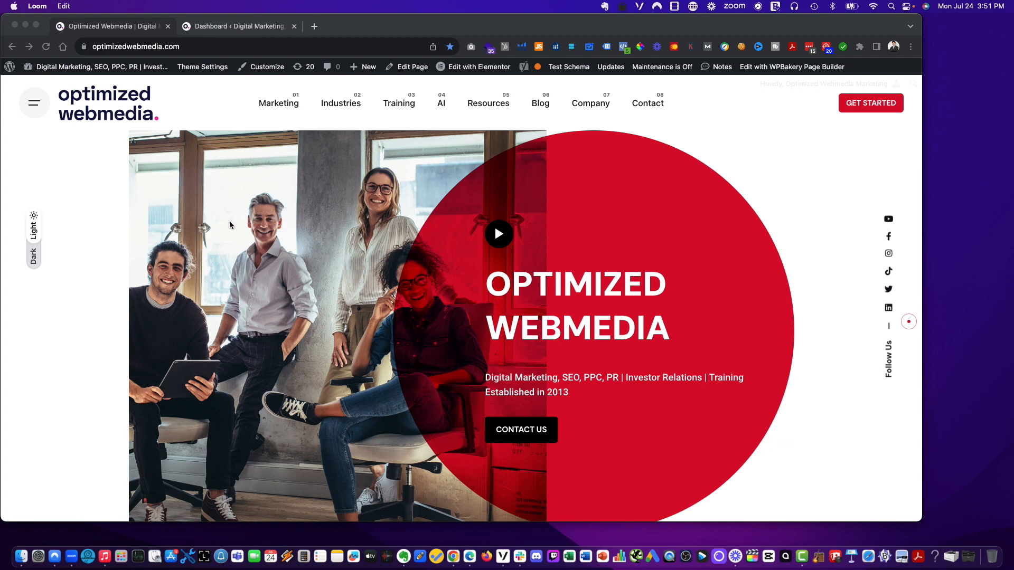
- Open the Pages list in the WordPress admin and scroll through it
{"action": "left_click", "coordinate": [106, 246]}
{"action": "mouse_move", "coordinate": [278, 104]}
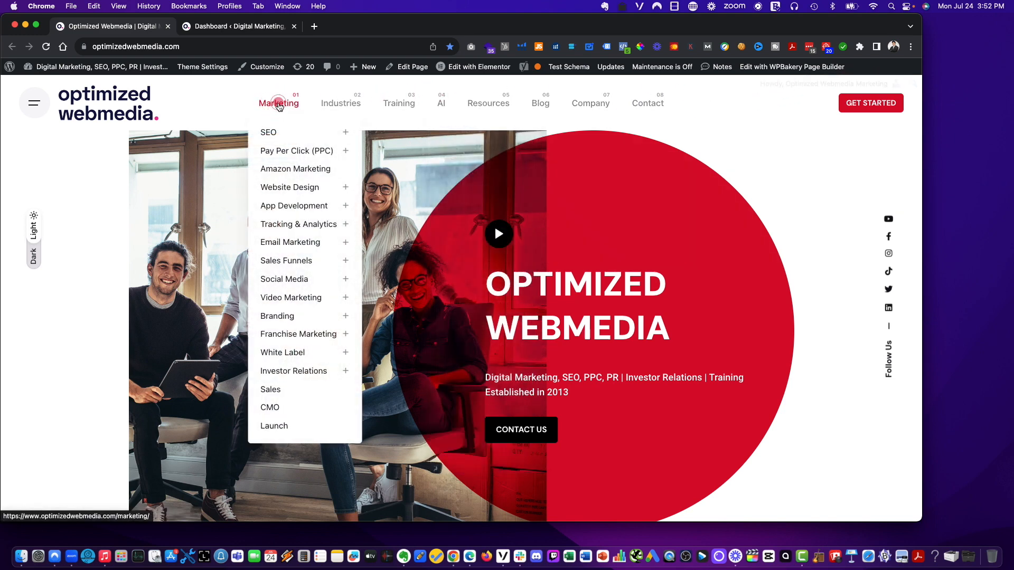
{"action": "left_click", "coordinate": [258, 27]}
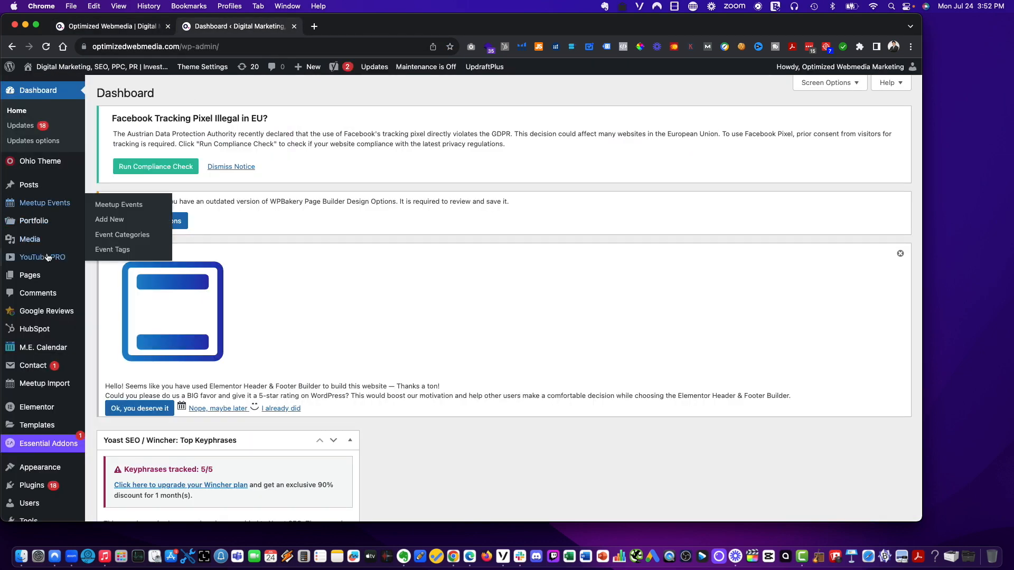
{"action": "left_click", "coordinate": [33, 280]}
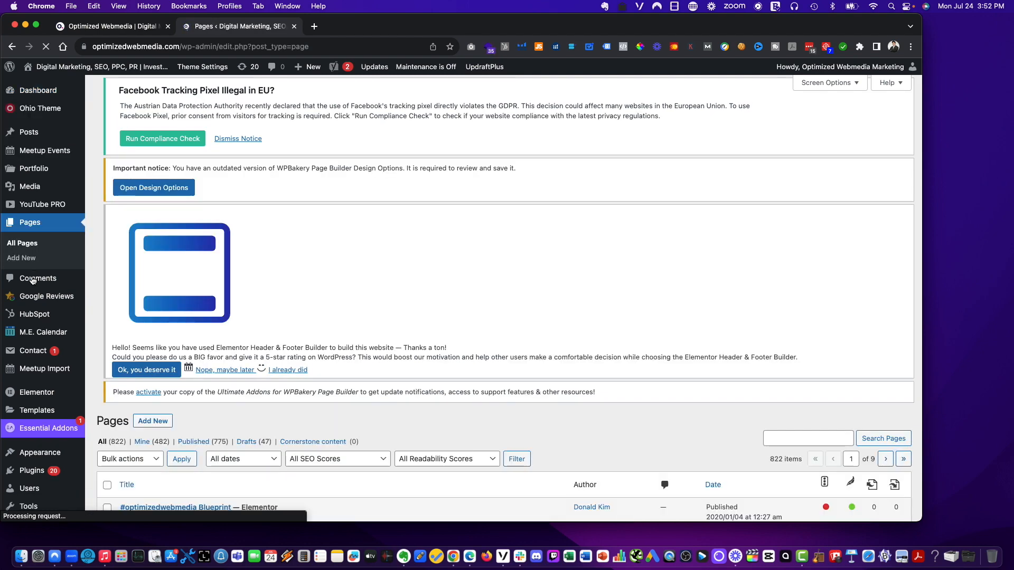
{"action": "scroll", "coordinate": [293, 289], "scroll_direction": "down", "scroll_amount": 3}
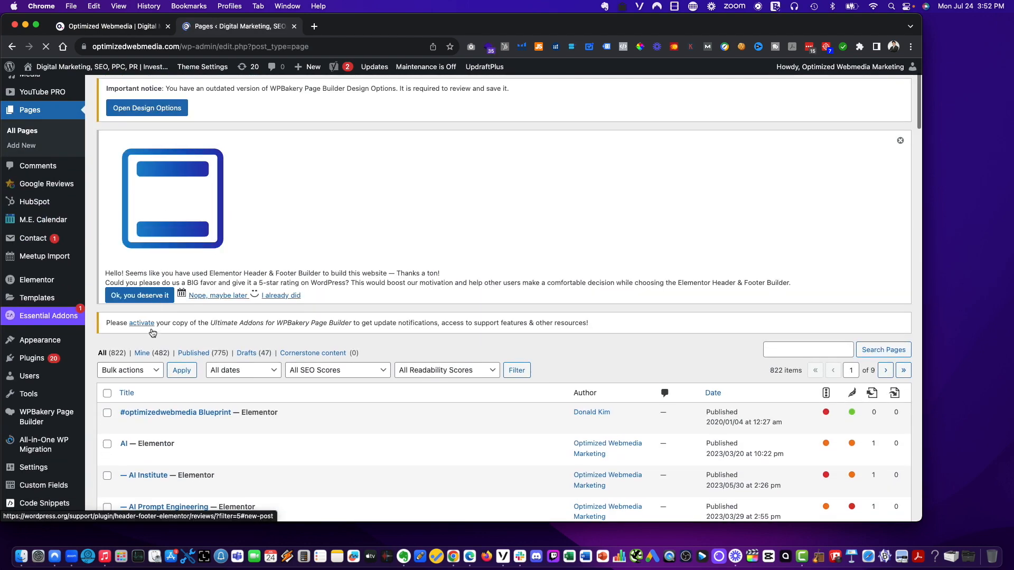
{"action": "scroll", "coordinate": [179, 356], "scroll_direction": "down", "scroll_amount": 2}
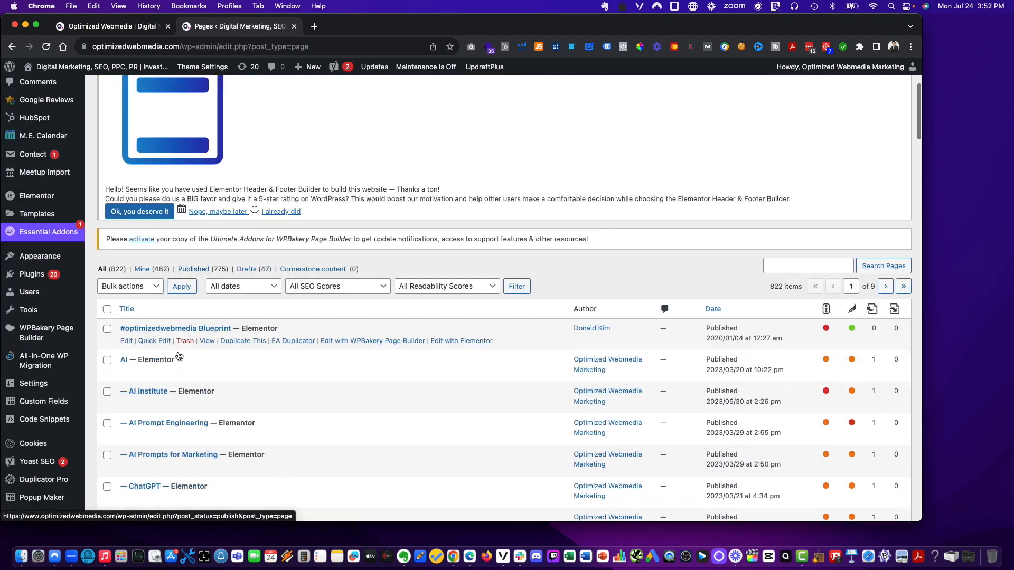
{"action": "scroll", "coordinate": [179, 353], "scroll_direction": "up", "scroll_amount": 4}
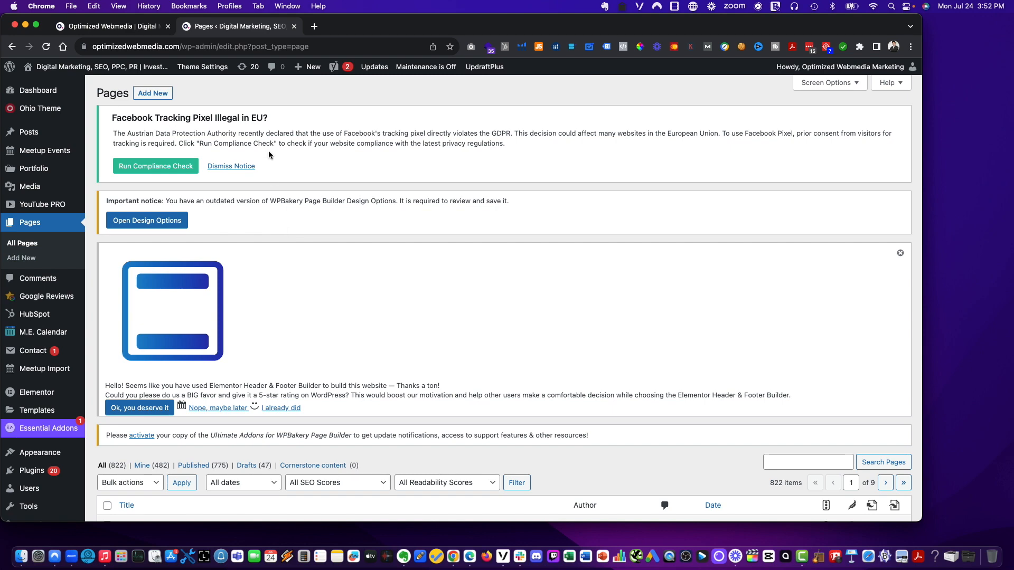
- Open the SEO – Search Engine Optimization page from the site's Marketing menu and scroll through its content
{"action": "left_click", "coordinate": [129, 32]}
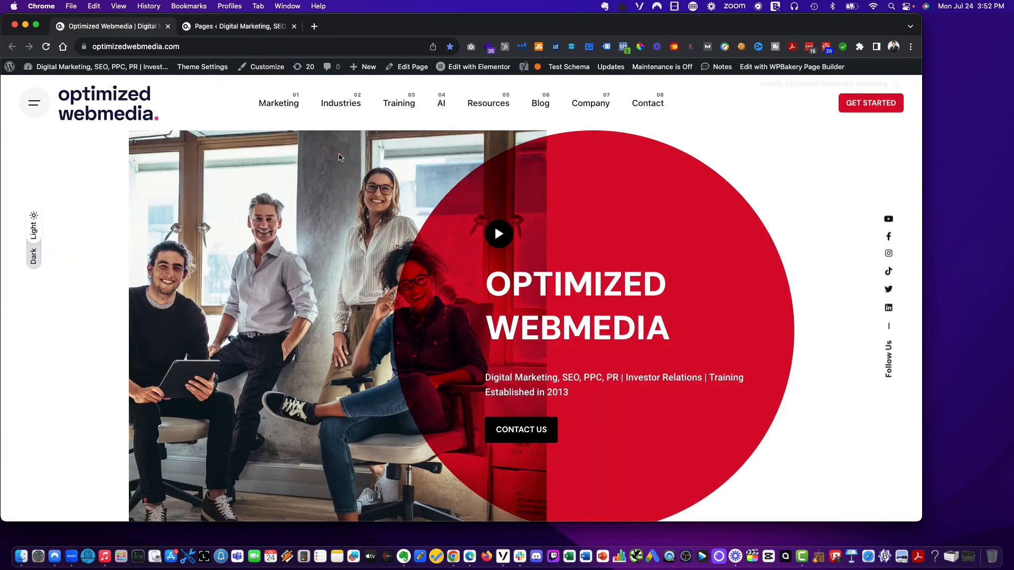
{"action": "mouse_move", "coordinate": [280, 103]}
{"action": "left_click", "coordinate": [274, 130]}
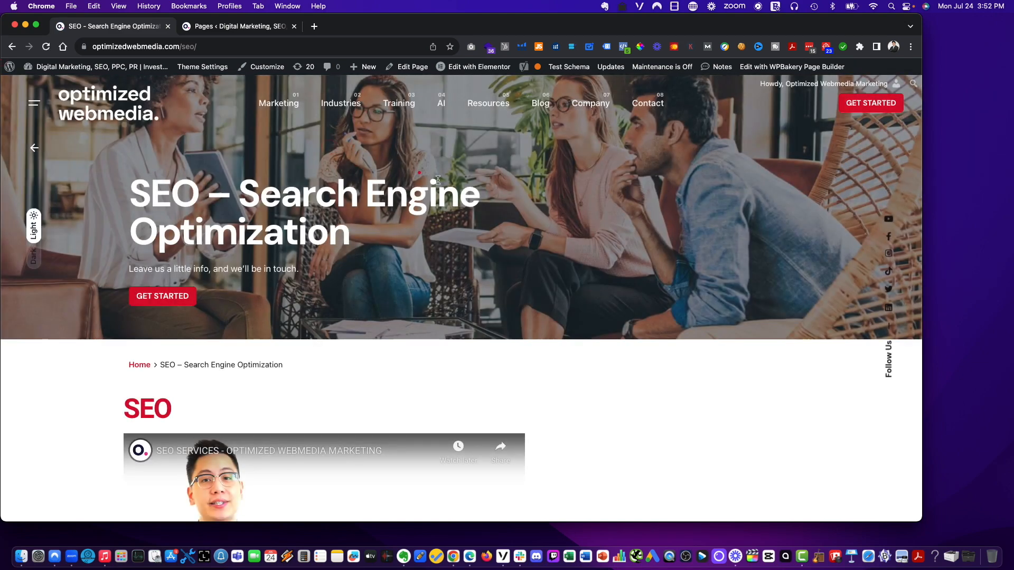
{"action": "scroll", "coordinate": [417, 190], "scroll_direction": "down", "scroll_amount": 10}
{"action": "scroll", "coordinate": [417, 190], "scroll_direction": "down", "scroll_amount": 20}
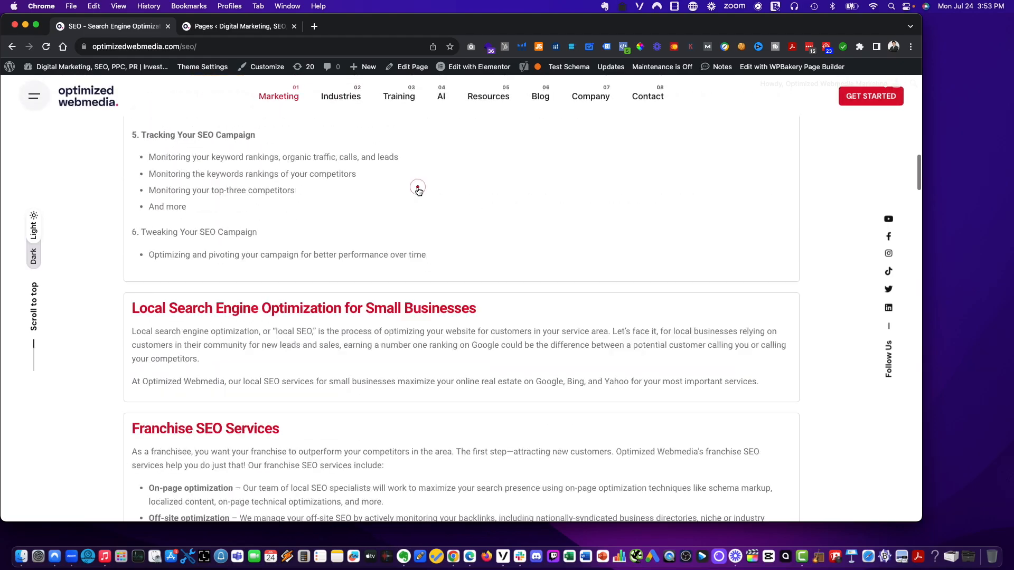
{"action": "scroll", "coordinate": [417, 190], "scroll_direction": "down", "scroll_amount": 15}
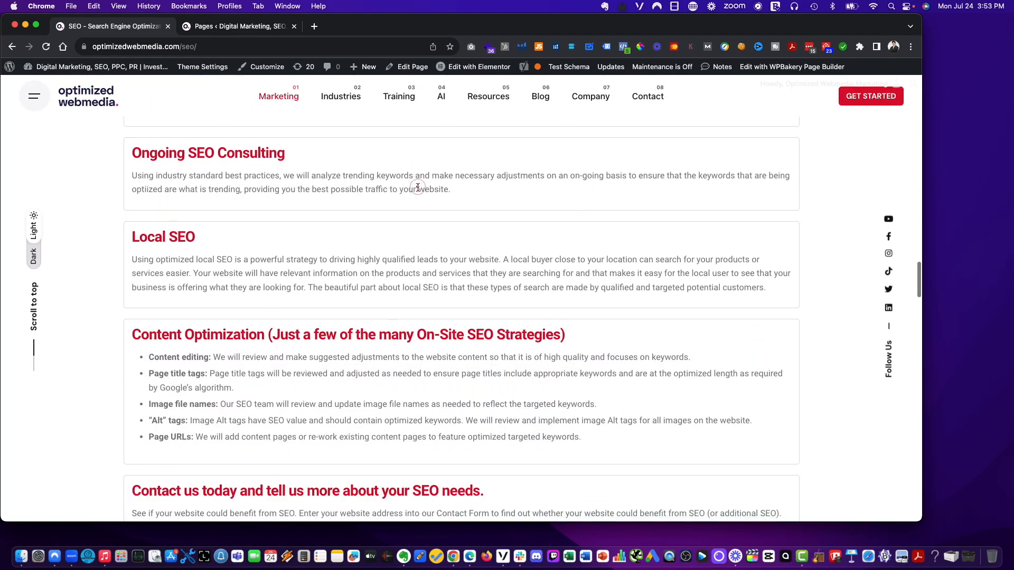
{"action": "scroll", "coordinate": [225, 157], "scroll_direction": "up", "scroll_amount": 5}
{"action": "scroll", "coordinate": [225, 158], "scroll_direction": "up", "scroll_amount": 20}
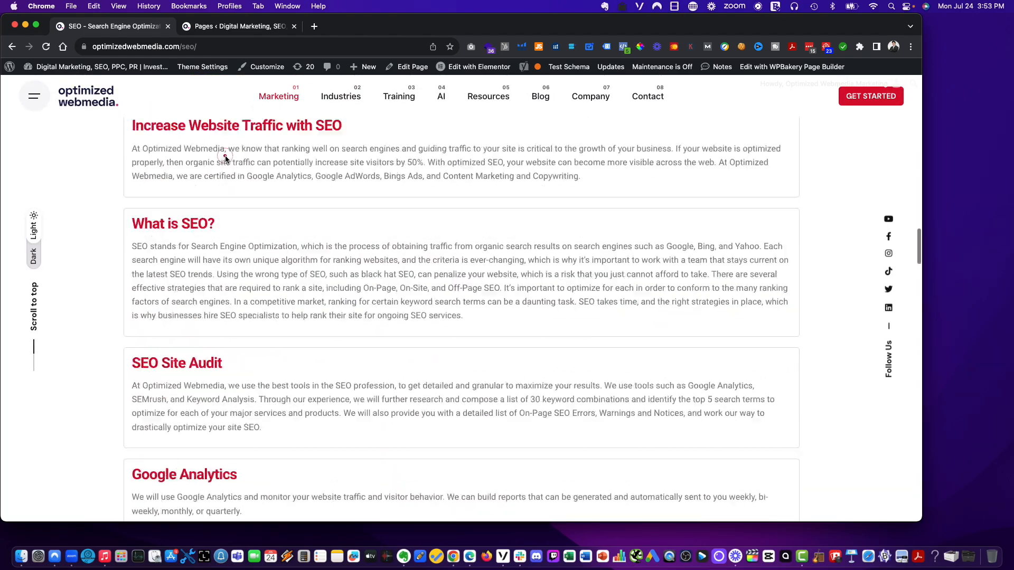
{"action": "scroll", "coordinate": [225, 157], "scroll_direction": "up", "scroll_amount": 10}
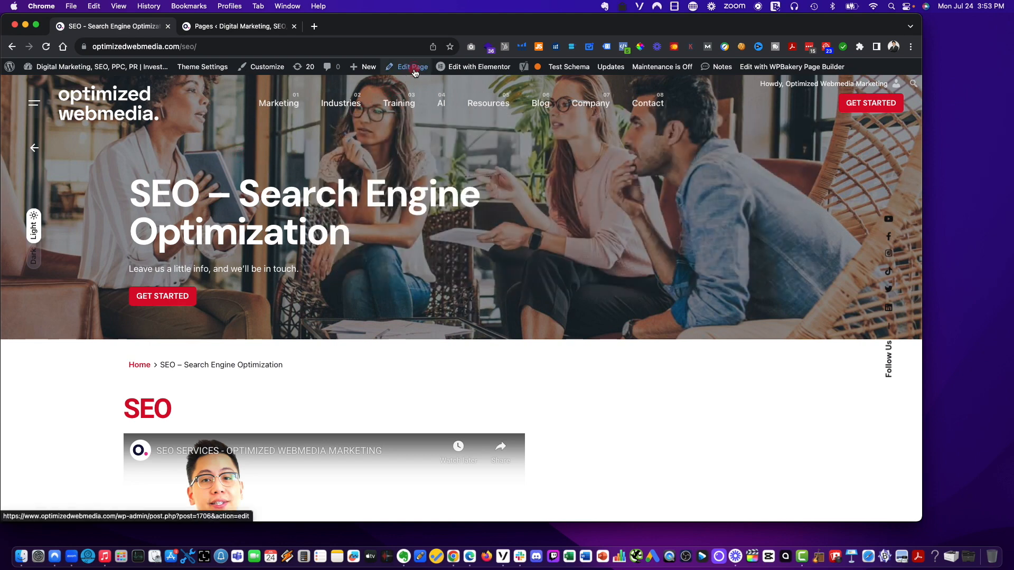
- Open the SEO page's editor in a new tab from the admin bar's Edit Page link
{"action": "mouse_move", "coordinate": [410, 68]}
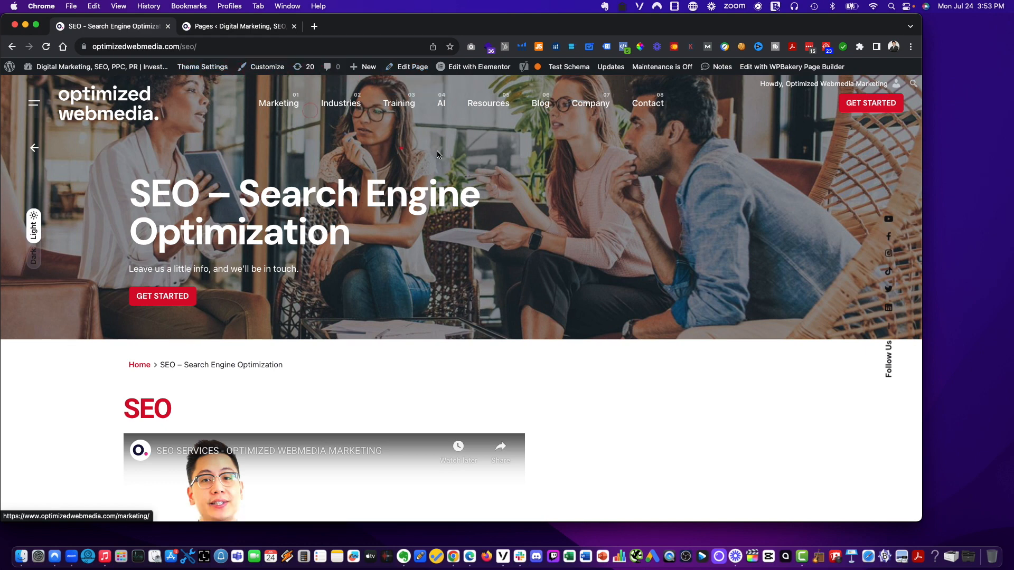
{"action": "right_click", "coordinate": [408, 70]}
{"action": "left_click", "coordinate": [422, 74]}
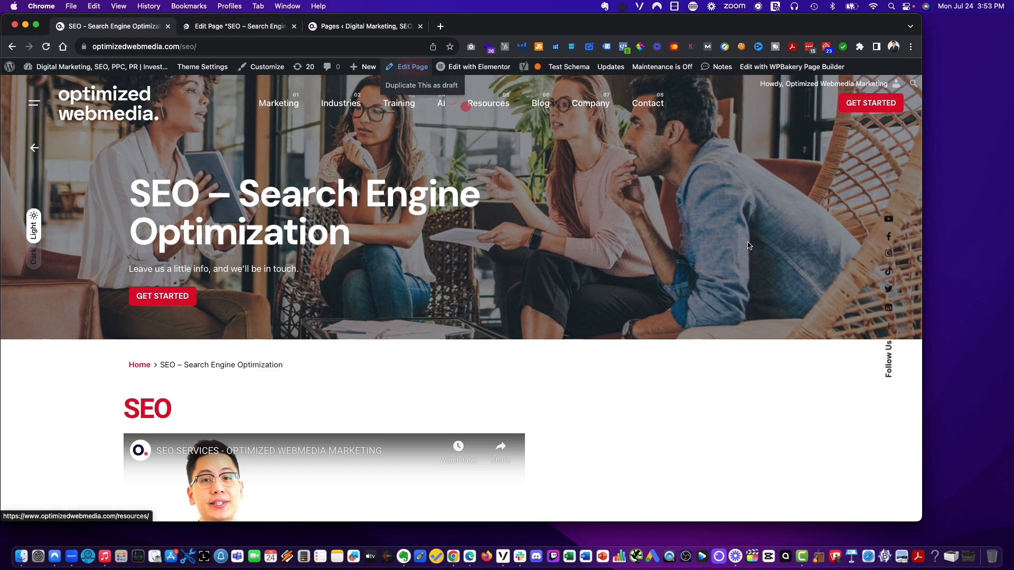
{"action": "left_click", "coordinate": [703, 240]}
{"action": "scroll", "coordinate": [704, 240], "scroll_direction": "down", "scroll_amount": 5}
{"action": "scroll", "coordinate": [693, 239], "scroll_direction": "up", "scroll_amount": 5}
{"action": "mouse_move", "coordinate": [409, 69]}
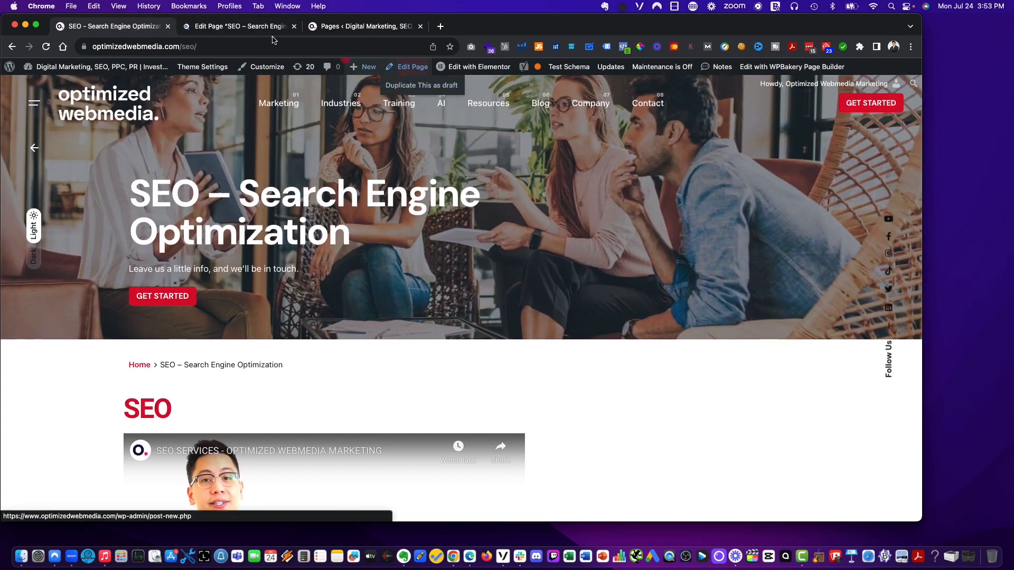
- Scroll through the SEO page's editor and its publish options
{"action": "left_click", "coordinate": [409, 88]}
{"action": "scroll", "coordinate": [767, 240], "scroll_direction": "down", "scroll_amount": 6}
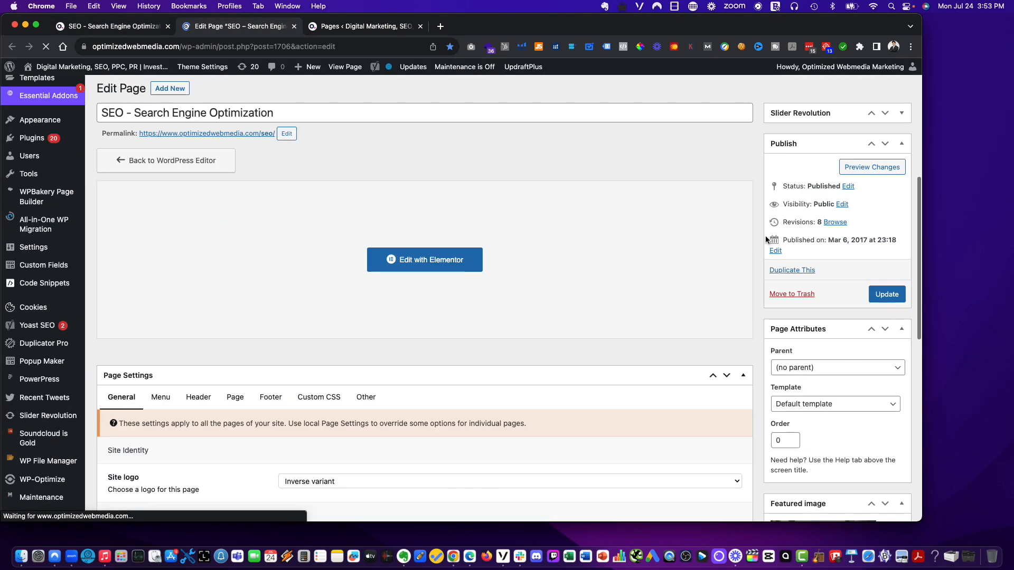
{"action": "scroll", "coordinate": [799, 282], "scroll_direction": "up", "scroll_amount": 6}
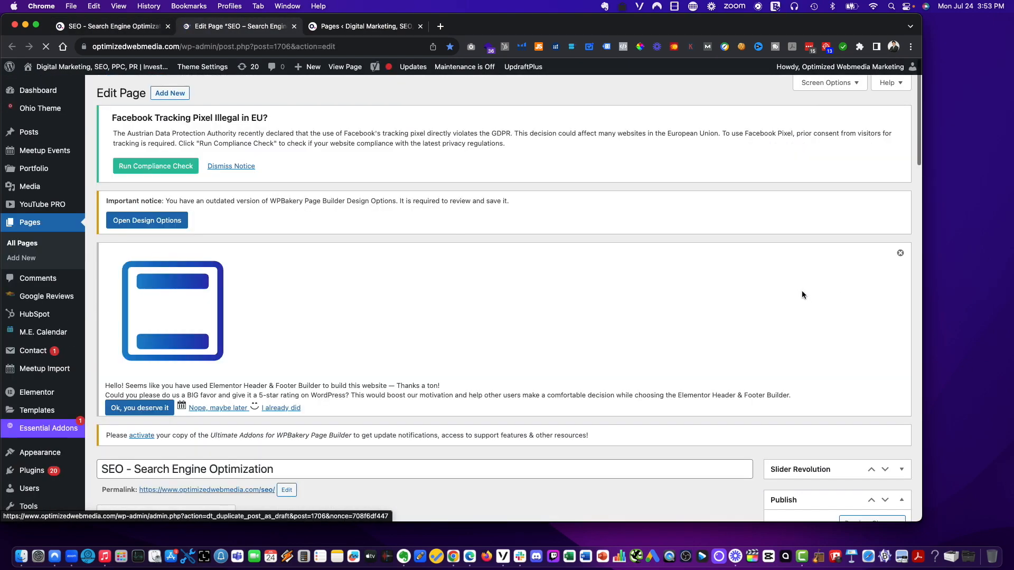
{"action": "scroll", "coordinate": [801, 293], "scroll_direction": "down", "scroll_amount": 5}
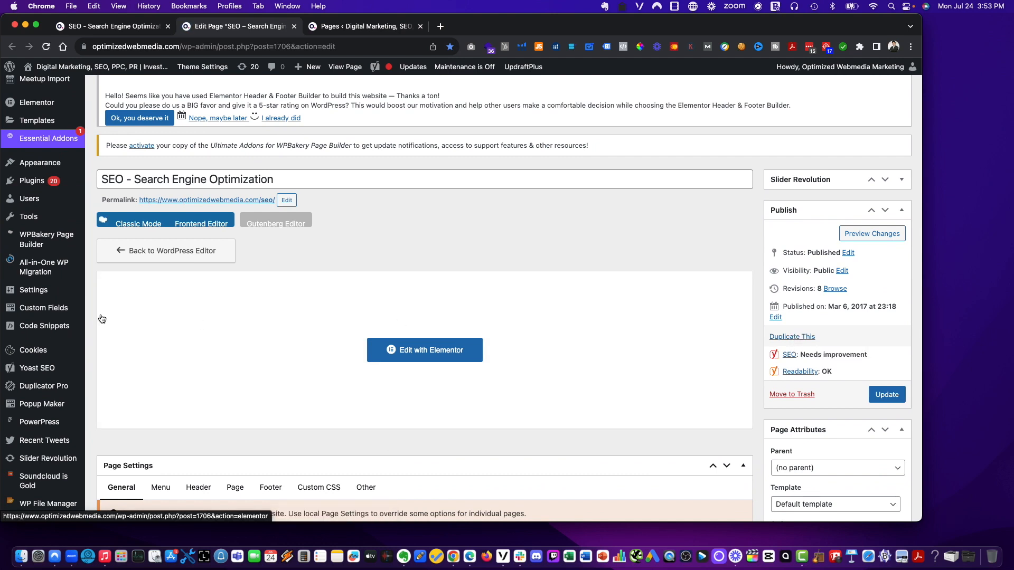
{"action": "scroll", "coordinate": [72, 363], "scroll_direction": "down", "scroll_amount": 2}
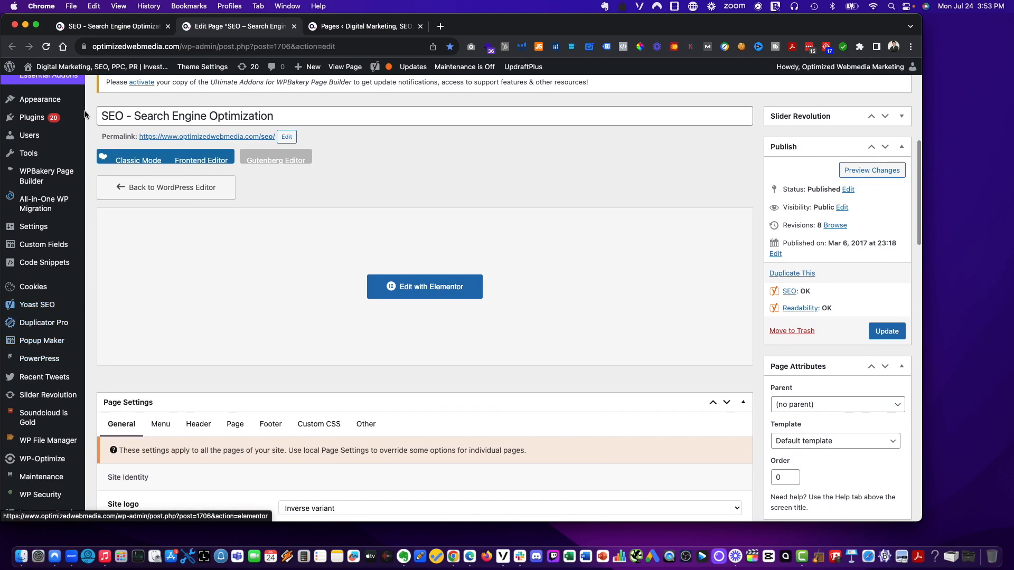
- Open Add New Plugins in a new tab and search the plugin directory for duplicate
{"action": "mouse_move", "coordinate": [36, 123]}
{"action": "right_click", "coordinate": [122, 141]}
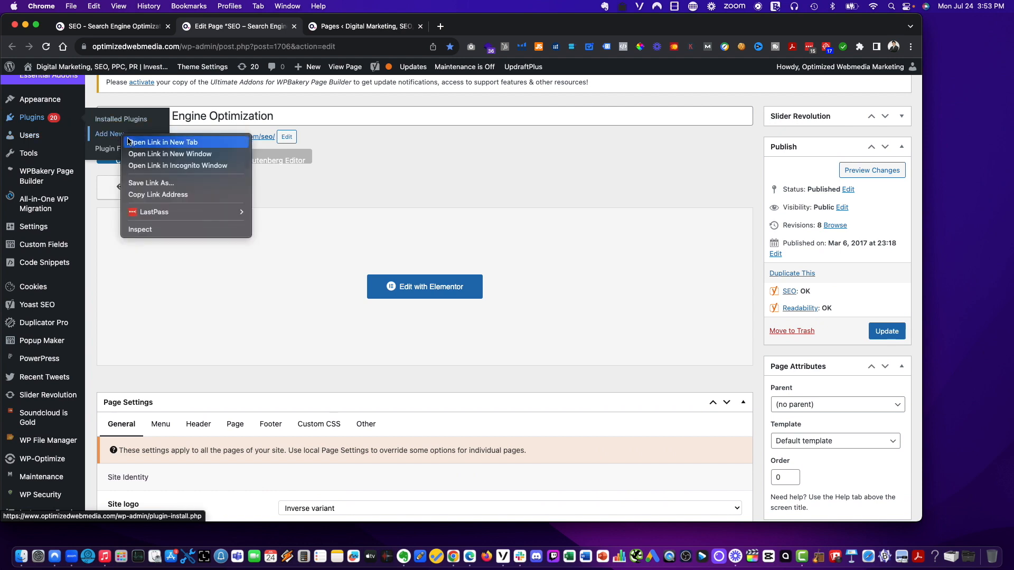
{"action": "left_click", "coordinate": [132, 139]}
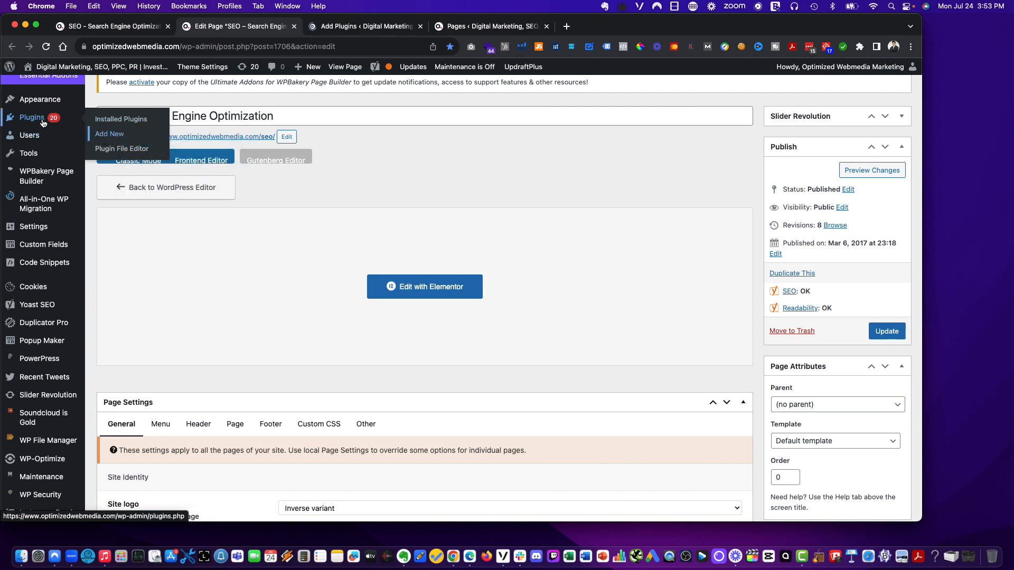
{"action": "left_click_drag", "start_coordinate": [338, 26], "coordinate": [237, 27]}
{"action": "scroll", "coordinate": [803, 309], "scroll_direction": "down", "scroll_amount": 5}
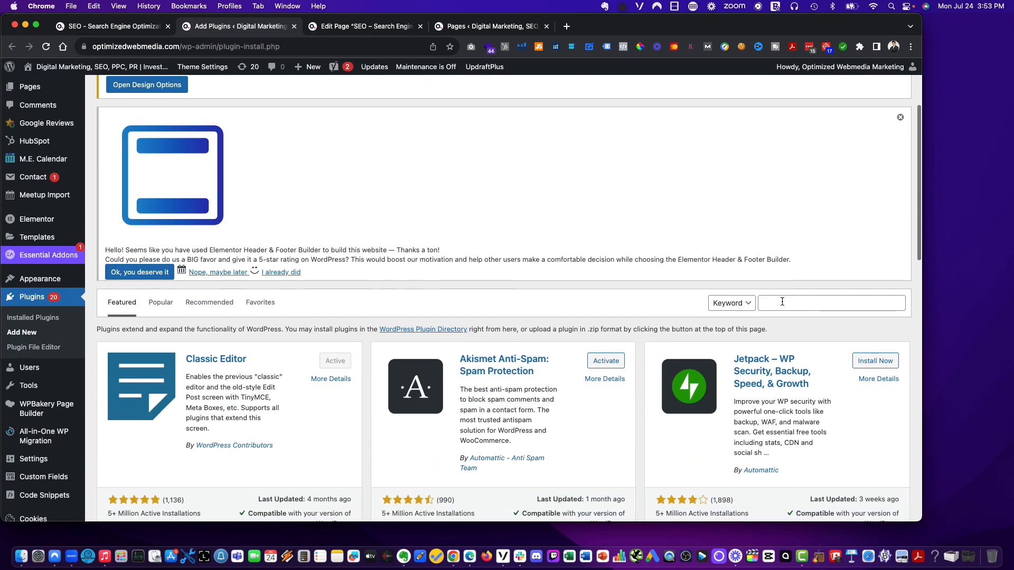
{"action": "left_click", "coordinate": [780, 300]}
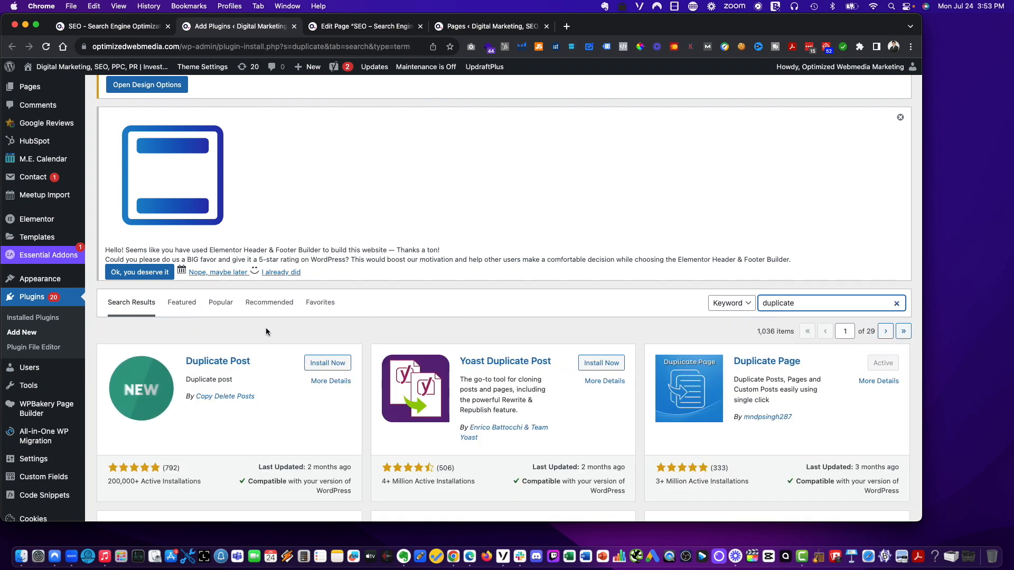
{"action": "scroll", "coordinate": [245, 359], "scroll_direction": "down", "scroll_amount": 2}
{"action": "scroll", "coordinate": [365, 343], "scroll_direction": "down", "scroll_amount": 1}
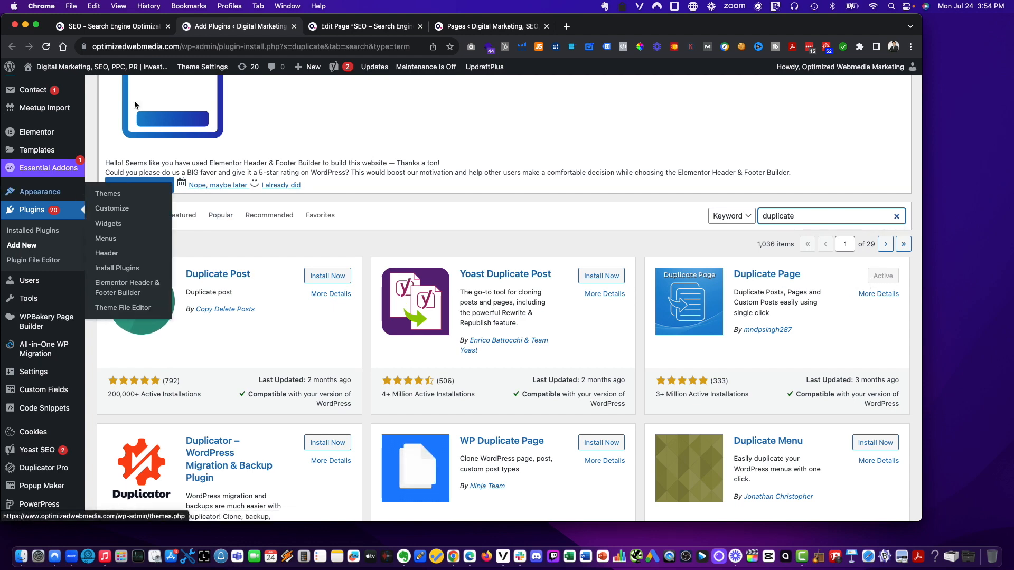
- Close the plugins tab and duplicate the SEO page as a draft from the site's admin bar
{"action": "left_click", "coordinate": [294, 26]}
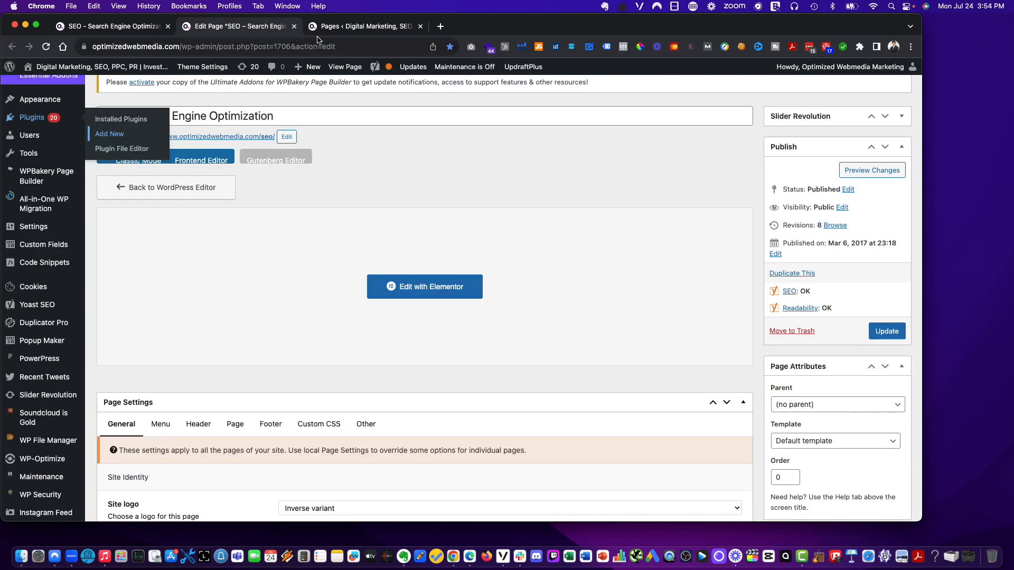
{"action": "left_click", "coordinate": [362, 26]}
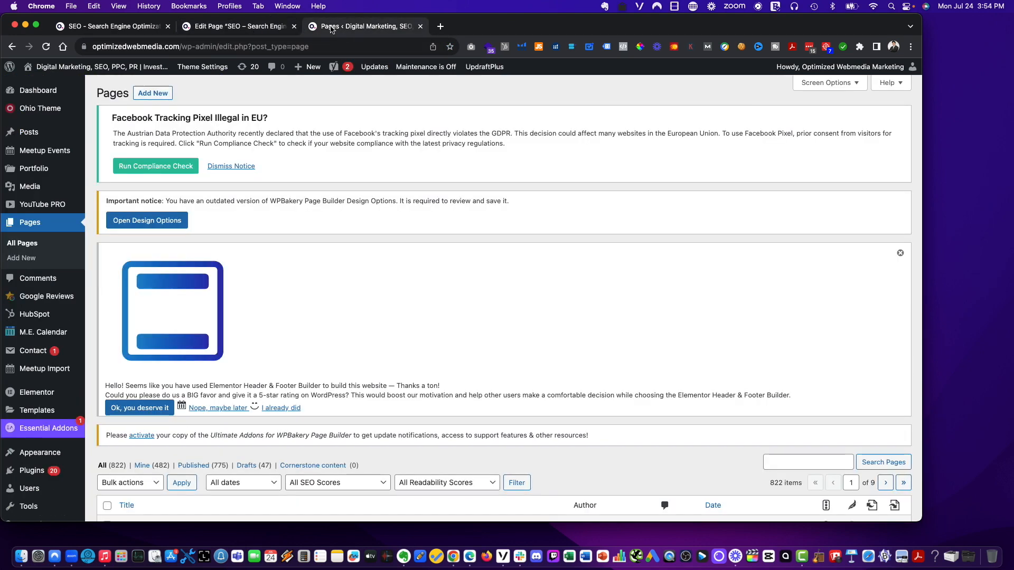
{"action": "left_click", "coordinate": [111, 26]}
{"action": "mouse_move", "coordinate": [405, 69]}
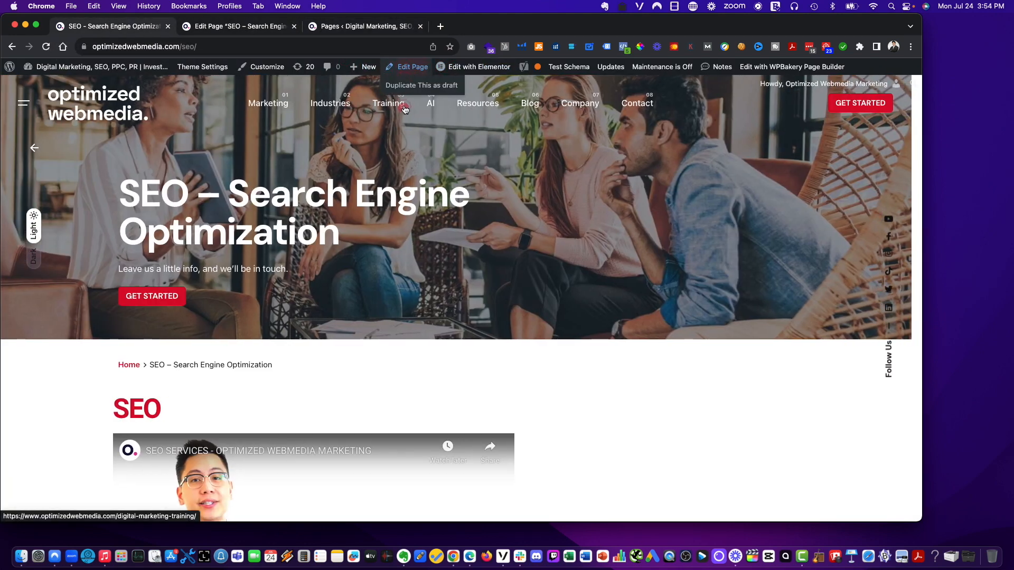
{"action": "left_click", "coordinate": [411, 86]}
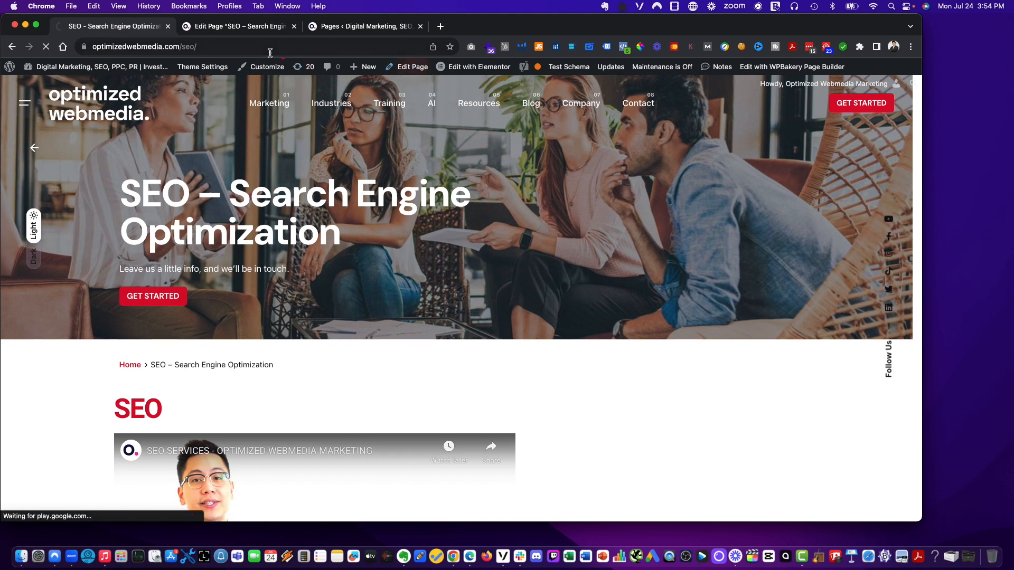
- Close the editor tab and filter the admin Pages list to show drafts
{"action": "left_click", "coordinate": [294, 26]}
{"action": "left_click", "coordinate": [237, 26]}
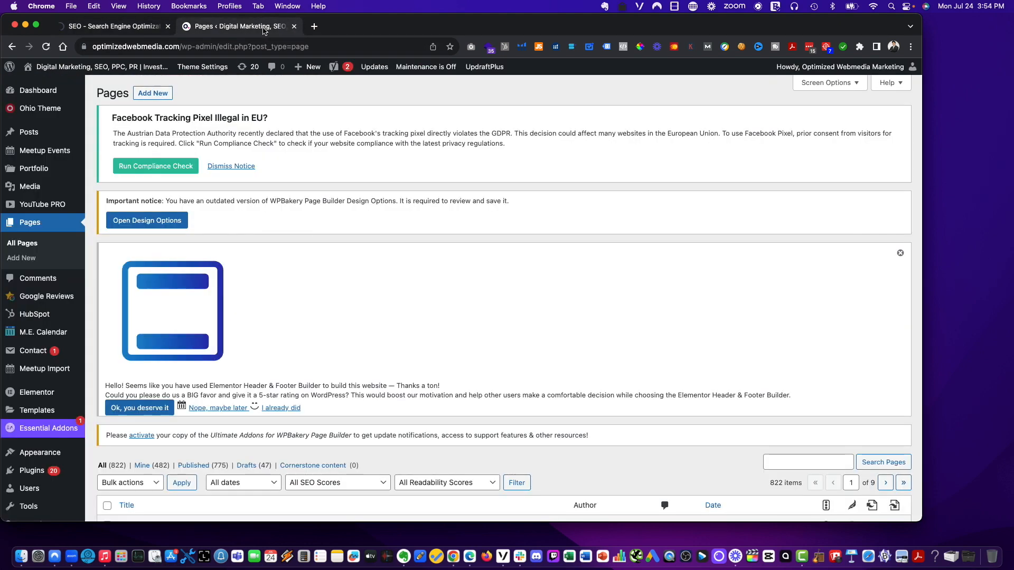
{"action": "left_click", "coordinate": [42, 84]}
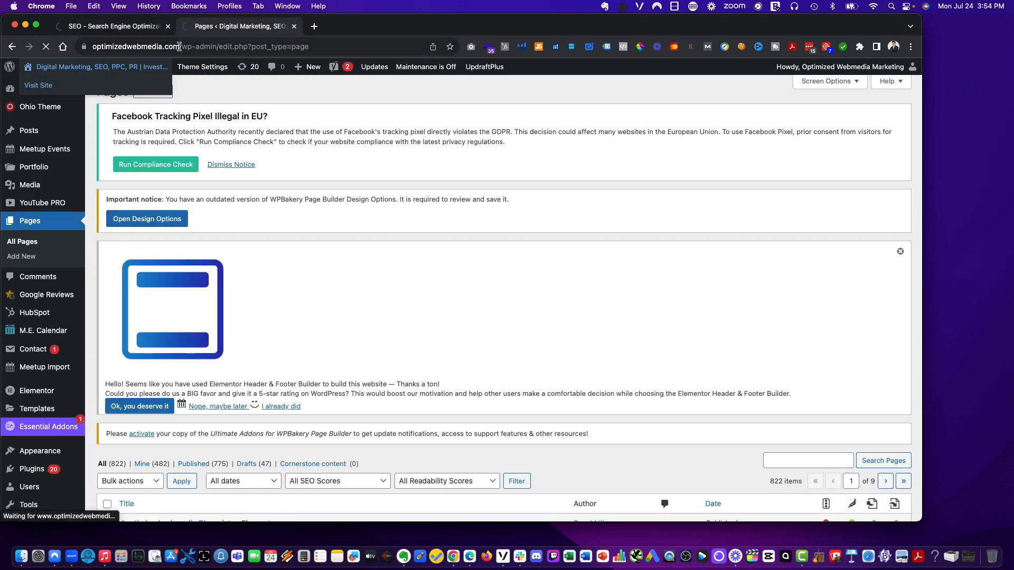
{"action": "left_click_drag", "start_coordinate": [188, 27], "coordinate": [73, 28]}
{"action": "left_click", "coordinate": [214, 29]}
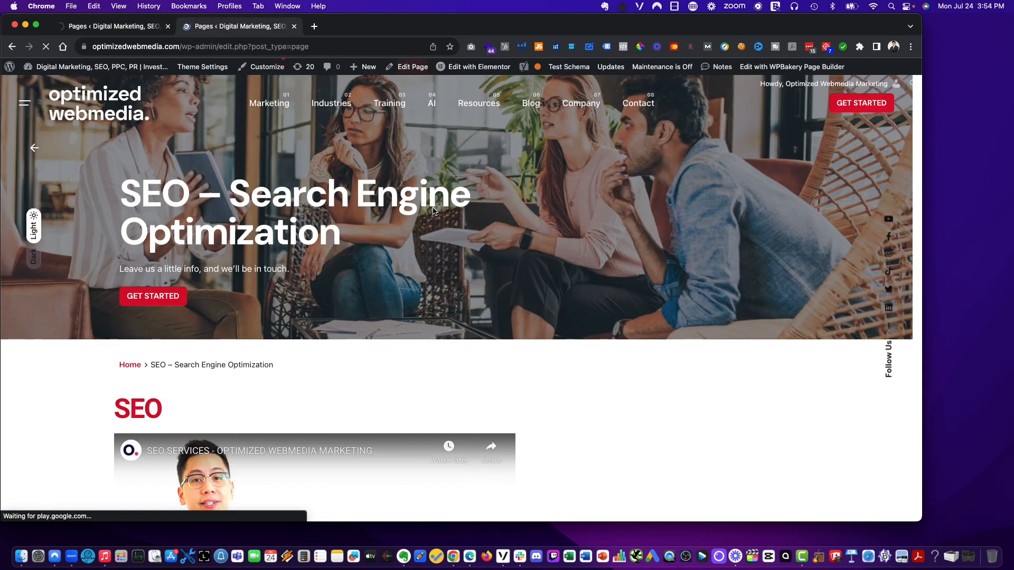
{"action": "scroll", "coordinate": [334, 239], "scroll_direction": "down", "scroll_amount": 1}
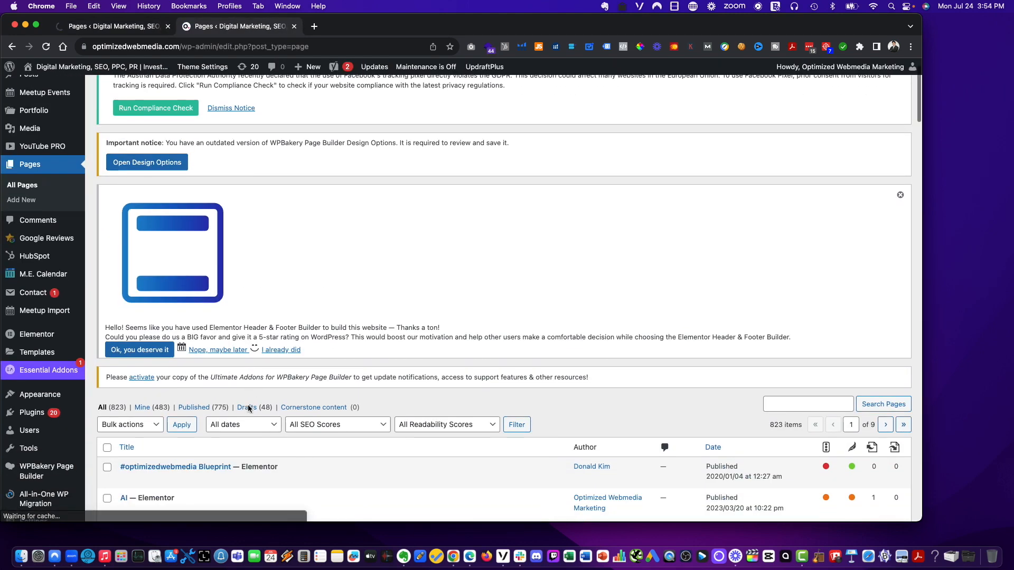
{"action": "left_click", "coordinate": [248, 411]}
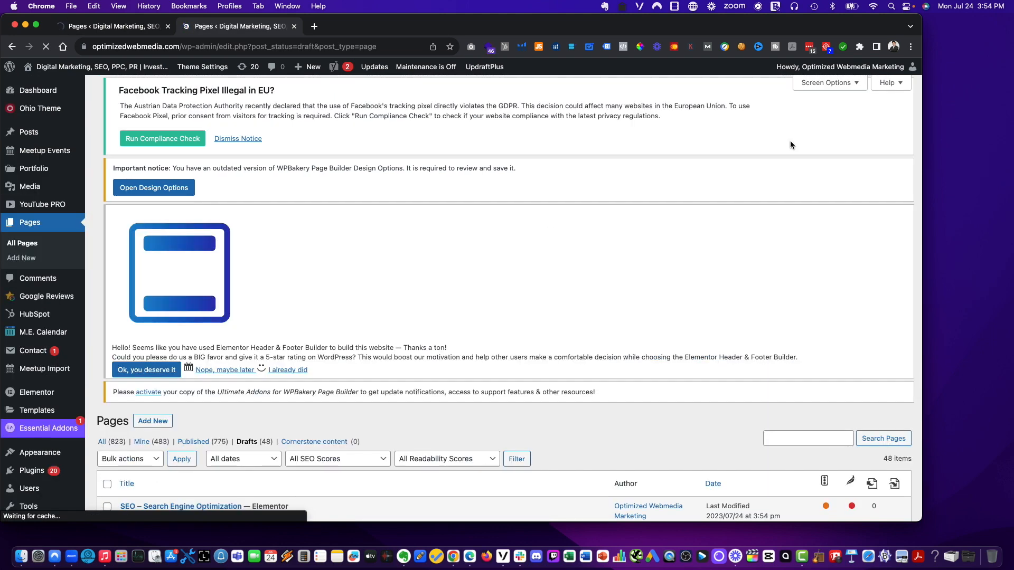
- Open the duplicated SEO – Search Engine Optimization draft in the editor
{"action": "scroll", "coordinate": [221, 400], "scroll_direction": "down", "scroll_amount": 3}
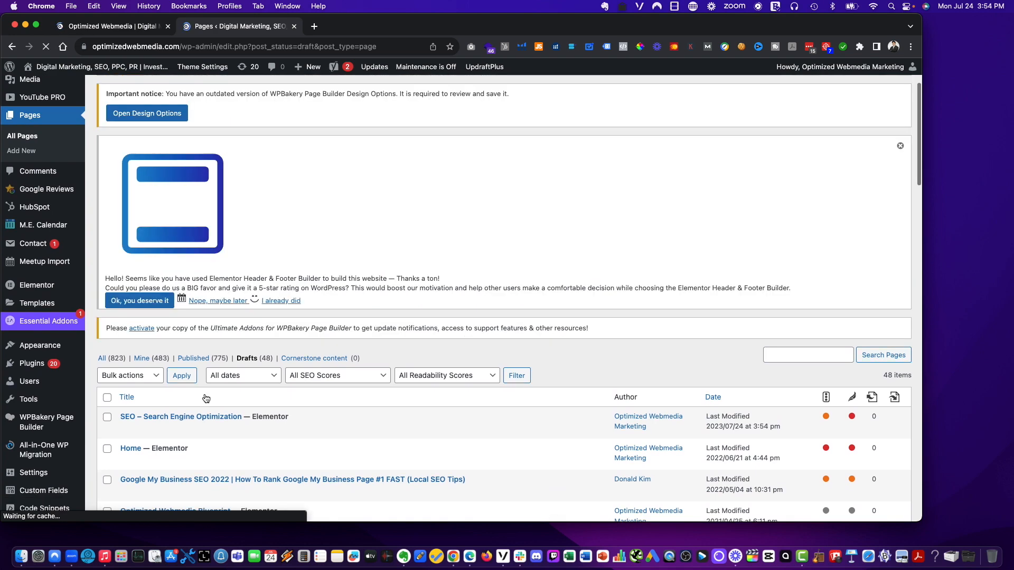
{"action": "left_click", "coordinate": [202, 419]}
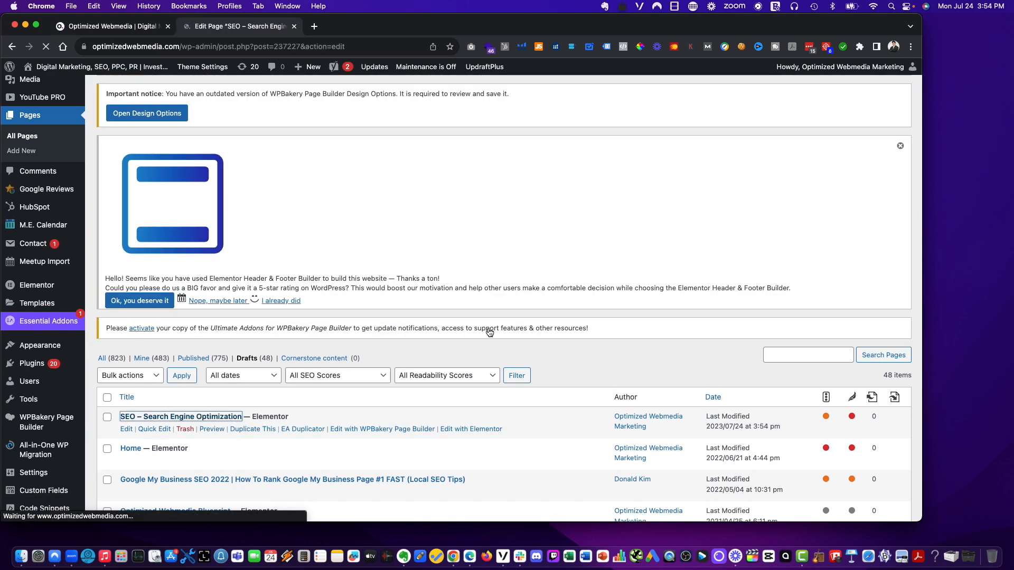
- Retitle the duplicated draft as "Ecommerce Marketing Services" and save the draft
{"action": "scroll", "coordinate": [467, 319], "scroll_direction": "down", "scroll_amount": 5}
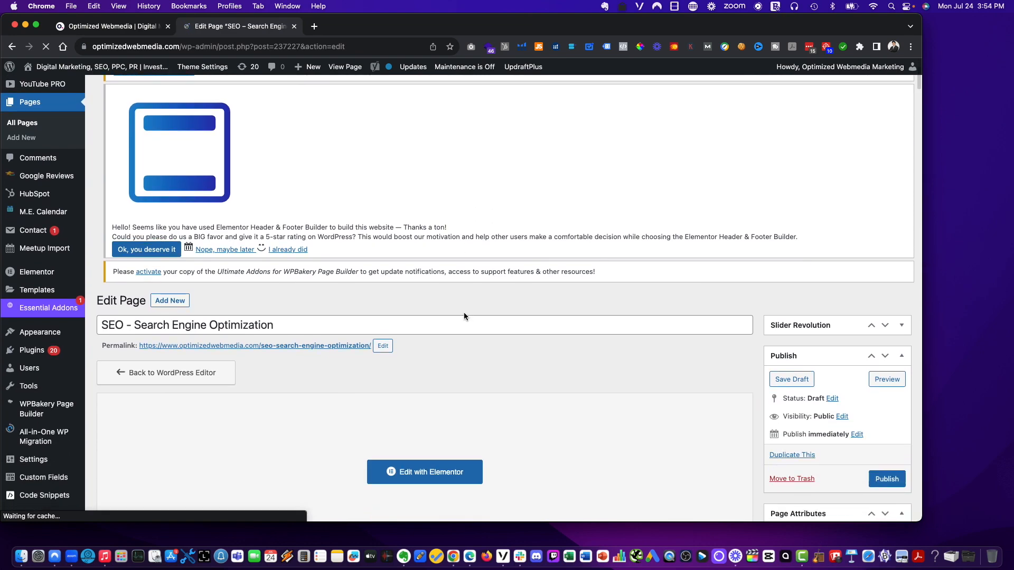
{"action": "scroll", "coordinate": [443, 313], "scroll_direction": "up", "scroll_amount": 3}
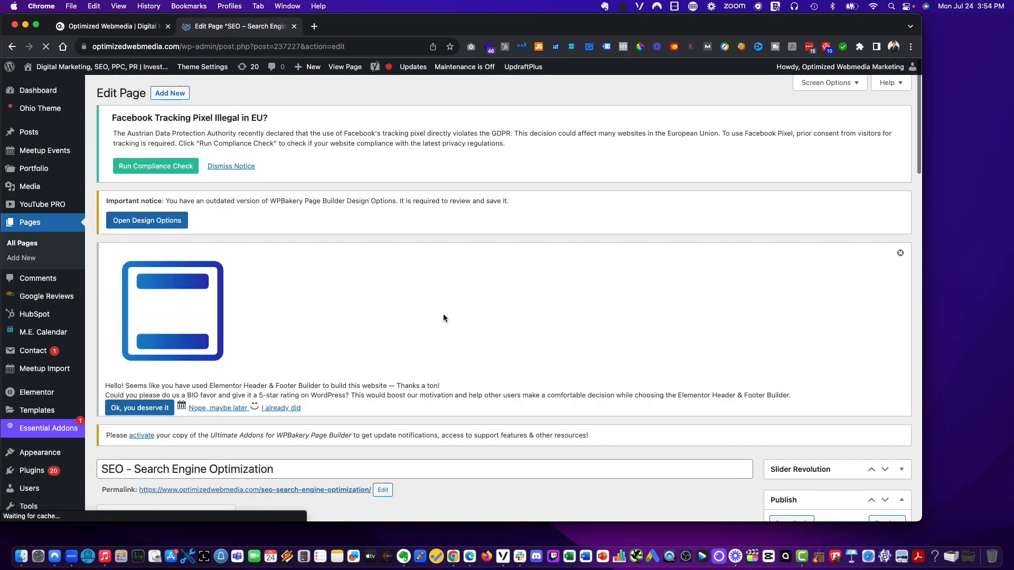
{"action": "scroll", "coordinate": [204, 388], "scroll_direction": "down", "scroll_amount": 2}
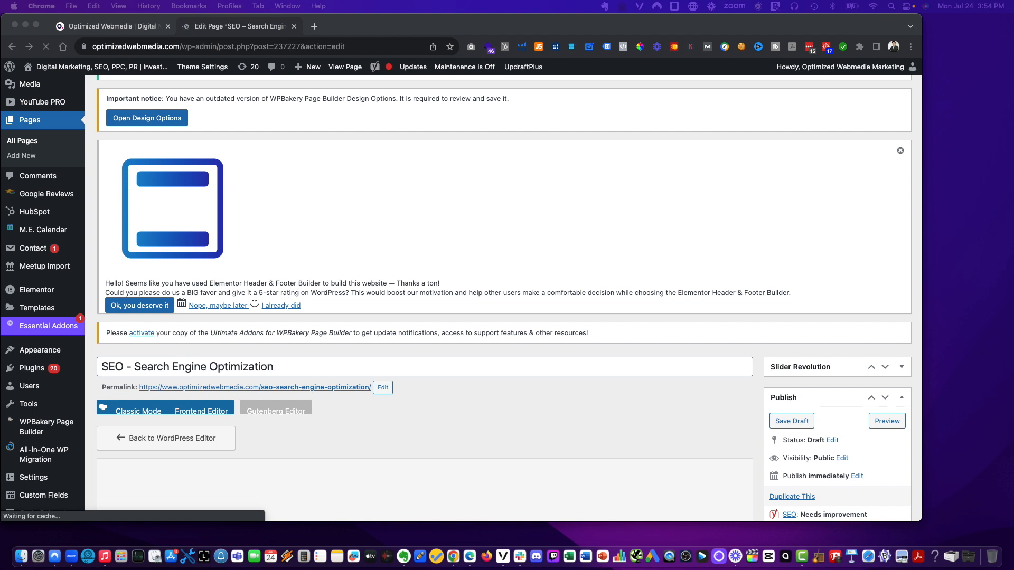
{"action": "left_click", "coordinate": [407, 367]}
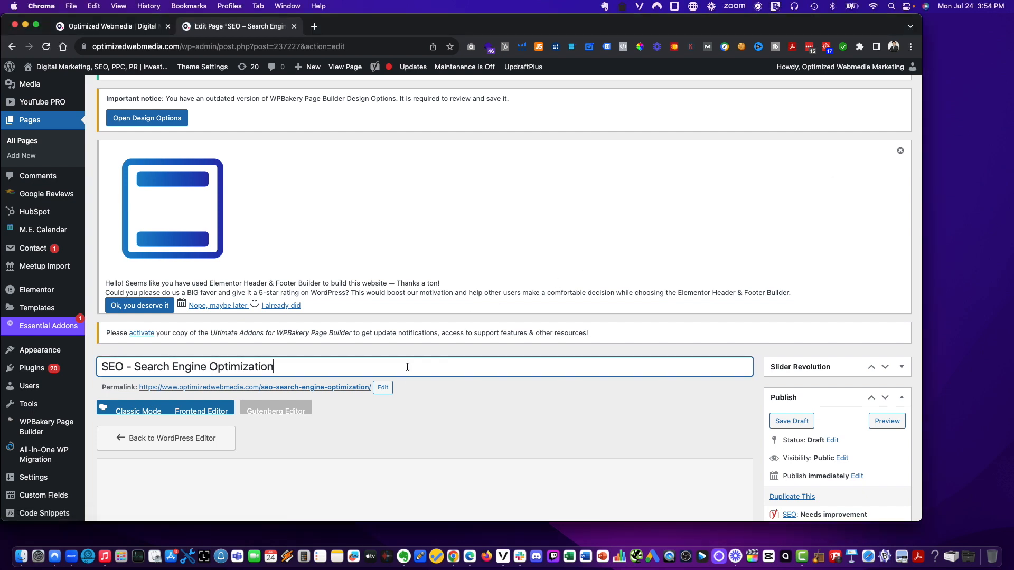
{"action": "key", "text": "super+a"}
{"action": "type", "text": "Ecommerce "}
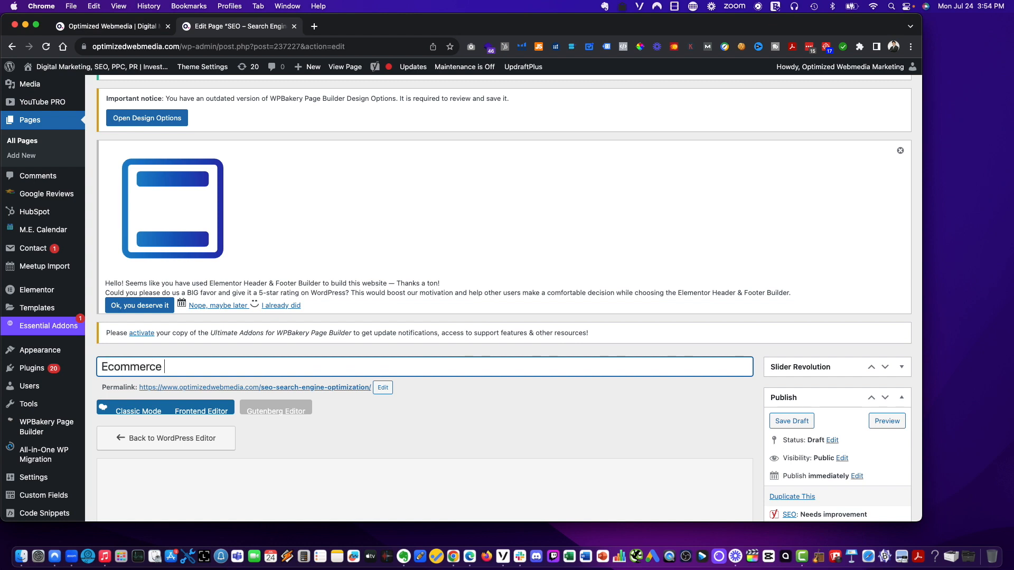
{"action": "type", "text": "Marketing Services"}
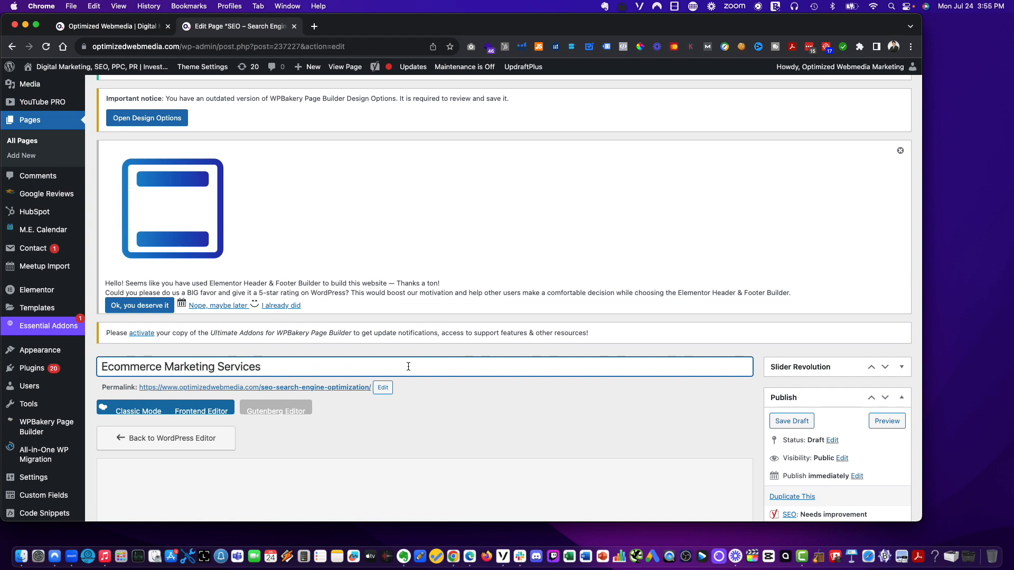
{"action": "scroll", "coordinate": [528, 369], "scroll_direction": "down", "scroll_amount": 2}
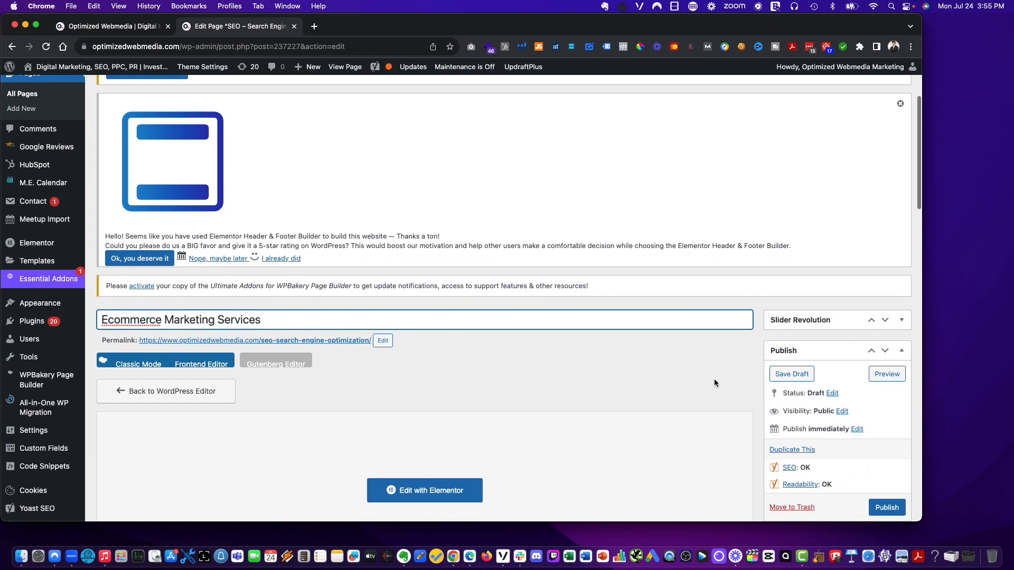
{"action": "left_click", "coordinate": [787, 373]}
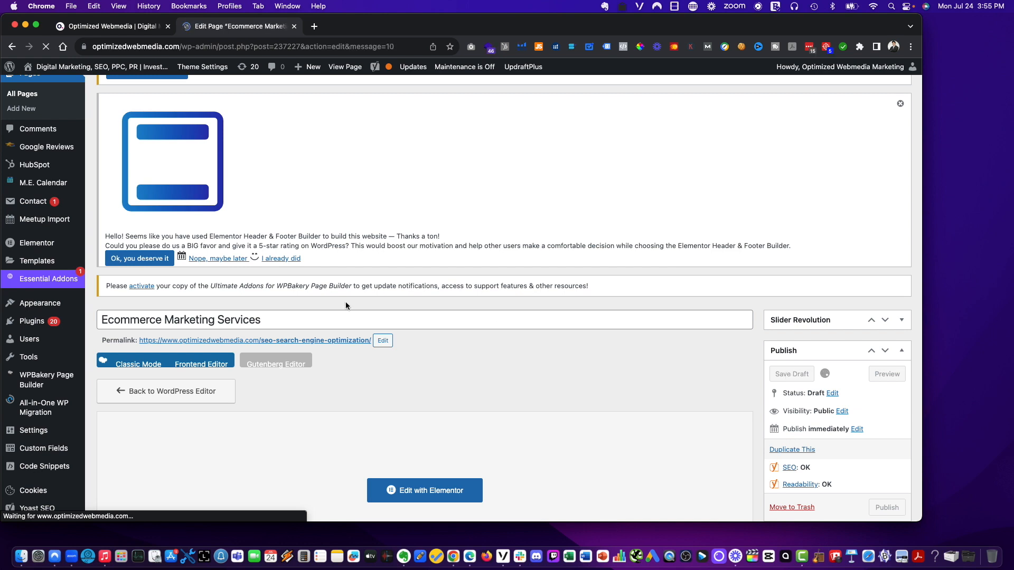
- Open a preview of the draft in a new tab and return to the page editor
{"action": "scroll", "coordinate": [359, 309], "scroll_direction": "down", "scroll_amount": 4}
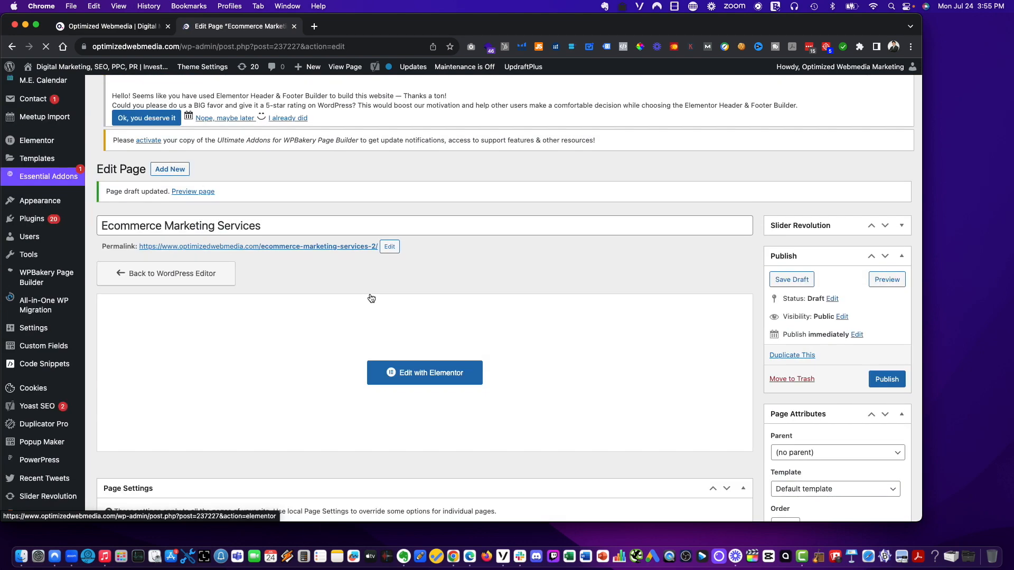
{"action": "left_click", "coordinate": [370, 295]}
{"action": "right_click", "coordinate": [345, 247]}
{"action": "key", "text": "cmd+c"}
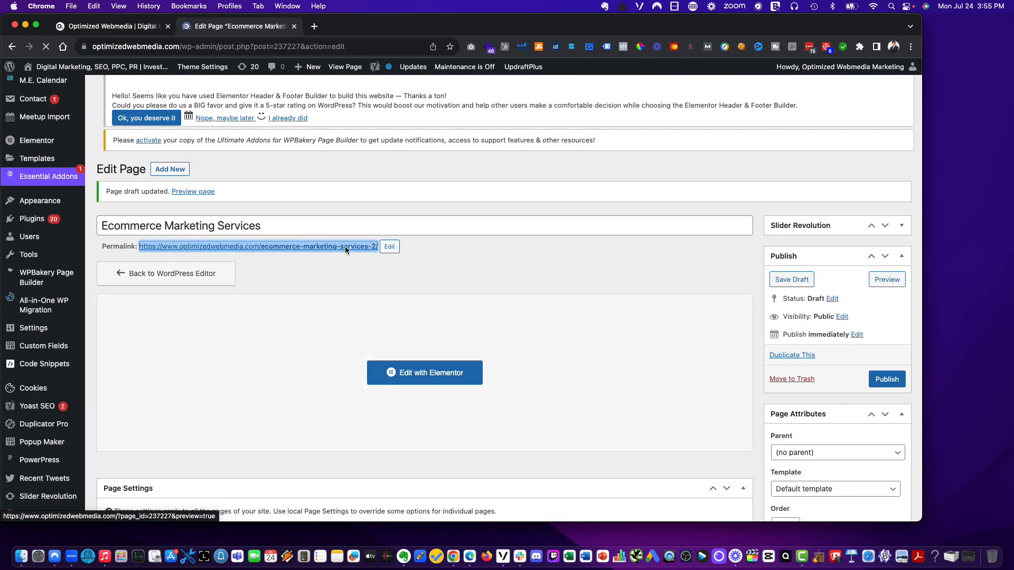
{"action": "left_click", "coordinate": [380, 252]}
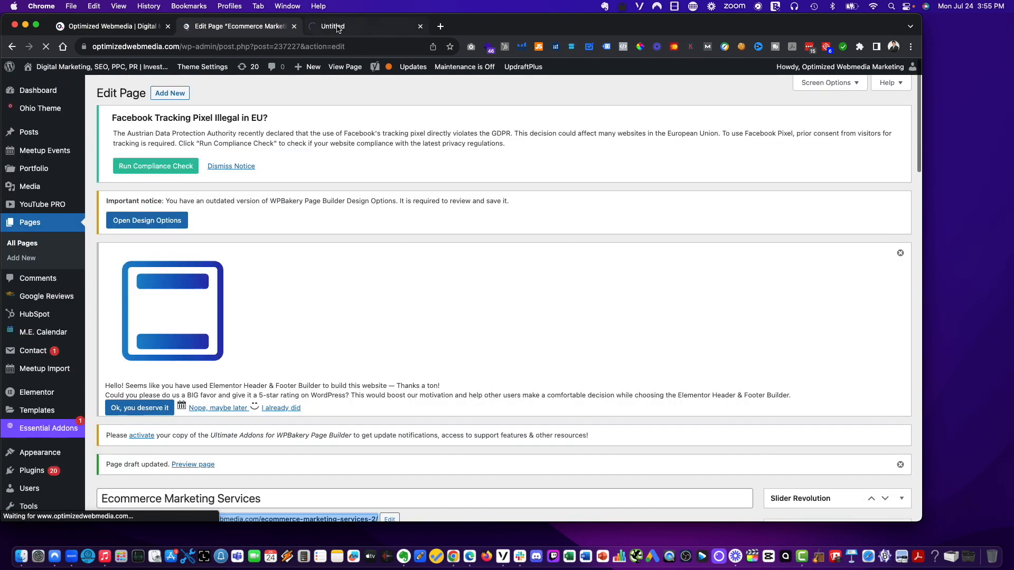
{"action": "left_click", "coordinate": [338, 28]}
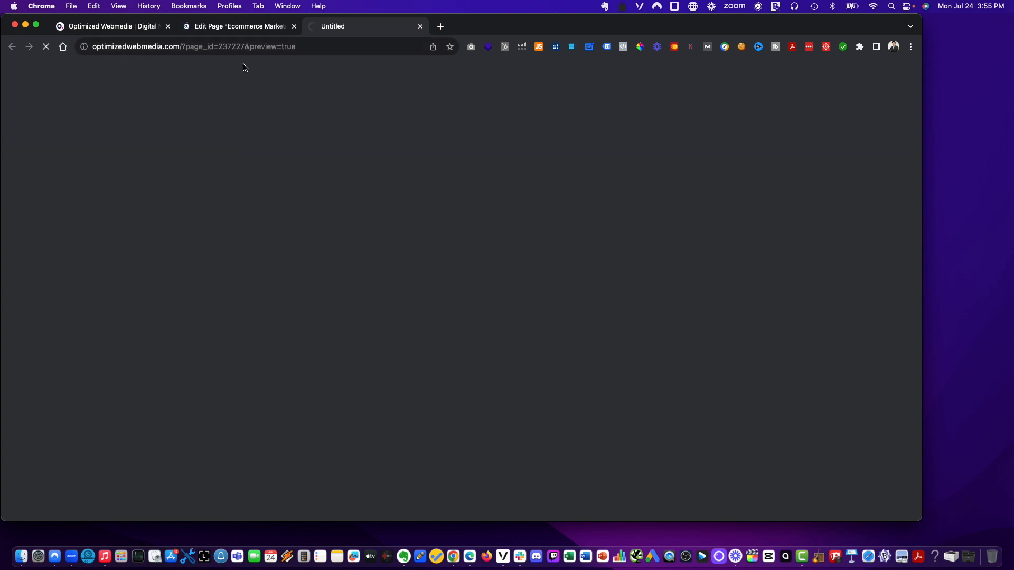
{"action": "left_click", "coordinate": [235, 27]}
{"action": "scroll", "coordinate": [364, 198], "scroll_direction": "down", "scroll_amount": 3}
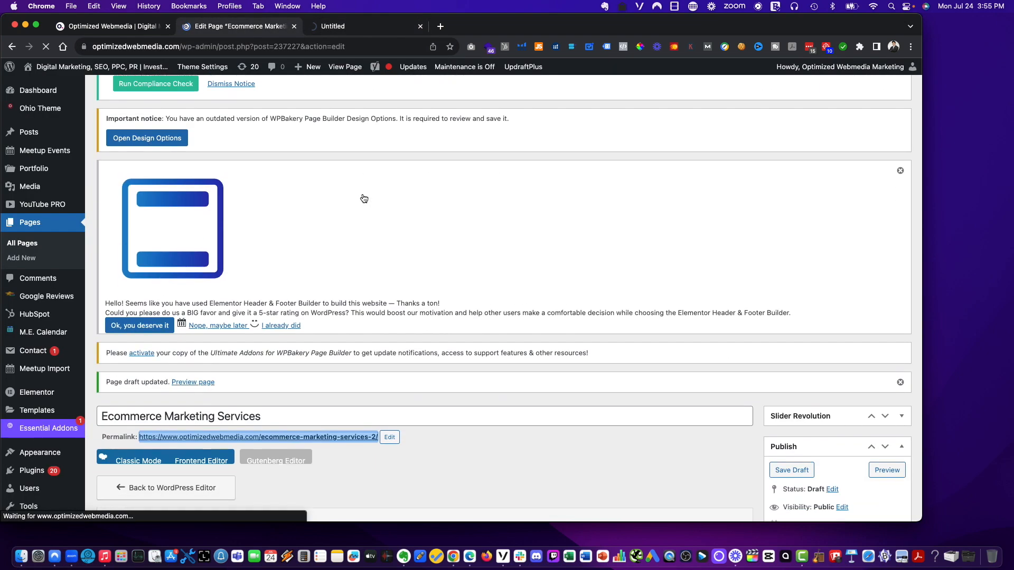
{"action": "left_click", "coordinate": [368, 29]}
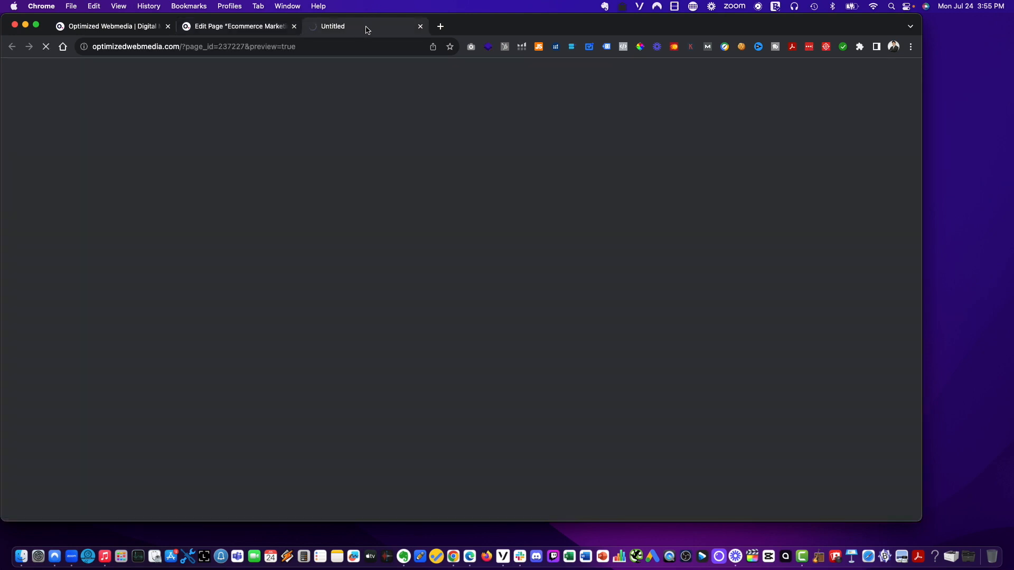
{"action": "left_click", "coordinate": [216, 30]}
- Copy the draft's permalink into the third tab and open it without the -2 suffix
{"action": "right_click", "coordinate": [343, 424]}
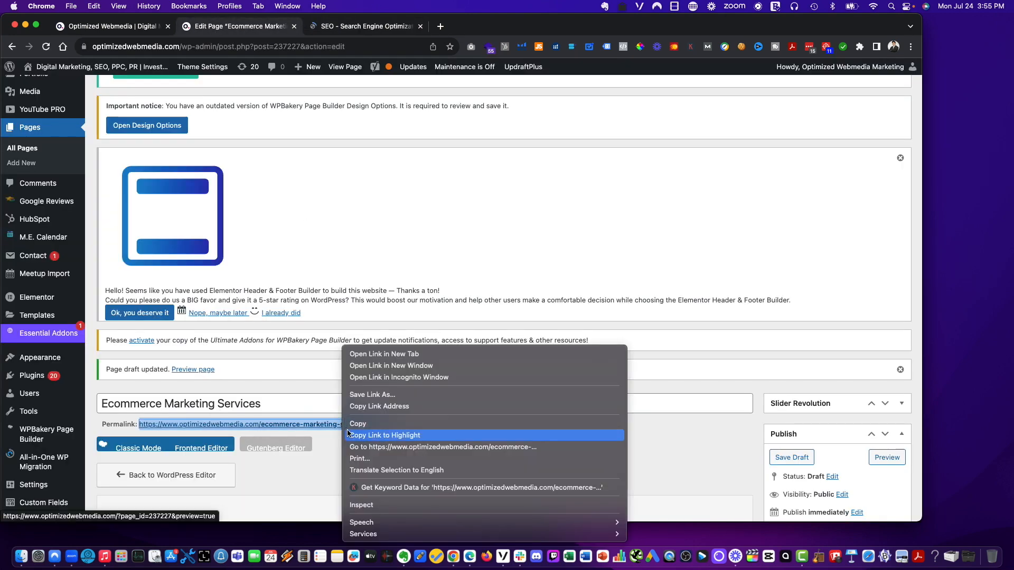
{"action": "left_click", "coordinate": [373, 421]}
{"action": "left_click", "coordinate": [368, 25]}
{"action": "left_click", "coordinate": [340, 47]}
{"action": "key", "text": "cmd+v"}
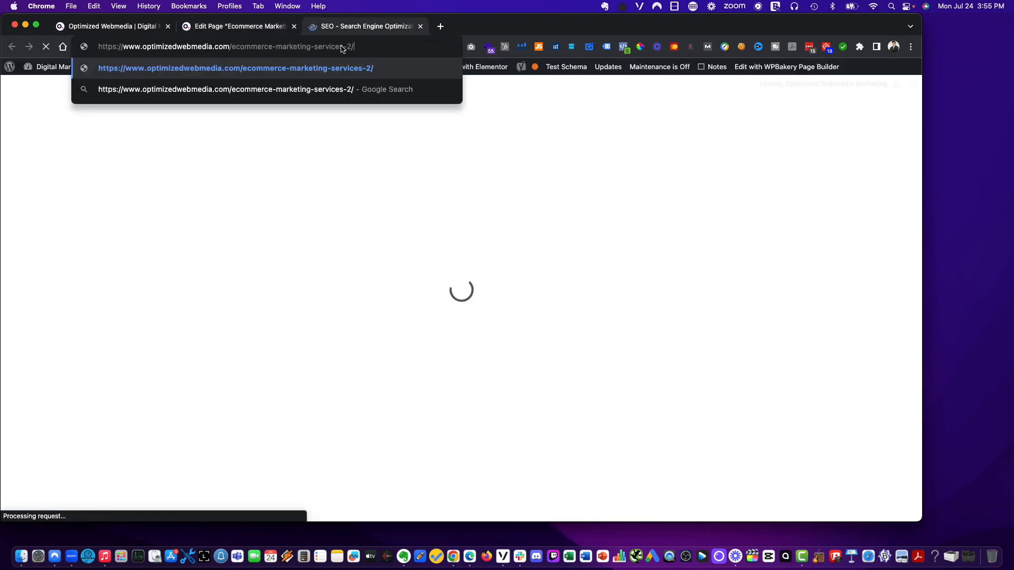
{"action": "key", "text": "Return"}
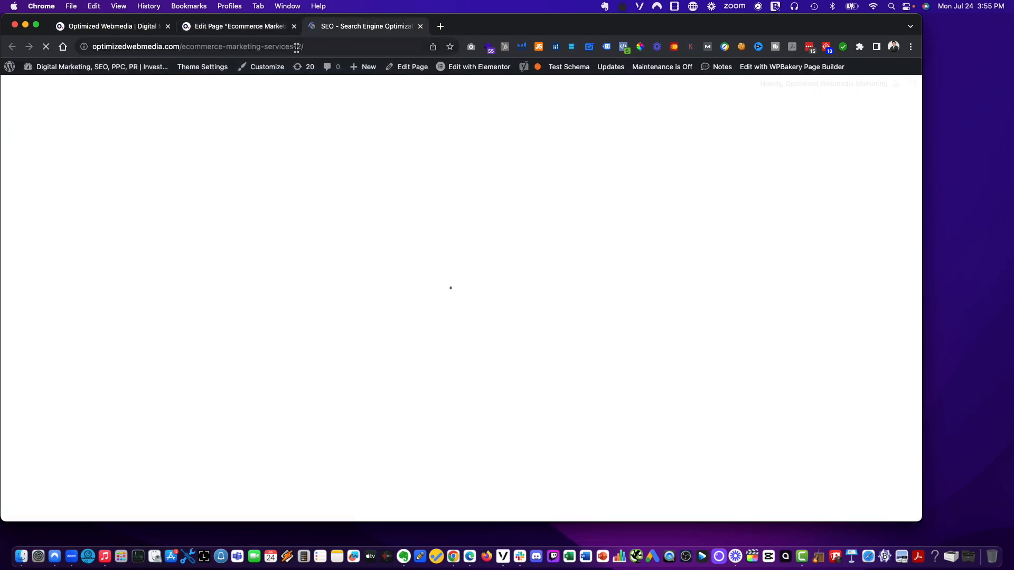
{"action": "left_click_drag", "start_coordinate": [293, 48], "coordinate": [344, 49]}
{"action": "key", "text": "BackSpace"}
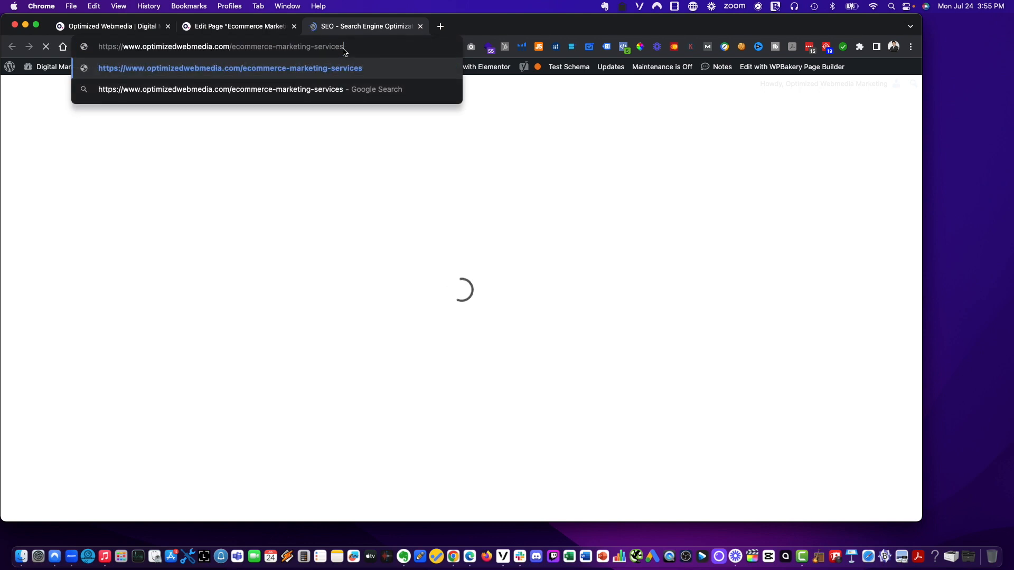
{"action": "key", "text": "Return"}
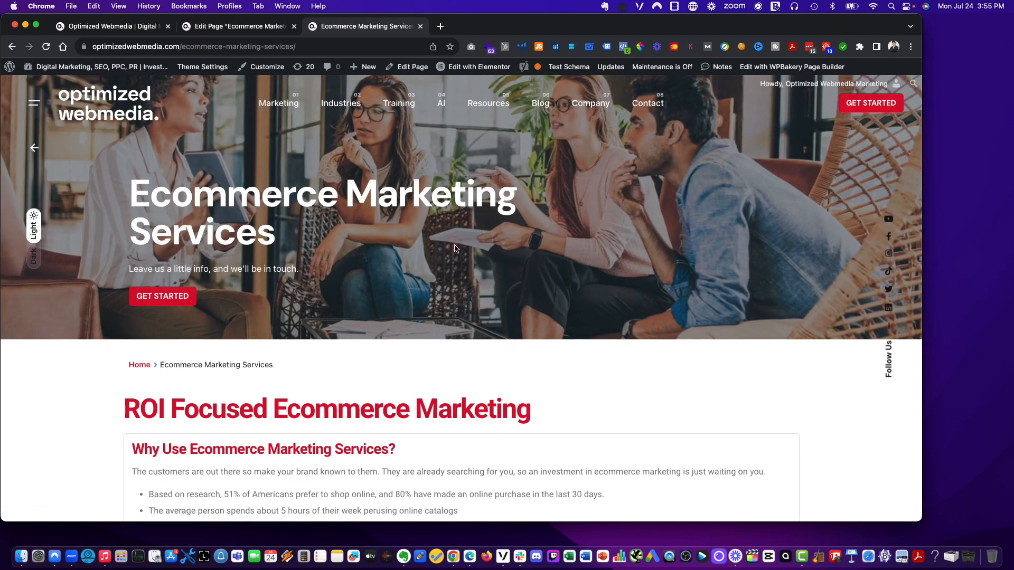
- Browse the live Ecommerce Marketing Services page and its Marketing navigation menu
{"action": "scroll", "coordinate": [457, 249], "scroll_direction": "down", "scroll_amount": 6}
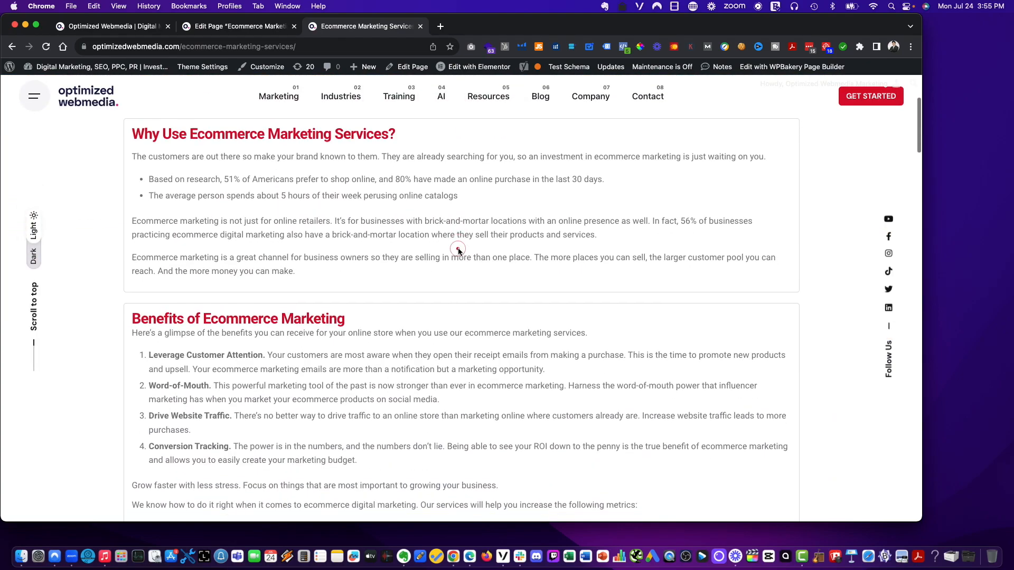
{"action": "scroll", "coordinate": [457, 249], "scroll_direction": "down", "scroll_amount": 10}
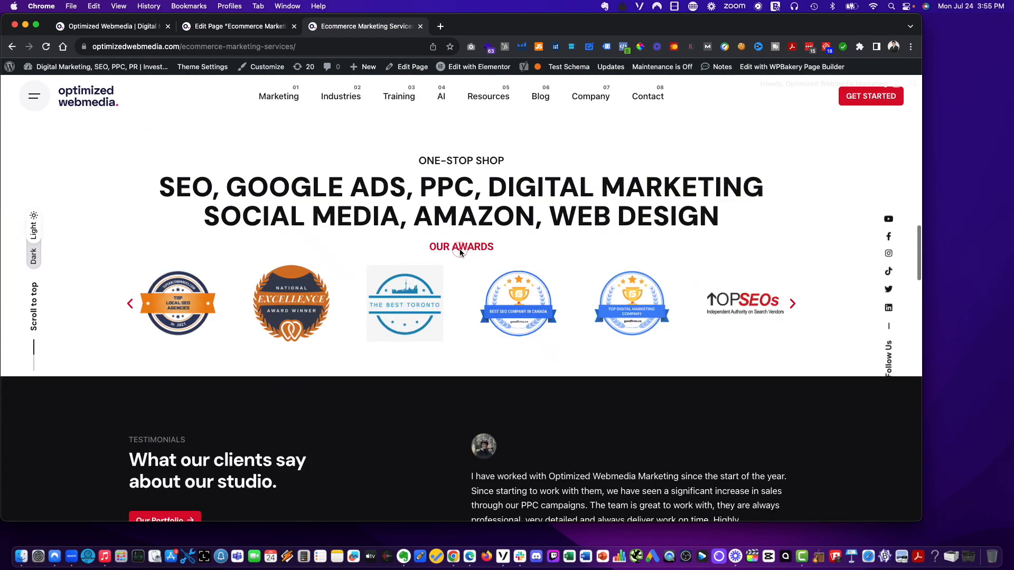
{"action": "scroll", "coordinate": [459, 248], "scroll_direction": "up", "scroll_amount": 15}
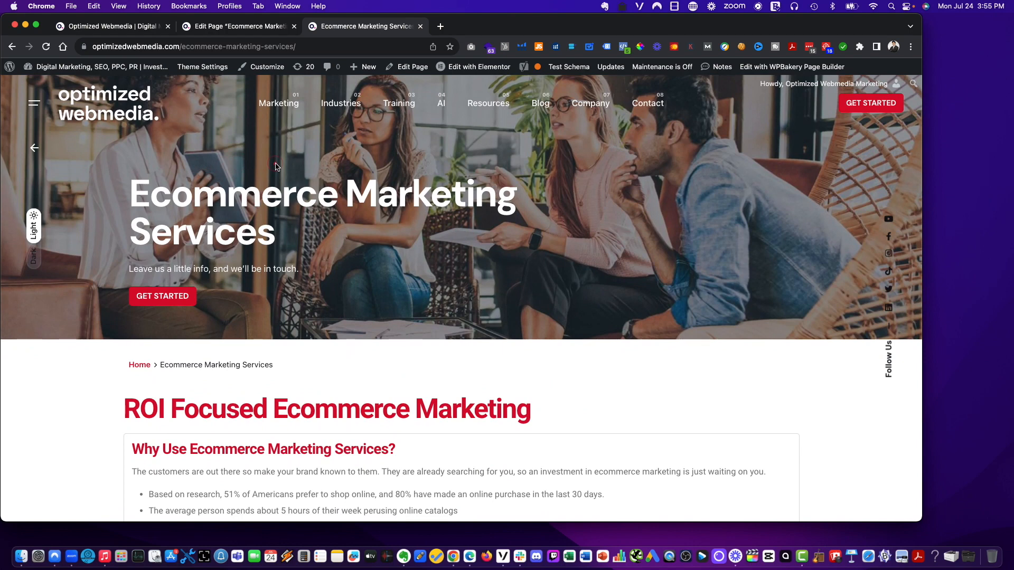
{"action": "left_click", "coordinate": [288, 136]}
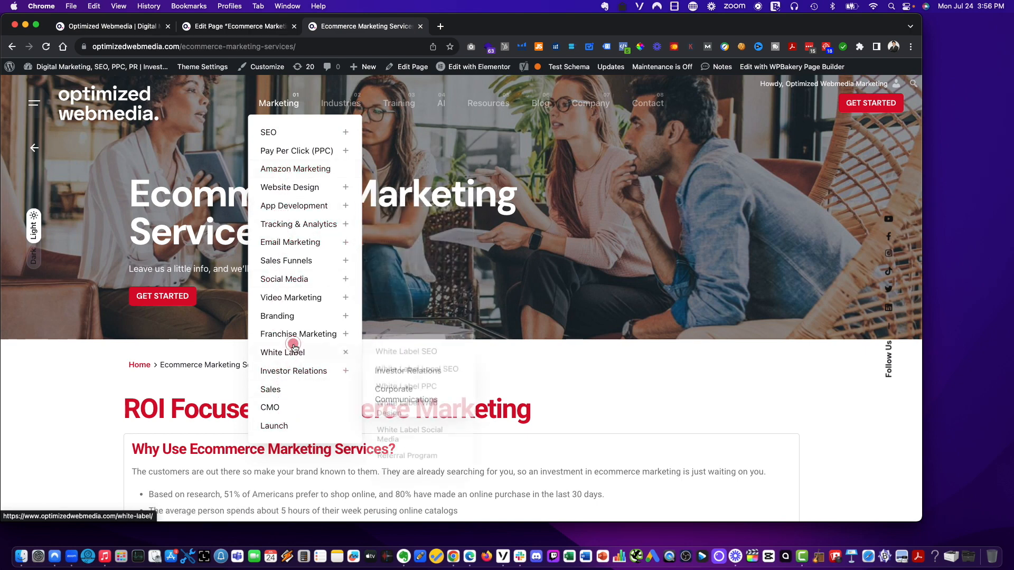
{"action": "mouse_move", "coordinate": [304, 328]}
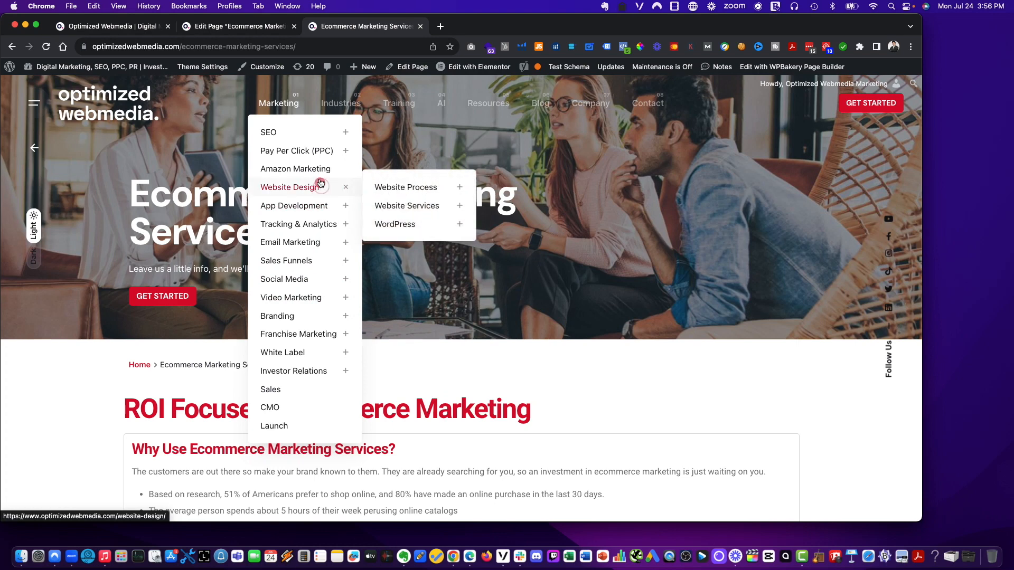
{"action": "mouse_move", "coordinate": [322, 129]}
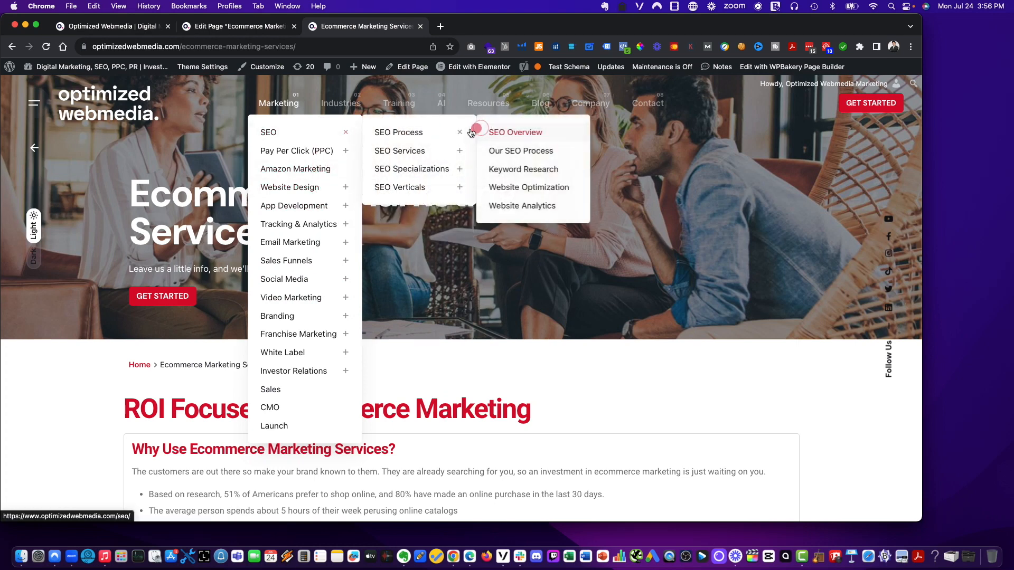
{"action": "mouse_move", "coordinate": [433, 194]}
{"action": "mouse_move", "coordinate": [338, 150]}
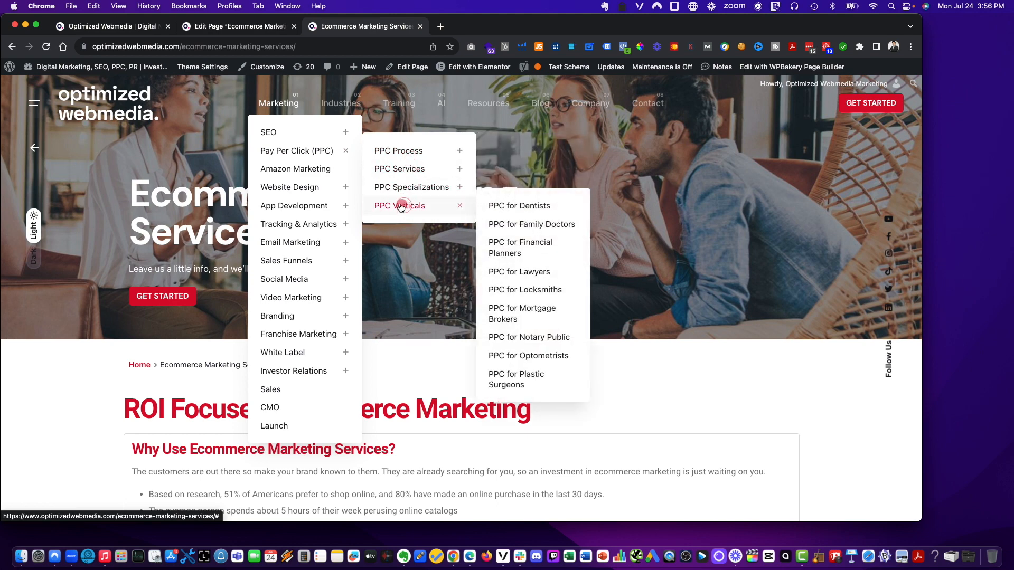
- Move the Ecommerce Marketing Services draft to the trash
{"action": "left_click", "coordinate": [260, 30]}
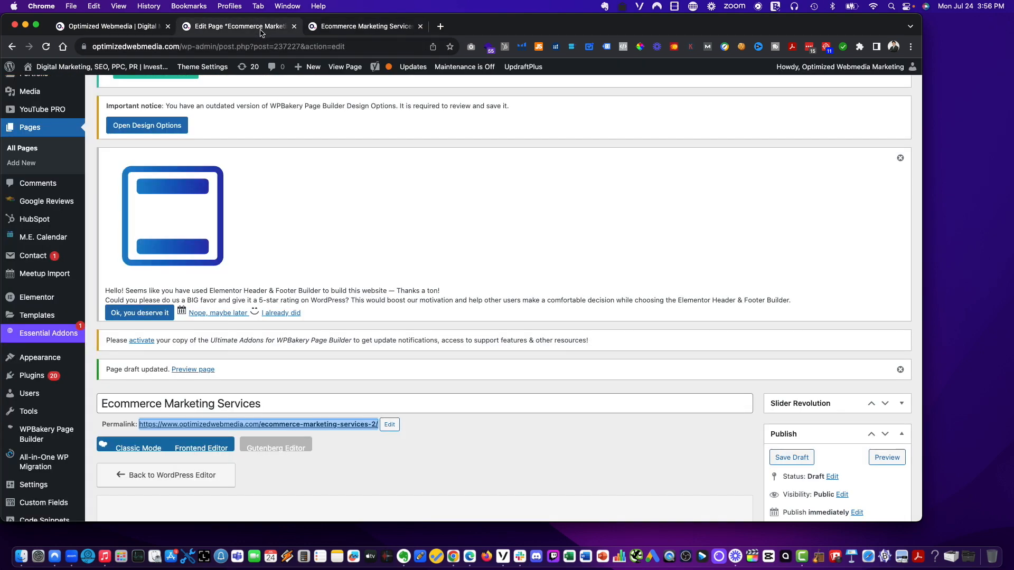
{"action": "scroll", "coordinate": [501, 236], "scroll_direction": "down", "scroll_amount": 3}
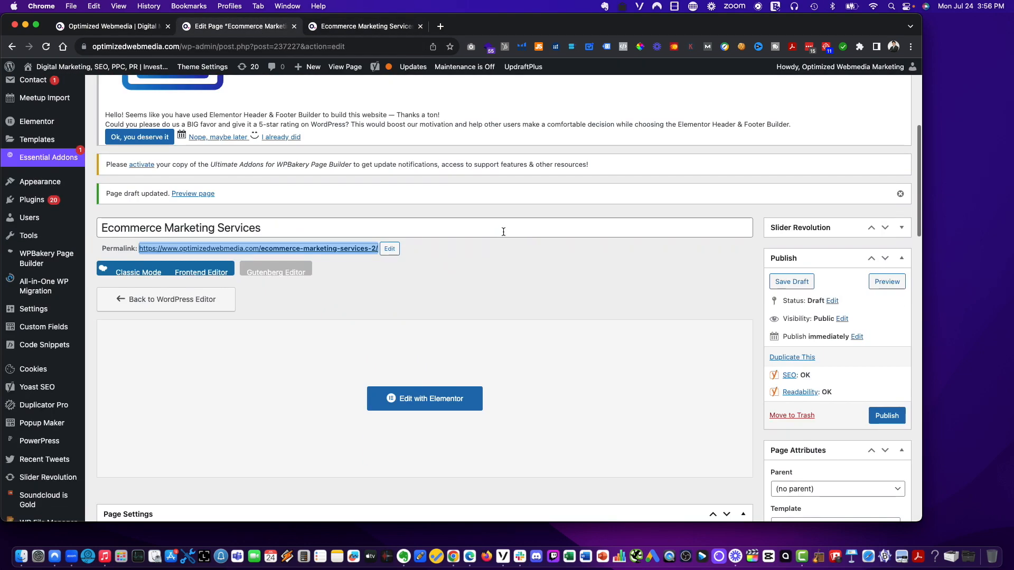
{"action": "left_click", "coordinate": [624, 276]}
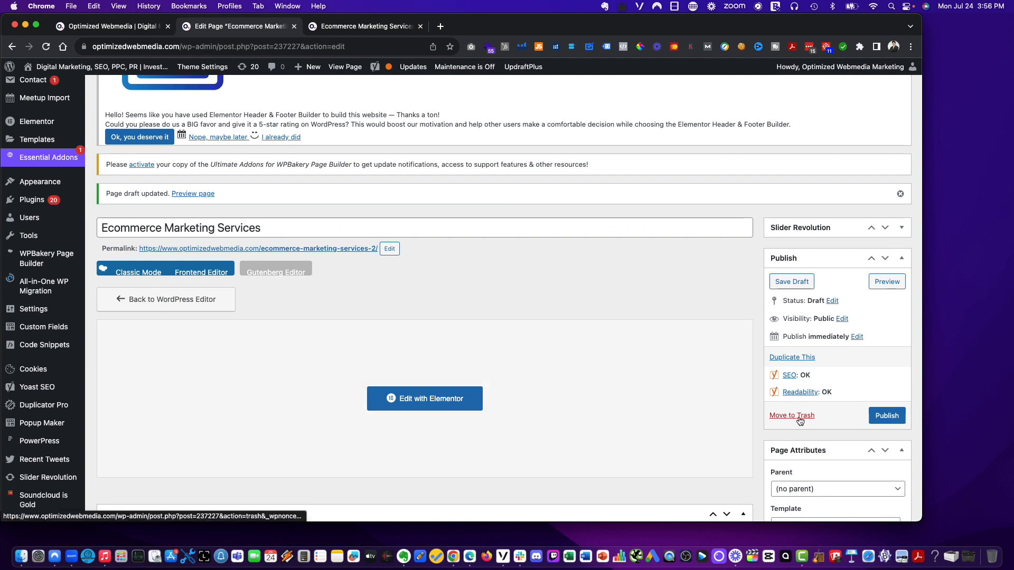
{"action": "left_click", "coordinate": [799, 416]}
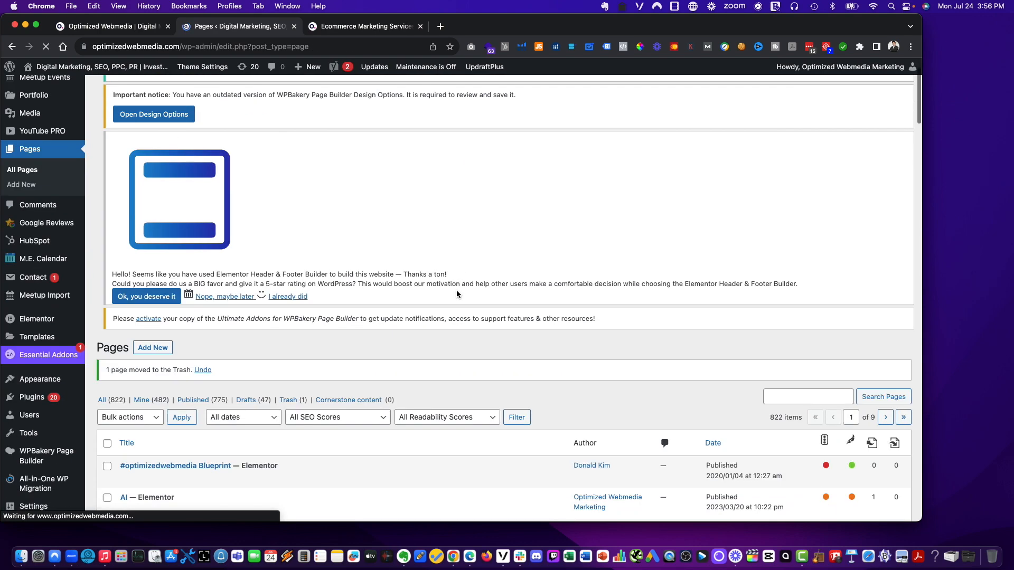
- Permanently delete the Ecommerce Marketing Services page from the Pages trash with a bulk action
{"action": "scroll", "coordinate": [284, 341], "scroll_direction": "down", "scroll_amount": 2}
{"action": "left_click", "coordinate": [305, 364]}
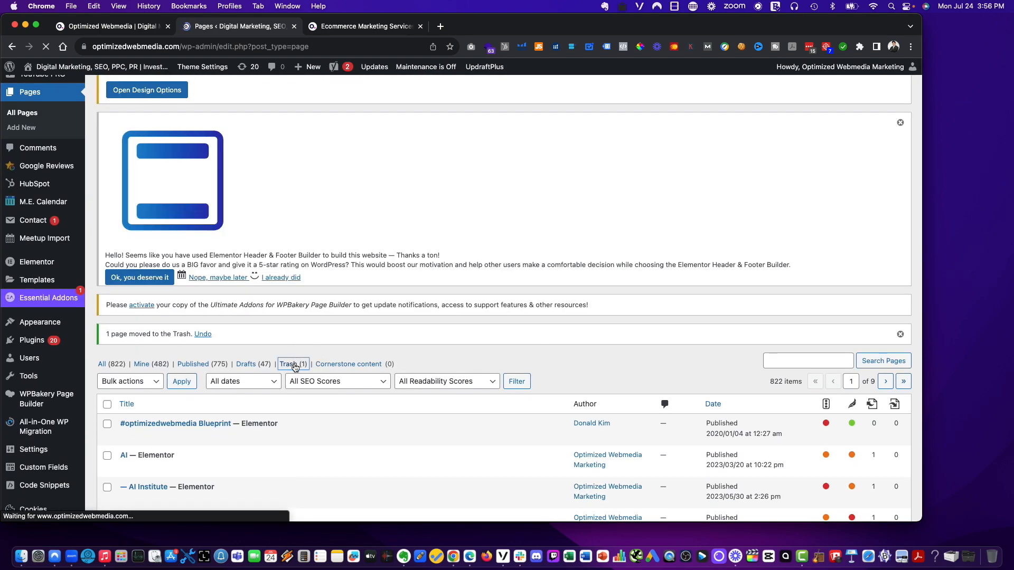
{"action": "scroll", "coordinate": [112, 409], "scroll_direction": "down", "scroll_amount": 3}
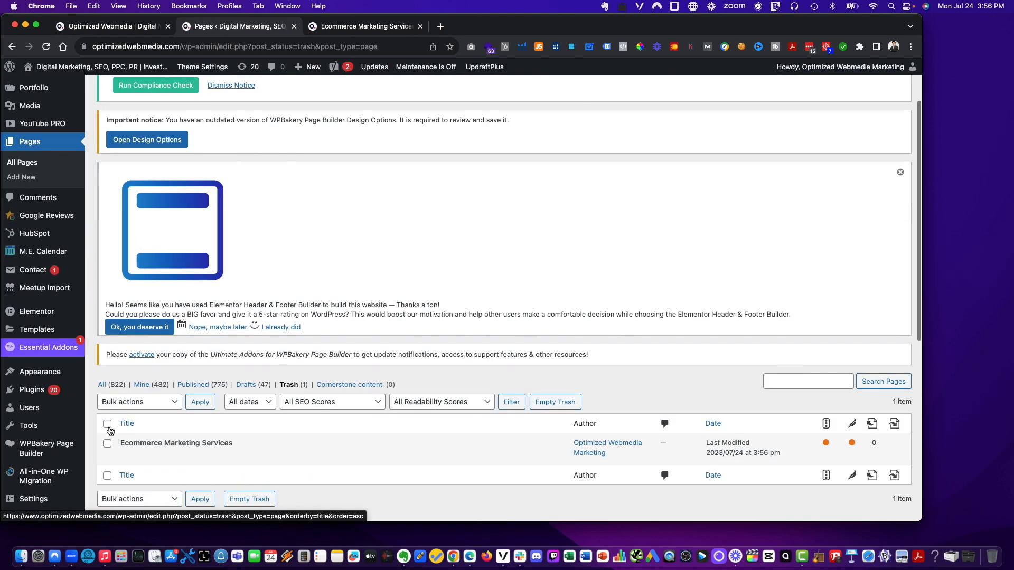
{"action": "left_click", "coordinate": [108, 424]}
{"action": "left_click", "coordinate": [149, 403]}
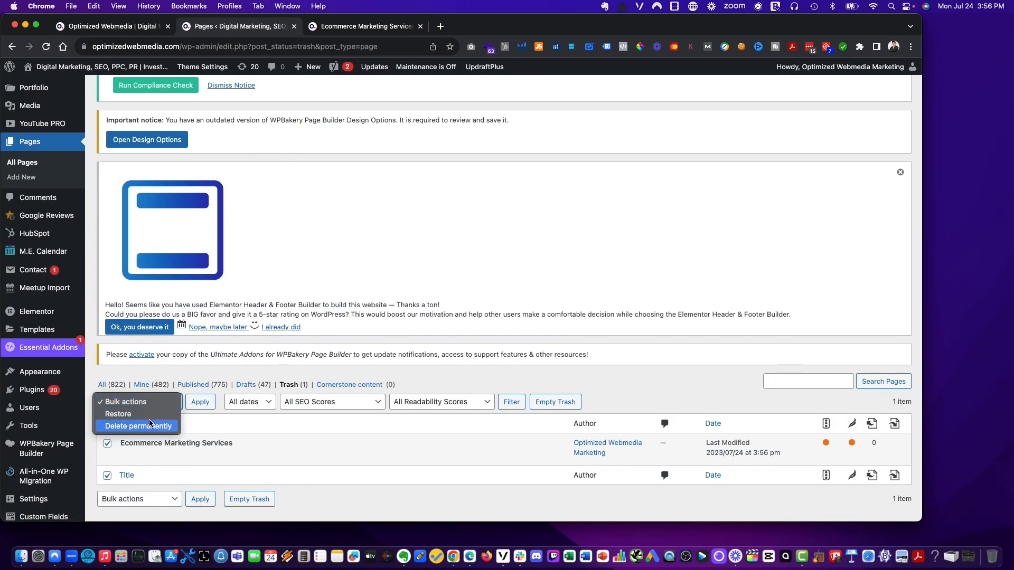
{"action": "left_click", "coordinate": [150, 425]}
{"action": "left_click", "coordinate": [191, 404]}
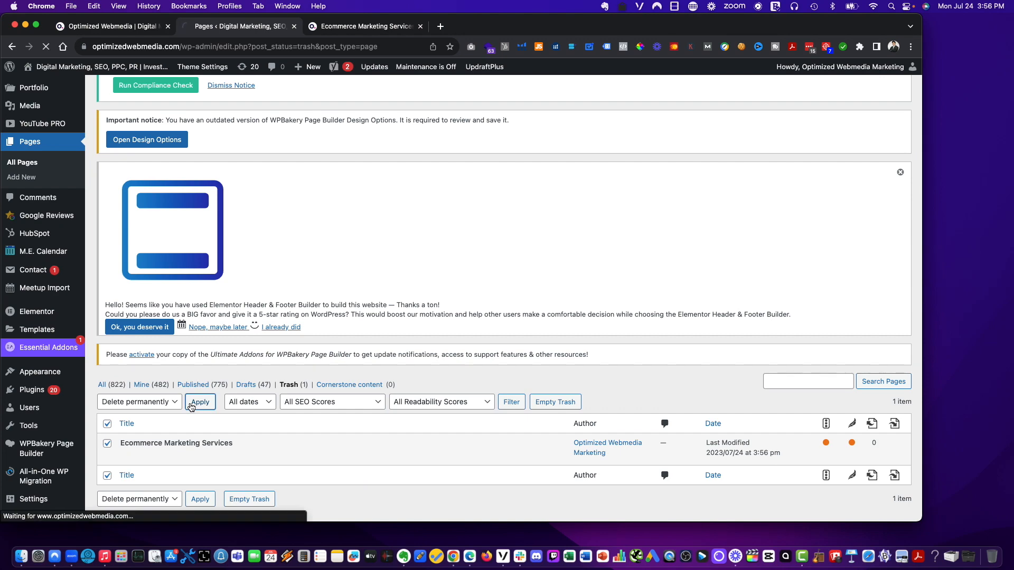
- Return to the live Ecommerce Marketing Services page and scroll through it
{"action": "left_click", "coordinate": [362, 27]}
{"action": "scroll", "coordinate": [369, 248], "scroll_direction": "down", "scroll_amount": 2}
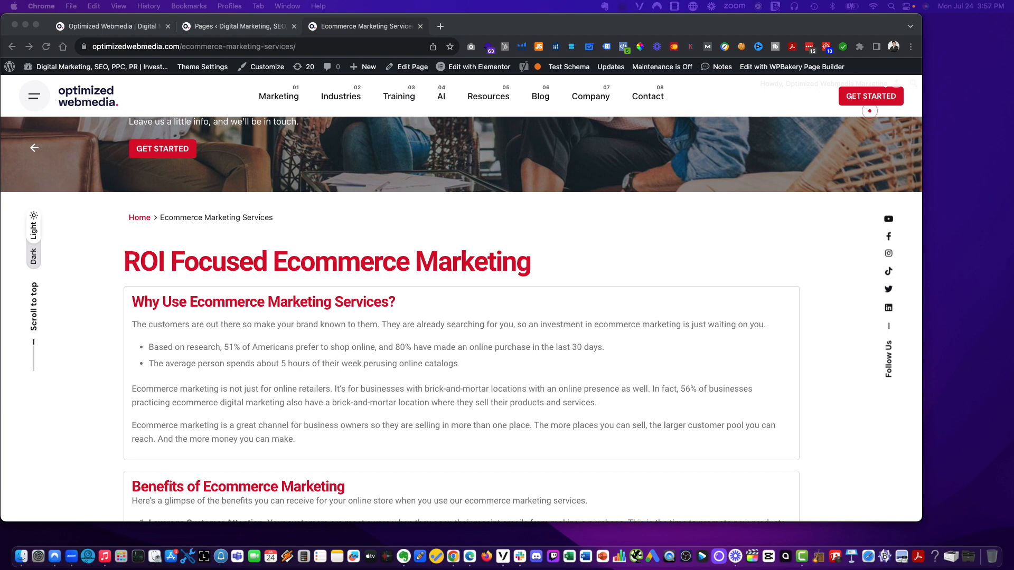
- Open the live Ecommerce Marketing Services page in the Elementor editor
{"action": "scroll", "coordinate": [369, 222], "scroll_direction": "up", "scroll_amount": 3}
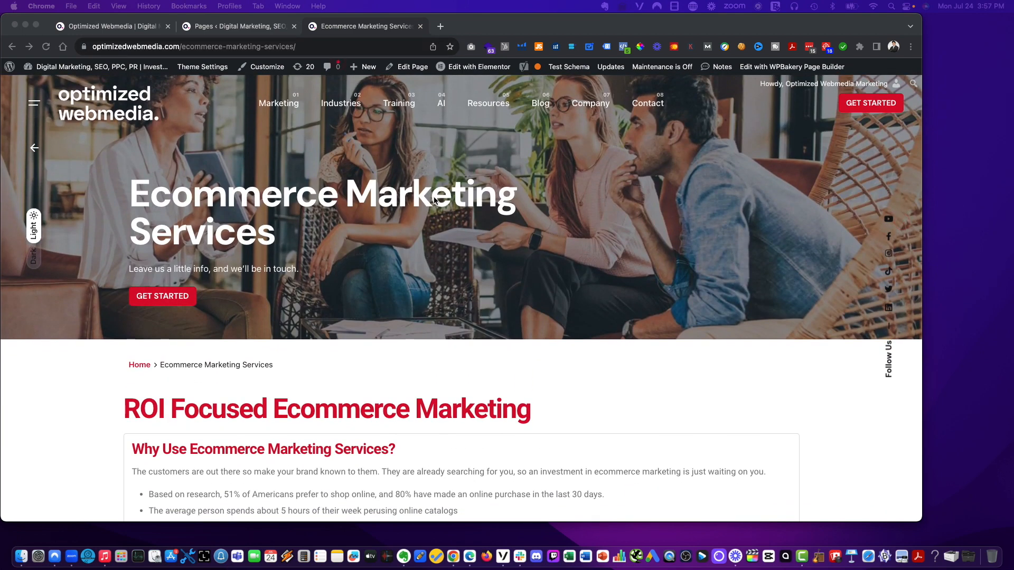
{"action": "scroll", "coordinate": [443, 196], "scroll_direction": "down", "scroll_amount": 5}
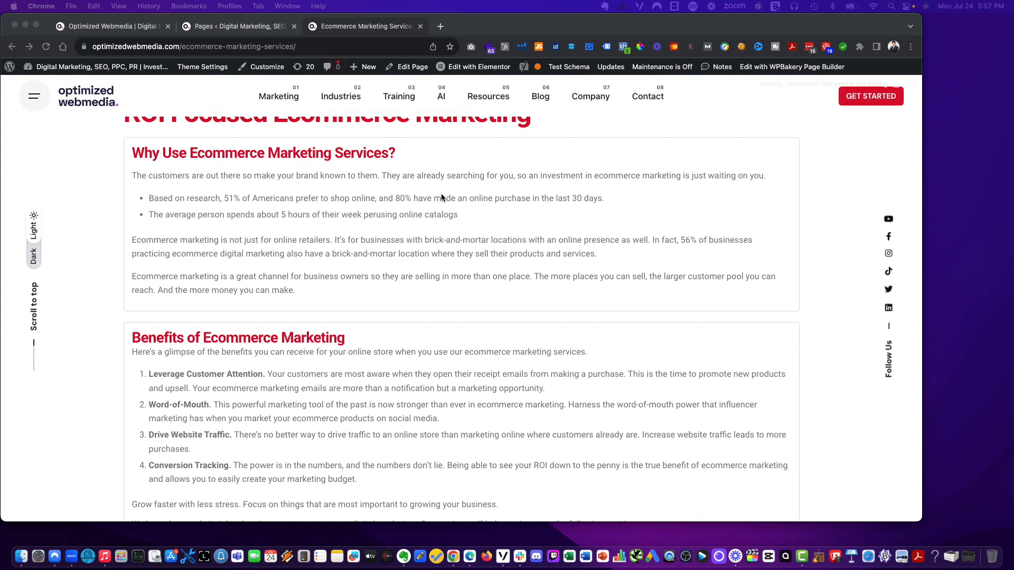
{"action": "scroll", "coordinate": [441, 193], "scroll_direction": "down", "scroll_amount": 5}
{"action": "scroll", "coordinate": [441, 198], "scroll_direction": "down", "scroll_amount": 10}
{"action": "scroll", "coordinate": [411, 84], "scroll_direction": "up", "scroll_amount": 15}
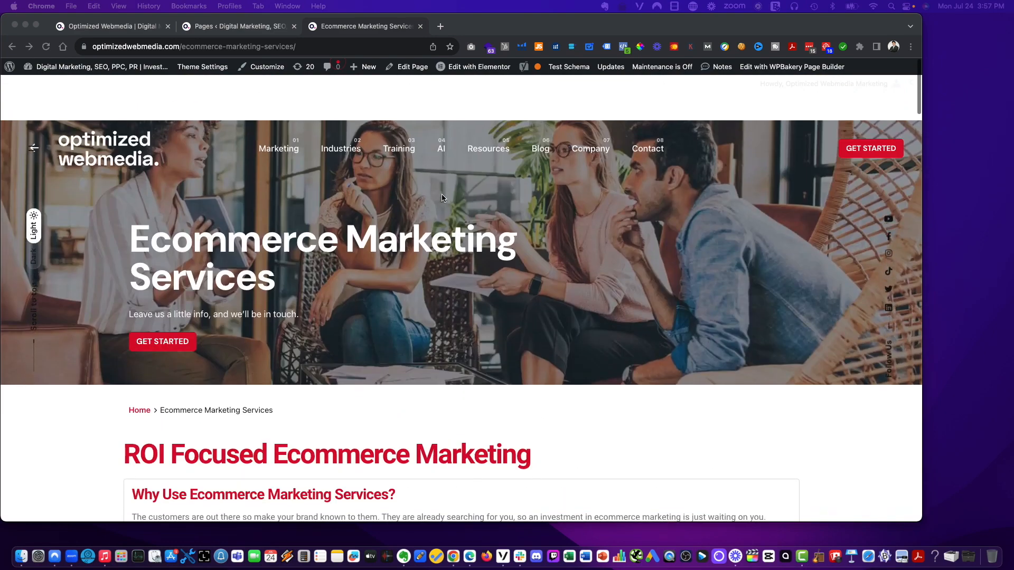
{"action": "left_click", "coordinate": [404, 66]}
{"action": "left_click", "coordinate": [295, 26]}
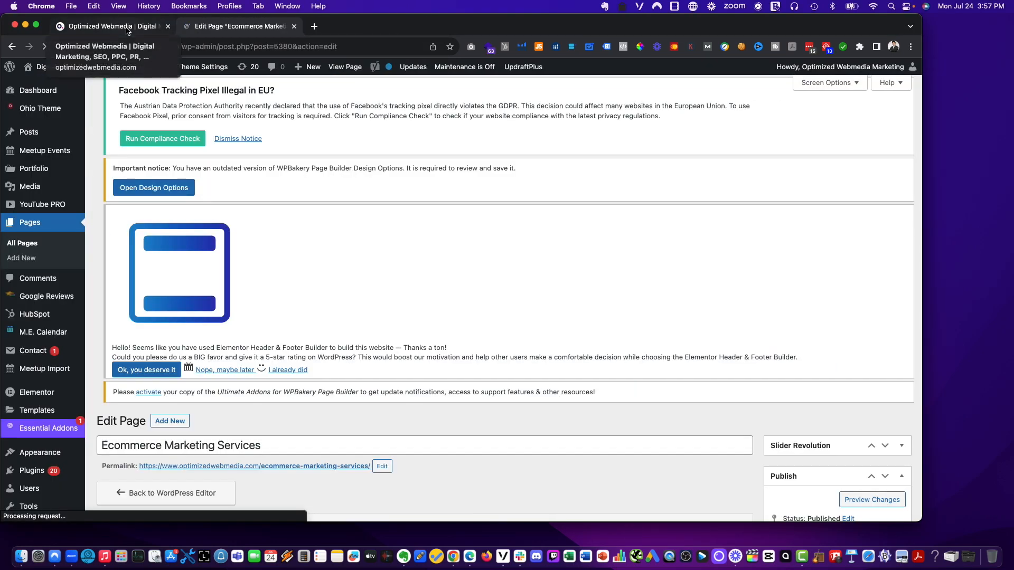
{"action": "scroll", "coordinate": [411, 210], "scroll_direction": "down", "scroll_amount": 5}
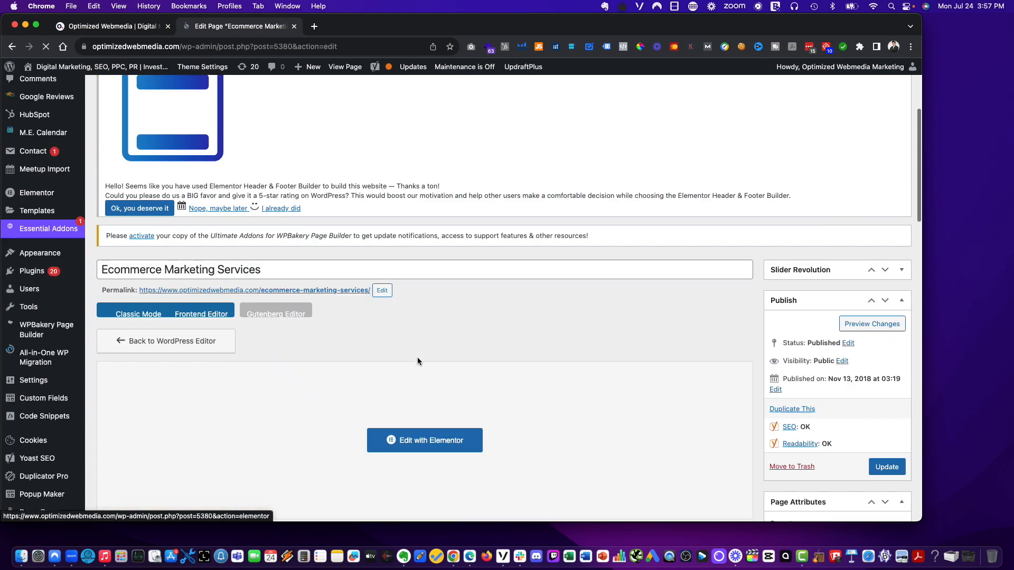
{"action": "scroll", "coordinate": [417, 358], "scroll_direction": "down", "scroll_amount": 2}
{"action": "left_click", "coordinate": [423, 377]}
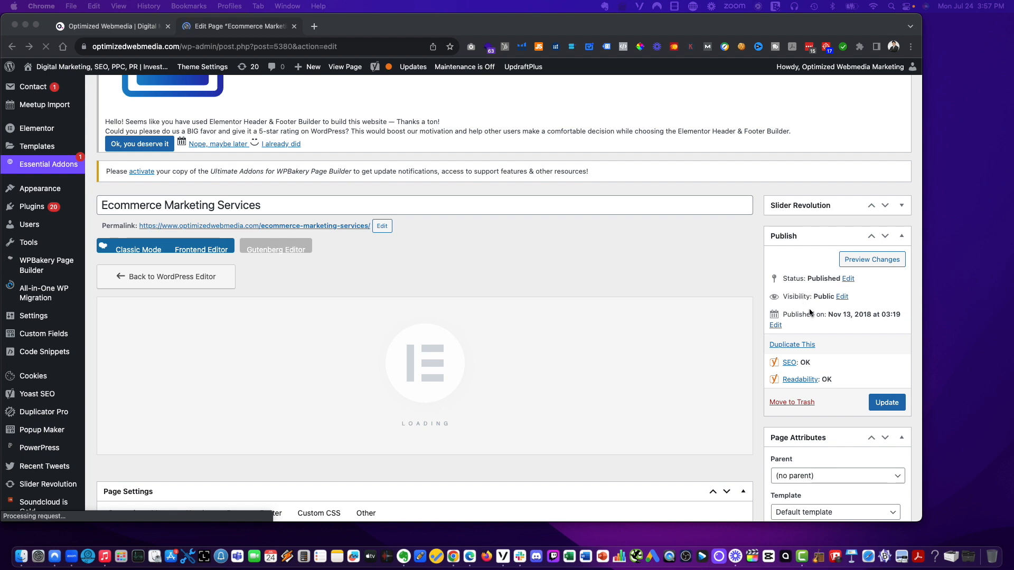
{"action": "scroll", "coordinate": [682, 334], "scroll_direction": "down", "scroll_amount": 3}
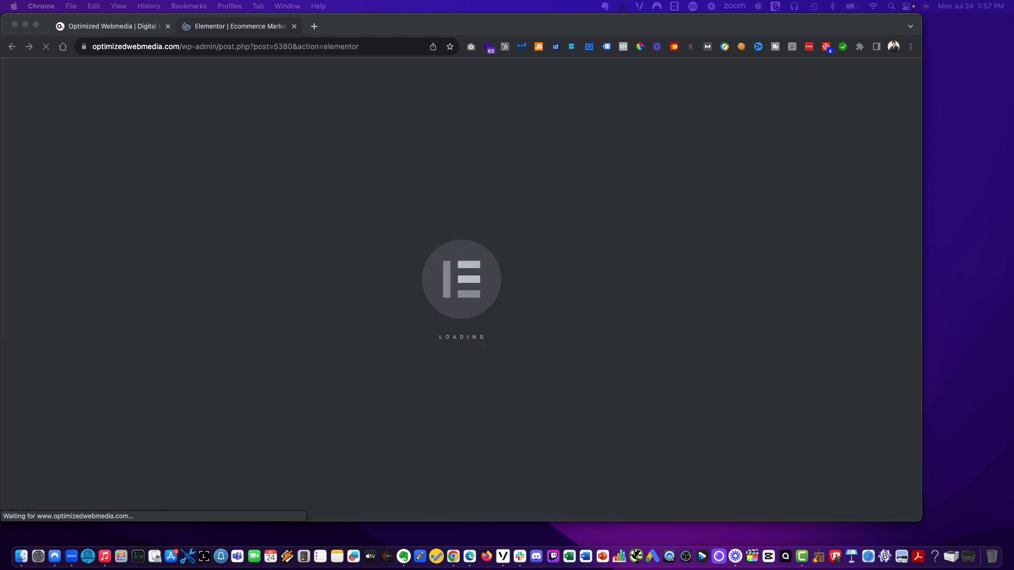
- Open the Amazon Marketing page in a new tab from the homepage's Marketing menu and browse its submenus
{"action": "left_click", "coordinate": [113, 26]}
{"action": "left_click_drag", "start_coordinate": [111, 26], "coordinate": [303, 34]}
{"action": "mouse_move", "coordinate": [278, 108]}
{"action": "left_click", "coordinate": [287, 170]}
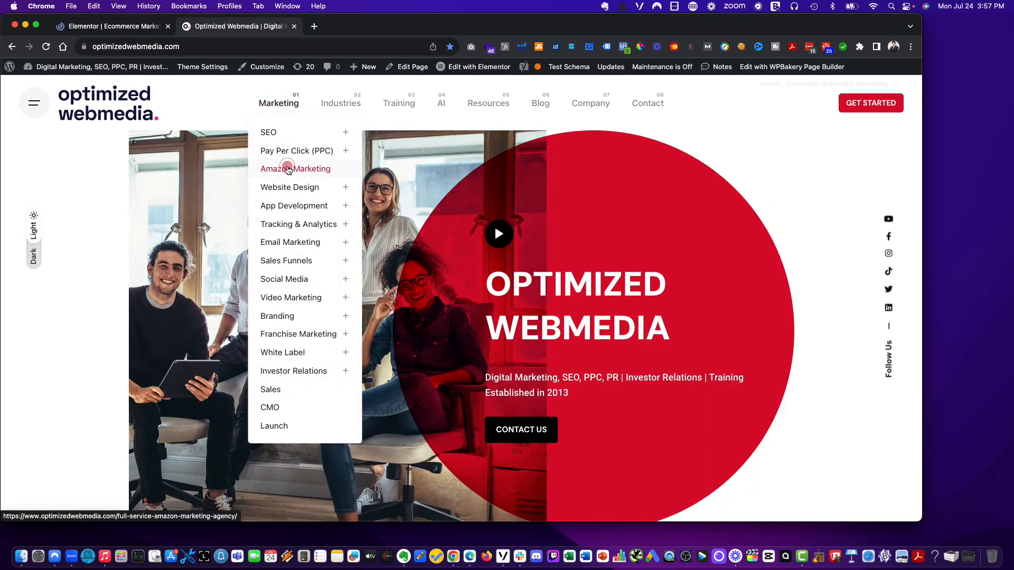
{"action": "right_click", "coordinate": [288, 170]}
{"action": "left_click", "coordinate": [300, 175]}
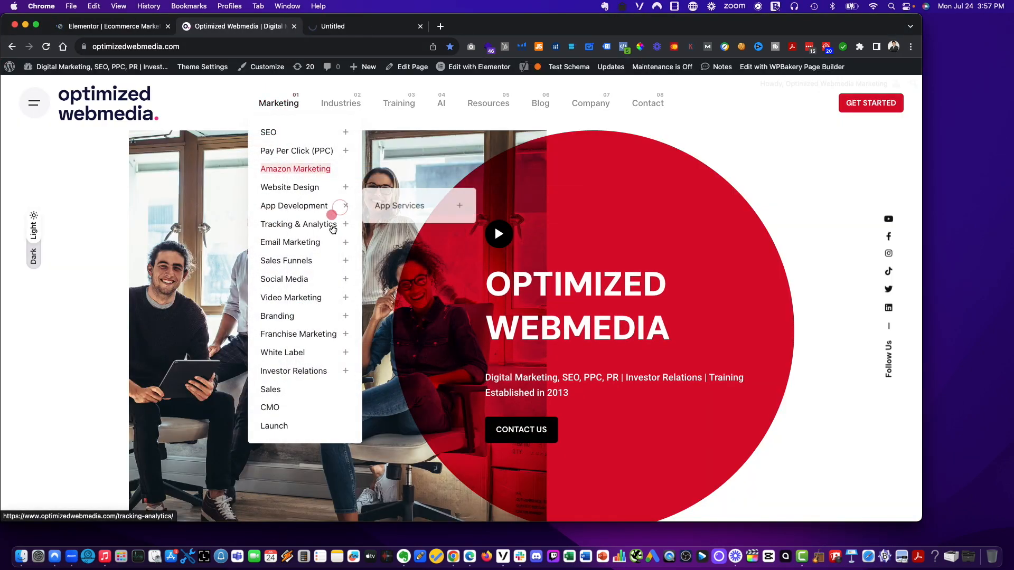
{"action": "mouse_move", "coordinate": [294, 131]}
{"action": "mouse_move", "coordinate": [288, 315]}
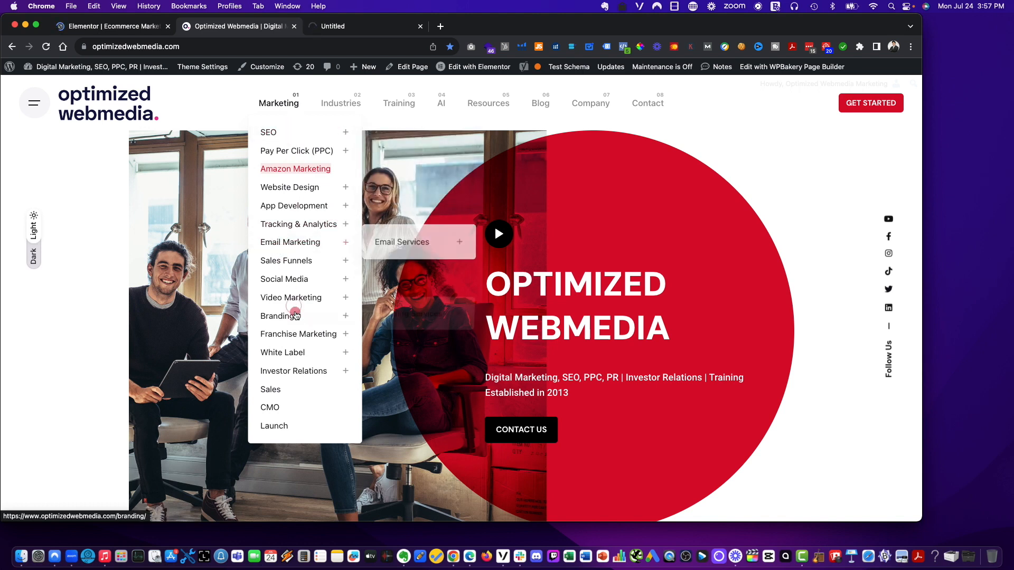
{"action": "mouse_move", "coordinate": [294, 185]}
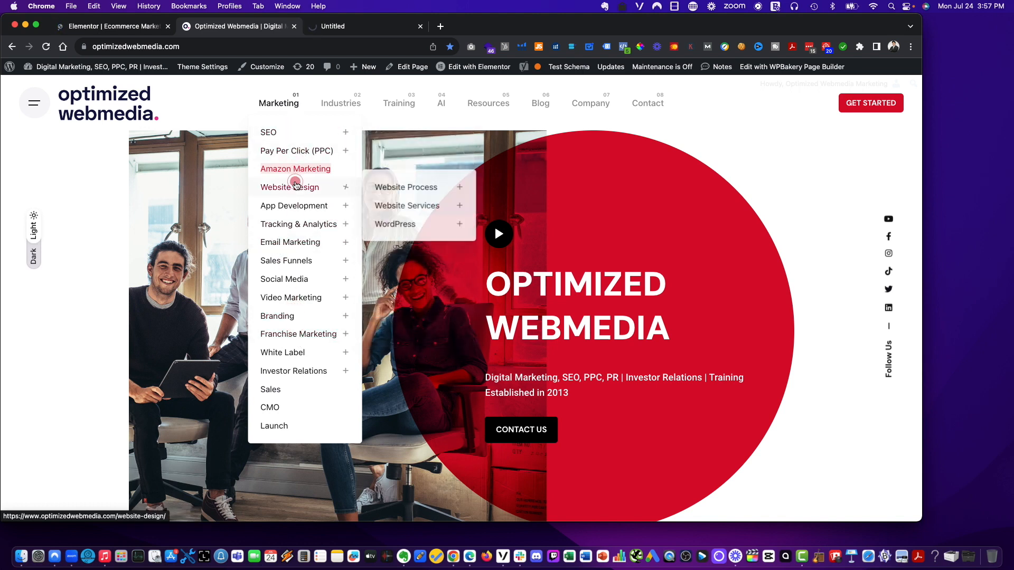
{"action": "mouse_move", "coordinate": [413, 223]}
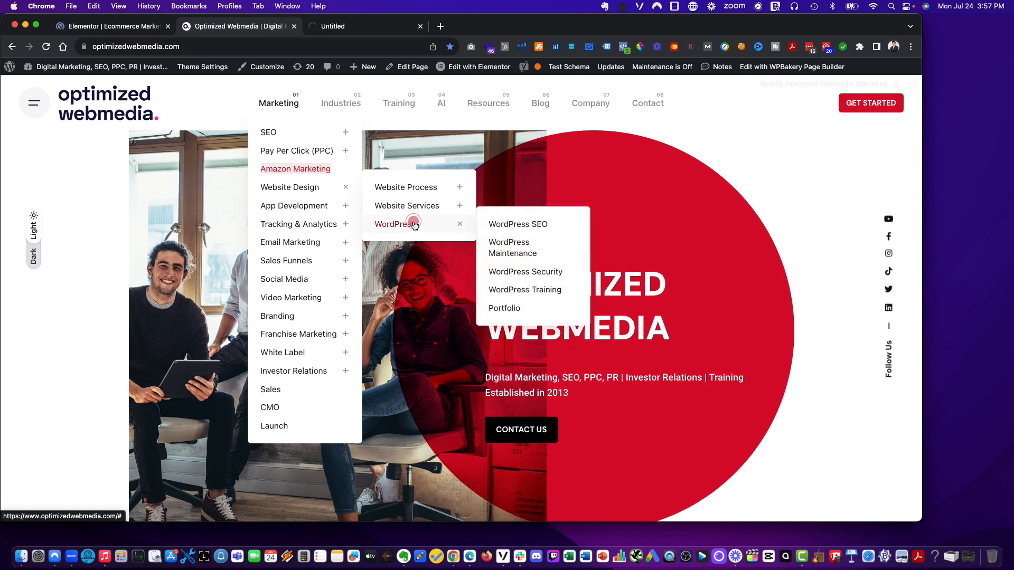
- Replace the ROI Focused Ecommerce Marketing heading with Ecommerce Marketing Services That Drive Sales
{"action": "left_click", "coordinate": [134, 29]}
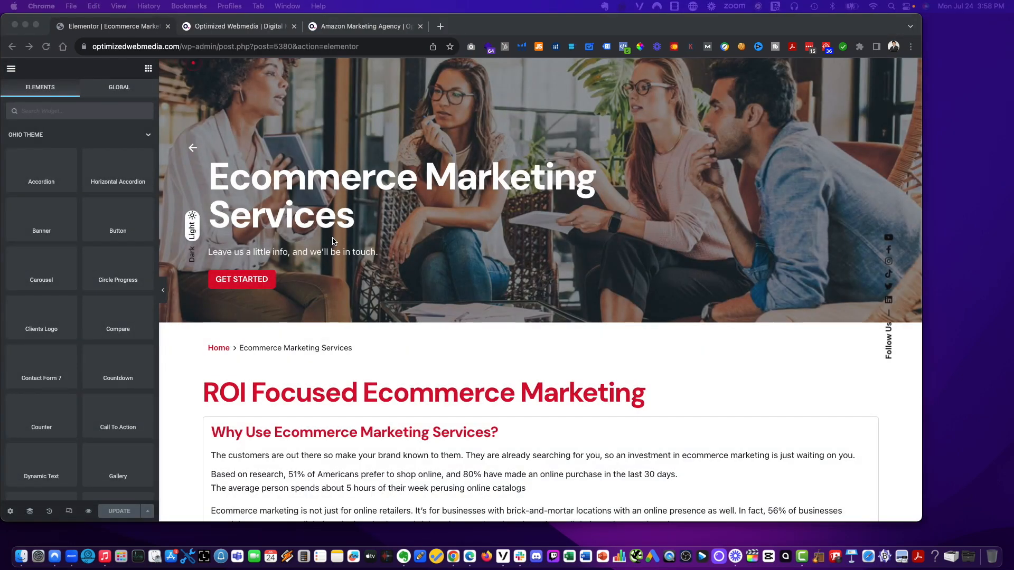
{"action": "scroll", "coordinate": [332, 241], "scroll_direction": "down", "scroll_amount": 4}
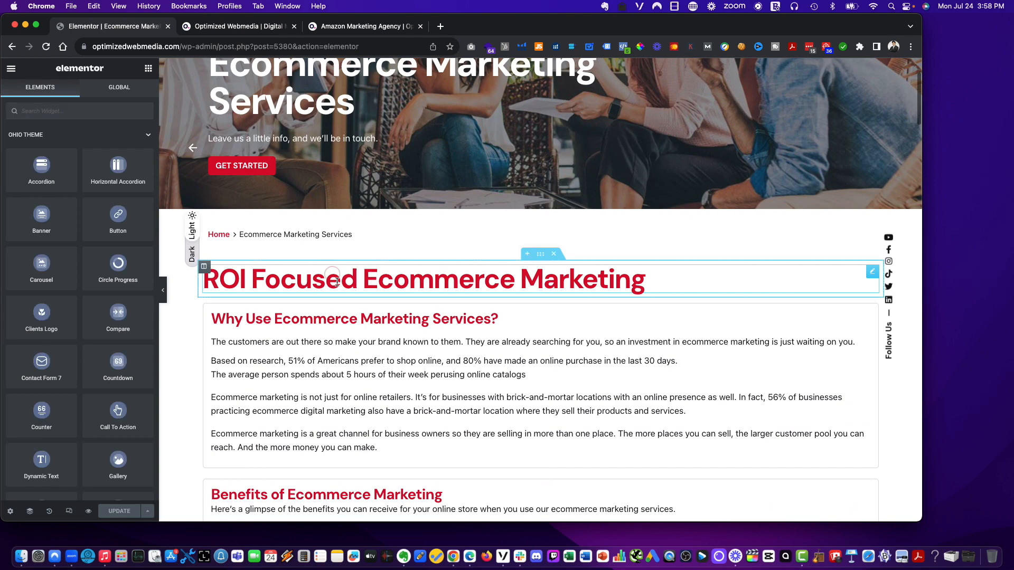
{"action": "left_click", "coordinate": [338, 282]}
{"action": "triple_click", "coordinate": [62, 160]}
{"action": "type", "text": "Ecommerce Marketing Services That Drive Sales"}
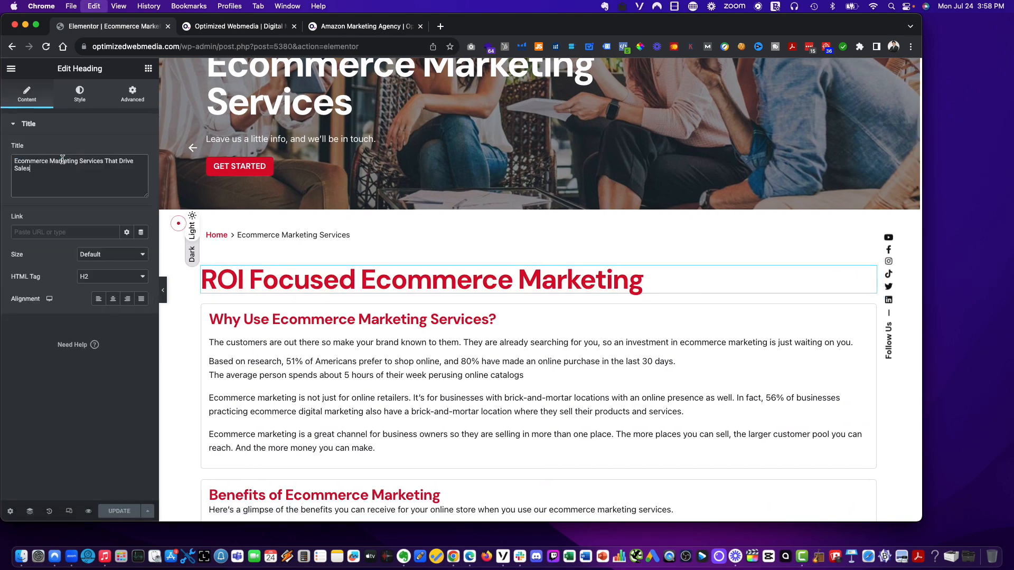
{"action": "key", "text": "super+Tab"}
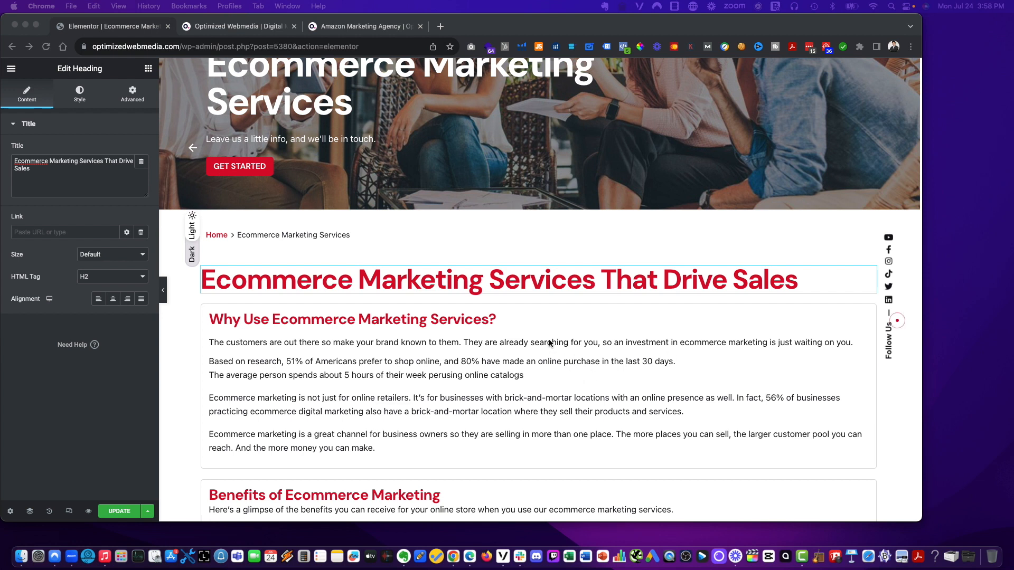
{"action": "key", "text": "super+Tab"}
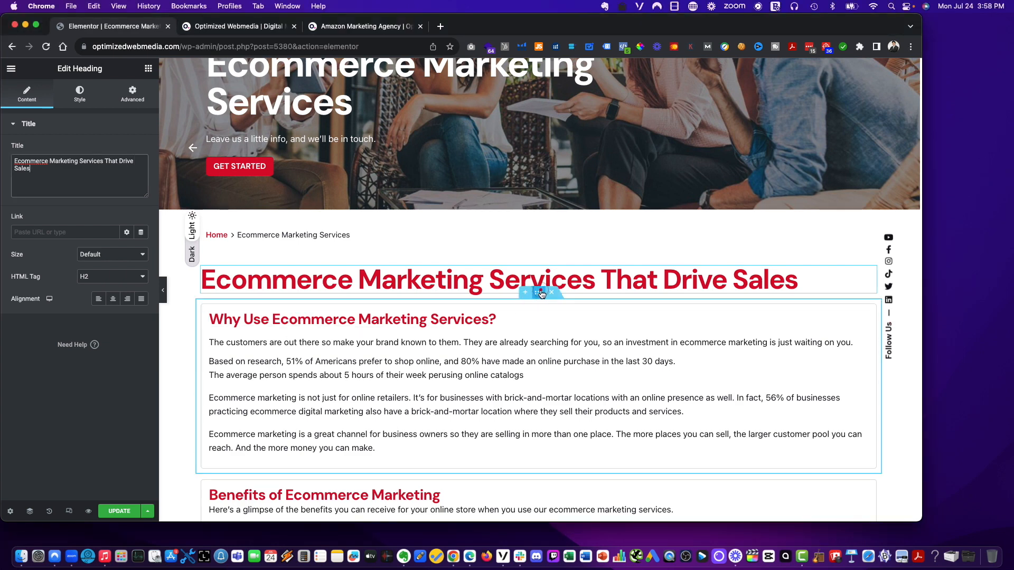
- Duplicate the Why Use Ecommerce Marketing Services section and set the copy's heading to Ecommerce Marketing Services That Drive Sales
{"action": "right_click", "coordinate": [544, 297]}
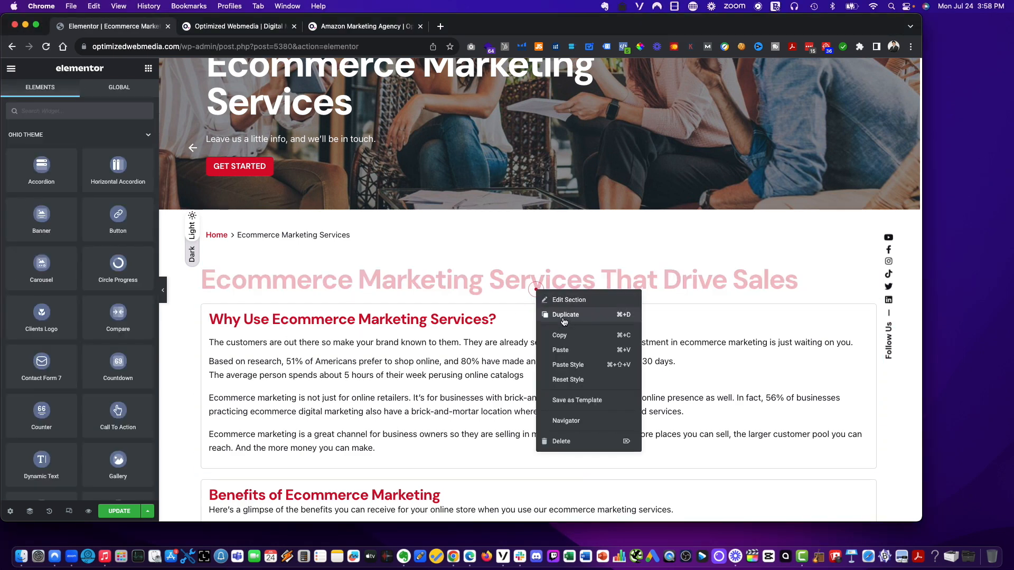
{"action": "left_click", "coordinate": [561, 318]}
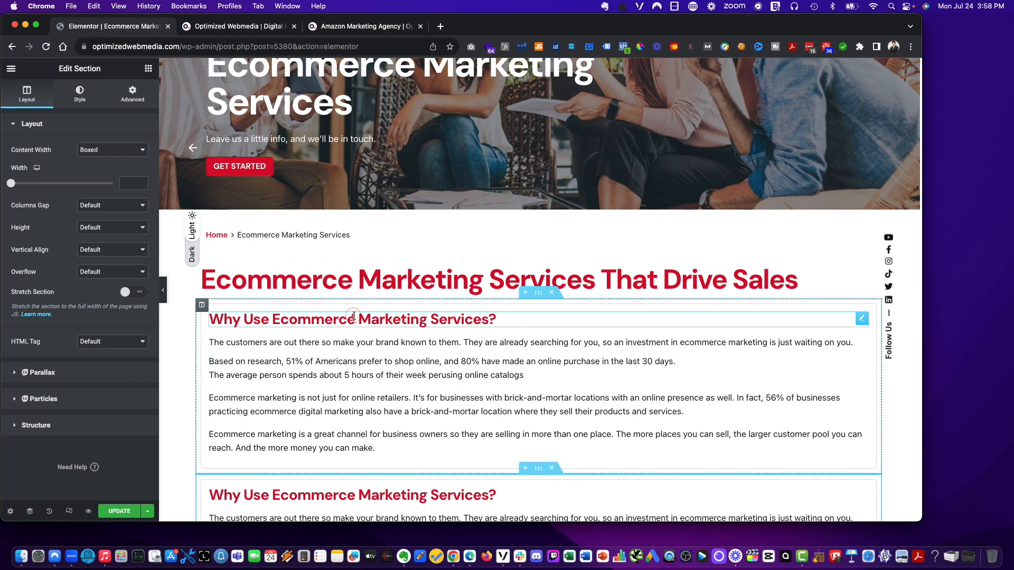
{"action": "triple_click", "coordinate": [466, 275]}
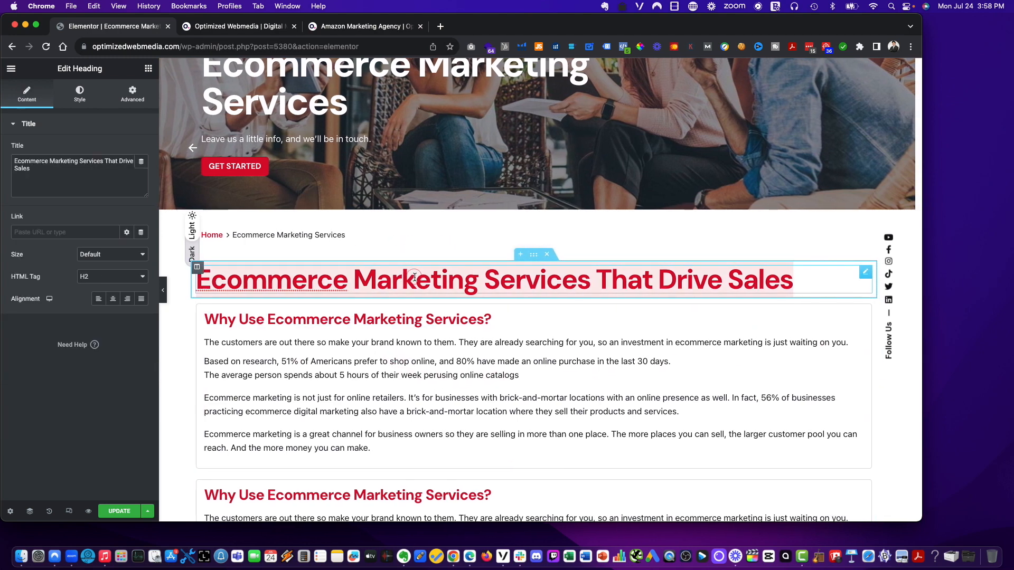
{"action": "left_click", "coordinate": [515, 275]}
{"action": "left_click", "coordinate": [628, 276]}
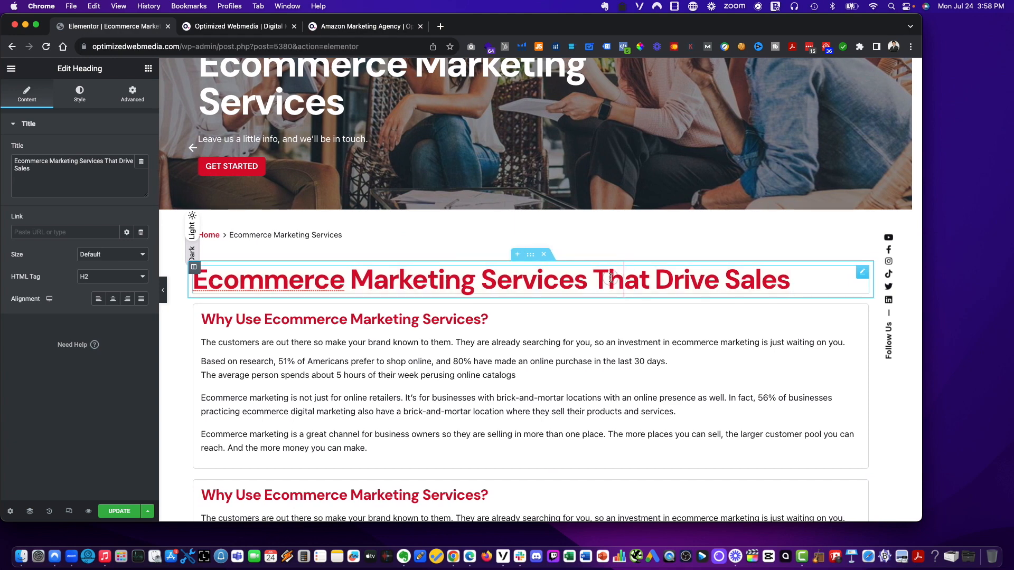
{"action": "triple_click", "coordinate": [612, 275]}
{"action": "key", "text": "super+c"}
{"action": "scroll", "coordinate": [368, 323], "scroll_direction": "down", "scroll_amount": 1}
{"action": "left_click", "coordinate": [367, 323]}
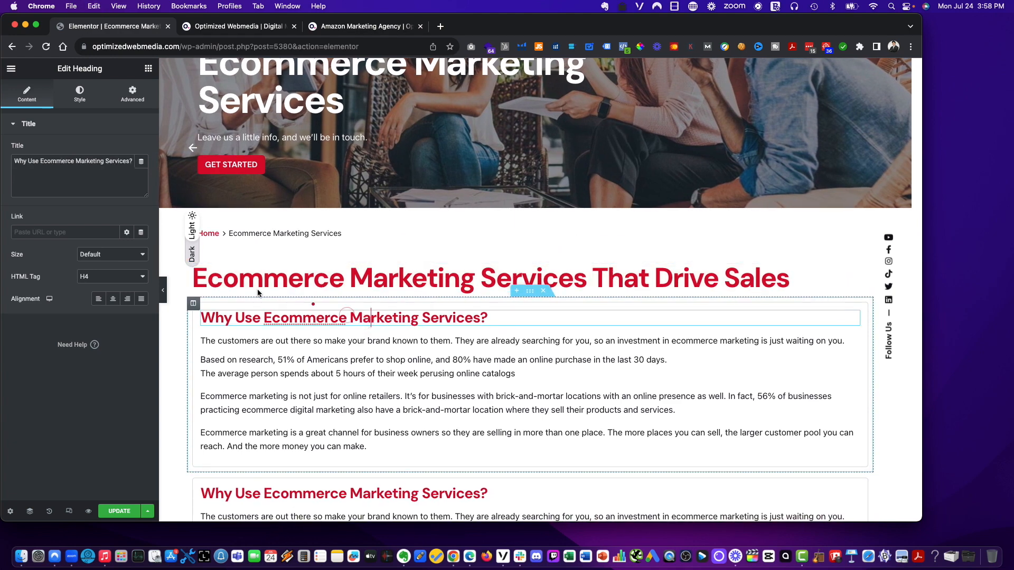
{"action": "triple_click", "coordinate": [92, 160]}
{"action": "key", "text": "super+v"}
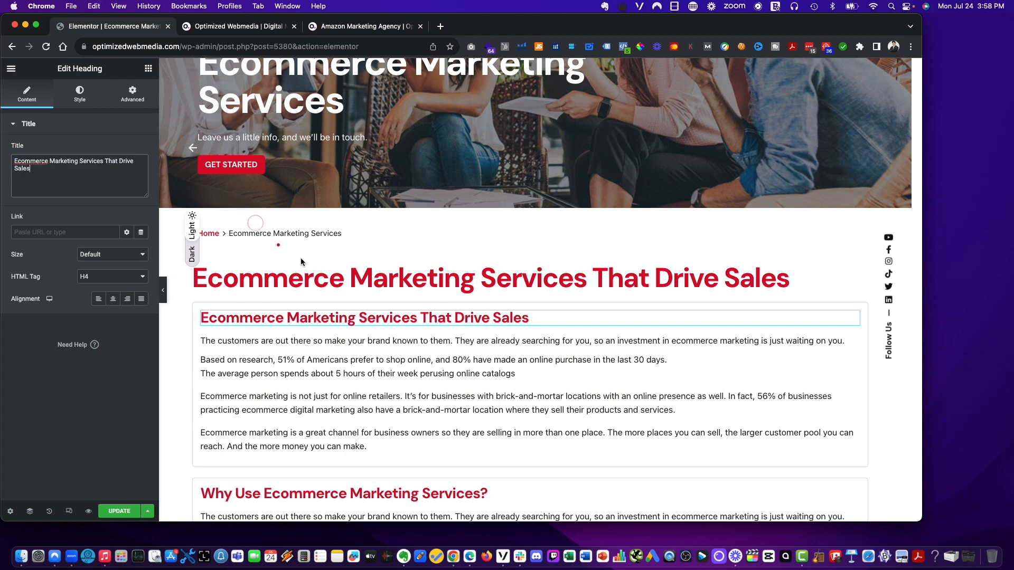
- Shorten the main page heading to Ecommerce Marketing Services
{"action": "left_click", "coordinate": [501, 273]}
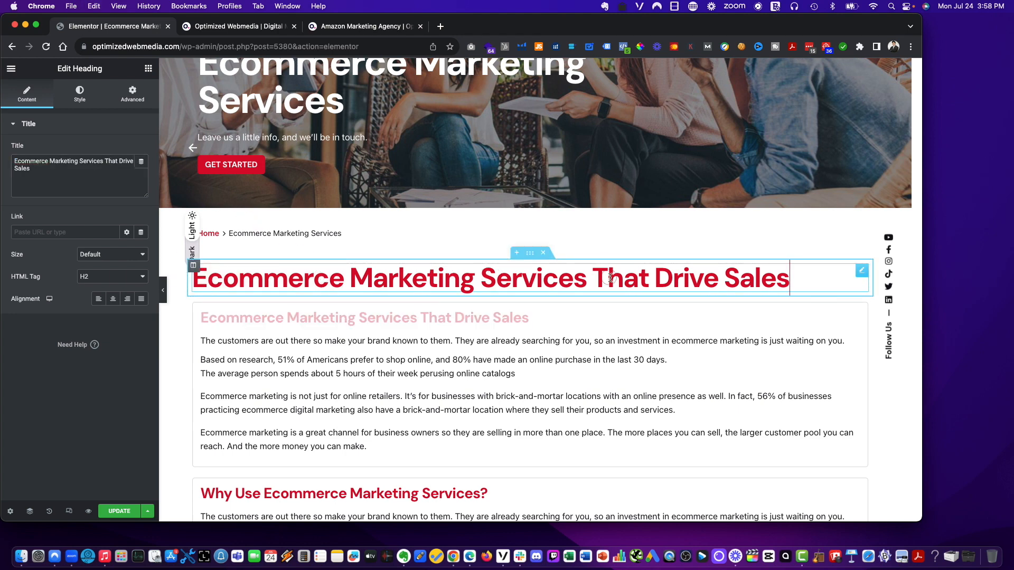
{"action": "left_click_drag", "start_coordinate": [592, 275], "coordinate": [778, 277]}
{"action": "key", "text": "BackSpace"}
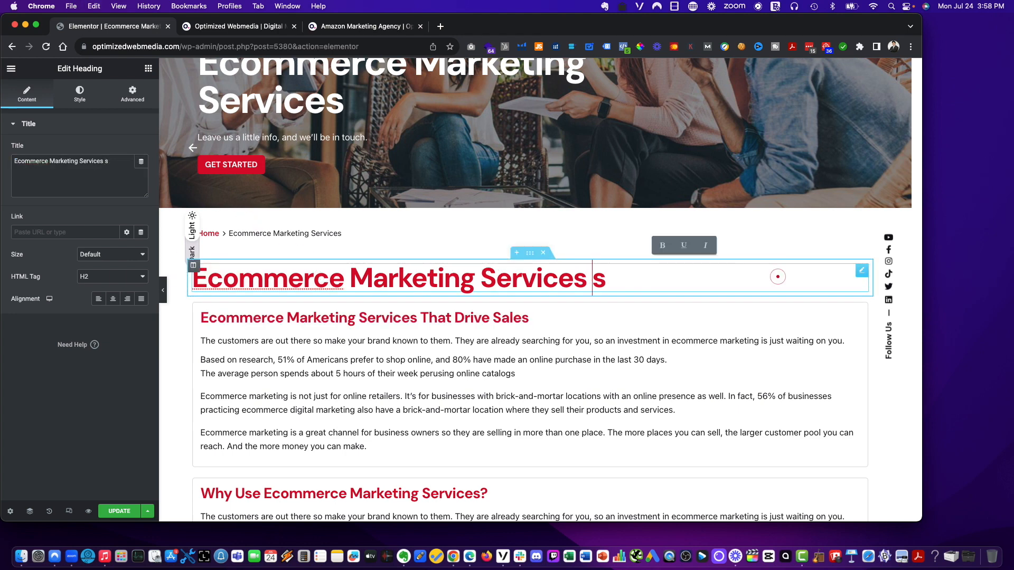
{"action": "key", "text": "Delete"}
{"action": "key", "text": "BackSpace"}
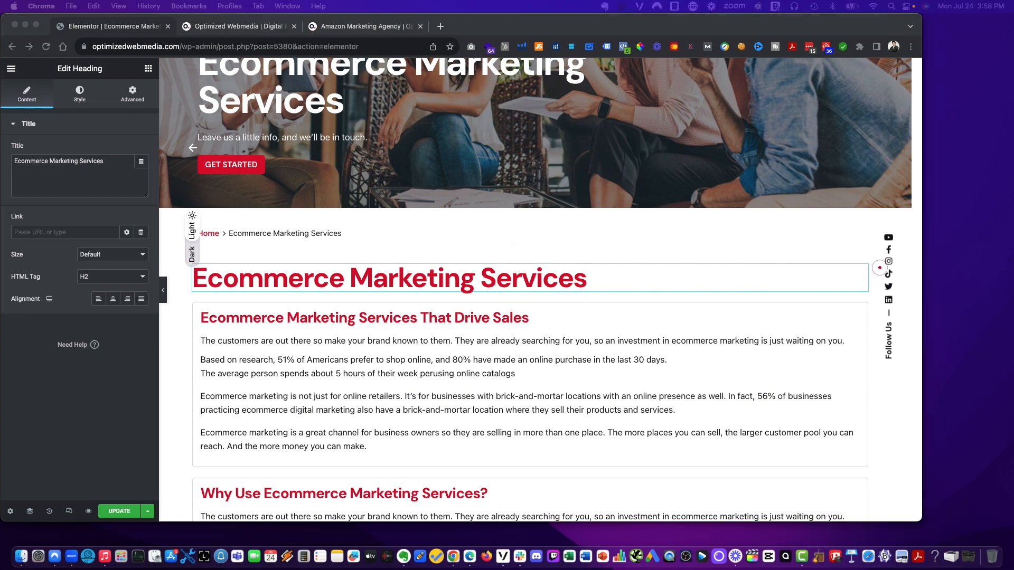
- Replace the duplicated section's body text with a paragraph about ecommerce marketing services from Optimized Webmedia driving online orders, repeat customers and revenue
{"action": "left_click", "coordinate": [342, 370]}
{"action": "left_click", "coordinate": [355, 322]}
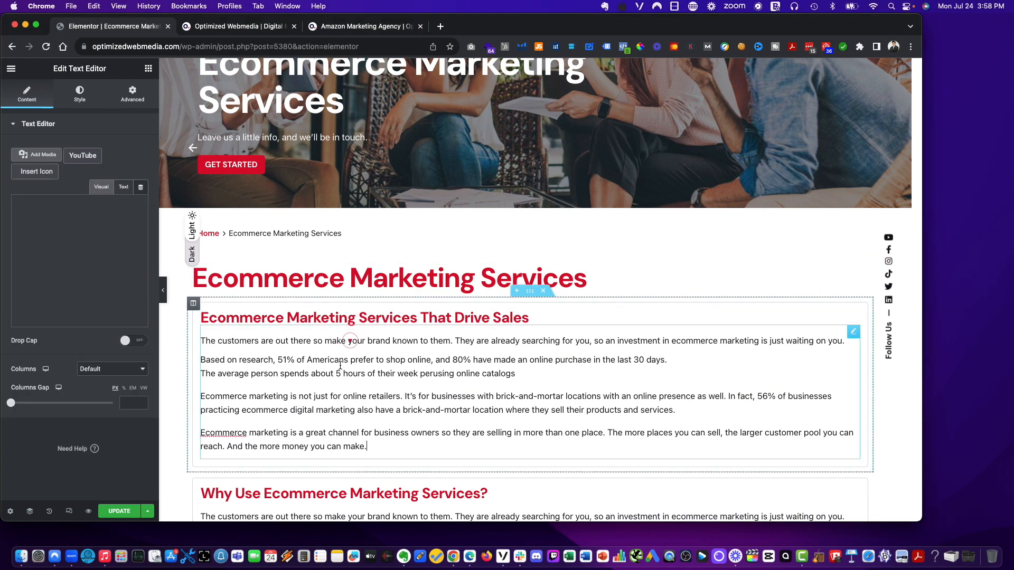
{"action": "left_click", "coordinate": [77, 324]}
{"action": "key", "text": "super+a"}
{"action": "type", "text": "The ecommerce market is competitive. Online stores that want to thrive need a smart marketing strategy."}
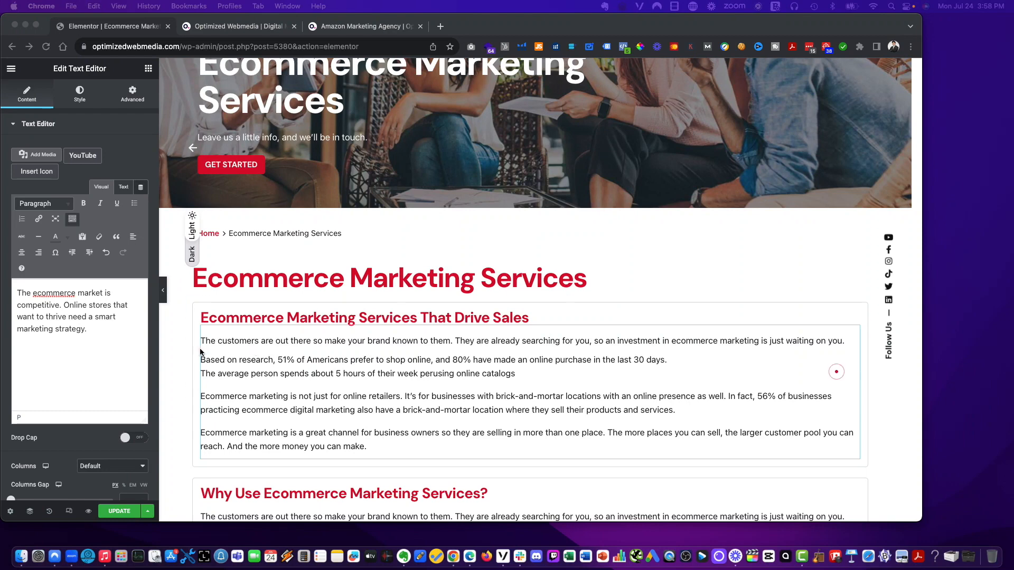
{"action": "left_click", "coordinate": [117, 327]}
{"action": "type", "text": "ith ecommerce marketing services from"}
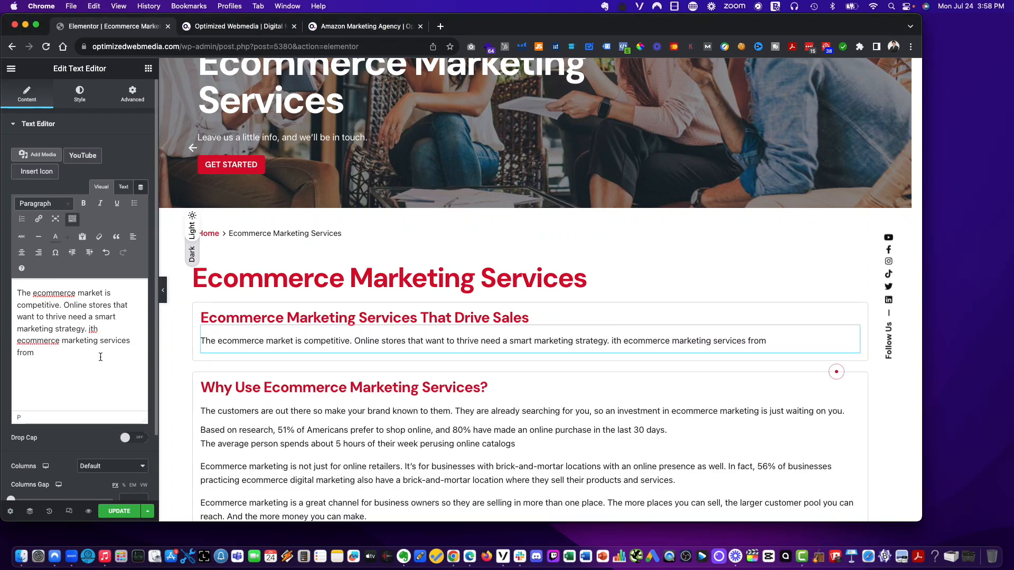
{"action": "left_click", "coordinate": [88, 329]}
{"action": "type", "text": "W"}
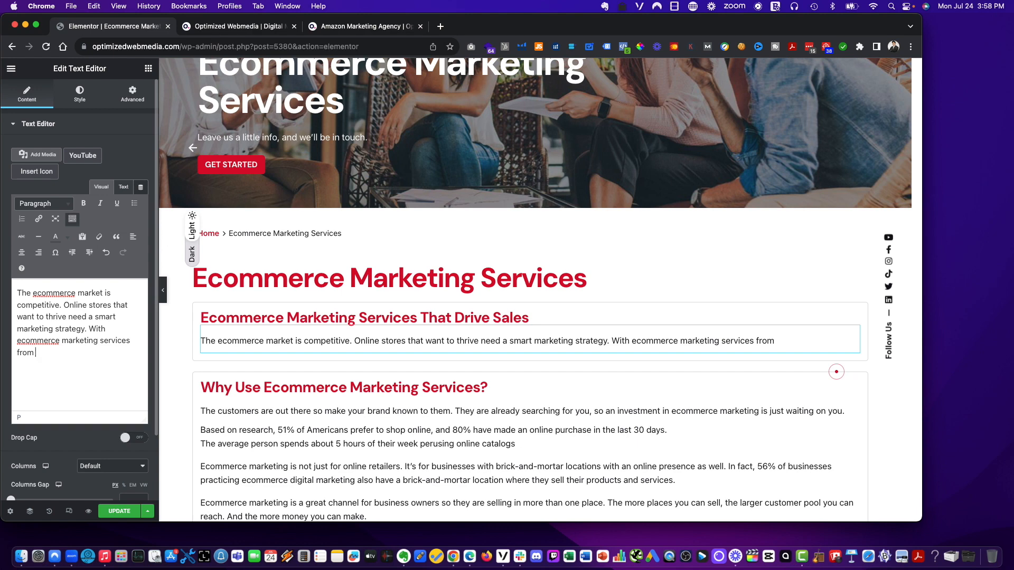
{"action": "type", "text": "Optimized Webmedia,"}
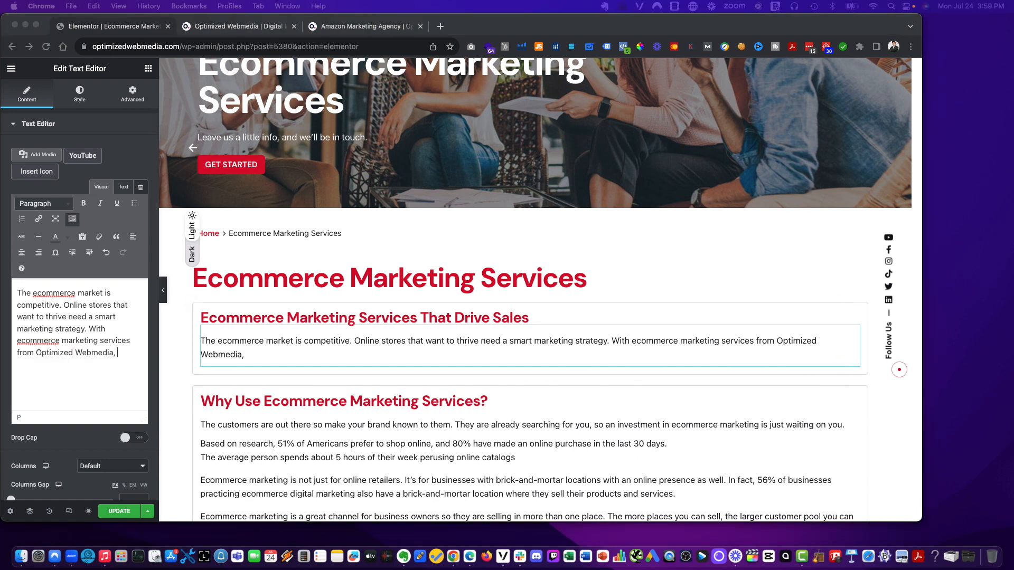
{"action": "left_click", "coordinate": [122, 386]}
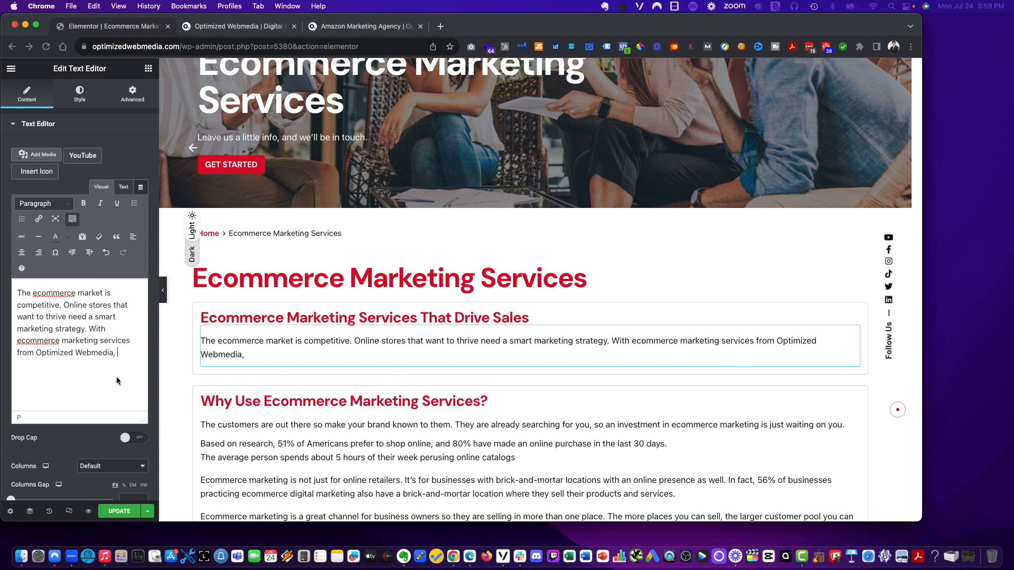
{"action": "type", "text": "your company can launch competitive campaigns that drive online orders, repeat customers, and revenue that powers your growth."}
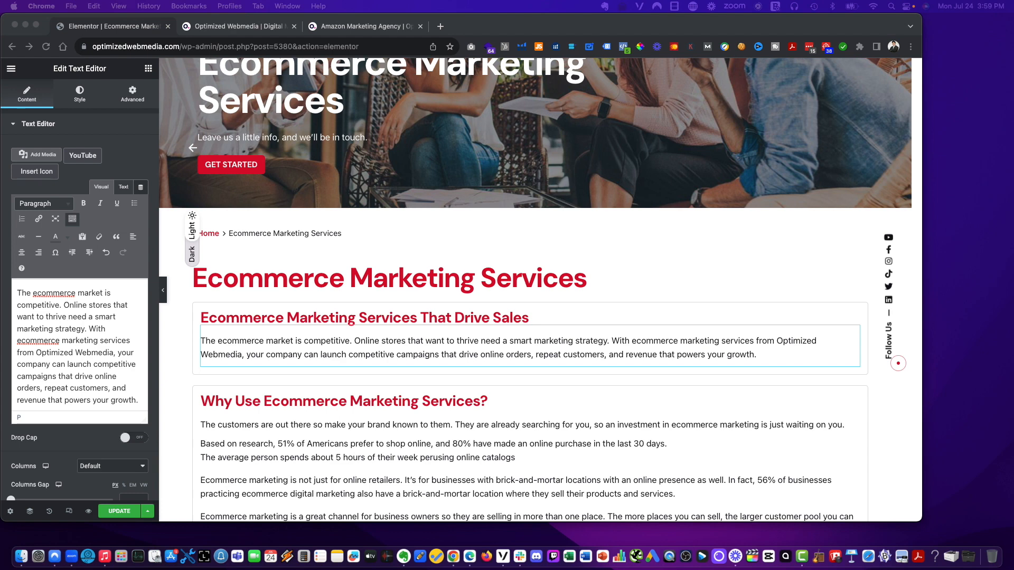
- Duplicate the new intro section and set the copy's heading to Grow your online orders with ecommerce marketing services
{"action": "scroll", "coordinate": [305, 329], "scroll_direction": "down", "scroll_amount": 2}
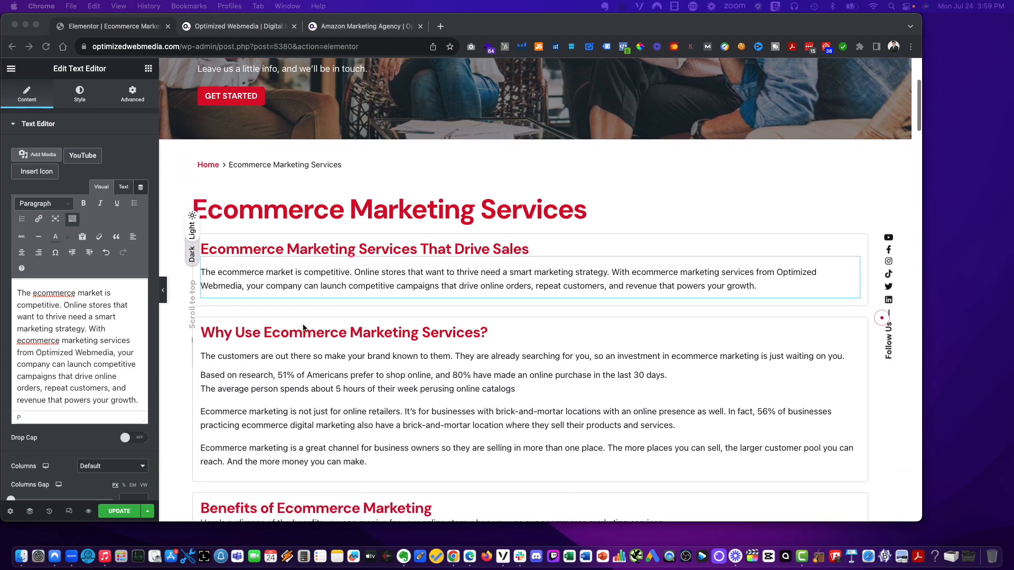
{"action": "left_click", "coordinate": [358, 407]}
{"action": "left_click", "coordinate": [289, 270]}
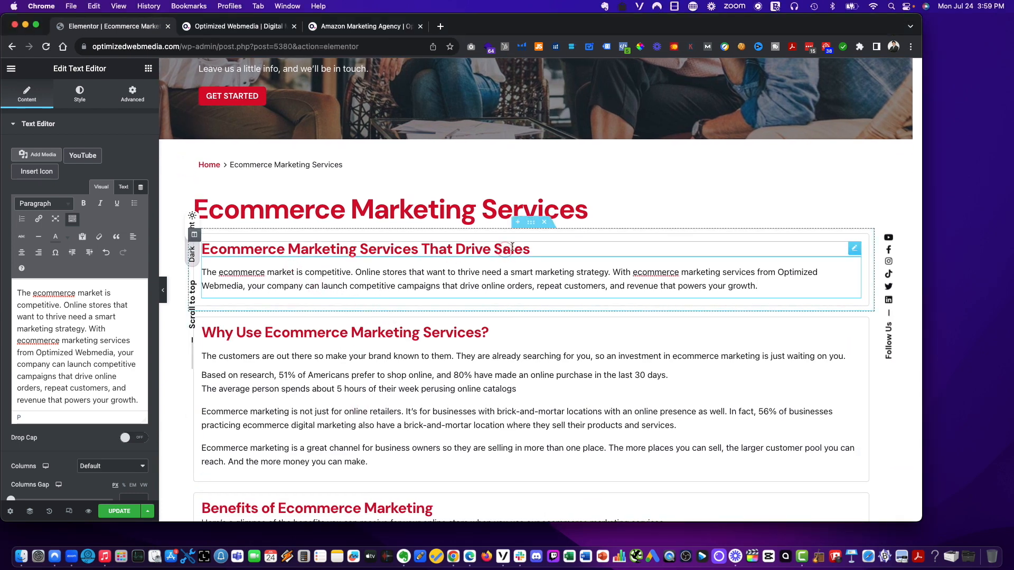
{"action": "right_click", "coordinate": [537, 226]}
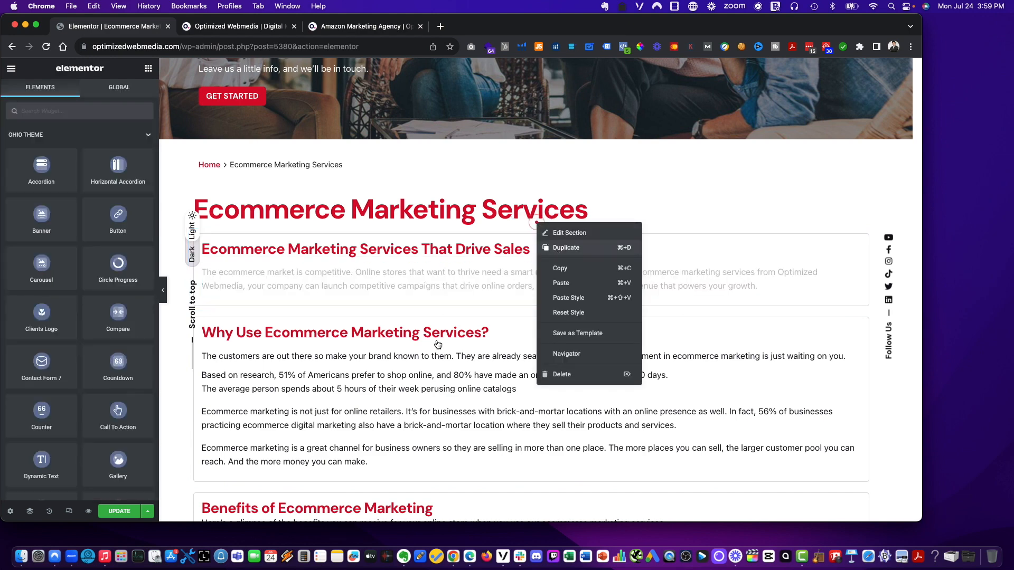
{"action": "key", "text": "super+d"}
{"action": "left_click", "coordinate": [336, 334]}
{"action": "left_click", "coordinate": [80, 184]}
{"action": "key", "text": "super+a"}
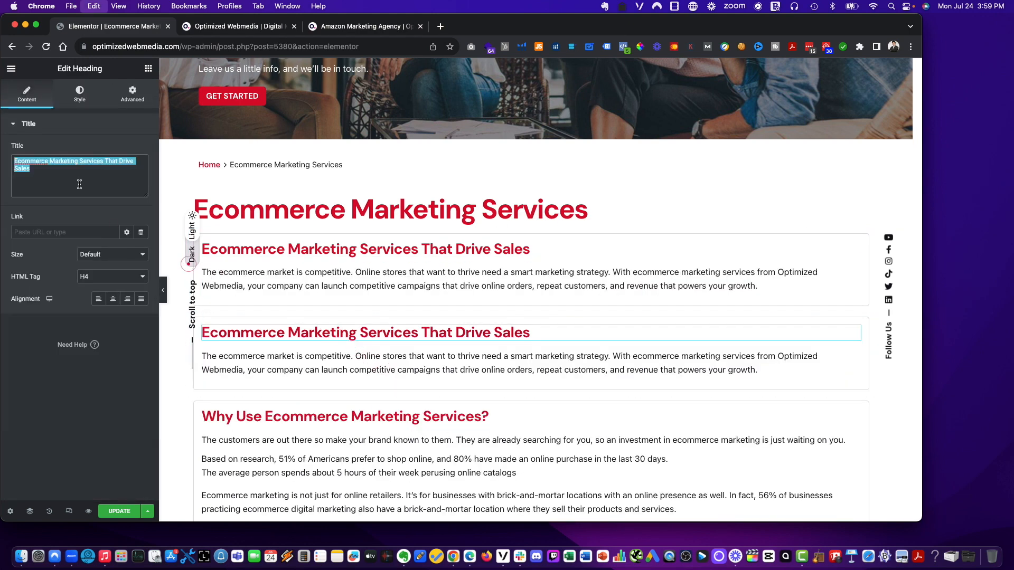
{"action": "type", "text": "Grow your online orders with ecommerce marketing services"}
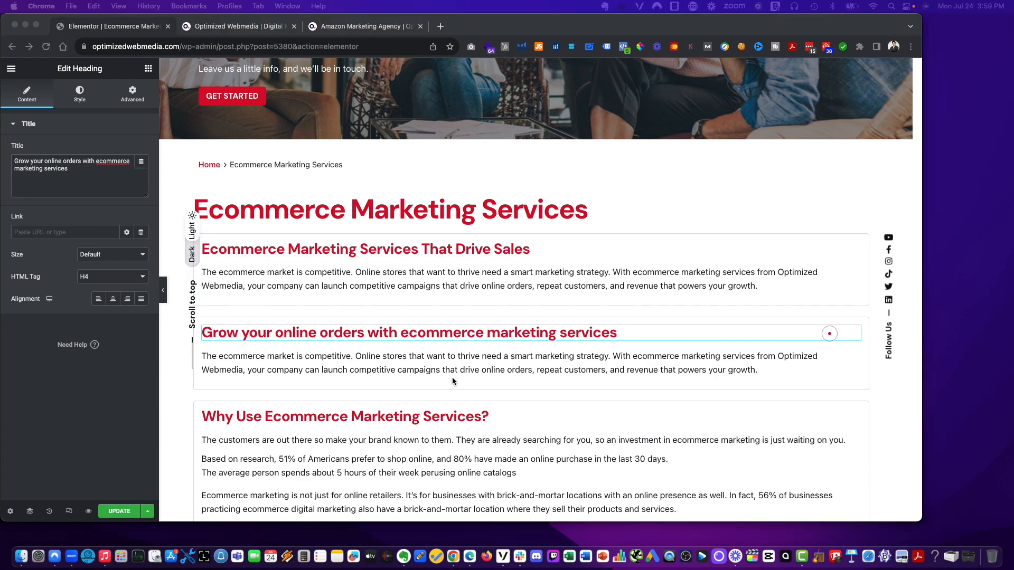
- Replace the duplicated section's paragraph with plain text starting Use ecommerce marketing, and your company can accomplish a range of goals
{"action": "left_click", "coordinate": [413, 358]}
{"action": "left_click", "coordinate": [413, 358]}
{"action": "left_click", "coordinate": [39, 218]}
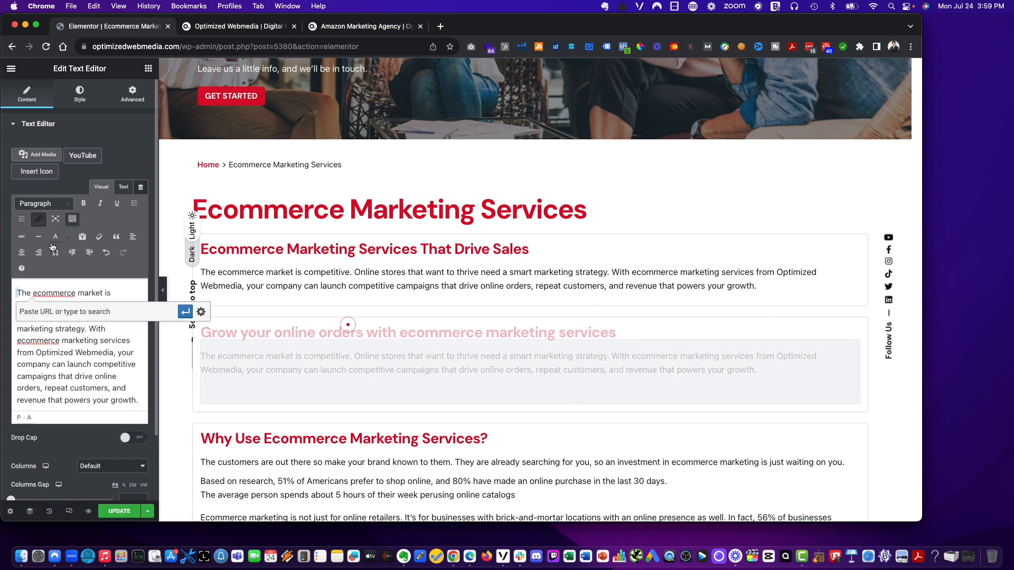
{"action": "left_click", "coordinate": [69, 353]}
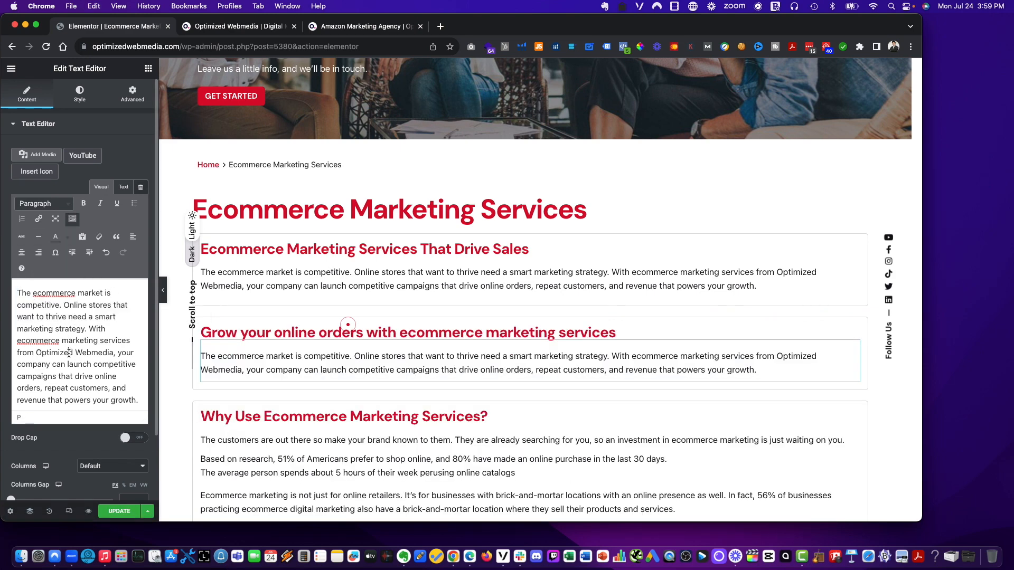
{"action": "triple_click", "coordinate": [96, 313]}
{"action": "type", "text": "Use ecommerce marketing, and your company can accomplish a range of goals, from building brand awareness to generating online sales to opening brick-and-mortar locations."}
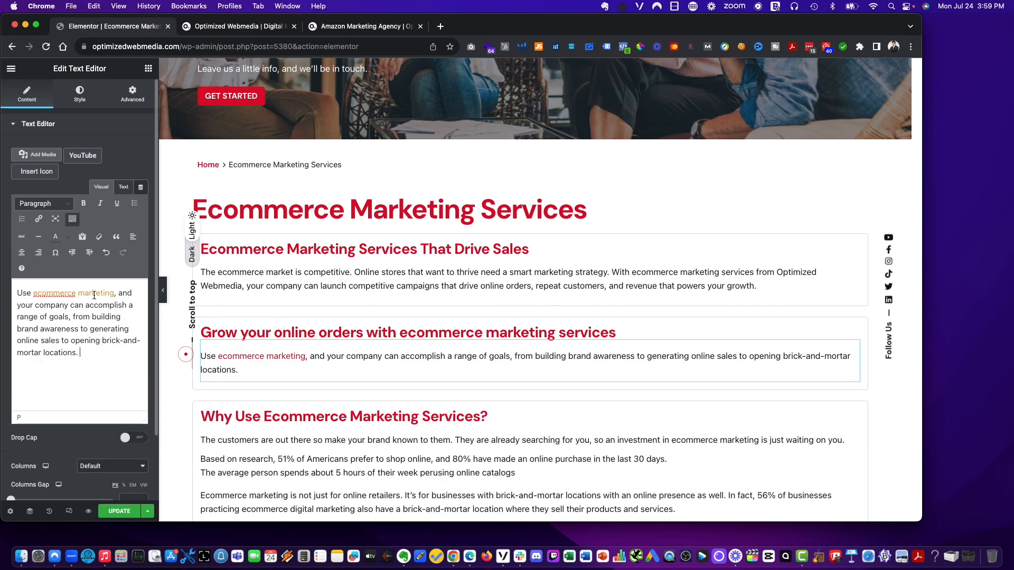
{"action": "left_click", "coordinate": [97, 290]}
{"action": "key", "text": "super+z"}
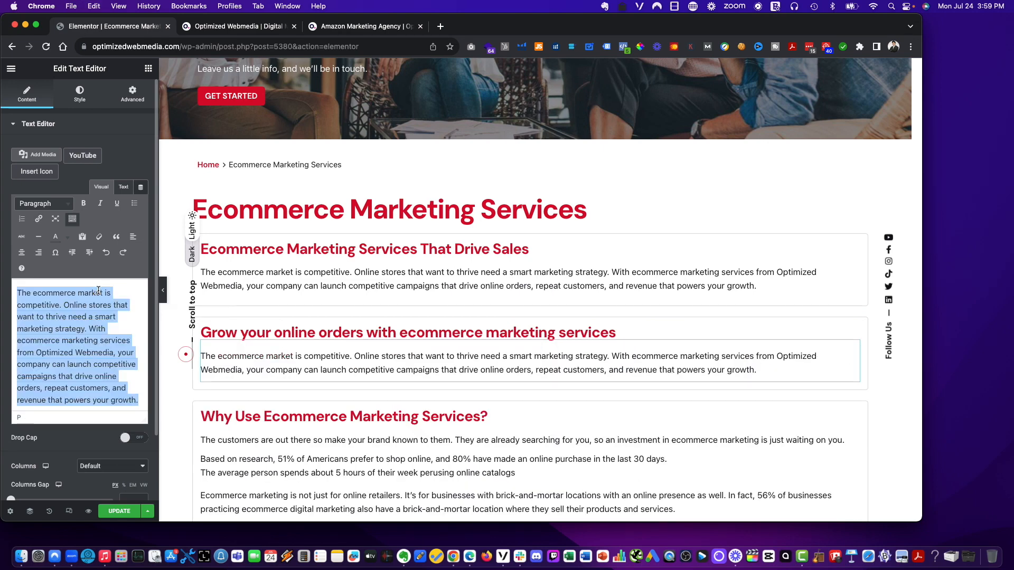
{"action": "right_click", "coordinate": [99, 291]}
{"action": "mouse_move", "coordinate": [110, 303]}
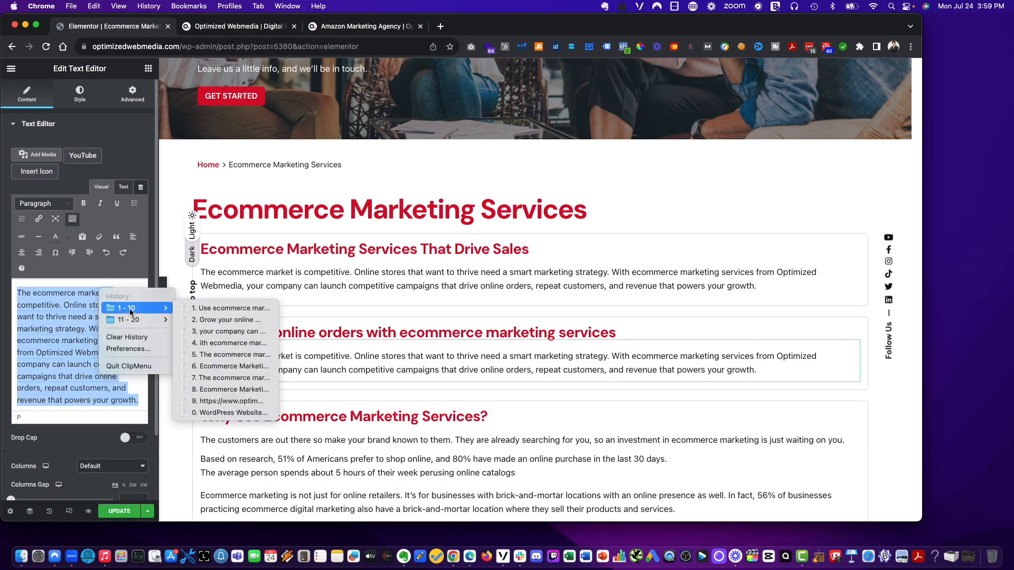
{"action": "left_click", "coordinate": [235, 313]}
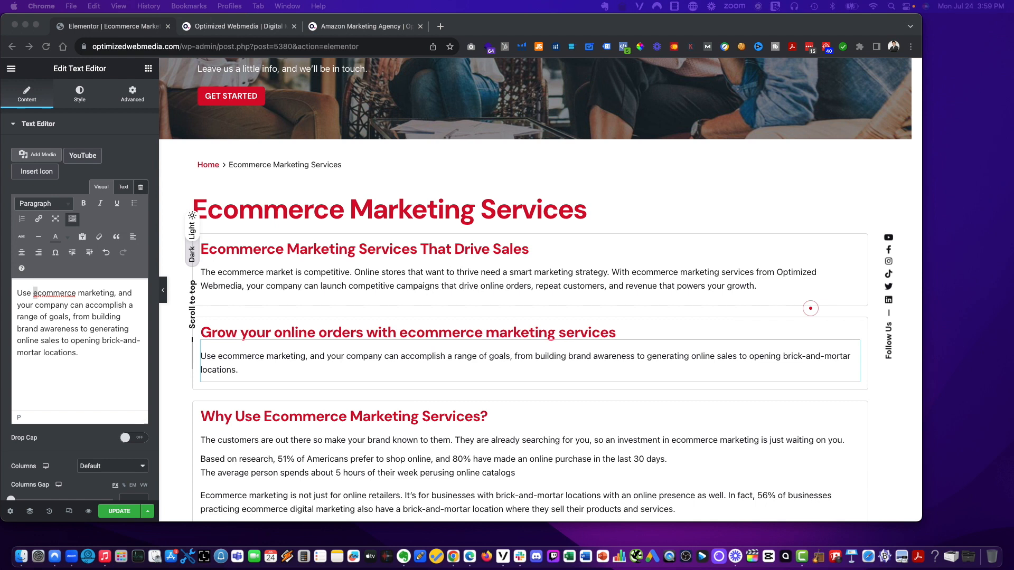
- Append At Optimized Webmedia, we offer a suite of ecommerce marketing services, followed by the example services list, as plain text
{"action": "left_click", "coordinate": [102, 358]}
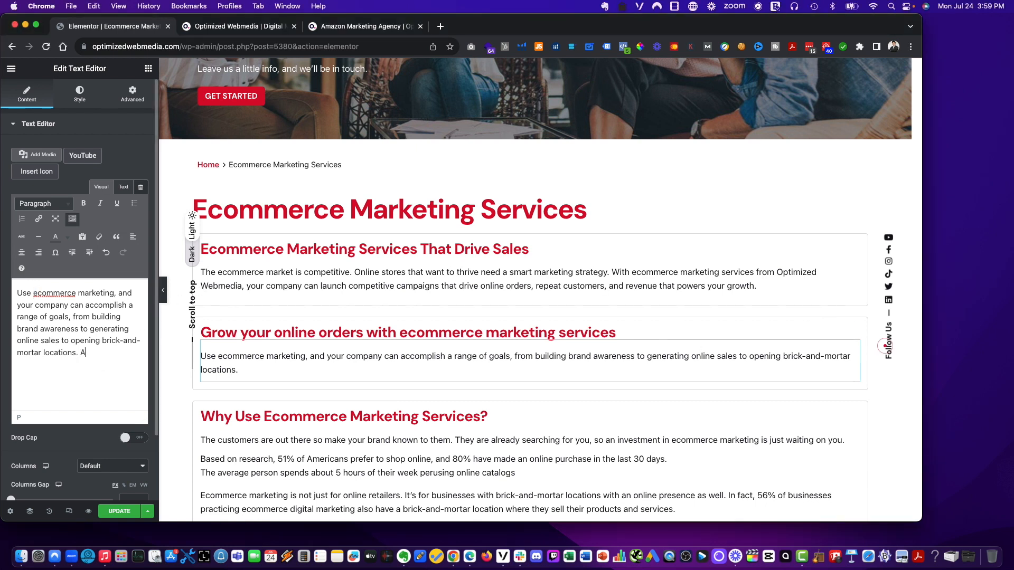
{"action": "type", "text": "At Optimized We"}
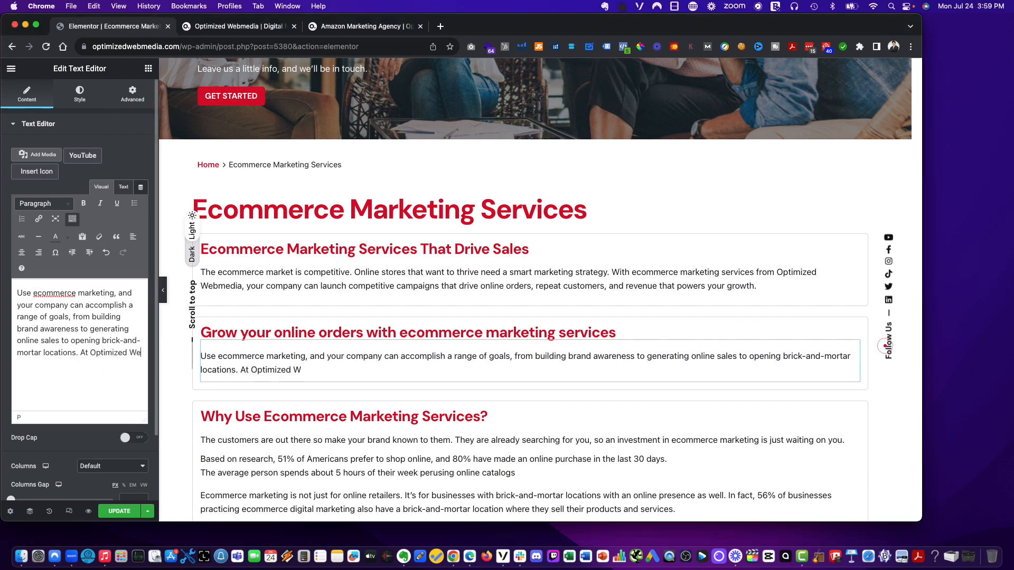
{"action": "type", "text": "bmedia,"}
{"action": "key", "text": "cmd+v"}
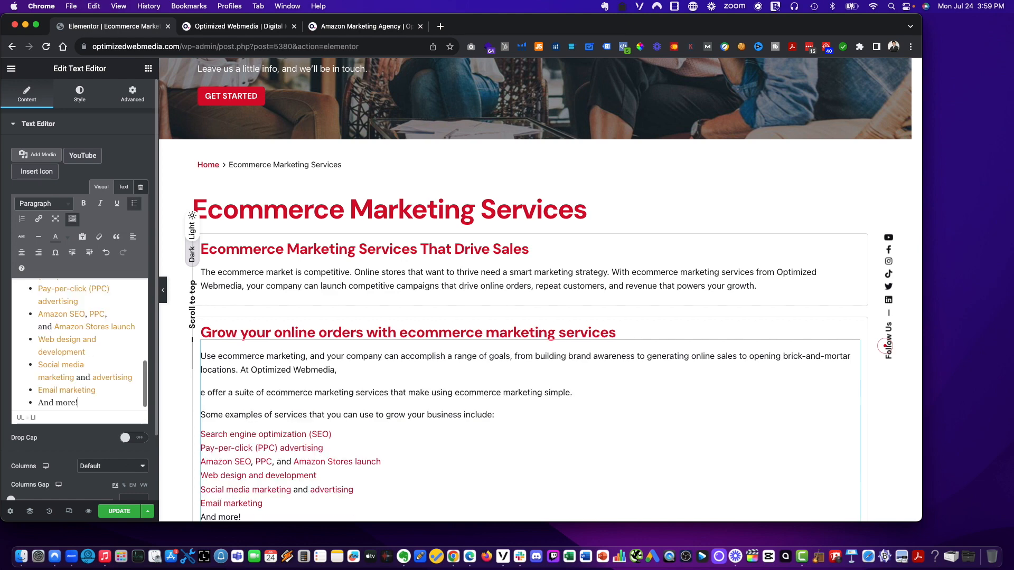
{"action": "key", "text": "cmd+z"}
{"action": "key", "text": "super+shift+v"}
{"action": "key", "text": "Down"}
{"action": "key", "text": "Right"}
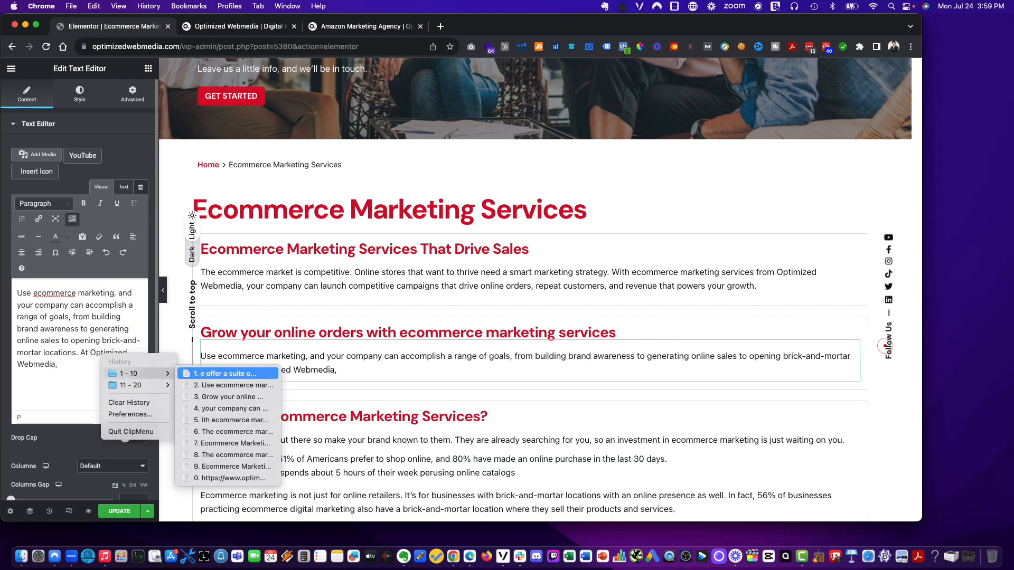
{"action": "key", "text": "Return"}
{"action": "scroll", "coordinate": [29, 317], "scroll_direction": "up", "scroll_amount": 5}
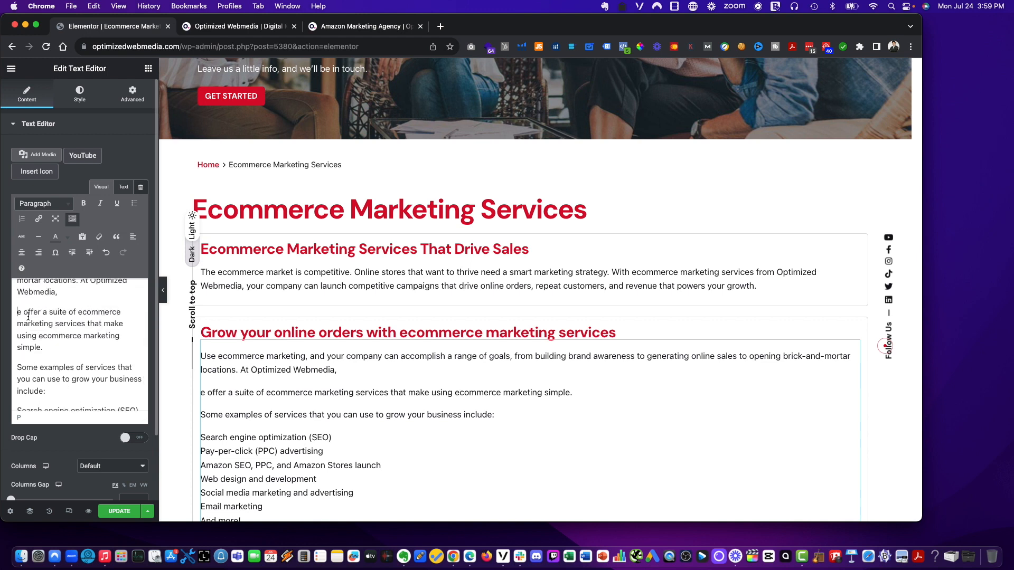
{"action": "key", "text": "BackSpace"}
{"action": "type", "text": "w"}
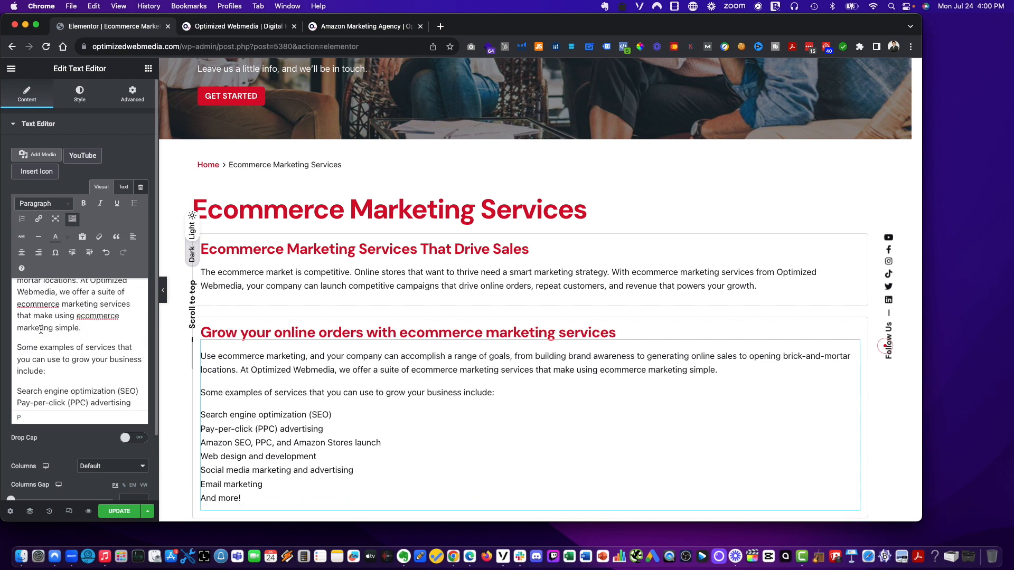
- Apply bulleted list formatting to the example services lines
{"action": "scroll", "coordinate": [41, 330], "scroll_direction": "down", "scroll_amount": 4}
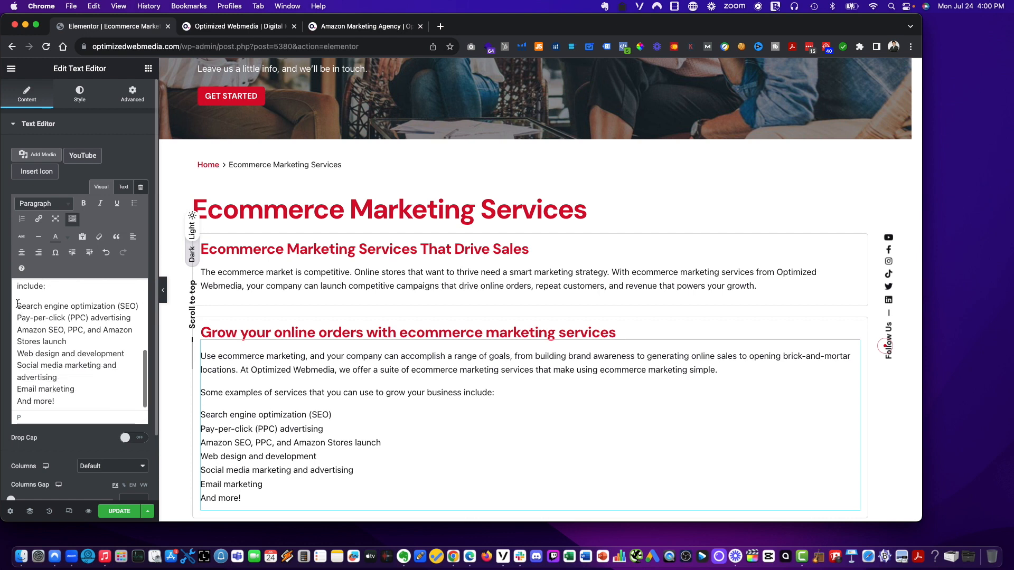
{"action": "left_click_drag", "start_coordinate": [18, 304], "coordinate": [86, 395]}
{"action": "scroll", "coordinate": [88, 398], "scroll_direction": "down", "scroll_amount": 1}
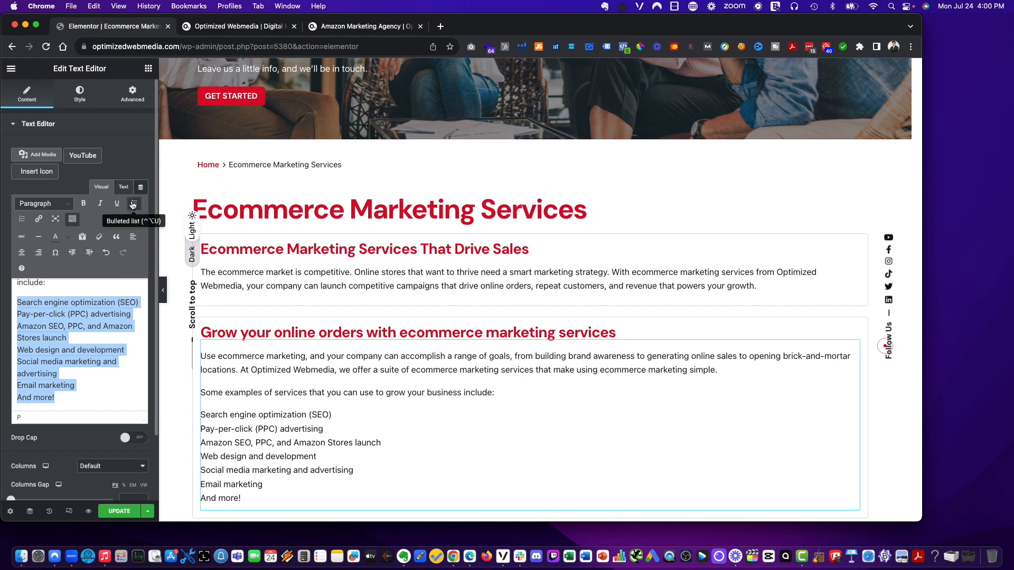
{"action": "left_click", "coordinate": [133, 204]}
{"action": "left_click", "coordinate": [32, 331]}
{"action": "key", "text": "BackSpace"}
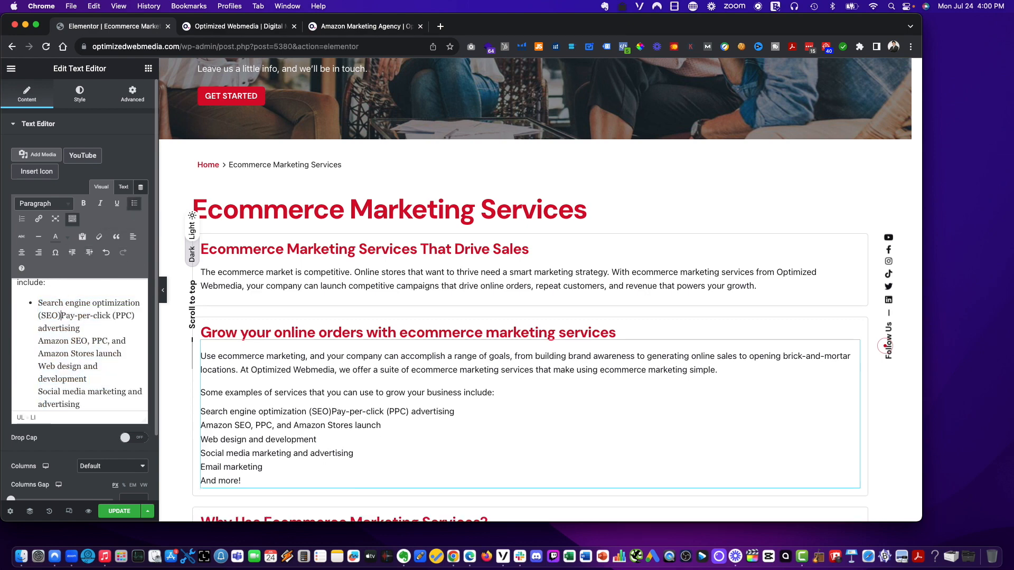
{"action": "key", "text": "Return"}
{"action": "key", "text": "BackSpace"}
{"action": "key", "text": "Return"}
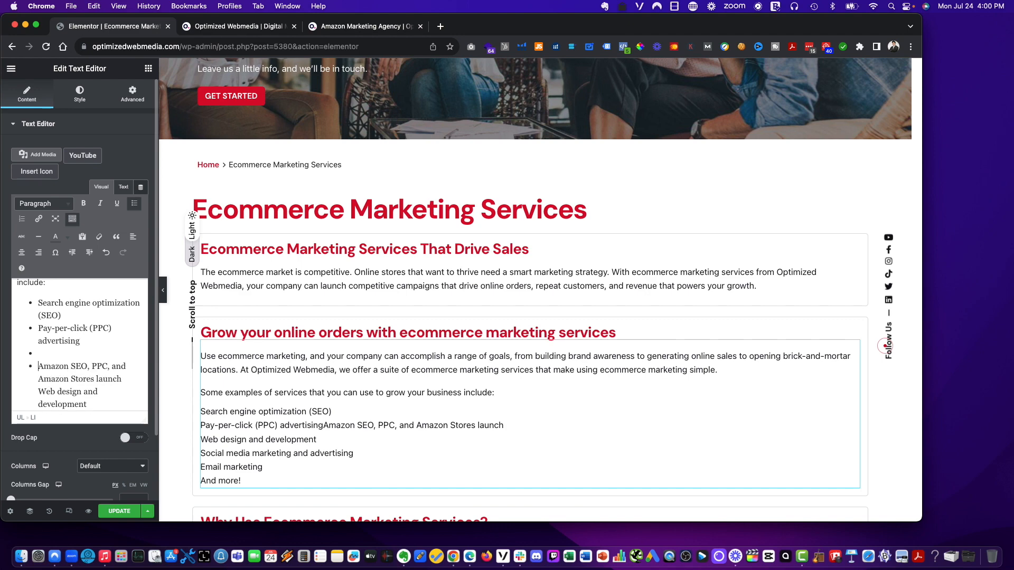
{"action": "key", "text": "Return"}
{"action": "key", "text": "super+Up"}
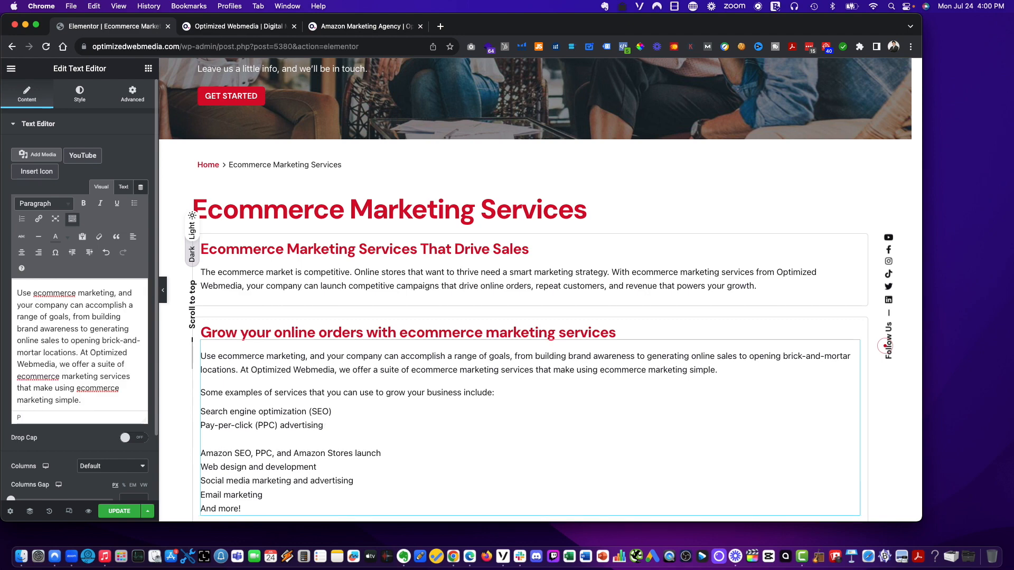
- Split the remaining service lines into separate bullet items in the list
{"action": "scroll", "coordinate": [30, 331], "scroll_direction": "down", "scroll_amount": 5}
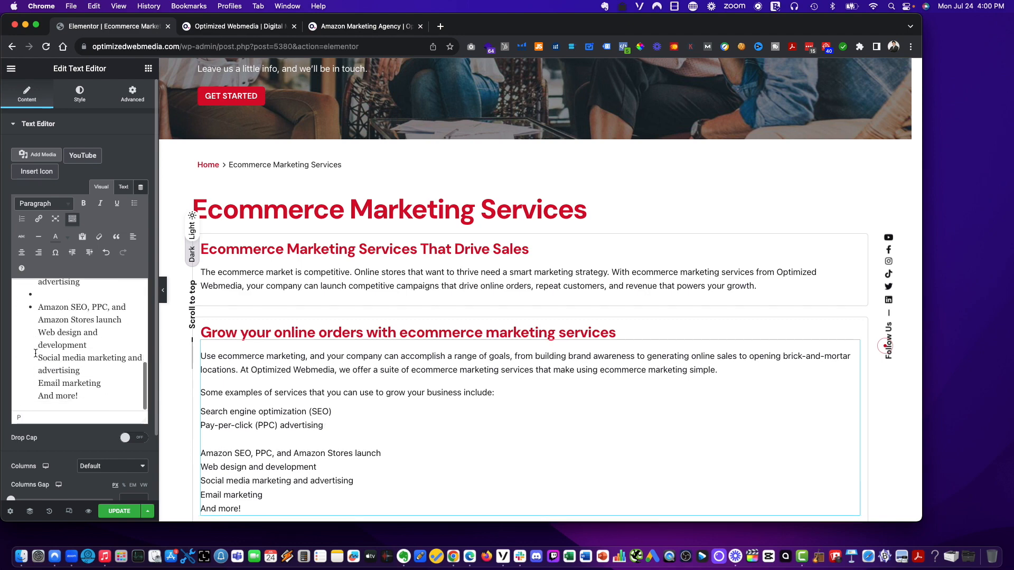
{"action": "left_click", "coordinate": [49, 309]}
{"action": "type", "text": "\\"}
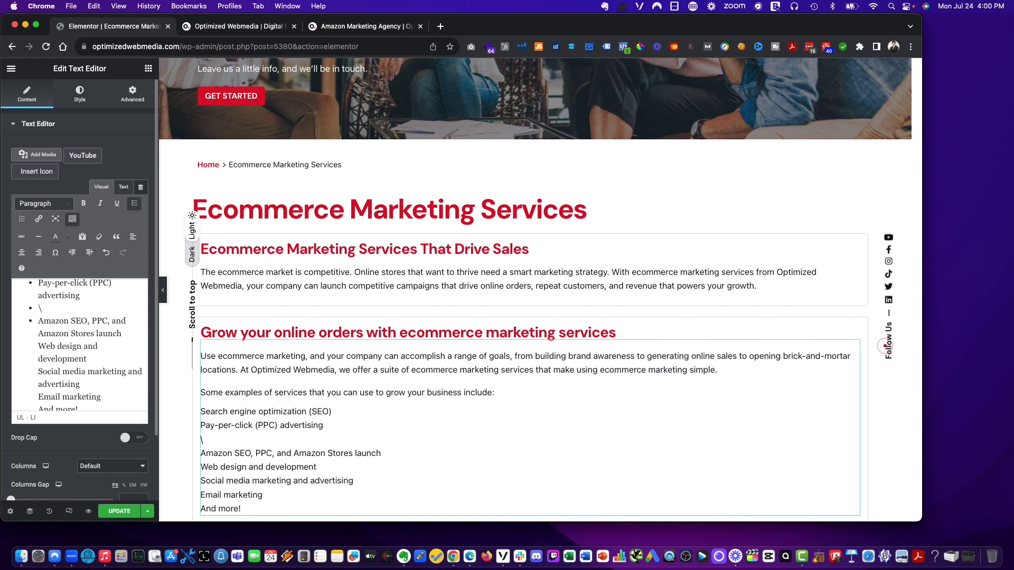
{"action": "key", "text": "BackSpace"}
{"action": "key", "text": "BackSpace"}
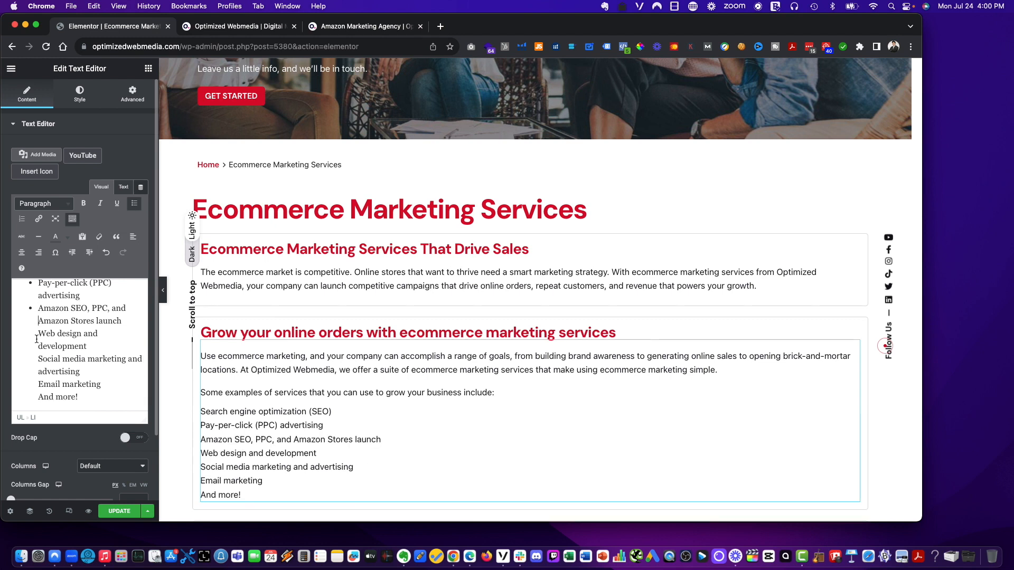
{"action": "key", "text": "BackSpace"}
{"action": "key", "text": "Return"}
{"action": "key", "text": "BackSpace"}
{"action": "key", "text": "Return"}
{"action": "key", "text": "BackSpace"}
{"action": "key", "text": "Return"}
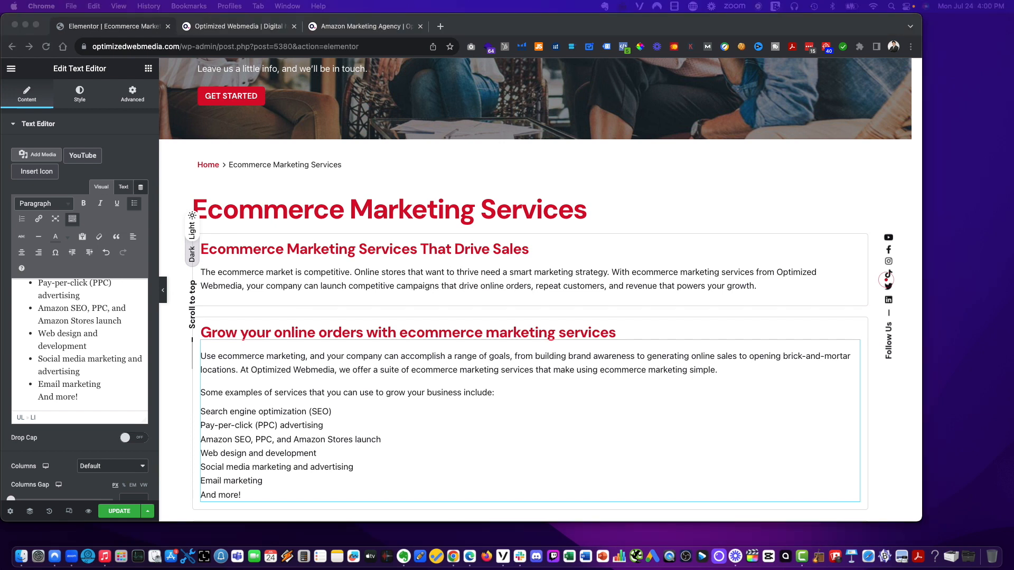
- Add plain-text paragraphs after the list inviting readers to contact a strategist and describing the dedicated account manager service
{"action": "scroll", "coordinate": [433, 365], "scroll_direction": "down", "scroll_amount": 2}
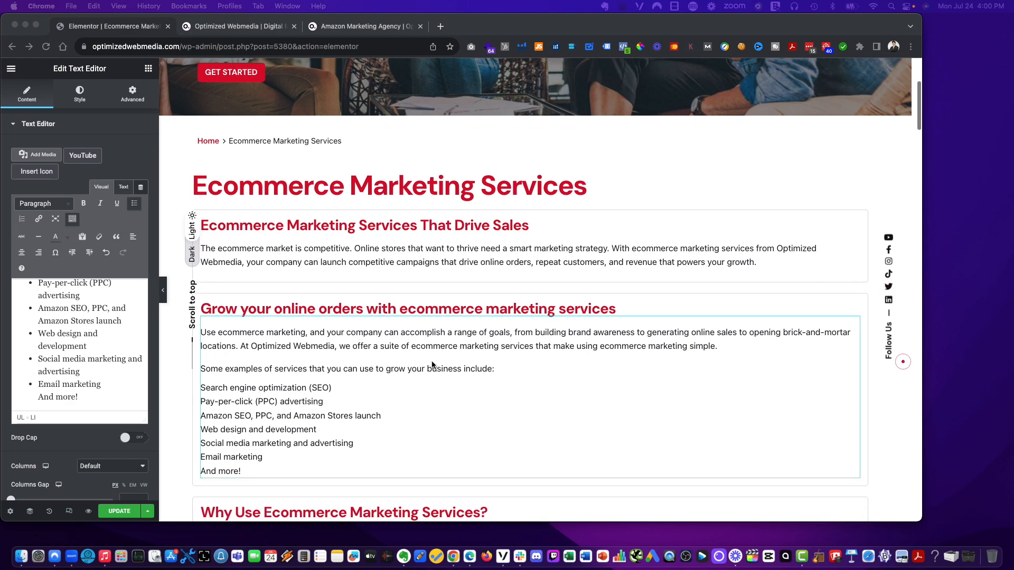
{"action": "scroll", "coordinate": [433, 366], "scroll_direction": "down", "scroll_amount": 5}
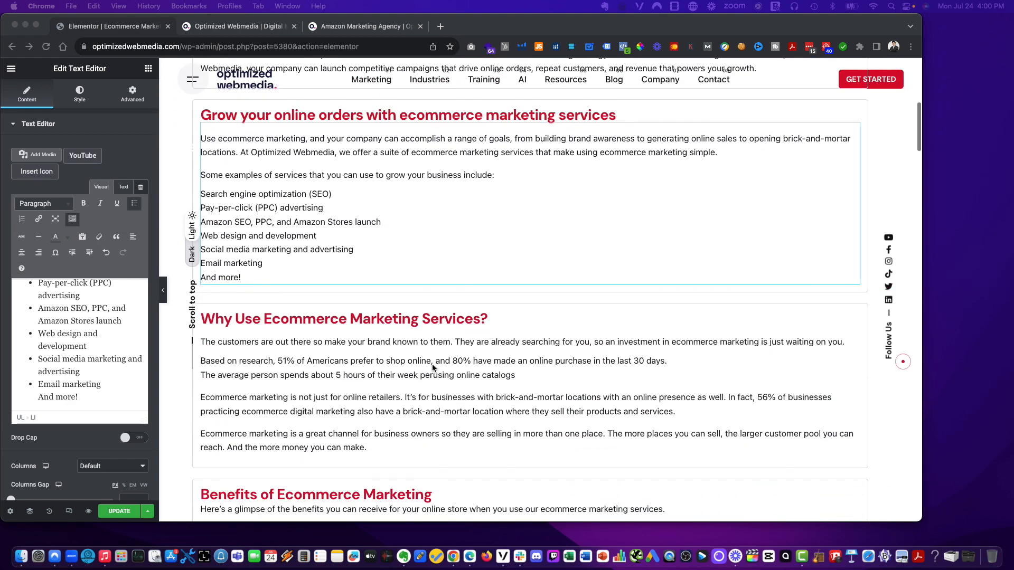
{"action": "scroll", "coordinate": [348, 336], "scroll_direction": "up", "scroll_amount": 1}
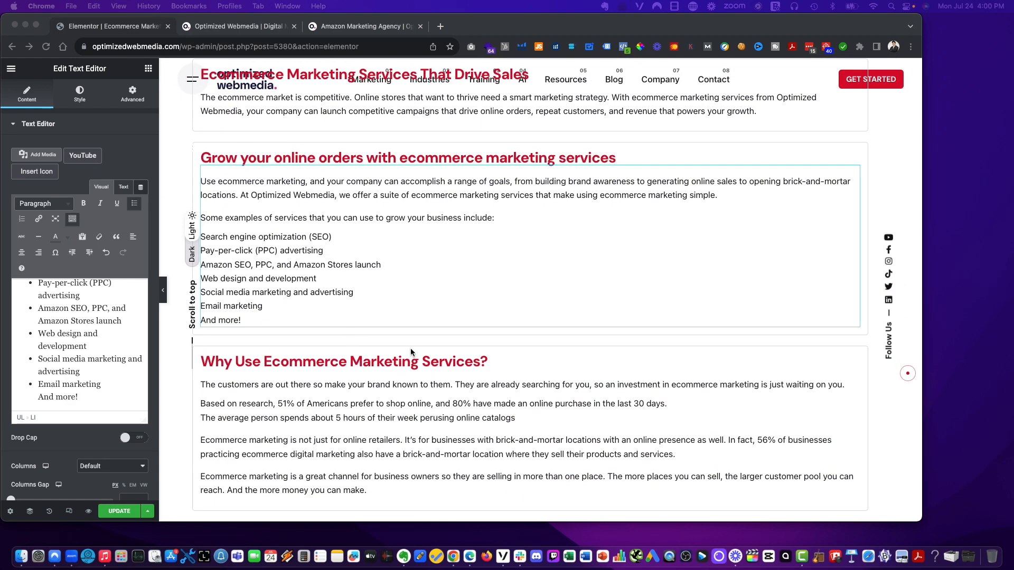
{"action": "left_click", "coordinate": [354, 320]}
{"action": "left_click", "coordinate": [93, 397]}
{"action": "key", "text": "Return"}
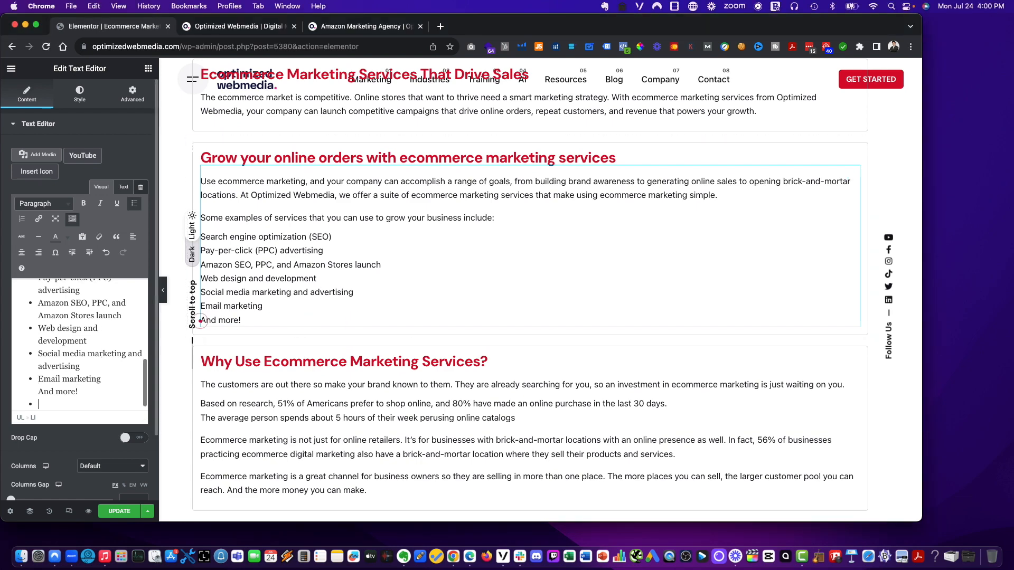
{"action": "key", "text": "Return"}
{"action": "type", "text": "Are you ready to start optimizing your site for organic search? Contact us online to chat with an experienced strategist from our ecommerce digital marketing agency about not only improving your company’s search engine rankings but also earning more revenue from them All our ecommerce digital marketing services provide your team with a dedicated account manager, customized strategy, and regular reporting. This client-first approach is one reason why more than 91% of our clients make us their long-term partner for success."}
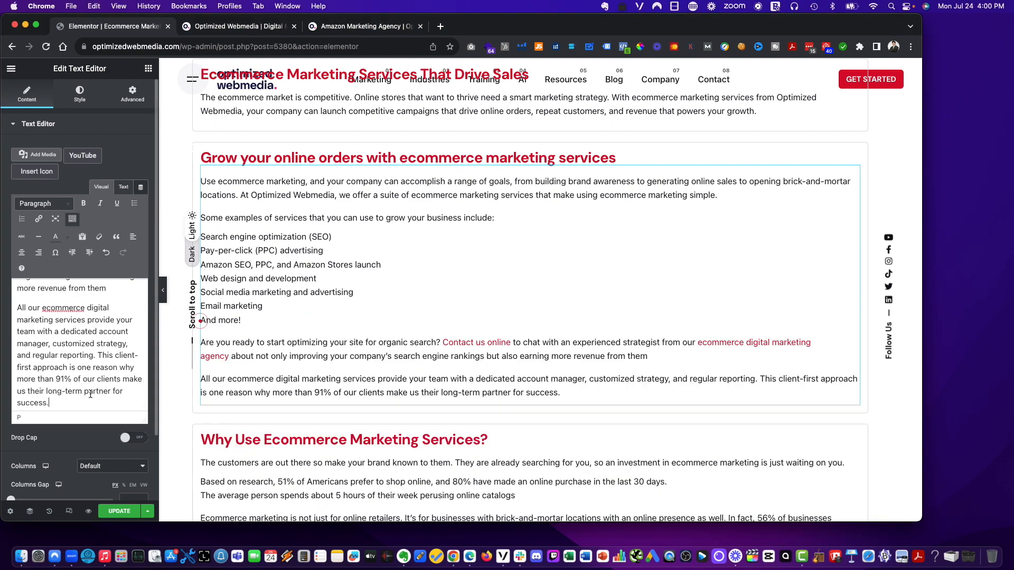
{"action": "key", "text": "cmd+z"}
{"action": "key", "text": "cmd+shift+v"}
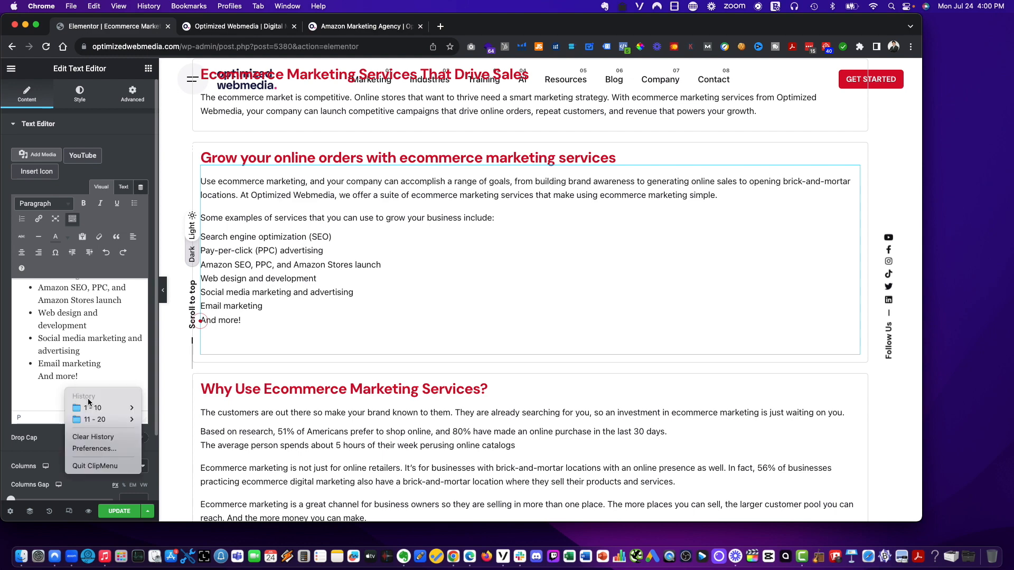
{"action": "mouse_move", "coordinate": [106, 408]}
{"action": "left_click", "coordinate": [172, 407]}
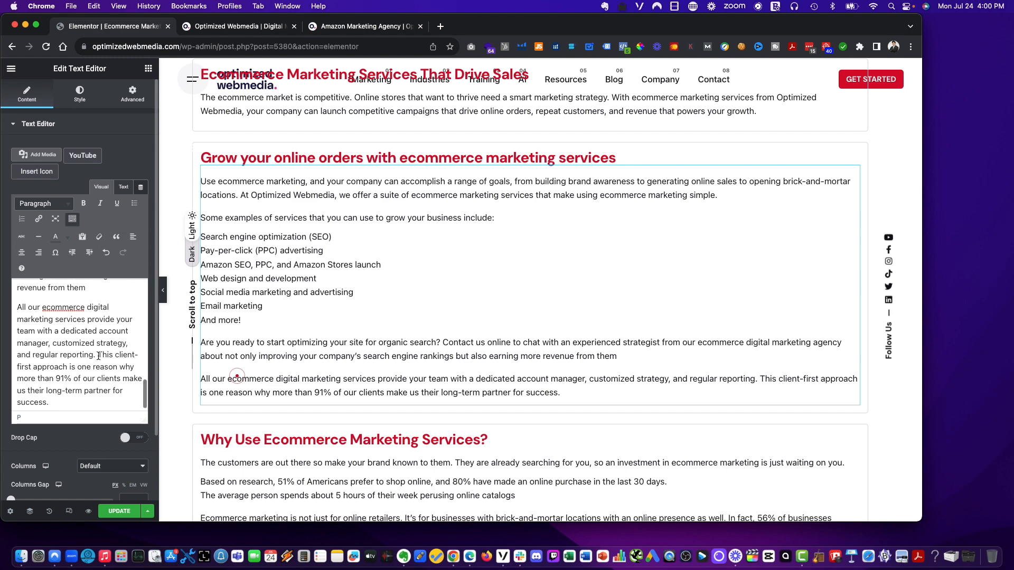
- Delete the closing client-first approach sentence from the last paragraph
{"action": "left_click_drag", "start_coordinate": [98, 353], "coordinate": [130, 422]}
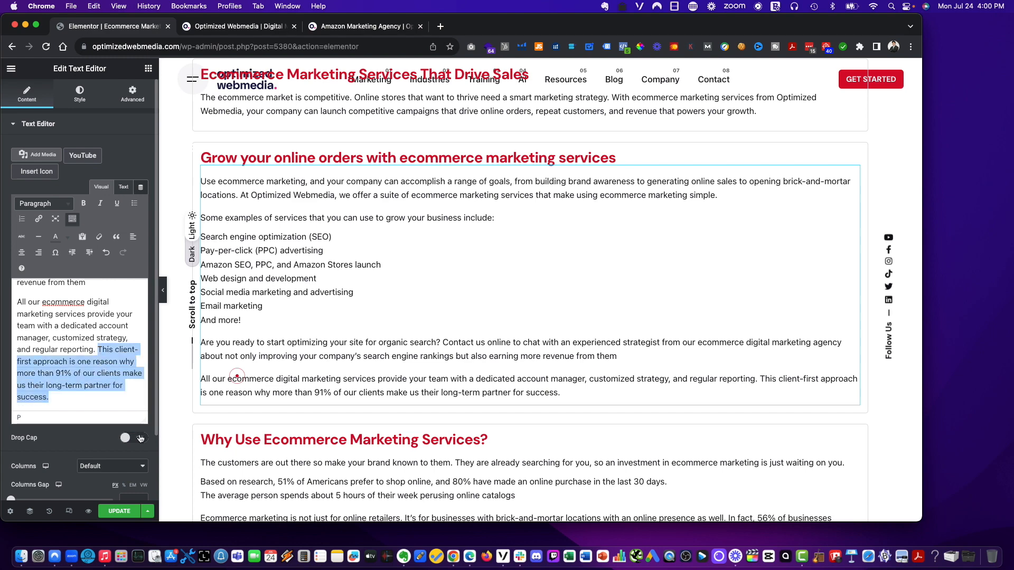
{"action": "key", "text": "BackSpace"}
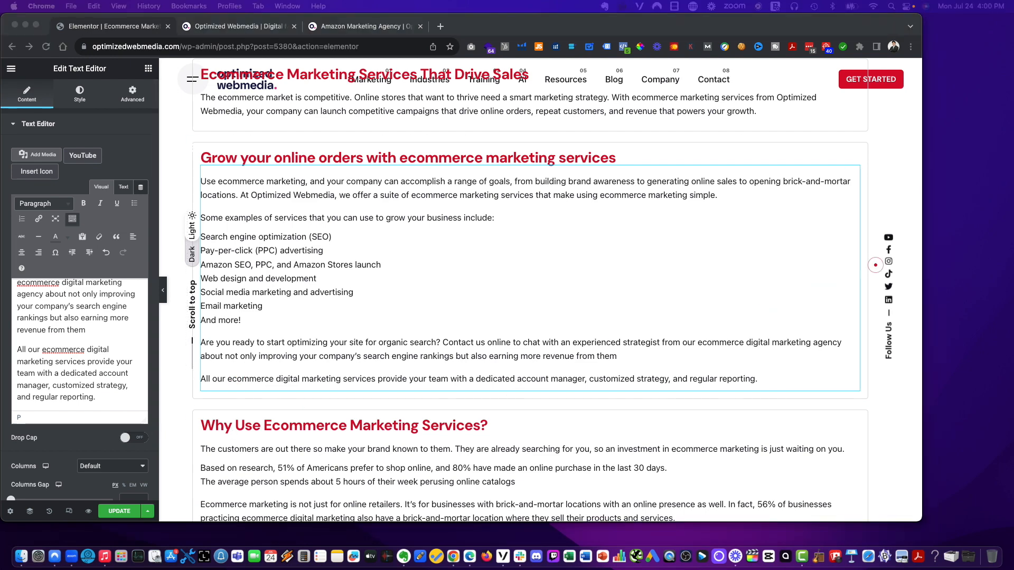
- Add a closing paragraph inviting readers to contact the company online or give it a ring
{"action": "left_click", "coordinate": [108, 412]}
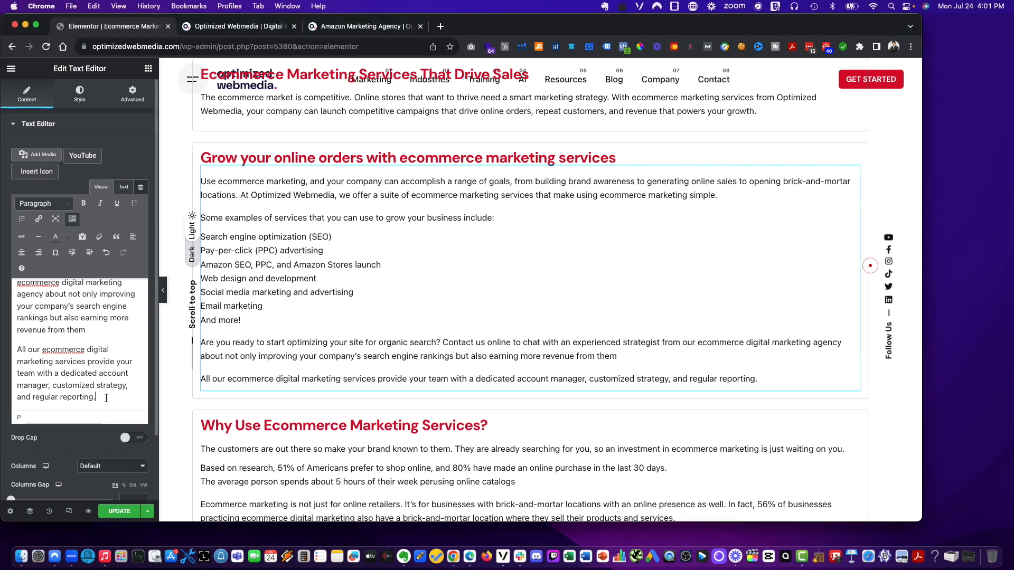
{"action": "key", "text": "Return"}
{"action": "key", "text": "super+shift+v"}
{"action": "mouse_move", "coordinate": [137, 415]}
{"action": "left_click", "coordinate": [208, 415]}
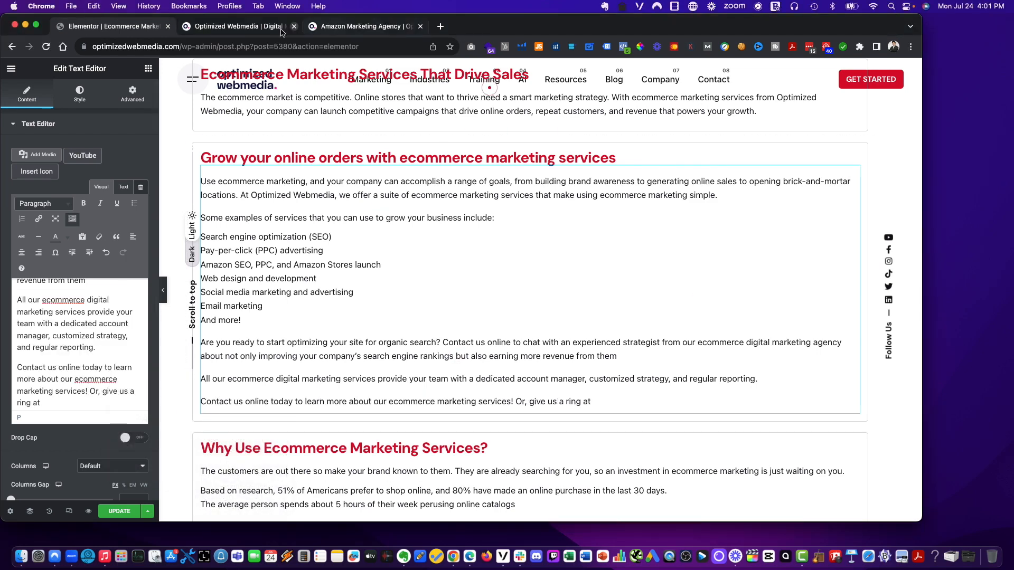
- Look up the company phone number in the live site's footer and append it to the contact sentence
{"action": "left_click", "coordinate": [238, 26]}
{"action": "scroll", "coordinate": [612, 288], "scroll_direction": "down", "scroll_amount": 1}
{"action": "scroll", "coordinate": [612, 289], "scroll_direction": "down", "scroll_amount": 20}
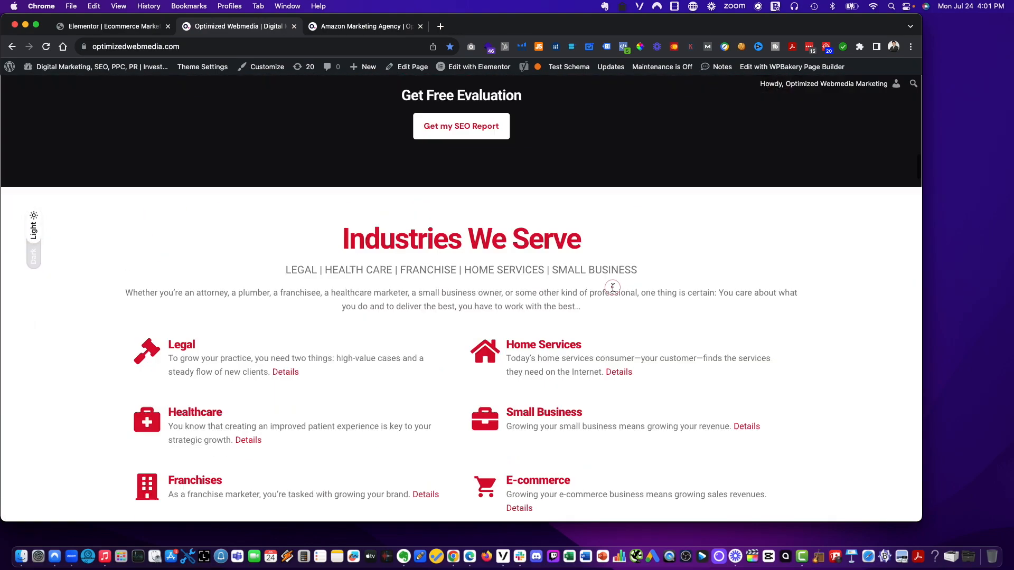
{"action": "scroll", "coordinate": [453, 339], "scroll_direction": "down", "scroll_amount": 10}
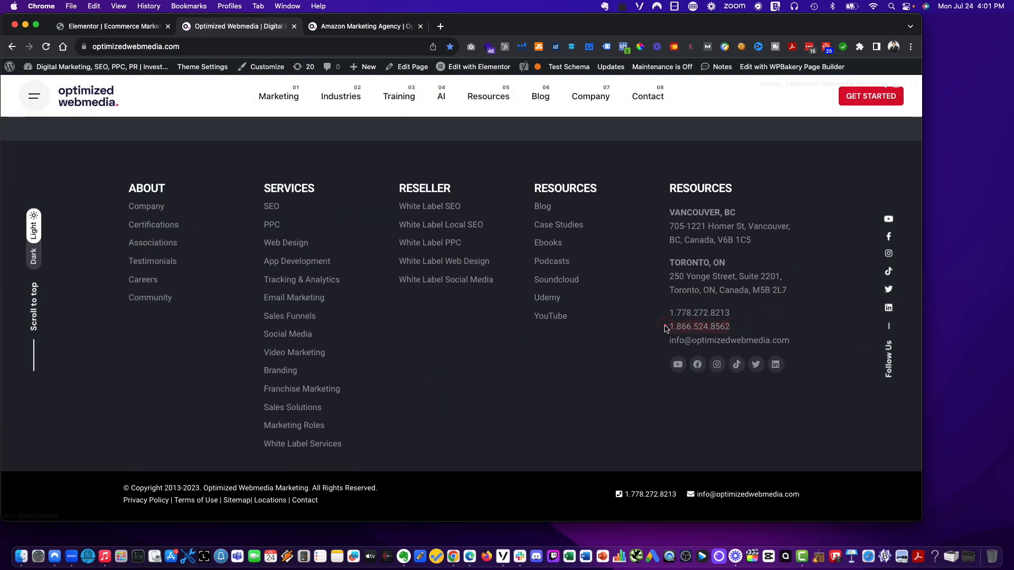
{"action": "left_click", "coordinate": [113, 26]}
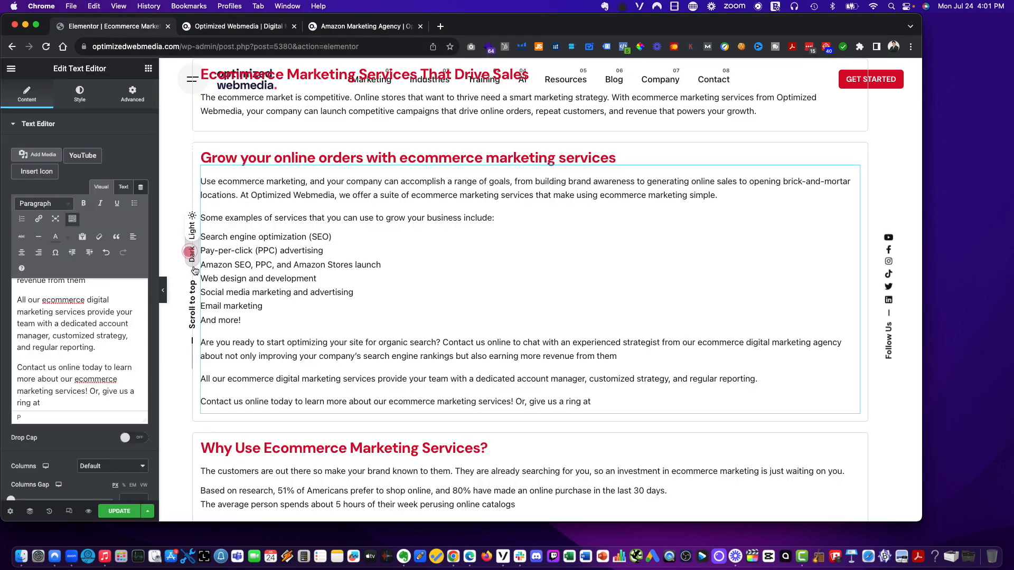
{"action": "key", "text": "super+shift+v"}
{"action": "mouse_move", "coordinate": [122, 426]}
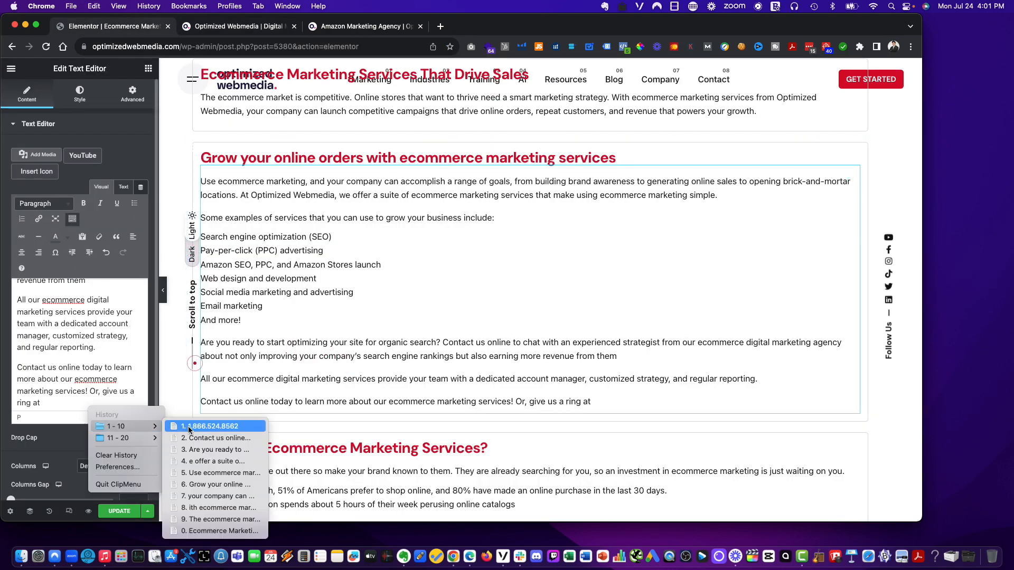
{"action": "left_click", "coordinate": [188, 426]}
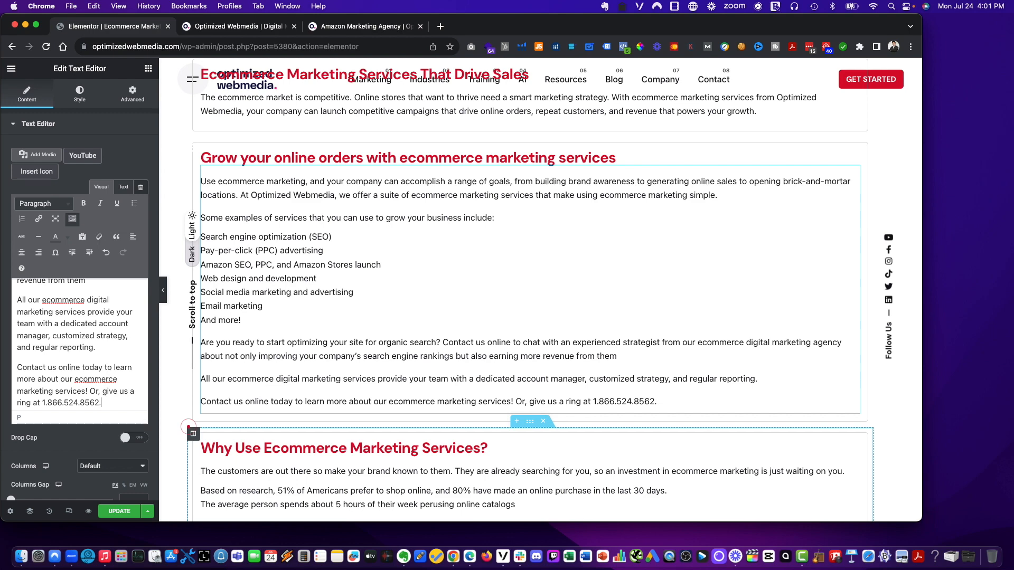
- Retitle the 'Ecommerce Marketing Solutions' heading as 'What are ecommerce marketing services?'
{"action": "left_click", "coordinate": [821, 349]}
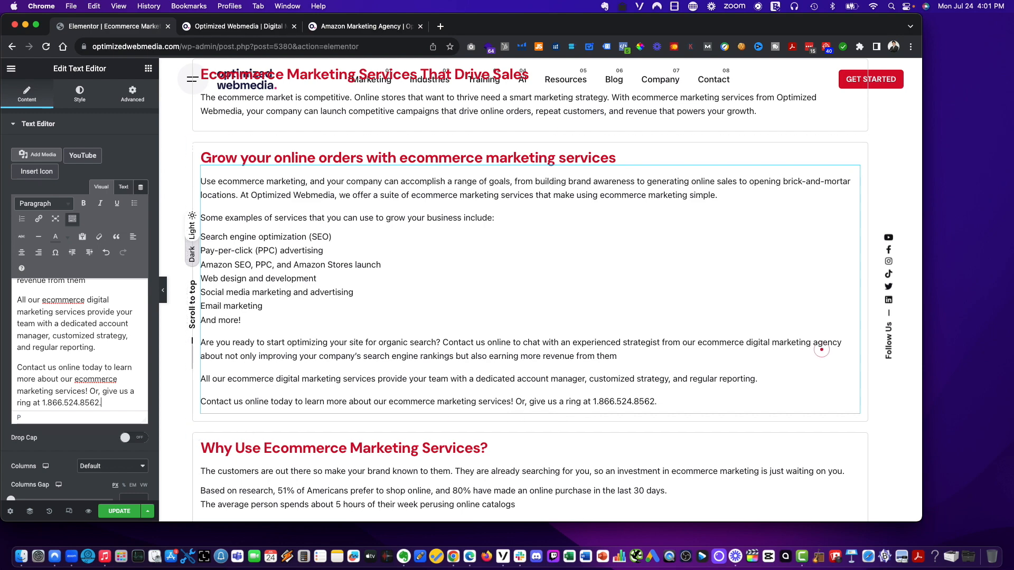
{"action": "scroll", "coordinate": [358, 311], "scroll_direction": "down", "scroll_amount": 1}
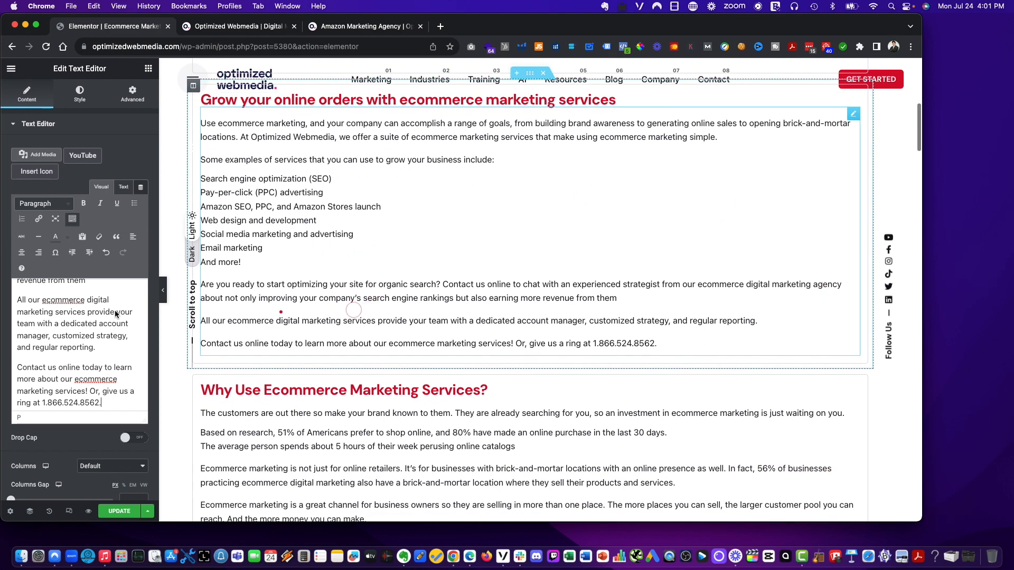
{"action": "scroll", "coordinate": [78, 311], "scroll_direction": "down", "scroll_amount": 1}
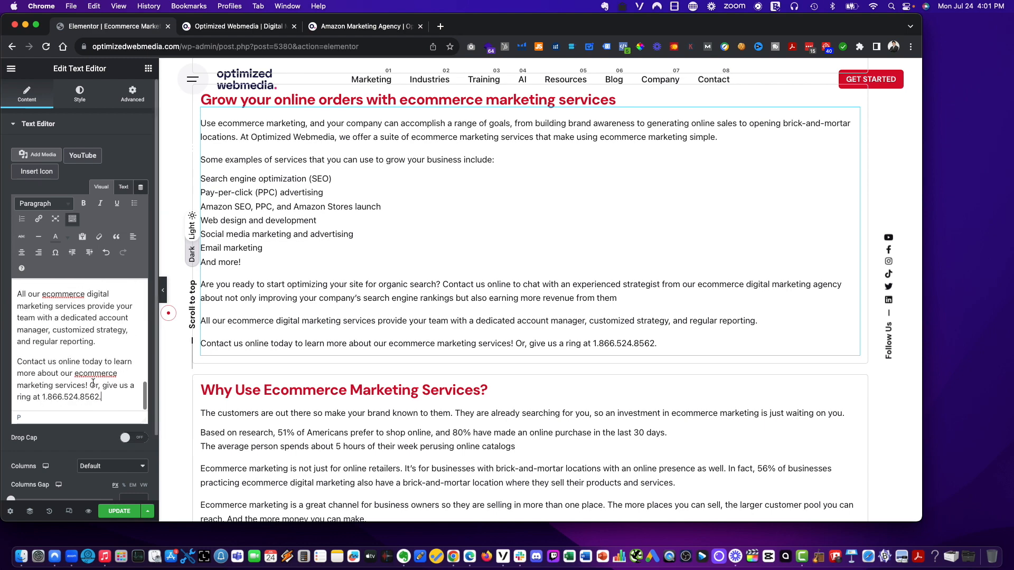
{"action": "scroll", "coordinate": [317, 370], "scroll_direction": "down", "scroll_amount": 3}
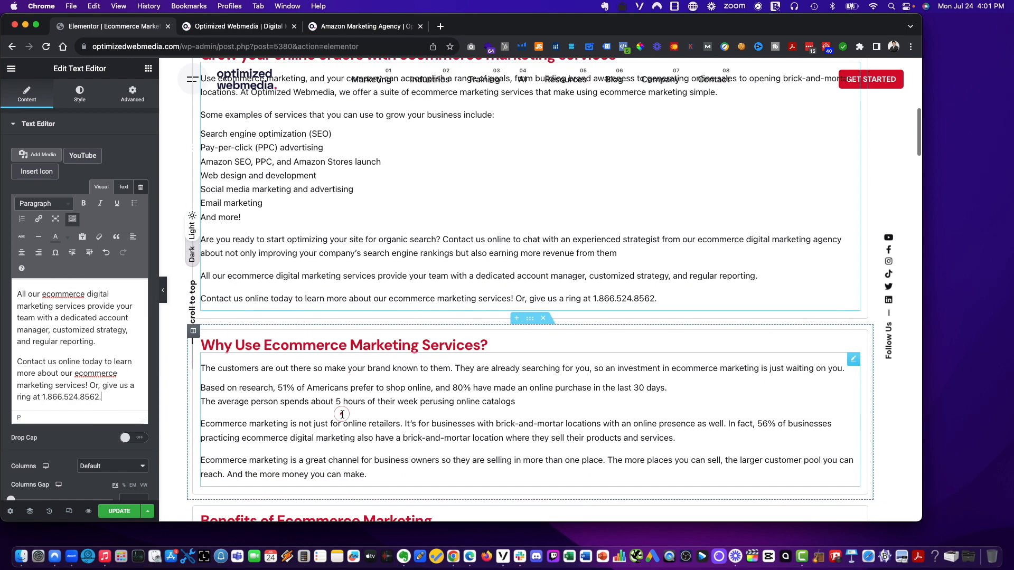
{"action": "scroll", "coordinate": [622, 439], "scroll_direction": "down", "scroll_amount": 9}
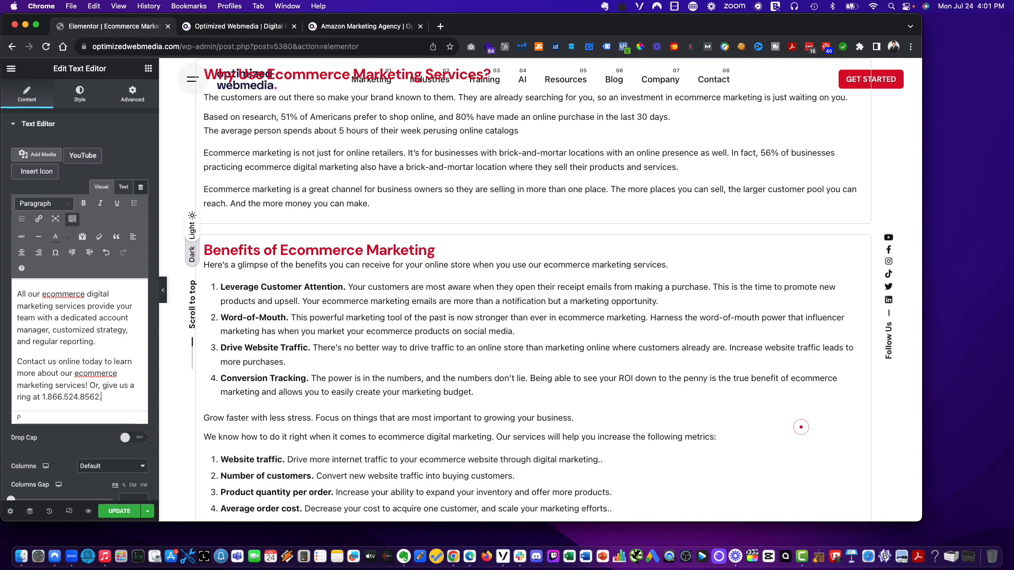
{"action": "scroll", "coordinate": [504, 333], "scroll_direction": "down", "scroll_amount": 8}
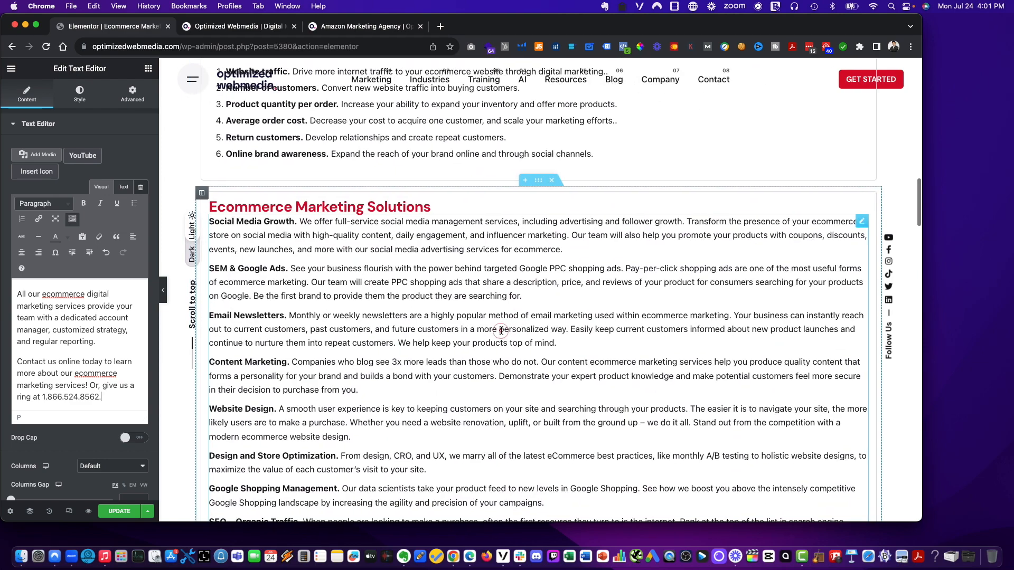
{"action": "scroll", "coordinate": [506, 333], "scroll_direction": "down", "scroll_amount": 5}
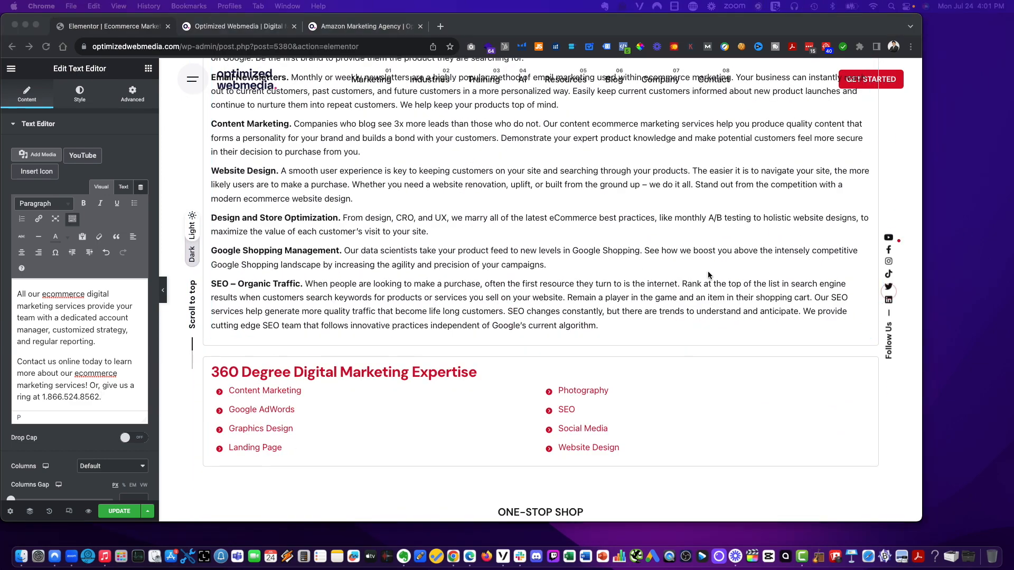
{"action": "scroll", "coordinate": [438, 292], "scroll_direction": "up", "scroll_amount": 6}
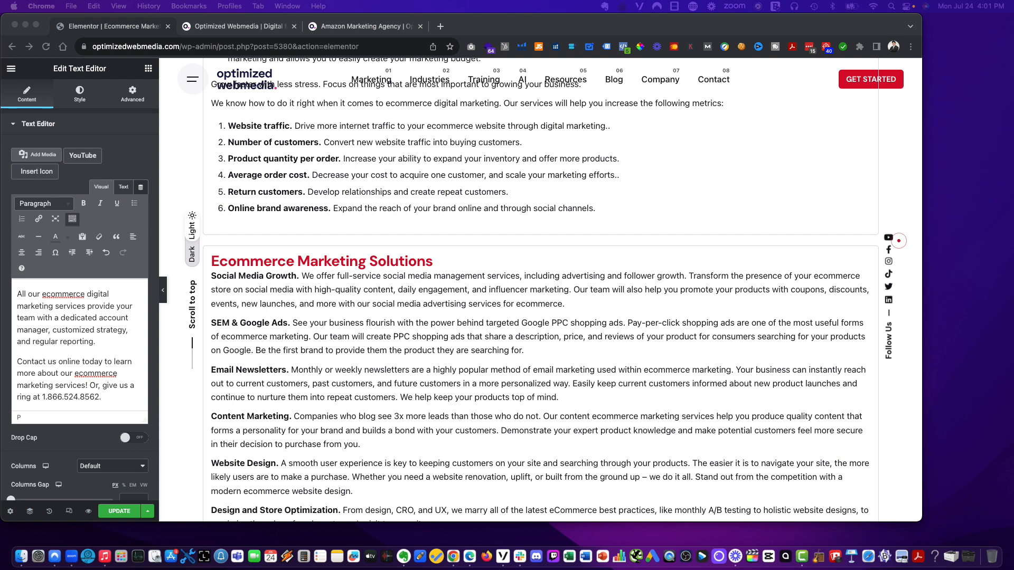
{"action": "left_click", "coordinate": [346, 262]}
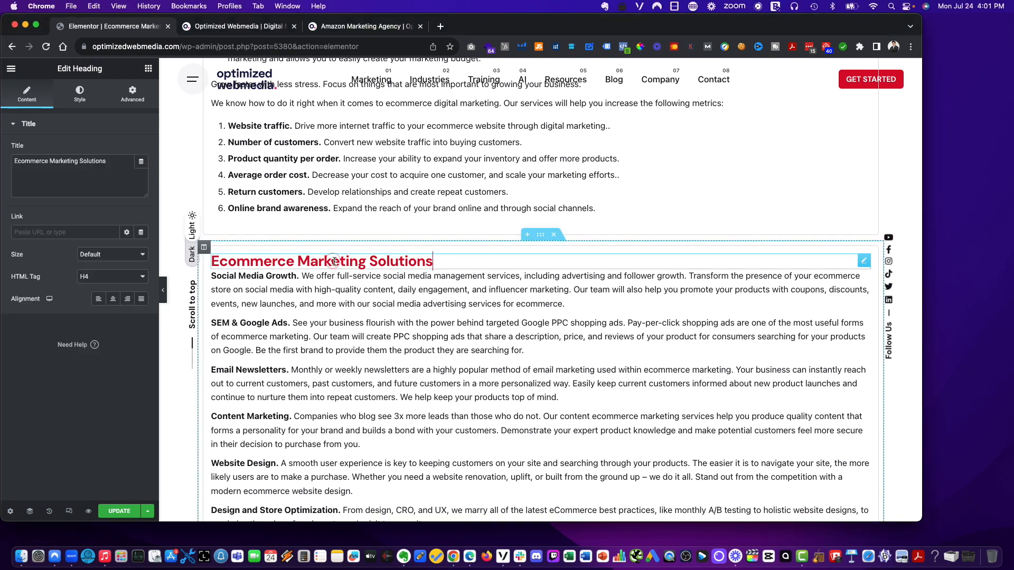
{"action": "key", "text": "super+a"}
{"action": "type", "text": "What are ecommerce marketing services?"}
{"action": "scroll", "coordinate": [413, 292], "scroll_direction": "up", "scroll_amount": 6}
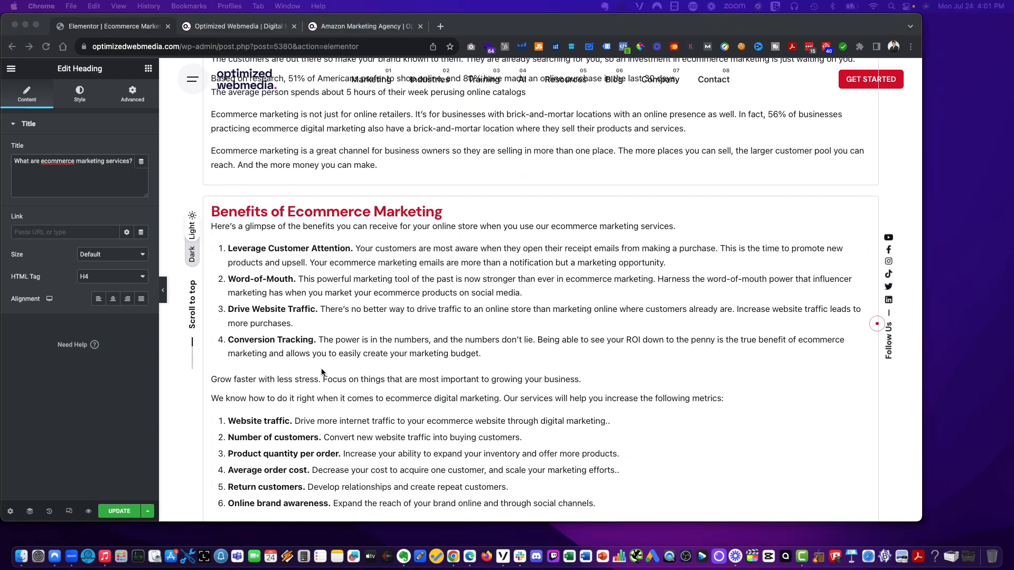
{"action": "scroll", "coordinate": [861, 334], "scroll_direction": "down", "scroll_amount": 2}
{"action": "scroll", "coordinate": [310, 221], "scroll_direction": "up", "scroll_amount": 5}
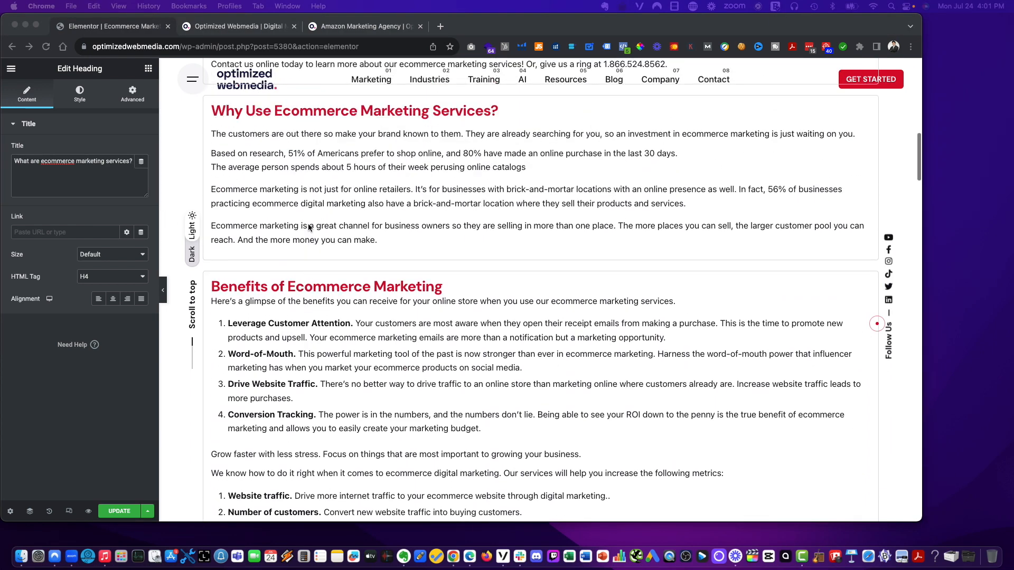
{"action": "scroll", "coordinate": [319, 250], "scroll_direction": "down", "scroll_amount": 4}
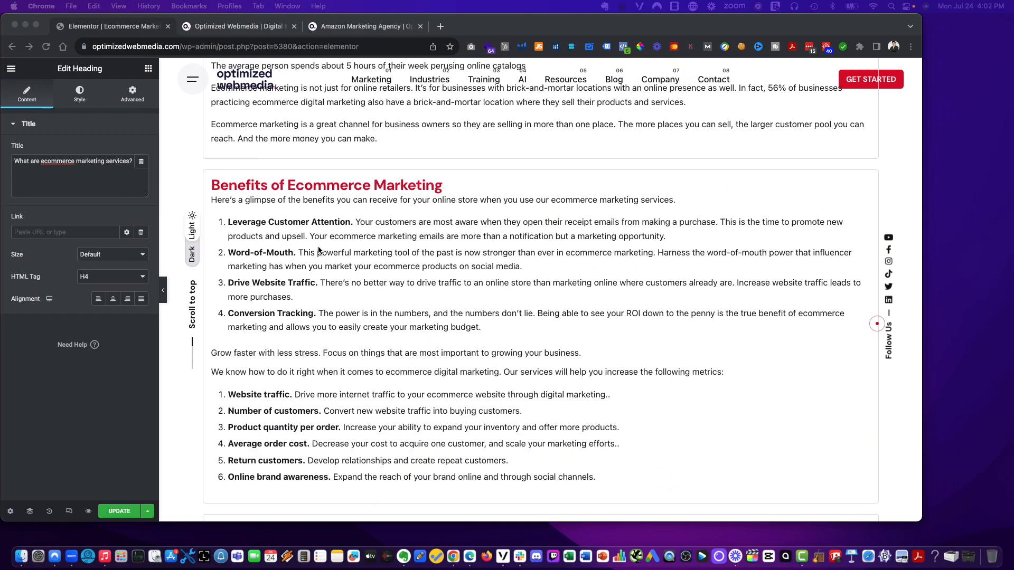
{"action": "scroll", "coordinate": [319, 251], "scroll_direction": "up", "scroll_amount": 8}
{"action": "scroll", "coordinate": [318, 251], "scroll_direction": "down", "scroll_amount": 16}
{"action": "scroll", "coordinate": [318, 250], "scroll_direction": "down", "scroll_amount": 5}
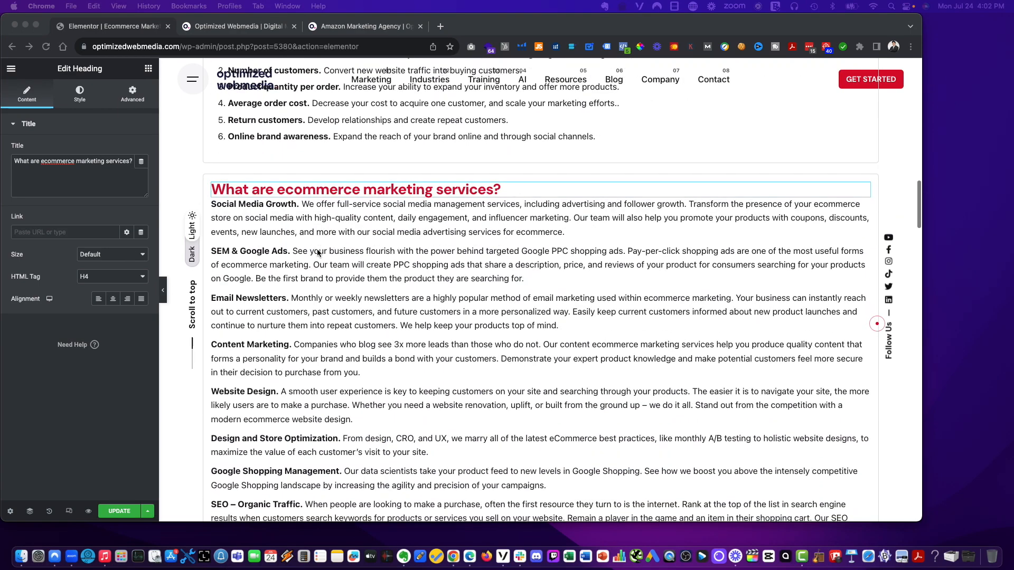
{"action": "scroll", "coordinate": [306, 247], "scroll_direction": "up", "scroll_amount": 12}
{"action": "scroll", "coordinate": [295, 244], "scroll_direction": "up", "scroll_amount": 3}
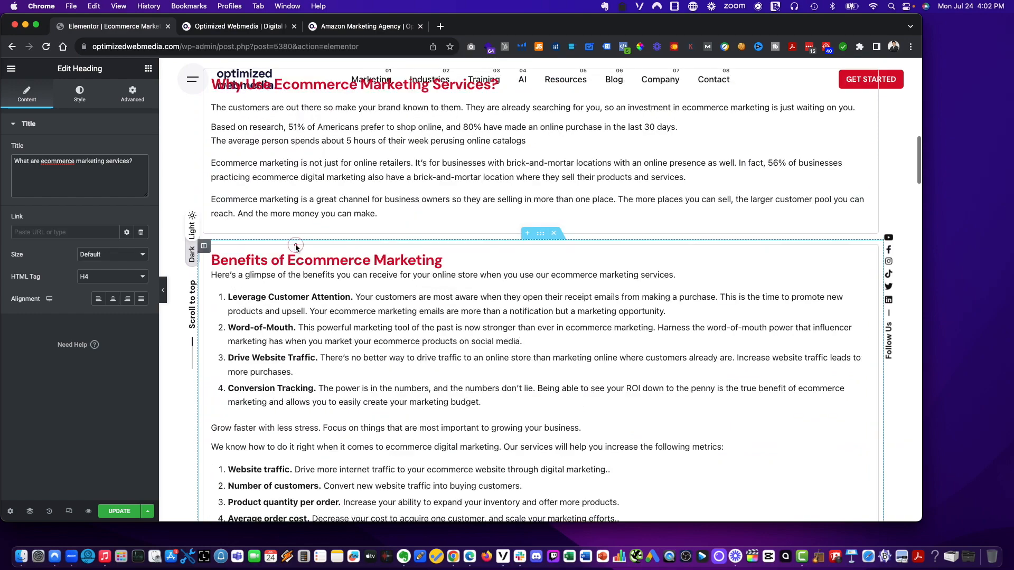
{"action": "scroll", "coordinate": [296, 245], "scroll_direction": "down", "scroll_amount": 15}
- Insert an intro paragraph explaining what ecommerce marketing services are above the Social Media Growth text
{"action": "left_click", "coordinate": [296, 244]}
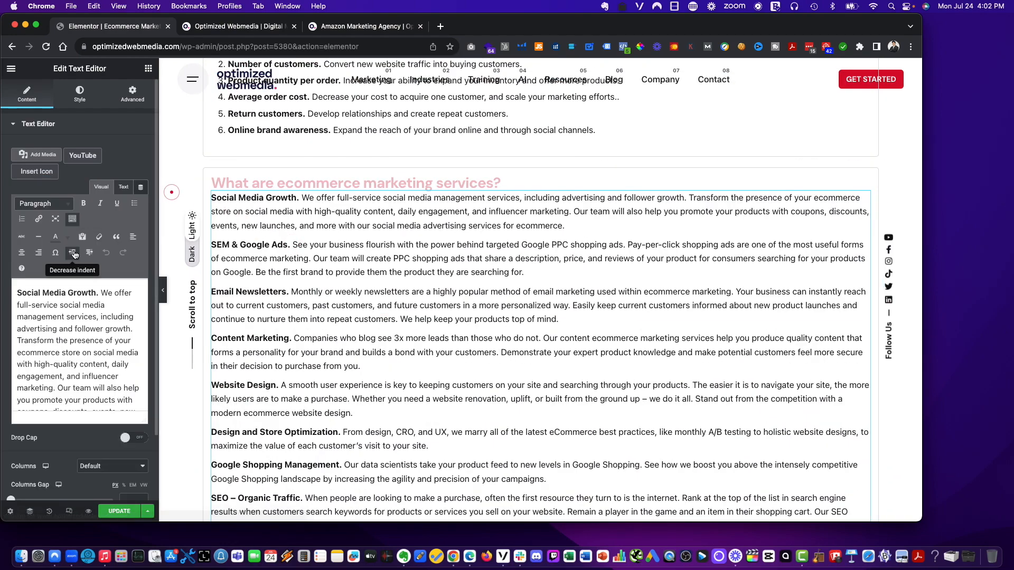
{"action": "left_click", "coordinate": [17, 292]}
{"action": "key", "text": "Return"}
{"action": "key", "text": "Up"}
{"action": "key", "text": "super+shift+v"}
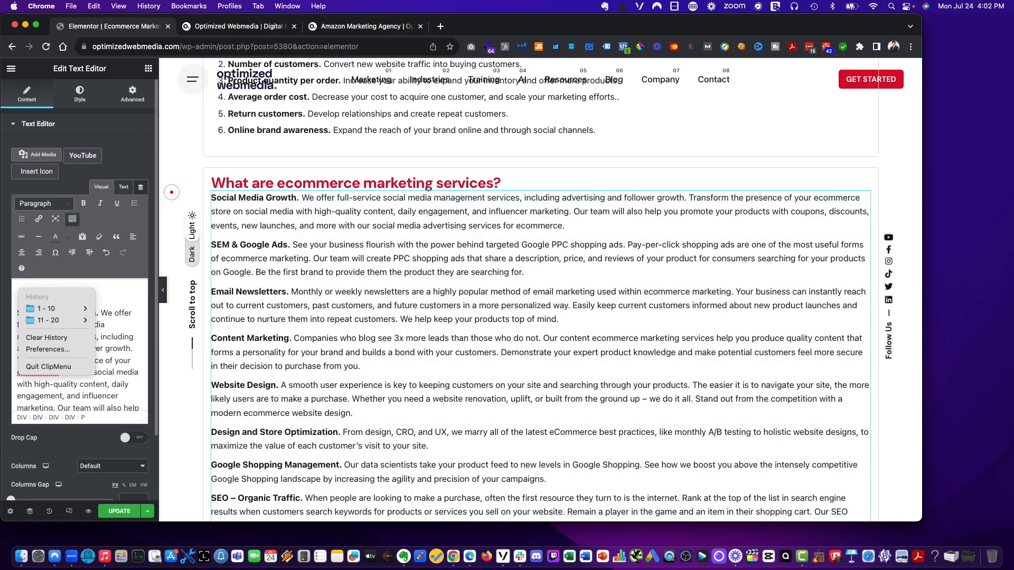
{"action": "key", "text": "Down"}
{"action": "key", "text": "Right"}
{"action": "key", "text": "Return"}
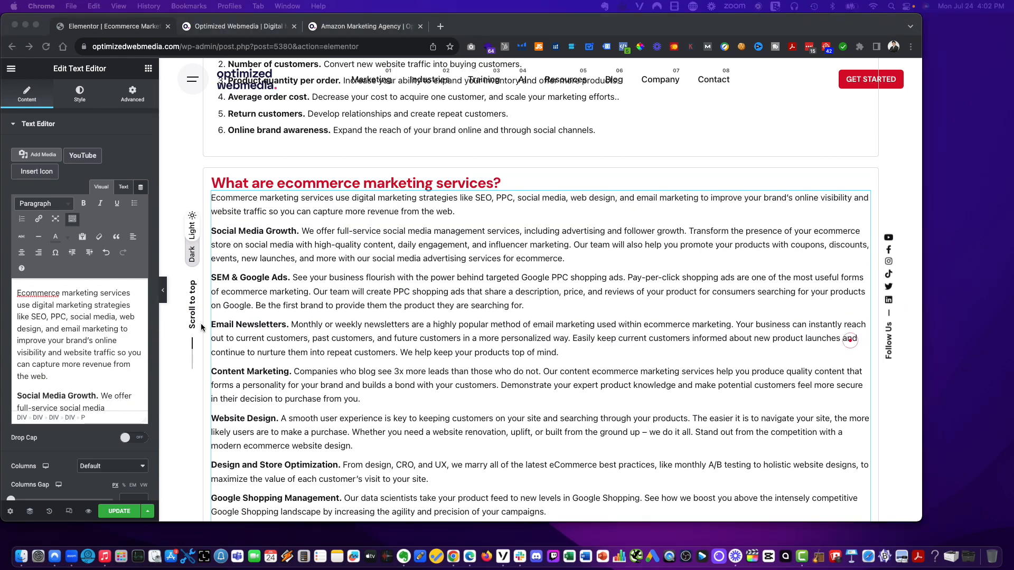
- Duplicate the 'What are ecommerce marketing services?' section
{"action": "scroll", "coordinate": [480, 222], "scroll_direction": "down", "scroll_amount": 5}
{"action": "scroll", "coordinate": [480, 222], "scroll_direction": "up", "scroll_amount": 2}
{"action": "scroll", "coordinate": [481, 219], "scroll_direction": "up", "scroll_amount": 4}
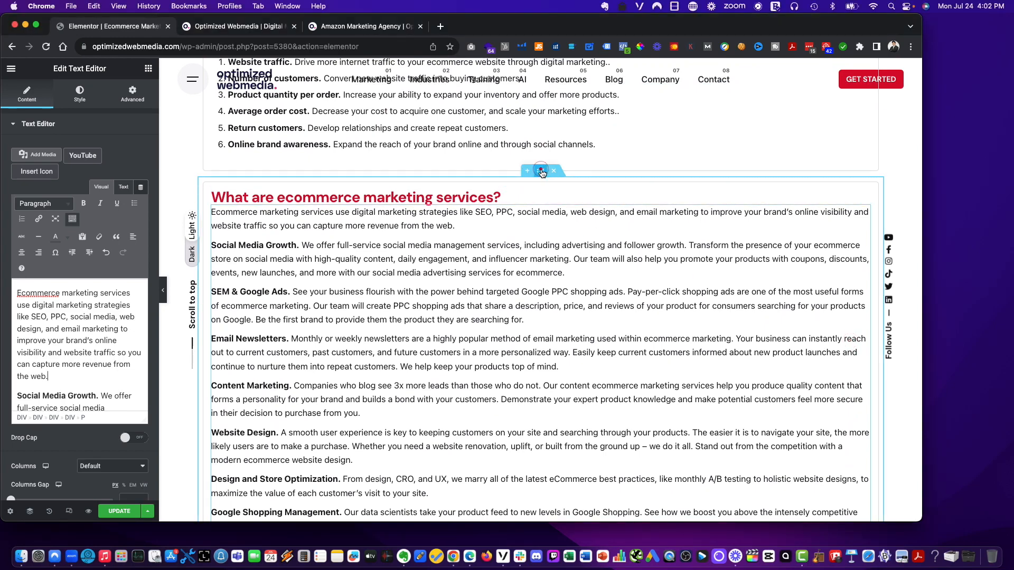
{"action": "right_click", "coordinate": [546, 172]}
{"action": "left_click", "coordinate": [290, 274]}
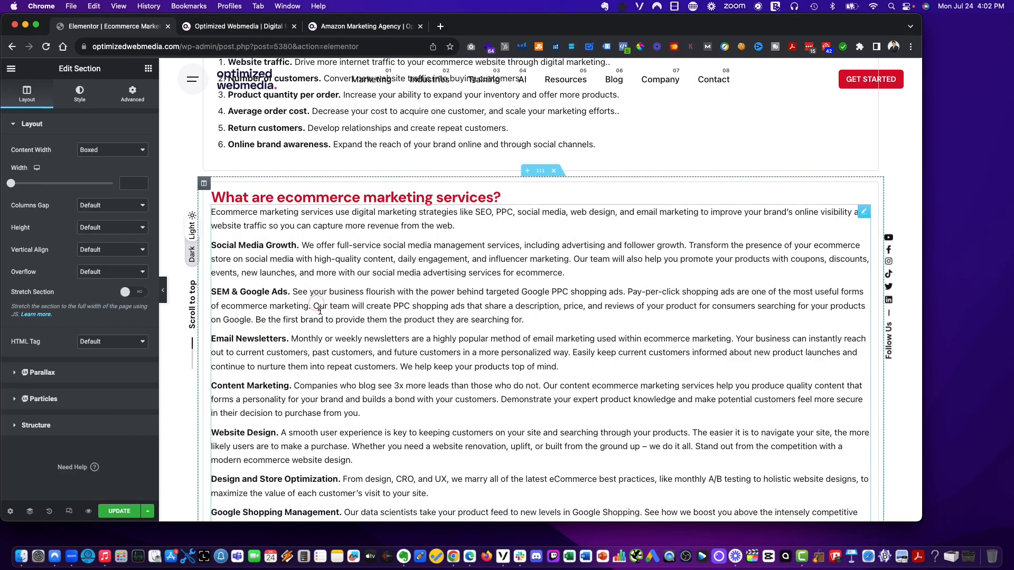
- Retitle the duplicated section's heading as 'Why invest in ecommerce marketing services?'
{"action": "scroll", "coordinate": [288, 264], "scroll_direction": "up", "scroll_amount": 4}
{"action": "scroll", "coordinate": [285, 248], "scroll_direction": "down", "scroll_amount": 3}
{"action": "left_click", "coordinate": [281, 232]}
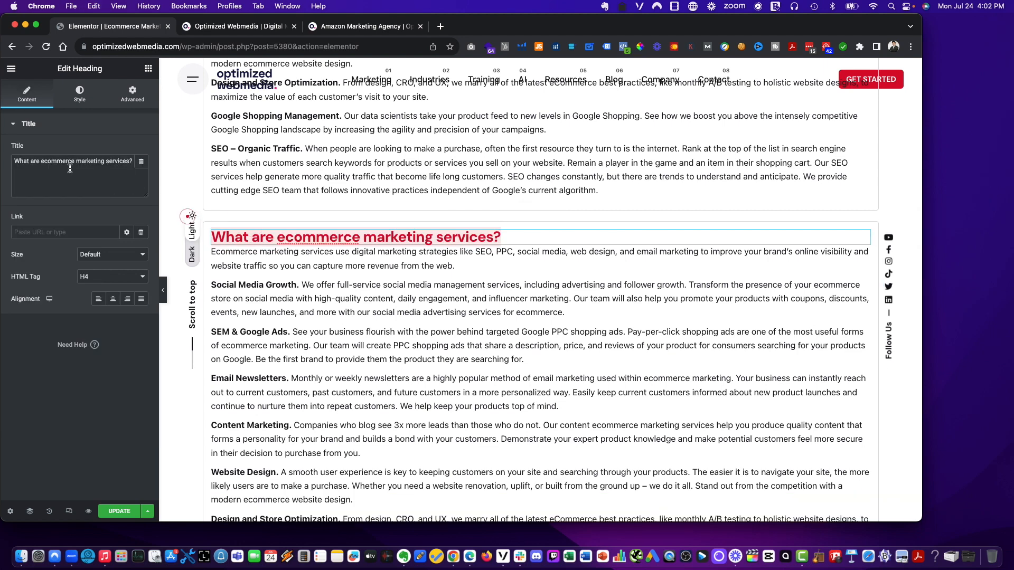
{"action": "left_click", "coordinate": [70, 169]}
{"action": "key", "text": "super+a"}
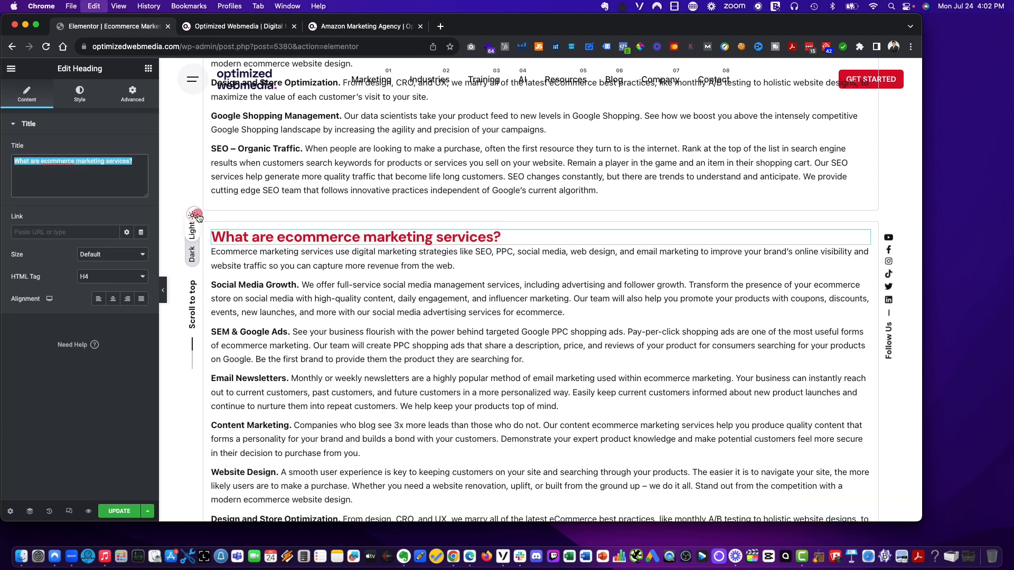
{"action": "left_click", "coordinate": [127, 167]}
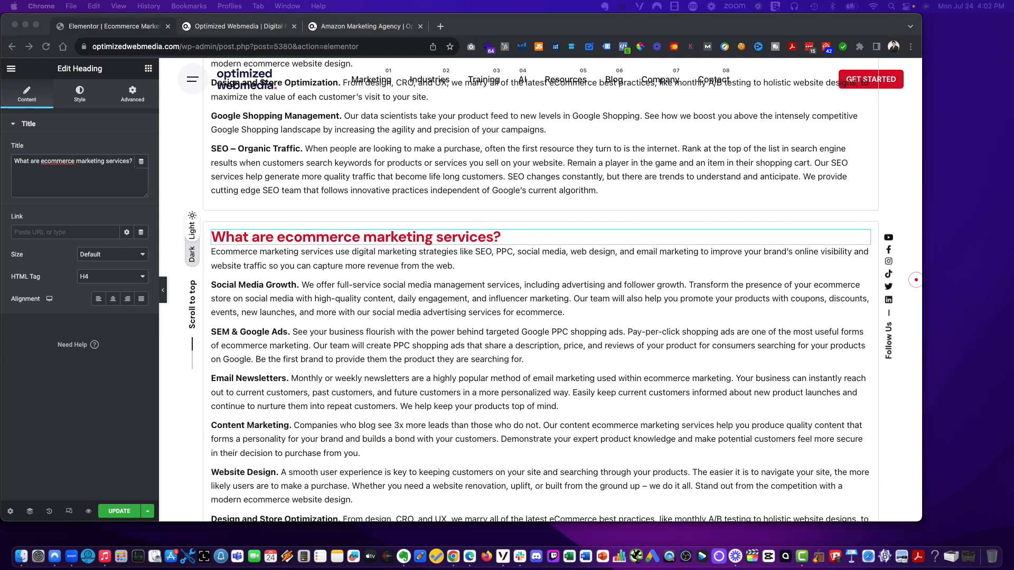
{"action": "left_click", "coordinate": [78, 167]}
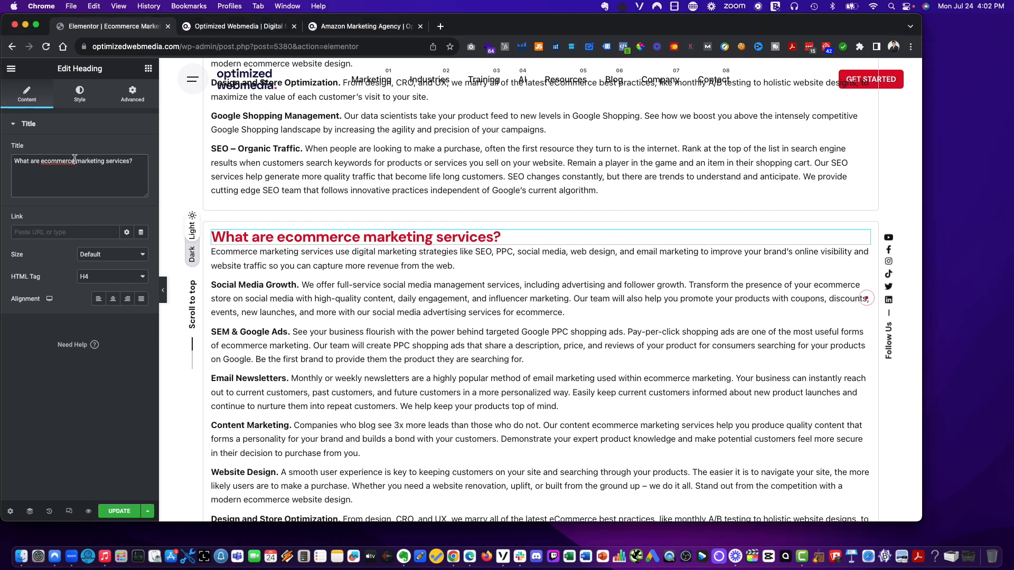
{"action": "key", "text": "super+a"}
{"action": "type", "text": "Why invest in ecommerce marketing services?"}
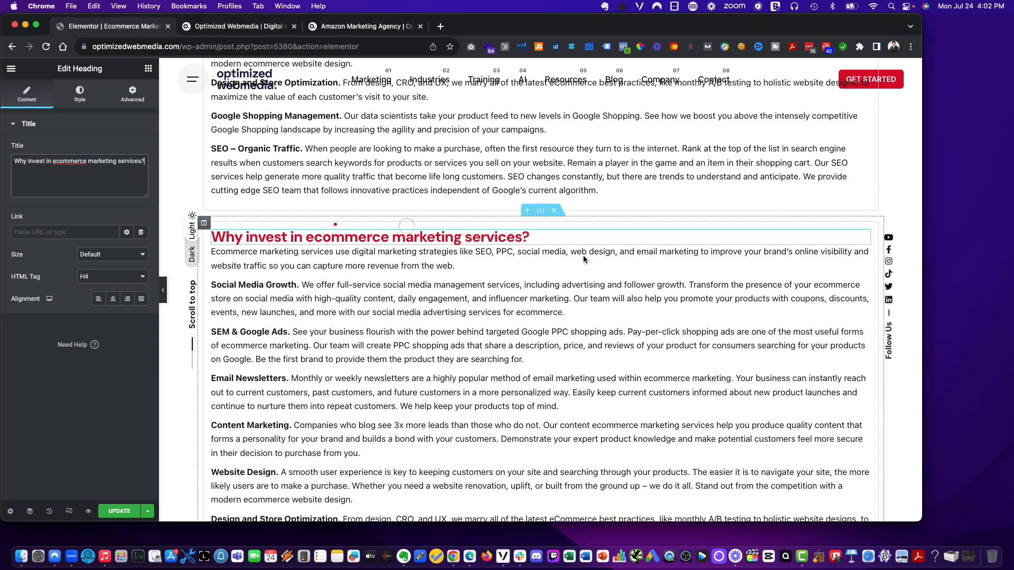
- Replace the duplicated section's body text with the paragraph on why to understand ecommerce marketing and the findings line
{"action": "left_click", "coordinate": [849, 296]}
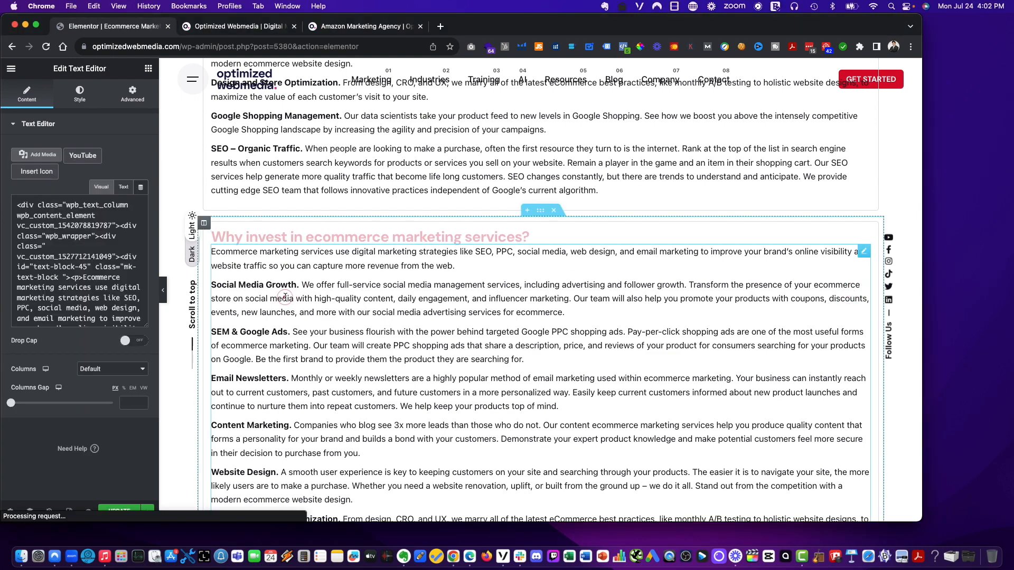
{"action": "key", "text": "super+a"}
{"action": "right_click", "coordinate": [74, 321]}
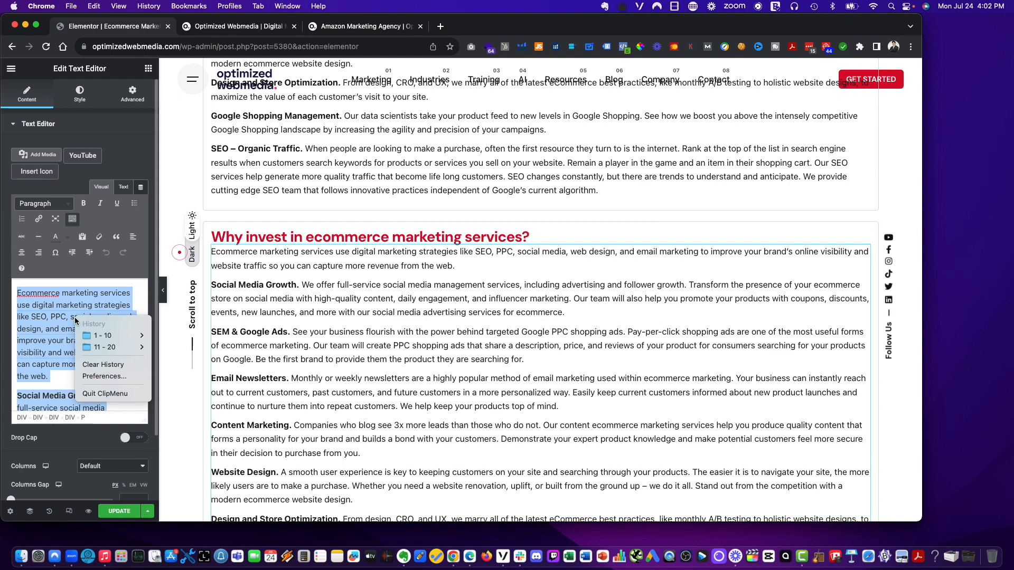
{"action": "key", "text": "Escape"}
{"action": "type", "text": "Whether you’re leading a brand-new or established ecommerce company, it’s helpful to understand the value of ecommerce marketing and its services. With today’s consumer, there are dozens of reasons to make time for marketing your business online. A few findings that demonstrate this point include:"}
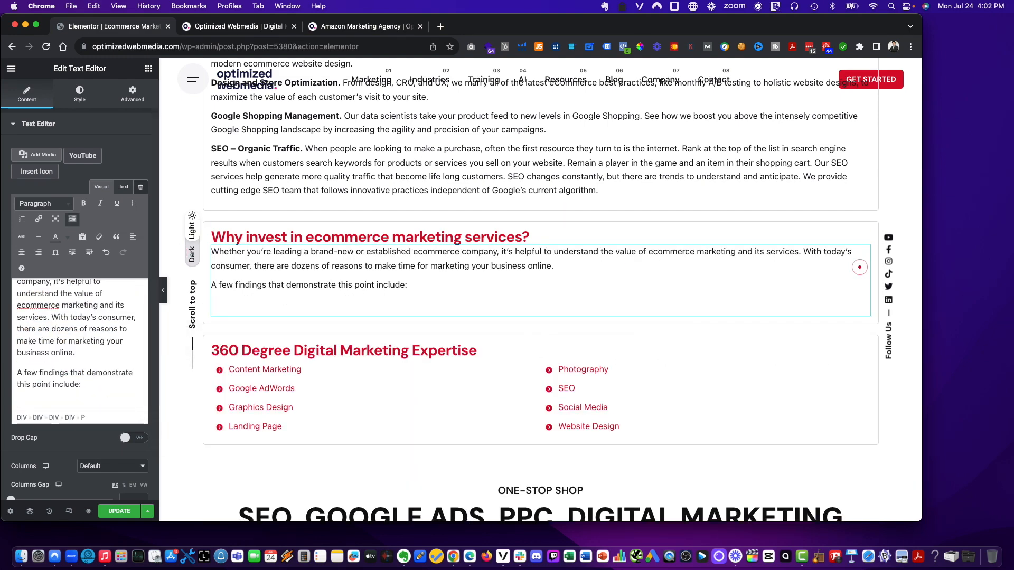
- Paste the six online shopping statistics below the 'A few findings that demonstrate this point include:' line
{"action": "key", "text": "super+Tab"}
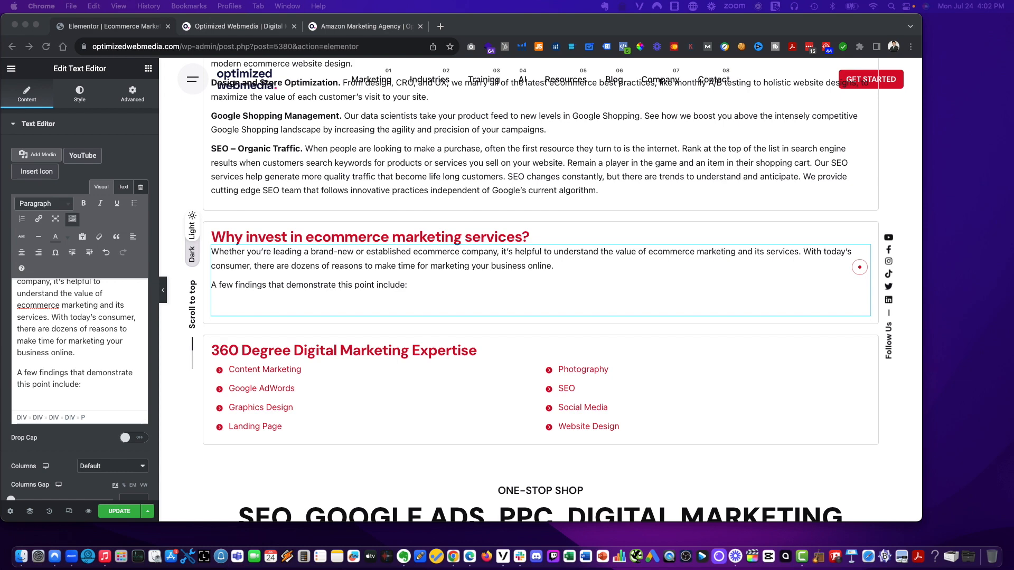
{"action": "left_click", "coordinate": [49, 398]}
{"action": "key", "text": "super+shift+v"}
{"action": "mouse_move", "coordinate": [137, 419]}
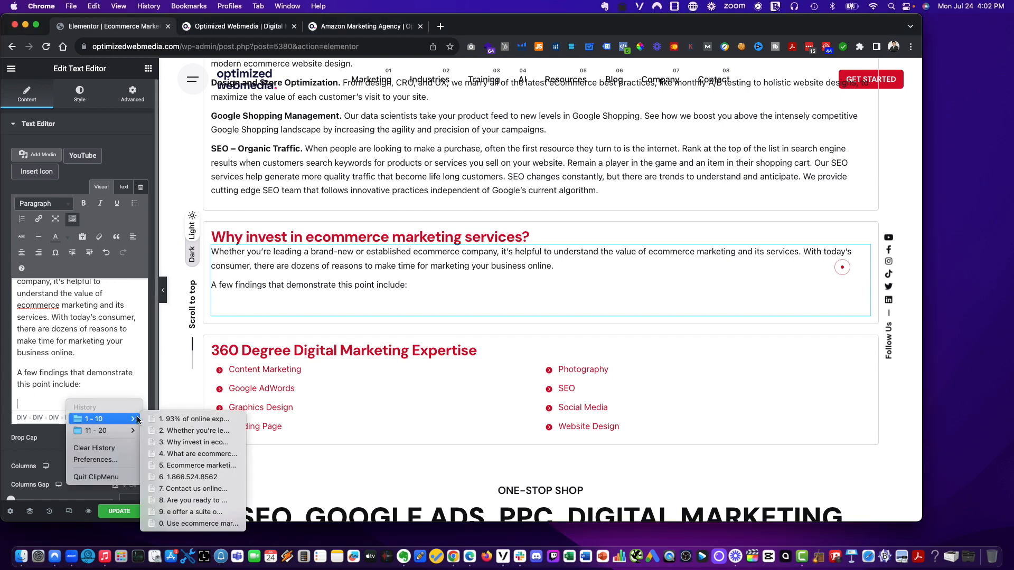
{"action": "left_click", "coordinate": [174, 419]}
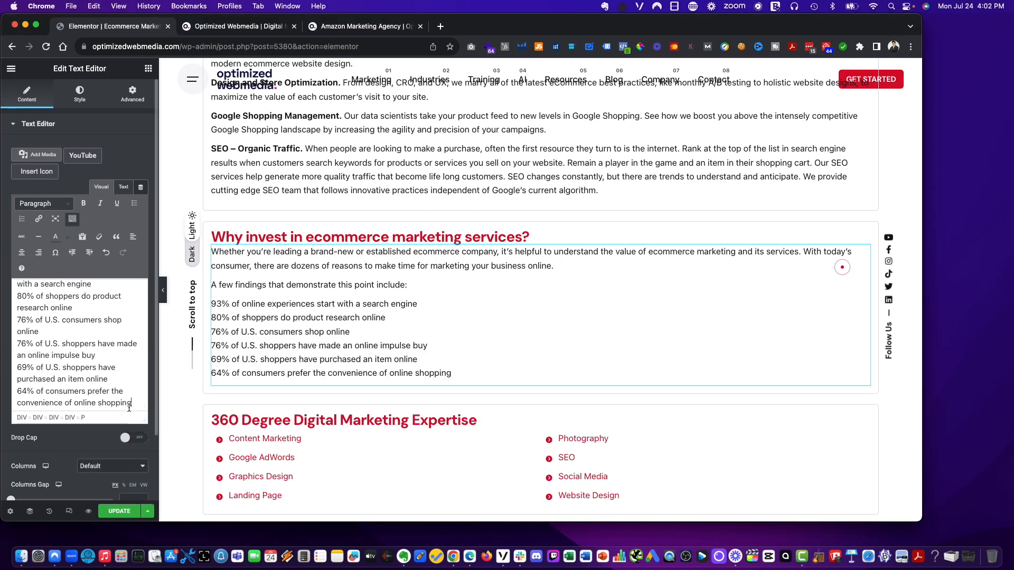
- Format the six statistics as a bulleted list with one statistic per bullet
{"action": "scroll", "coordinate": [36, 359], "scroll_direction": "up", "scroll_amount": 4}
{"action": "triple_click", "coordinate": [25, 359]}
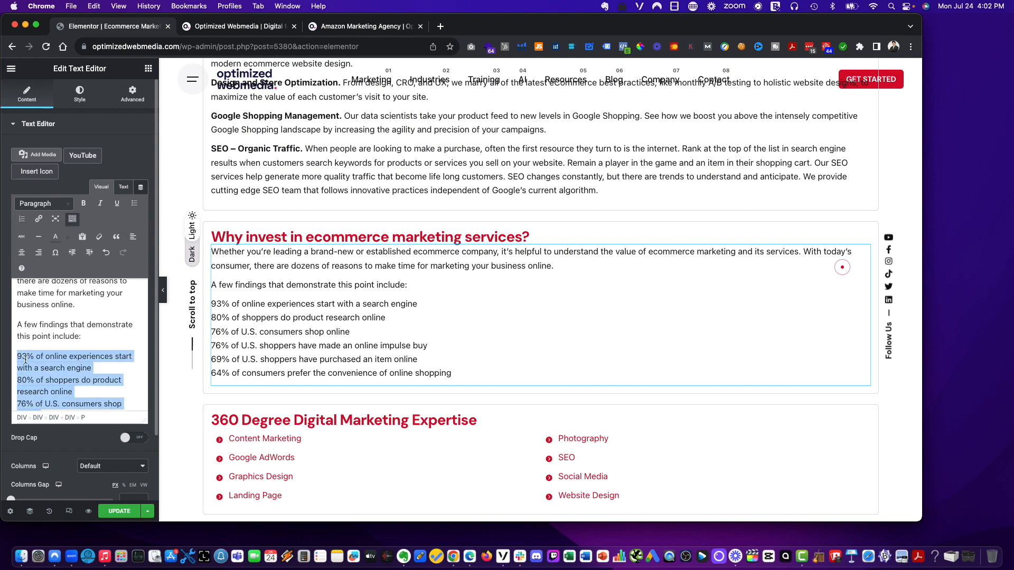
{"action": "left_click", "coordinate": [134, 204]}
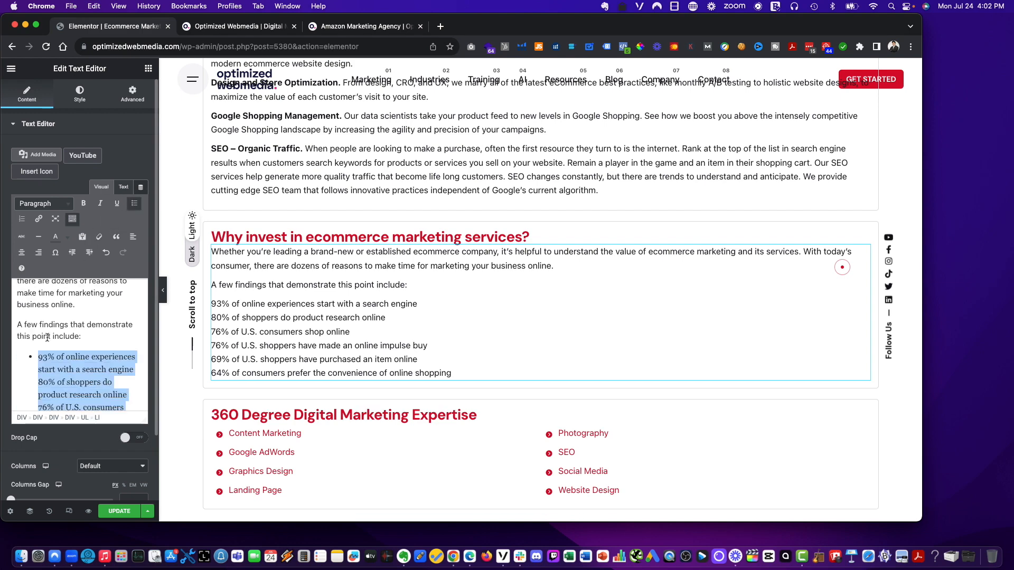
{"action": "left_click", "coordinate": [38, 382]}
{"action": "key", "text": "BackSpace"}
{"action": "key", "text": "Return"}
{"action": "key", "text": "Down"}
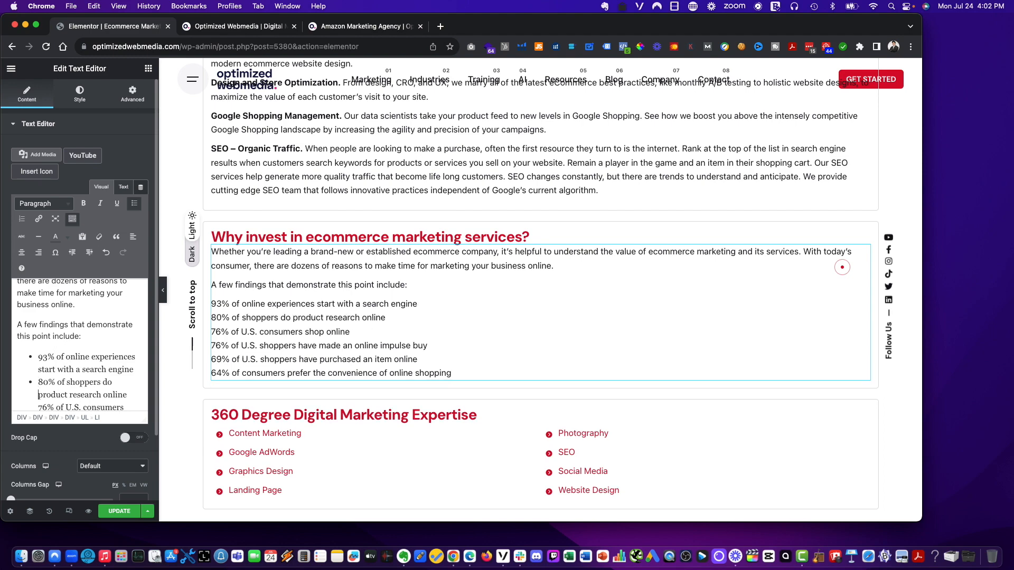
{"action": "key", "text": "Down"}
{"action": "key", "text": "BackSpace"}
{"action": "key", "text": "Return"}
{"action": "key", "text": "Down"}
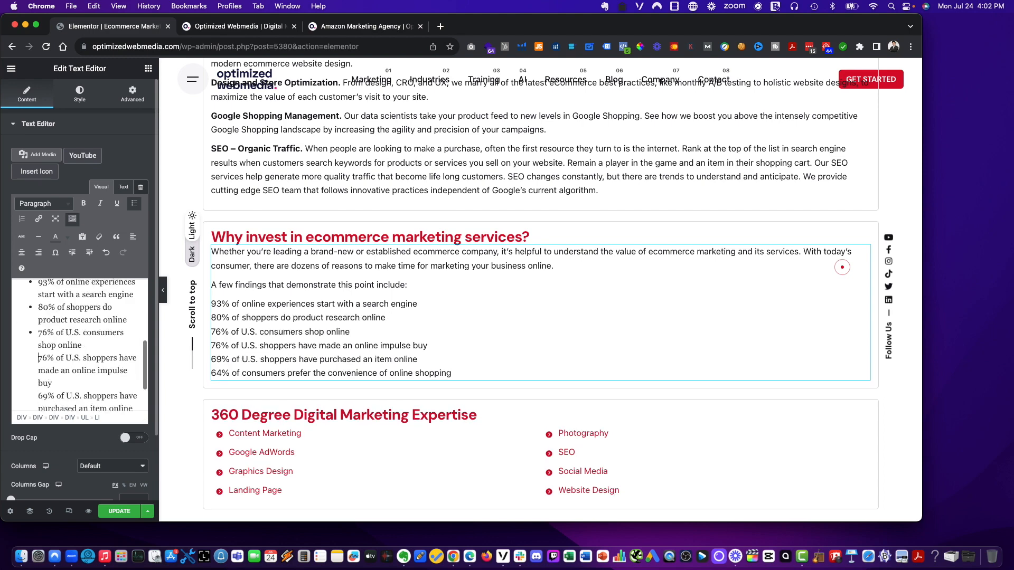
{"action": "key", "text": "BackSpace"}
{"action": "key", "text": "Return"}
{"action": "key", "text": "BackSpace"}
{"action": "key", "text": "Return"}
{"action": "key", "text": "BackSpace"}
{"action": "key", "text": "Return"}
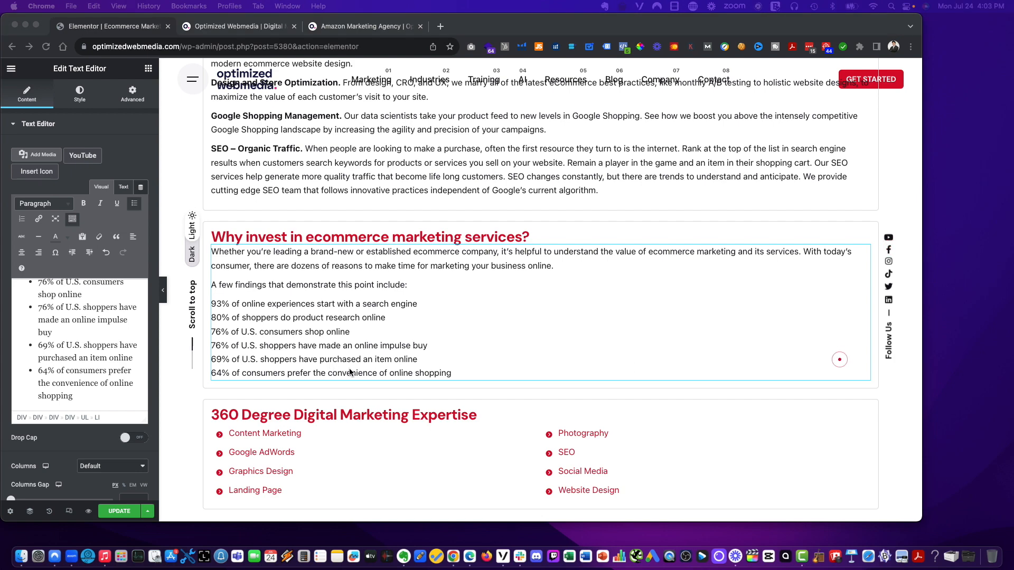
- Append the closing paragraphs about brick-and-mortar shoppers after the list, and update the page
{"action": "scroll", "coordinate": [436, 343], "scroll_direction": "down", "scroll_amount": 1}
{"action": "left_click", "coordinate": [464, 336]}
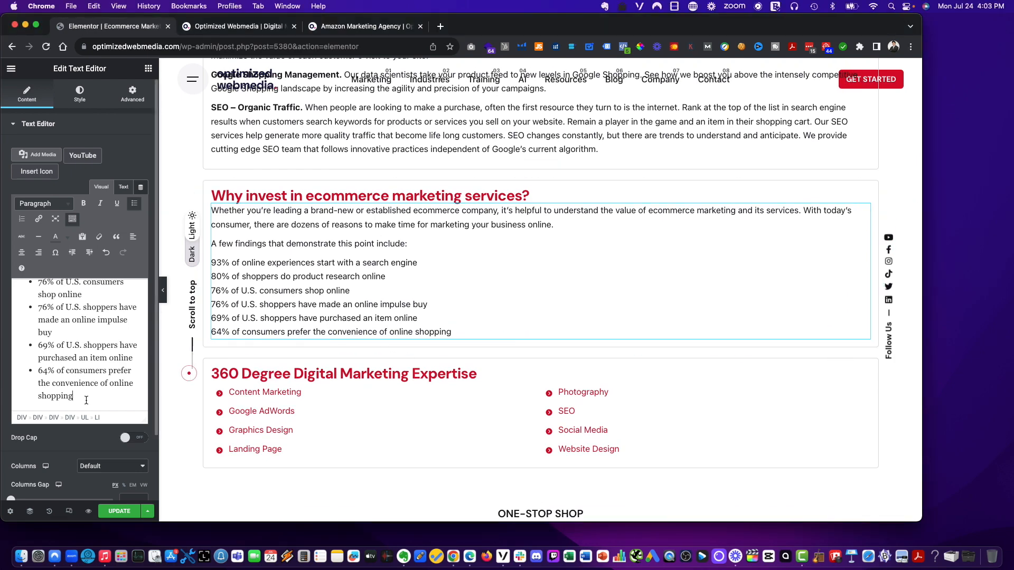
{"action": "key", "text": "Return"}
{"action": "key", "text": "super+shift+v"}
{"action": "mouse_move", "coordinate": [106, 417]}
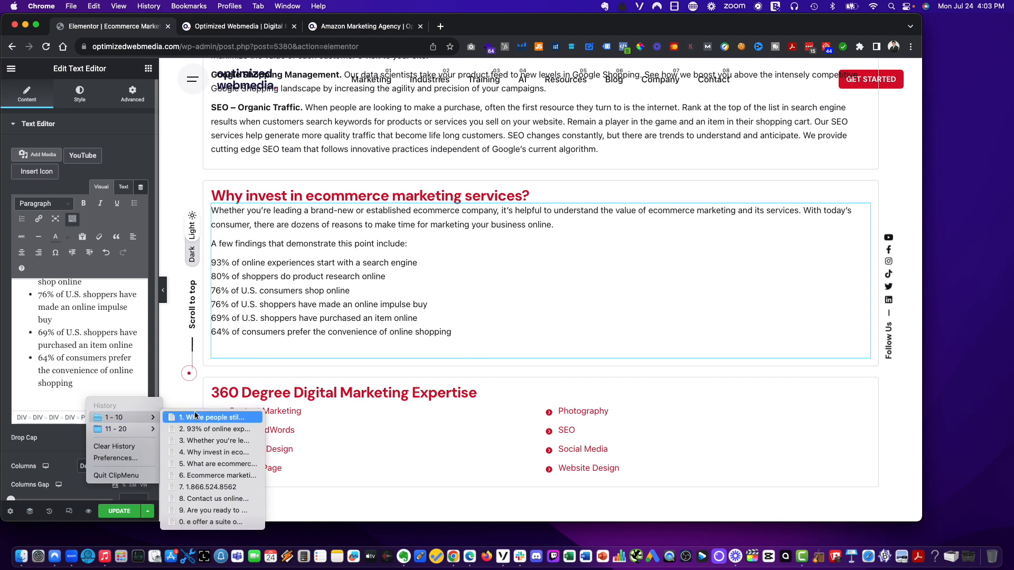
{"action": "left_click", "coordinate": [195, 417]}
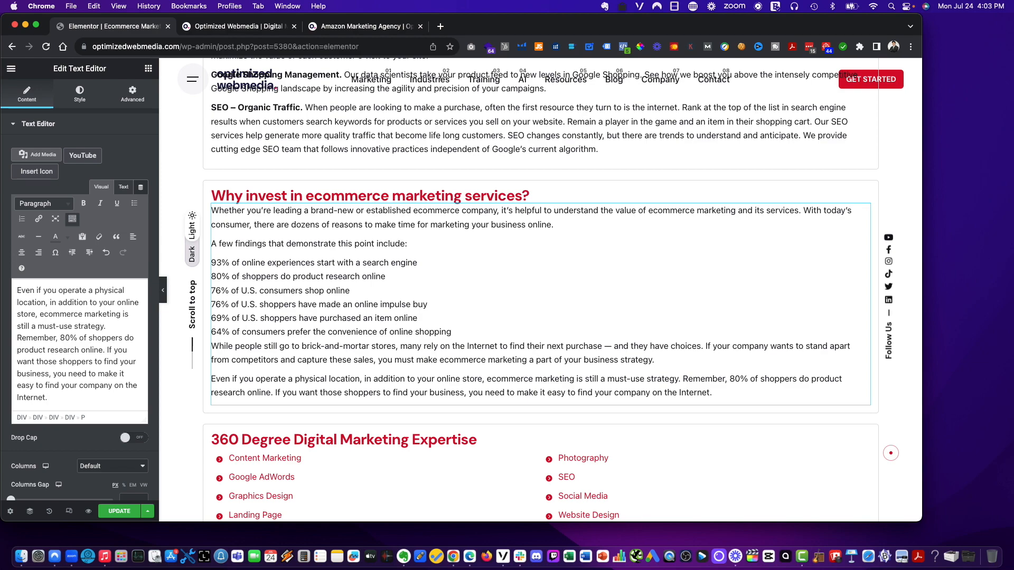
{"action": "scroll", "coordinate": [560, 262], "scroll_direction": "up", "scroll_amount": 15}
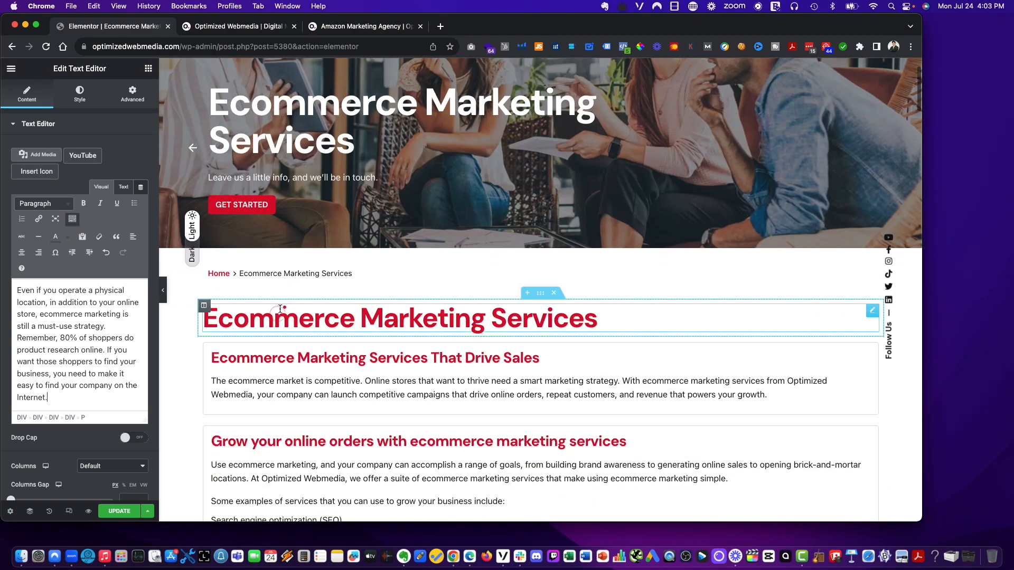
{"action": "left_click", "coordinate": [119, 511]}
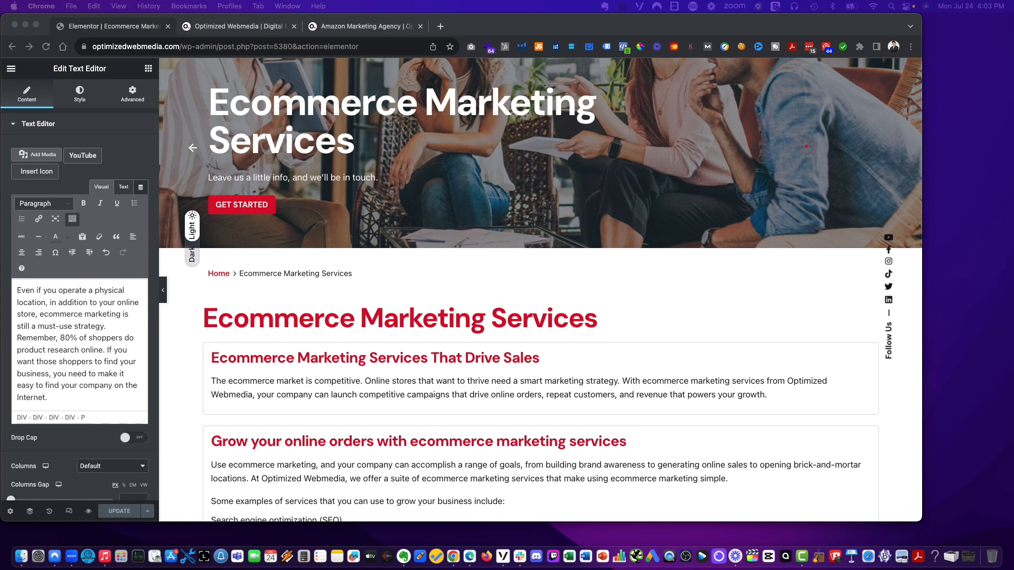
- Insert paragraphs on online shopping convenience and global digital buyers at the start of the 'Why Use Ecommerce Marketing Services?' text
{"action": "scroll", "coordinate": [574, 269], "scroll_direction": "down", "scroll_amount": 10}
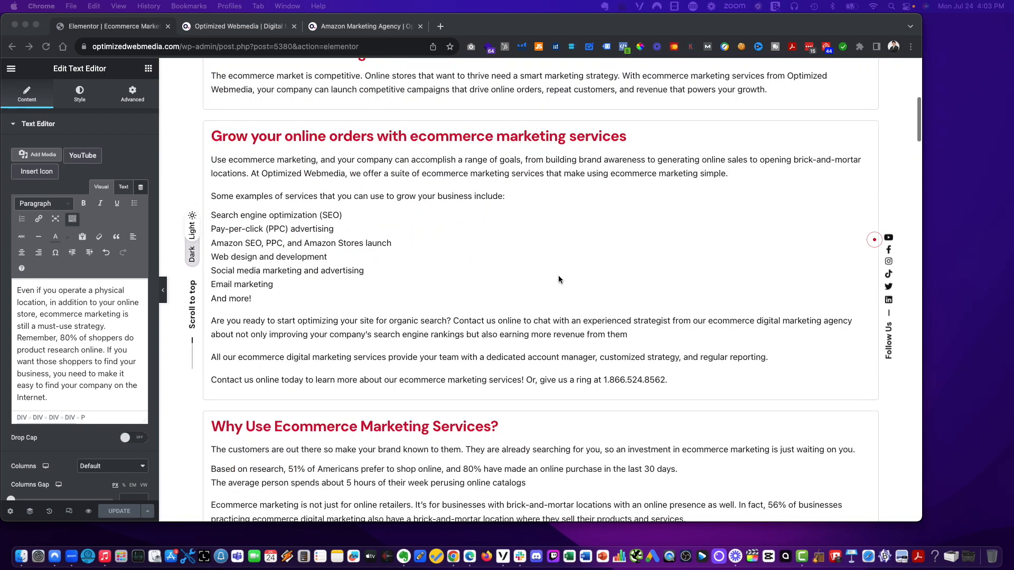
{"action": "scroll", "coordinate": [559, 279], "scroll_direction": "down", "scroll_amount": 1}
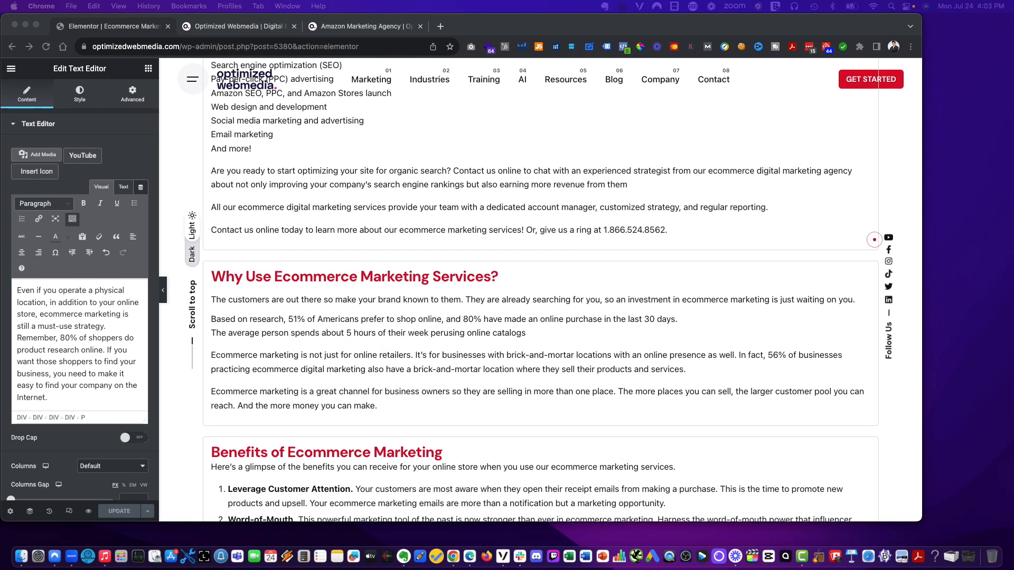
{"action": "left_click", "coordinate": [581, 355]}
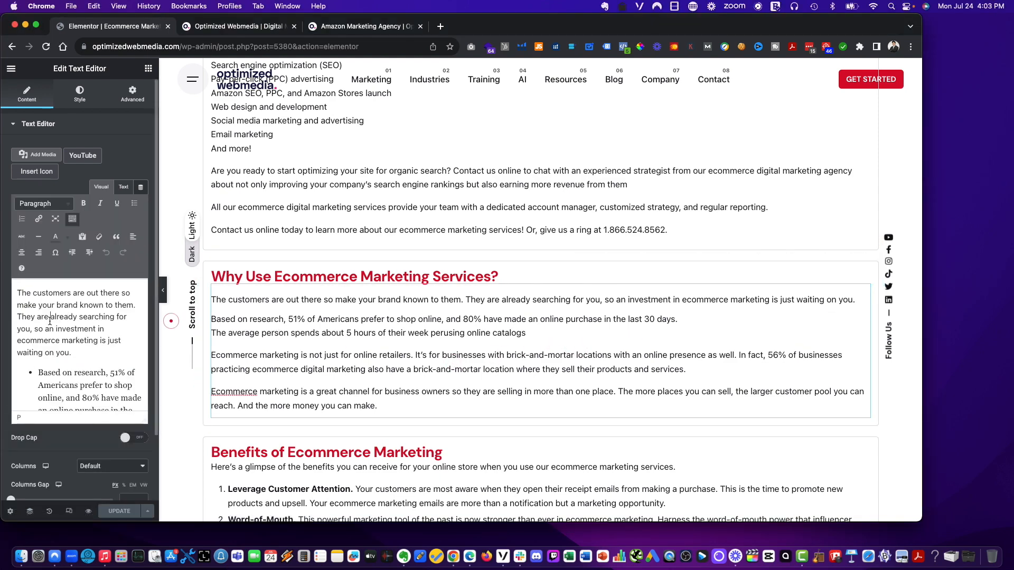
{"action": "left_click", "coordinate": [50, 319]}
{"action": "left_click_drag", "start_coordinate": [17, 293], "coordinate": [30, 300]}
{"action": "key", "text": "Left"}
{"action": "key", "text": "Return"}
{"action": "key", "text": "Up"}
{"action": "key", "text": "super+shift+v"}
{"action": "mouse_move", "coordinate": [58, 317]}
{"action": "left_click", "coordinate": [126, 317]}
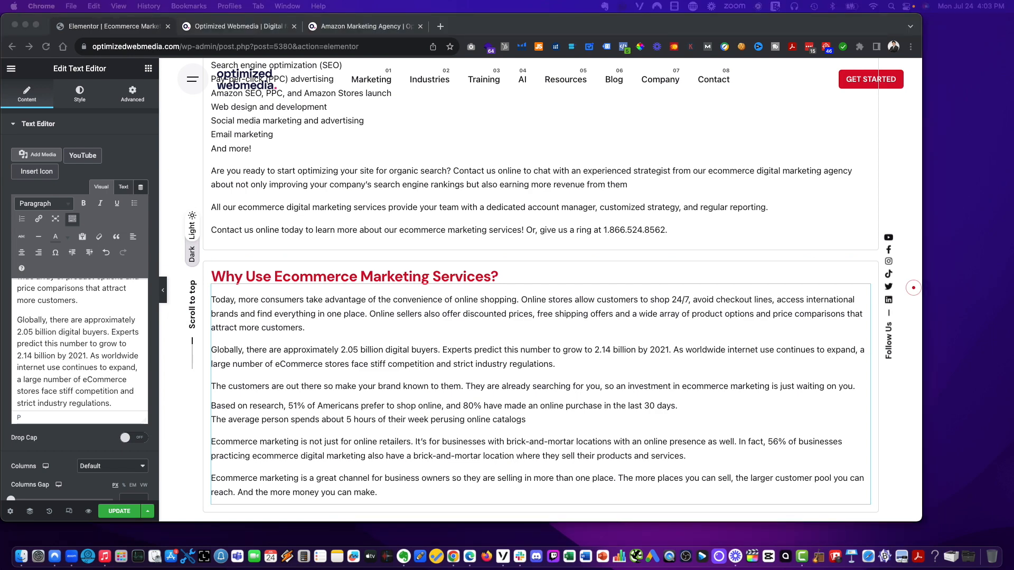
- Duplicate the 'Why Use Ecommerce Marketing Services?' section
{"action": "scroll", "coordinate": [458, 338], "scroll_direction": "down", "scroll_amount": 5}
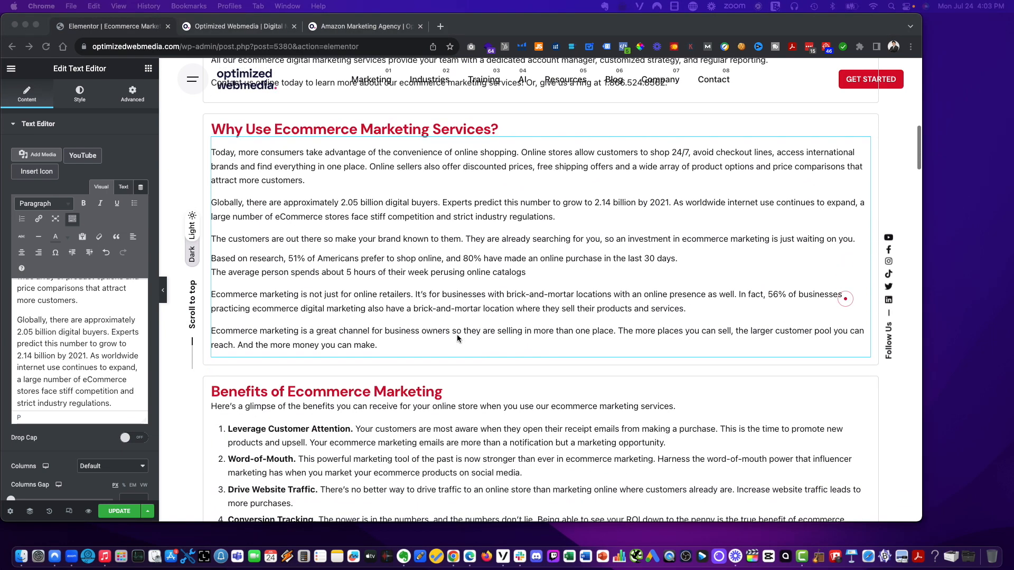
{"action": "left_click", "coordinate": [397, 342]}
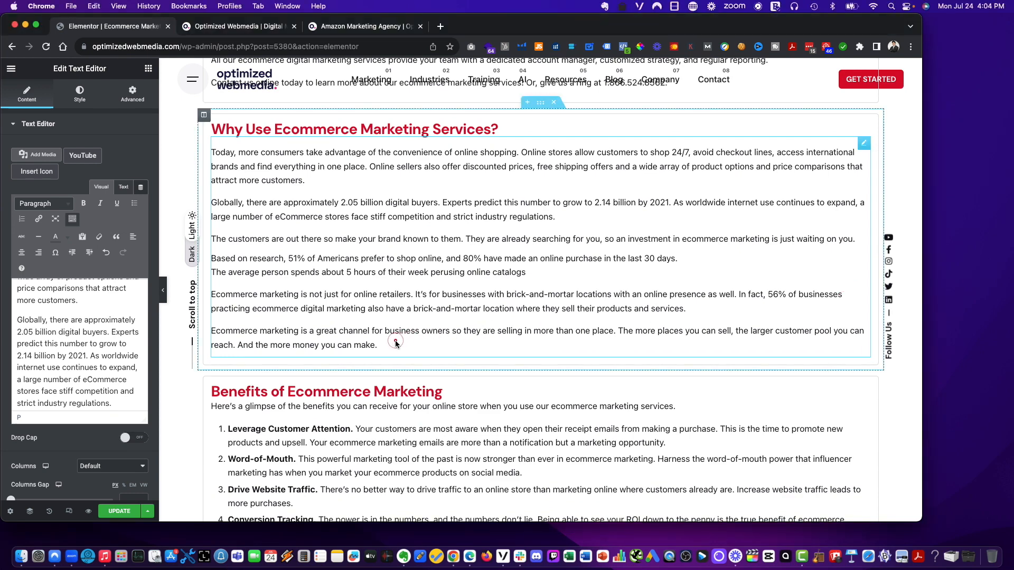
{"action": "scroll", "coordinate": [396, 341], "scroll_direction": "up", "scroll_amount": 2}
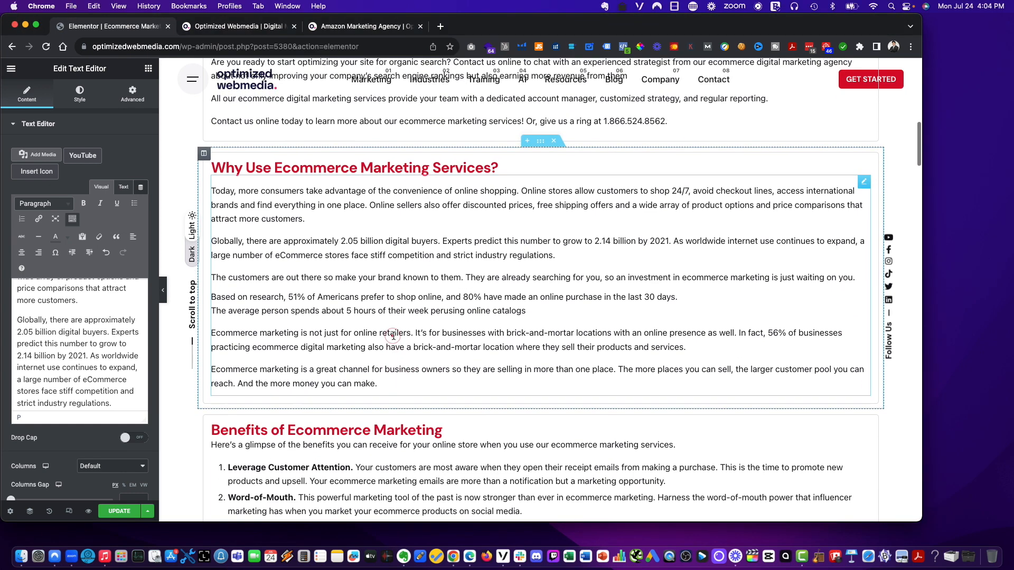
{"action": "left_click", "coordinate": [156, 326]}
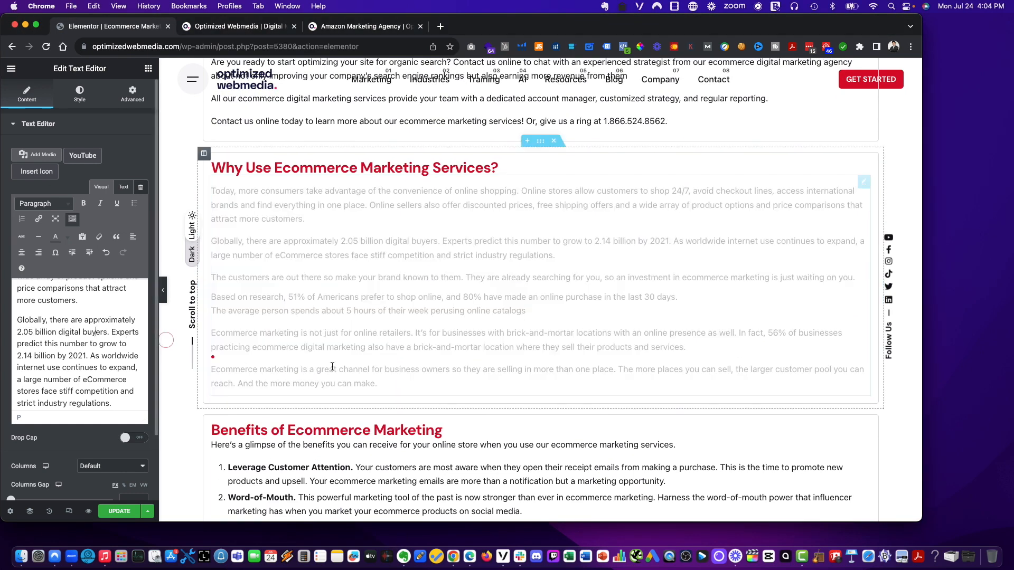
{"action": "right_click", "coordinate": [544, 141]}
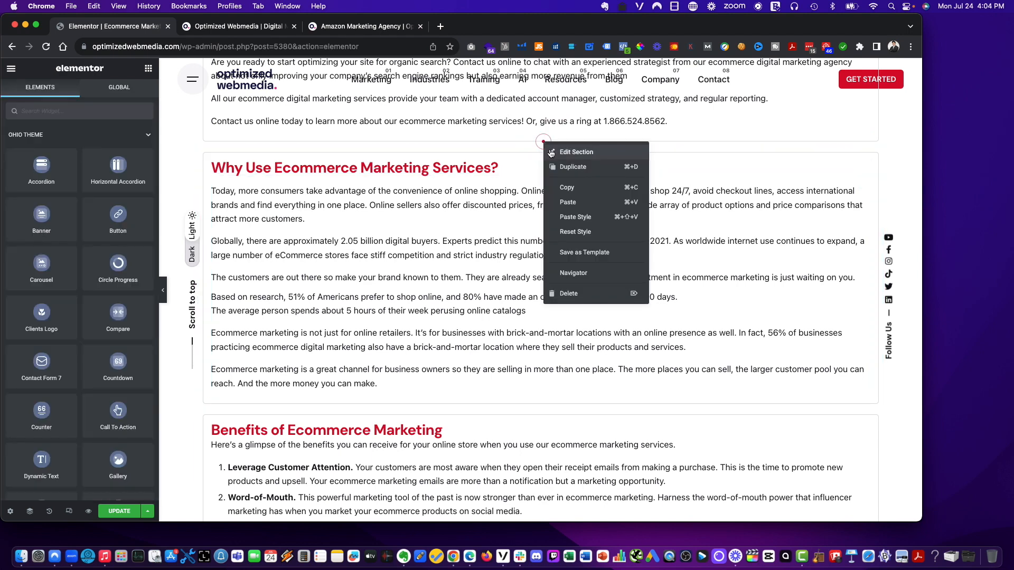
{"action": "left_click", "coordinate": [562, 167]}
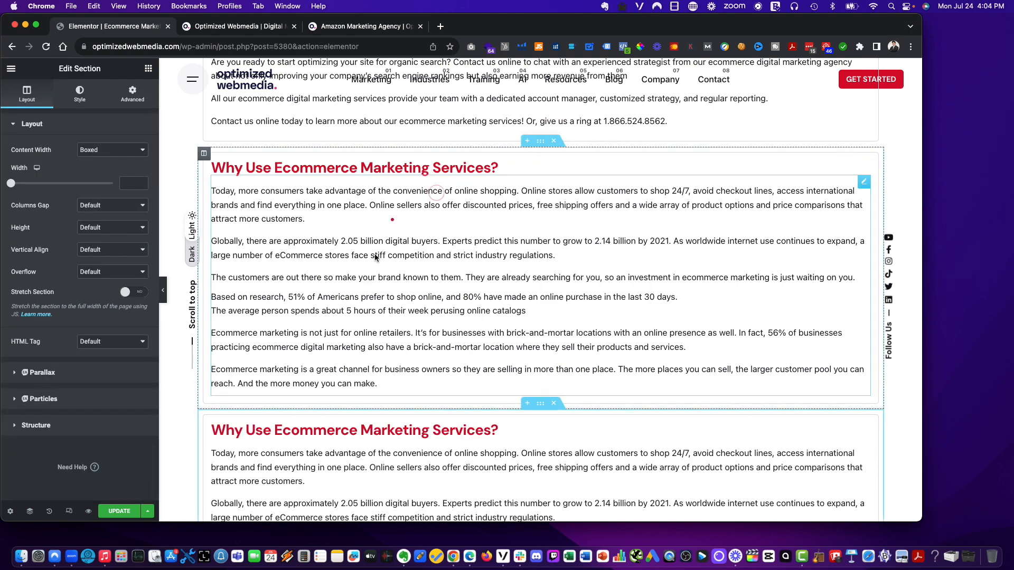
- Retitle the duplicated section's heading as 'Increasing eCommerce Marketing Challenges Temper Growth Opportunities'
{"action": "left_click", "coordinate": [330, 437]}
{"action": "type", "text": "Increasing eCommerce Marketing Challenges Temper Growth Opportunities eCommerce online marketing is growing at an unprecedented rate. With the rise of artific"}
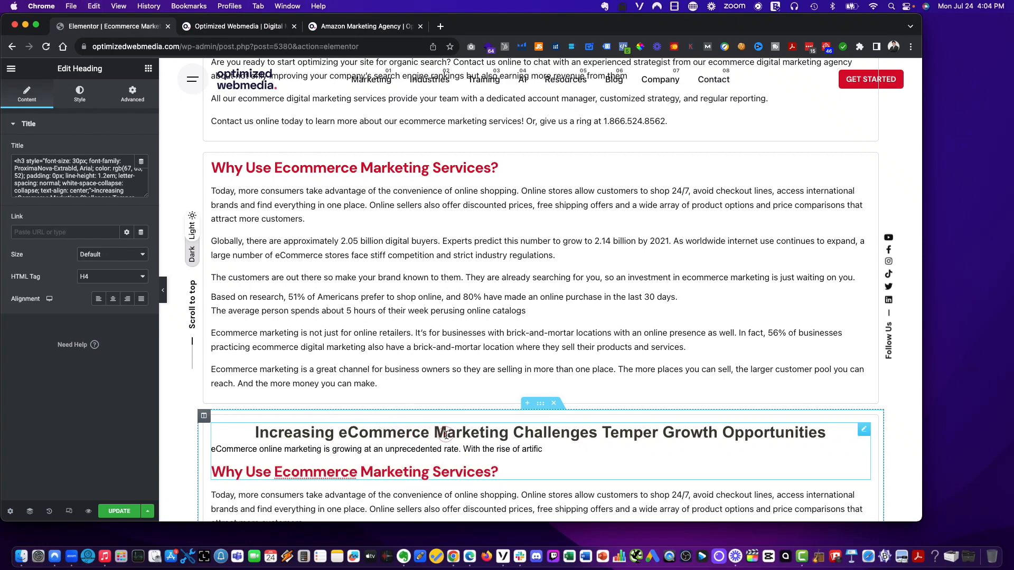
{"action": "left_click", "coordinate": [95, 188]}
{"action": "key", "text": "super+a"}
{"action": "type", "text": "Increasing eCommerce Marketing Challenges Temper Growth Opportunities eCommerce online marketing is growing at an unprecedented rate. With the rise of artific"}
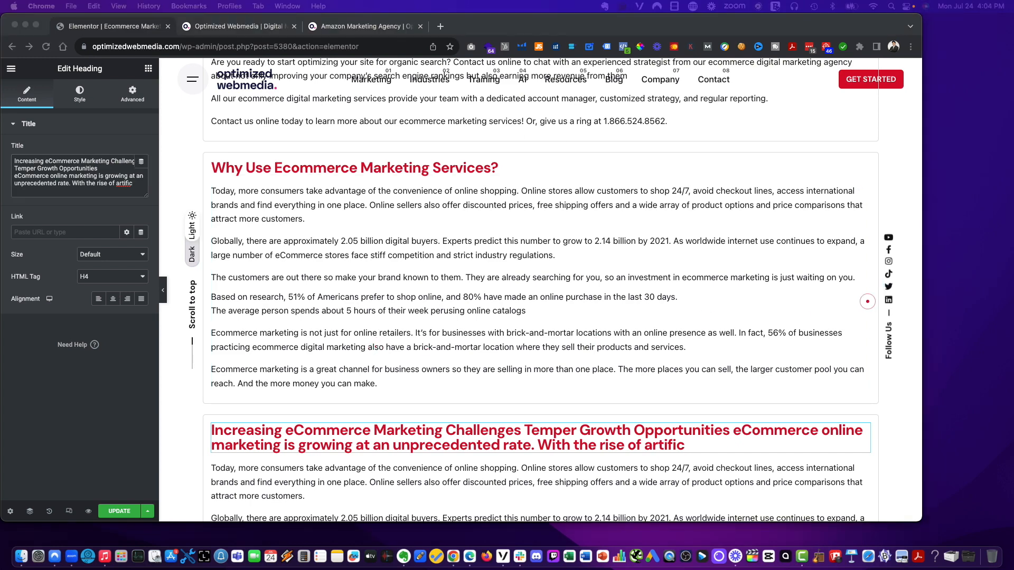
{"action": "left_click", "coordinate": [81, 174]}
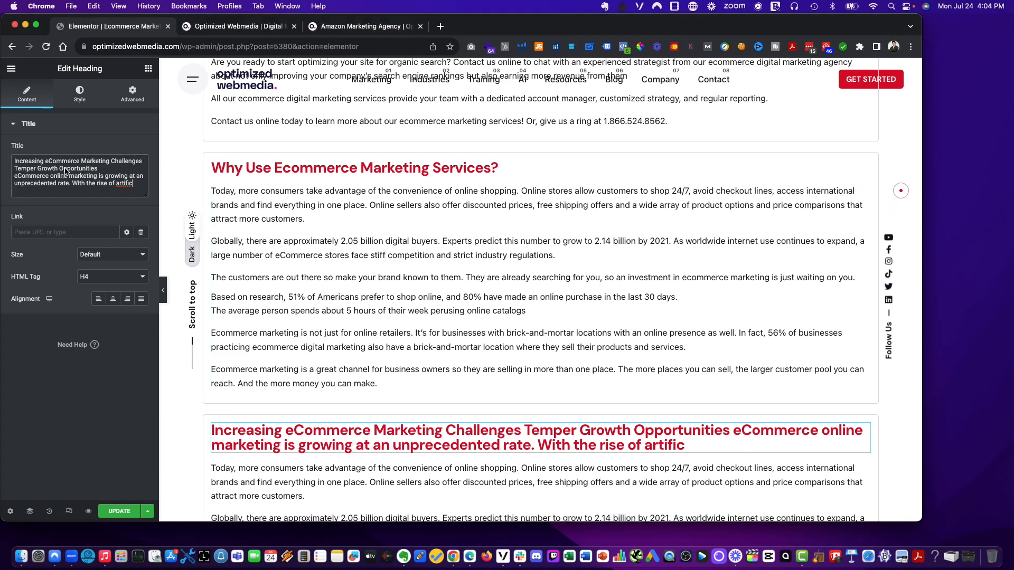
{"action": "key", "text": "super+a"}
{"action": "type", "text": "Increasing eCommerce Marketing Challenges Temper Growth Opportunities"}
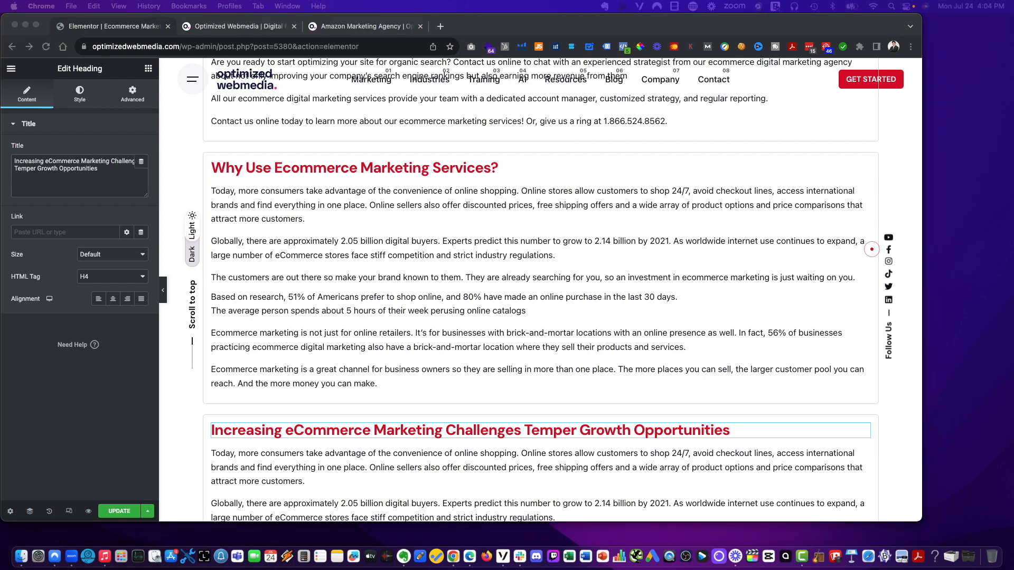
- Replace the duplicated section's body text with the paragraphs on growing eCommerce marketing challenges
{"action": "scroll", "coordinate": [854, 359], "scroll_direction": "down", "scroll_amount": 5}
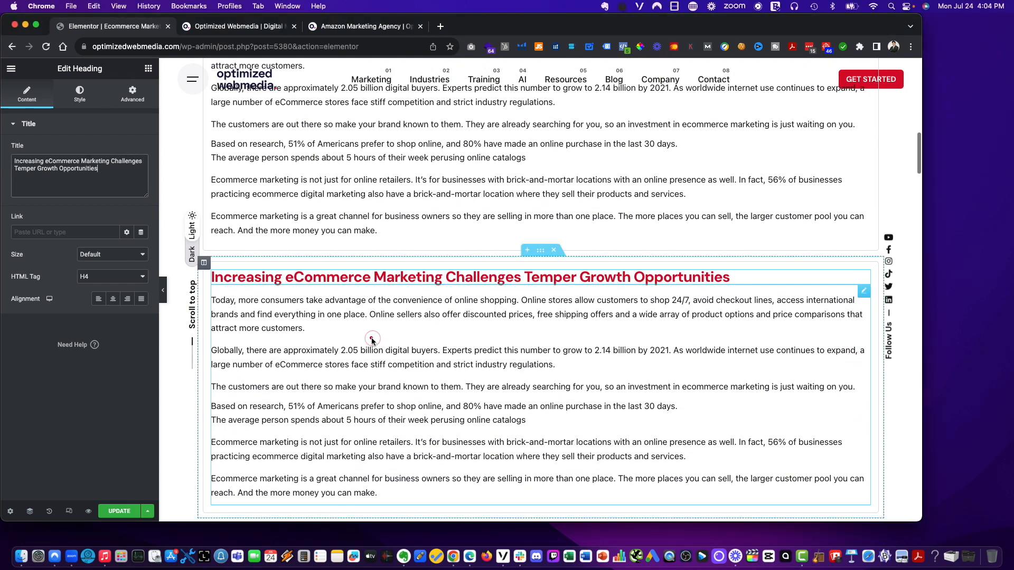
{"action": "left_click", "coordinate": [64, 332]}
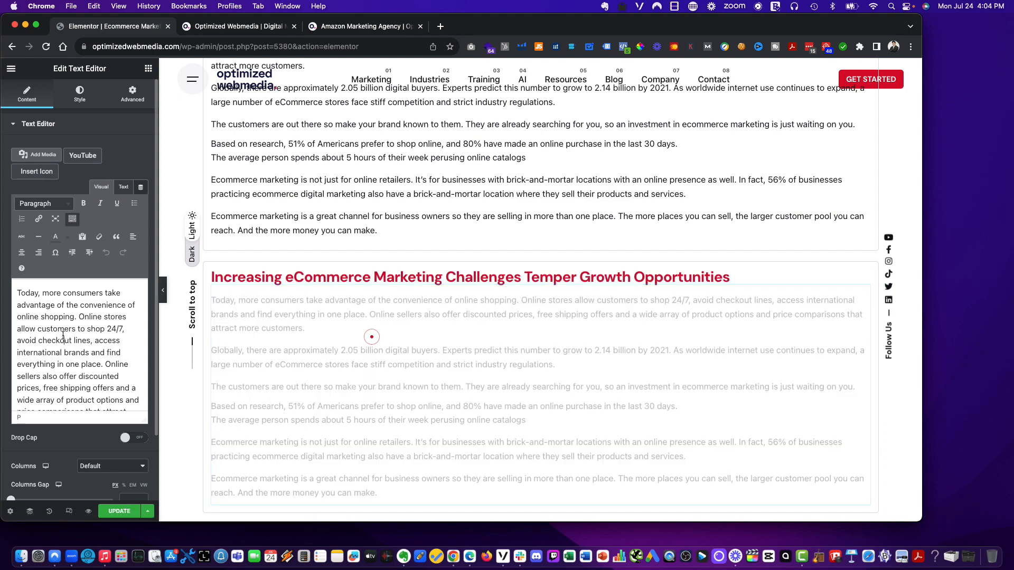
{"action": "key", "text": "super+a"}
{"action": "key", "text": "super+shift+v"}
{"action": "mouse_move", "coordinate": [98, 350]}
{"action": "left_click", "coordinate": [235, 347]}
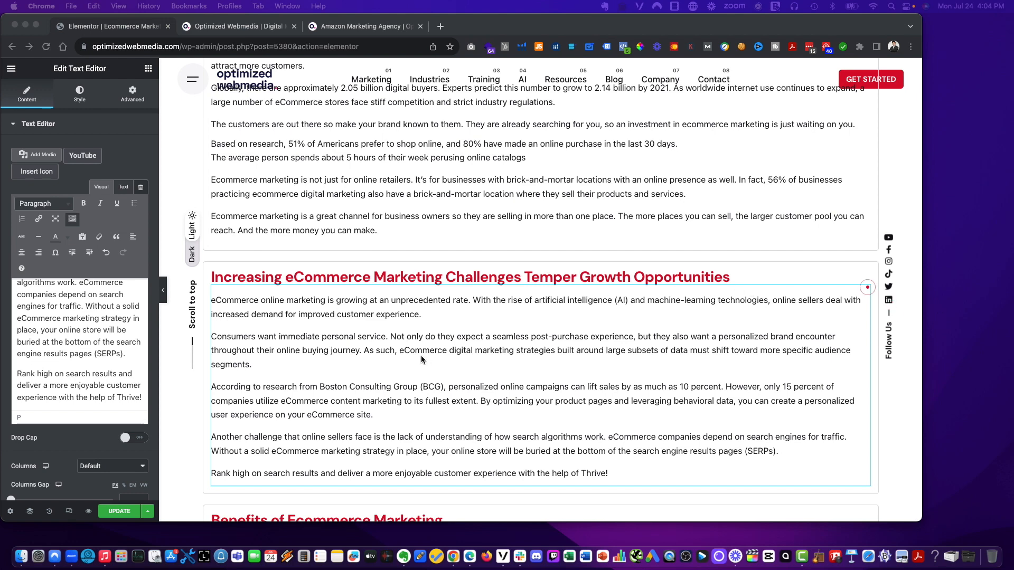
- Delete the extra copy of the 'Increasing eCommerce Marketing Challenges Temper Growth Opportunities' heading
{"action": "scroll", "coordinate": [420, 356], "scroll_direction": "down", "scroll_amount": 3}
{"action": "right_click", "coordinate": [495, 173]}
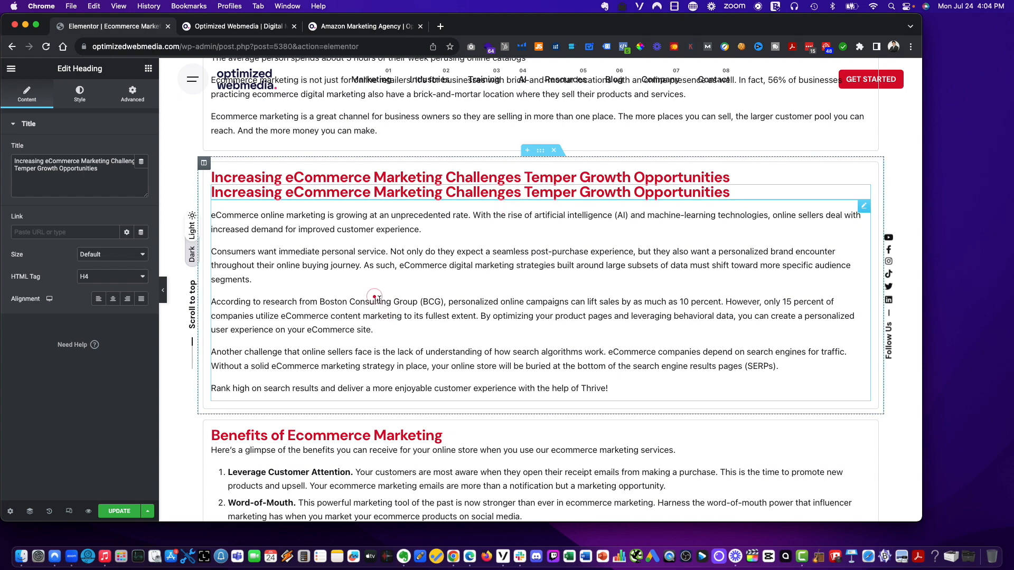
{"action": "key", "text": "Delete"}
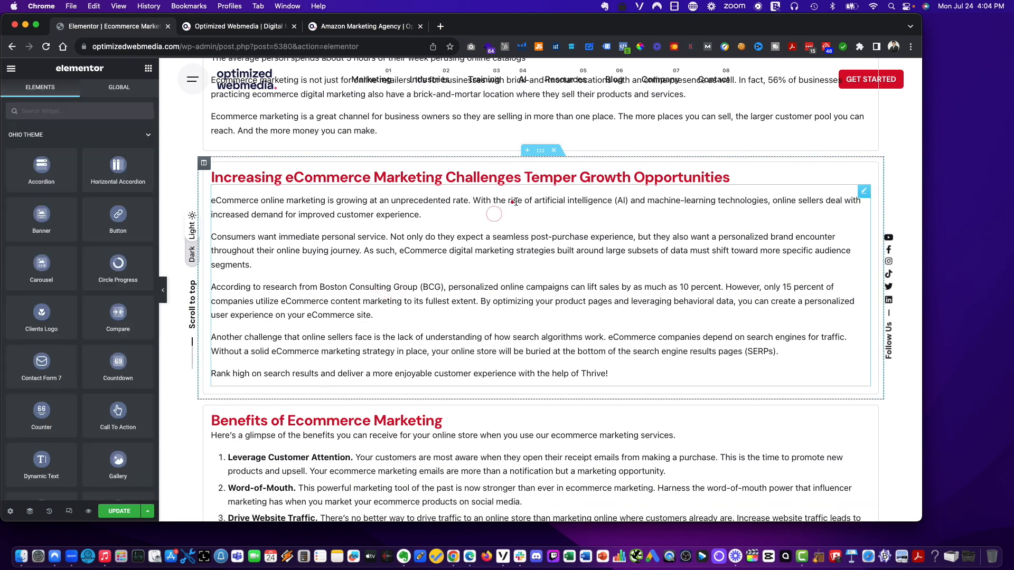
- Duplicate the 'Increasing eCommerce Marketing Challenges Temper Growth Opportunities' section and retitle the copy's heading 'Create a Winning eCommerce Marketing Campaign and Turn First-Time Buyers into Repeat Customers'
{"action": "right_click", "coordinate": [538, 148]}
{"action": "left_click", "coordinate": [548, 173]}
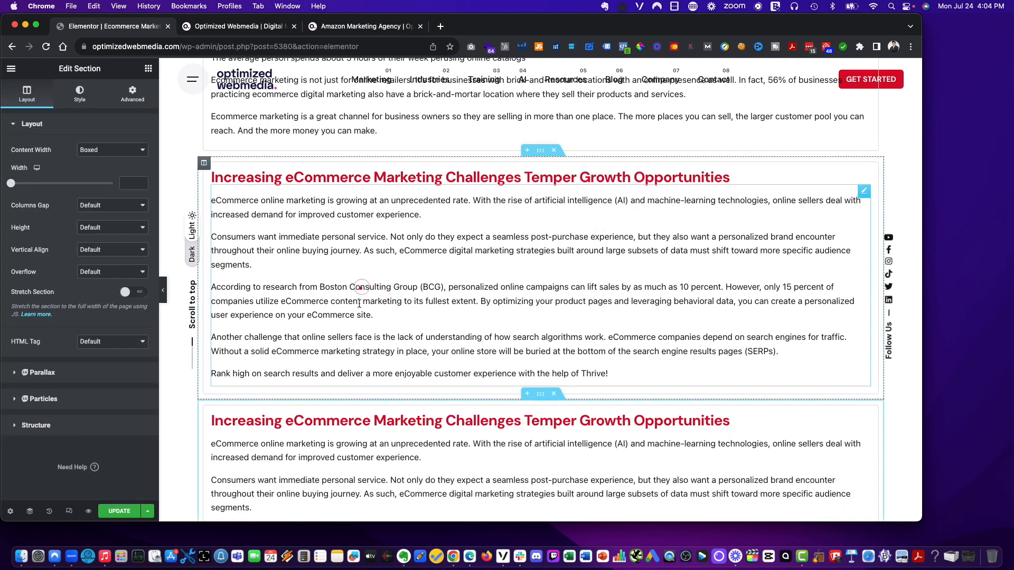
{"action": "left_click", "coordinate": [457, 420]}
{"action": "left_click", "coordinate": [92, 168]}
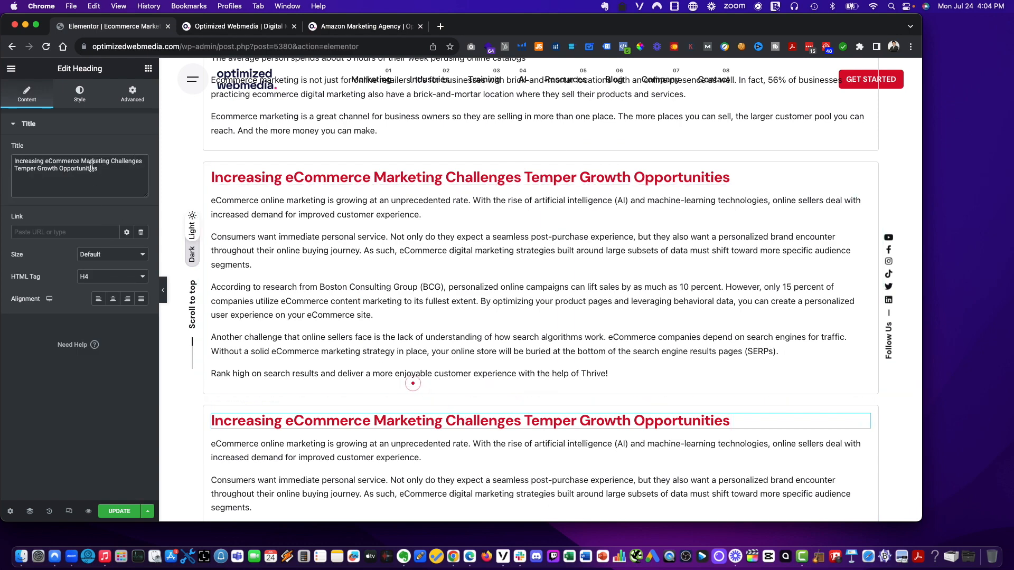
{"action": "key", "text": "super+a"}
{"action": "type", "text": "Create a Winning eCommerce Marketing Campaign and Turn First-Time Buyers into Repeat Customers"}
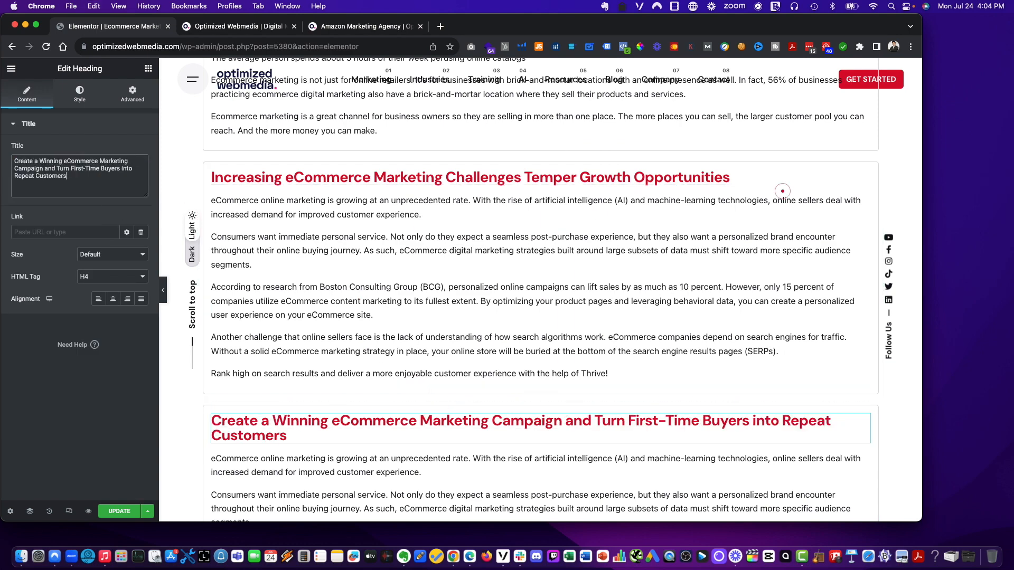
{"action": "key", "text": "super+Tab"}
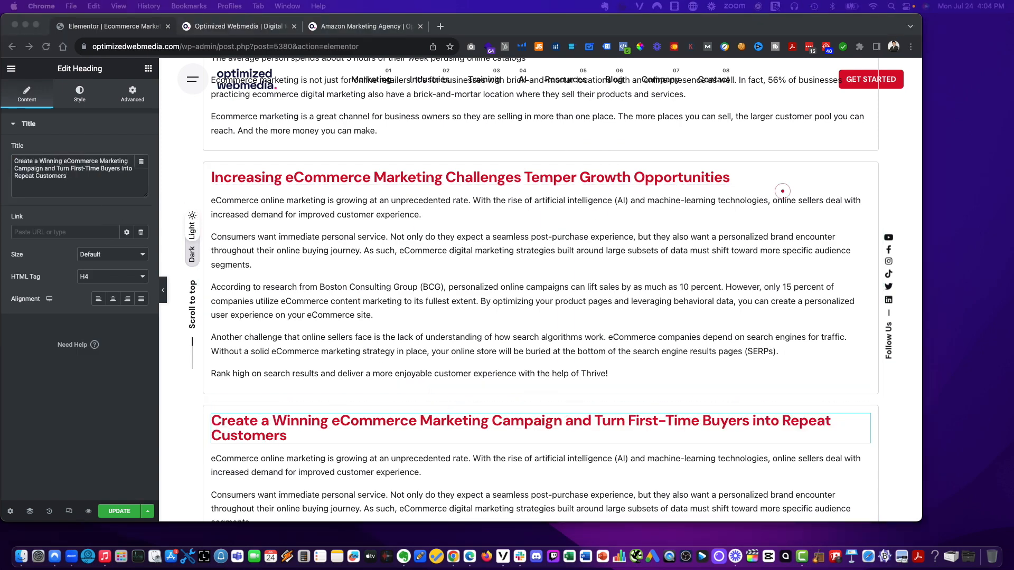
- Replace the new section's body text with the paragraph beginning 'Online sellers who fail to promote and animate their products'
{"action": "scroll", "coordinate": [460, 319], "scroll_direction": "up", "scroll_amount": 3}
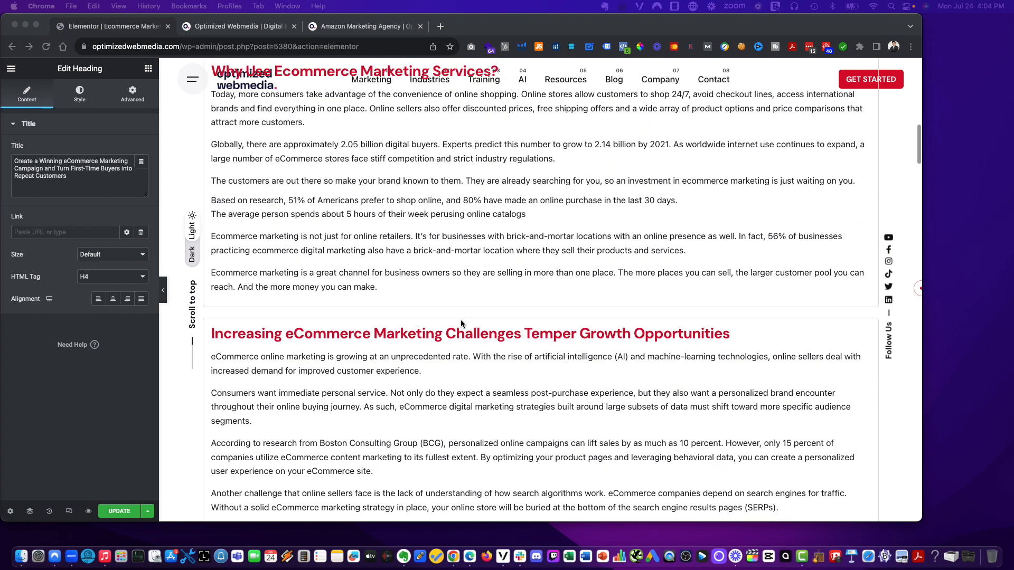
{"action": "scroll", "coordinate": [460, 320], "scroll_direction": "down", "scroll_amount": 6}
{"action": "left_click", "coordinate": [458, 321]}
{"action": "left_click", "coordinate": [64, 302]}
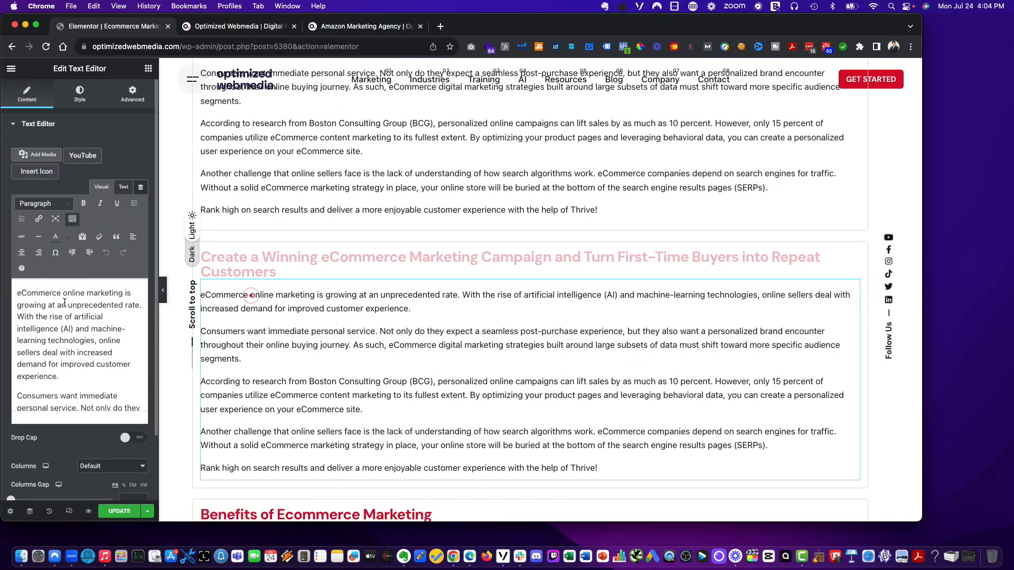
{"action": "key", "text": "super+a"}
{"action": "key", "text": "super+shift+v"}
{"action": "mouse_move", "coordinate": [87, 318]}
{"action": "left_click", "coordinate": [189, 320]}
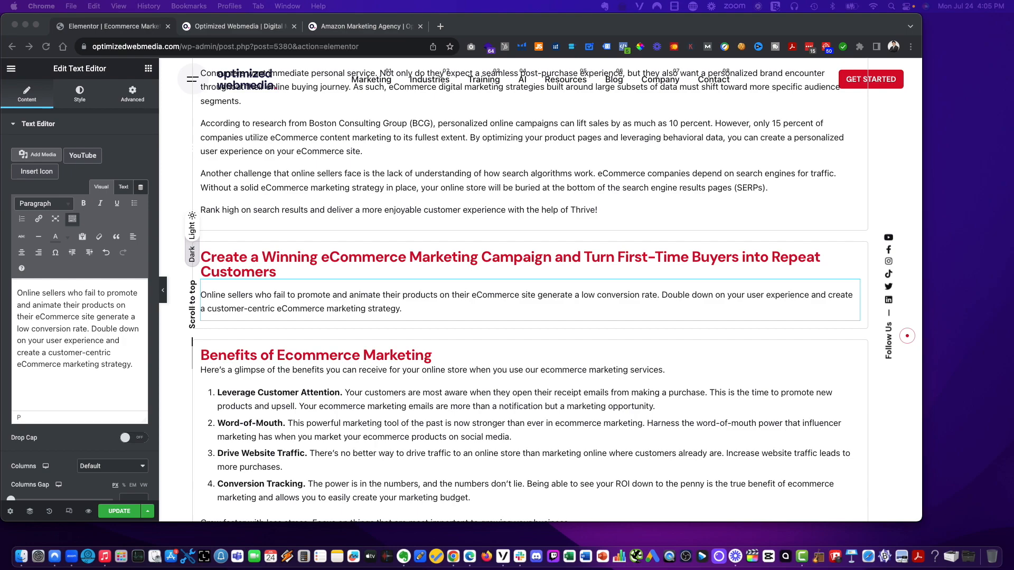
- Review the page's sections from the top down to the new section
{"action": "scroll", "coordinate": [329, 297], "scroll_direction": "down", "scroll_amount": 15}
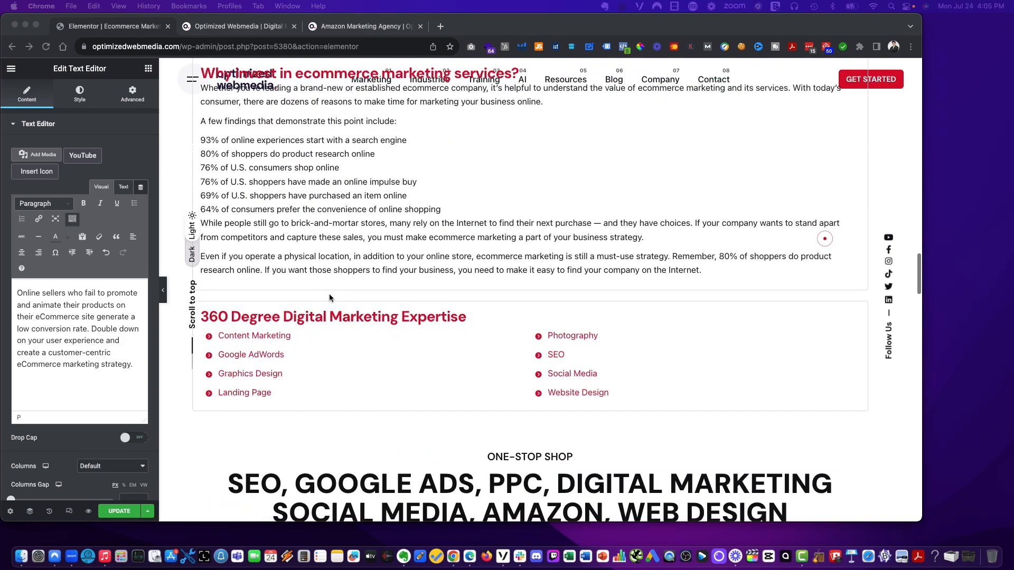
{"action": "scroll", "coordinate": [330, 293], "scroll_direction": "up", "scroll_amount": 5}
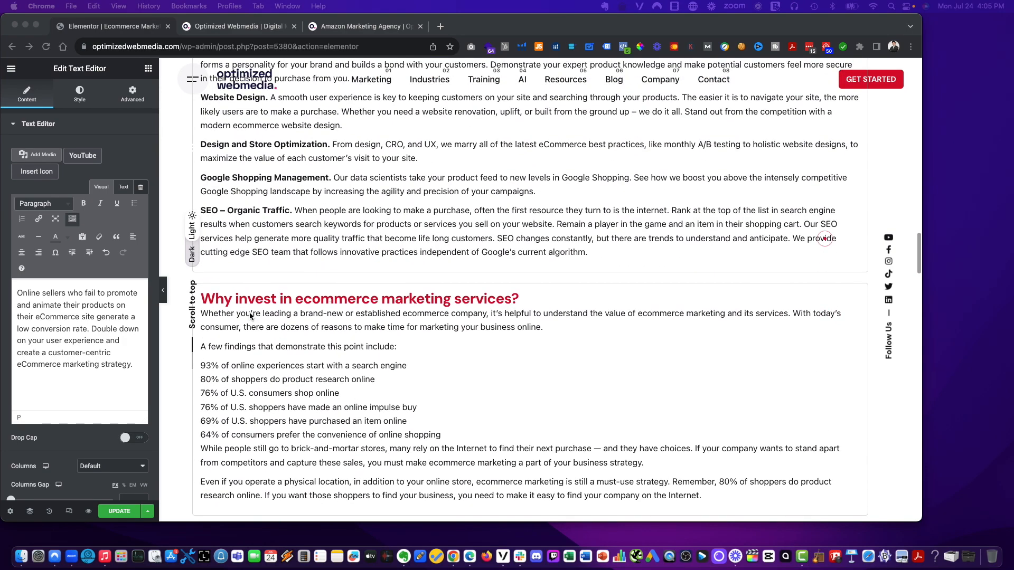
{"action": "scroll", "coordinate": [329, 327], "scroll_direction": "up", "scroll_amount": 5}
{"action": "scroll", "coordinate": [328, 321], "scroll_direction": "up", "scroll_amount": 10}
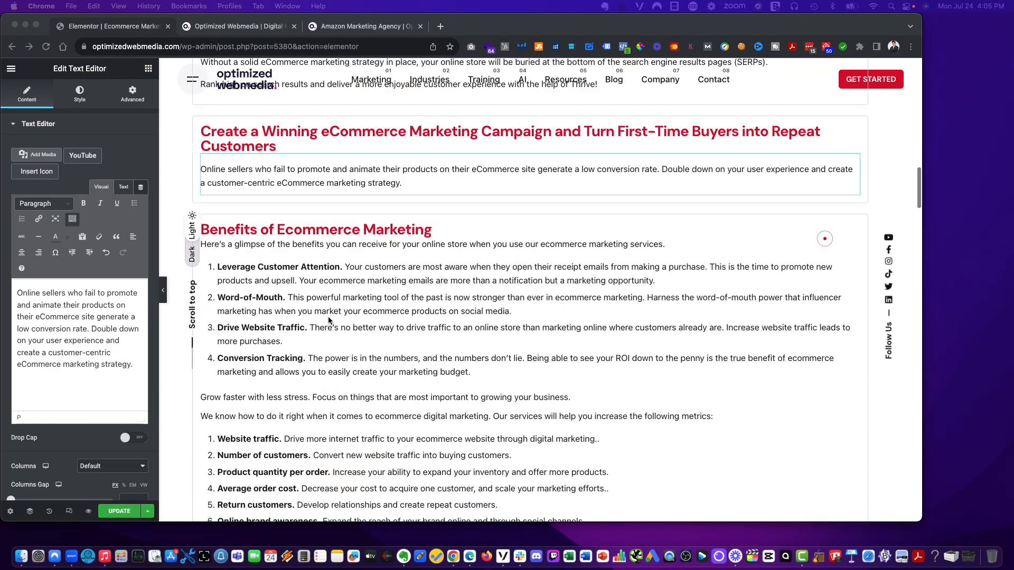
{"action": "scroll", "coordinate": [269, 270], "scroll_direction": "up", "scroll_amount": 5}
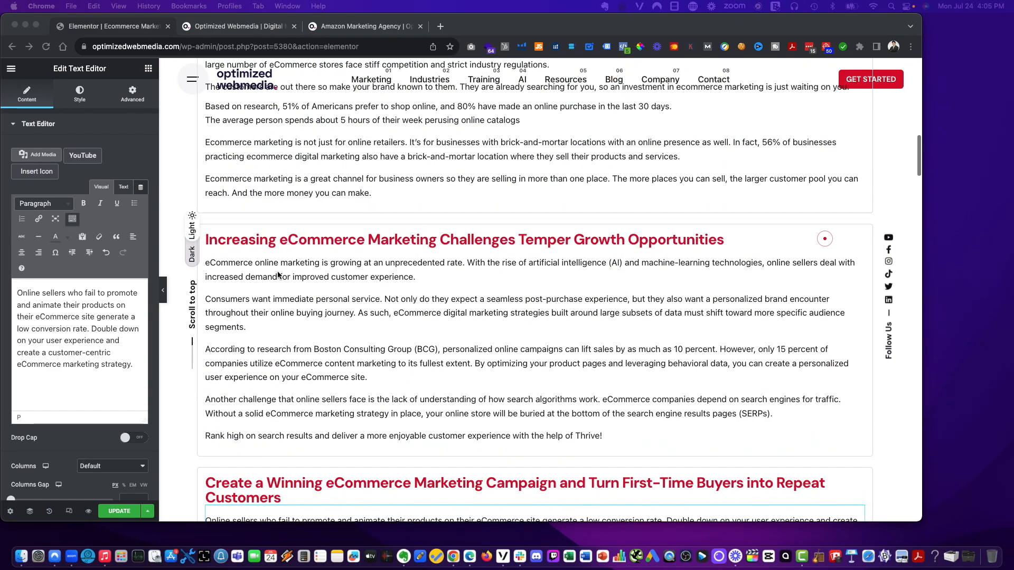
{"action": "scroll", "coordinate": [326, 332], "scroll_direction": "down", "scroll_amount": 3}
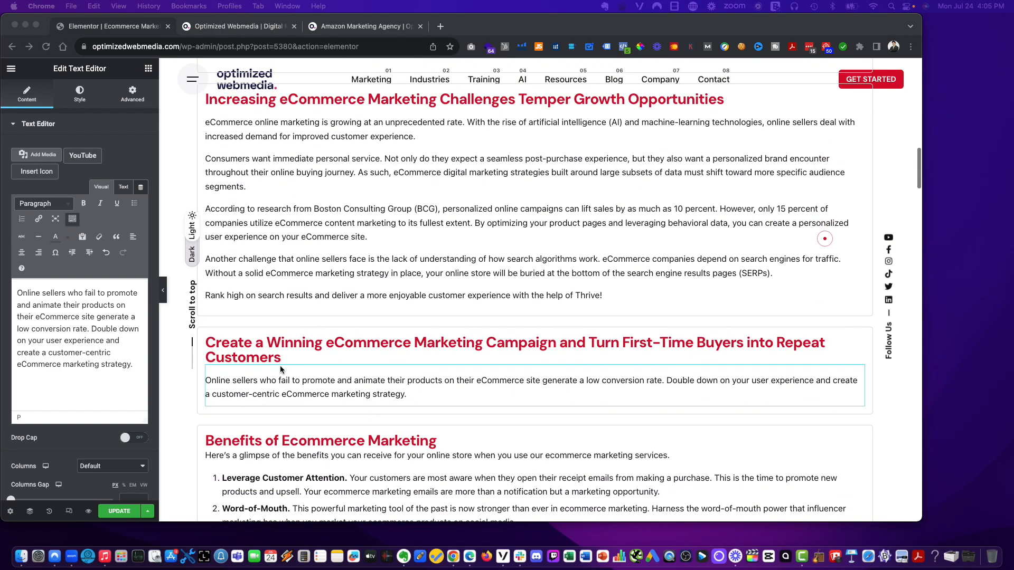
{"action": "scroll", "coordinate": [206, 376], "scroll_direction": "left", "scroll_amount": 1}
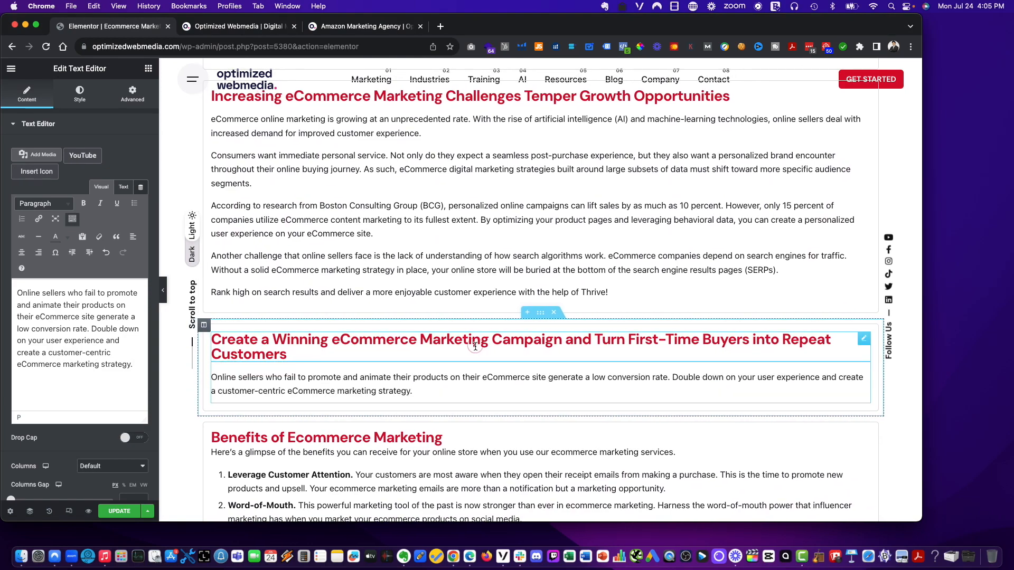
{"action": "scroll", "coordinate": [475, 343], "scroll_direction": "up", "scroll_amount": 8}
{"action": "scroll", "coordinate": [475, 344], "scroll_direction": "up", "scroll_amount": 12}
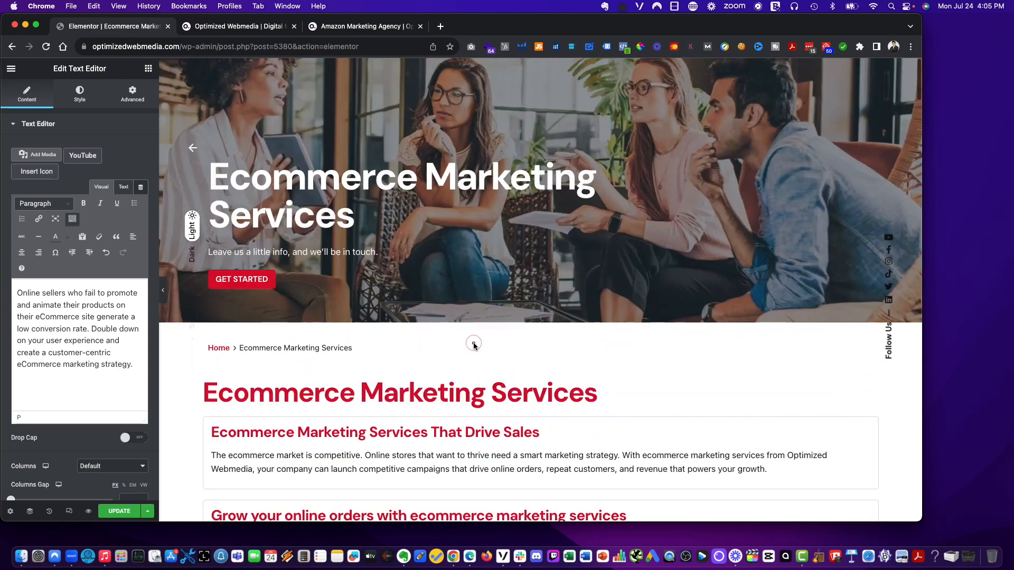
{"action": "scroll", "coordinate": [475, 342], "scroll_direction": "down", "scroll_amount": 20}
{"action": "left_click", "coordinate": [212, 228]}
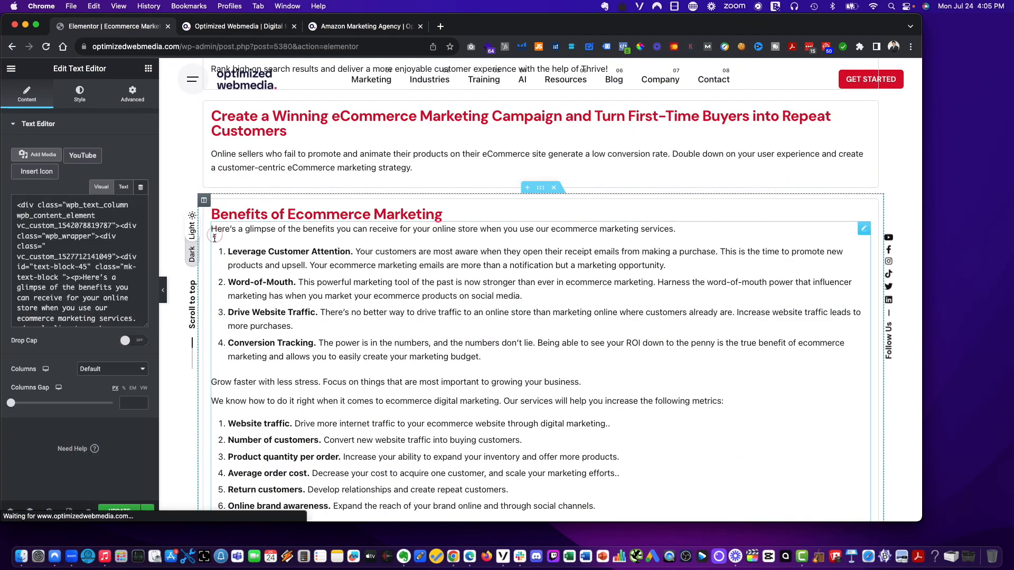
{"action": "key", "text": "Return"}
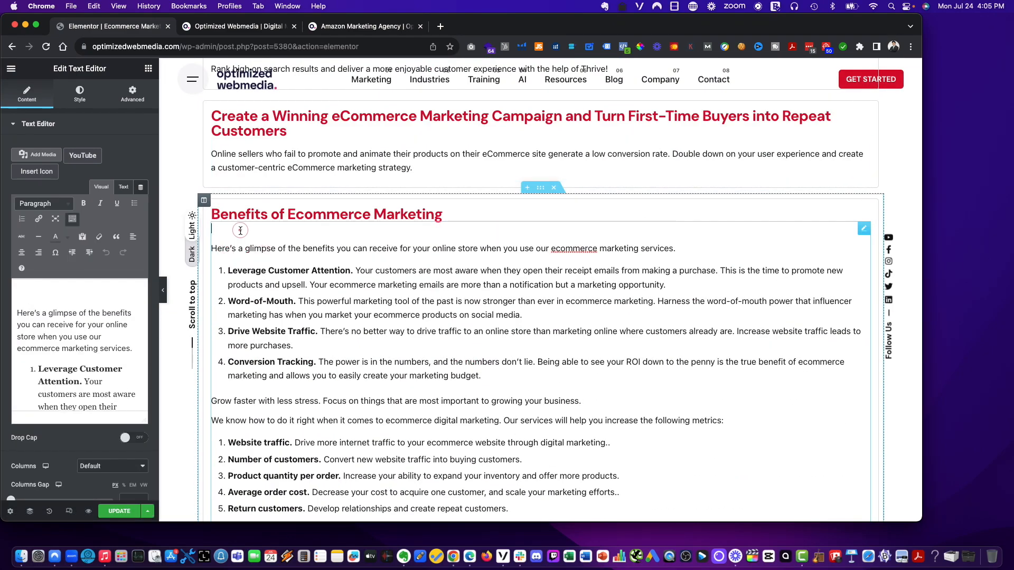
{"action": "key", "text": "BackSpace"}
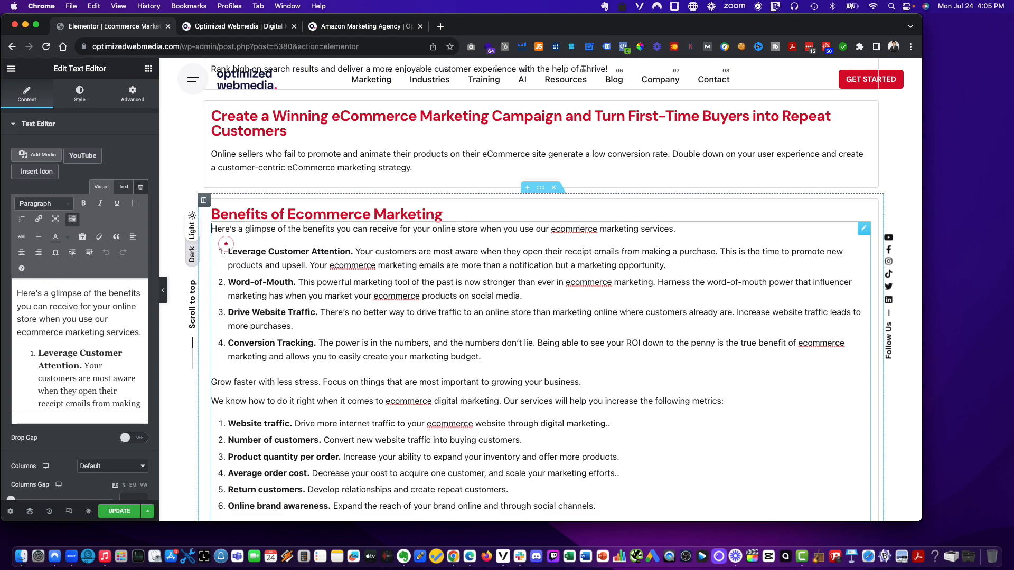
{"action": "key", "text": "Return"}
{"action": "key", "text": "BackSpace"}
- Duplicate the '360 Degree Digital Marketing Expertise' section and move the copy below the 'Ecommerce Marketing Services That Drive Sales' section
{"action": "scroll", "coordinate": [570, 310], "scroll_direction": "down", "scroll_amount": 15}
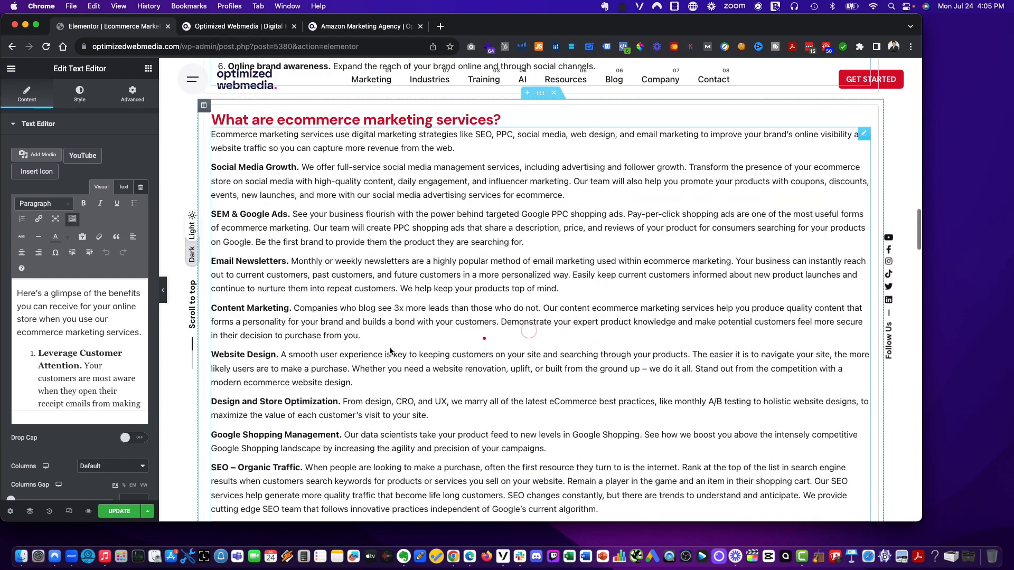
{"action": "scroll", "coordinate": [361, 342], "scroll_direction": "down", "scroll_amount": 8}
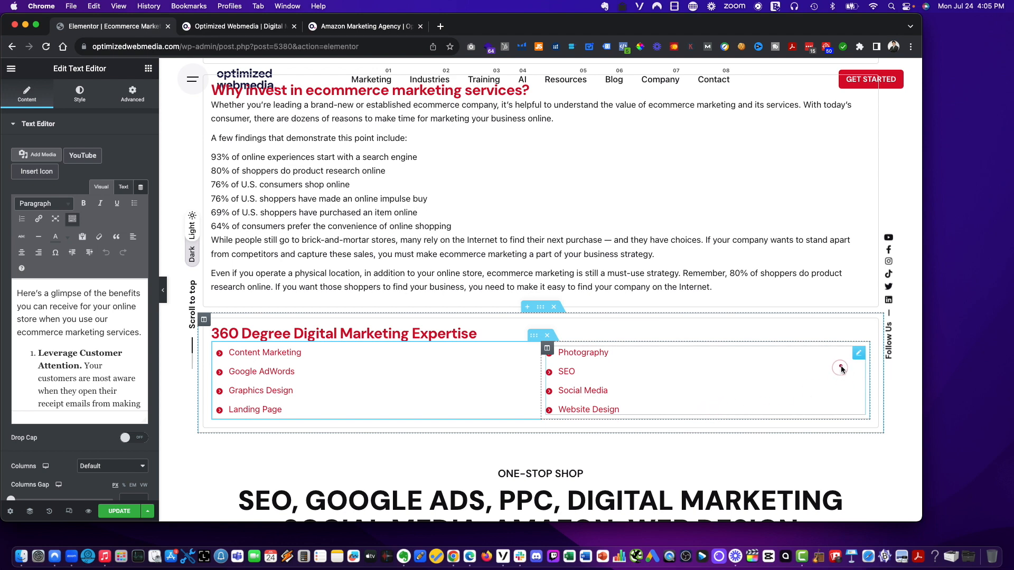
{"action": "scroll", "coordinate": [855, 220], "scroll_direction": "up", "scroll_amount": 10}
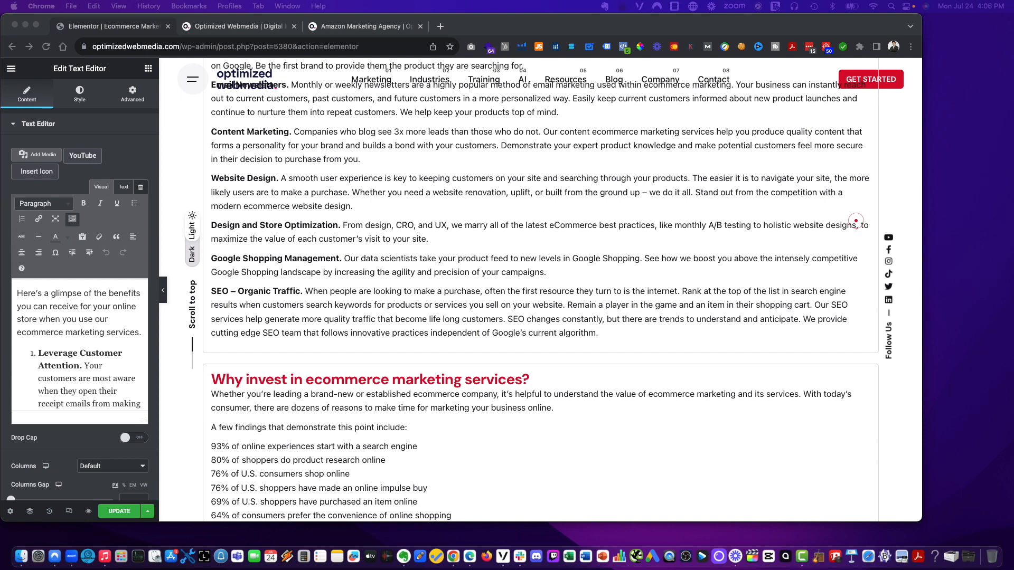
{"action": "scroll", "coordinate": [451, 318], "scroll_direction": "up", "scroll_amount": 20}
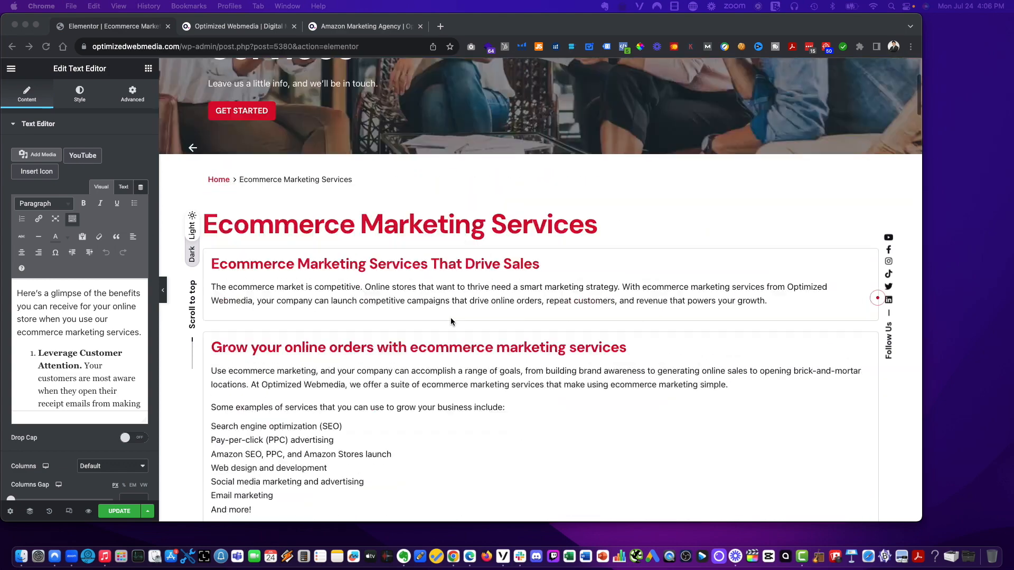
{"action": "scroll", "coordinate": [451, 318], "scroll_direction": "down", "scroll_amount": 3}
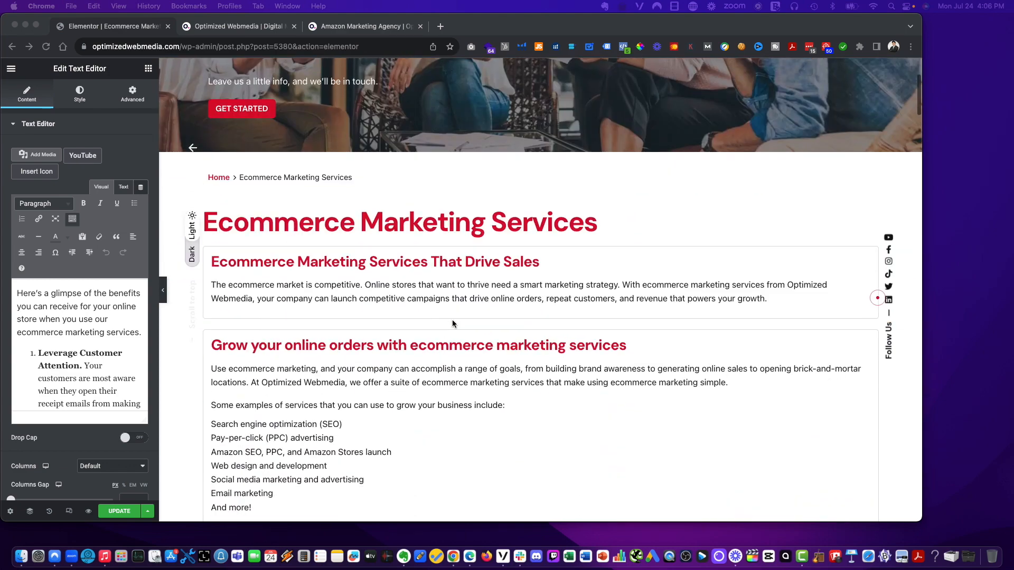
{"action": "left_click", "coordinate": [766, 299]}
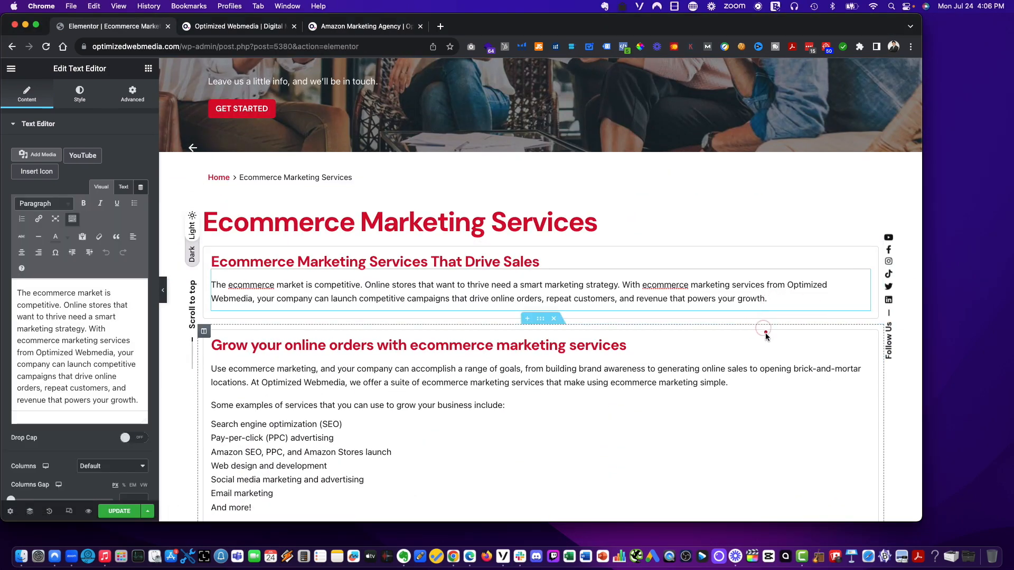
{"action": "scroll", "coordinate": [760, 338], "scroll_direction": "down", "scroll_amount": 10}
{"action": "scroll", "coordinate": [752, 355], "scroll_direction": "down", "scroll_amount": 15}
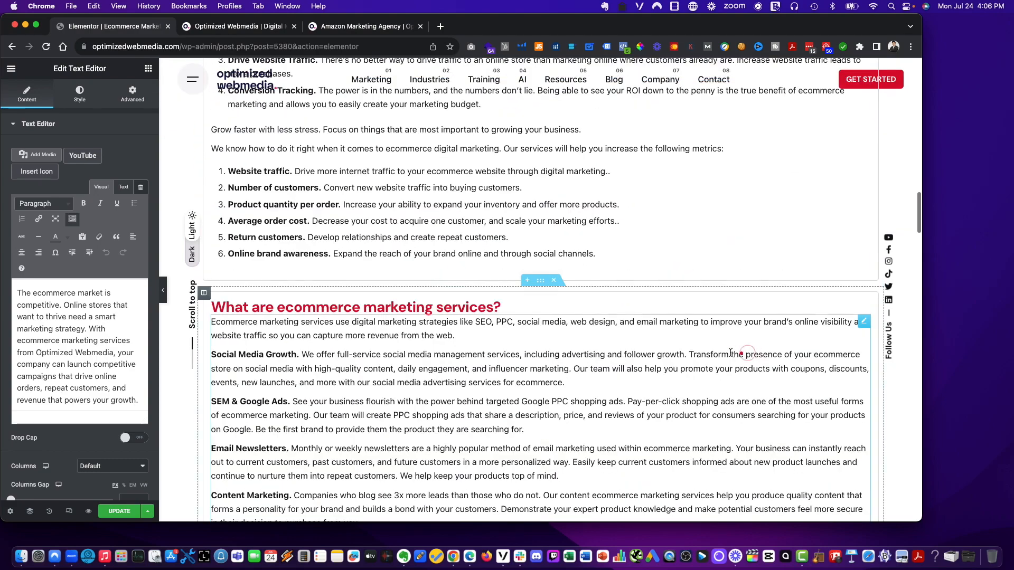
{"action": "scroll", "coordinate": [707, 347], "scroll_direction": "down", "scroll_amount": 2}
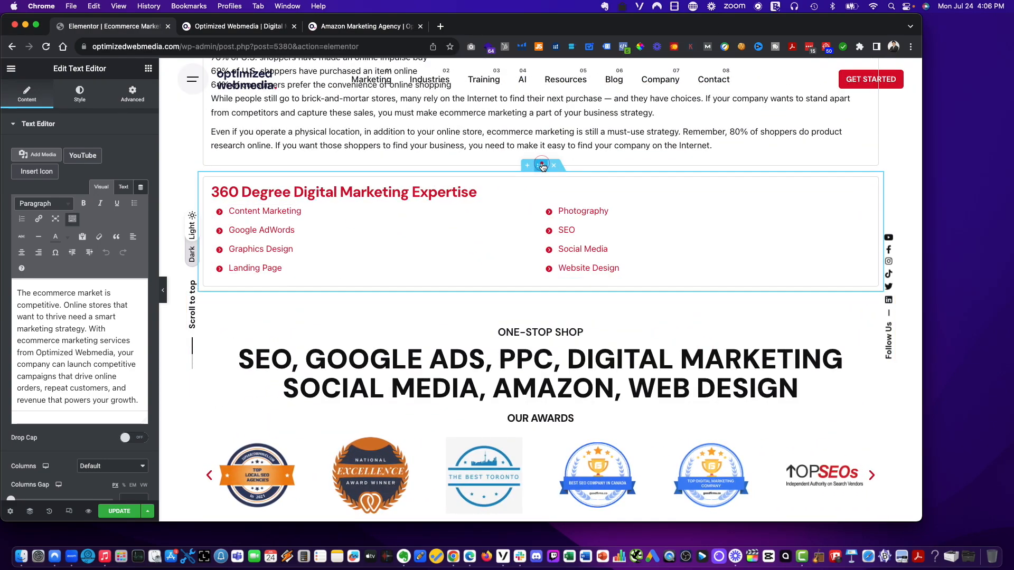
{"action": "right_click", "coordinate": [542, 166]}
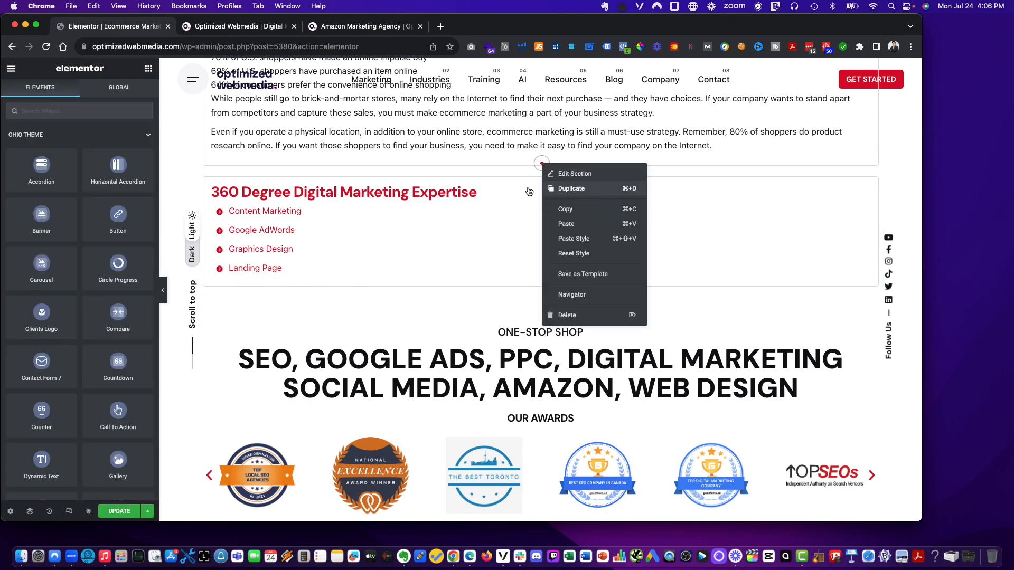
{"action": "left_click", "coordinate": [560, 188]}
{"action": "left_click_drag", "start_coordinate": [538, 286], "coordinate": [482, 405]}
{"action": "left_click_drag", "start_coordinate": [423, 414], "coordinate": [423, 414]}
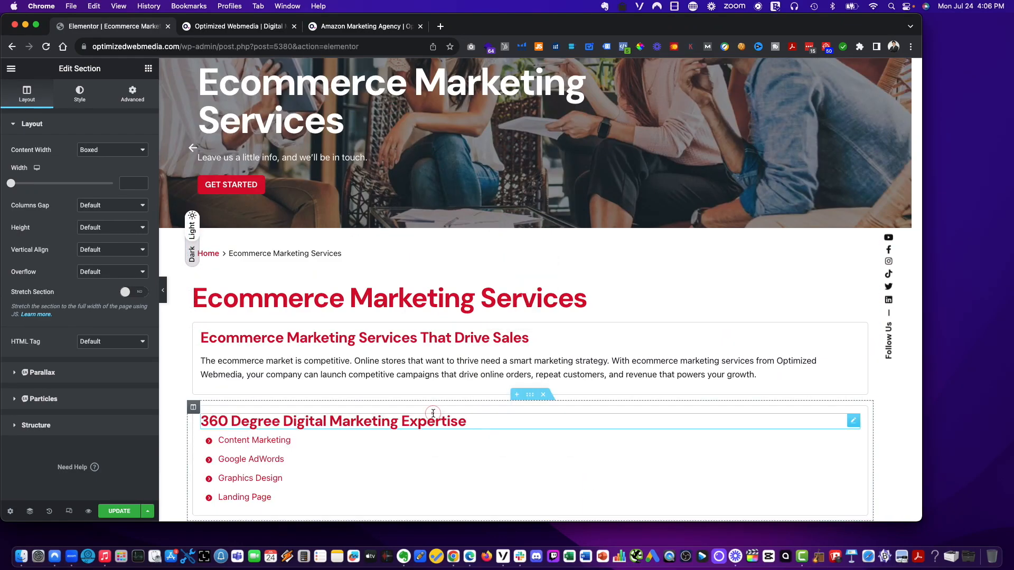
- Retitle the moved section's heading as 'All the ecommerce marketing services you need in one place'
{"action": "scroll", "coordinate": [902, 179], "scroll_direction": "down", "scroll_amount": 3}
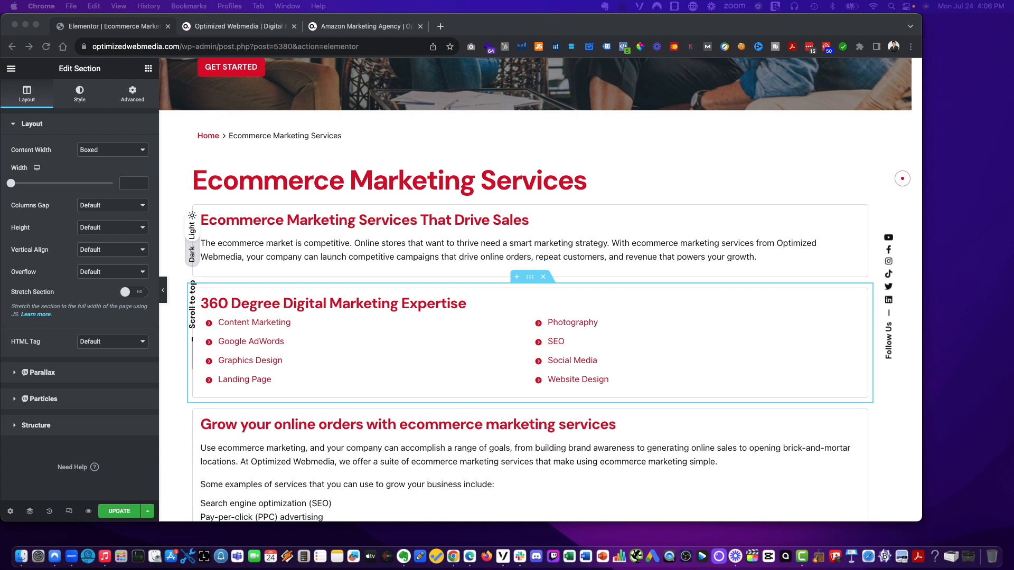
{"action": "left_click", "coordinate": [393, 307]}
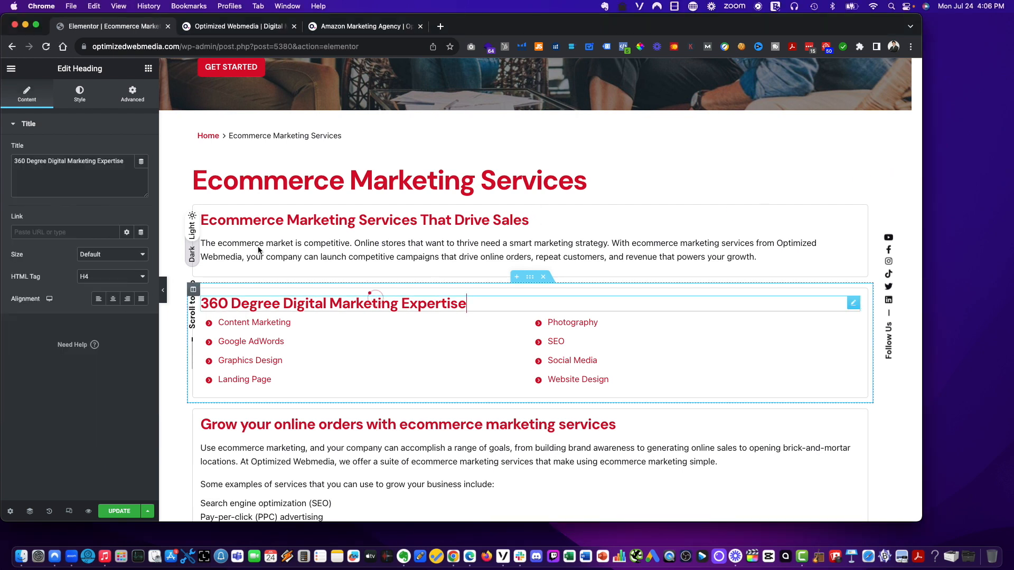
{"action": "triple_click", "coordinate": [101, 167]}
{"action": "type", "text": "All the ecommerce marketing services you need in one place"}
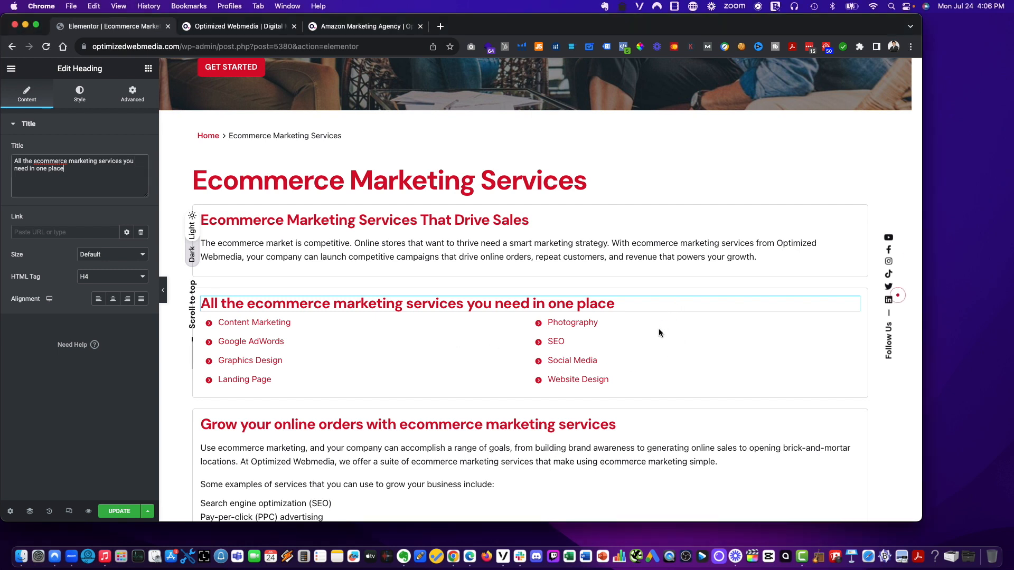
{"action": "left_click", "coordinate": [303, 347]}
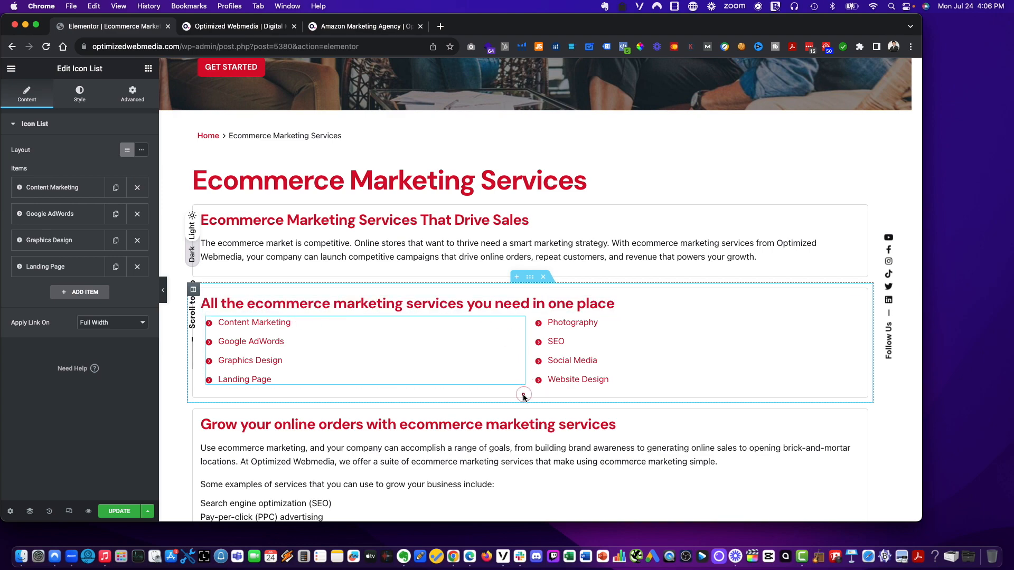
- Duplicate the paragraph in the 'Create a Winning eCommerce Marketing Campaign' section
{"action": "scroll", "coordinate": [498, 458], "scroll_direction": "down", "scroll_amount": 3}
{"action": "scroll", "coordinate": [498, 459], "scroll_direction": "down", "scroll_amount": 15}
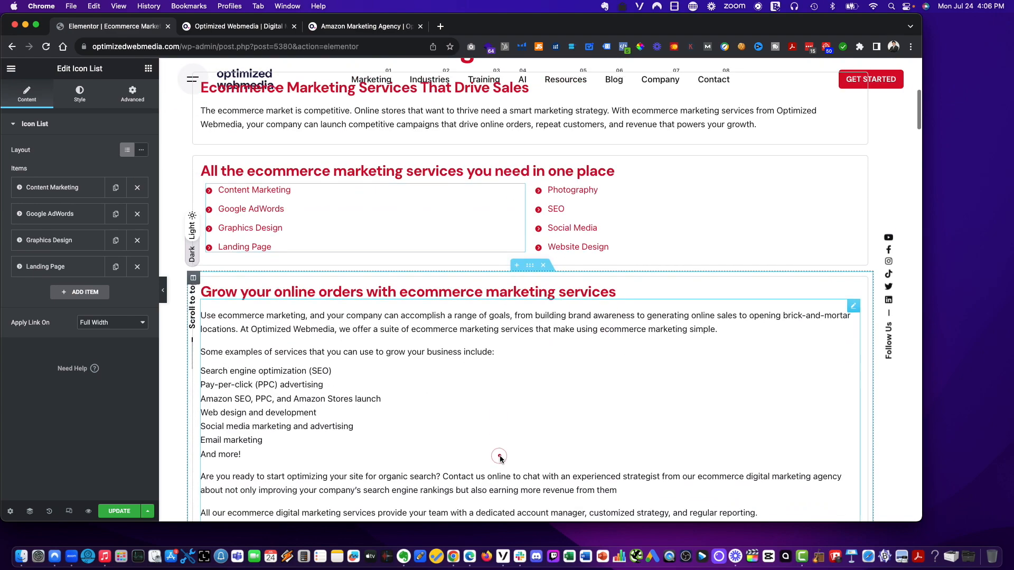
{"action": "scroll", "coordinate": [502, 460], "scroll_direction": "down", "scroll_amount": 10}
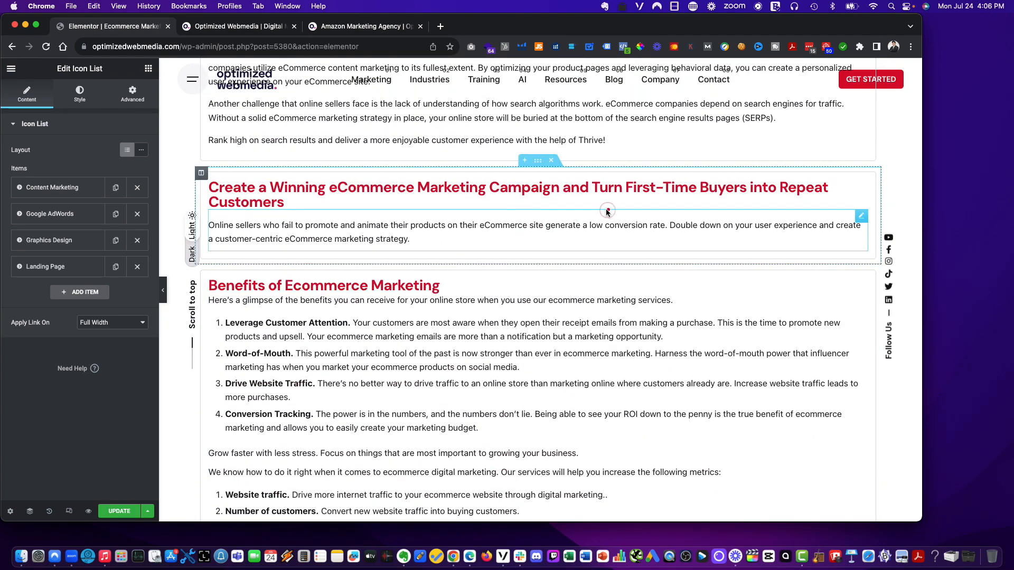
{"action": "left_click", "coordinate": [549, 219]}
{"action": "right_click", "coordinate": [510, 216]}
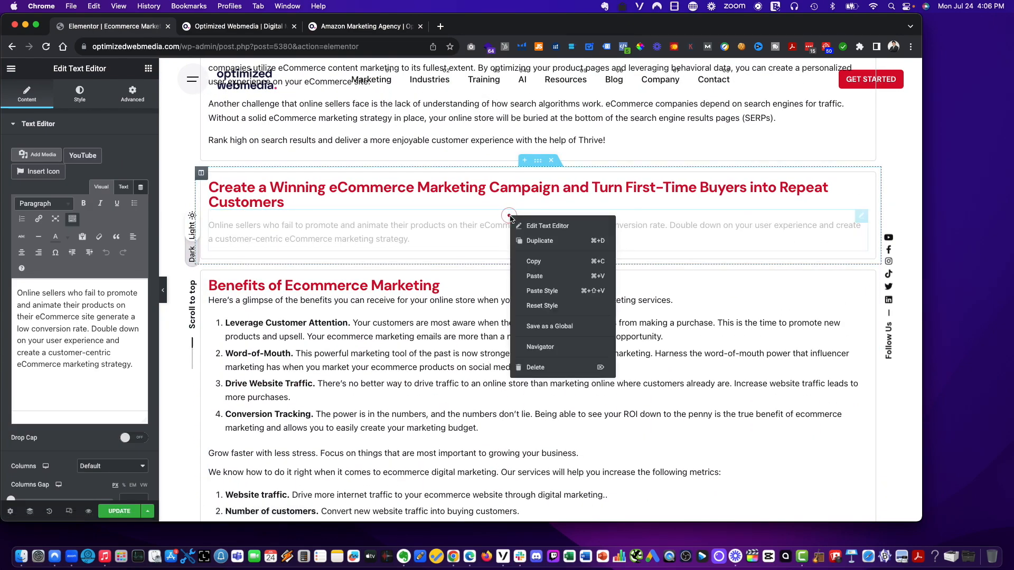
{"action": "left_click", "coordinate": [535, 241]}
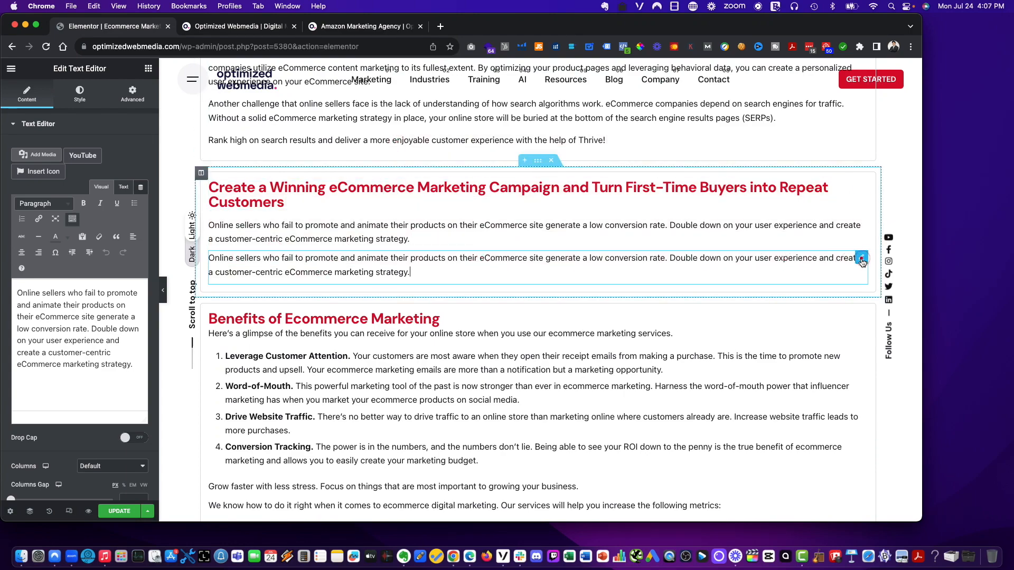
- Move the duplicated paragraph into the new section, placing it between the heading and the two service lists
{"action": "left_click_drag", "start_coordinate": [862, 258], "coordinate": [478, 228]}
{"action": "scroll", "coordinate": [720, 176], "scroll_direction": "up", "scroll_amount": 10}
{"action": "scroll", "coordinate": [704, 180], "scroll_direction": "up", "scroll_amount": 6}
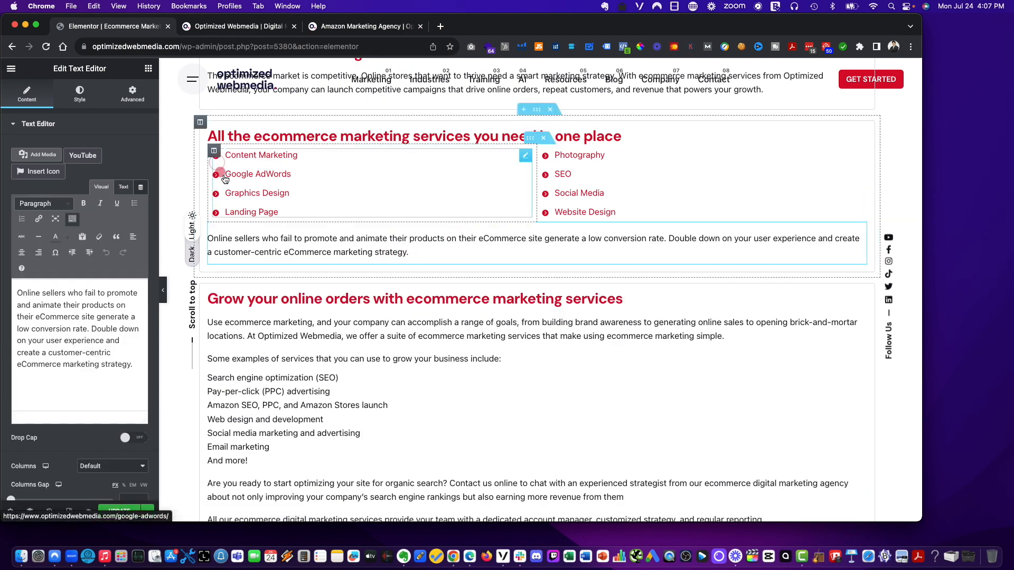
{"action": "left_click", "coordinate": [215, 151]}
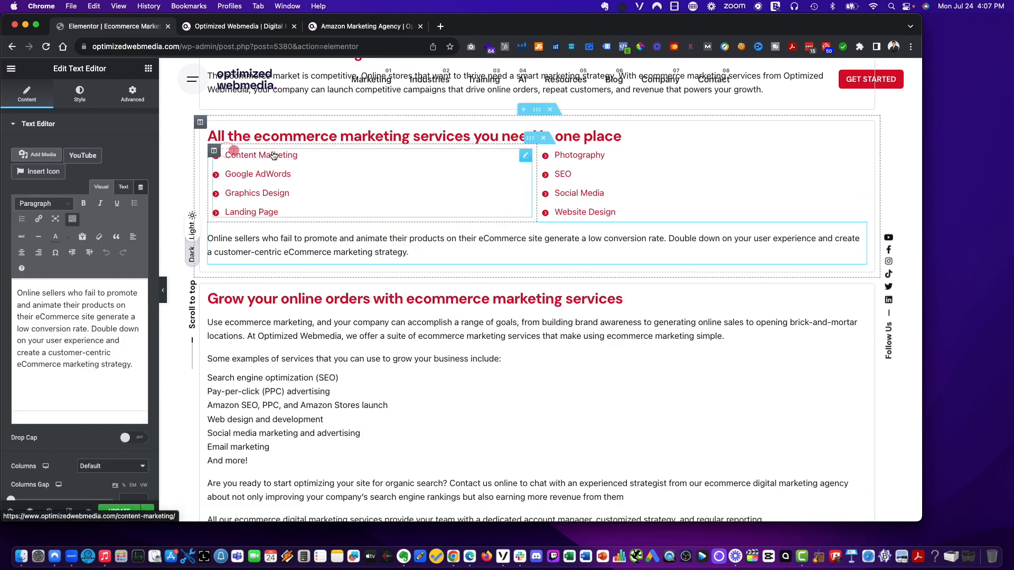
{"action": "left_click_drag", "start_coordinate": [535, 139], "coordinate": [534, 177]}
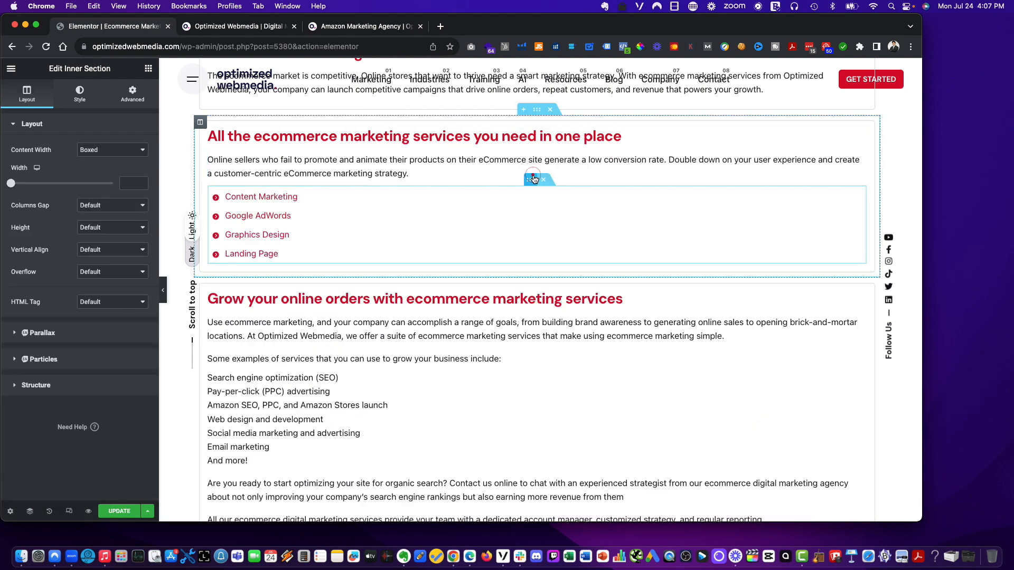
- Replace the moved paragraph with the 'As a full-service ecommerce marketing agency, we provide all the marketing services you need…' text
{"action": "left_click", "coordinate": [362, 165]}
{"action": "left_click", "coordinate": [78, 302]}
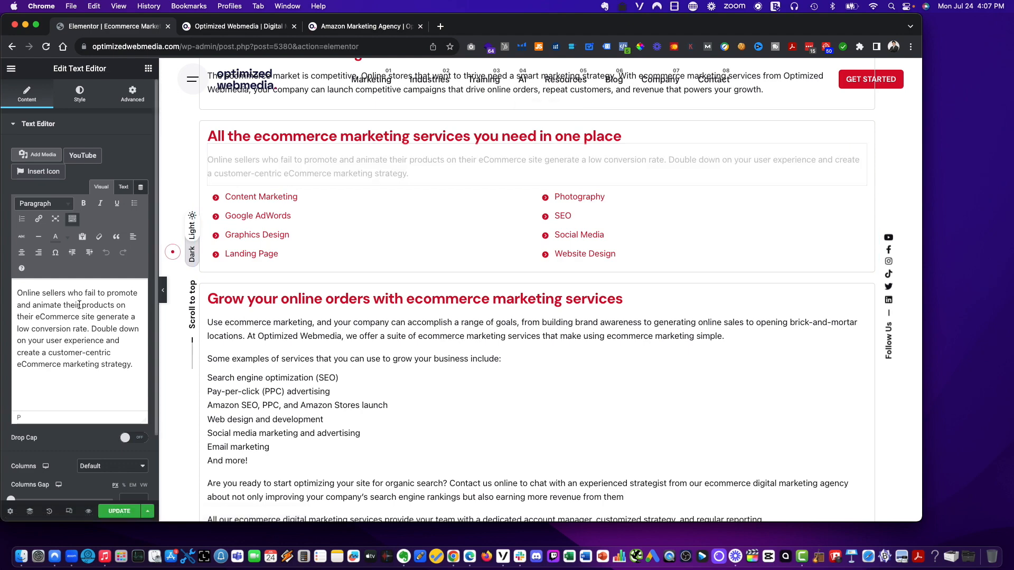
{"action": "key", "text": "super+a"}
{"action": "key", "text": "super+shift+v"}
{"action": "mouse_move", "coordinate": [104, 324]}
{"action": "left_click", "coordinate": [177, 320]}
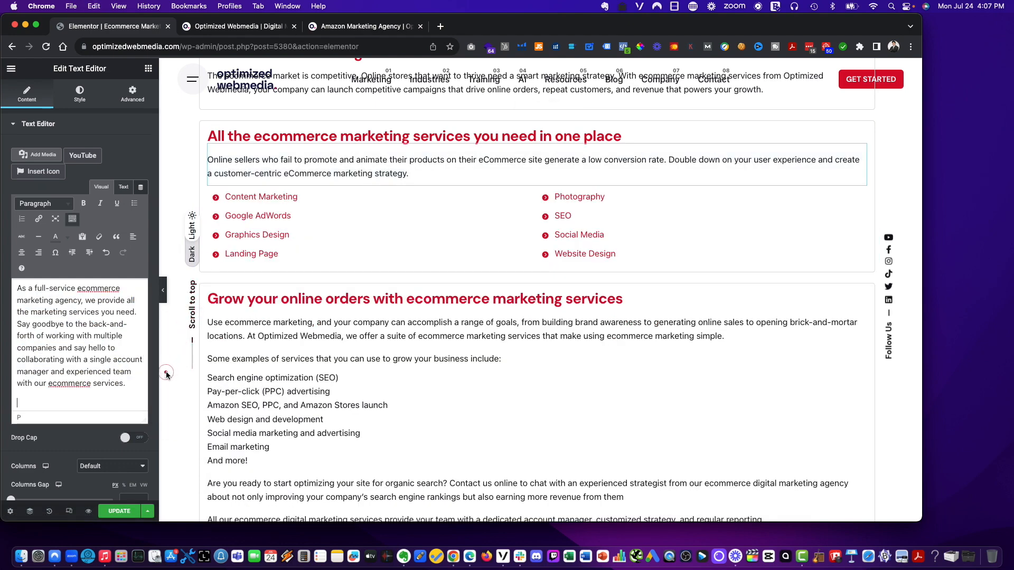
{"action": "key", "text": "BackSpace"}
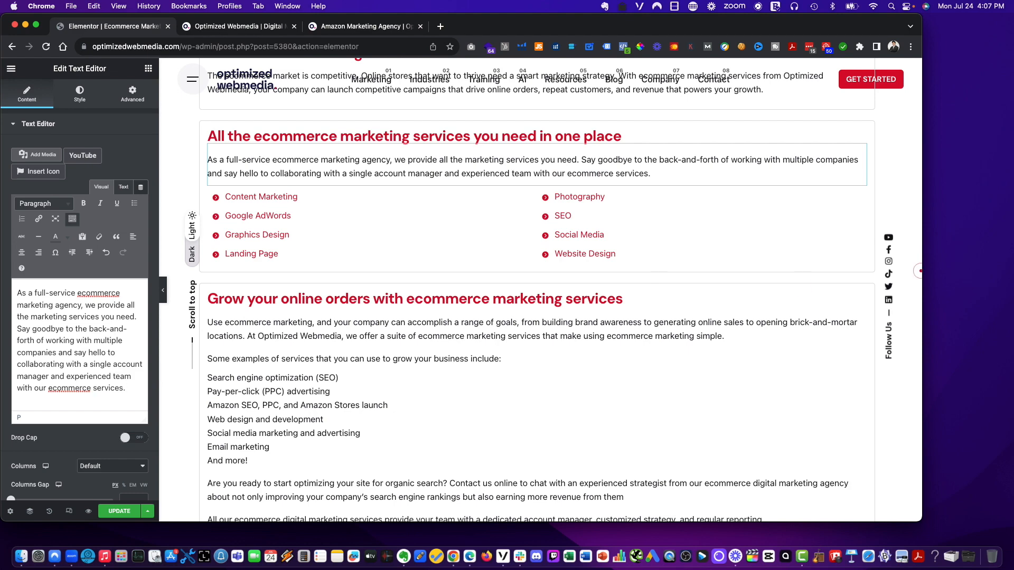
- Rename the first item of the left service list to 'Social media marketing & advertising'
{"action": "left_click", "coordinate": [447, 211]}
{"action": "left_click", "coordinate": [308, 196]}
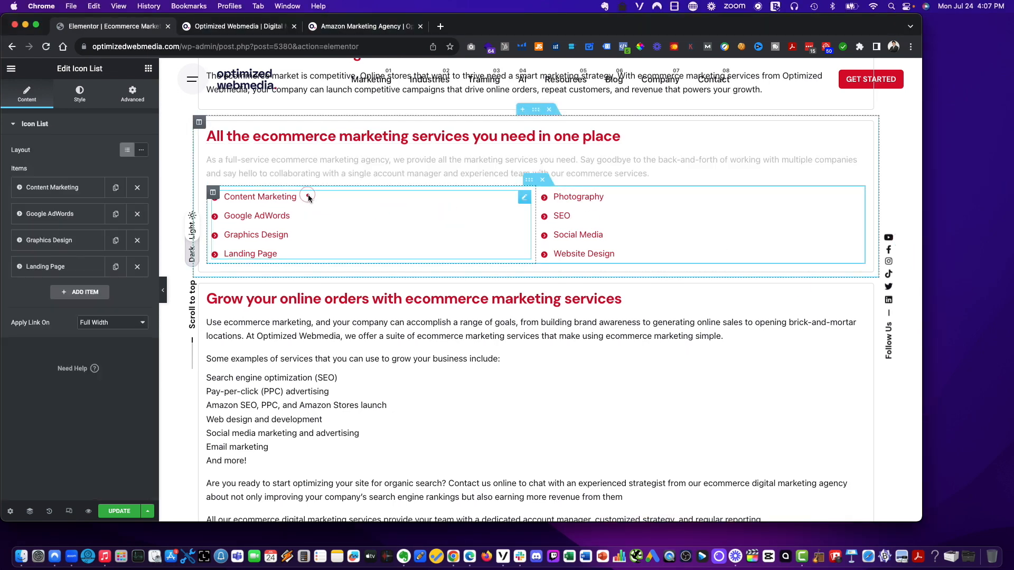
{"action": "left_click", "coordinate": [57, 188]}
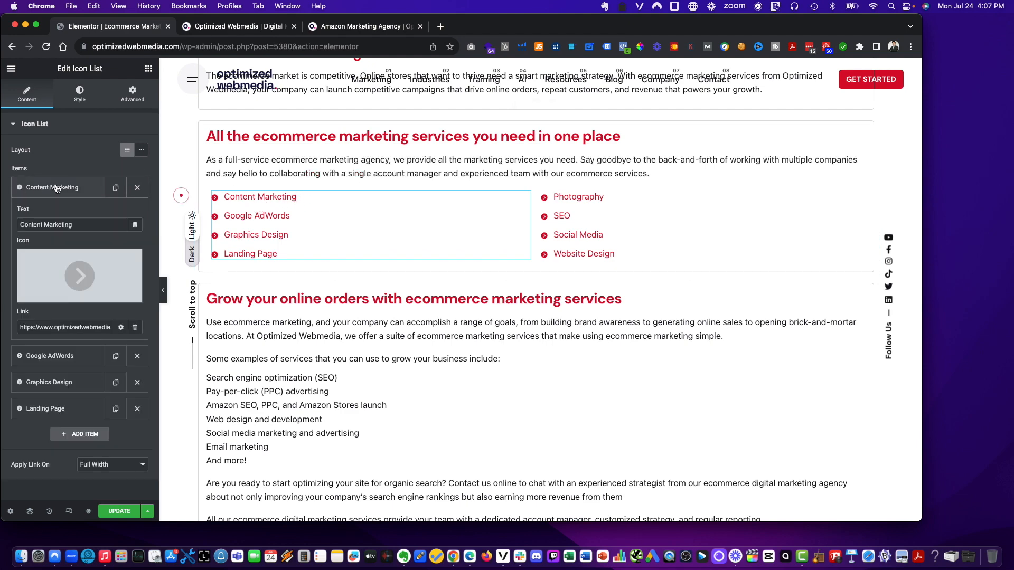
{"action": "triple_click", "coordinate": [68, 225]}
{"action": "type", "text": "Social media marketing & advertising"}
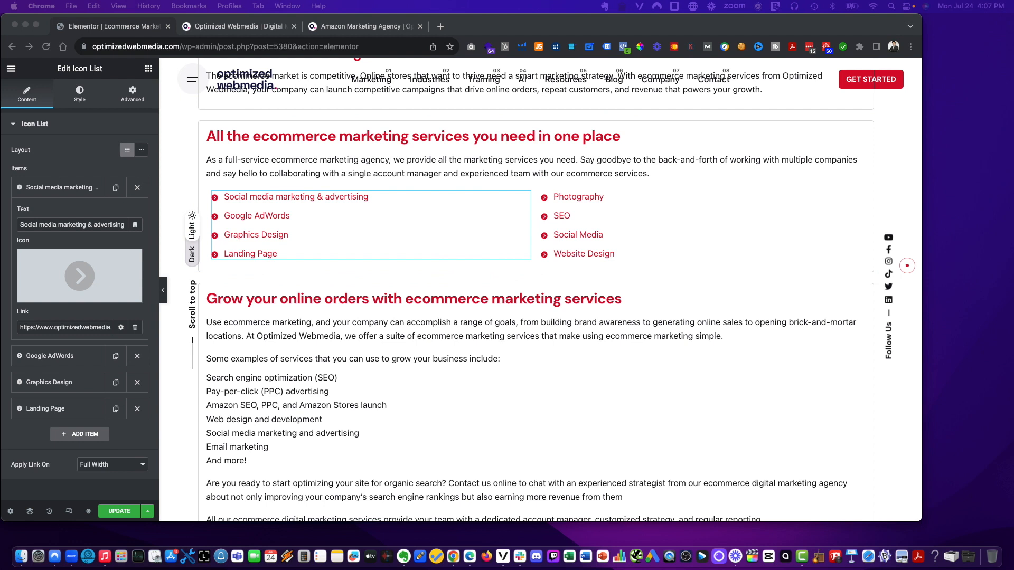
{"action": "left_click", "coordinate": [288, 217]}
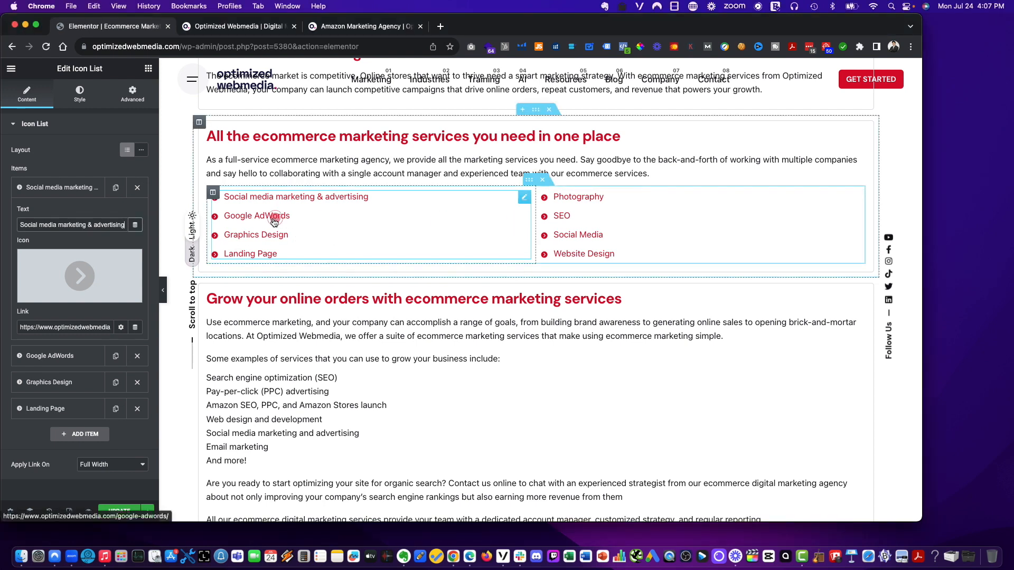
{"action": "triple_click", "coordinate": [69, 327]}
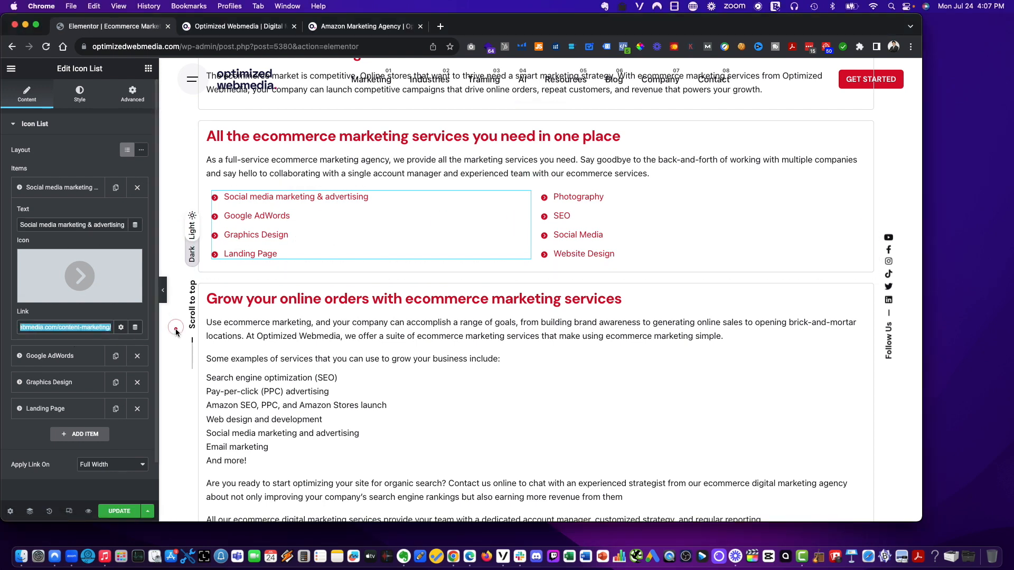
{"action": "left_click", "coordinate": [71, 329]}
- Rename the left list's second item to 'Ecommerce web design & development'
{"action": "left_click", "coordinate": [57, 358]}
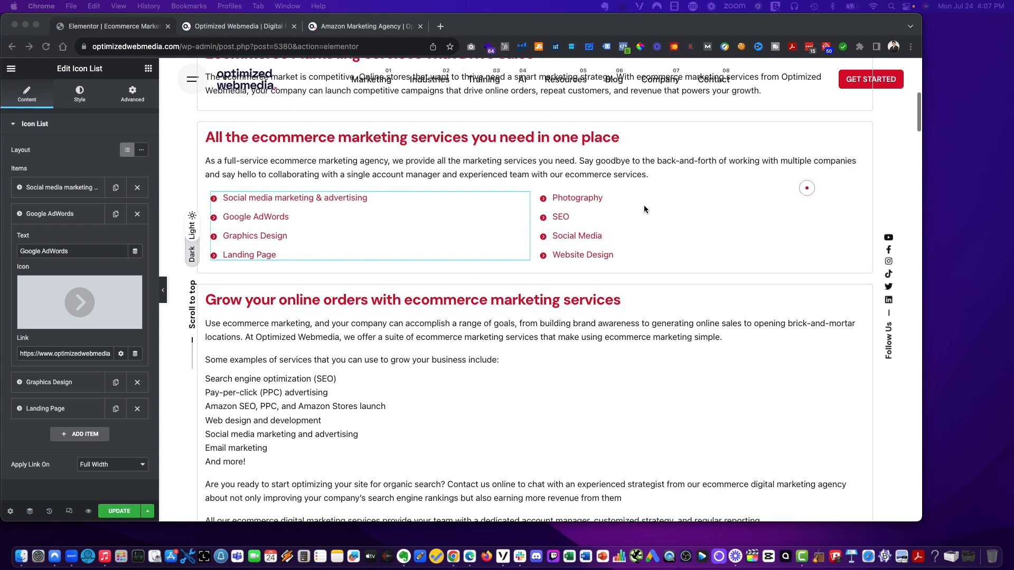
{"action": "left_click", "coordinate": [311, 220]}
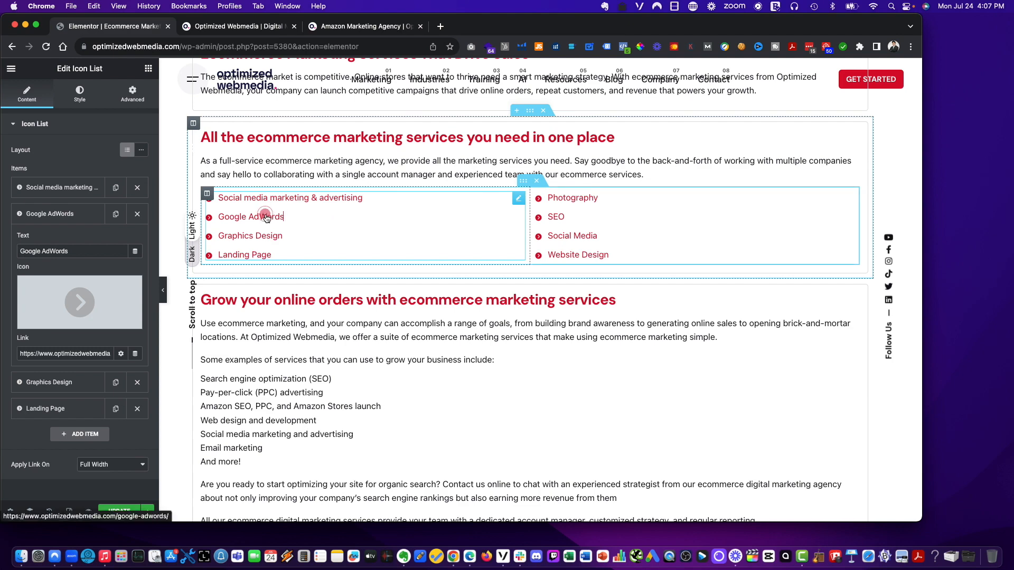
{"action": "left_click", "coordinate": [179, 220]}
{"action": "left_click", "coordinate": [66, 214]}
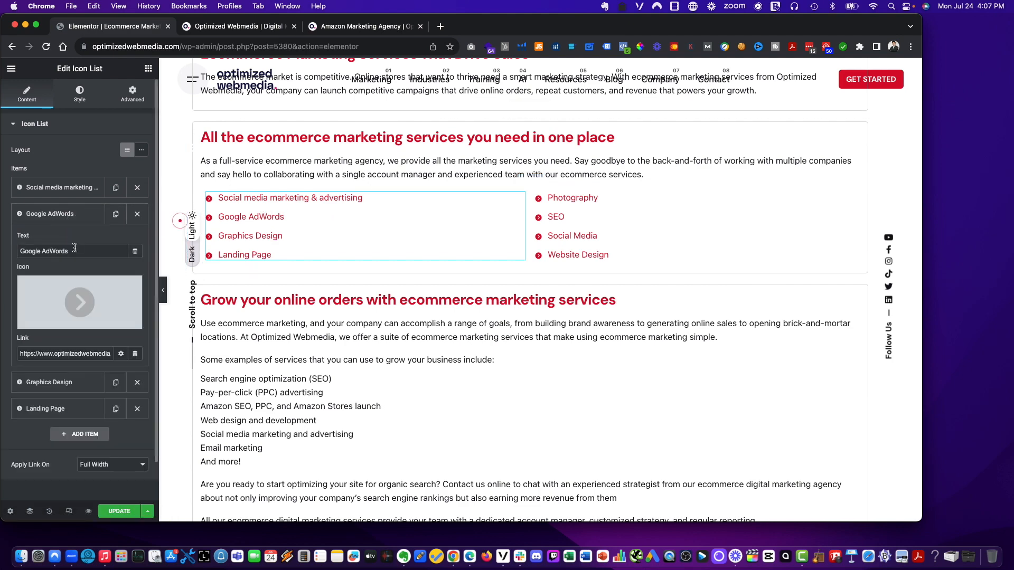
{"action": "triple_click", "coordinate": [74, 251]}
{"action": "type", "text": "Ecommerce web design & development"}
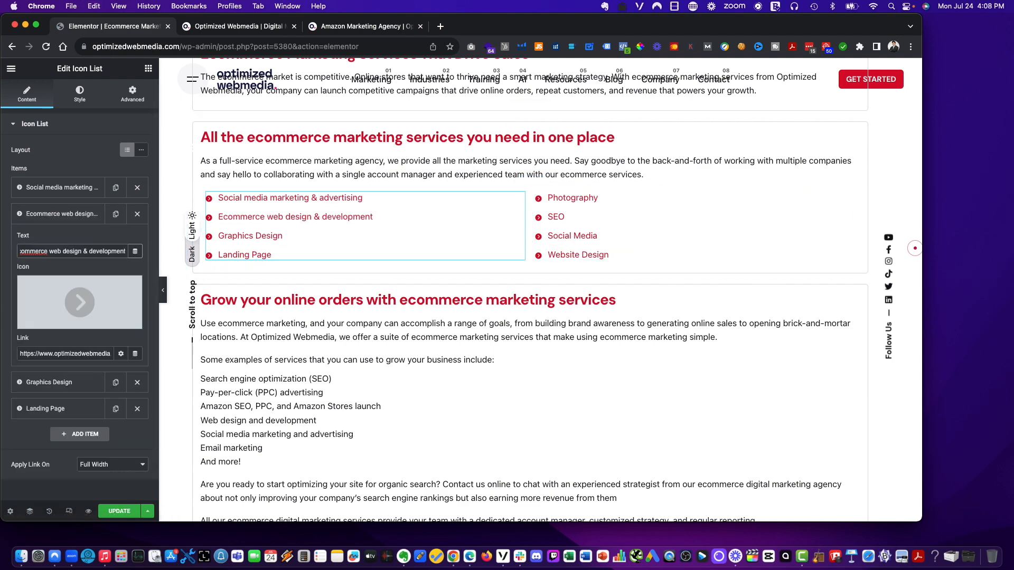
- Rename the left list's third and fourth items to 'Amazon marketing & advertising' and 'Email marketing'
{"action": "left_click", "coordinate": [221, 239]}
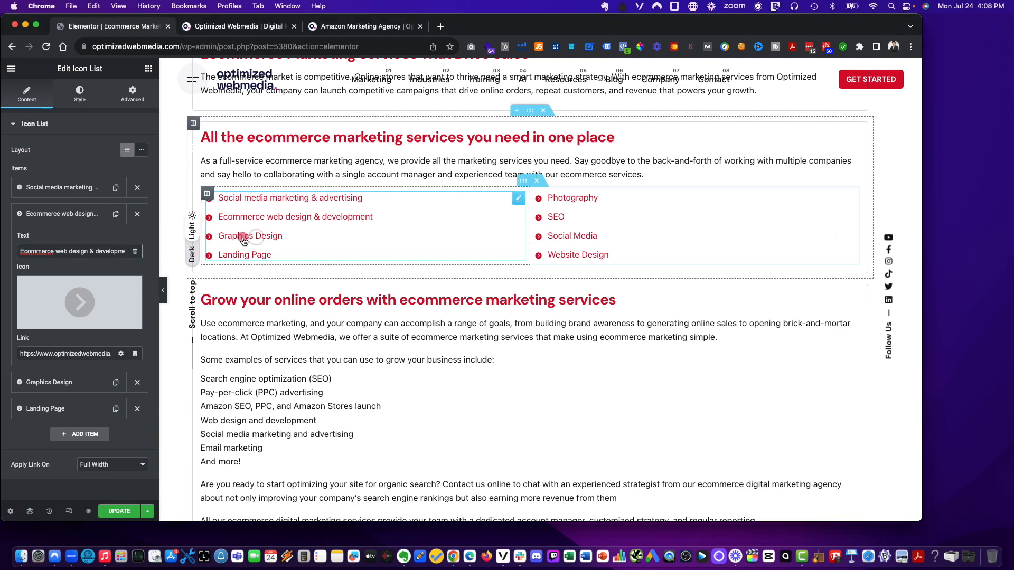
{"action": "left_click", "coordinate": [50, 382]}
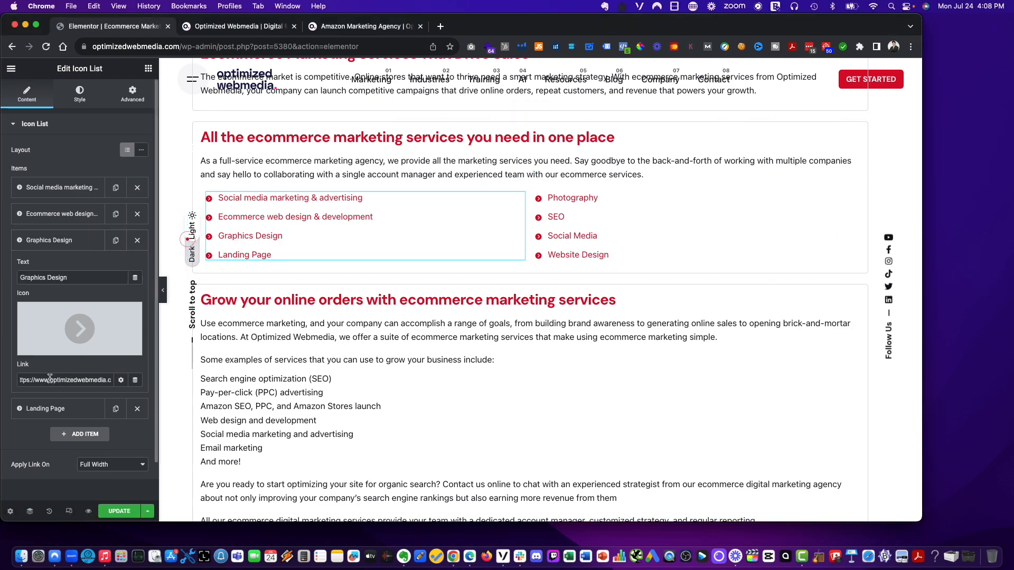
{"action": "triple_click", "coordinate": [48, 271]}
{"action": "type", "text": "Amazon marketing & advertising"}
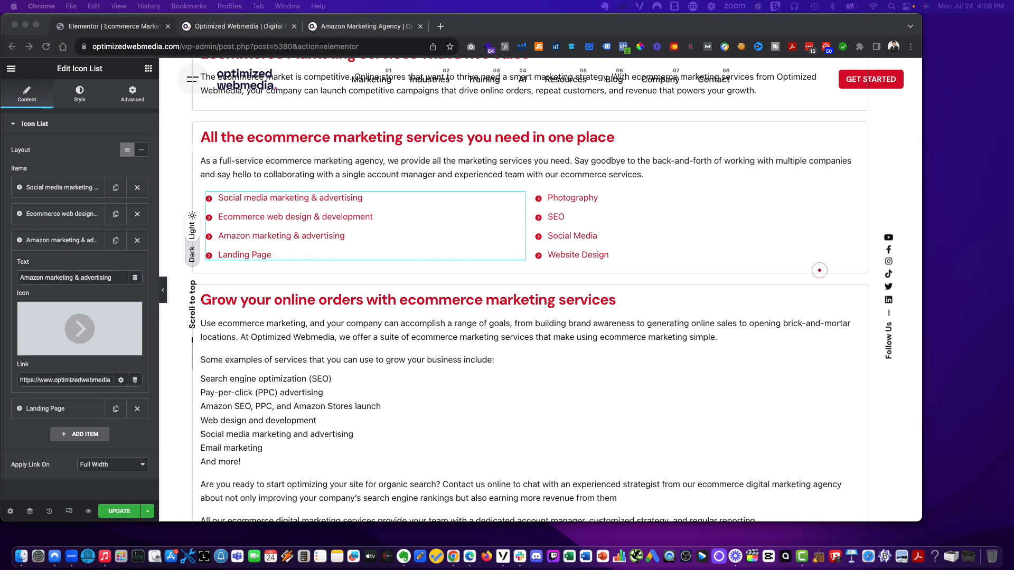
{"action": "scroll", "coordinate": [49, 368], "scroll_direction": "down", "scroll_amount": 2}
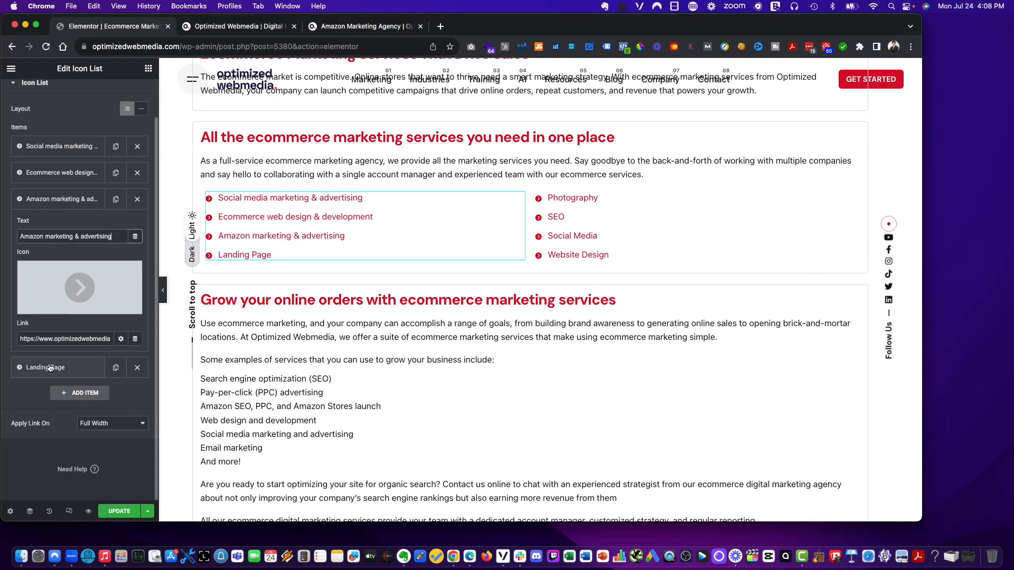
{"action": "left_click", "coordinate": [49, 368]}
{"action": "triple_click", "coordinate": [67, 264]}
{"action": "type", "text": "Email marketing"}
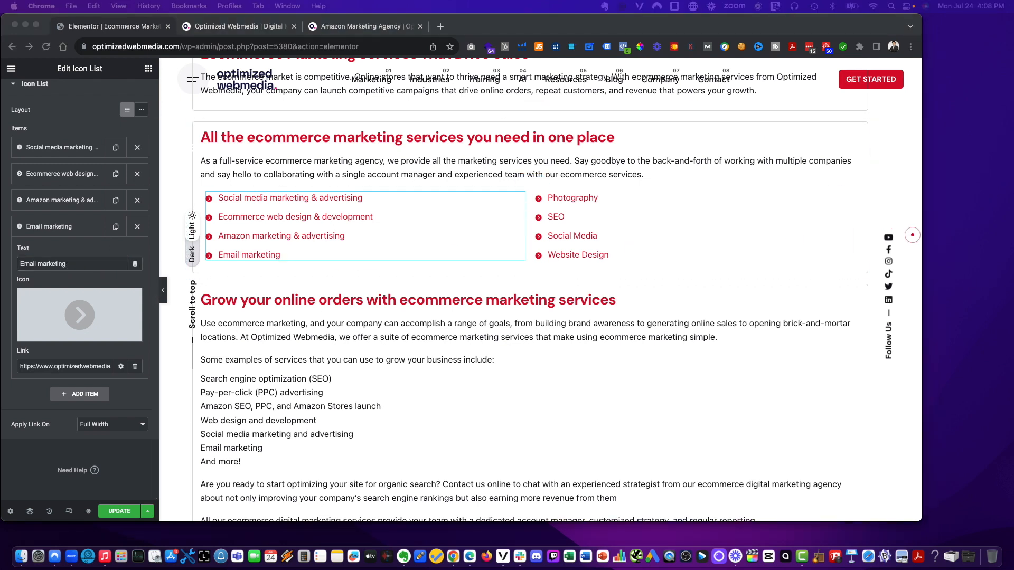
- Duplicate the 'Email marketing' item and rename the copy to 'Conversion rate optimization'
{"action": "left_click", "coordinate": [75, 405]}
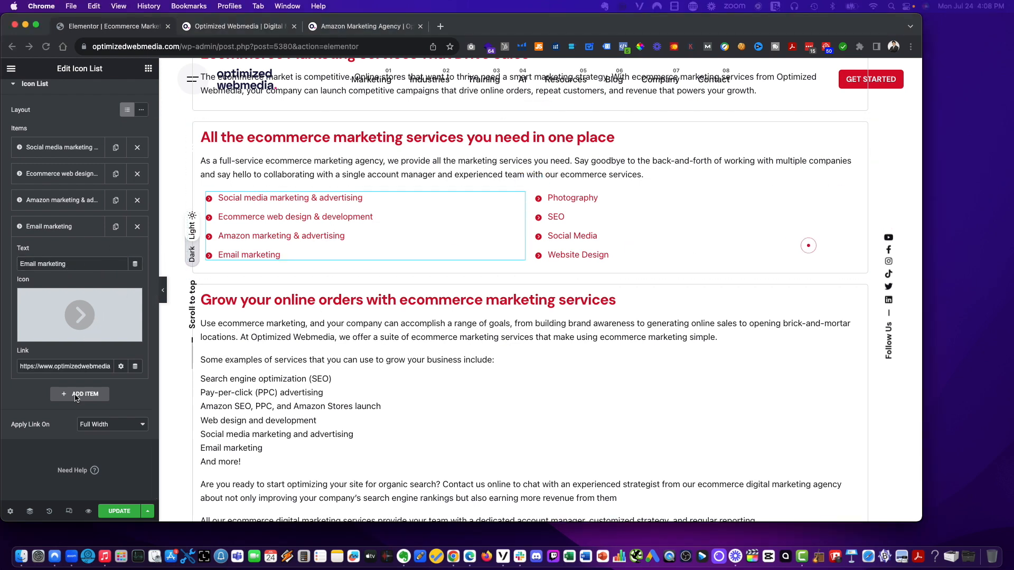
{"action": "scroll", "coordinate": [79, 397], "scroll_direction": "down", "scroll_amount": 1}
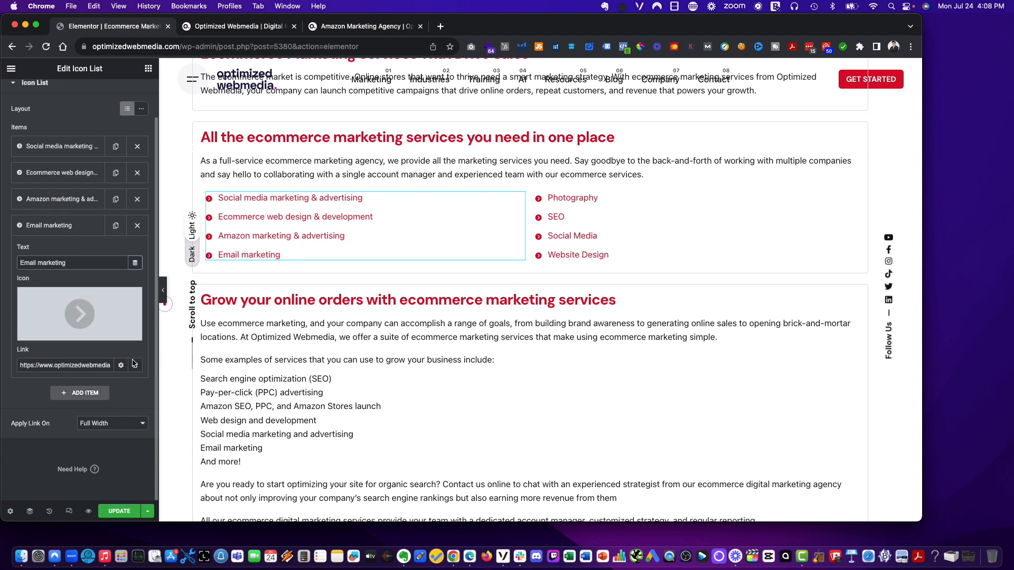
{"action": "left_click", "coordinate": [116, 227]}
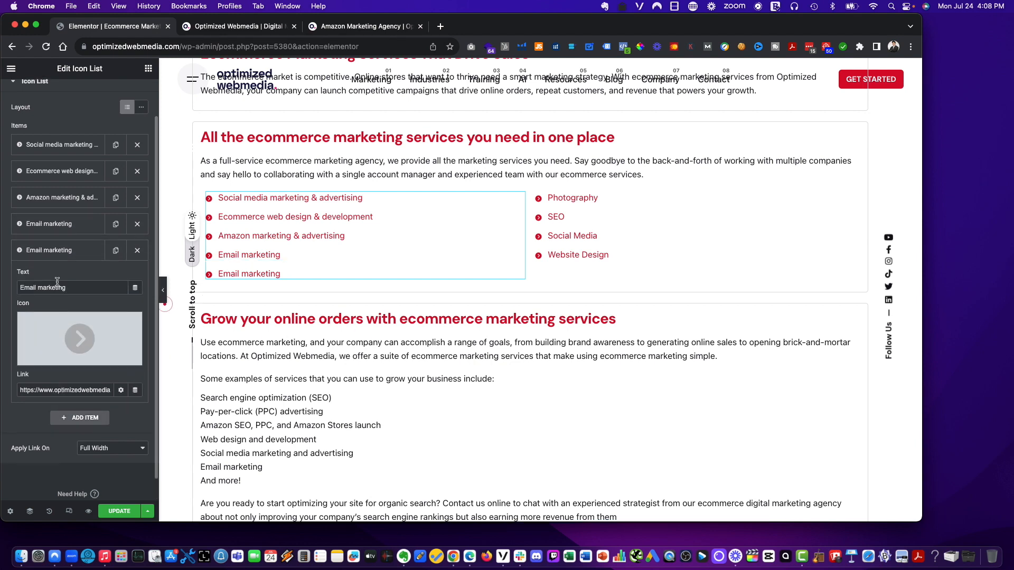
{"action": "triple_click", "coordinate": [58, 289]}
{"action": "type", "text": "Conversion rate optimization"}
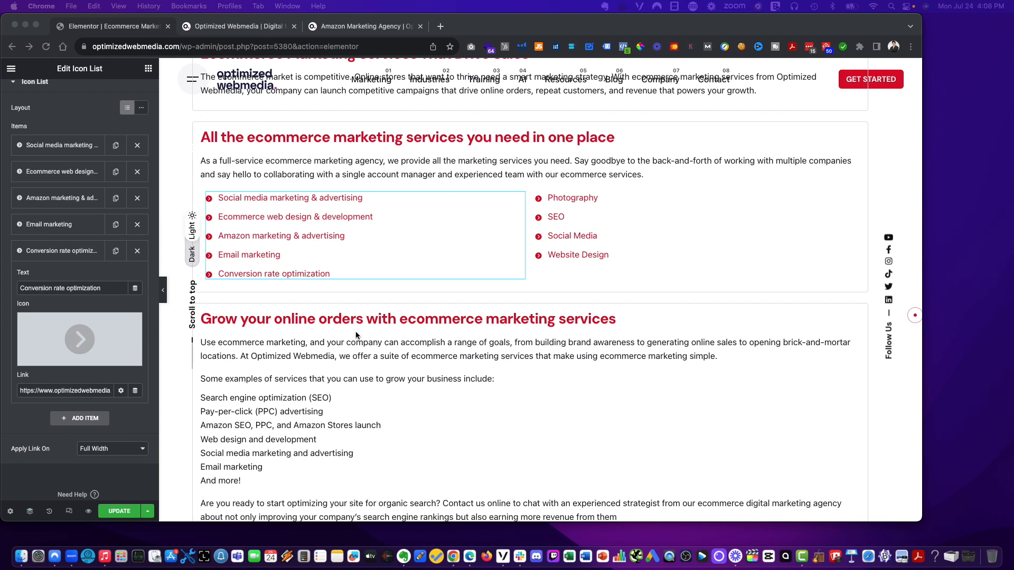
{"action": "left_click", "coordinate": [283, 274]}
{"action": "left_click_drag", "start_coordinate": [283, 273], "coordinate": [364, 268]}
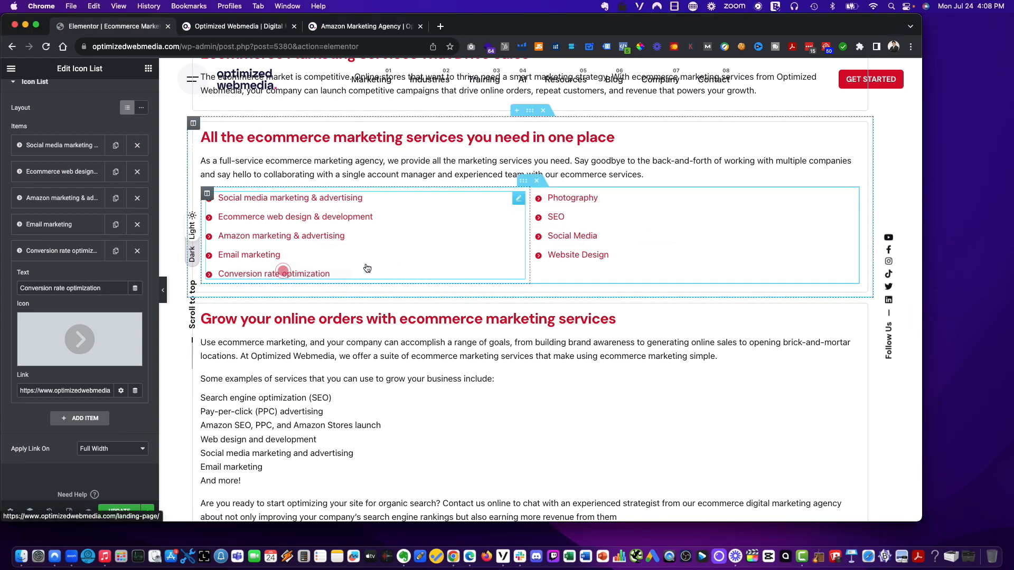
- Rename the right service list's first two items to 'Ecommerce SEO' and 'Content marketing'
{"action": "left_click", "coordinate": [551, 201]}
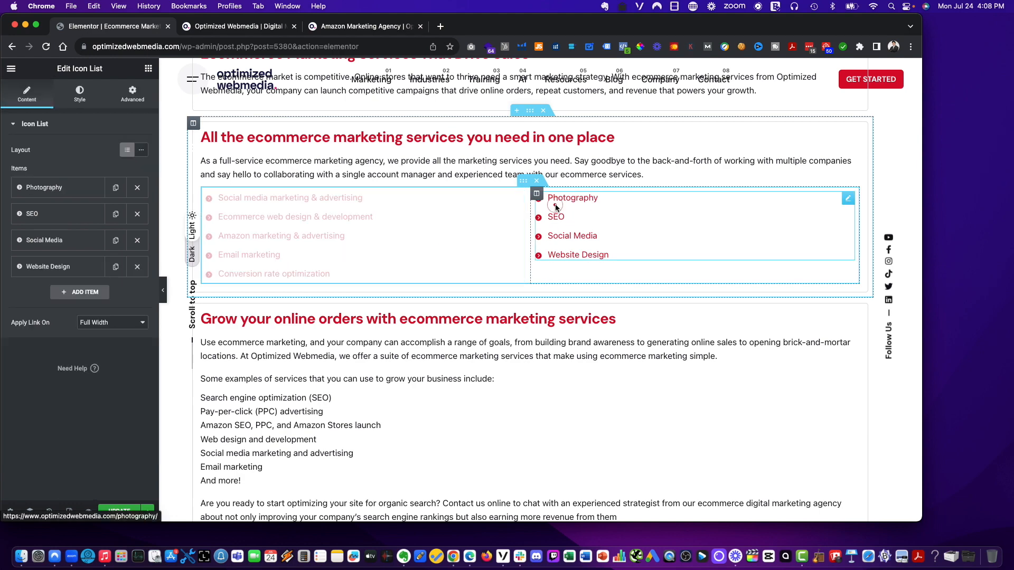
{"action": "left_click", "coordinate": [69, 193]}
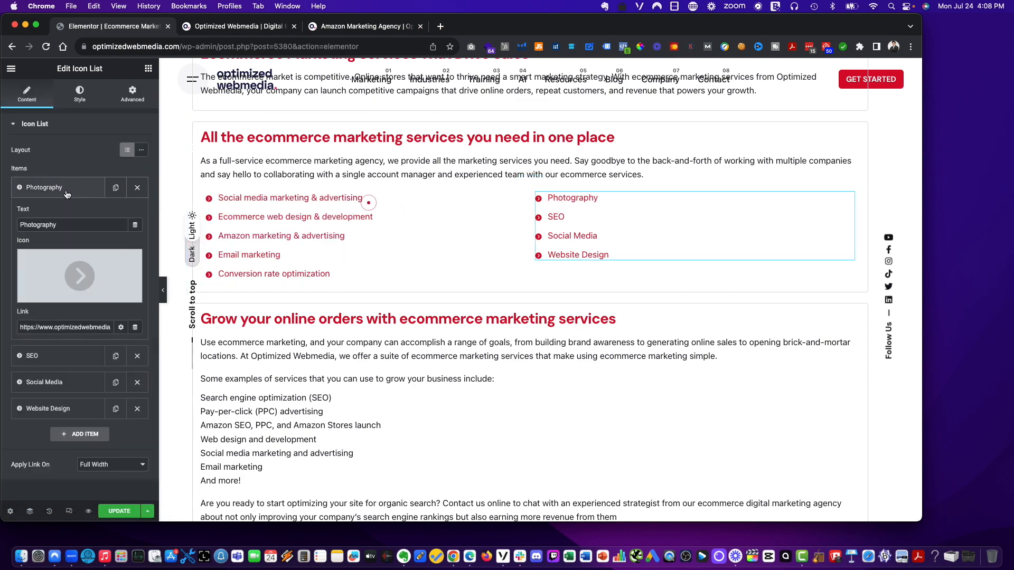
{"action": "double_click", "coordinate": [70, 227]}
{"action": "type", "text": "Ecommerce SEO"}
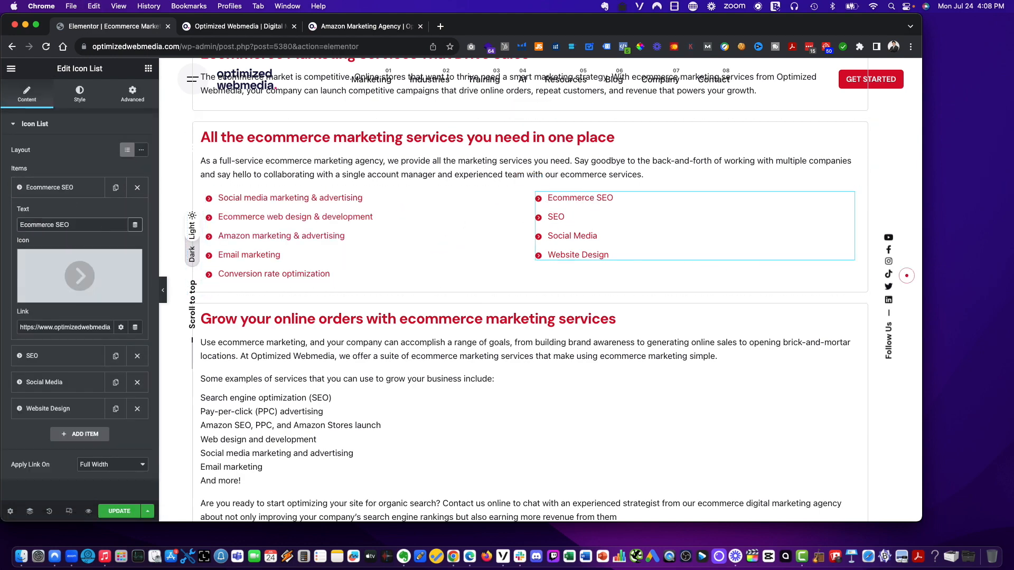
{"action": "left_click", "coordinate": [673, 230]}
{"action": "left_click", "coordinate": [38, 355]}
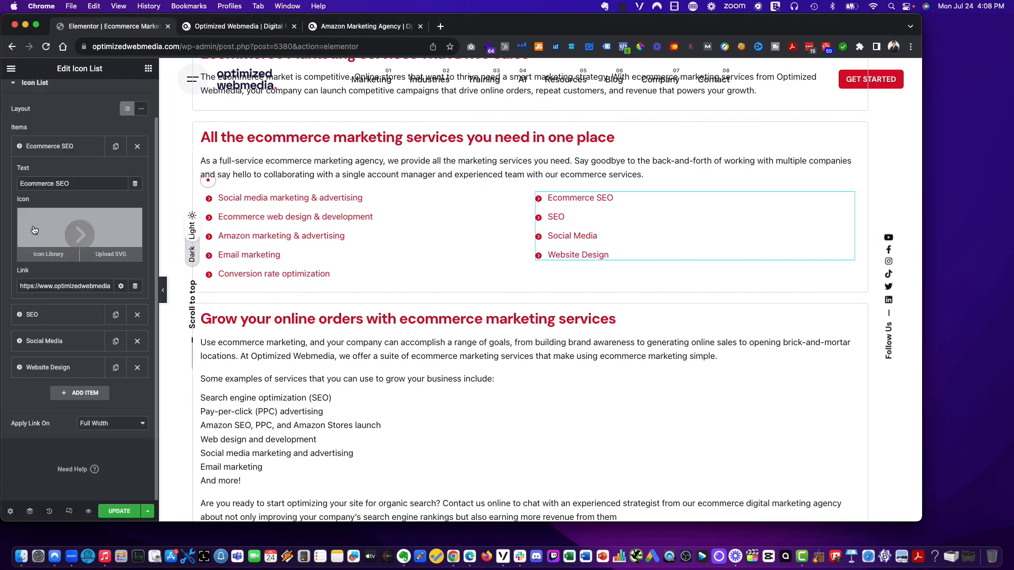
{"action": "scroll", "coordinate": [38, 317], "scroll_direction": "down", "scroll_amount": 2}
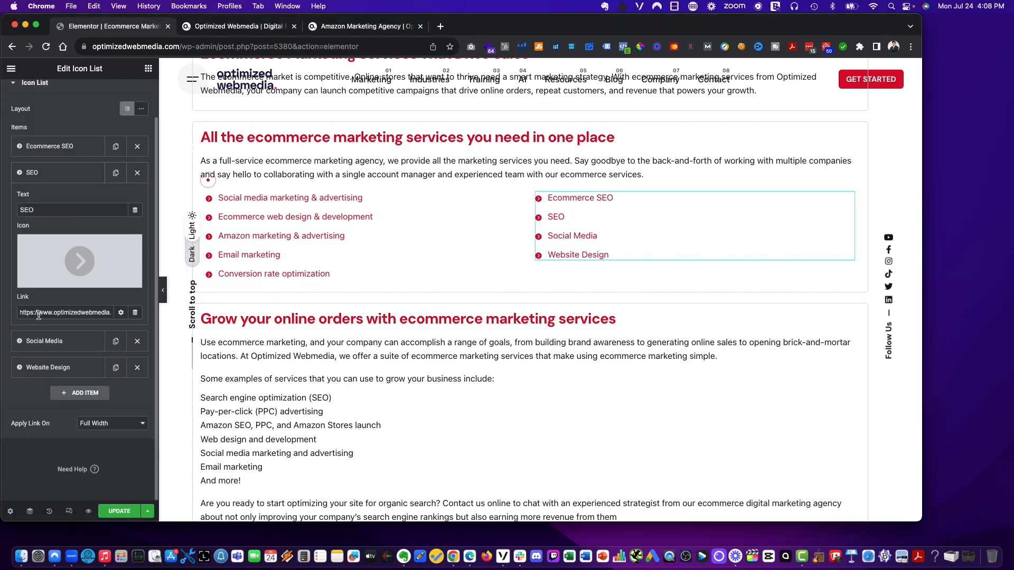
{"action": "double_click", "coordinate": [48, 209]}
{"action": "type", "text": "Content marketing"}
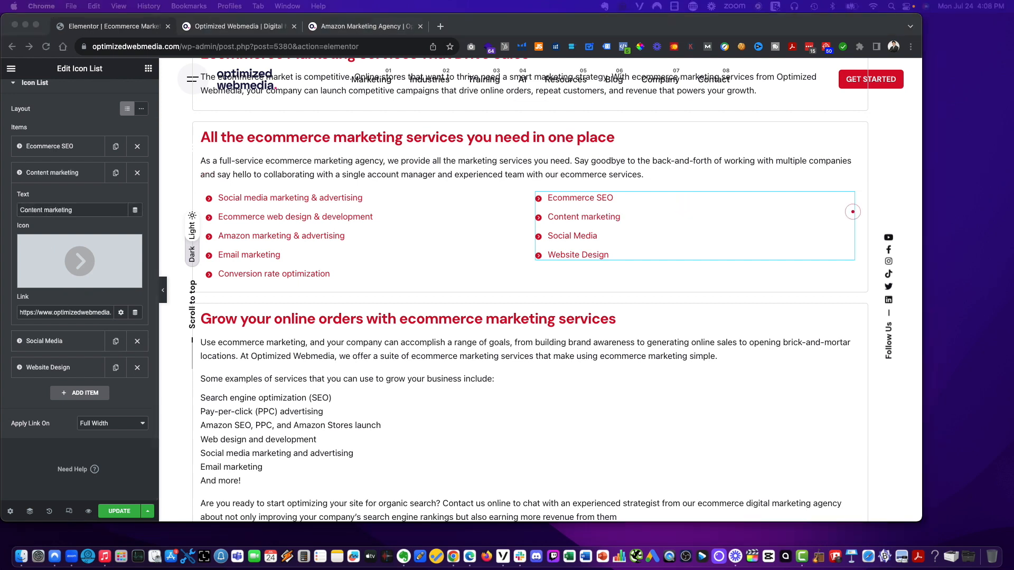
- Rename the right list's 'Social Media' item to 'Ecommerce PPC'
{"action": "left_click", "coordinate": [49, 343]}
{"action": "left_click", "coordinate": [49, 342]}
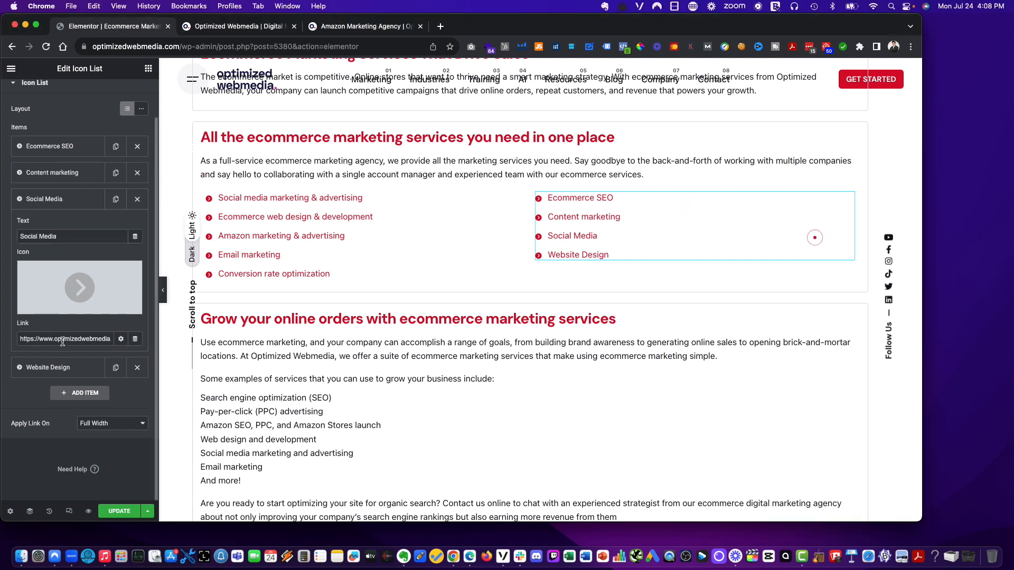
{"action": "triple_click", "coordinate": [64, 238]}
{"action": "type", "text": "Ecommerce PPC"}
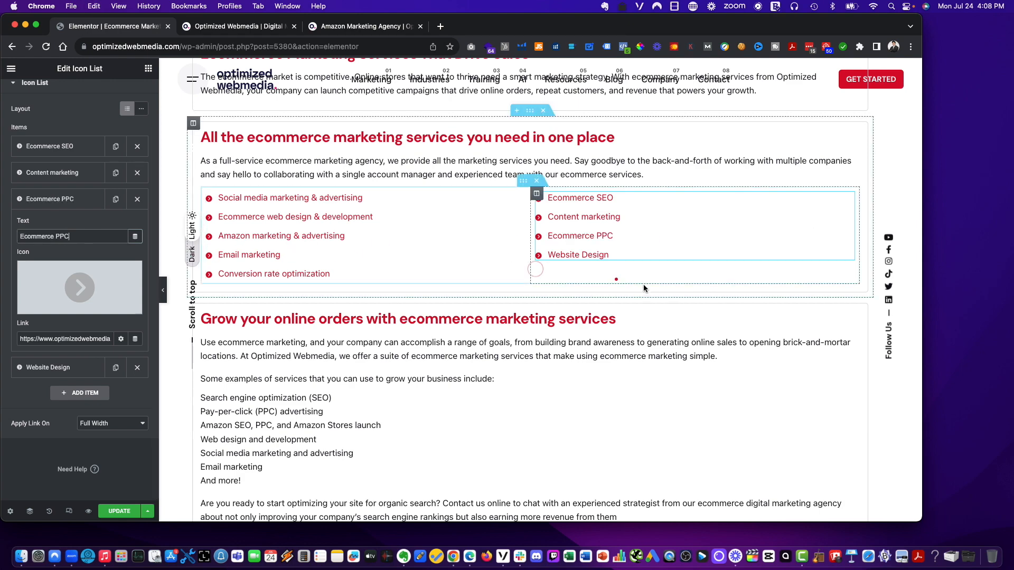
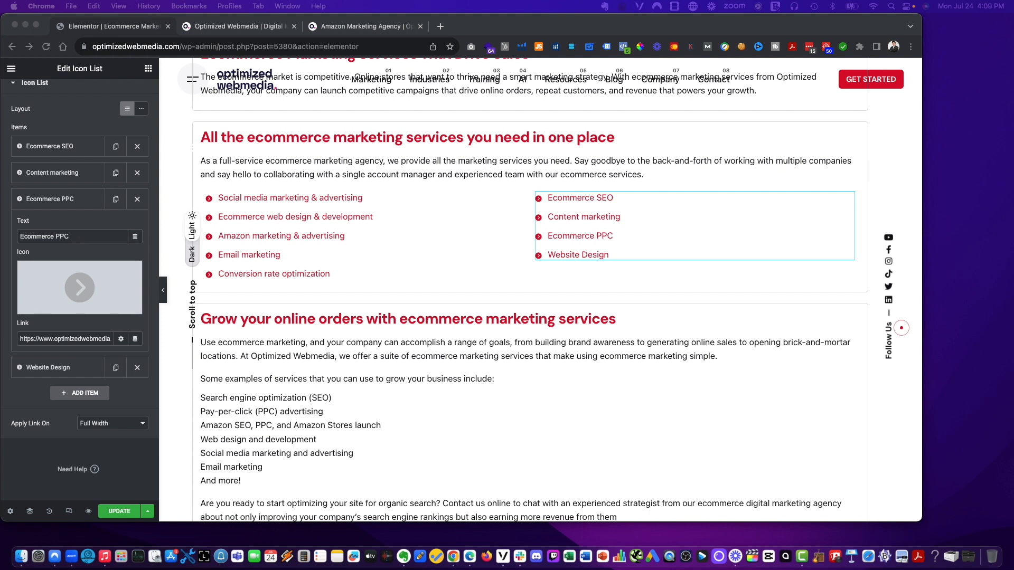
- Rename the right service list's 'Website Design' item to 'Shopify SEO'
{"action": "left_click", "coordinate": [646, 255]}
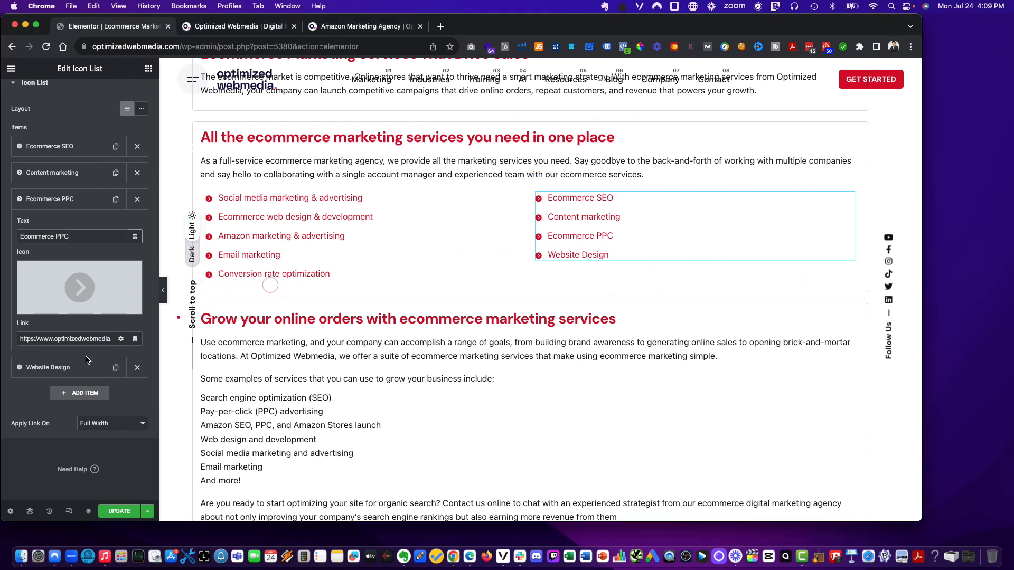
{"action": "left_click", "coordinate": [63, 367]}
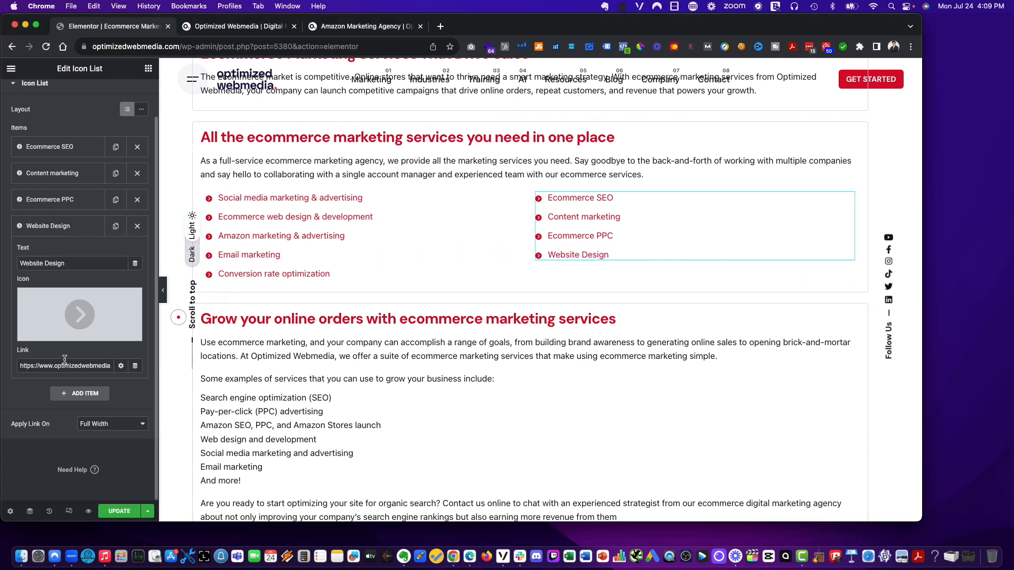
{"action": "triple_click", "coordinate": [53, 263]}
{"action": "type", "text": "Shopify SEO"}
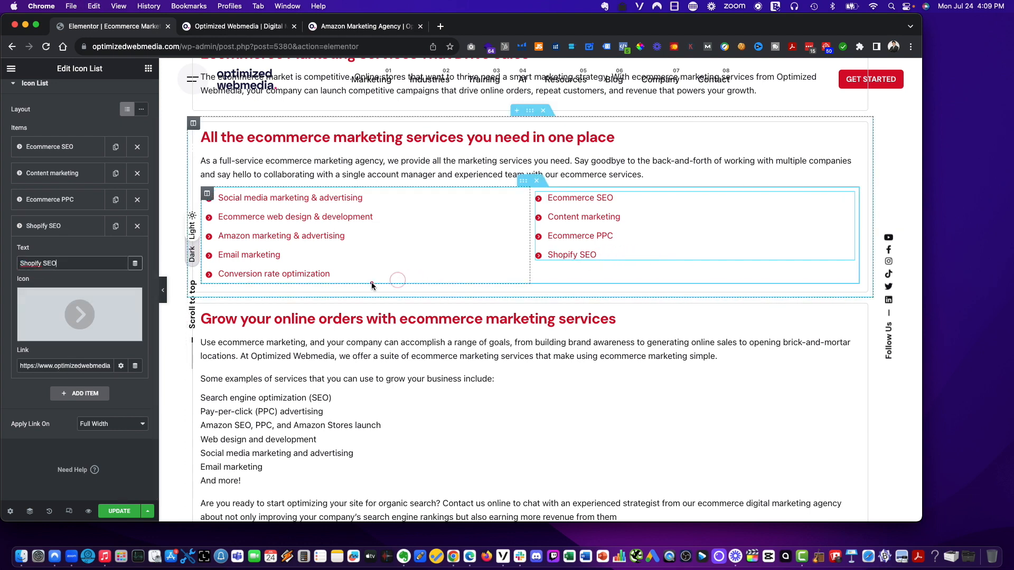
- Duplicate the 'Shopify SEO' item and rename the copy to 'Shopify Web Design'
{"action": "left_click", "coordinate": [116, 227]}
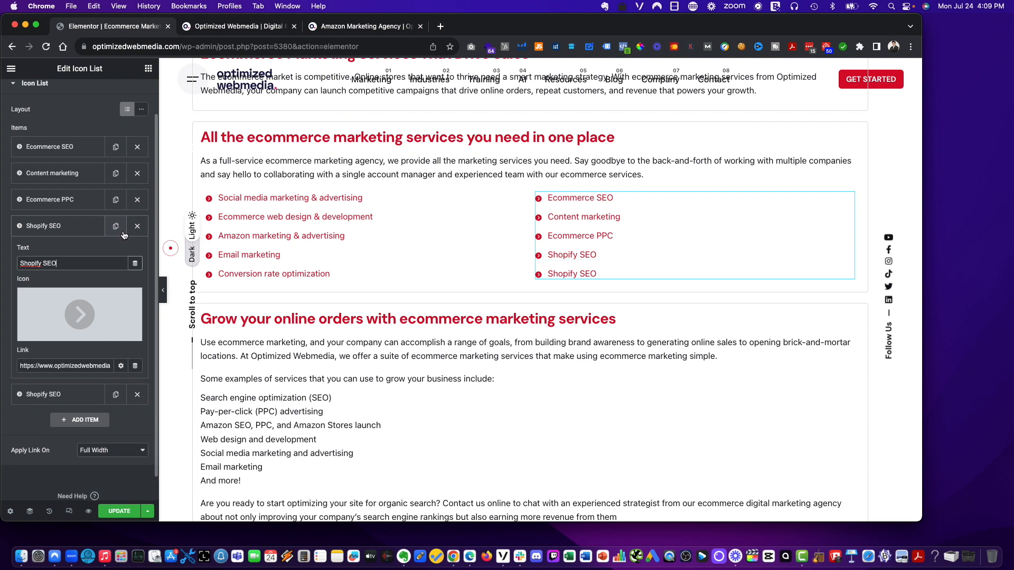
{"action": "left_click", "coordinate": [68, 397]}
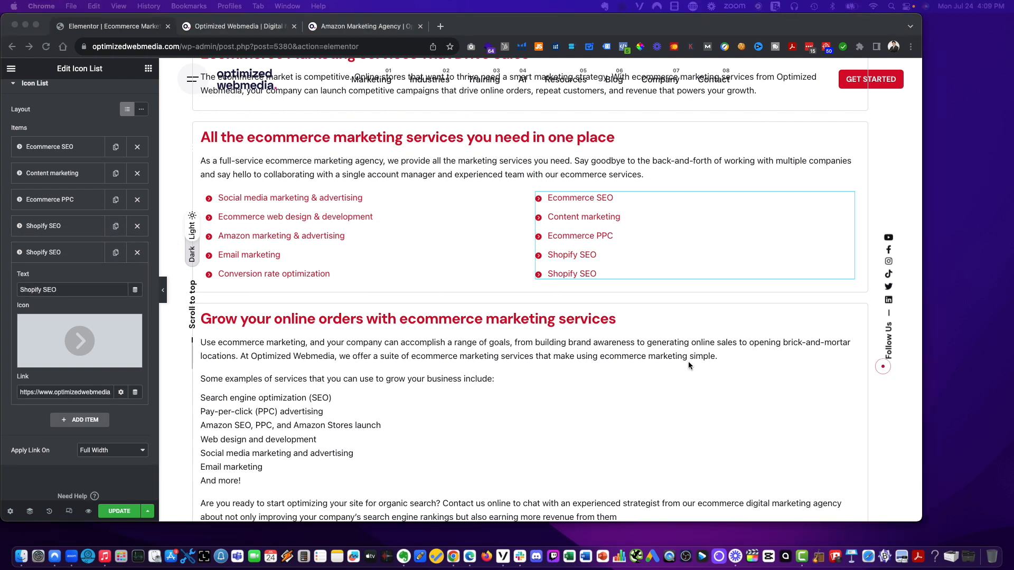
{"action": "left_click", "coordinate": [66, 292]}
{"action": "key", "text": "BackSpace"}
{"action": "key", "text": "BackSpace"}
{"action": "key", "text": "BackSpace"}
{"action": "type", "text": "Web Design"}
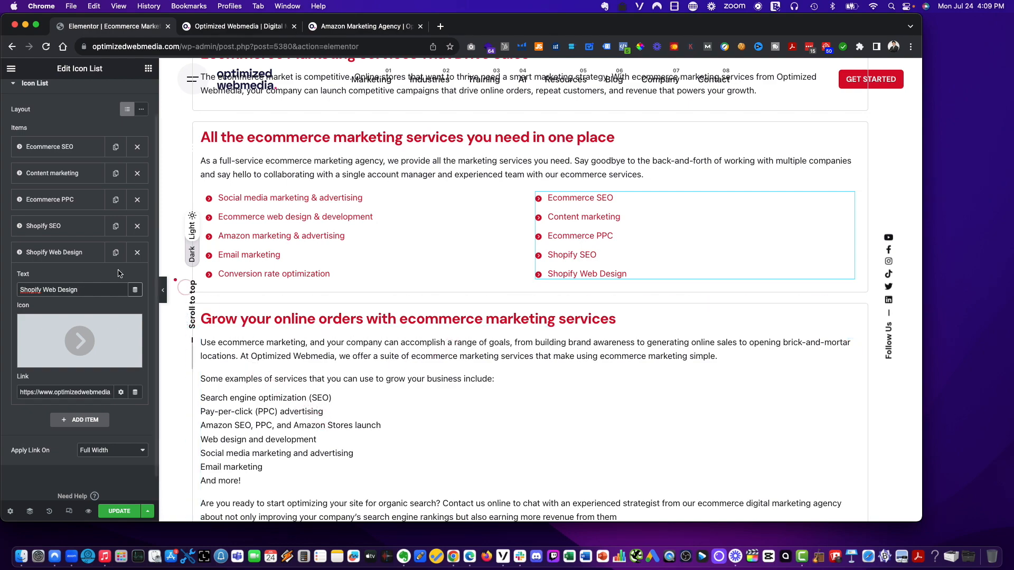
- Duplicate the 'Why invest in ecommerce marketing services?' section
{"action": "scroll", "coordinate": [690, 288], "scroll_direction": "up", "scroll_amount": 5}
{"action": "scroll", "coordinate": [690, 345], "scroll_direction": "down", "scroll_amount": 7}
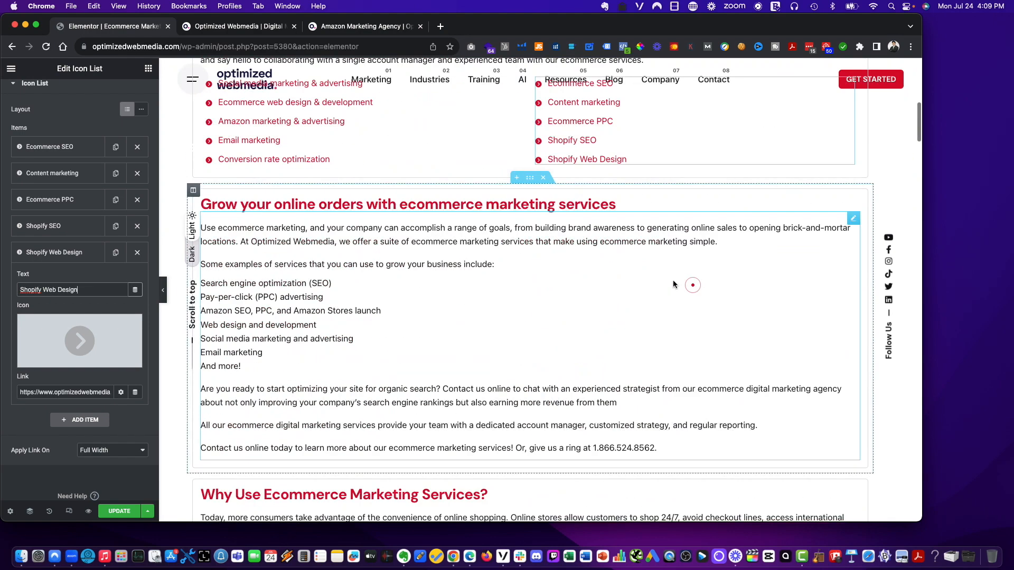
{"action": "scroll", "coordinate": [355, 276], "scroll_direction": "down", "scroll_amount": 15}
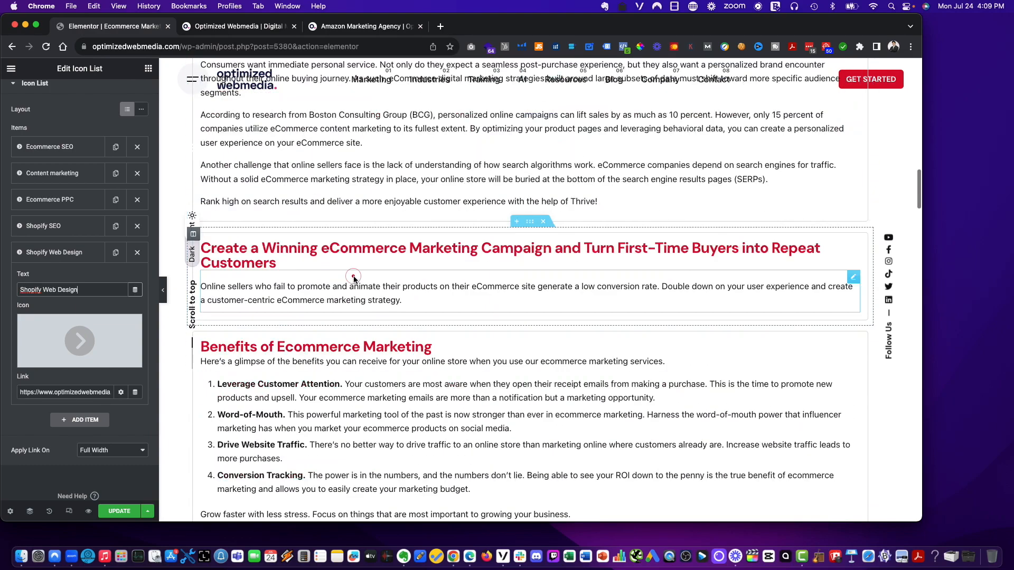
{"action": "scroll", "coordinate": [356, 274], "scroll_direction": "down", "scroll_amount": 12}
{"action": "scroll", "coordinate": [400, 298], "scroll_direction": "up", "scroll_amount": 4}
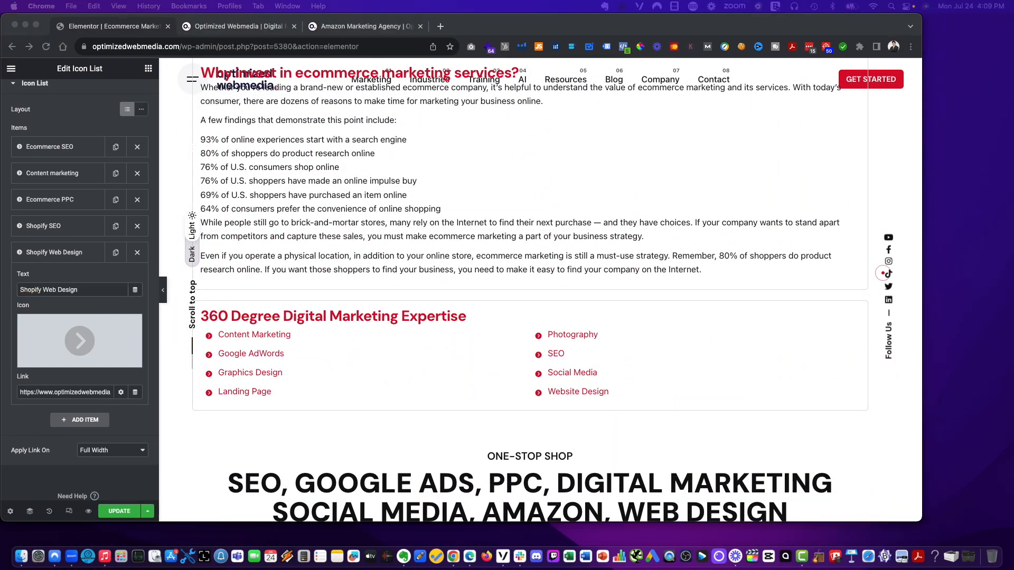
{"action": "scroll", "coordinate": [407, 206], "scroll_direction": "up", "scroll_amount": 3}
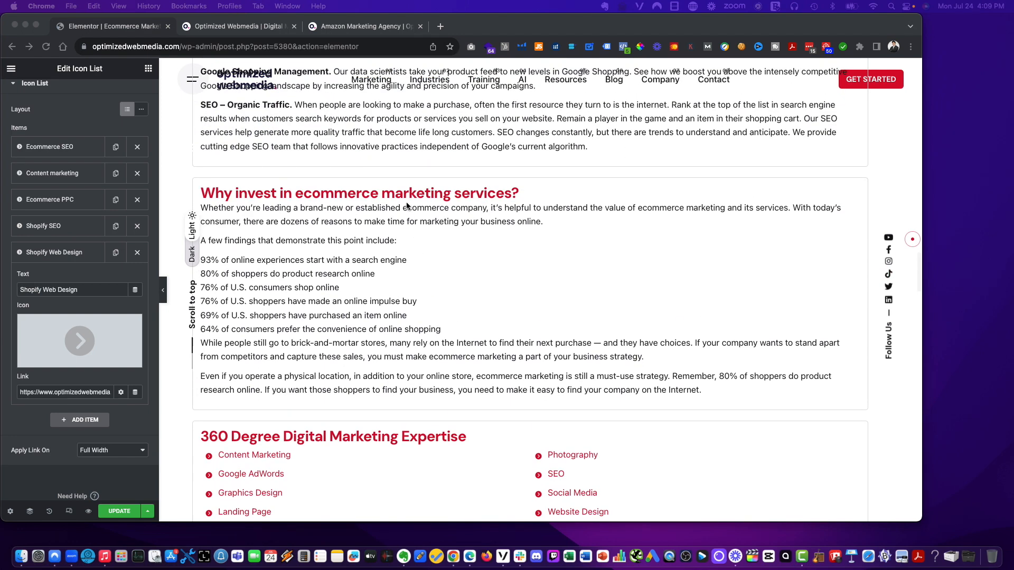
{"action": "left_click", "coordinate": [422, 191]}
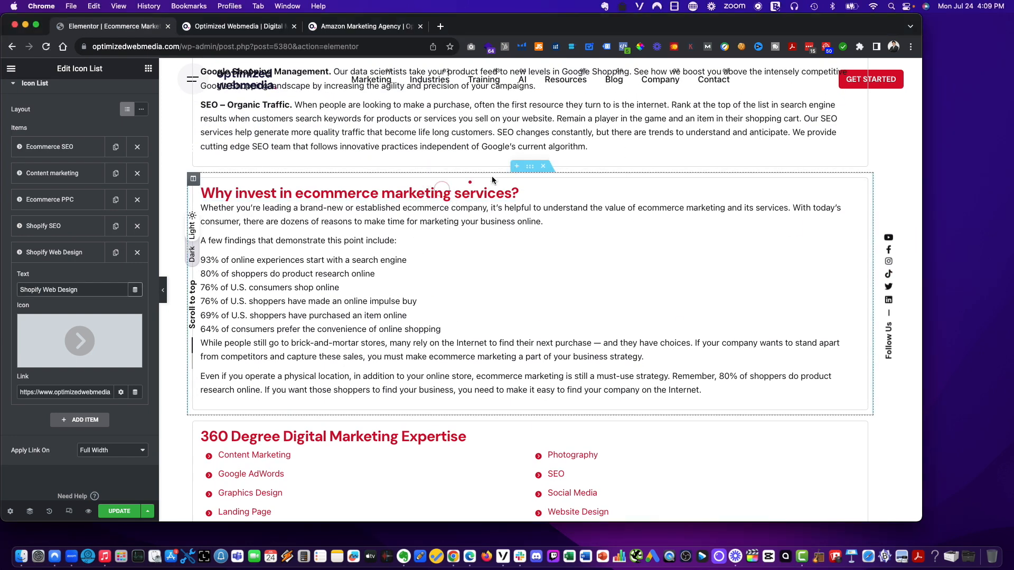
{"action": "right_click", "coordinate": [530, 165]}
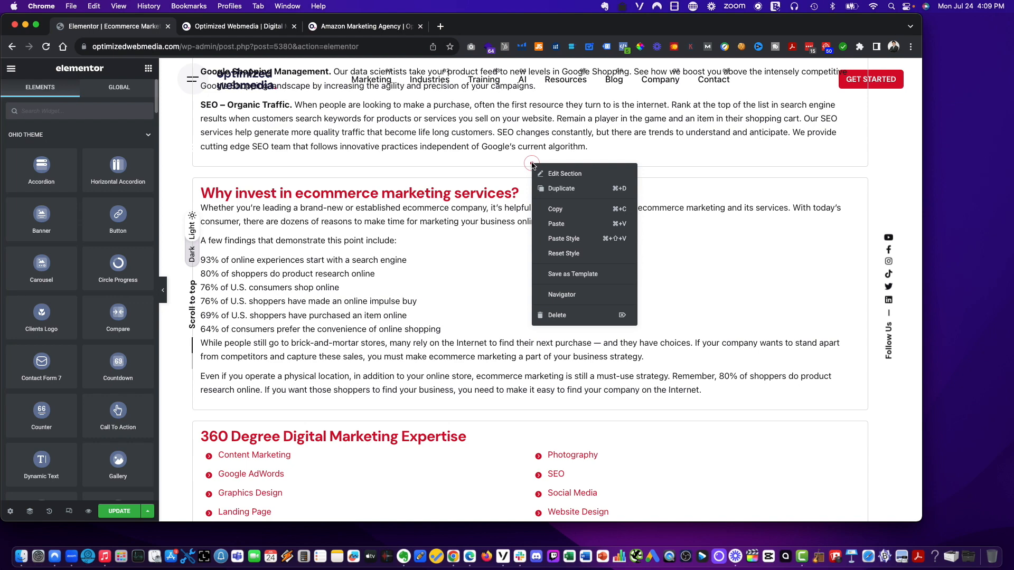
{"action": "left_click", "coordinate": [564, 194]}
- Replace the duplicated section's heading with 'Why eCommerce Marketing is Essential for Your Business'
{"action": "left_click", "coordinate": [306, 189]}
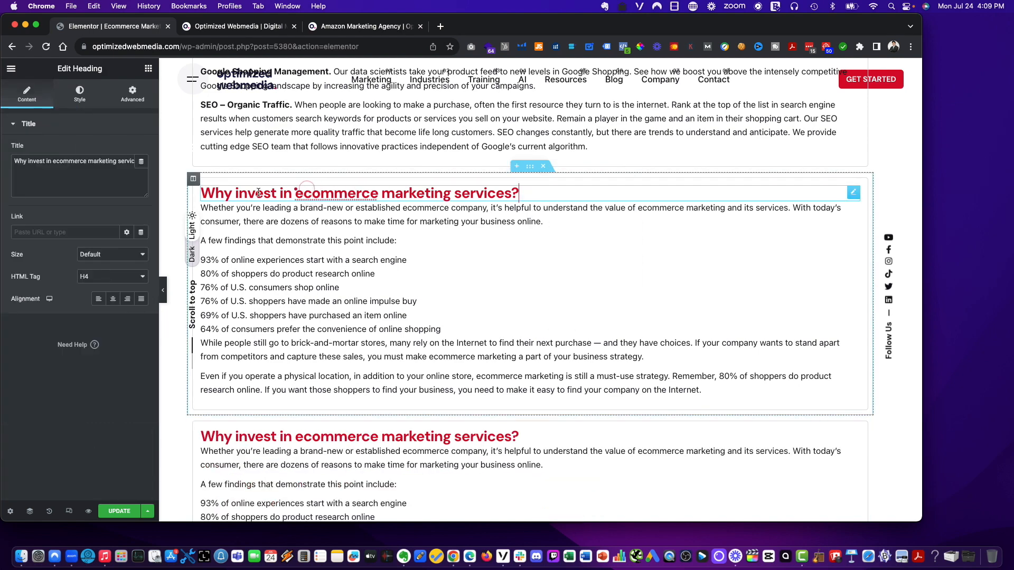
{"action": "left_click", "coordinate": [273, 437]}
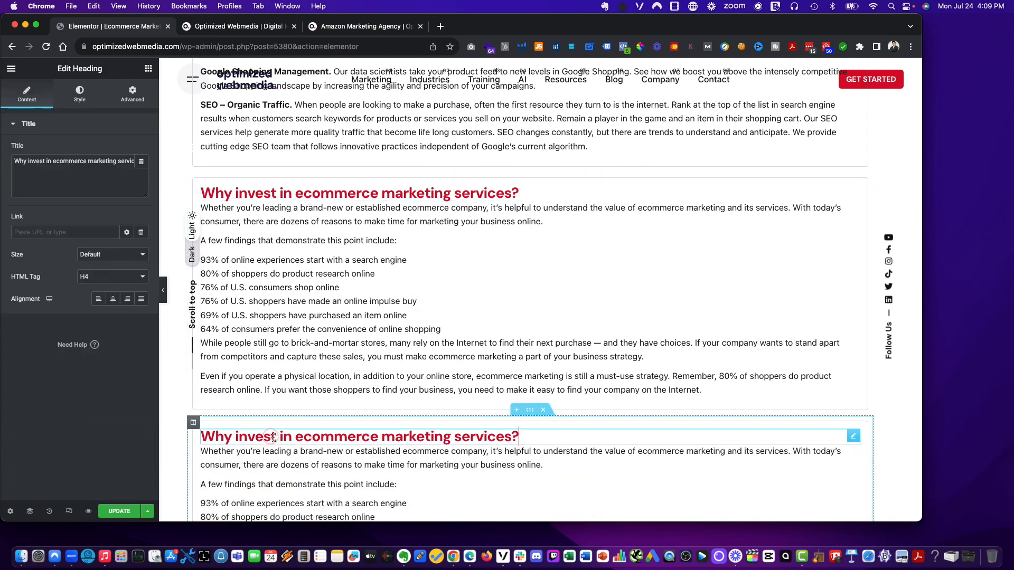
{"action": "left_click", "coordinate": [79, 164]}
{"action": "key", "text": "super+a"}
{"action": "type", "text": "Why eCommerce Marketing is Essential for Your Business"}
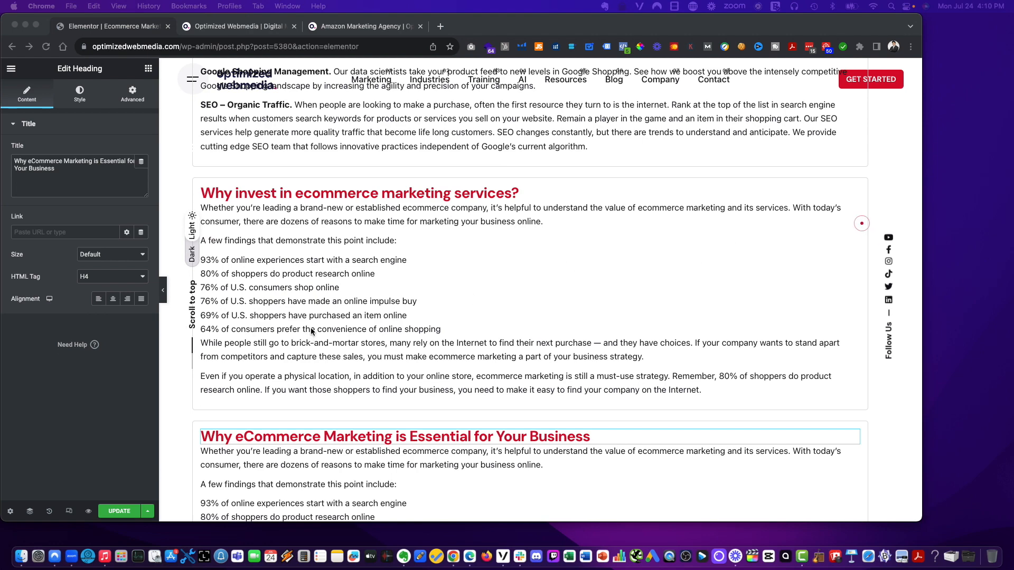
- Replace the duplicated section's body text with the pasted paragraph beginning 'eCommerce is here to stay'
{"action": "scroll", "coordinate": [313, 332], "scroll_direction": "down", "scroll_amount": 5}
{"action": "left_click", "coordinate": [254, 348]}
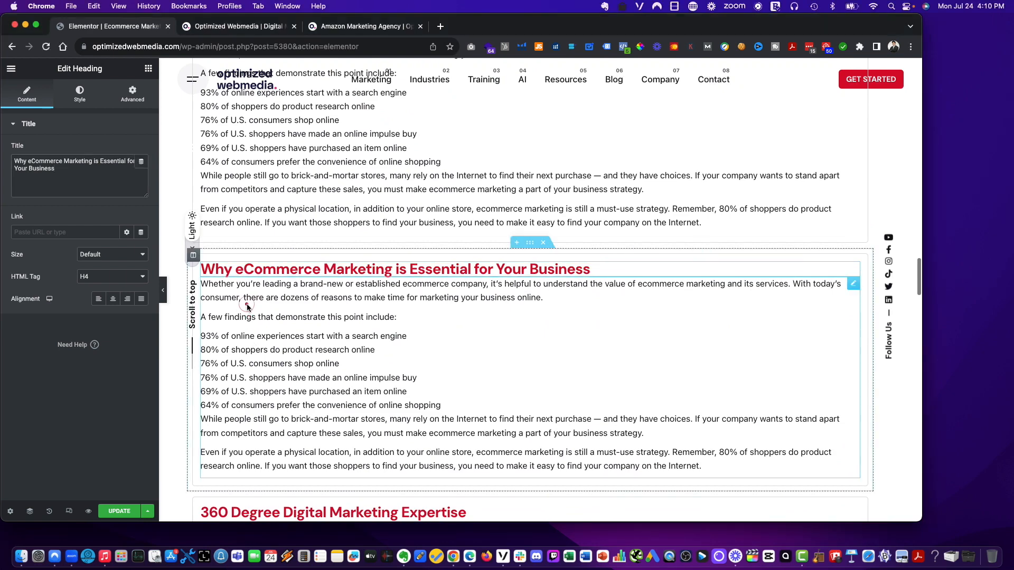
{"action": "left_click", "coordinate": [82, 301]}
{"action": "key", "text": "super+a"}
{"action": "type", "text": "eCommerce is here to stay. Leverage online platforms to your advantage and beat the competition by delivering omnichannel customer experience. Our eCommerce marketing company creates a dynamic and customer-focused eCommerce website marketing strategy to ensure your success."}
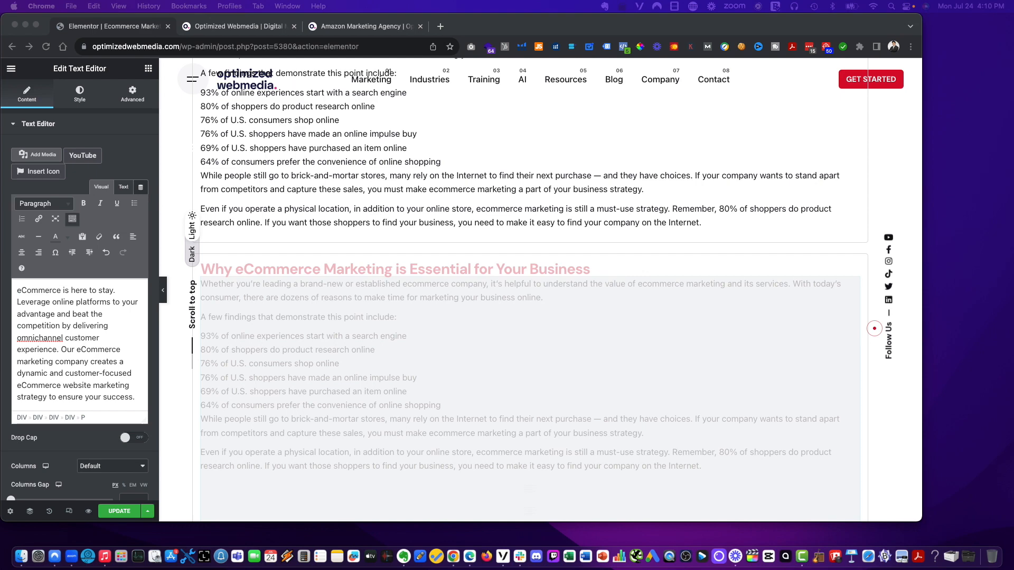
- Start a numbered list below the paragraph and paste 'Centralize Your Business Operations' with its description as item 1
{"action": "left_click", "coordinate": [91, 396]}
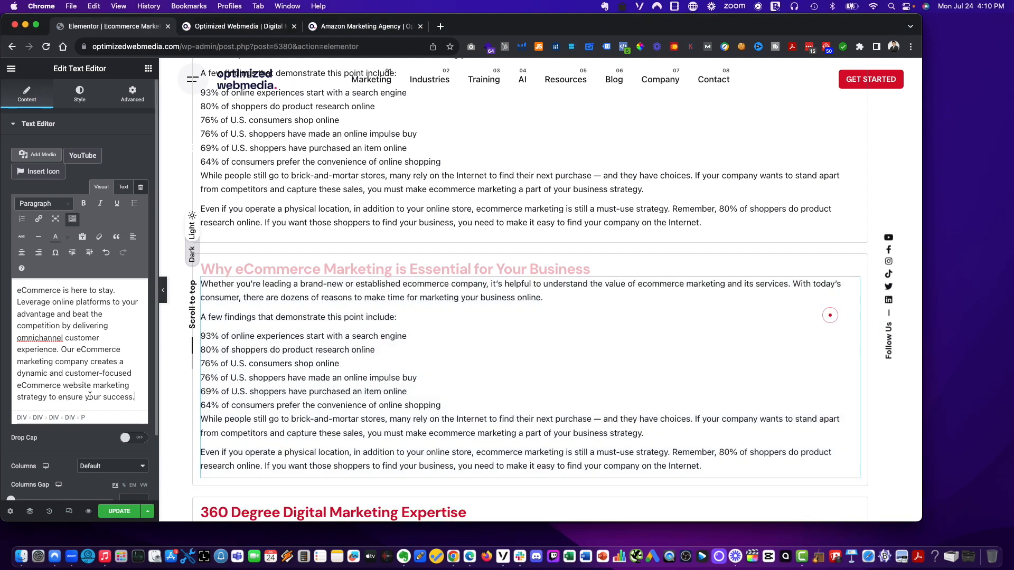
{"action": "key", "text": "Return"}
{"action": "key", "text": "BackSpace"}
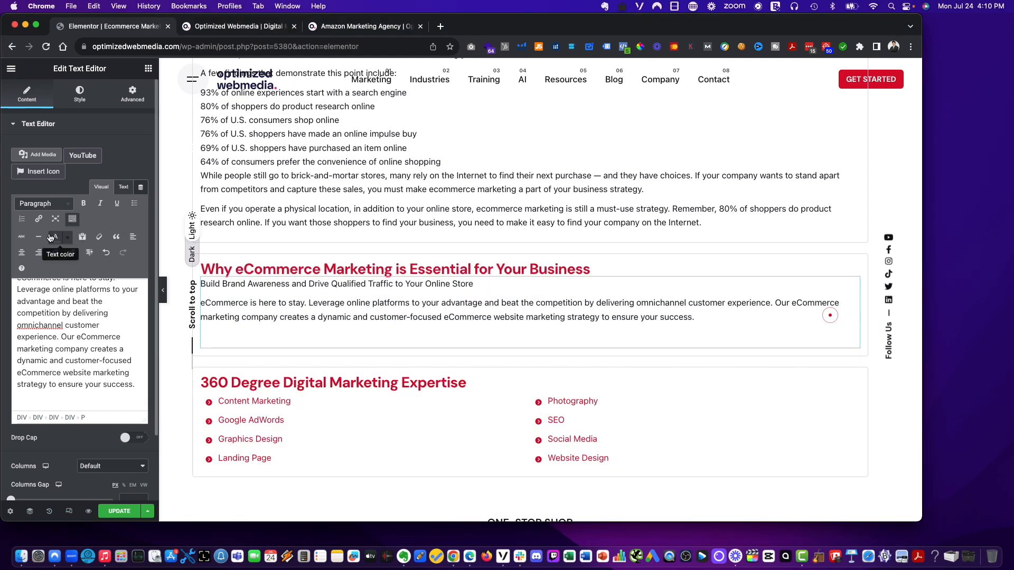
{"action": "left_click", "coordinate": [22, 219]}
{"action": "key", "text": "super+shift+v"}
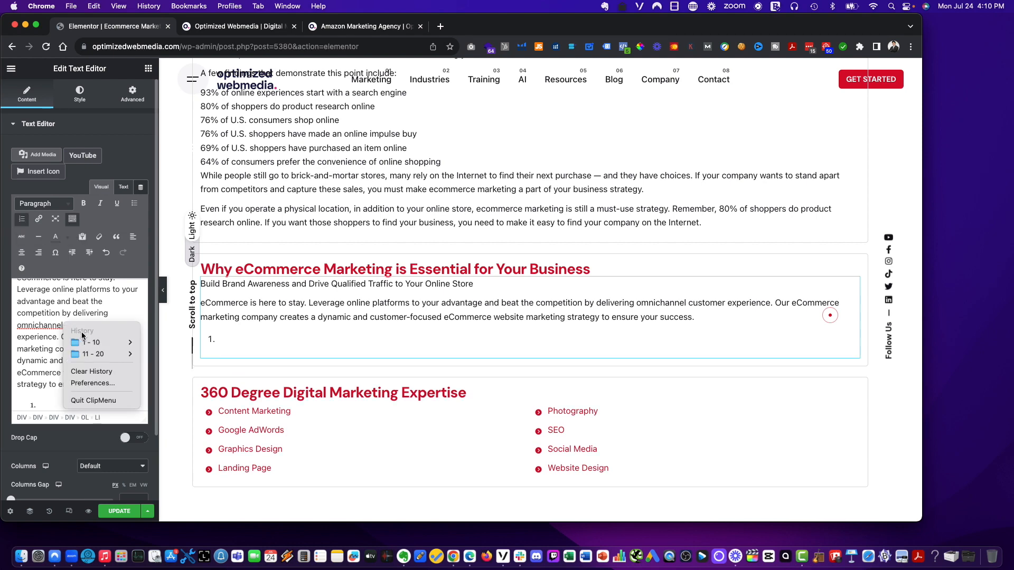
{"action": "mouse_move", "coordinate": [106, 342]}
{"action": "left_click", "coordinate": [153, 342]}
{"action": "key", "text": "Return"}
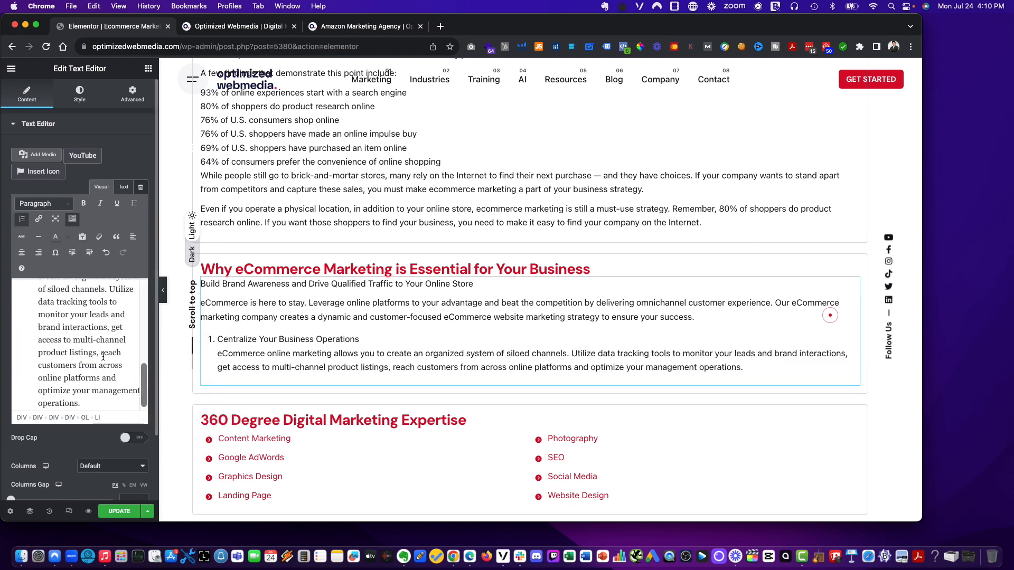
- Paste 'Strengthen Your Online Foundation' with its description as the second numbered item
{"action": "left_click", "coordinate": [1013, 345]}
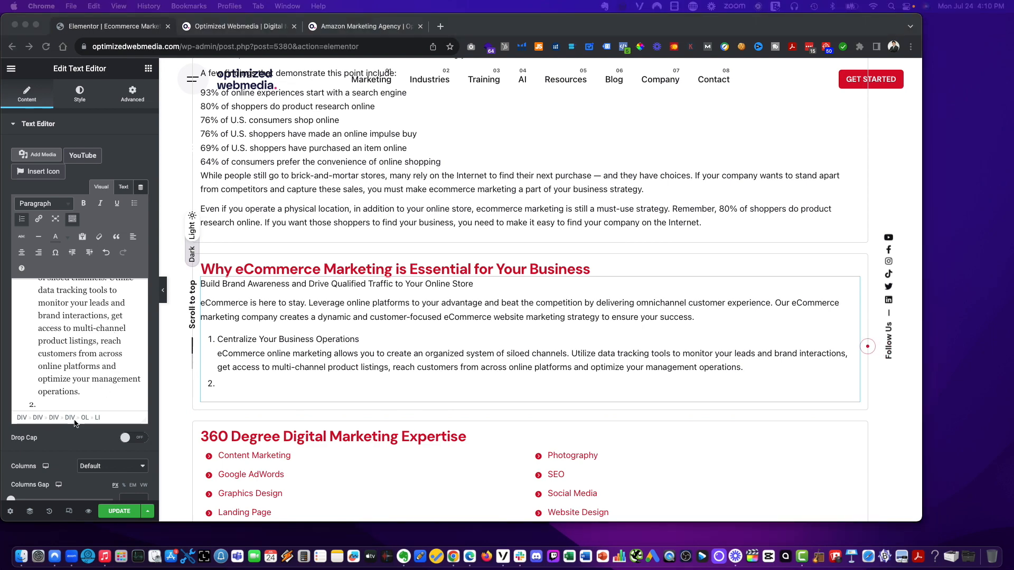
{"action": "left_click", "coordinate": [79, 406]}
{"action": "key", "text": "super+shift+v"}
{"action": "mouse_move", "coordinate": [112, 421]}
{"action": "left_click", "coordinate": [206, 421]}
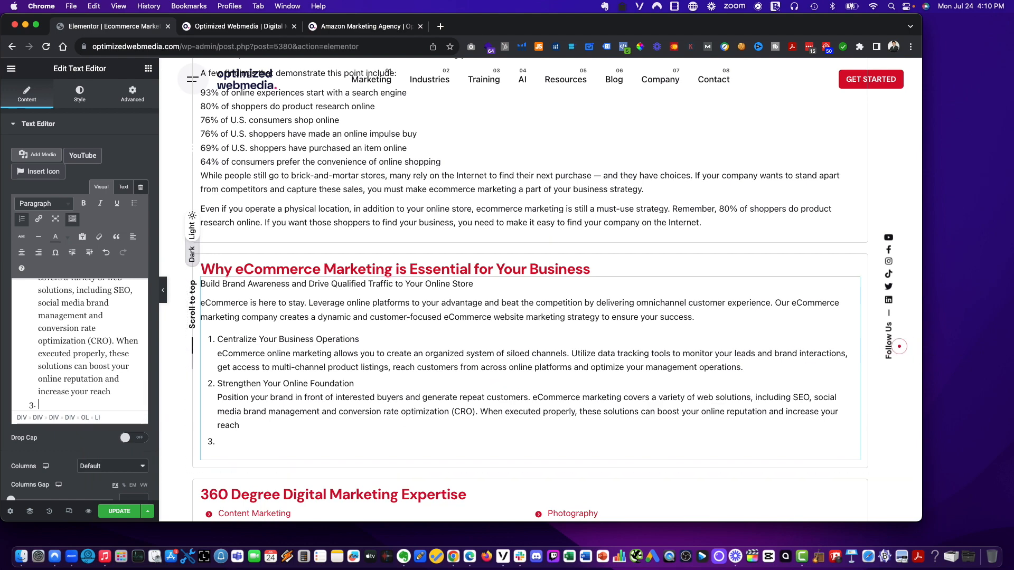
- End the second item with a period and paste 'Reduce Abandoned Carts and Drive More Sales' as the third item
{"action": "left_click", "coordinate": [1013, 347]}
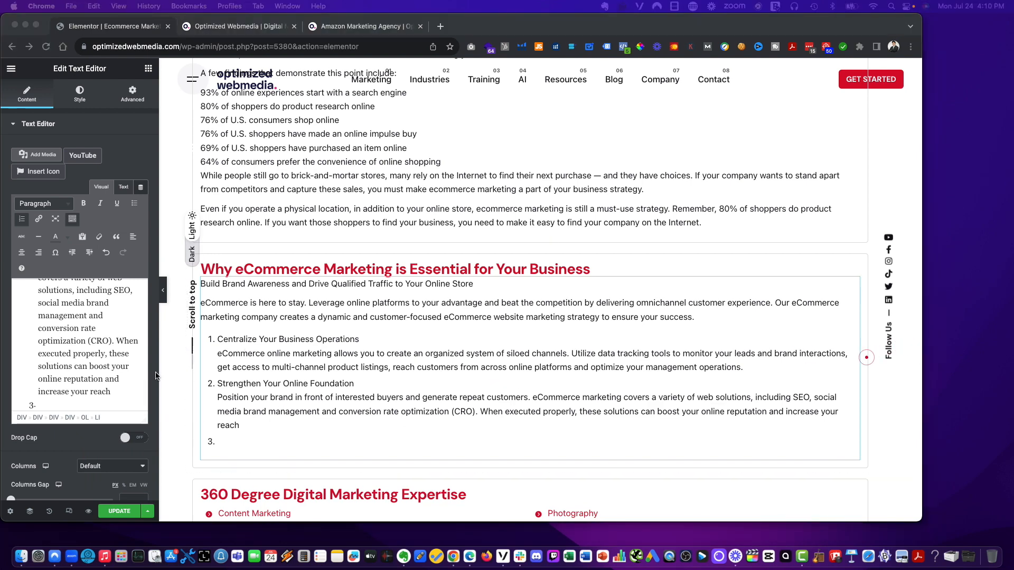
{"action": "left_click", "coordinate": [126, 395]}
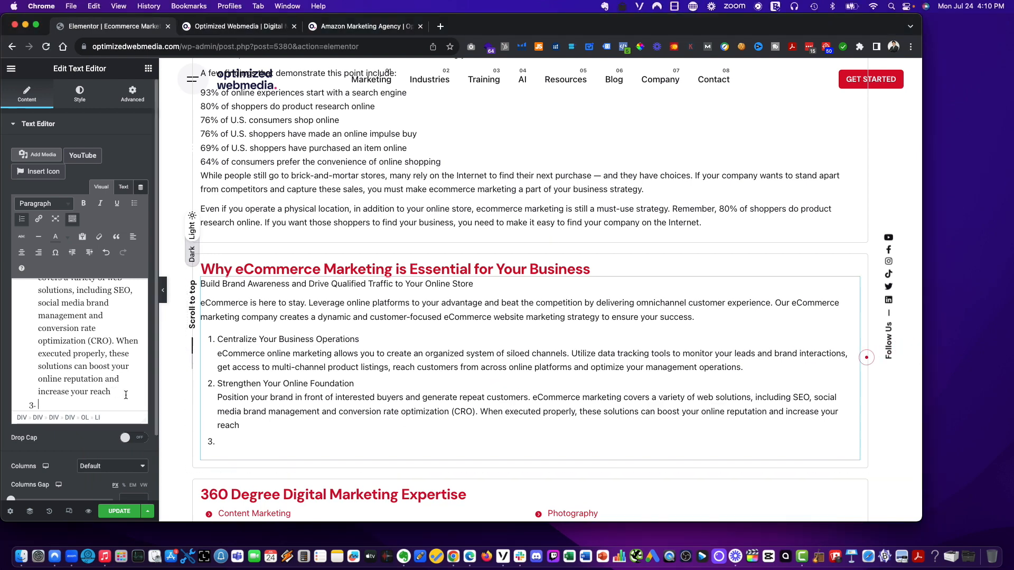
{"action": "left_click", "coordinate": [61, 401]}
{"action": "key", "text": "super+shift+v"}
{"action": "mouse_move", "coordinate": [87, 420]}
{"action": "left_click", "coordinate": [159, 420]}
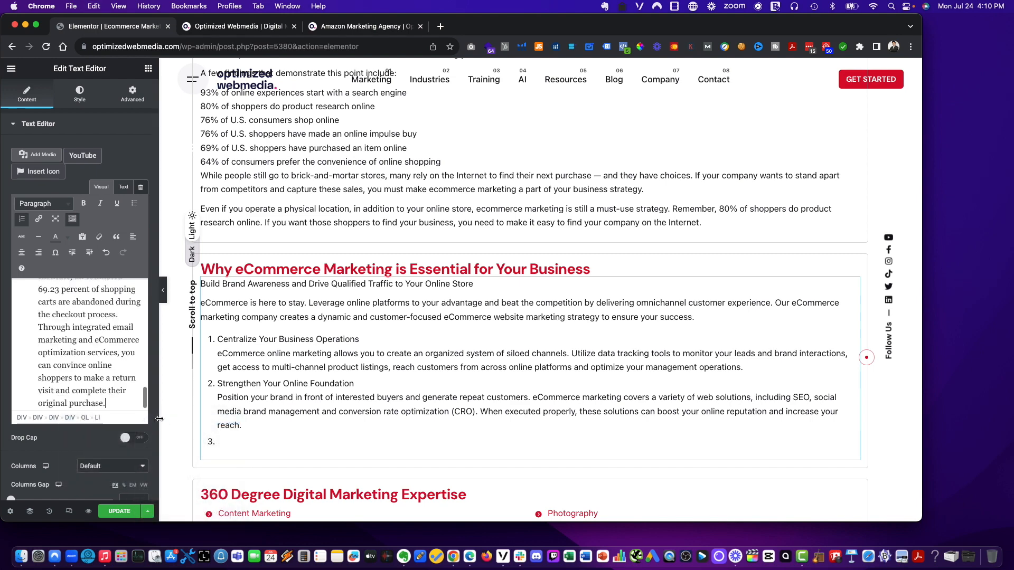
{"action": "key", "text": "Return"}
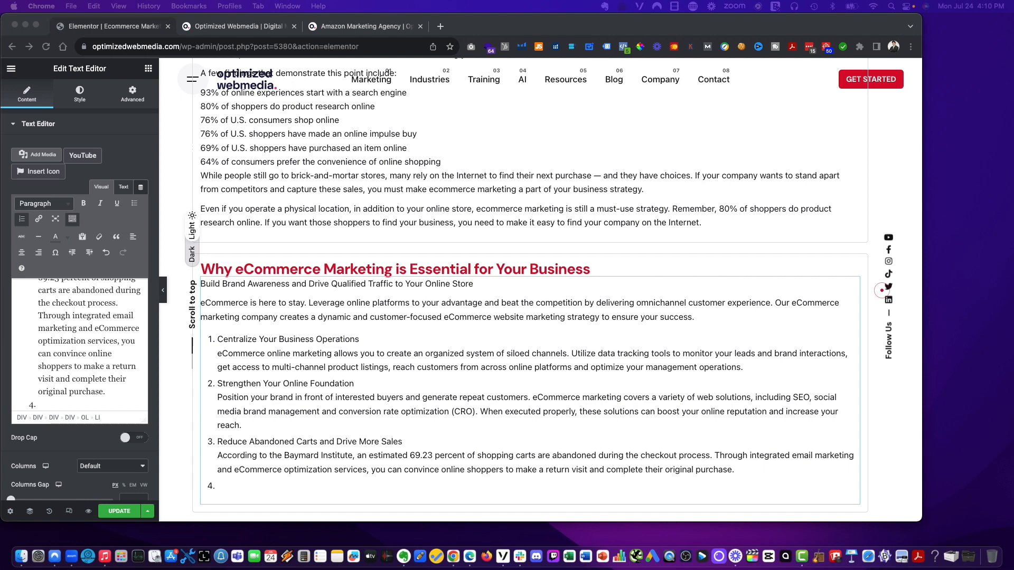
- Paste 'Increase Your Customer Base' with its description as the fourth numbered item
{"action": "key", "text": "super+shift+v"}
{"action": "mouse_move", "coordinate": [147, 410]}
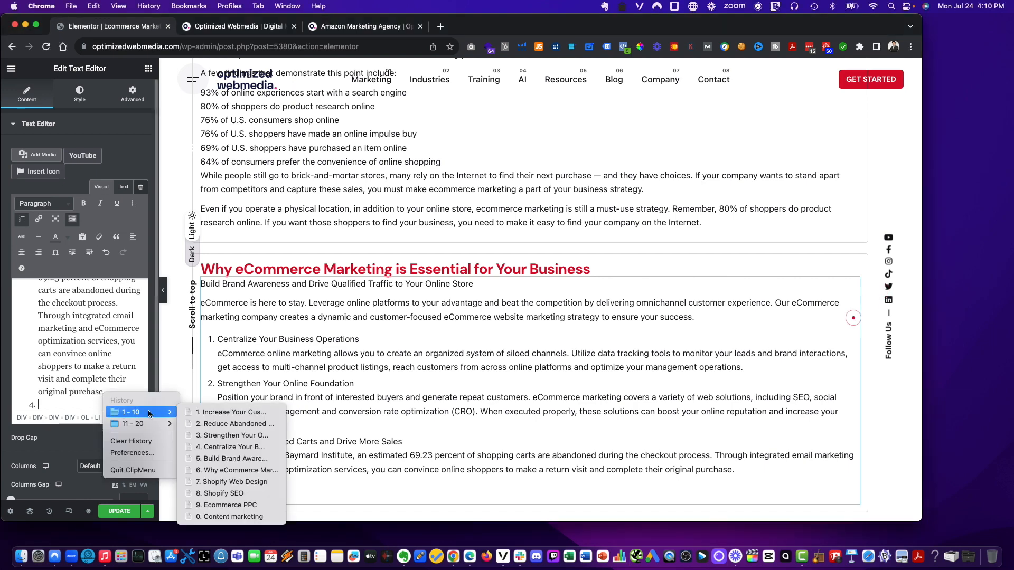
{"action": "left_click", "coordinate": [207, 413]}
{"action": "key", "text": "Return"}
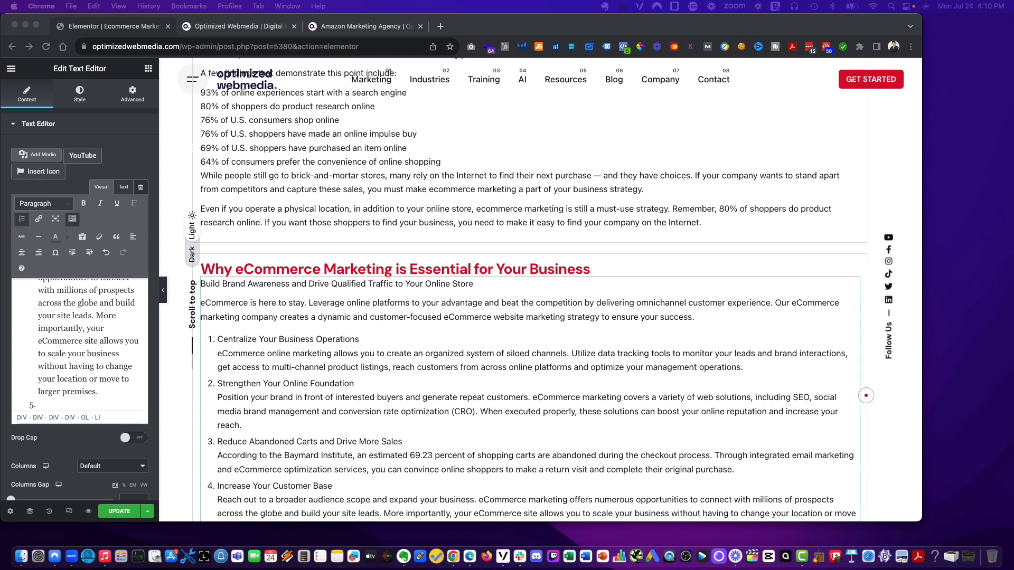
- Paste the 'Boost Your Business' entry from the clipboard history as the fifth numbered item
{"action": "left_click", "coordinate": [73, 408]}
{"action": "key", "text": "shift+super+v"}
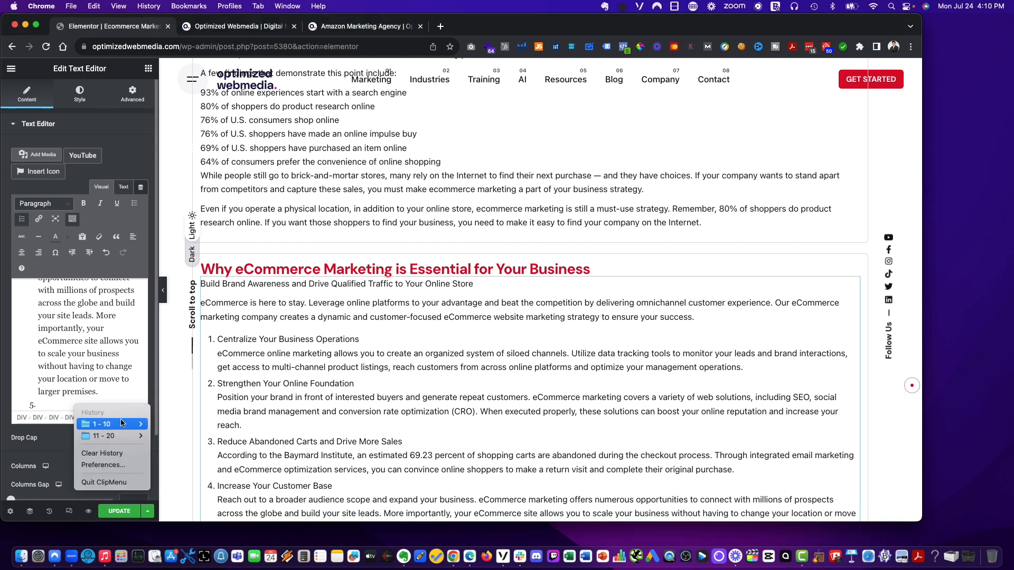
{"action": "mouse_move", "coordinate": [135, 424]}
{"action": "left_click", "coordinate": [178, 423]}
{"action": "key", "text": "Return"}
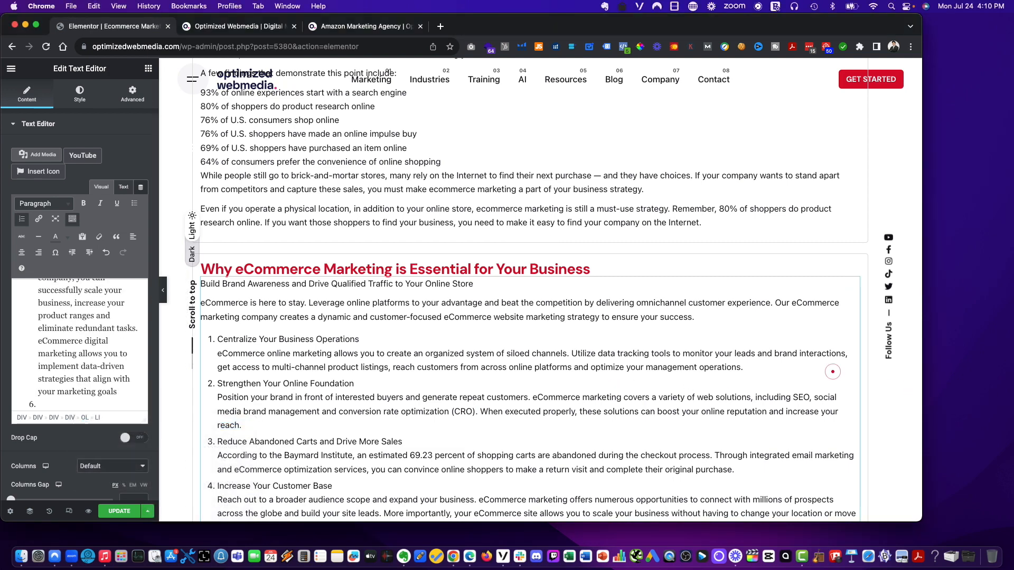
- Paste the 'Eliminate Wasteful' spending entry from the clipboard history as the sixth numbered item
{"action": "left_click", "coordinate": [96, 407]}
{"action": "key", "text": "shift+super+v"}
{"action": "mouse_move", "coordinate": [133, 421]}
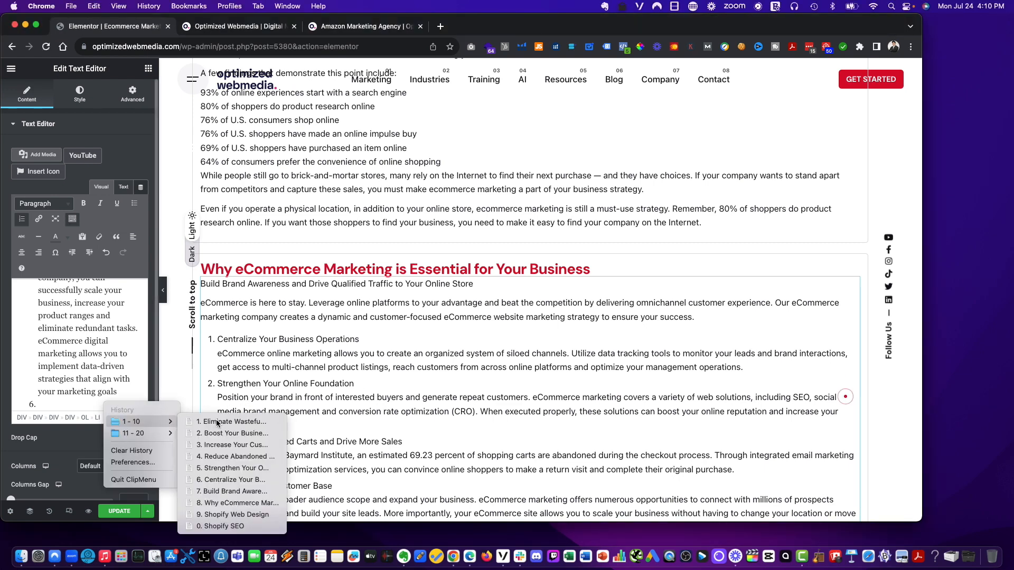
{"action": "left_click", "coordinate": [178, 423]}
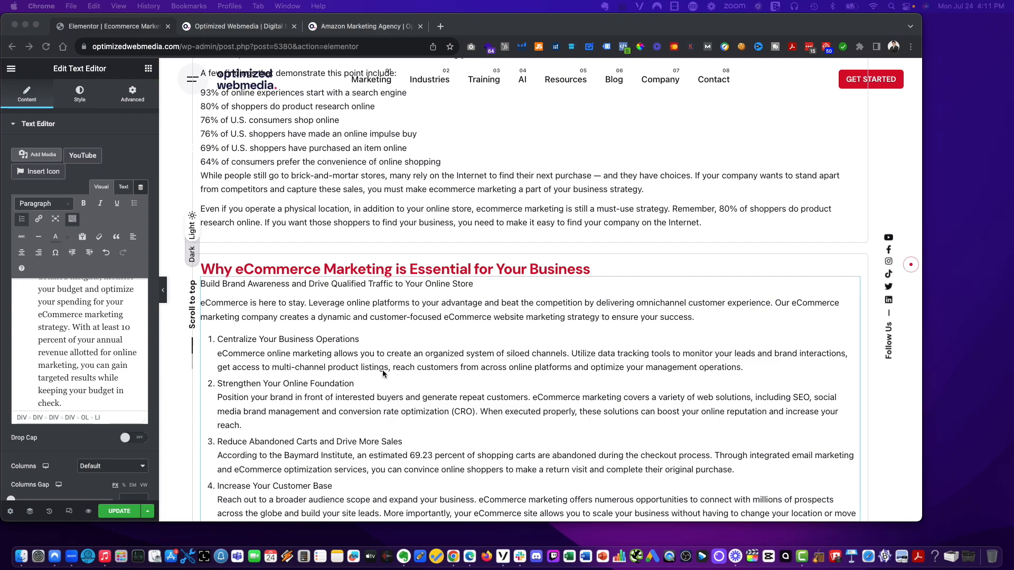
{"action": "scroll", "coordinate": [387, 372], "scroll_direction": "up", "scroll_amount": 20}
{"action": "scroll", "coordinate": [218, 427], "scroll_direction": "down", "scroll_amount": 20}
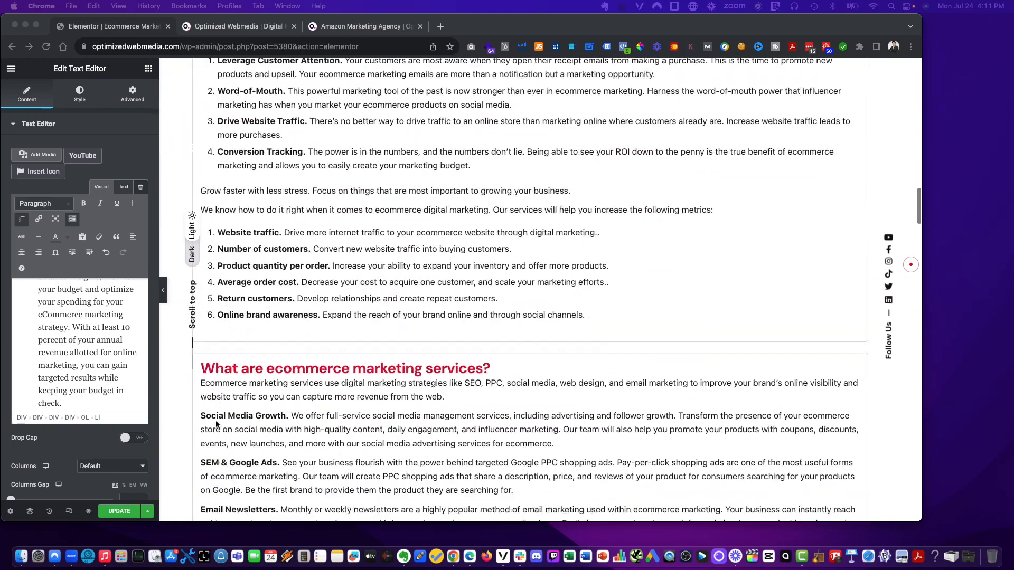
{"action": "scroll", "coordinate": [216, 424], "scroll_direction": "down", "scroll_amount": 20}
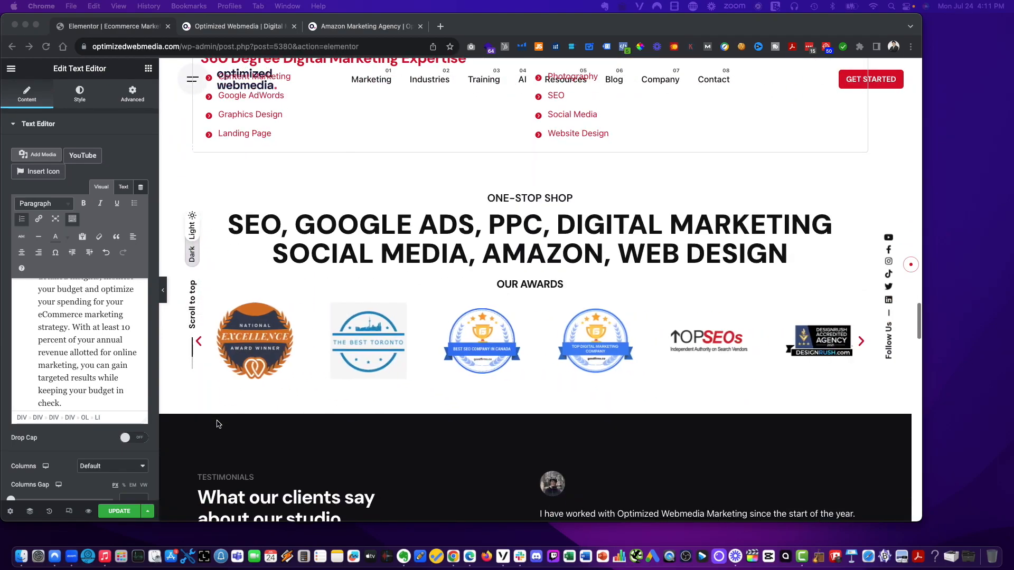
- Save the page updates and review the rewritten numbered list in the 'Why eCommerce Marketing is Essential for Your Business' section
{"action": "left_click", "coordinate": [120, 513]}
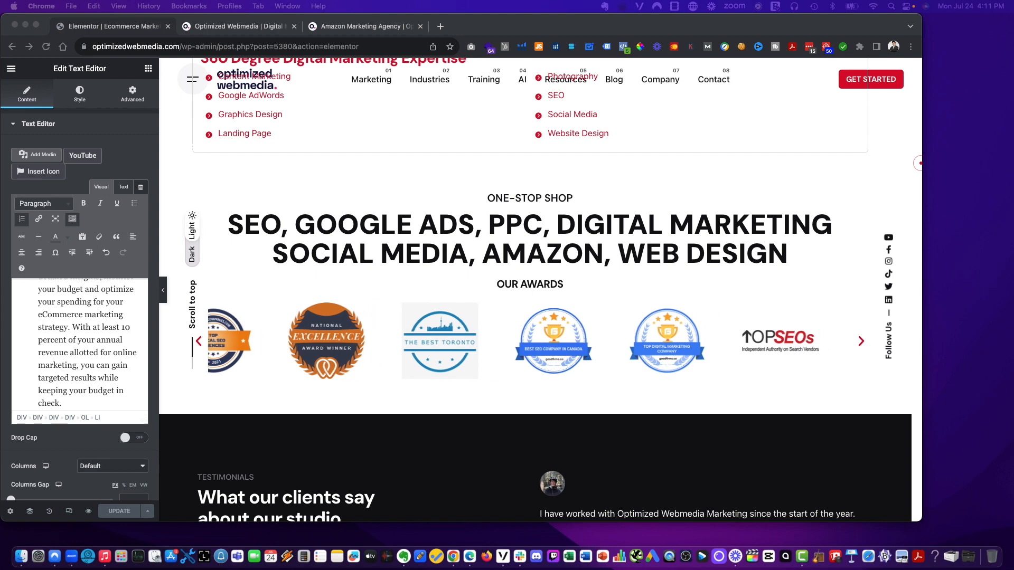
{"action": "scroll", "coordinate": [315, 300], "scroll_direction": "up", "scroll_amount": 4}
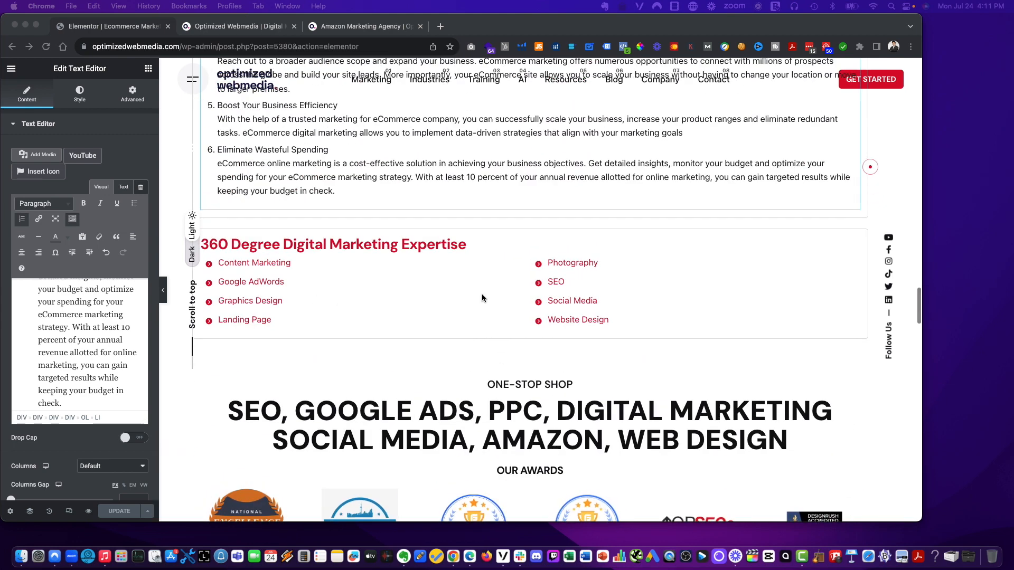
{"action": "scroll", "coordinate": [759, 267], "scroll_direction": "up", "scroll_amount": 5}
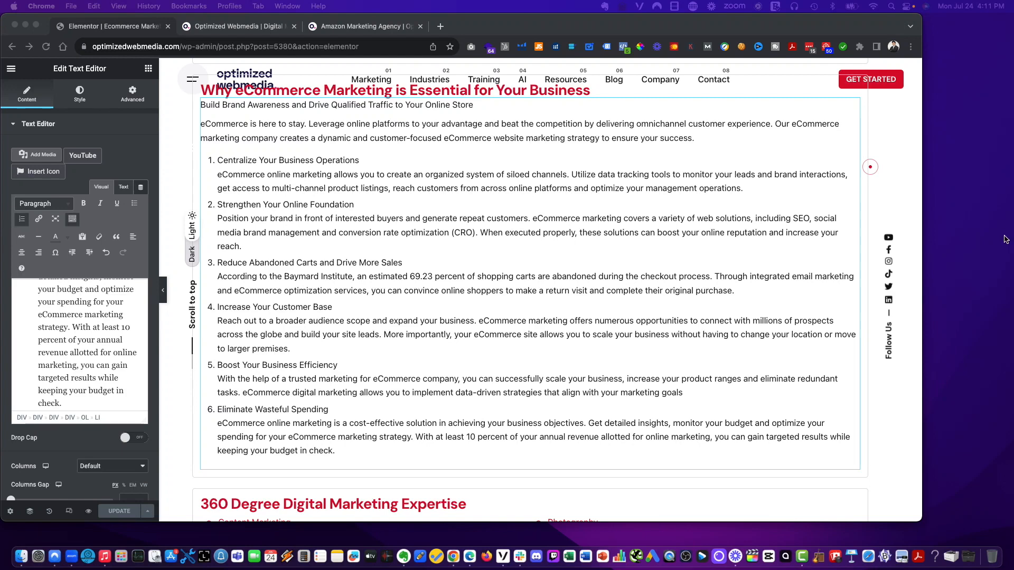
{"action": "scroll", "coordinate": [775, 332], "scroll_direction": "up", "scroll_amount": 2}
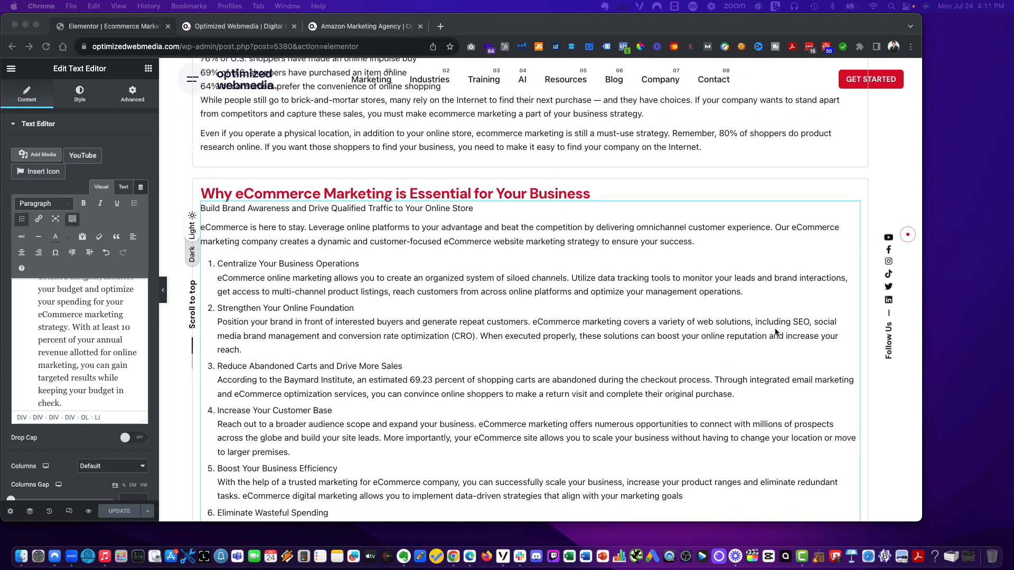
{"action": "scroll", "coordinate": [776, 331], "scroll_direction": "down", "scroll_amount": 2}
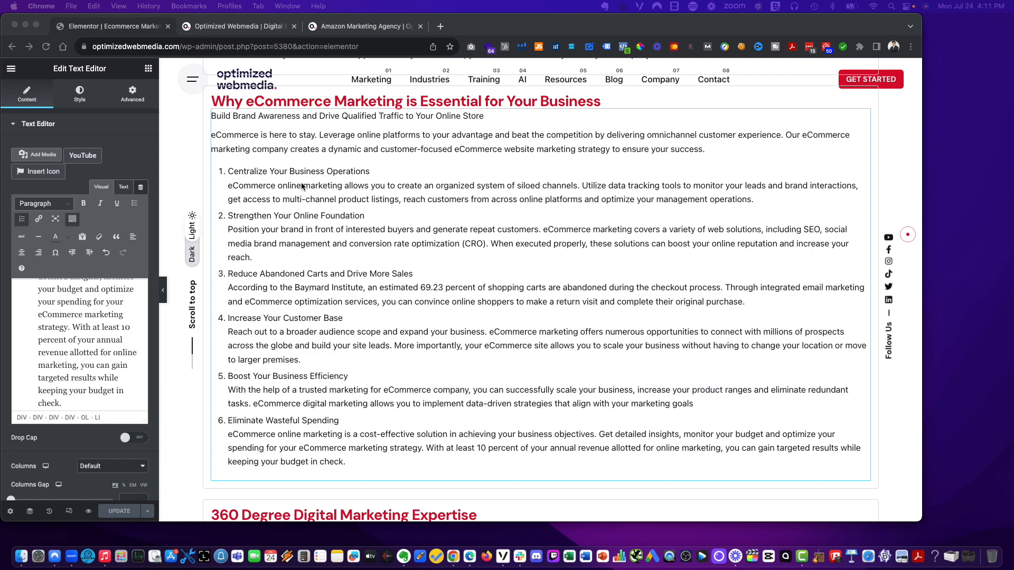
{"action": "left_click", "coordinate": [302, 187]}
{"action": "scroll", "coordinate": [74, 327], "scroll_direction": "up", "scroll_amount": 8}
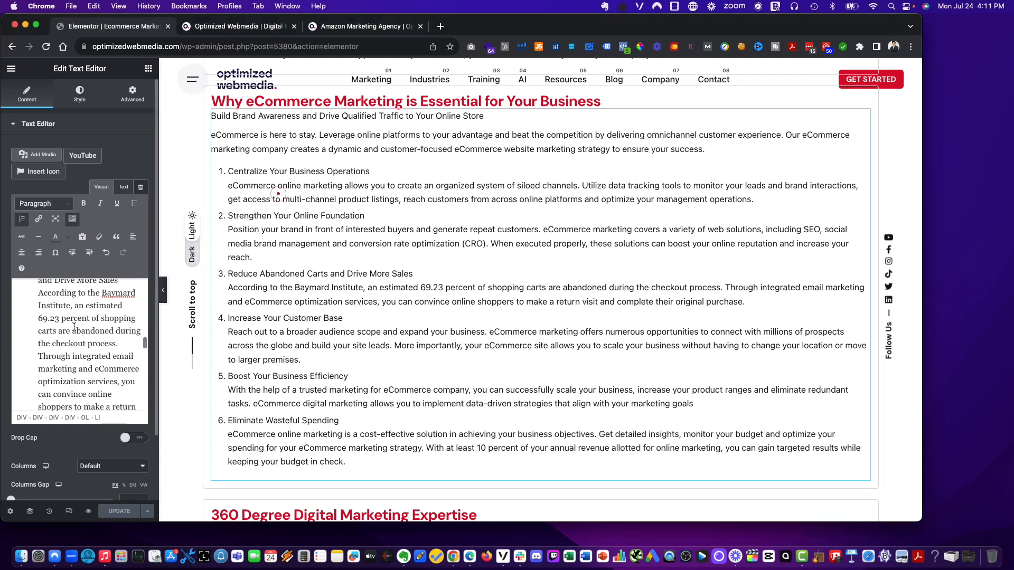
{"action": "scroll", "coordinate": [74, 327], "scroll_direction": "up", "scroll_amount": 10}
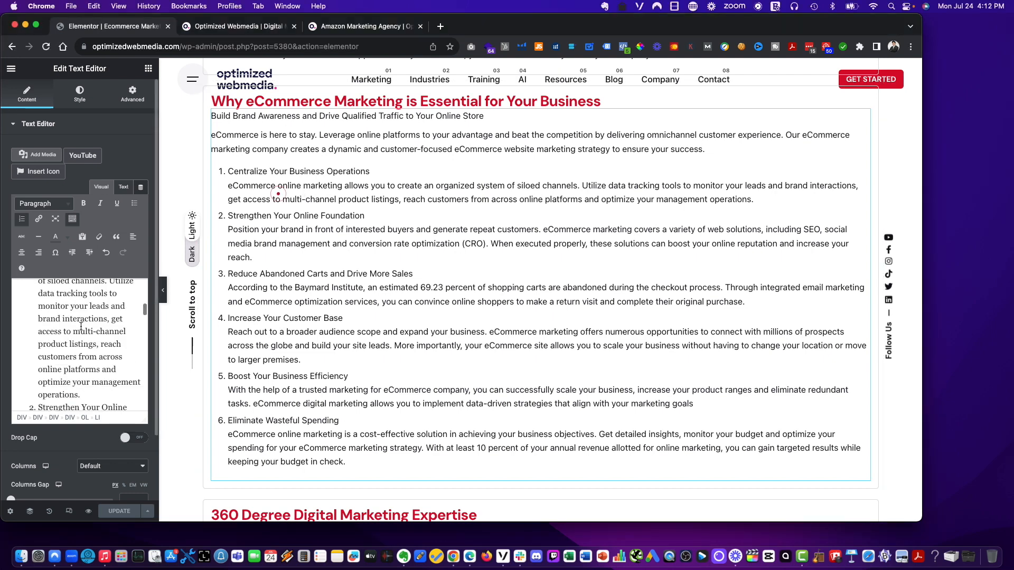
{"action": "scroll", "coordinate": [81, 326], "scroll_direction": "down", "scroll_amount": 5}
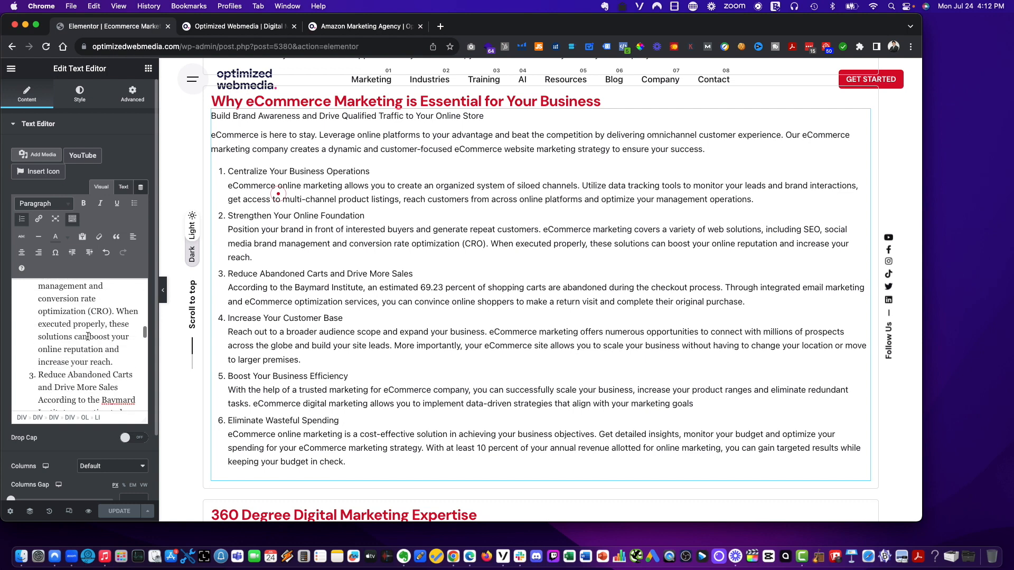
{"action": "scroll", "coordinate": [88, 337], "scroll_direction": "down", "scroll_amount": 5}
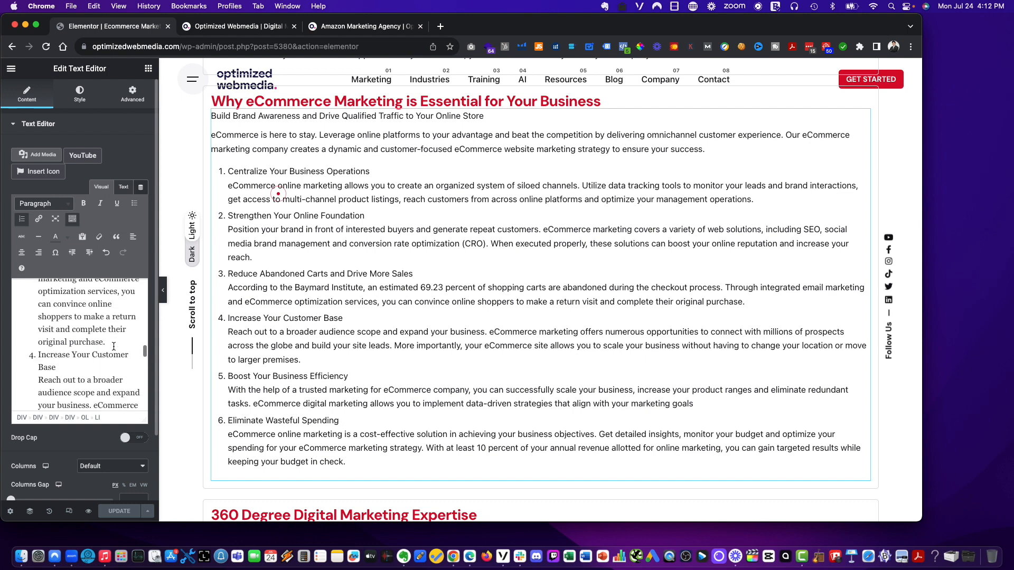
{"action": "scroll", "coordinate": [114, 346], "scroll_direction": "up", "scroll_amount": 2}
{"action": "scroll", "coordinate": [113, 347], "scroll_direction": "down", "scroll_amount": 4}
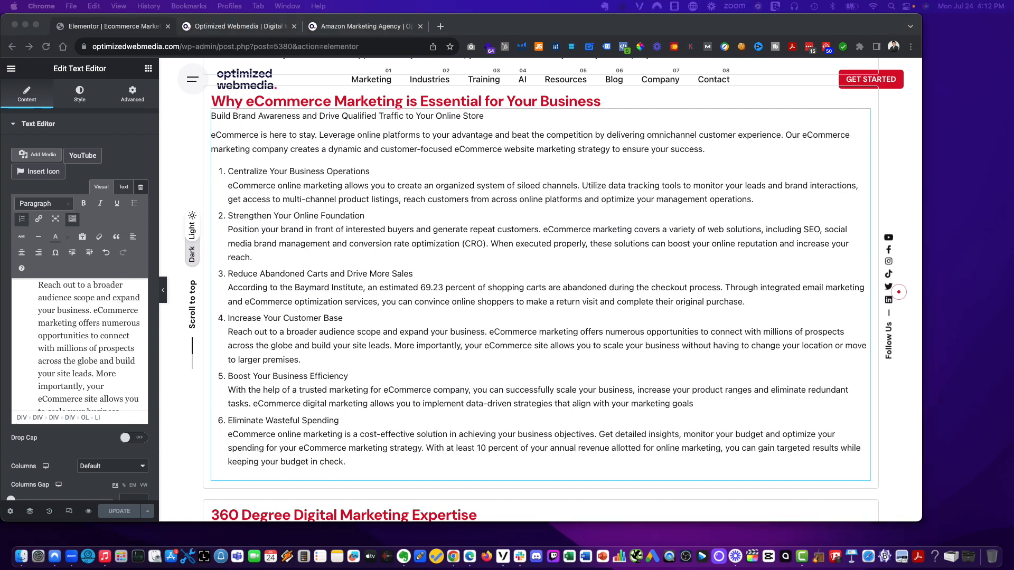
{"action": "scroll", "coordinate": [444, 245], "scroll_direction": "down", "scroll_amount": 8}
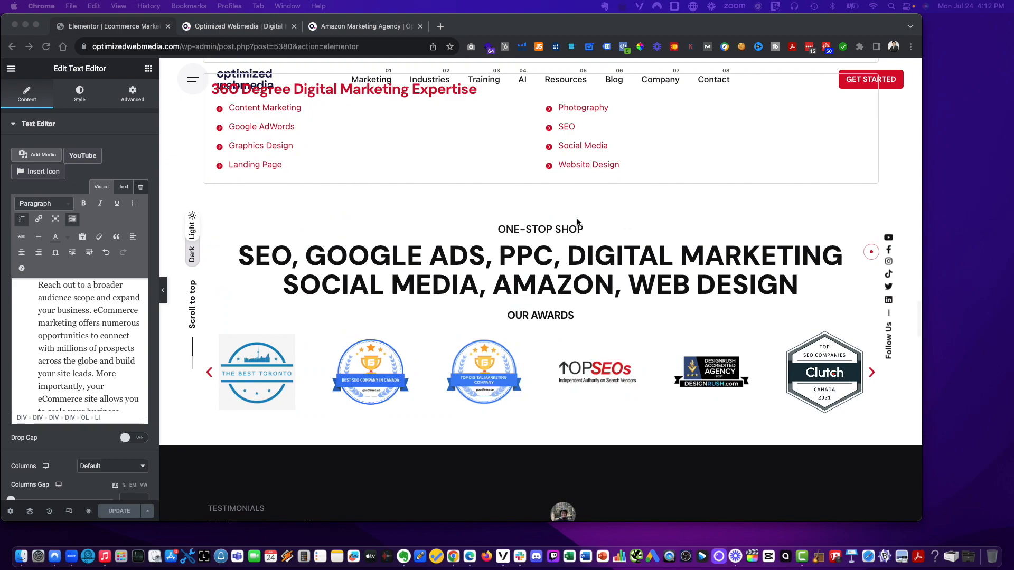
{"action": "scroll", "coordinate": [266, 418], "scroll_direction": "up", "scroll_amount": 10}
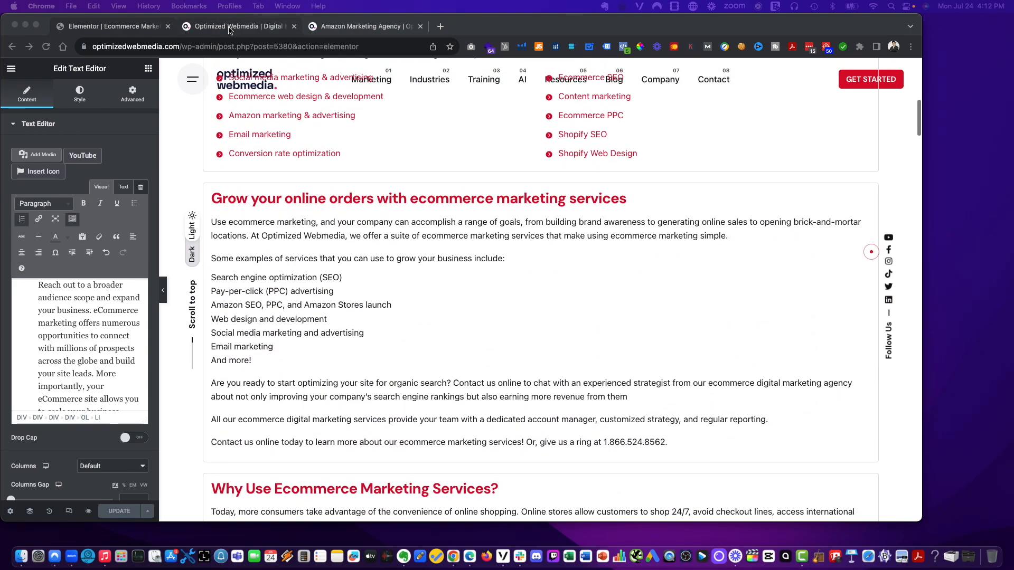
{"action": "left_click", "coordinate": [235, 29]}
{"action": "scroll", "coordinate": [496, 310], "scroll_direction": "up", "scroll_amount": 20}
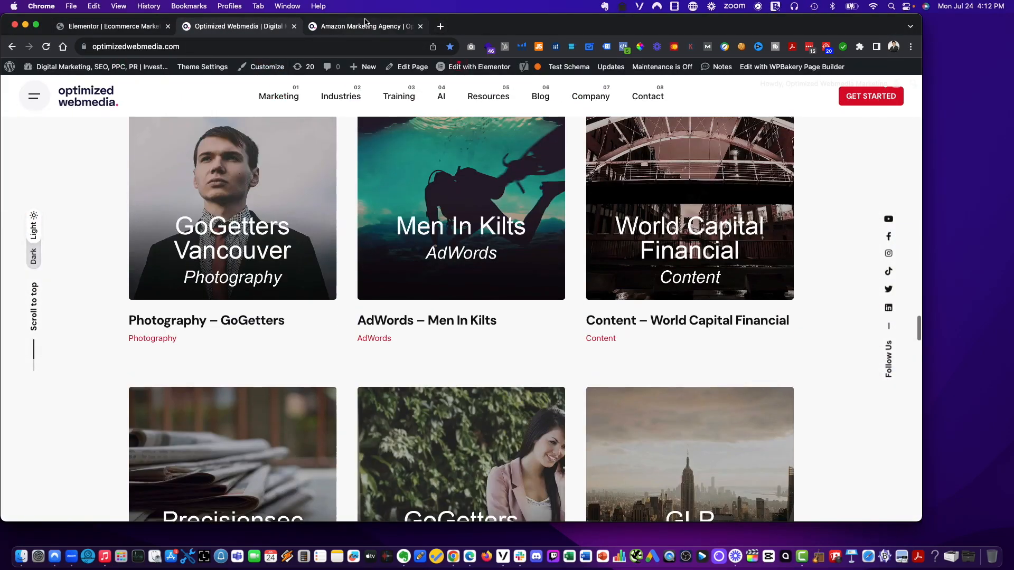
{"action": "left_click", "coordinate": [366, 24]}
{"action": "left_click", "coordinate": [134, 26]}
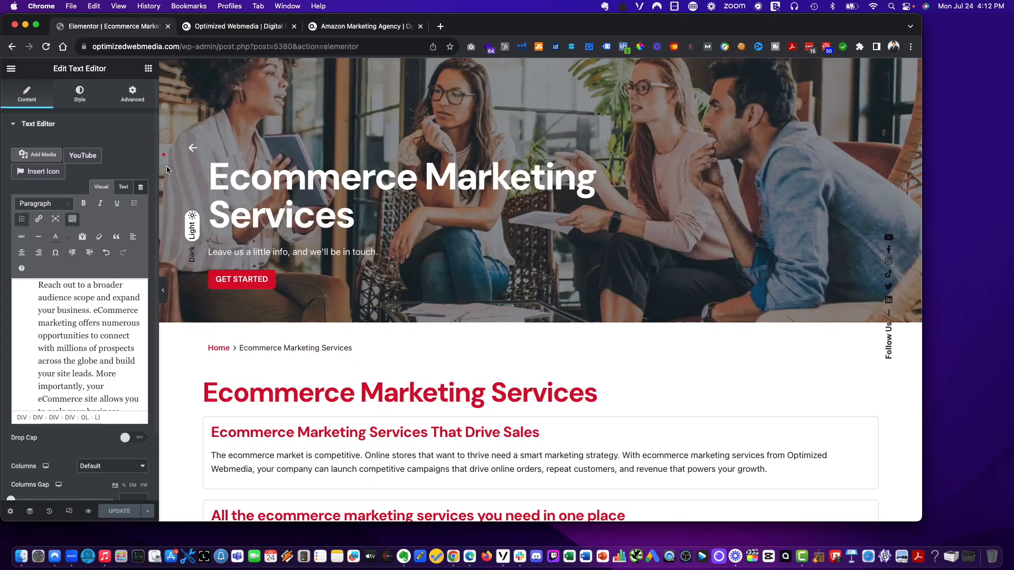
{"action": "left_click", "coordinate": [11, 69]}
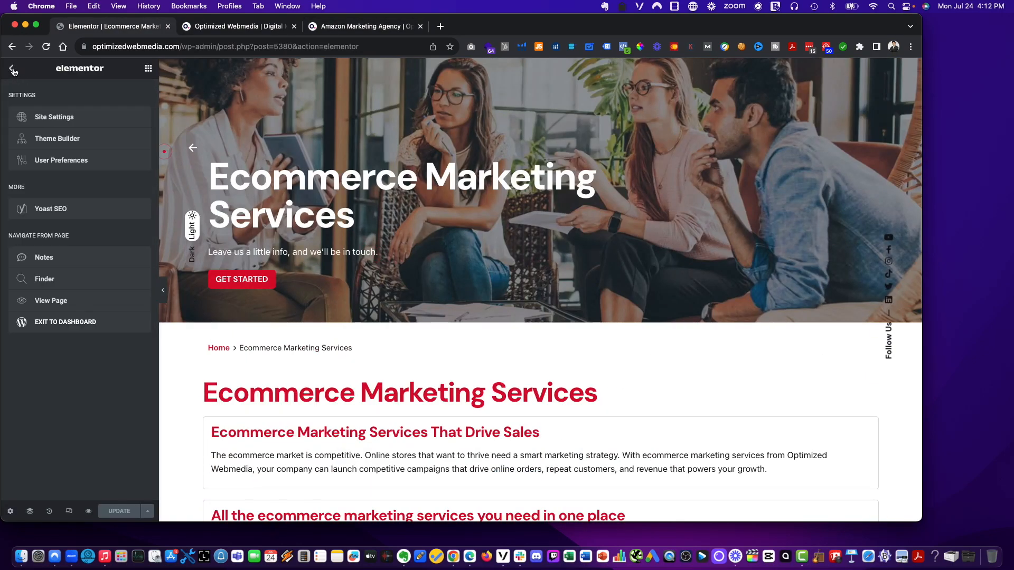
{"action": "left_click", "coordinate": [12, 69]}
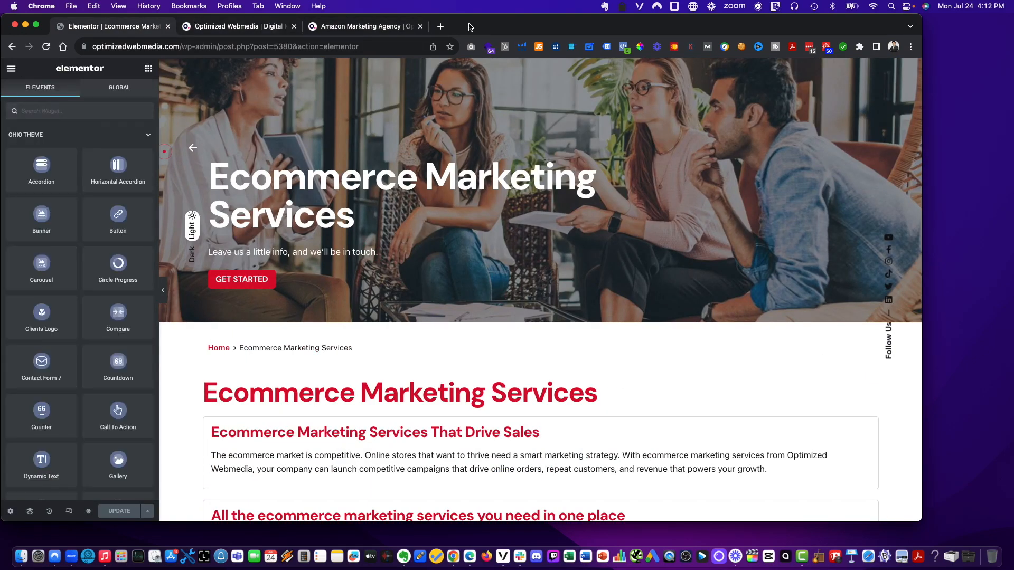
{"action": "left_click", "coordinate": [442, 27]}
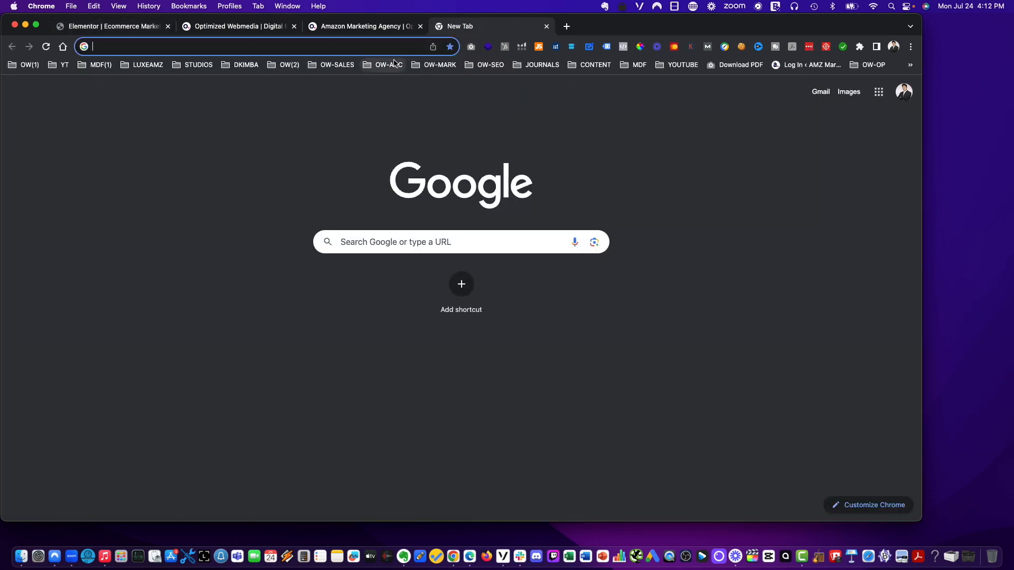
{"action": "left_click", "coordinate": [66, 29]}
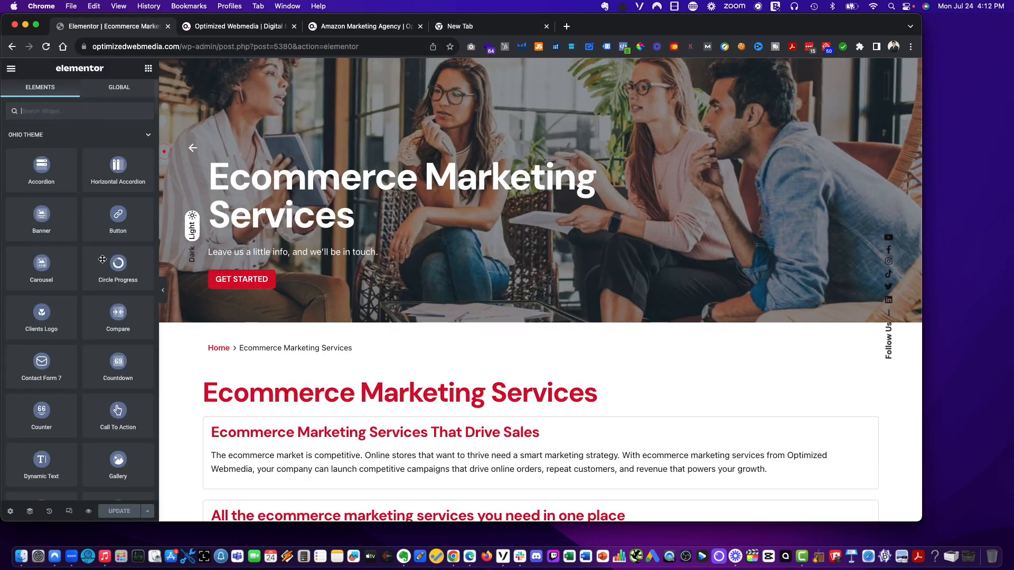
- Exit the editor to the page's WordPress edit screen and open the live Ecommerce Marketing Services page from its permalink in a new tab
{"action": "left_click", "coordinate": [11, 68]}
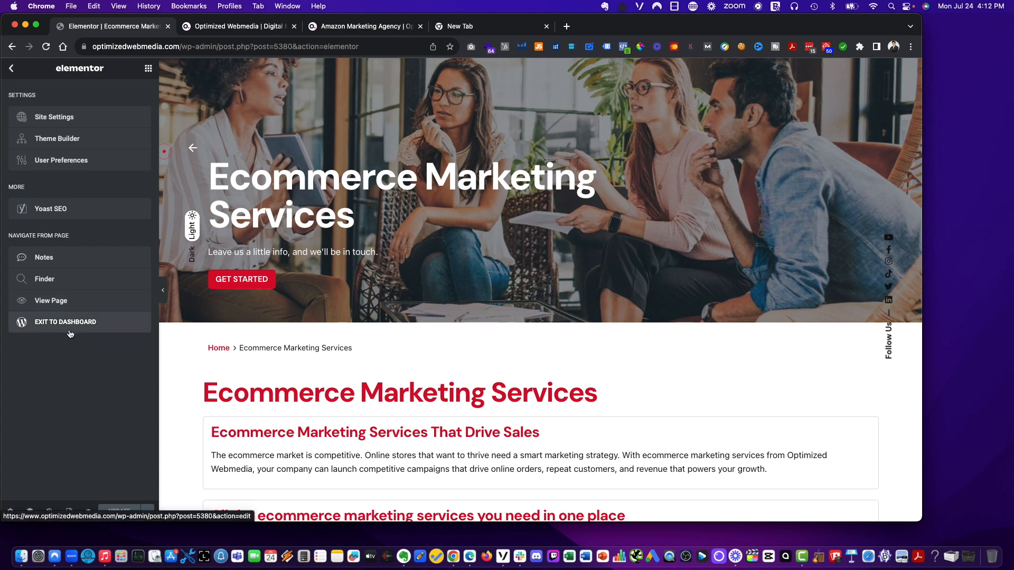
{"action": "left_click", "coordinate": [70, 323]}
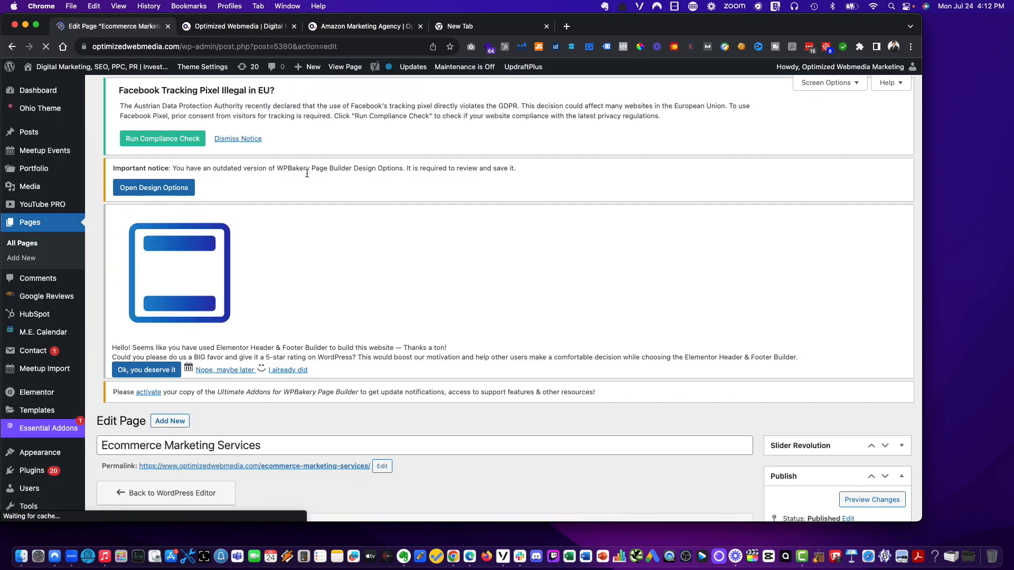
{"action": "scroll", "coordinate": [380, 202], "scroll_direction": "down", "scroll_amount": 7}
{"action": "scroll", "coordinate": [380, 199], "scroll_direction": "up", "scroll_amount": 3}
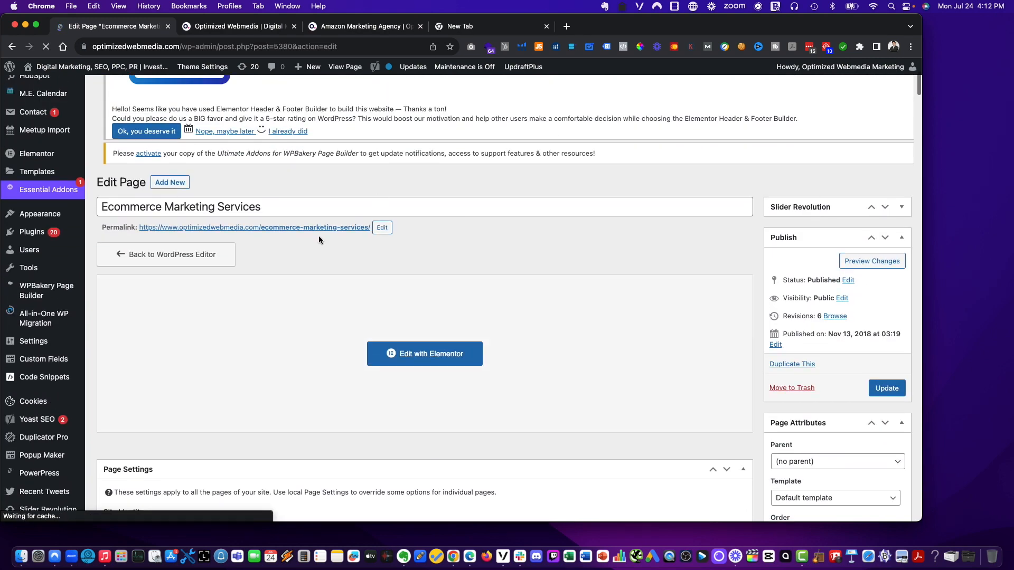
{"action": "right_click", "coordinate": [330, 227]}
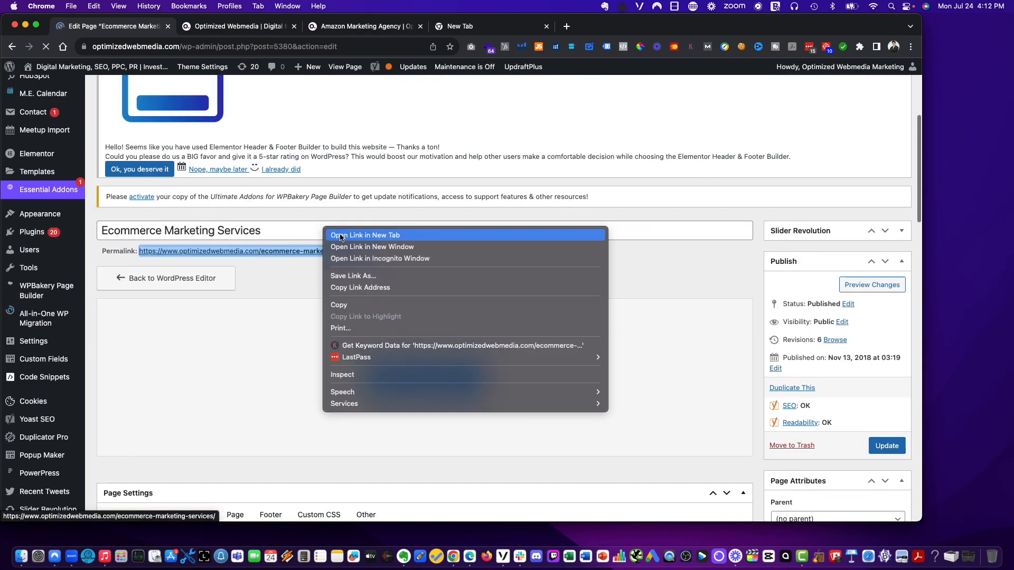
{"action": "left_click", "coordinate": [349, 228]}
{"action": "left_click", "coordinate": [195, 28]}
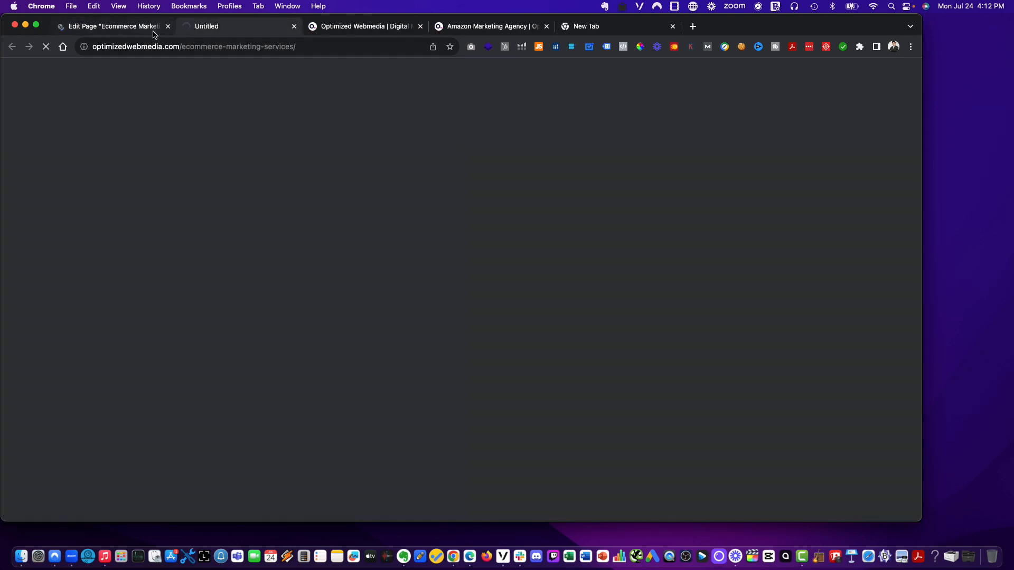
{"action": "left_click", "coordinate": [643, 31]}
{"action": "left_click", "coordinate": [672, 27]}
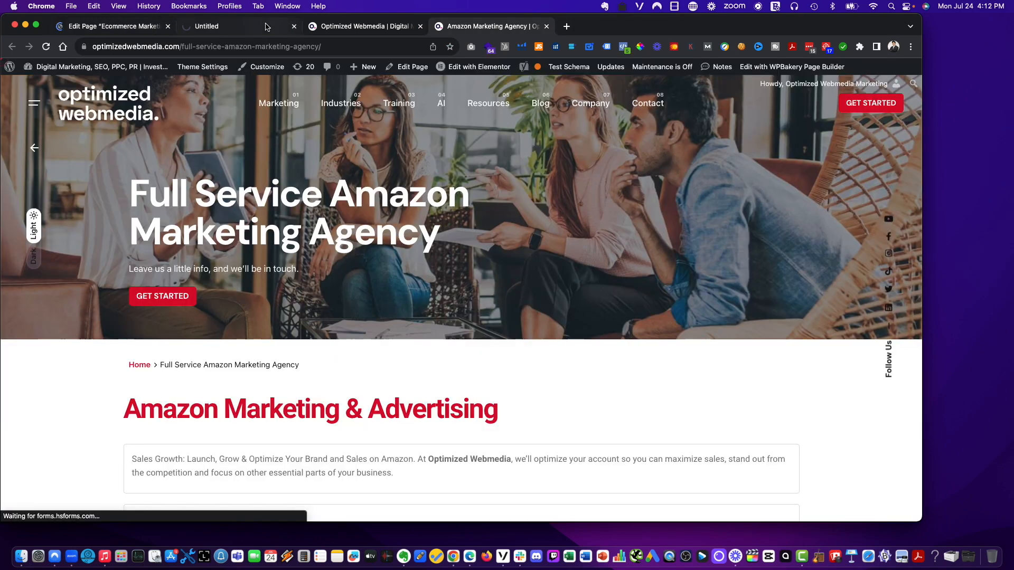
{"action": "left_click", "coordinate": [256, 30]}
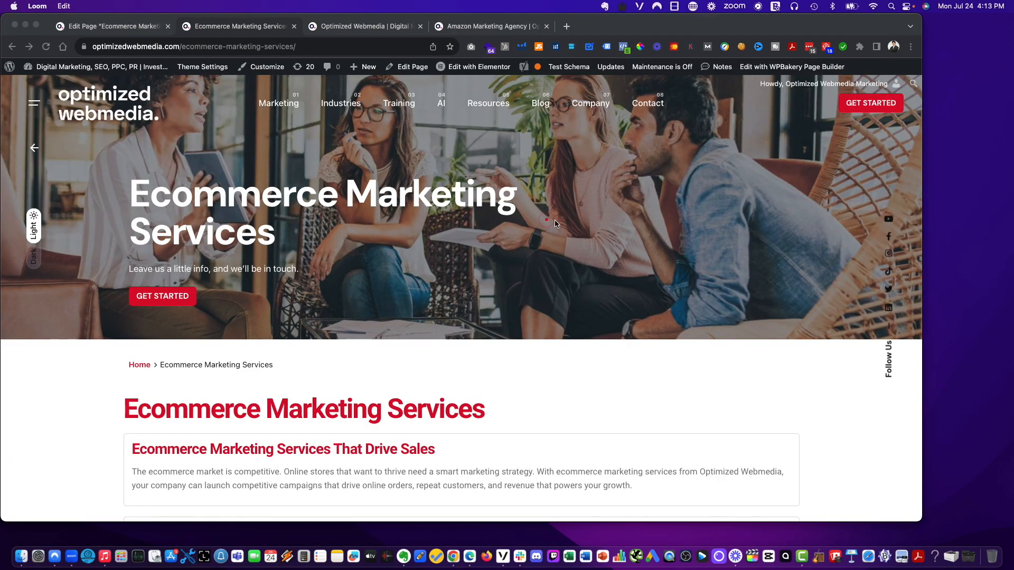
- Scroll through the live Ecommerce Marketing Services page to review the published sections
{"action": "scroll", "coordinate": [621, 376], "scroll_direction": "down", "scroll_amount": 3}
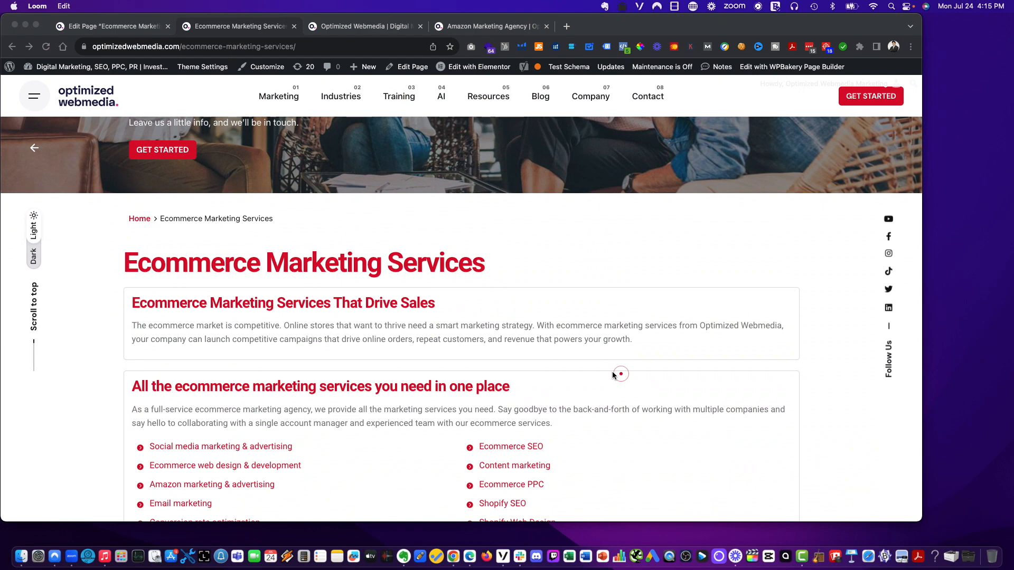
{"action": "scroll", "coordinate": [612, 374], "scroll_direction": "down", "scroll_amount": 3}
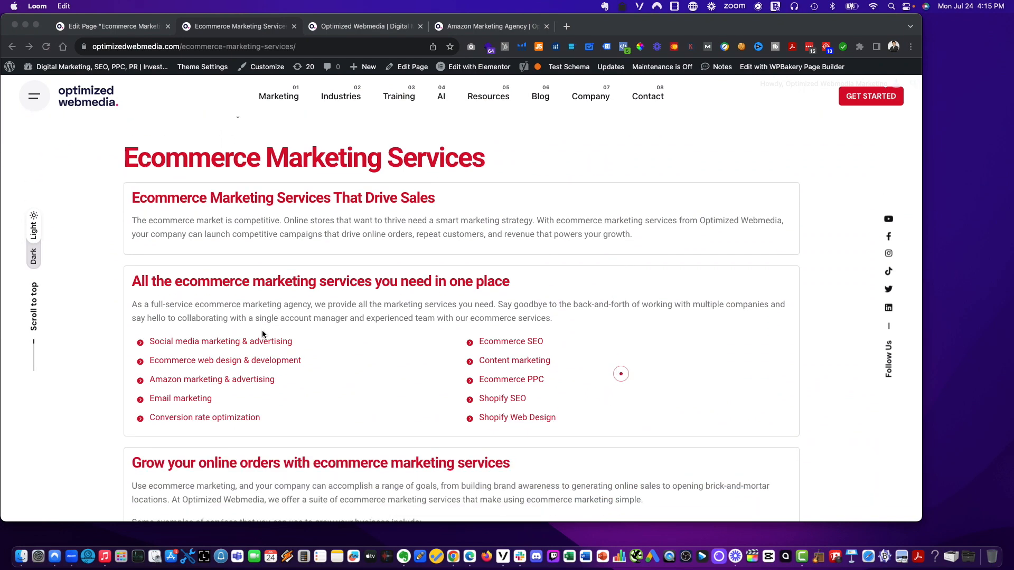
{"action": "left_click", "coordinate": [640, 341]}
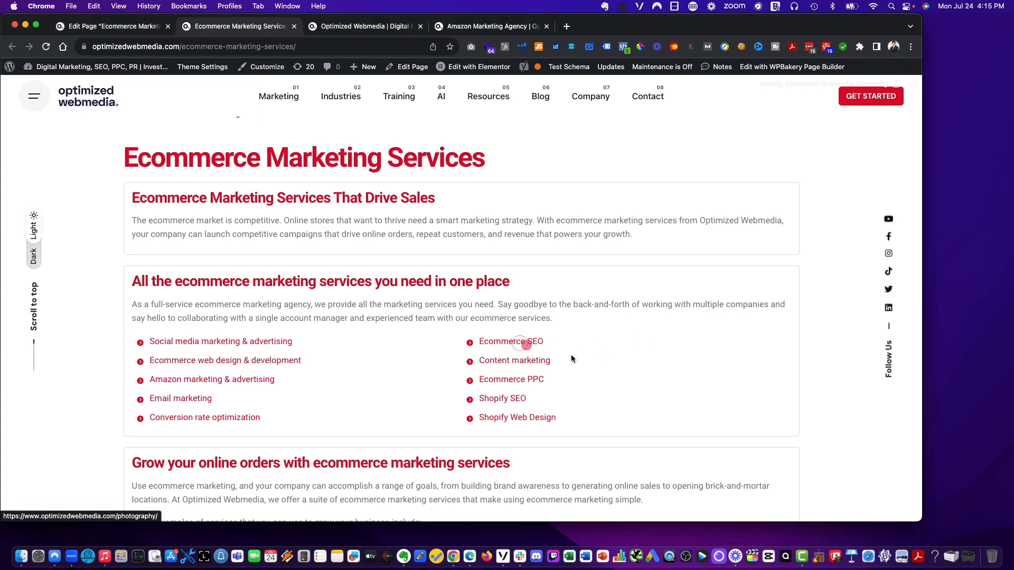
{"action": "scroll", "coordinate": [708, 362], "scroll_direction": "down", "scroll_amount": 3}
{"action": "scroll", "coordinate": [710, 364], "scroll_direction": "down", "scroll_amount": 15}
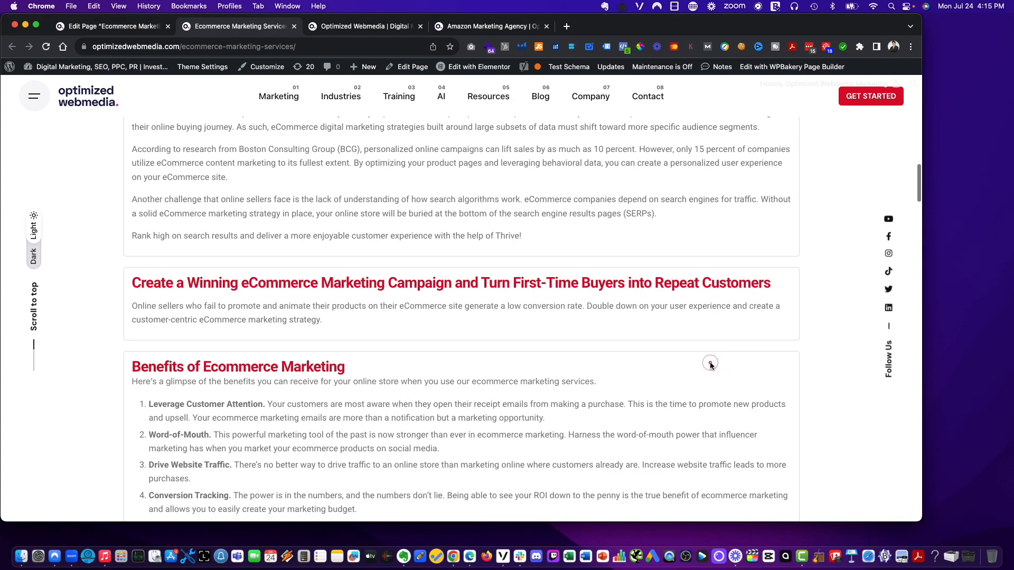
{"action": "scroll", "coordinate": [708, 363], "scroll_direction": "up", "scroll_amount": 10}
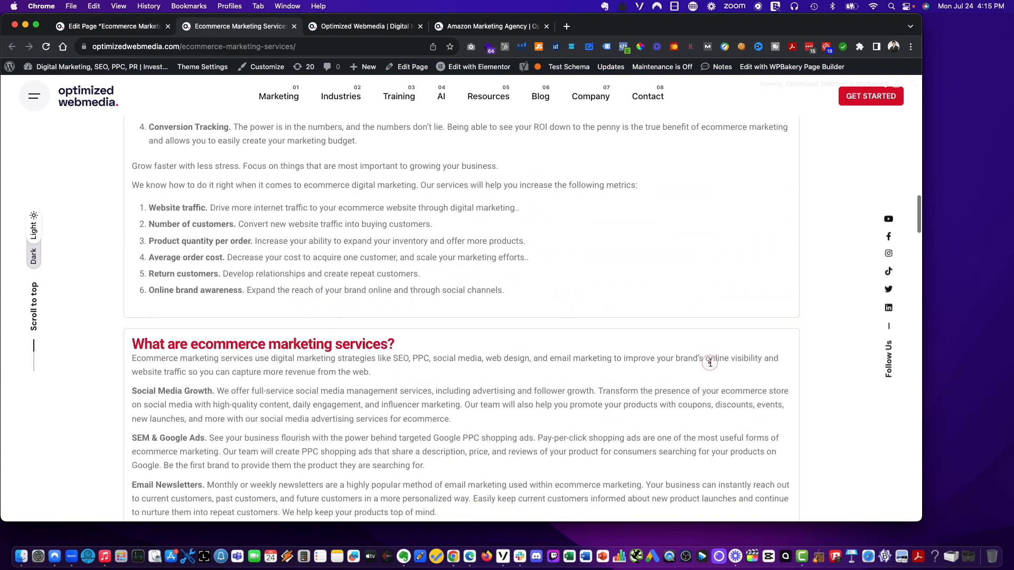
{"action": "scroll", "coordinate": [613, 370], "scroll_direction": "up", "scroll_amount": 2}
{"action": "scroll", "coordinate": [610, 422], "scroll_direction": "down", "scroll_amount": 2}
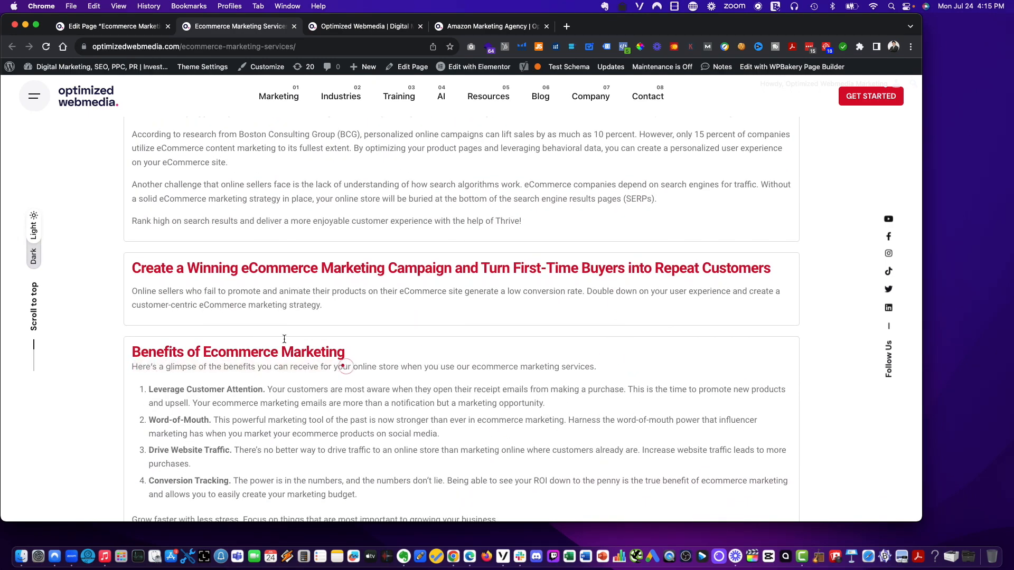
{"action": "scroll", "coordinate": [153, 288], "scroll_direction": "right", "scroll_amount": 2}
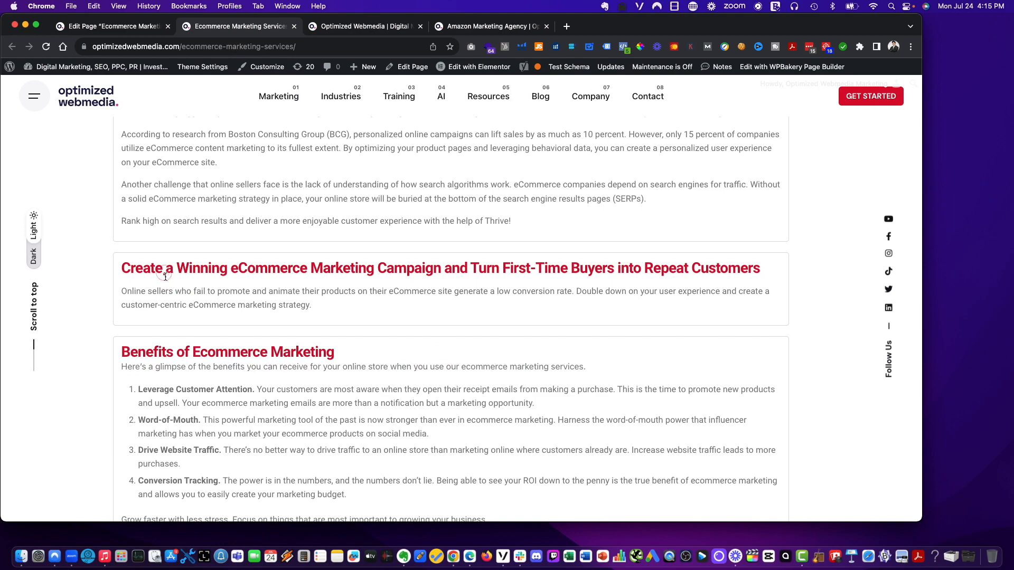
{"action": "scroll", "coordinate": [167, 363], "scroll_direction": "up", "scroll_amount": 15}
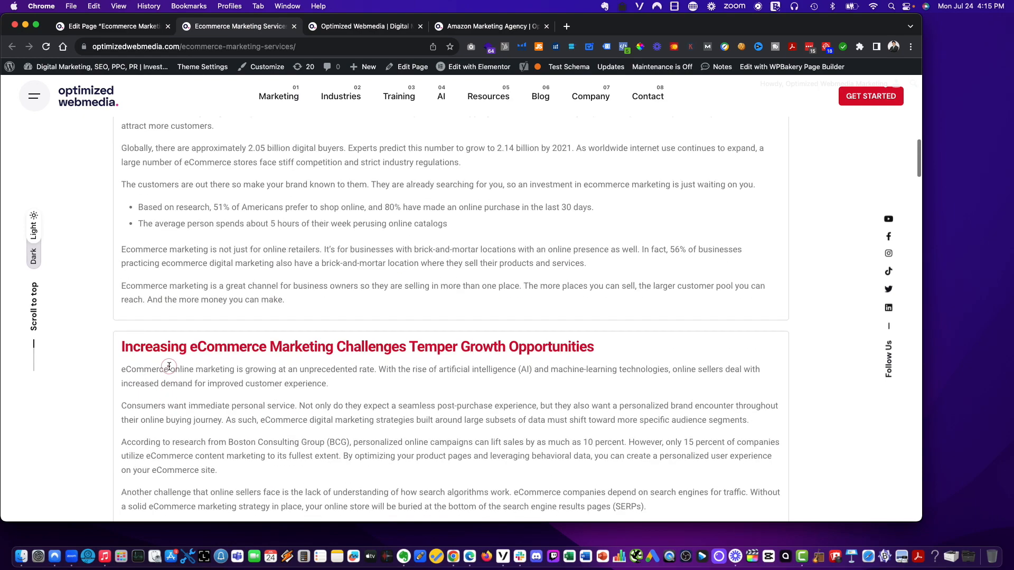
{"action": "scroll", "coordinate": [168, 367], "scroll_direction": "up", "scroll_amount": 10}
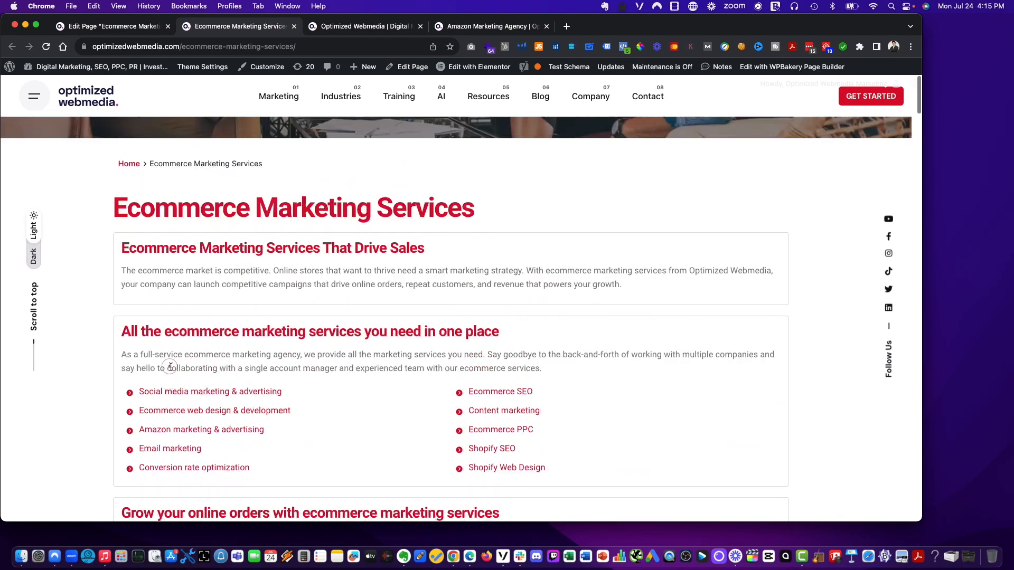
{"action": "scroll", "coordinate": [174, 366], "scroll_direction": "down", "scroll_amount": 10}
{"action": "scroll", "coordinate": [174, 366], "scroll_direction": "down", "scroll_amount": 20}
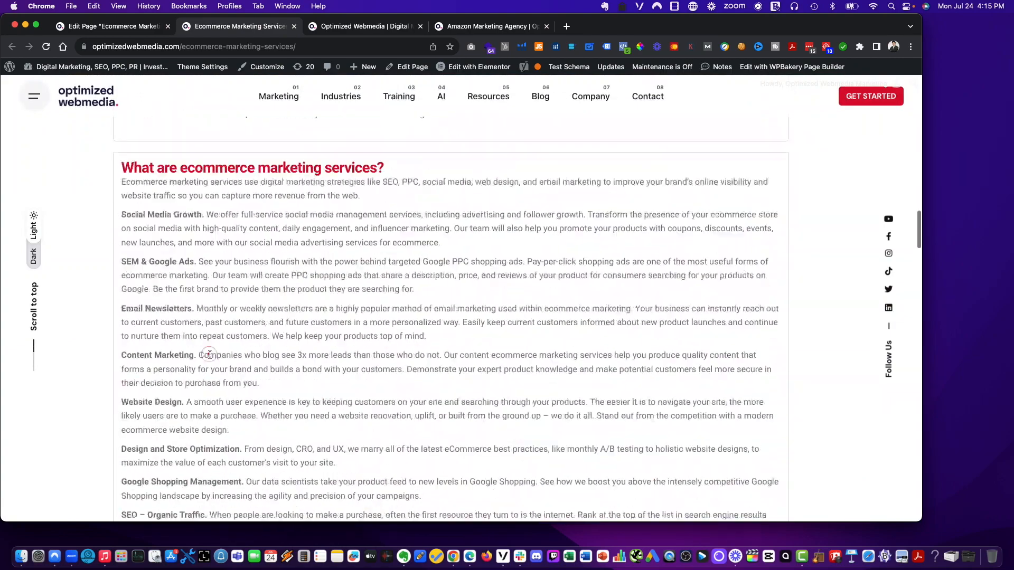
- Scroll through the live page to review the service lists and the 'Grow your online orders with ecommerce marketing services' section
{"action": "scroll", "coordinate": [232, 359], "scroll_direction": "down", "scroll_amount": 15}
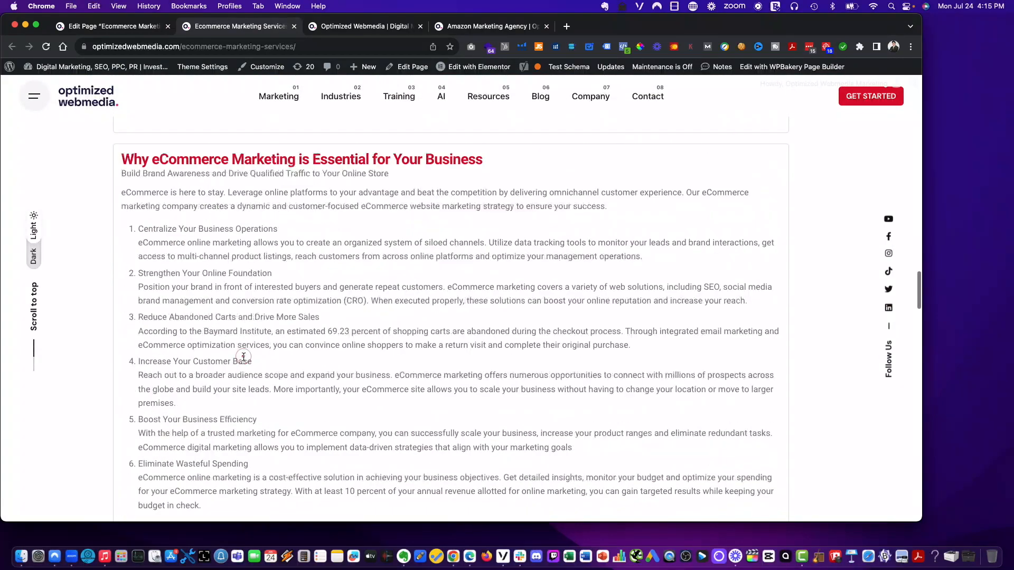
{"action": "scroll", "coordinate": [244, 359], "scroll_direction": "up", "scroll_amount": 5}
{"action": "scroll", "coordinate": [244, 359], "scroll_direction": "down", "scroll_amount": 10}
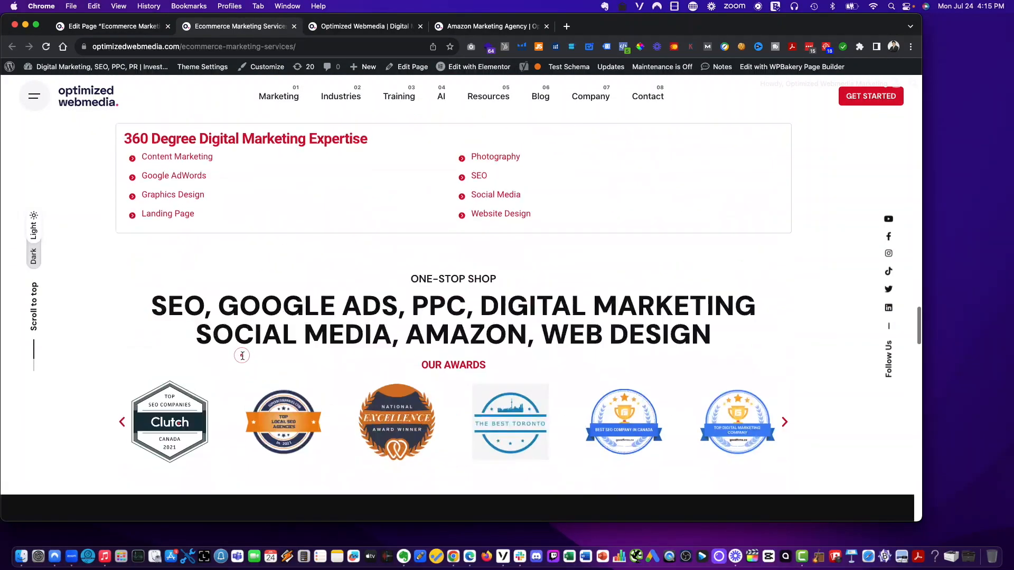
{"action": "scroll", "coordinate": [243, 360], "scroll_direction": "up", "scroll_amount": 20}
{"action": "scroll", "coordinate": [243, 361], "scroll_direction": "down", "scroll_amount": 10}
{"action": "scroll", "coordinate": [244, 358], "scroll_direction": "up", "scroll_amount": 3}
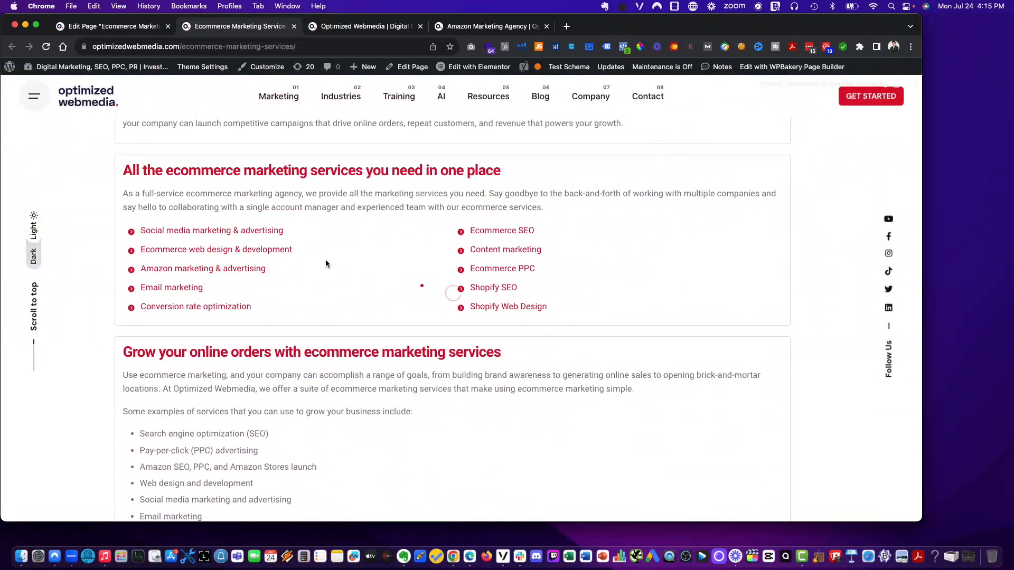
{"action": "left_click", "coordinate": [167, 231]}
{"action": "scroll", "coordinate": [363, 369], "scroll_direction": "down", "scroll_amount": 3}
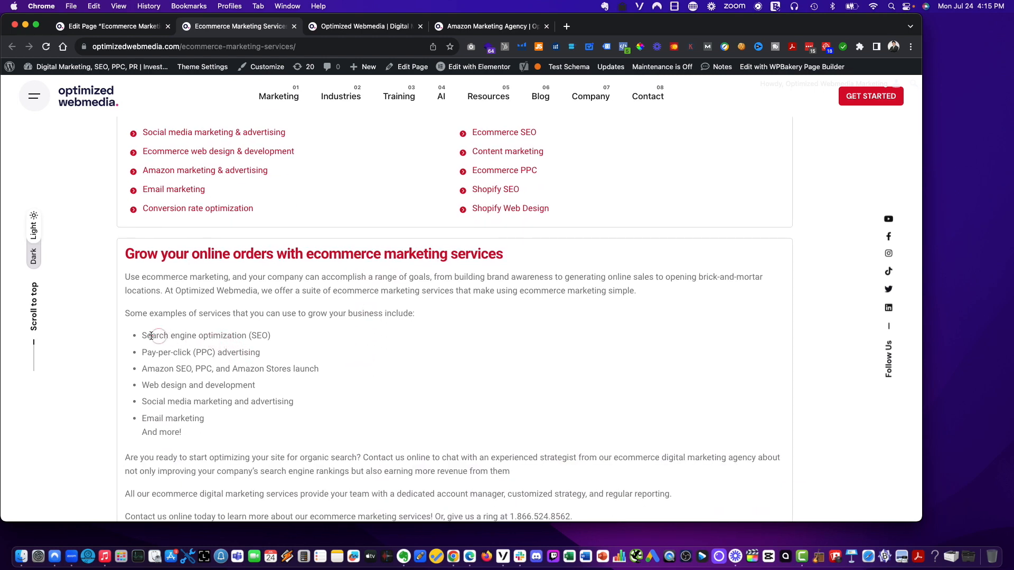
{"action": "left_click_drag", "start_coordinate": [148, 335], "coordinate": [306, 401]}
{"action": "left_click", "coordinate": [307, 402]}
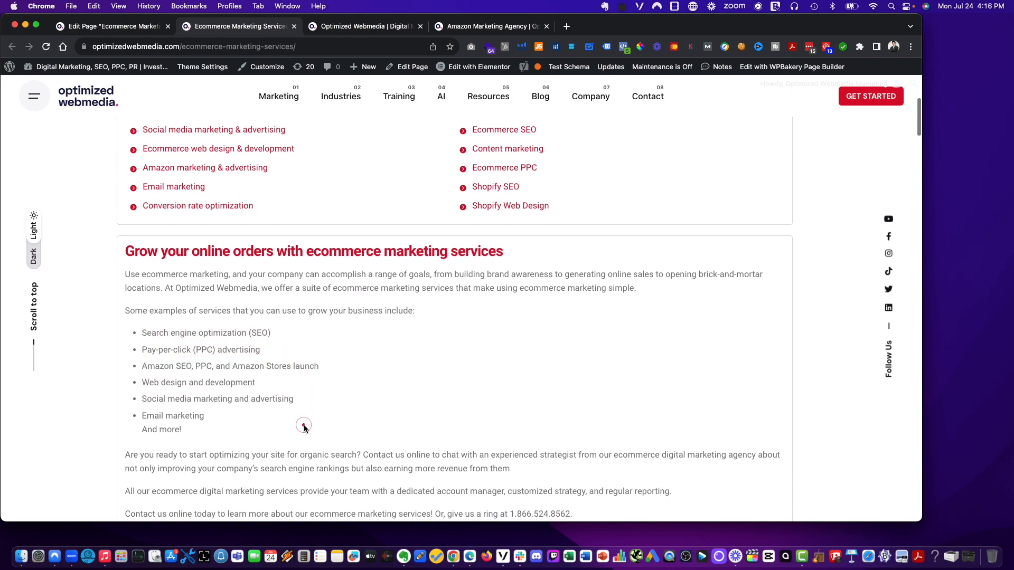
{"action": "scroll", "coordinate": [301, 423], "scroll_direction": "down", "scroll_amount": 3}
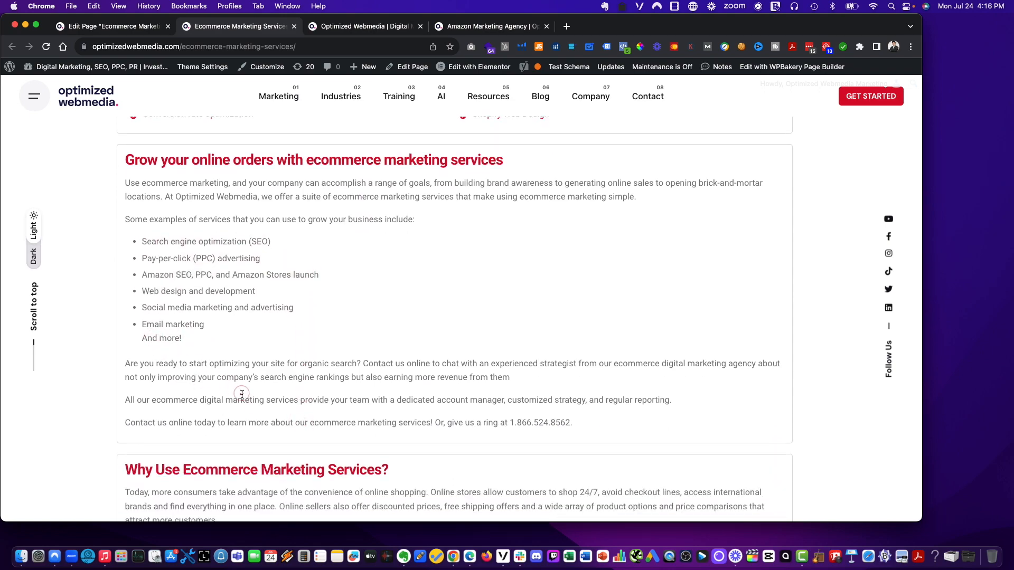
{"action": "scroll", "coordinate": [241, 395], "scroll_direction": "down", "scroll_amount": 15}
{"action": "scroll", "coordinate": [241, 395], "scroll_direction": "up", "scroll_amount": 20}
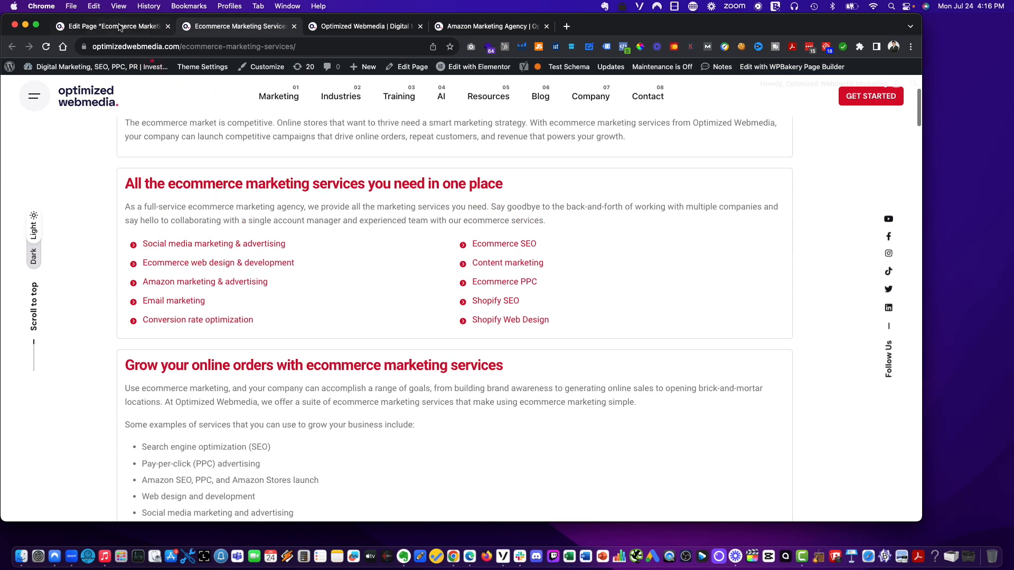
- Reopen the Elementor editor in the first tab and compare it against the live page's lower sections
{"action": "left_click", "coordinate": [121, 26]}
{"action": "scroll", "coordinate": [269, 314], "scroll_direction": "down", "scroll_amount": 7}
{"action": "left_click", "coordinate": [452, 285]}
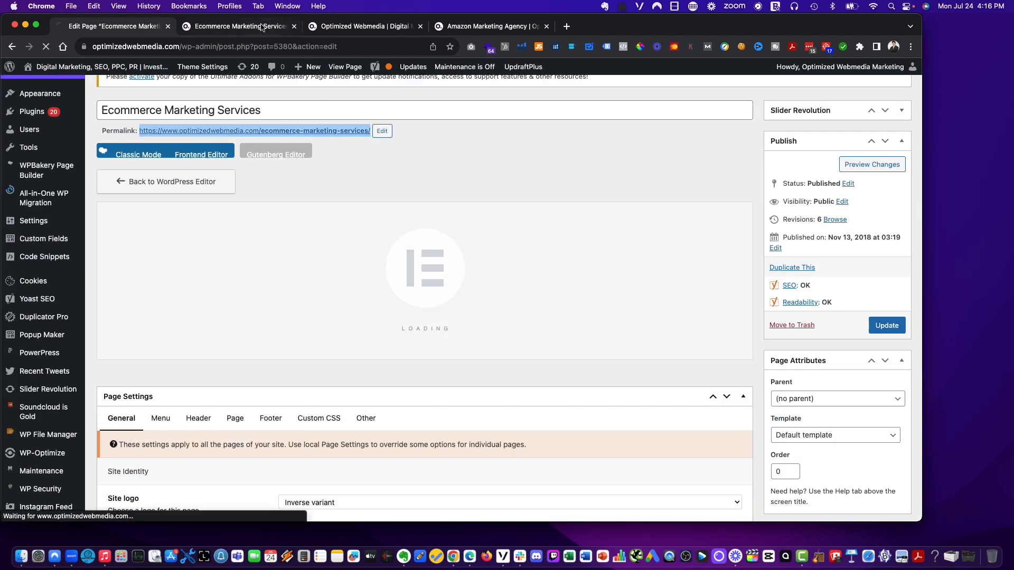
{"action": "key", "text": "ctrl+Tab"}
{"action": "scroll", "coordinate": [162, 362], "scroll_direction": "down", "scroll_amount": 2}
{"action": "scroll", "coordinate": [130, 283], "scroll_direction": "down", "scroll_amount": 8}
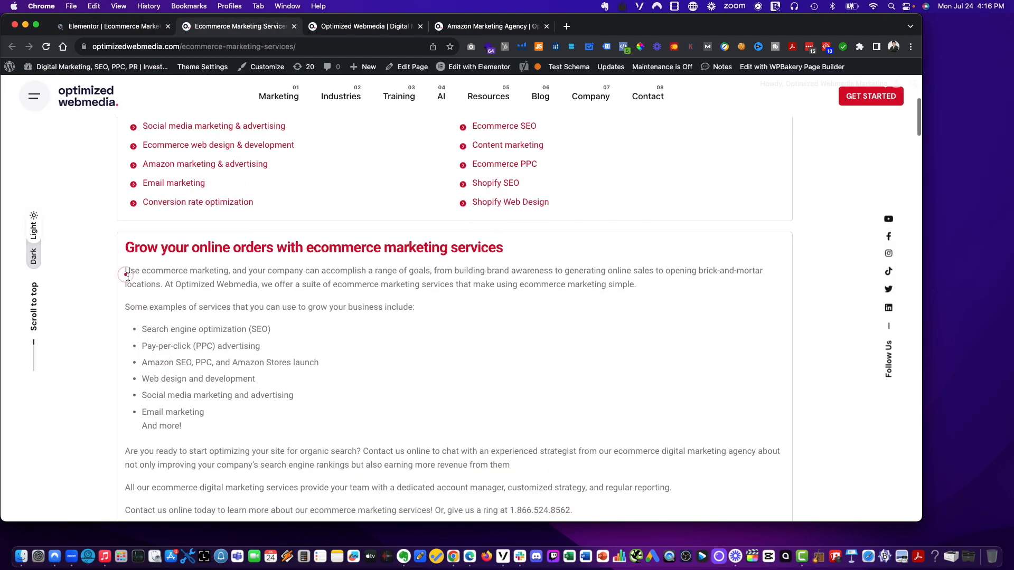
{"action": "scroll", "coordinate": [138, 319], "scroll_direction": "down", "scroll_amount": 8}
{"action": "scroll", "coordinate": [159, 319], "scroll_direction": "down", "scroll_amount": 2}
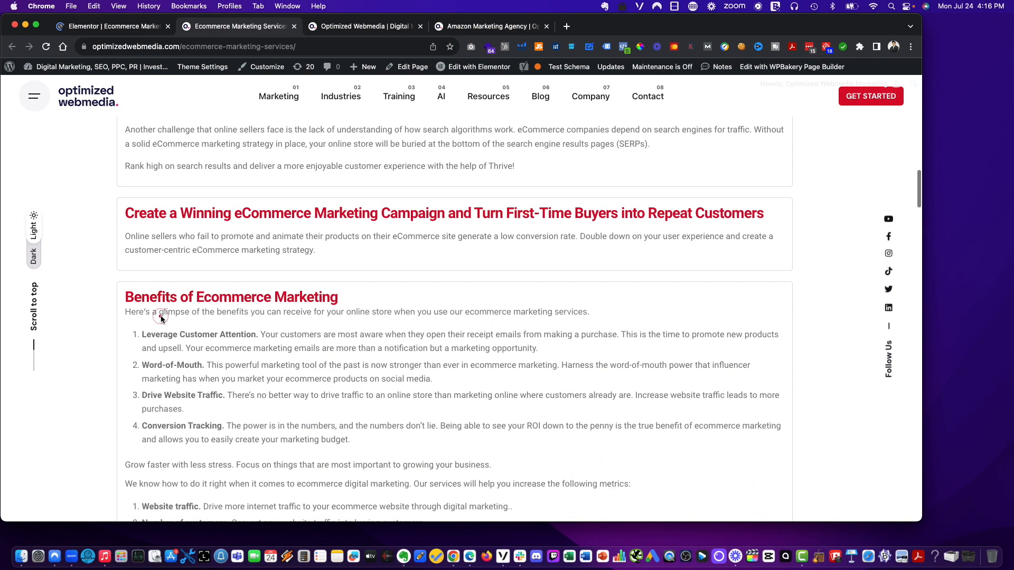
{"action": "scroll", "coordinate": [156, 318], "scroll_direction": "up", "scroll_amount": 10}
{"action": "scroll", "coordinate": [152, 316], "scroll_direction": "up", "scroll_amount": 4}
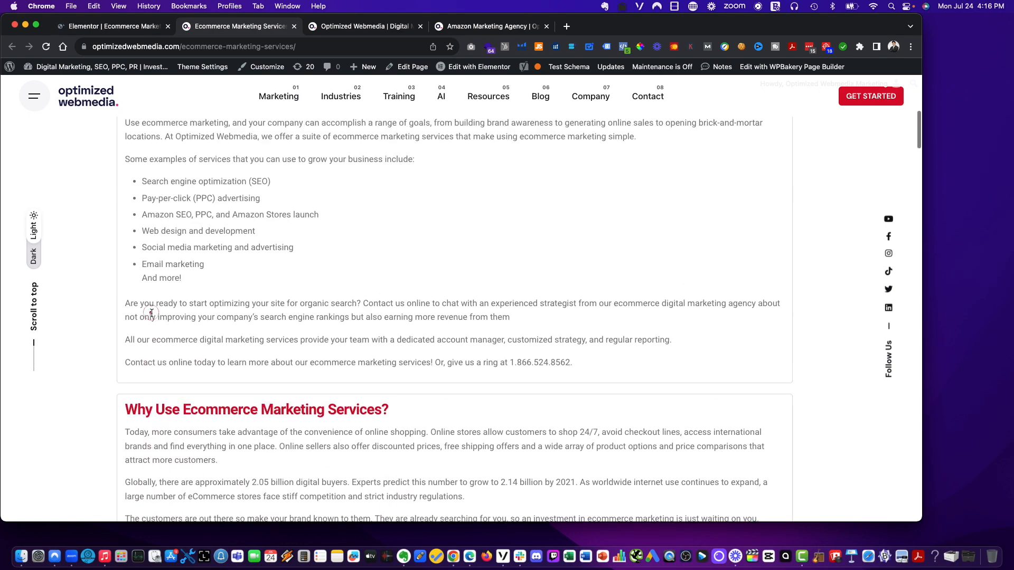
{"action": "key", "text": "ctrl+shift+Tab"}
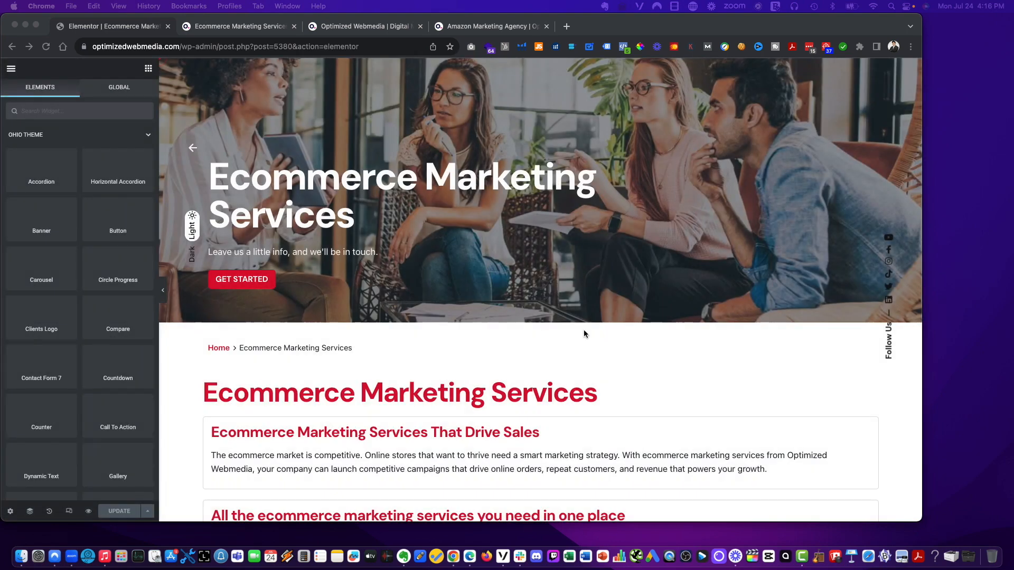
- Select the intro text widget under 'Ecommerce Marketing Services That Drive Sales' and inspect its content, style and advanced settings
{"action": "scroll", "coordinate": [584, 332], "scroll_direction": "down", "scroll_amount": 3}
{"action": "left_click", "coordinate": [251, 293]}
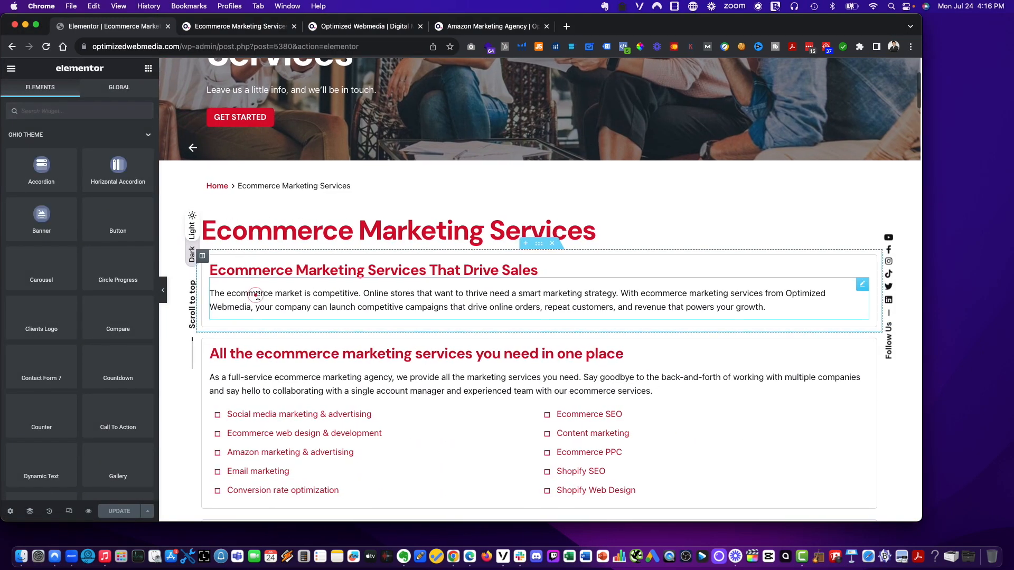
{"action": "left_click", "coordinate": [852, 289]}
{"action": "scroll", "coordinate": [852, 291], "scroll_direction": "up", "scroll_amount": 1}
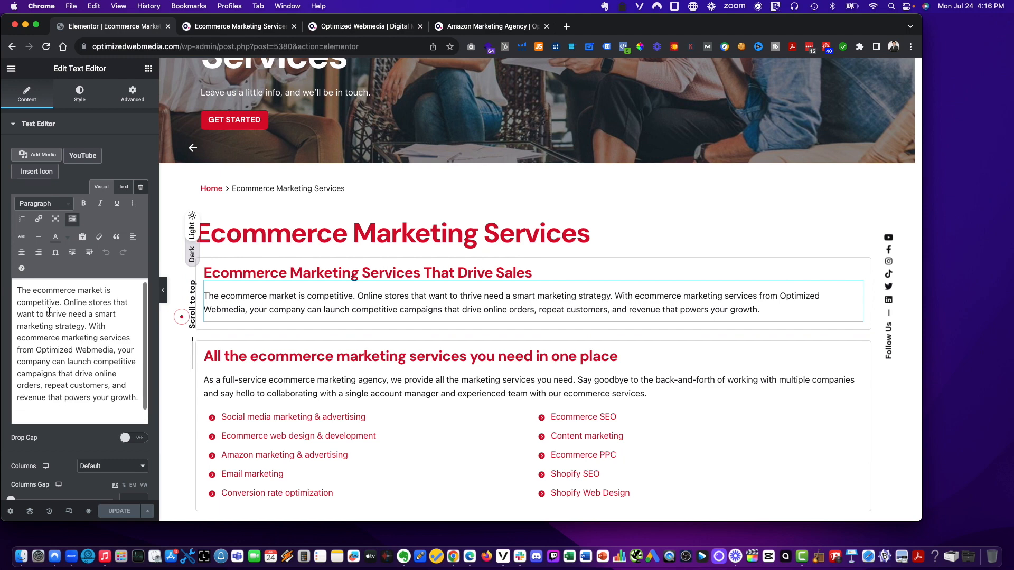
{"action": "scroll", "coordinate": [80, 433], "scroll_direction": "down", "scroll_amount": 3}
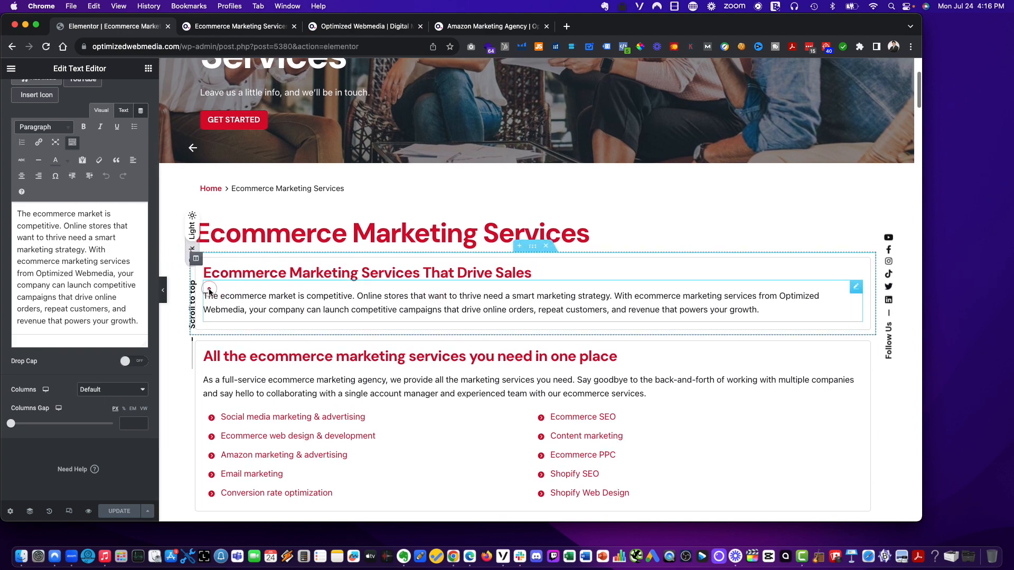
{"action": "right_click", "coordinate": [227, 289]}
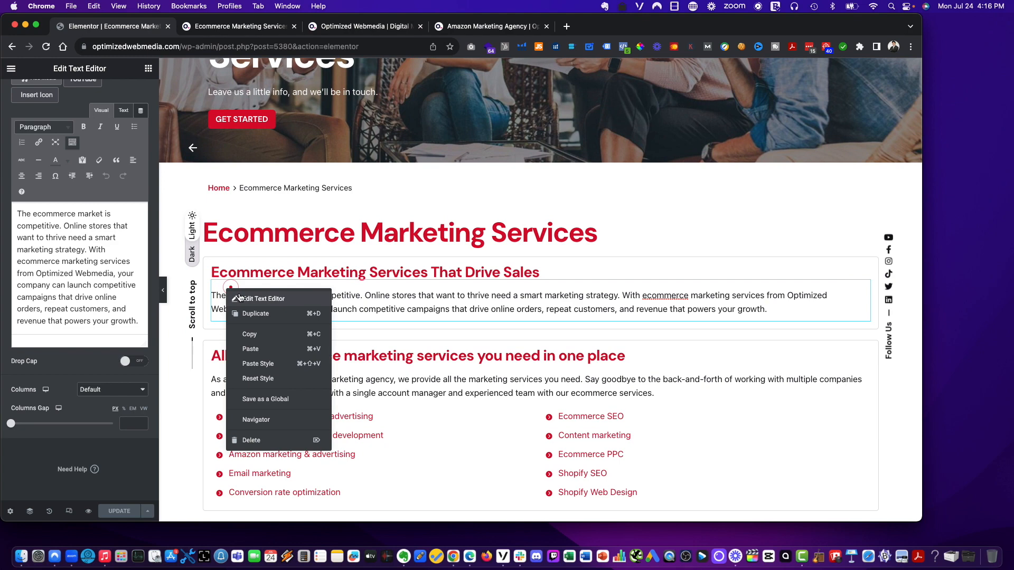
{"action": "left_click", "coordinate": [259, 298]}
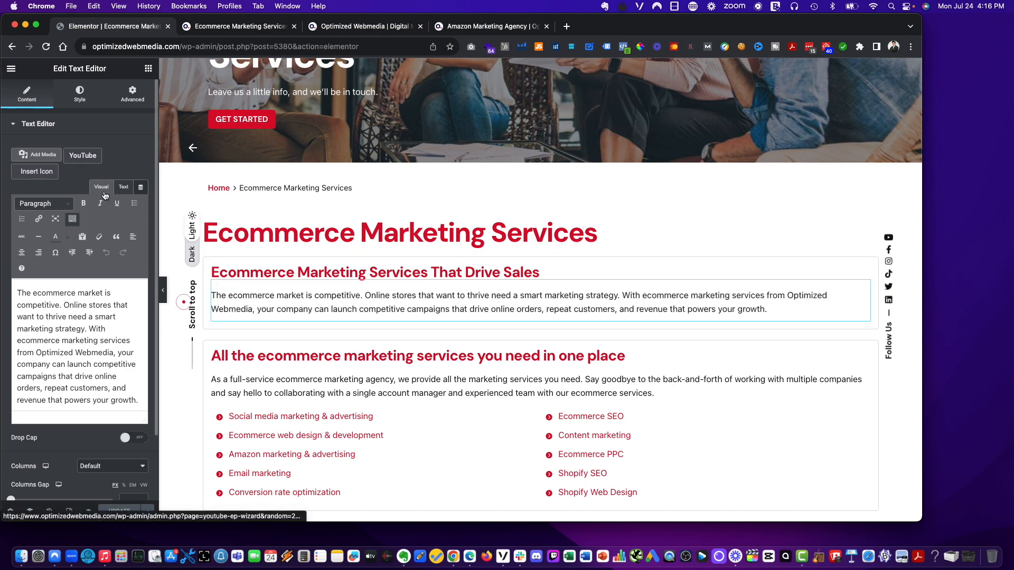
{"action": "left_click", "coordinate": [80, 94]}
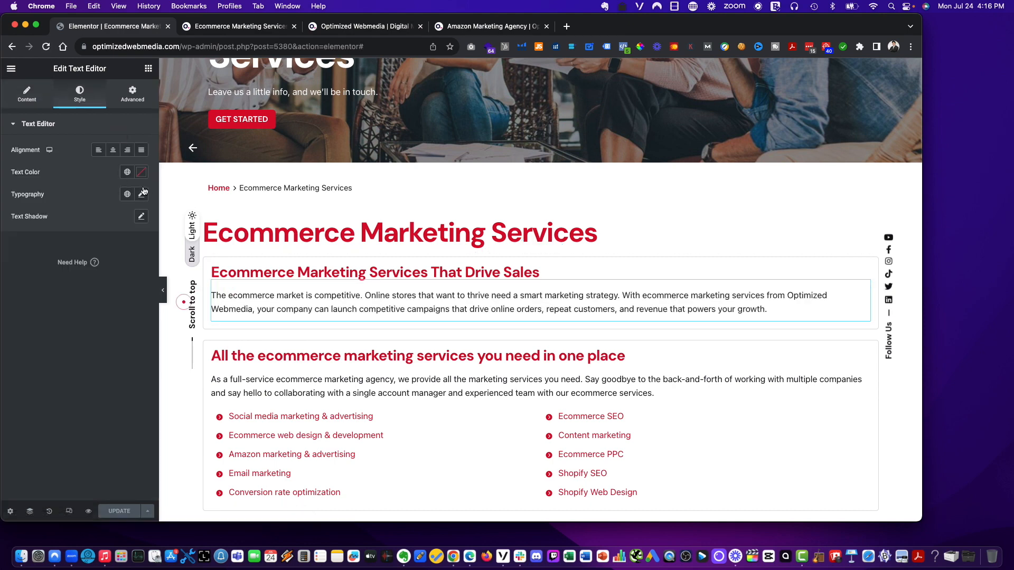
{"action": "left_click", "coordinate": [121, 93]}
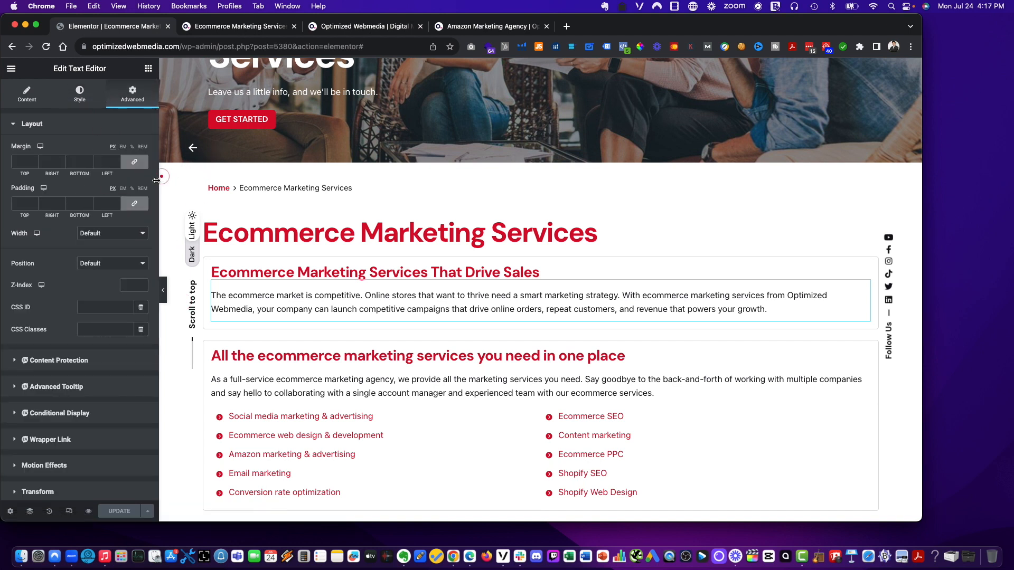
{"action": "scroll", "coordinate": [95, 190], "scroll_direction": "down", "scroll_amount": 3}
{"action": "scroll", "coordinate": [94, 190], "scroll_direction": "up", "scroll_amount": 3}
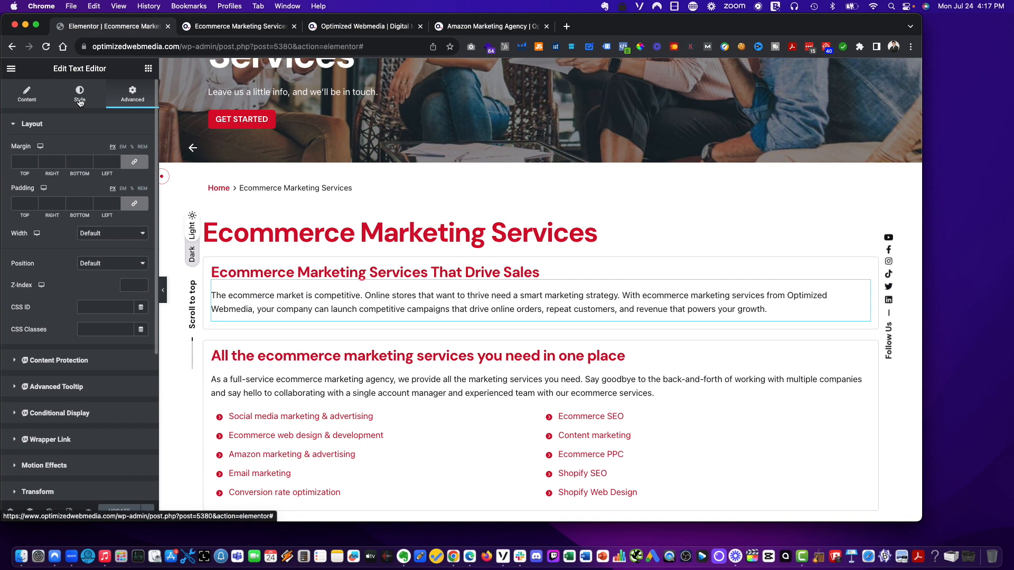
{"action": "left_click", "coordinate": [80, 102]}
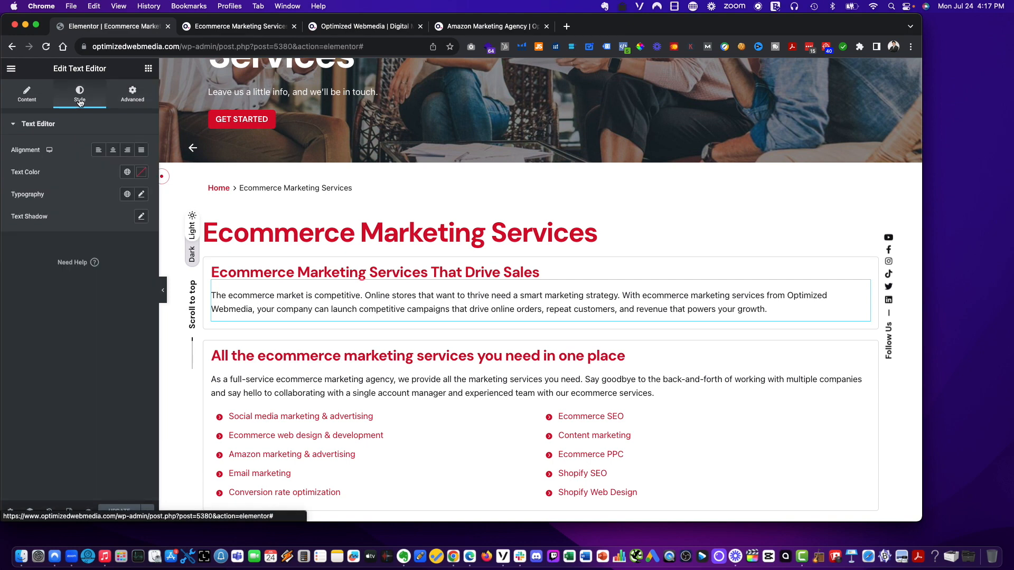
{"action": "left_click", "coordinate": [29, 101]}
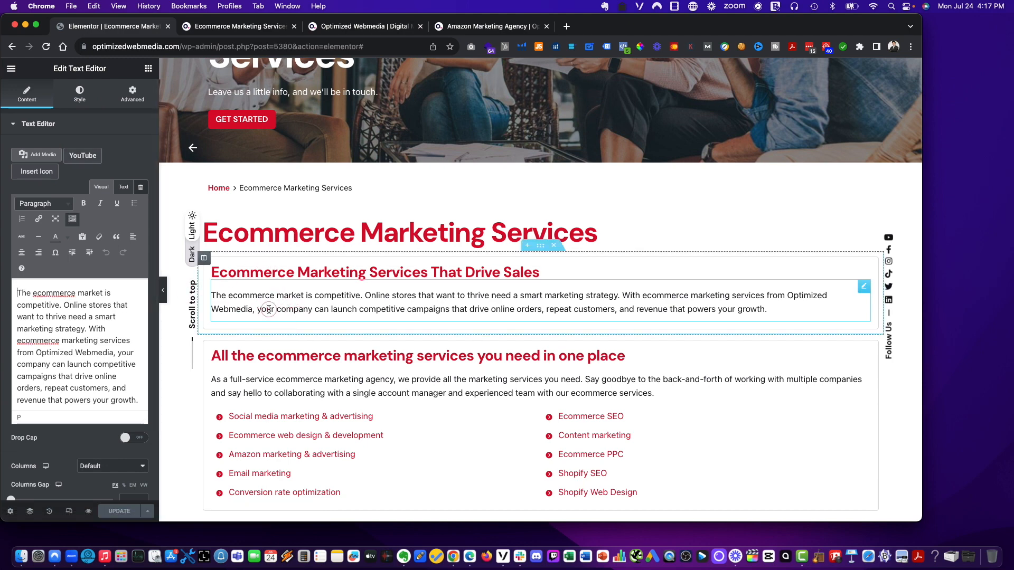
{"action": "scroll", "coordinate": [52, 472], "scroll_direction": "down", "scroll_amount": 3}
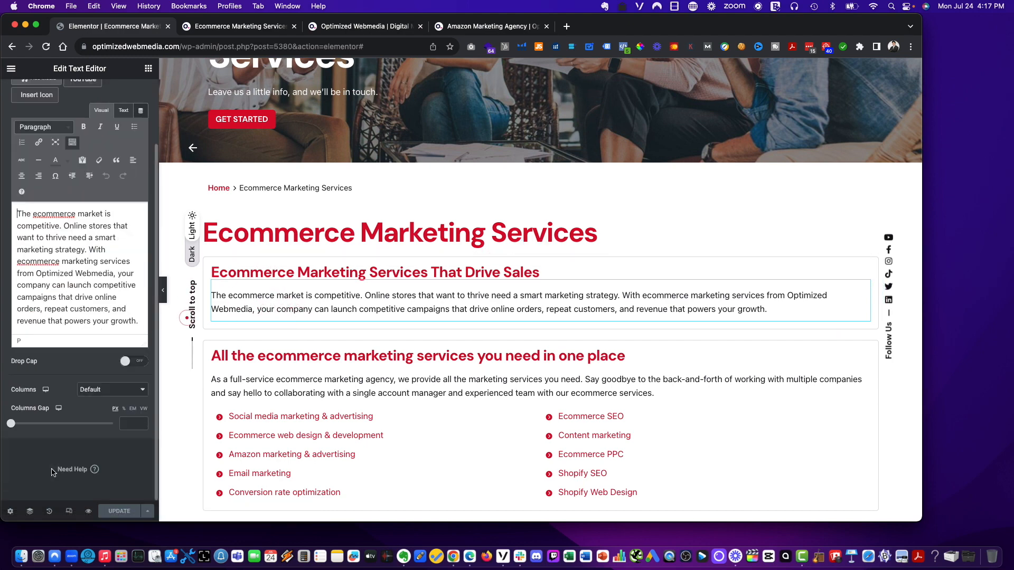
- Try adjusting the padding of the 'Benefits of Ecommerce Marketing' text widget, then reload the editor without saving
{"action": "scroll", "coordinate": [248, 295], "scroll_direction": "down", "scroll_amount": 20}
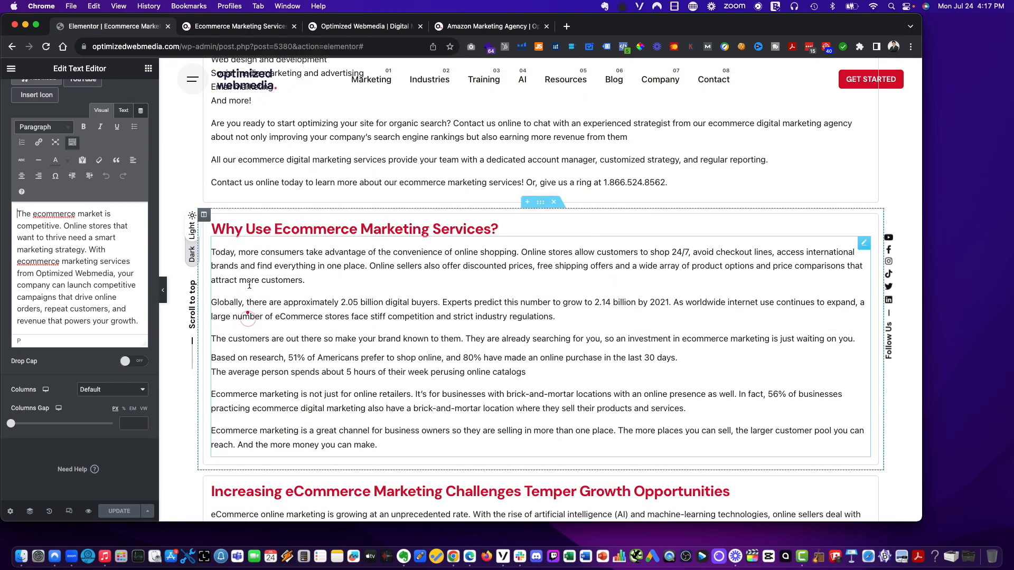
{"action": "left_click", "coordinate": [239, 244]}
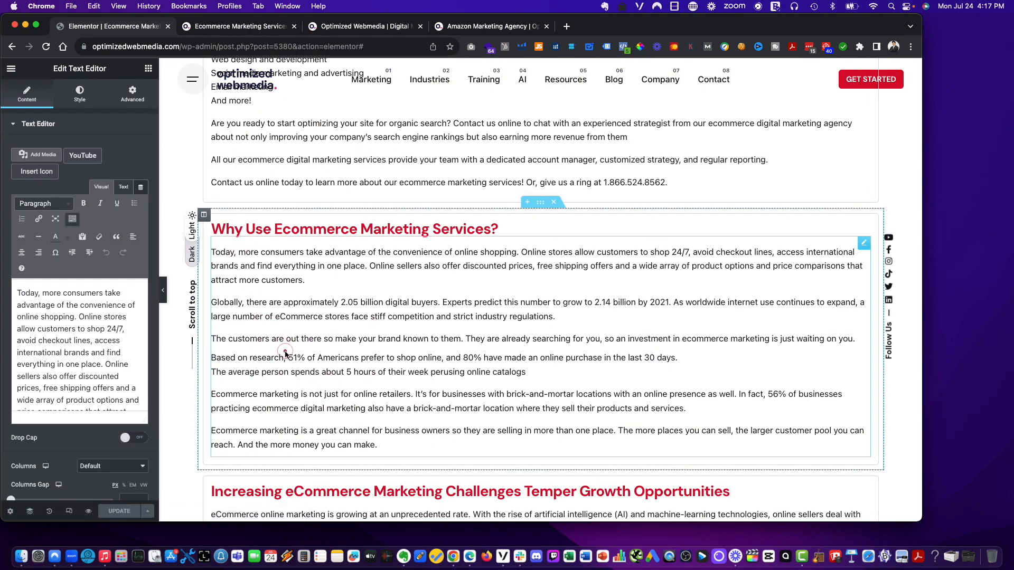
{"action": "scroll", "coordinate": [283, 344], "scroll_direction": "down", "scroll_amount": 5}
{"action": "scroll", "coordinate": [286, 351], "scroll_direction": "down", "scroll_amount": 5}
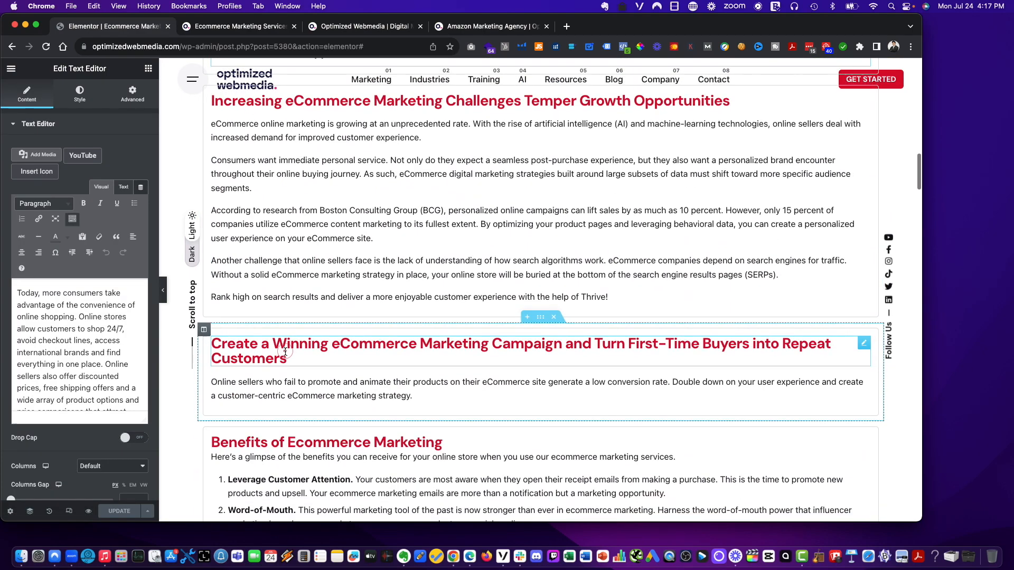
{"action": "scroll", "coordinate": [285, 351], "scroll_direction": "down", "scroll_amount": 3}
{"action": "left_click", "coordinate": [213, 274]}
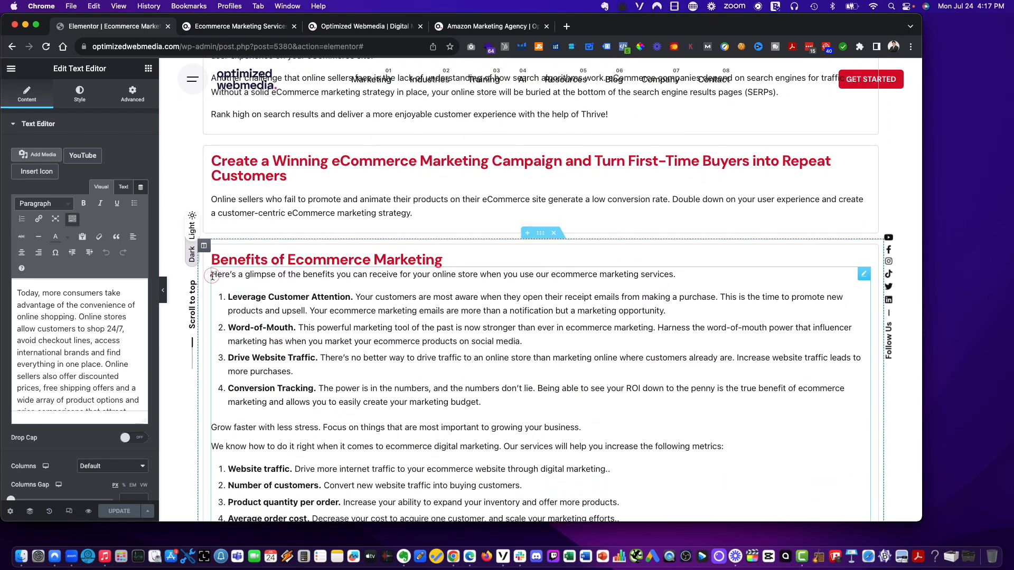
{"action": "left_click", "coordinate": [80, 96]}
{"action": "left_click", "coordinate": [132, 100]}
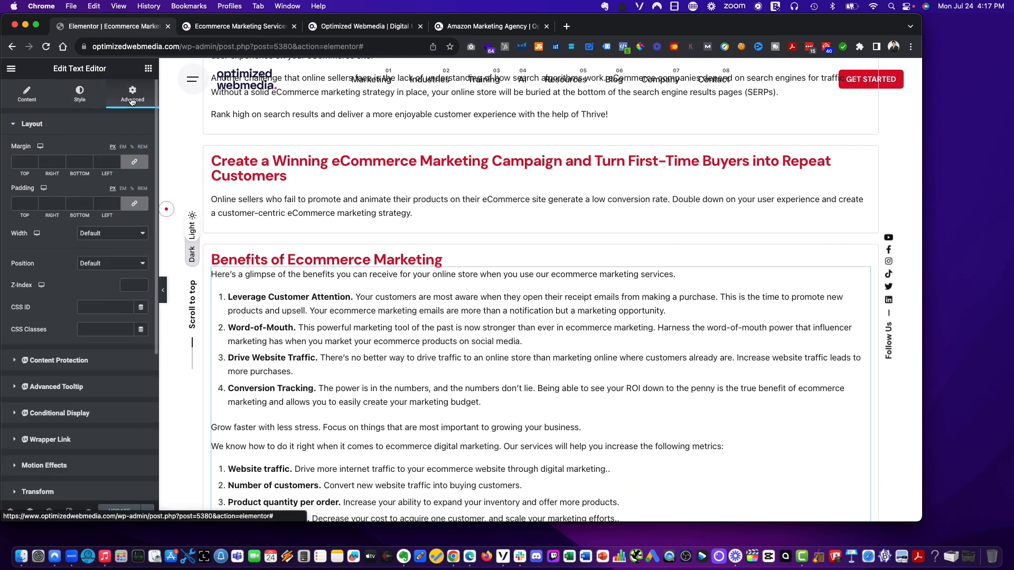
{"action": "left_click", "coordinate": [33, 204]}
{"action": "type", "text": "7"}
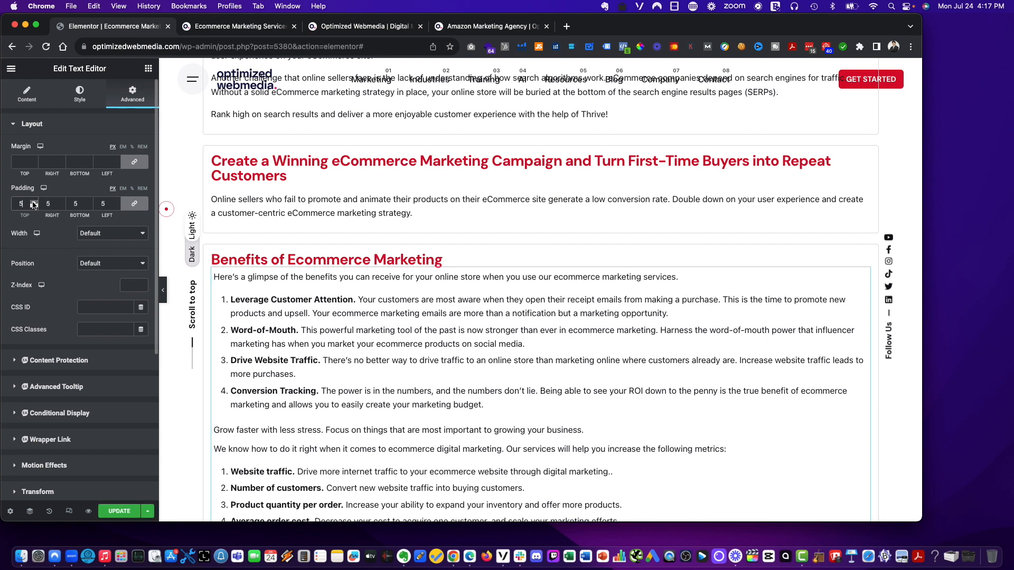
{"action": "double_click", "coordinate": [33, 203]}
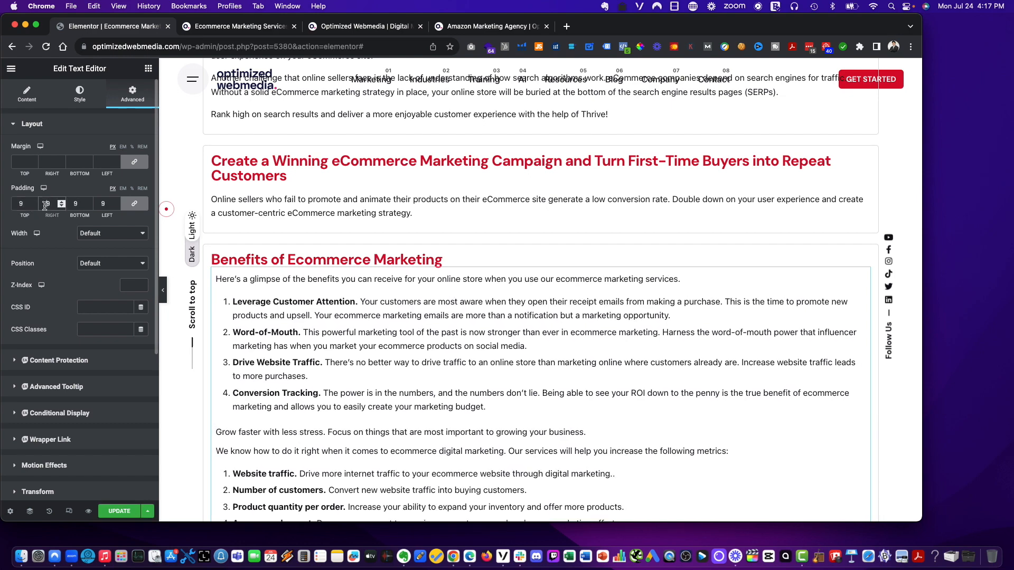
{"action": "key", "text": "super+a"}
{"action": "key", "text": "BackSpace"}
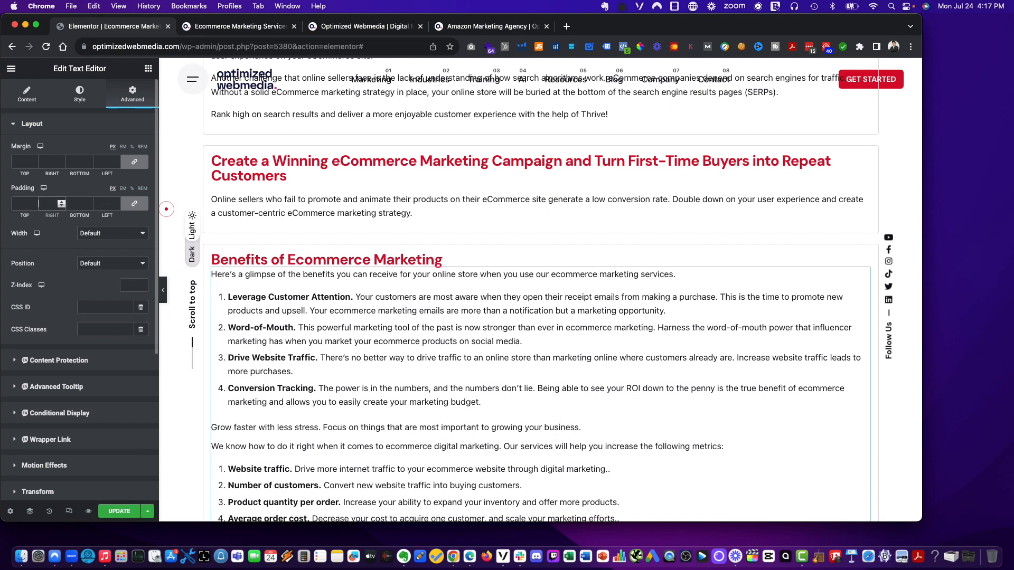
{"action": "scroll", "coordinate": [40, 205], "scroll_direction": "down", "scroll_amount": 1}
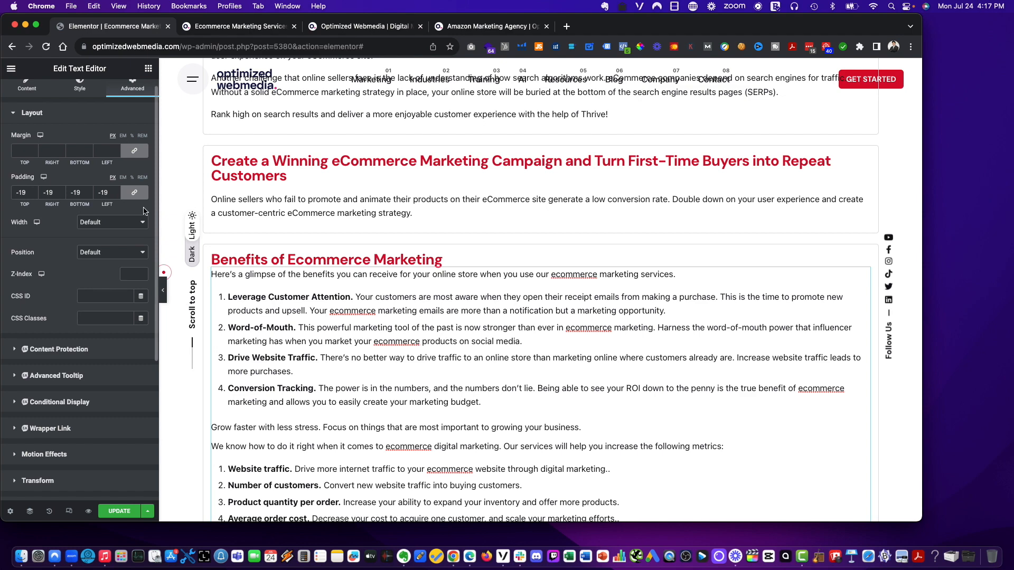
{"action": "key", "text": "super+r"}
{"action": "left_click", "coordinate": [537, 214]}
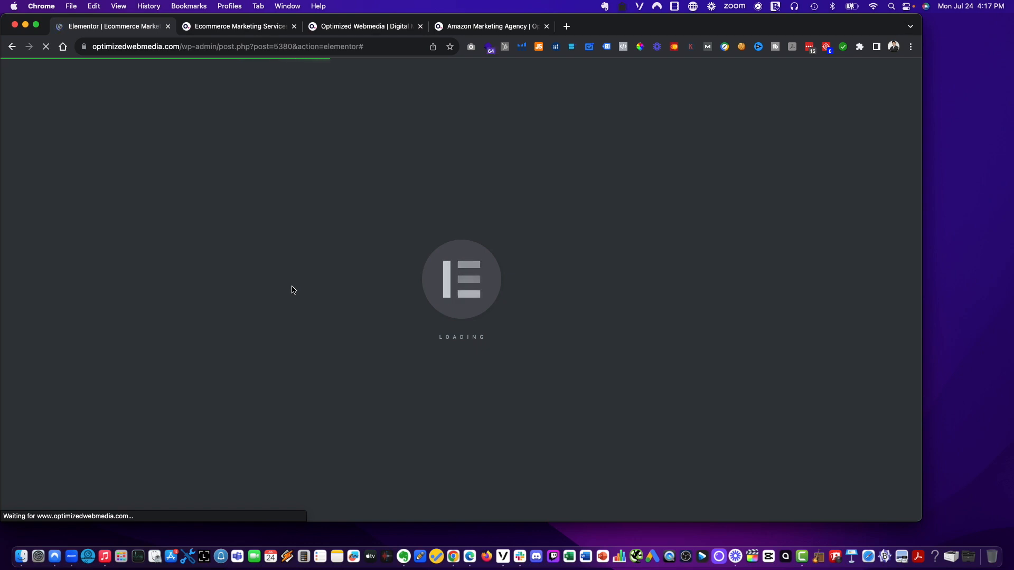
- Switch to the live page and scroll down to review the 'Benefits of Ecommerce Marketing' section
{"action": "left_click", "coordinate": [276, 28]}
{"action": "scroll", "coordinate": [595, 278], "scroll_direction": "down", "scroll_amount": 6}
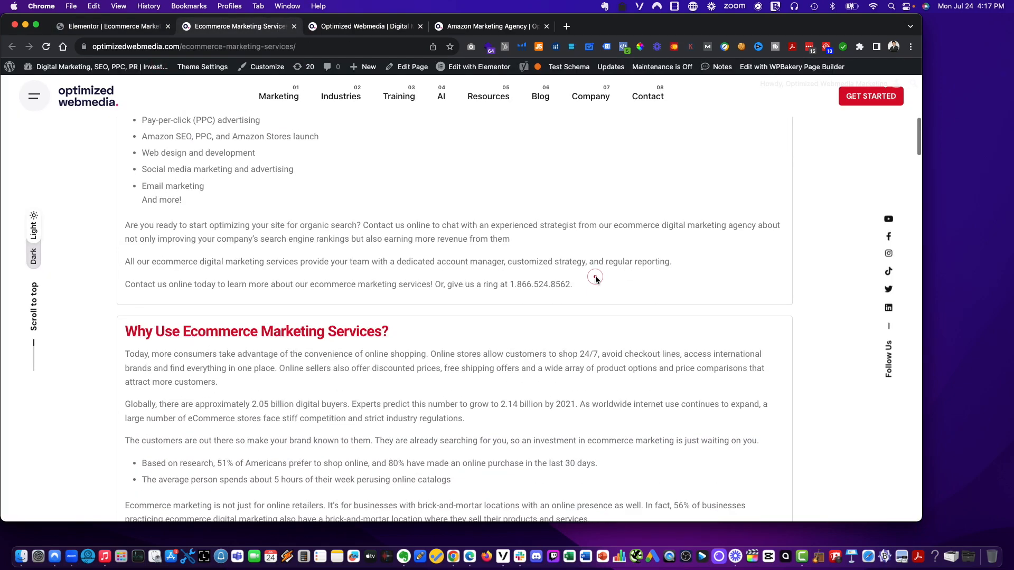
{"action": "scroll", "coordinate": [595, 278], "scroll_direction": "down", "scroll_amount": 10}
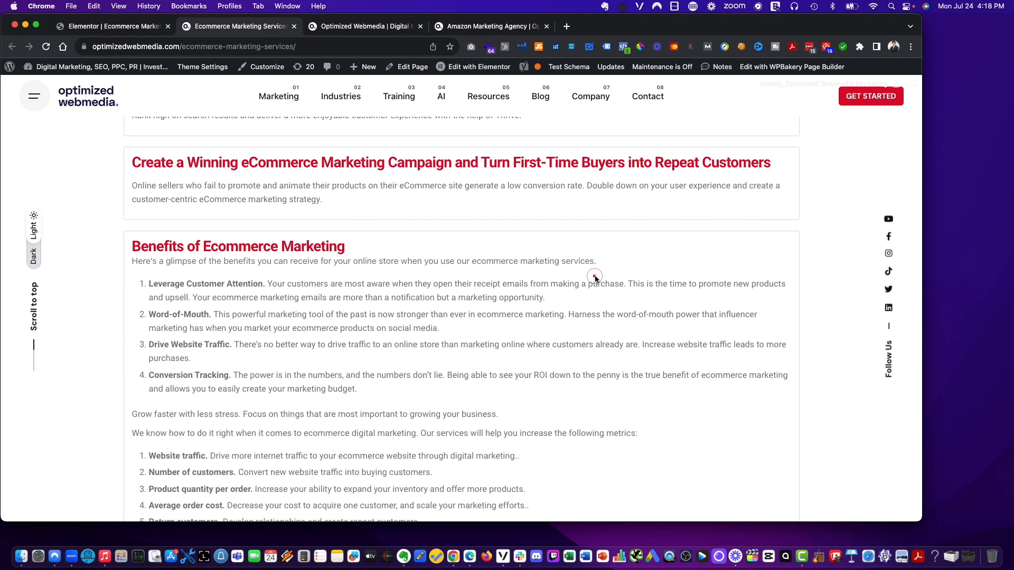
- Return to the editor and inspect the intro text widget under 'All the ecommerce marketing services you need in one place' across its content, HTML, style and advanced settings
{"action": "left_click", "coordinate": [106, 26]}
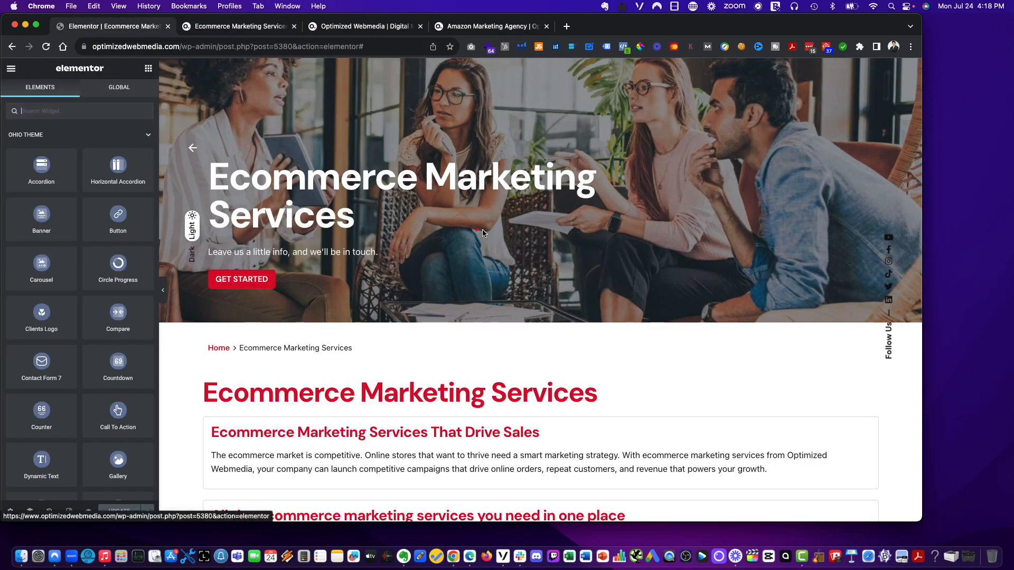
{"action": "scroll", "coordinate": [481, 230], "scroll_direction": "down", "scroll_amount": 7}
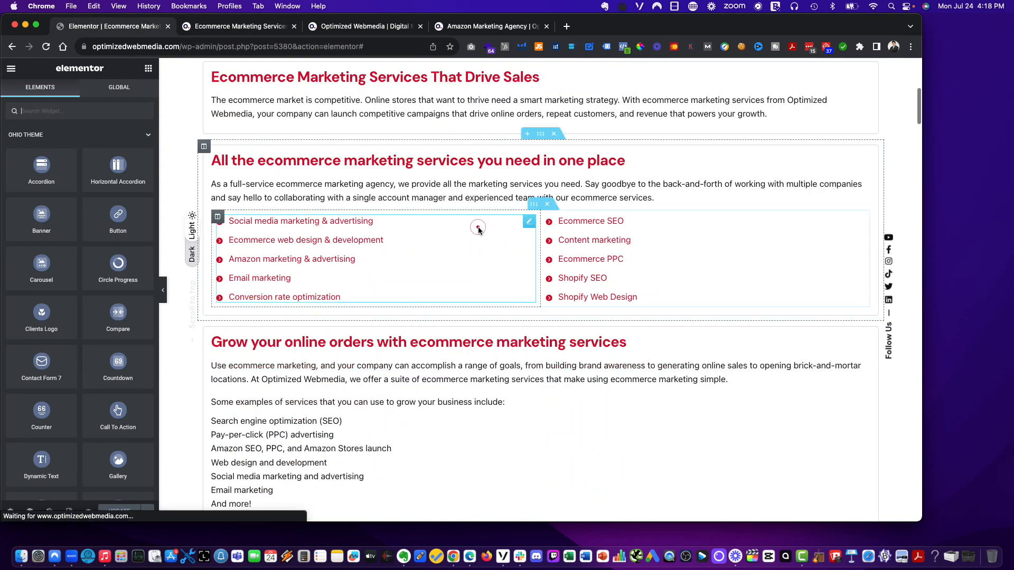
{"action": "left_click", "coordinate": [277, 178]}
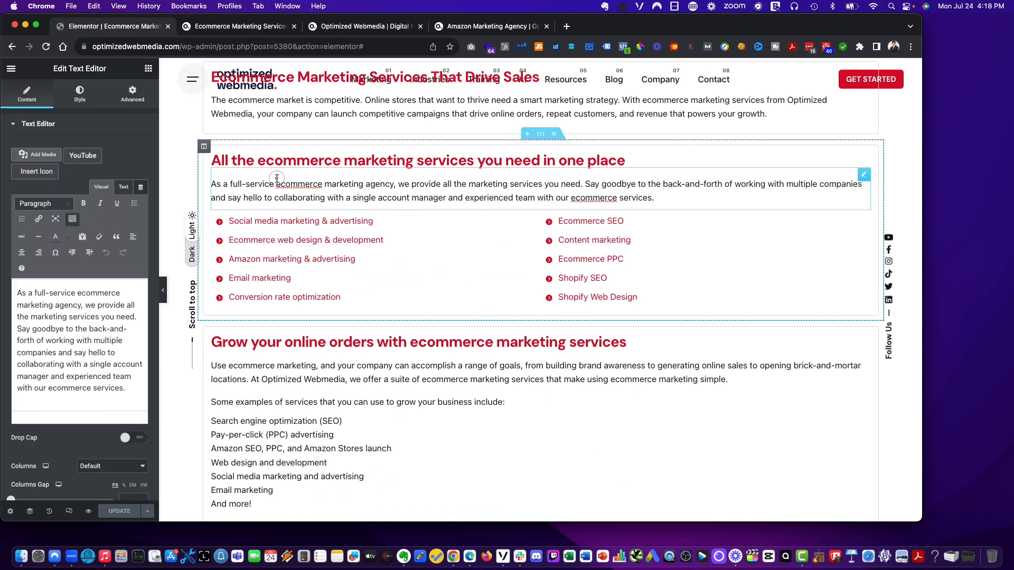
{"action": "scroll", "coordinate": [35, 252], "scroll_direction": "down", "scroll_amount": 2}
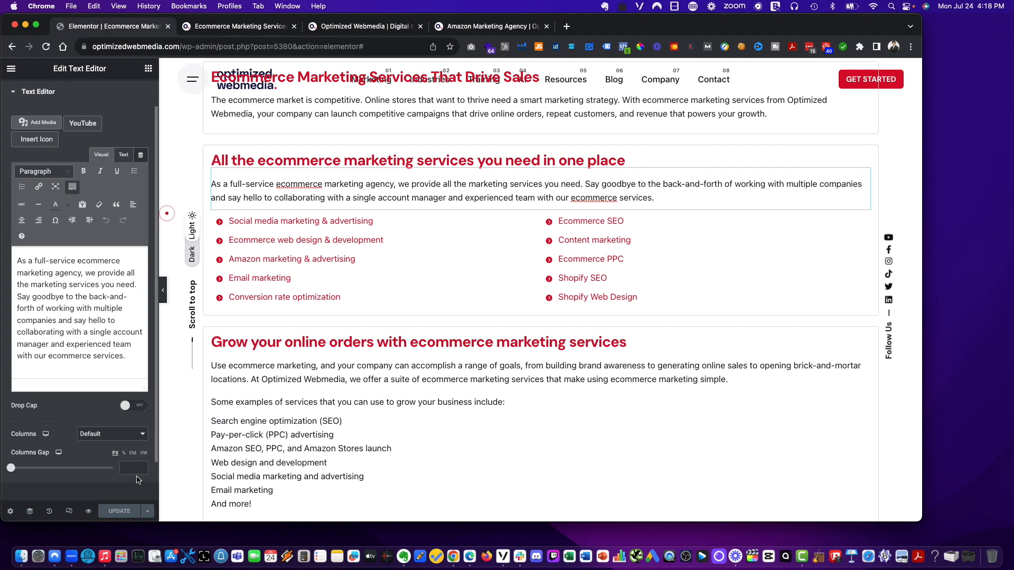
{"action": "left_click", "coordinate": [120, 159]}
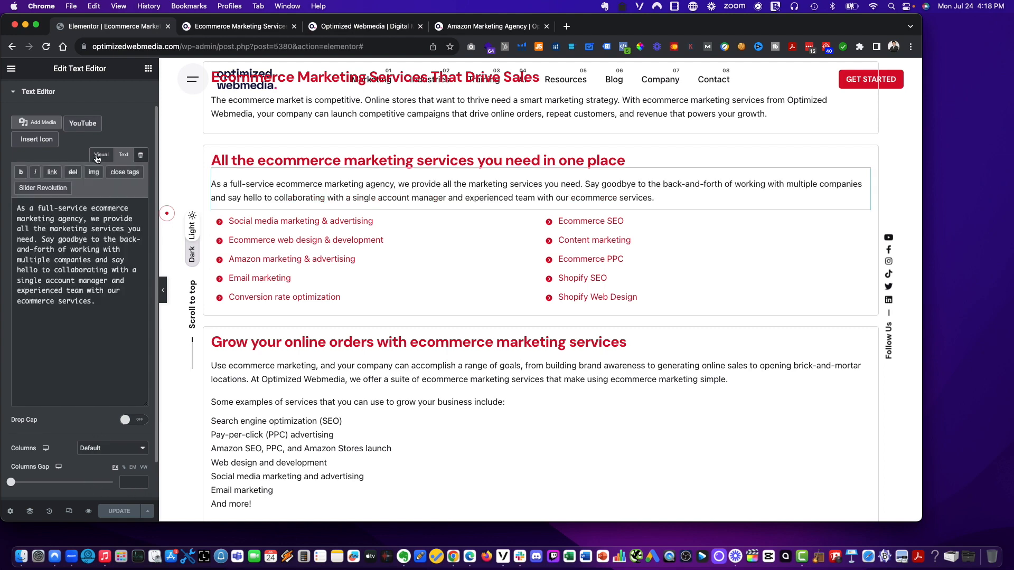
{"action": "left_click", "coordinate": [97, 157]}
{"action": "scroll", "coordinate": [107, 137], "scroll_direction": "up", "scroll_amount": 2}
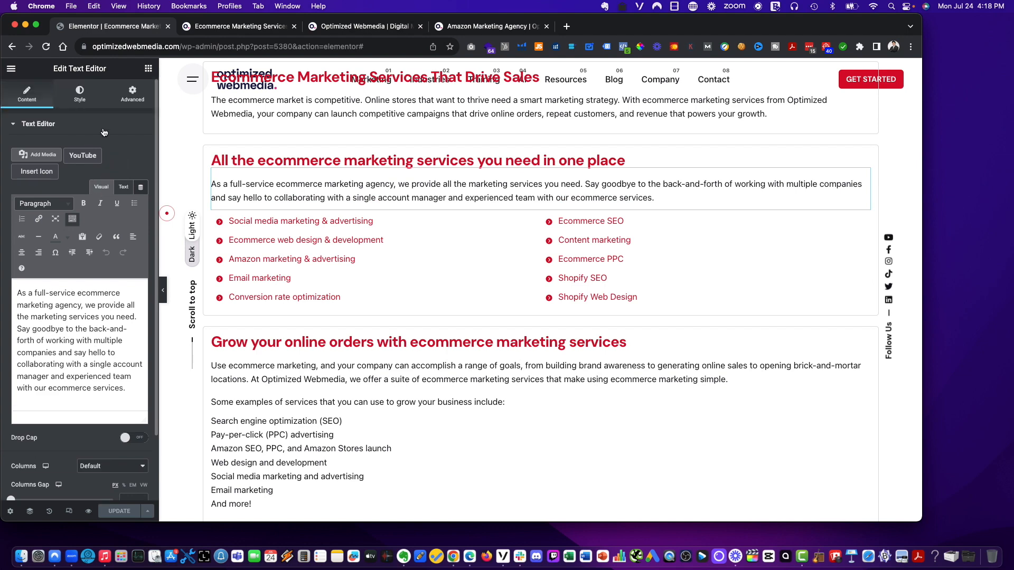
{"action": "left_click", "coordinate": [68, 99]}
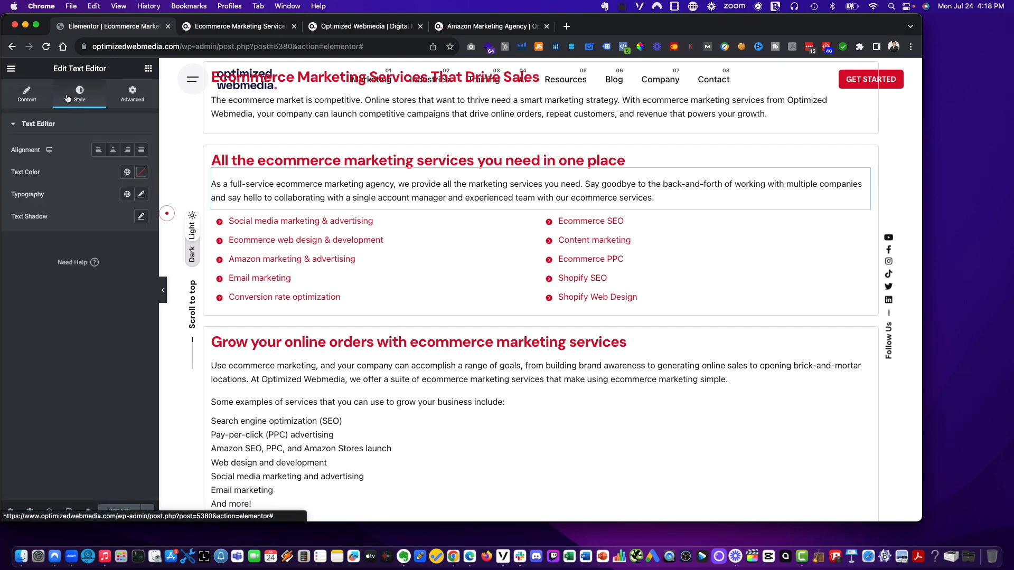
{"action": "left_click", "coordinate": [120, 102]}
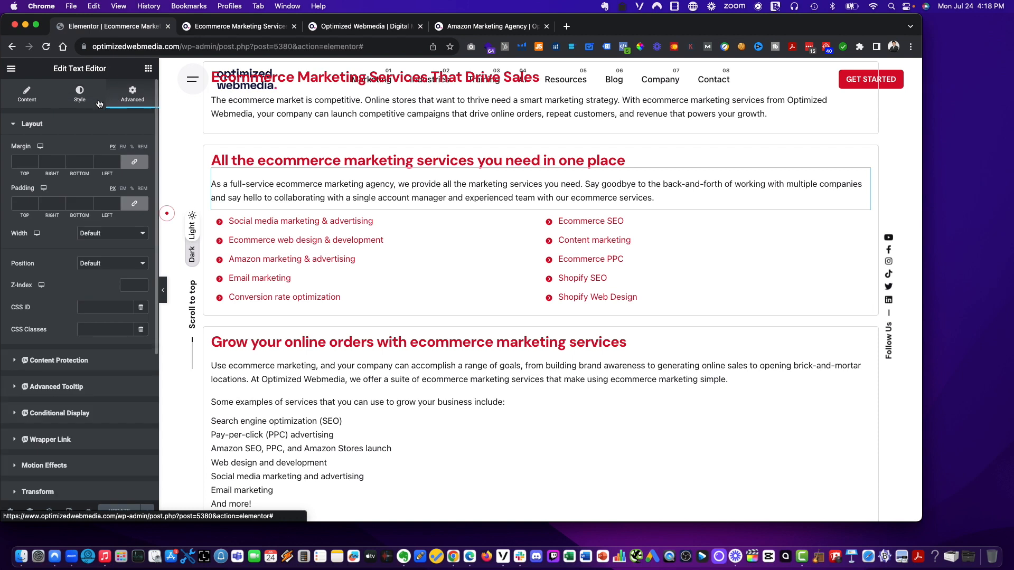
{"action": "scroll", "coordinate": [126, 164], "scroll_direction": "down", "scroll_amount": 3}
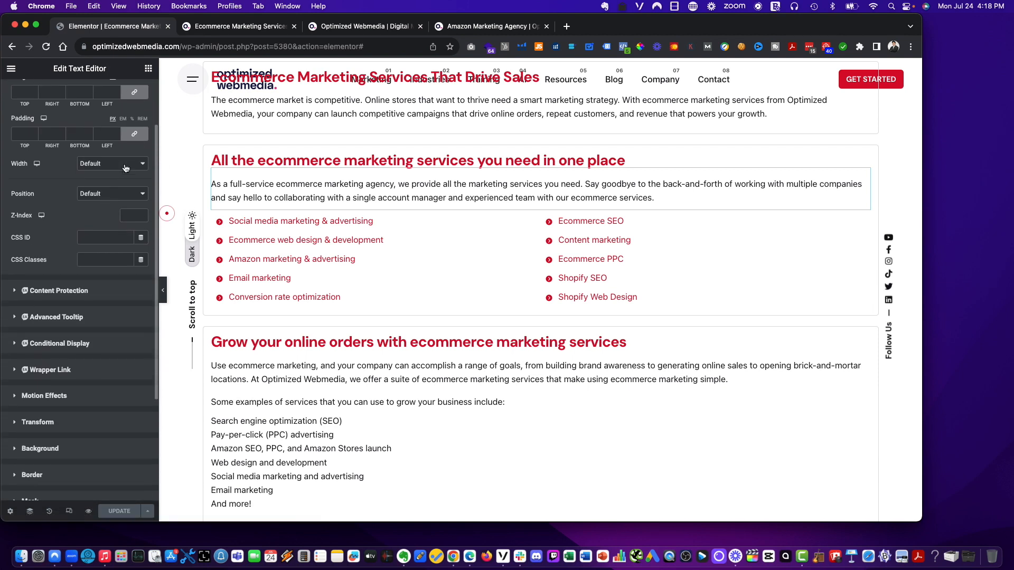
{"action": "scroll", "coordinate": [116, 185], "scroll_direction": "down", "scroll_amount": 7}
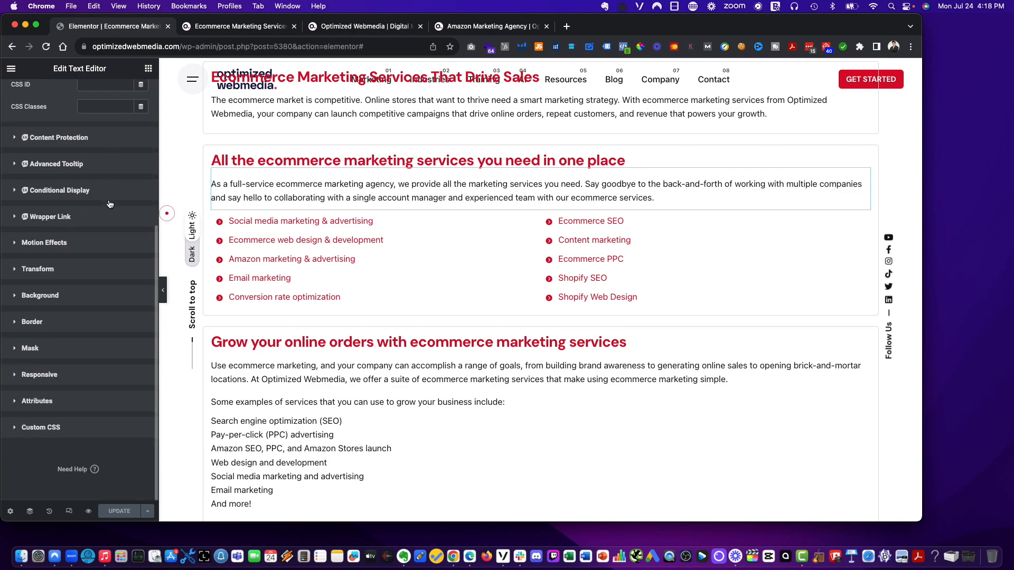
{"action": "scroll", "coordinate": [231, 290], "scroll_direction": "down", "scroll_amount": 10}
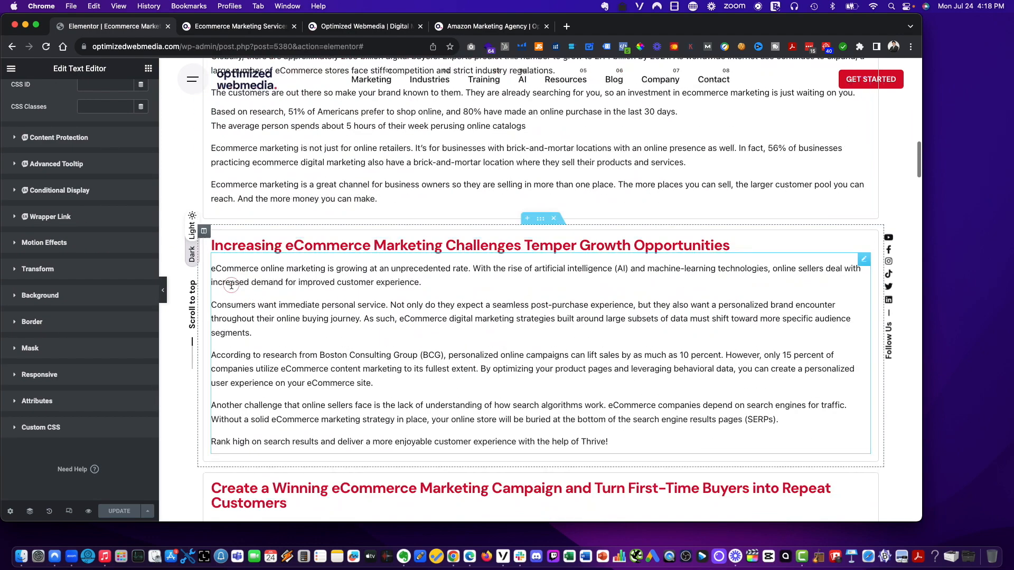
{"action": "scroll", "coordinate": [231, 287], "scroll_direction": "down", "scroll_amount": 6}
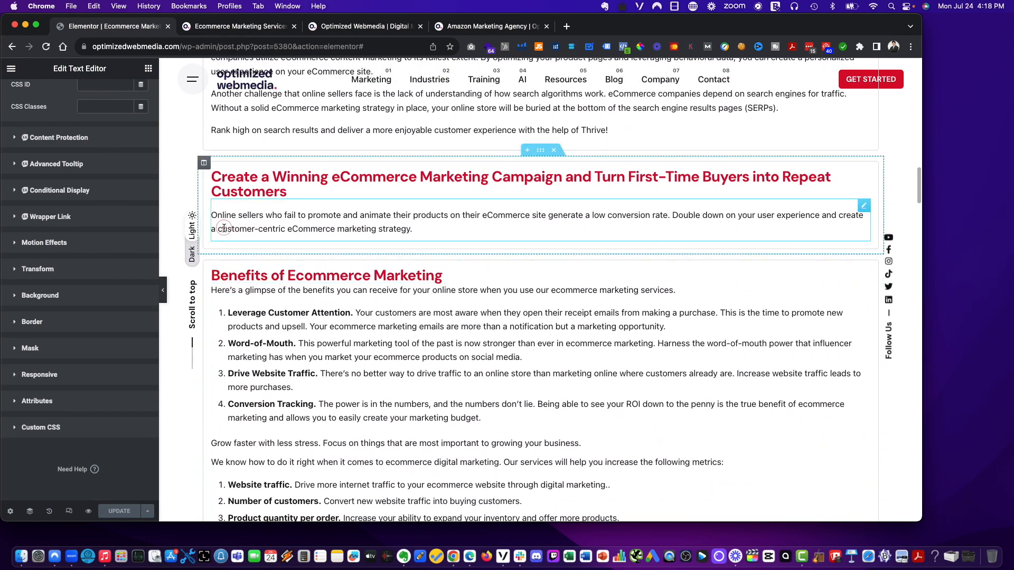
- Review the 'Benefits of Ecommerce Marketing' text widget and the 'Create a Winning eCommerce Marketing Campaign' text widget in the editor
{"action": "left_click", "coordinate": [238, 289]}
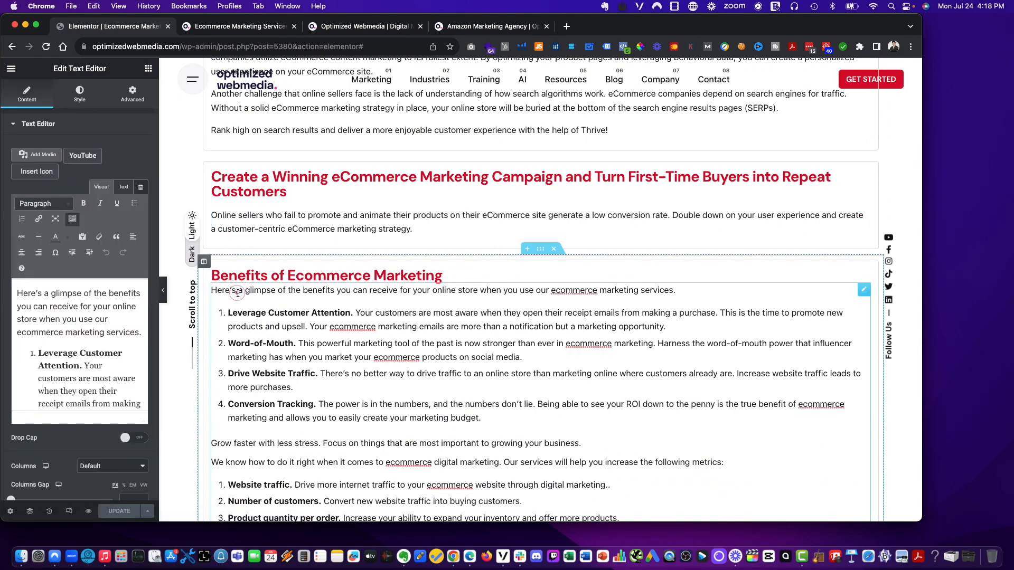
{"action": "scroll", "coordinate": [327, 326], "scroll_direction": "down", "scroll_amount": 4}
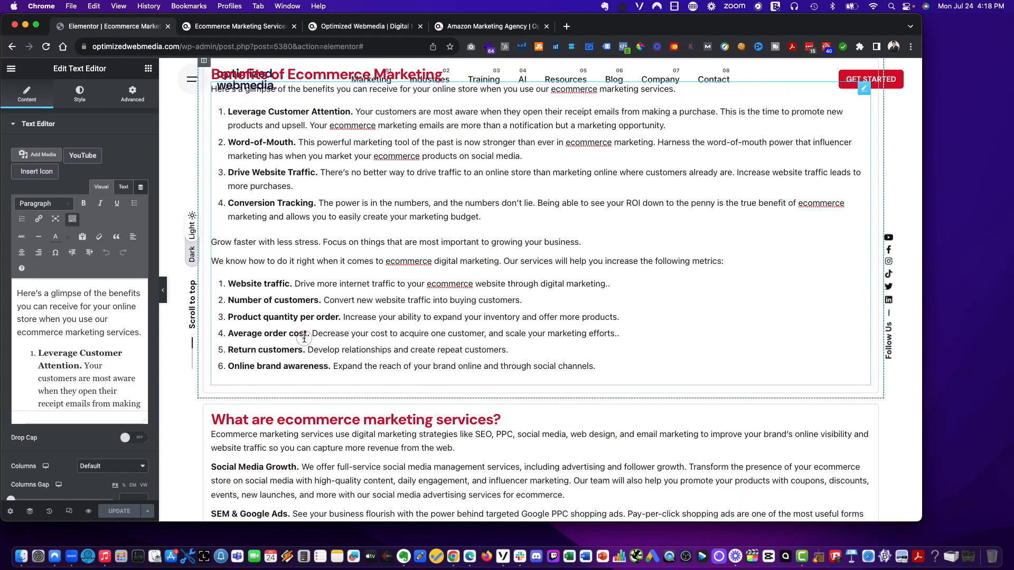
{"action": "scroll", "coordinate": [304, 338], "scroll_direction": "up", "scroll_amount": 3}
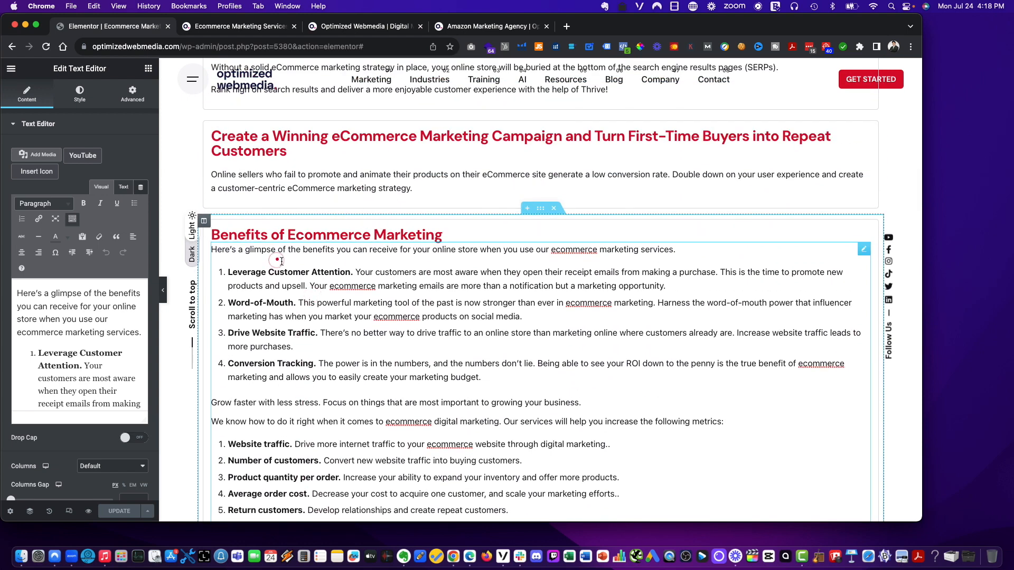
{"action": "scroll", "coordinate": [281, 261], "scroll_direction": "up", "scroll_amount": 1}
{"action": "left_click", "coordinate": [82, 294]}
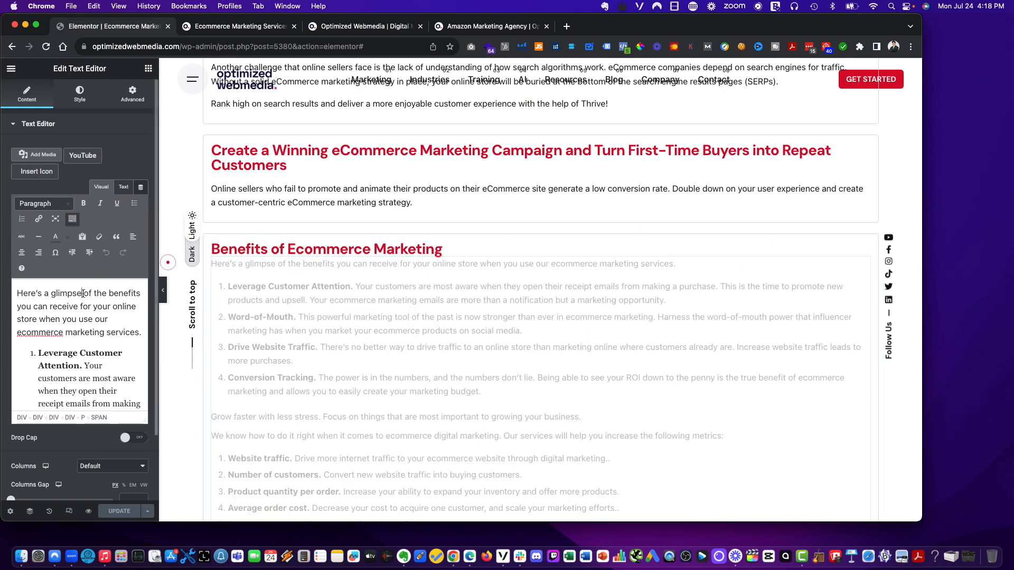
{"action": "left_click", "coordinate": [473, 201]}
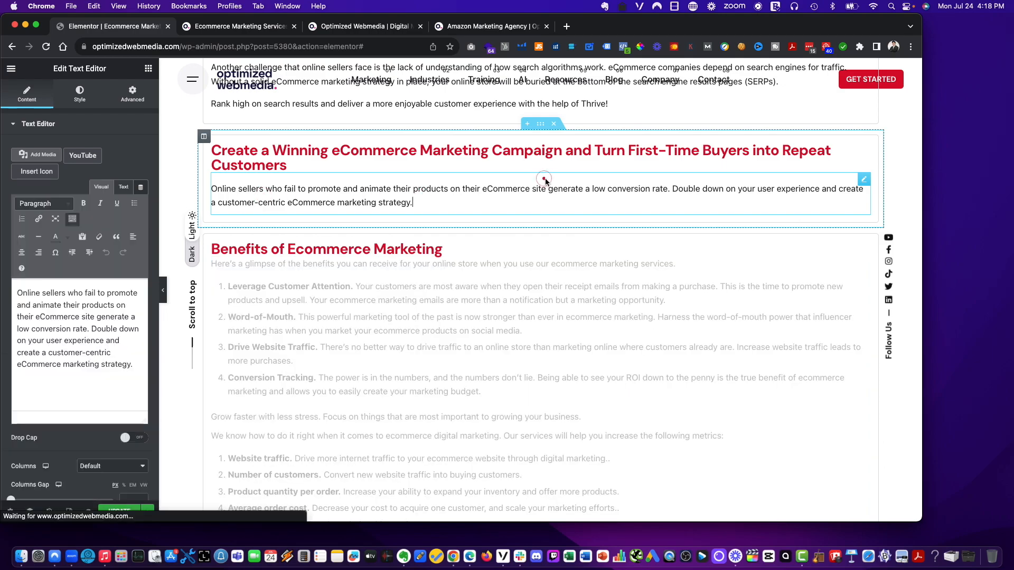
{"action": "scroll", "coordinate": [475, 211], "scroll_direction": "up", "scroll_amount": 20}
{"action": "scroll", "coordinate": [475, 214], "scroll_direction": "down", "scroll_amount": 8}
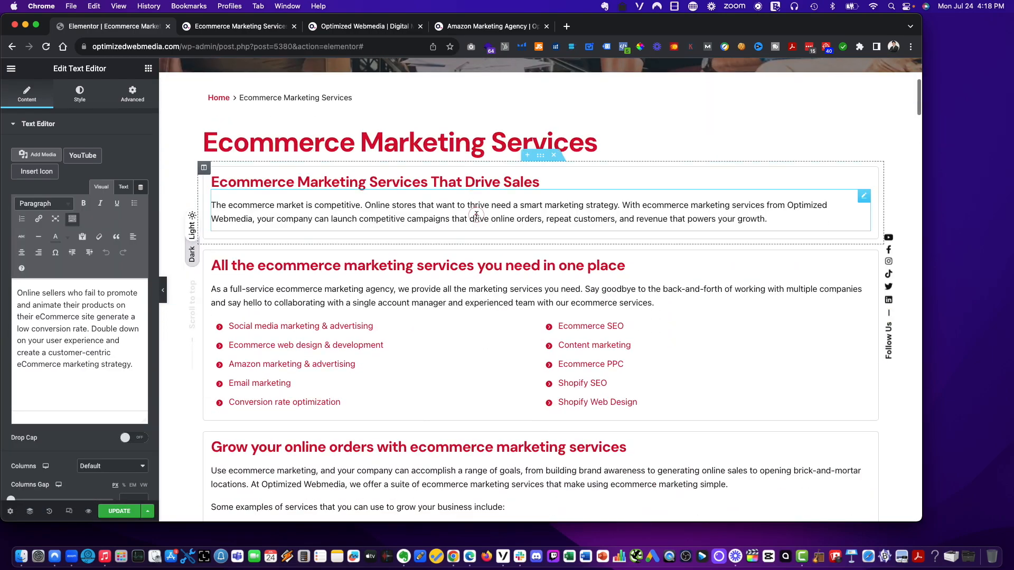
{"action": "scroll", "coordinate": [476, 216], "scroll_direction": "down", "scroll_amount": 12}
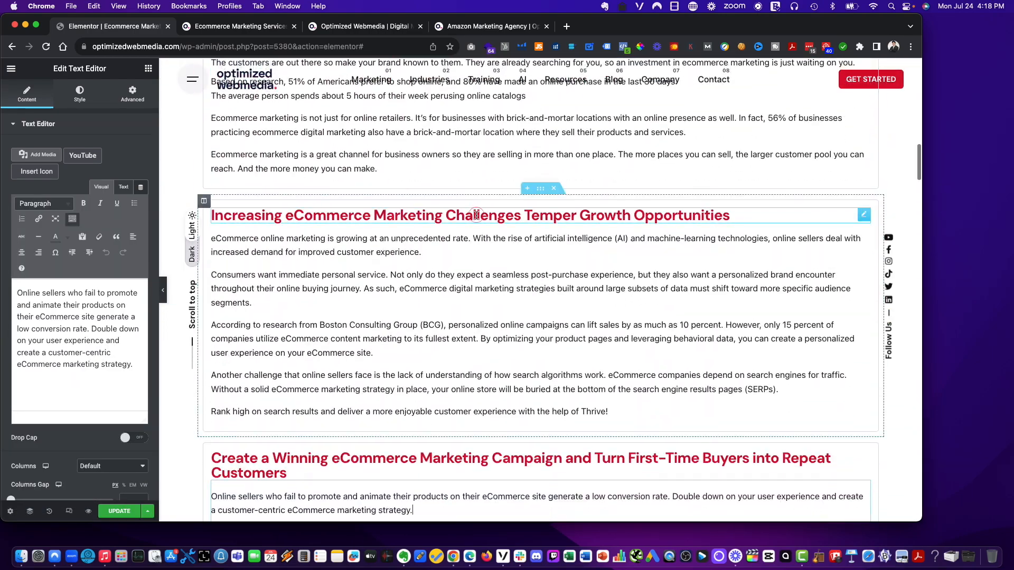
{"action": "scroll", "coordinate": [477, 215], "scroll_direction": "down", "scroll_amount": 5}
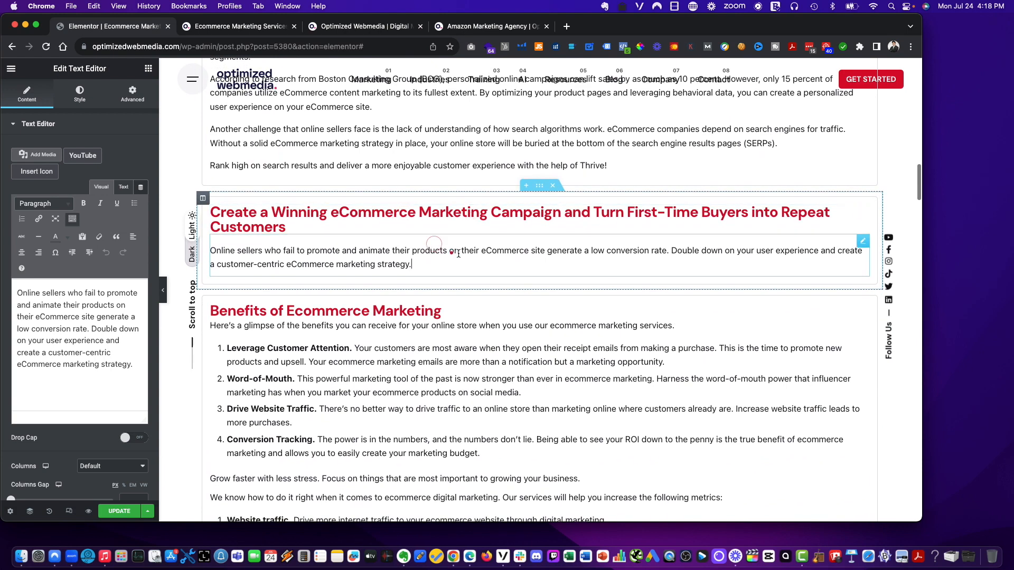
- Duplicate the 'Create a Winning eCommerce Marketing Campaign' text widget and move the copy into the Benefits of Ecommerce Marketing section
{"action": "right_click", "coordinate": [477, 252]}
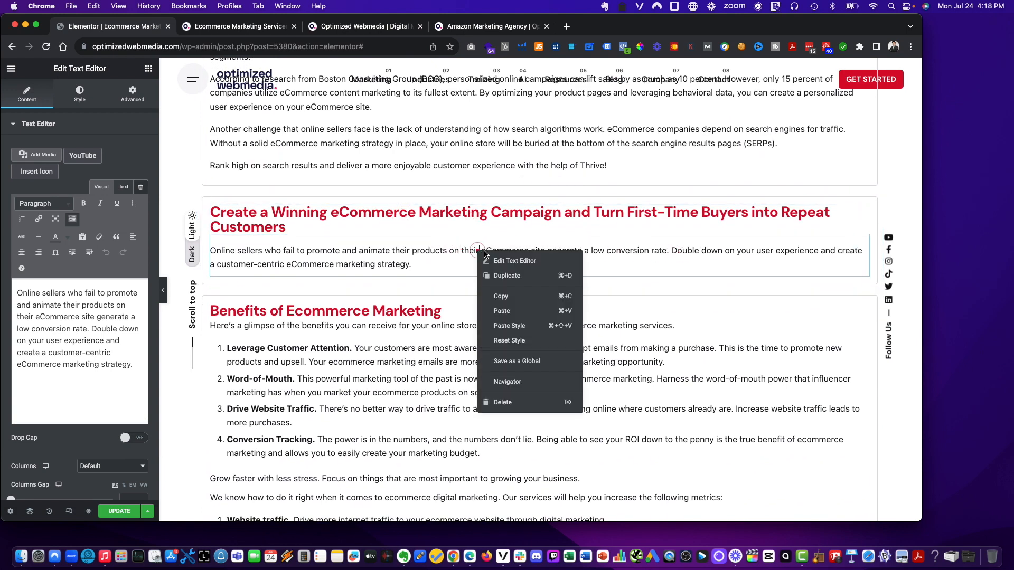
{"action": "left_click", "coordinate": [498, 275]}
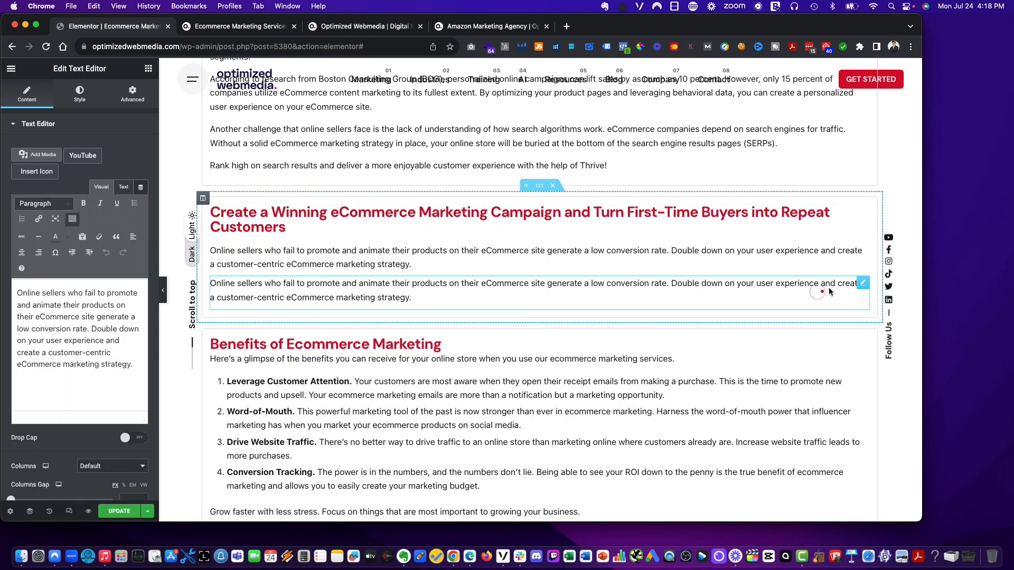
{"action": "left_click_drag", "start_coordinate": [862, 283], "coordinate": [314, 371]}
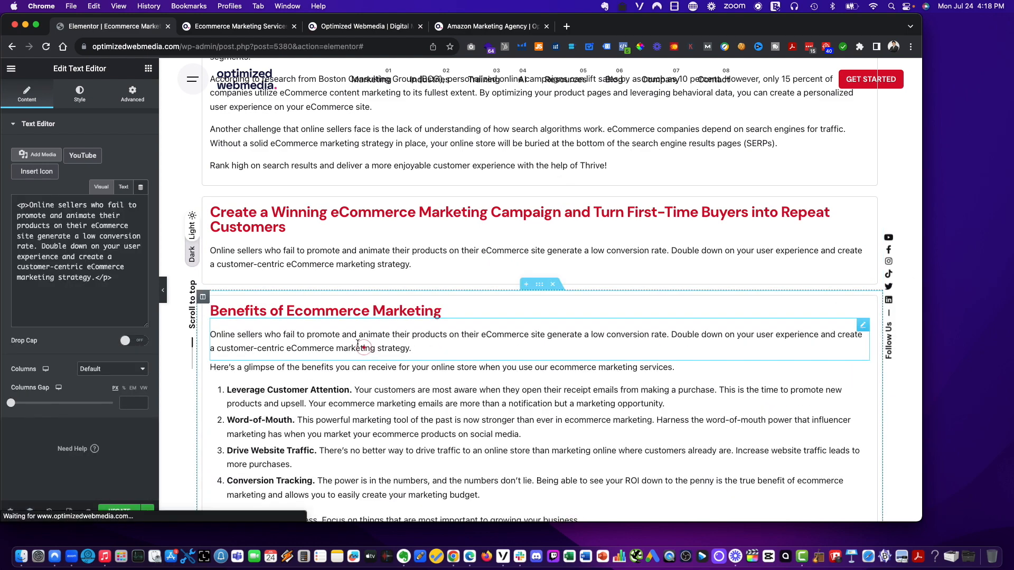
- Copy the Benefits text widget's content and paste it into the duplicated text widget
{"action": "left_click", "coordinate": [304, 400]}
{"action": "left_click", "coordinate": [45, 329]}
{"action": "key", "text": "super+a"}
{"action": "key", "text": "super+c"}
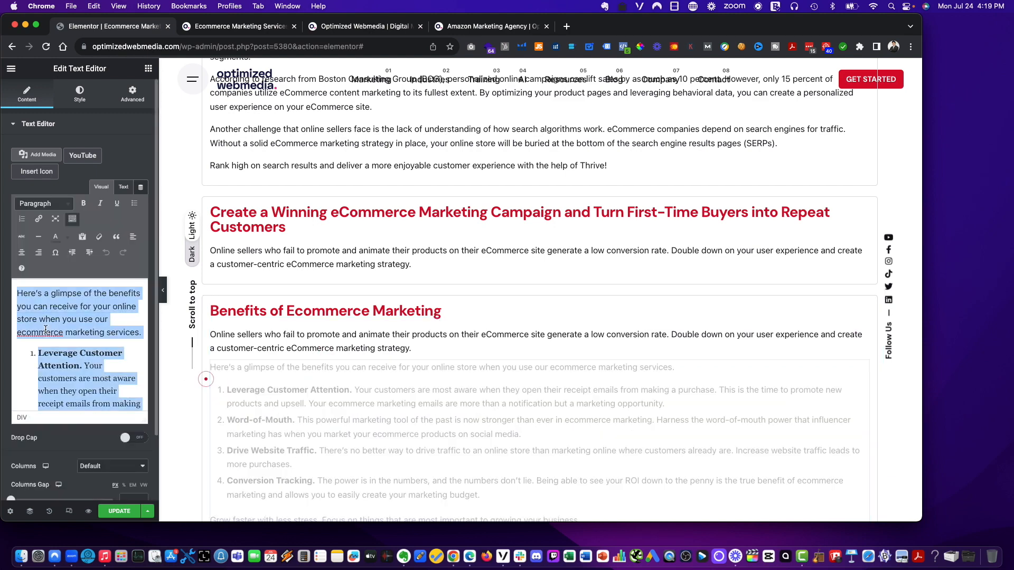
{"action": "left_click", "coordinate": [216, 337]}
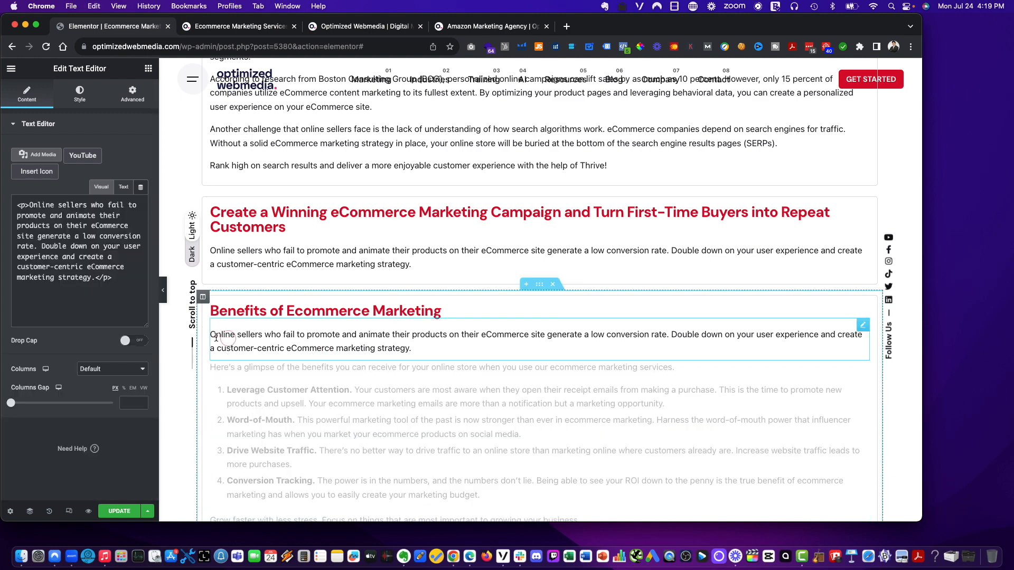
{"action": "left_click", "coordinate": [89, 253]}
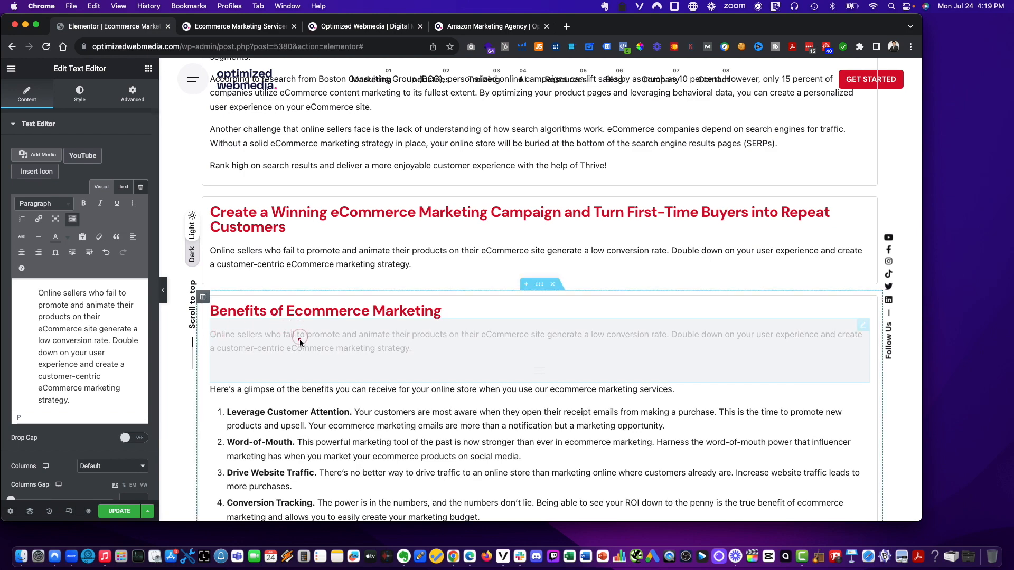
{"action": "left_click", "coordinate": [62, 318]}
{"action": "key", "text": "super+a"}
{"action": "key", "text": "super+v"}
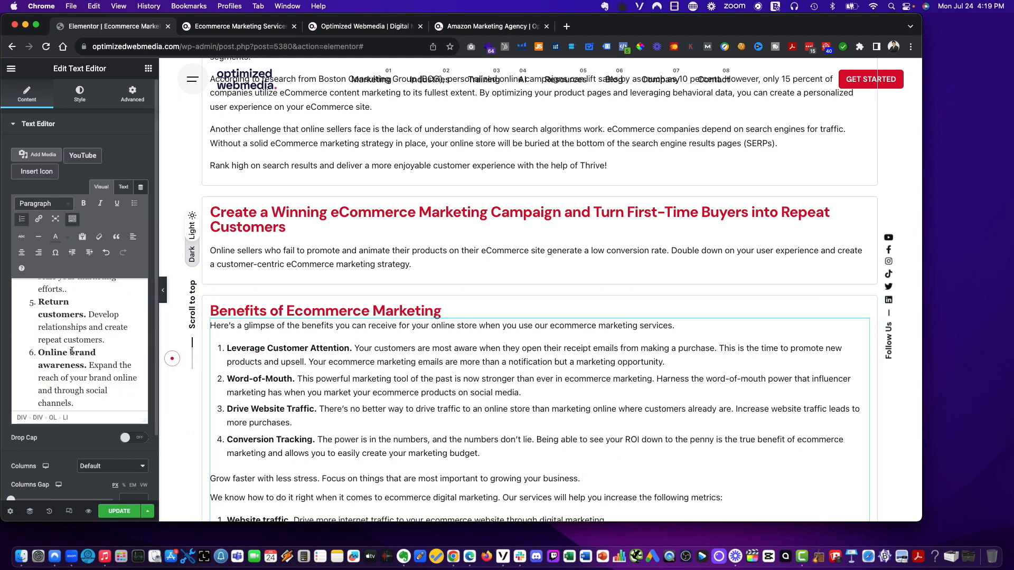
- Undo that paste, clear the duplicated widget, and paste the Benefits content as plain text from clipboard history instead
{"action": "scroll", "coordinate": [96, 354], "scroll_direction": "up", "scroll_amount": 10}
{"action": "scroll", "coordinate": [332, 372], "scroll_direction": "down", "scroll_amount": 5}
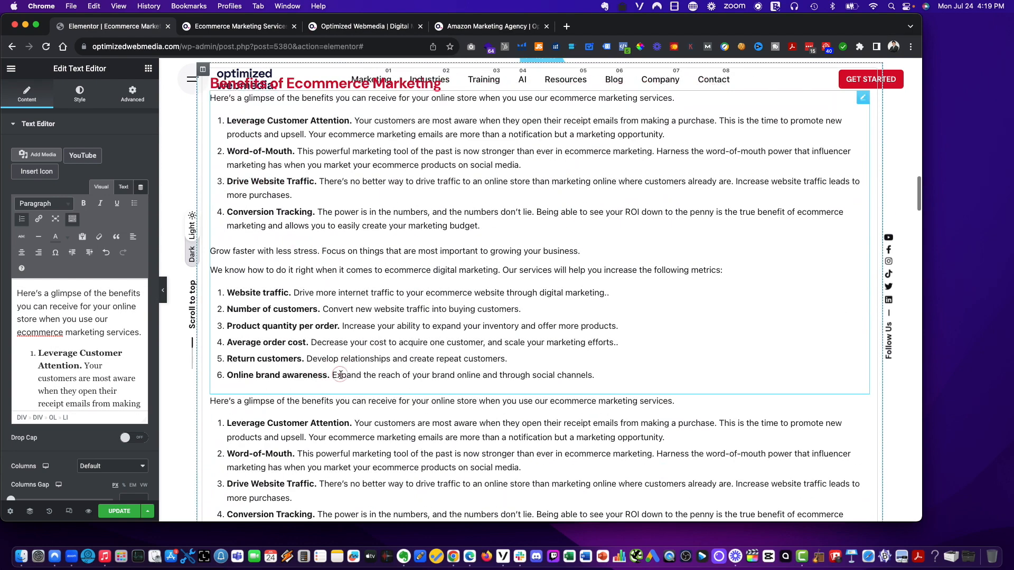
{"action": "key", "text": "super+z"}
{"action": "key", "text": "BackSpace"}
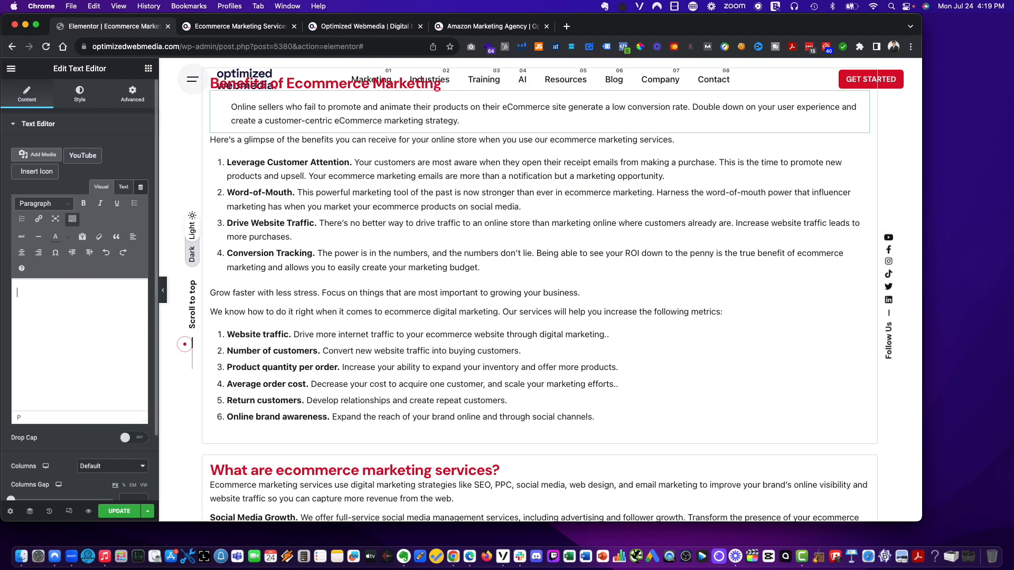
{"action": "key", "text": "super+shift+v"}
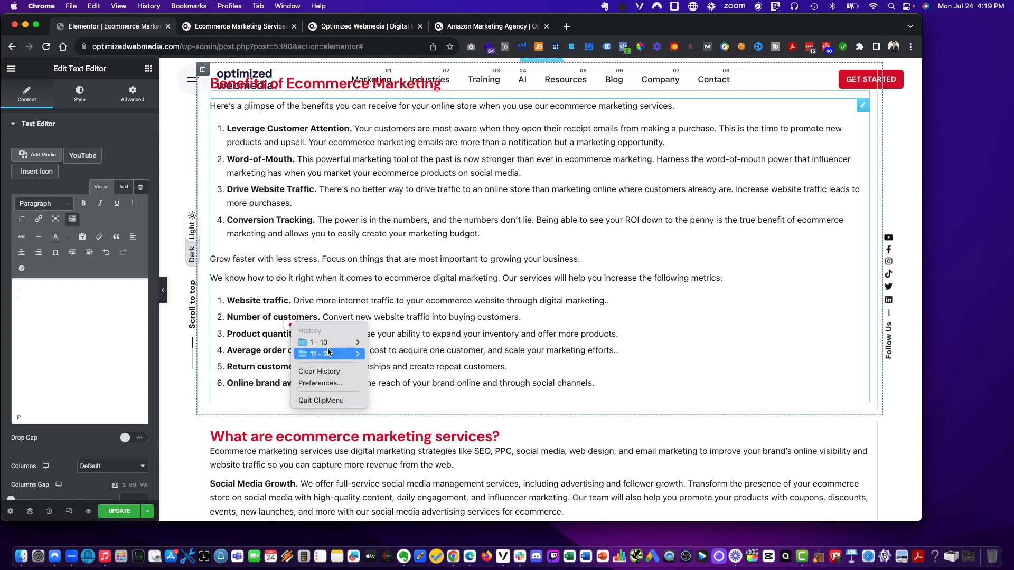
{"action": "mouse_move", "coordinate": [327, 343]}
{"action": "left_click", "coordinate": [426, 344]}
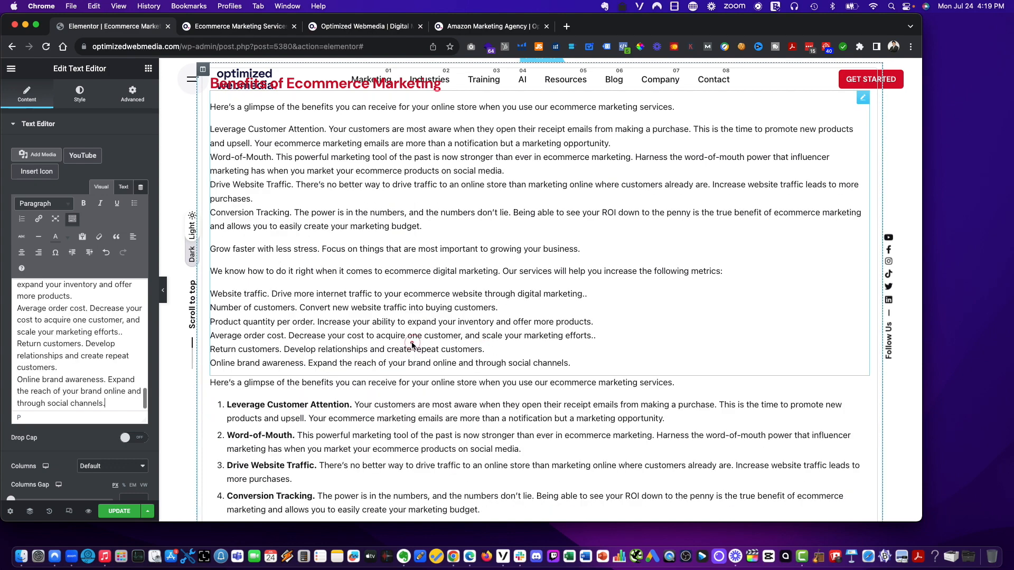
- Scroll through the Benefits section to compare the plain-text copy with the original list widget
{"action": "scroll", "coordinate": [409, 346], "scroll_direction": "up", "scroll_amount": 5}
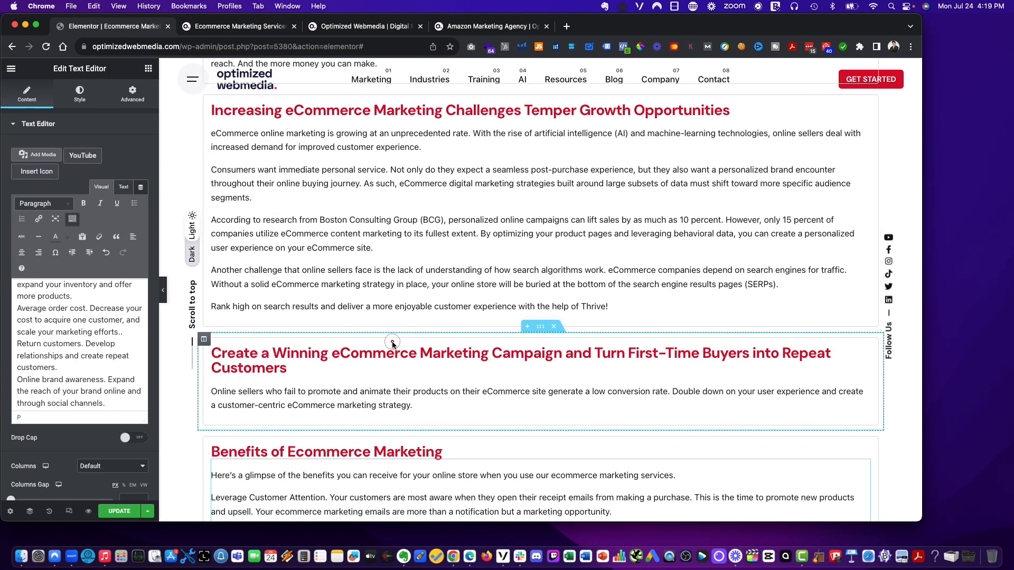
{"action": "scroll", "coordinate": [384, 346], "scroll_direction": "down", "scroll_amount": 2}
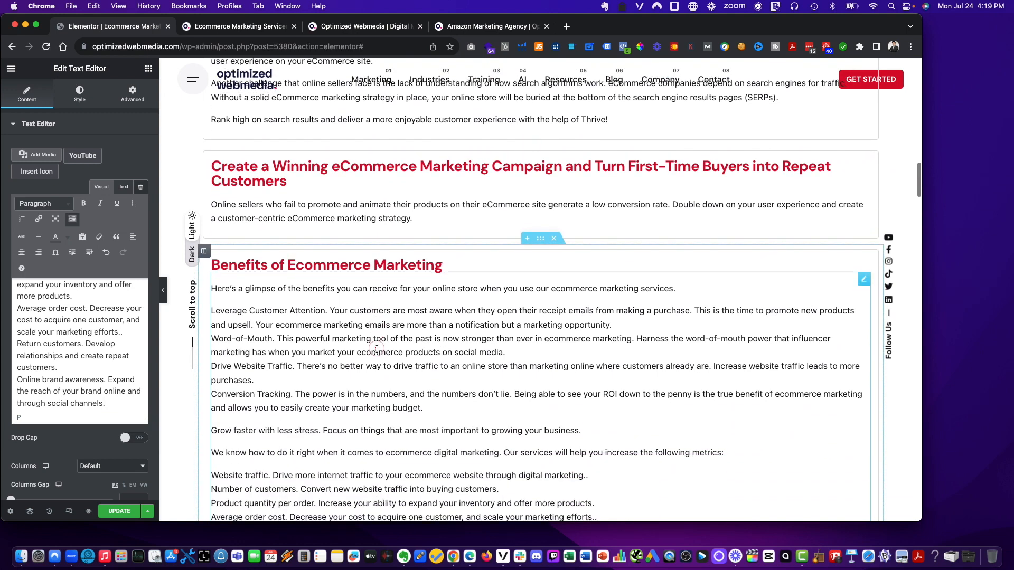
{"action": "scroll", "coordinate": [376, 349], "scroll_direction": "down", "scroll_amount": 5}
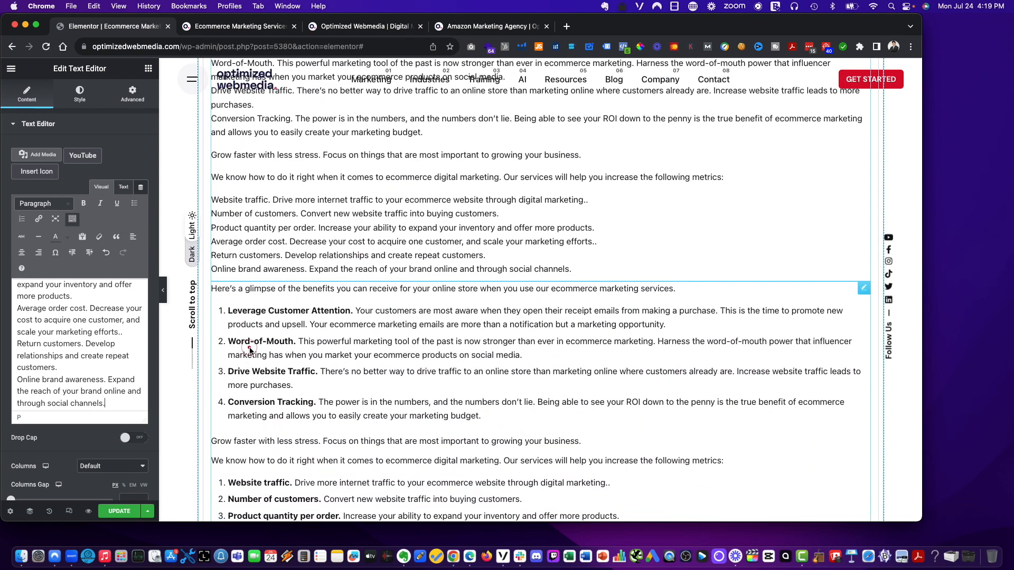
{"action": "scroll", "coordinate": [250, 350], "scroll_direction": "down", "scroll_amount": 2}
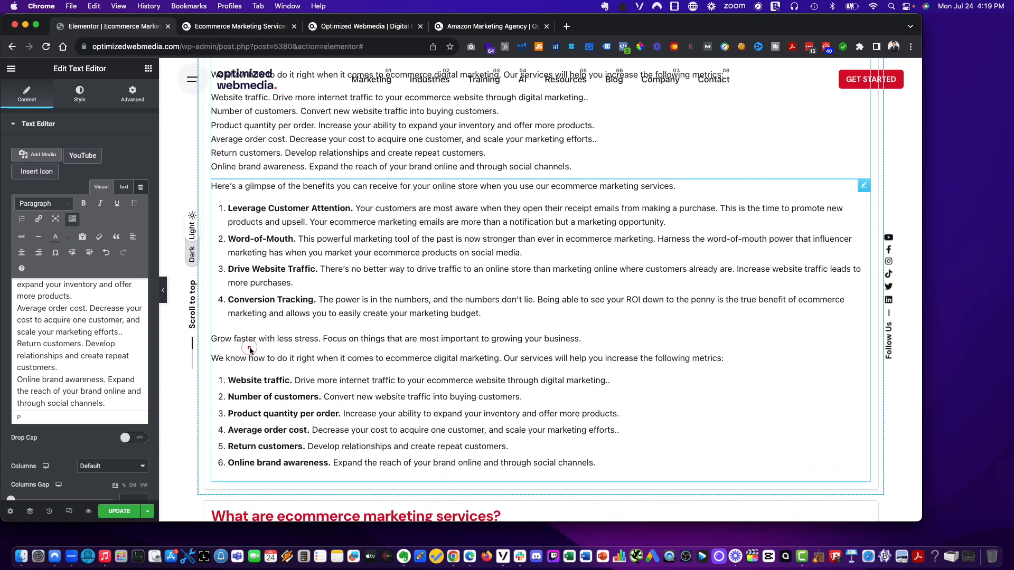
- Convert the six metrics lines in the duplicated text widget into a numbered list
{"action": "scroll", "coordinate": [249, 350], "scroll_direction": "up", "scroll_amount": 2}
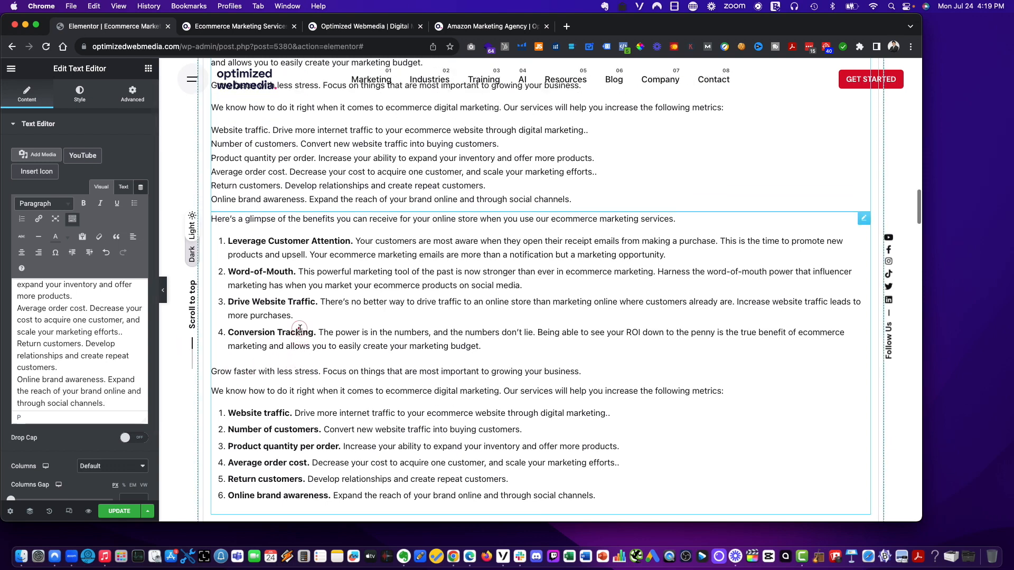
{"action": "scroll", "coordinate": [299, 331], "scroll_direction": "up", "scroll_amount": 1}
{"action": "scroll", "coordinate": [299, 331], "scroll_direction": "down", "scroll_amount": 3}
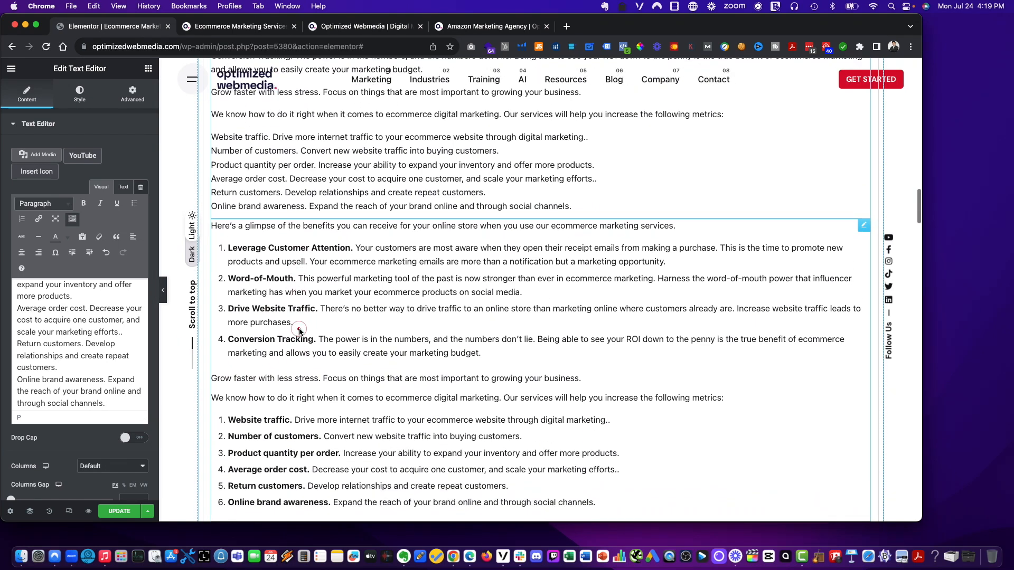
{"action": "scroll", "coordinate": [78, 350], "scroll_direction": "down", "scroll_amount": 1}
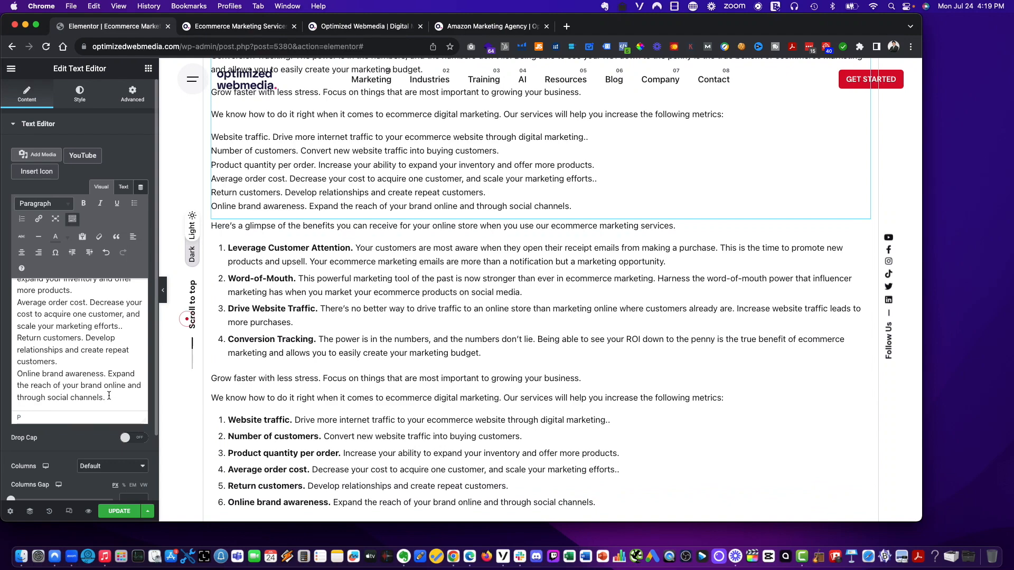
{"action": "scroll", "coordinate": [108, 396], "scroll_direction": "up", "scroll_amount": 5}
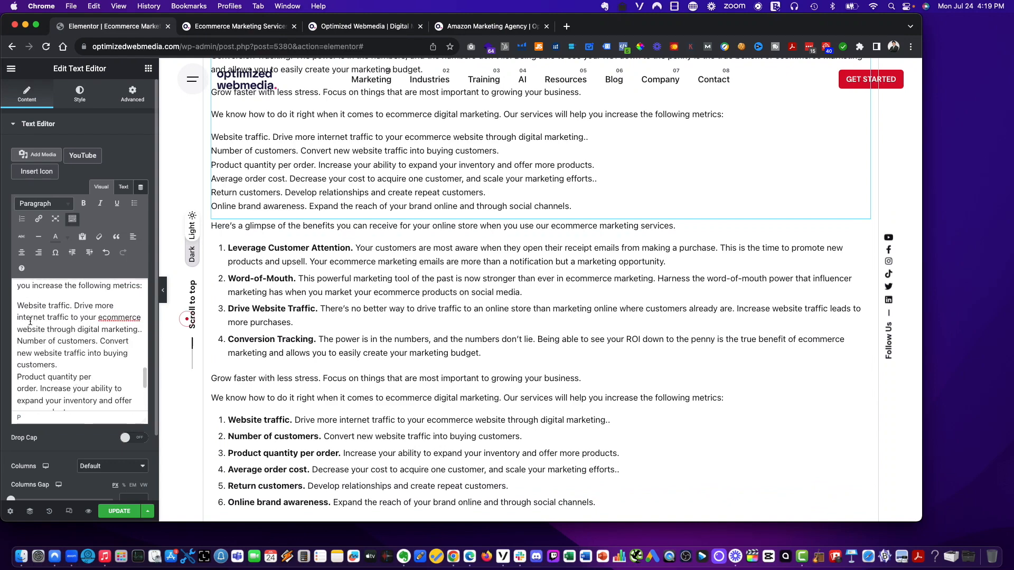
{"action": "triple_click", "coordinate": [19, 306]}
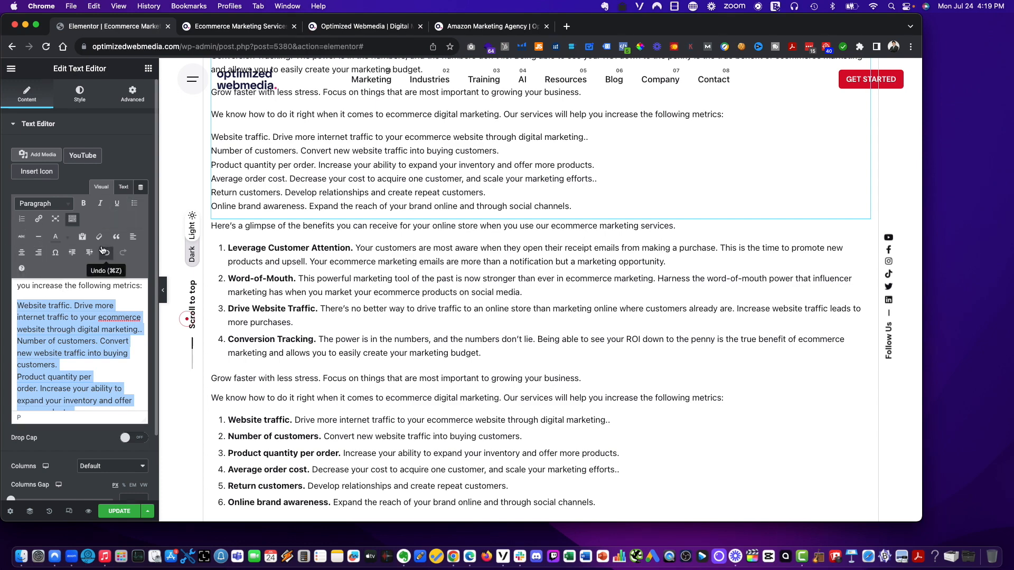
{"action": "left_click", "coordinate": [20, 220]}
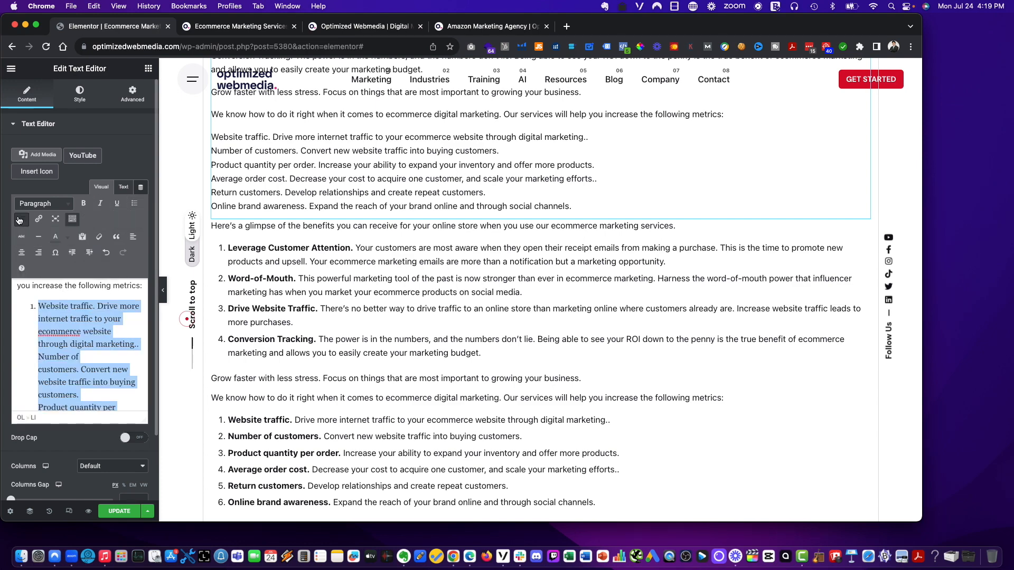
- Split 'Number of customers', 'Product quantity per order' and 'Average order cost' into separate numbered list items
{"action": "scroll", "coordinate": [69, 338], "scroll_direction": "down", "scroll_amount": 2}
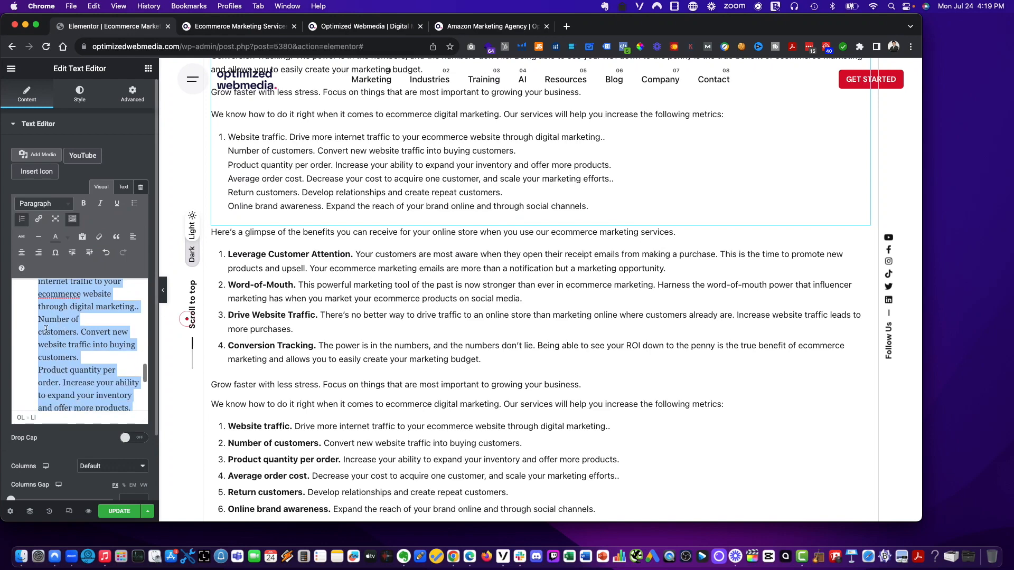
{"action": "left_click", "coordinate": [38, 320]}
{"action": "key", "text": "BackSpace"}
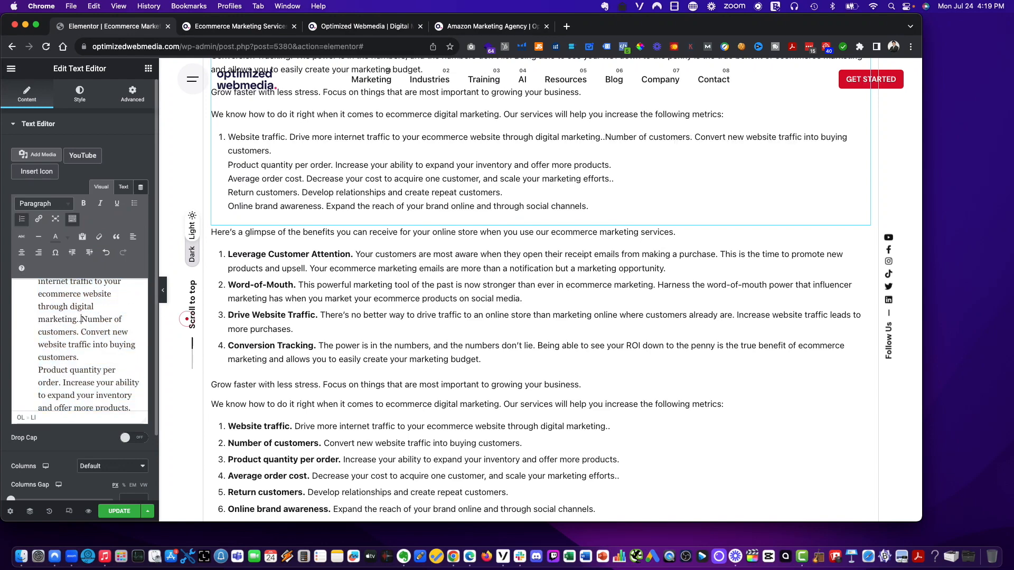
{"action": "key", "text": "Return"}
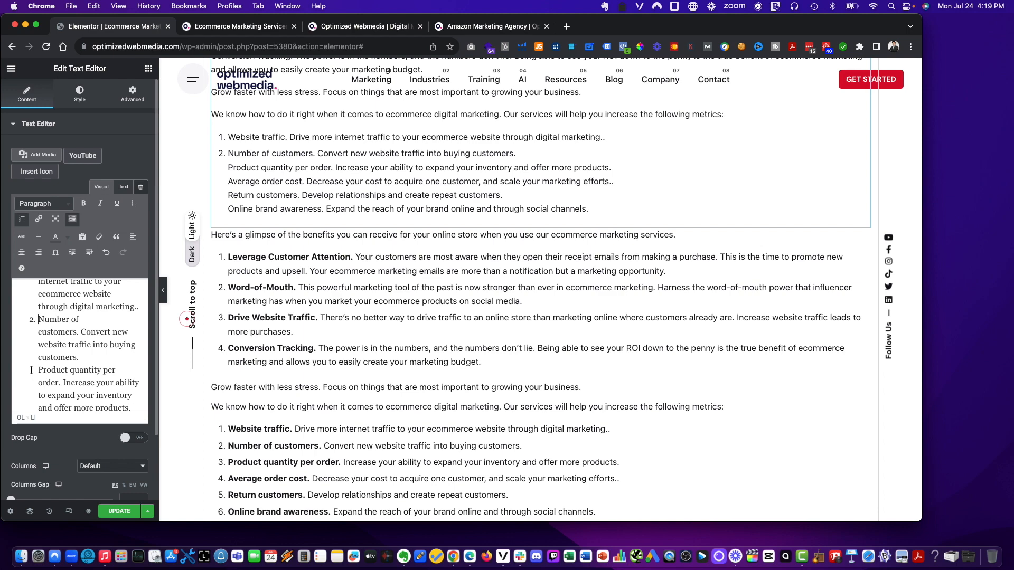
{"action": "key", "text": "BackSpace"}
{"action": "key", "text": "Return"}
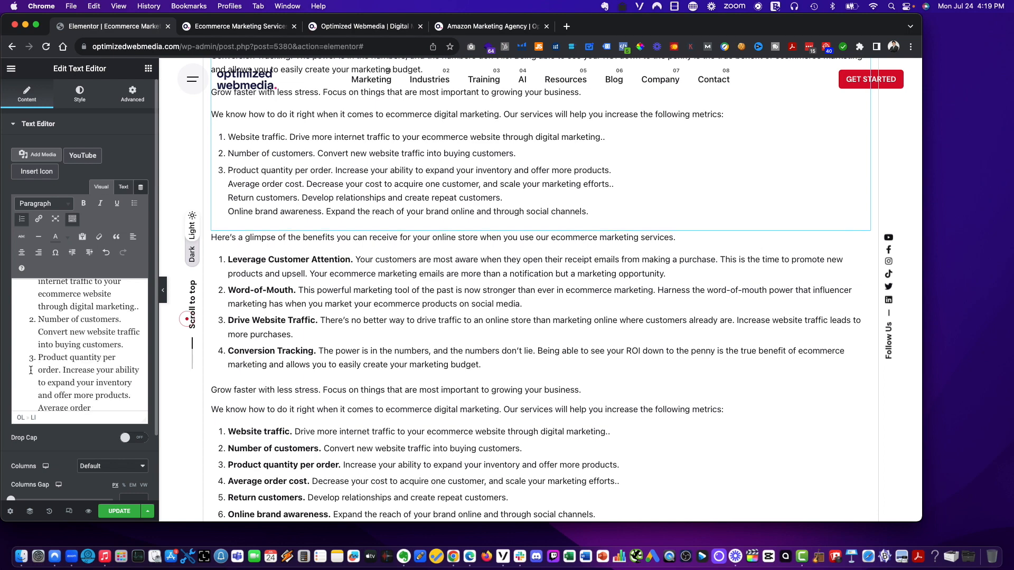
{"action": "scroll", "coordinate": [32, 370], "scroll_direction": "down", "scroll_amount": 1}
{"action": "left_click", "coordinate": [36, 386]}
{"action": "key", "text": "BackSpace"}
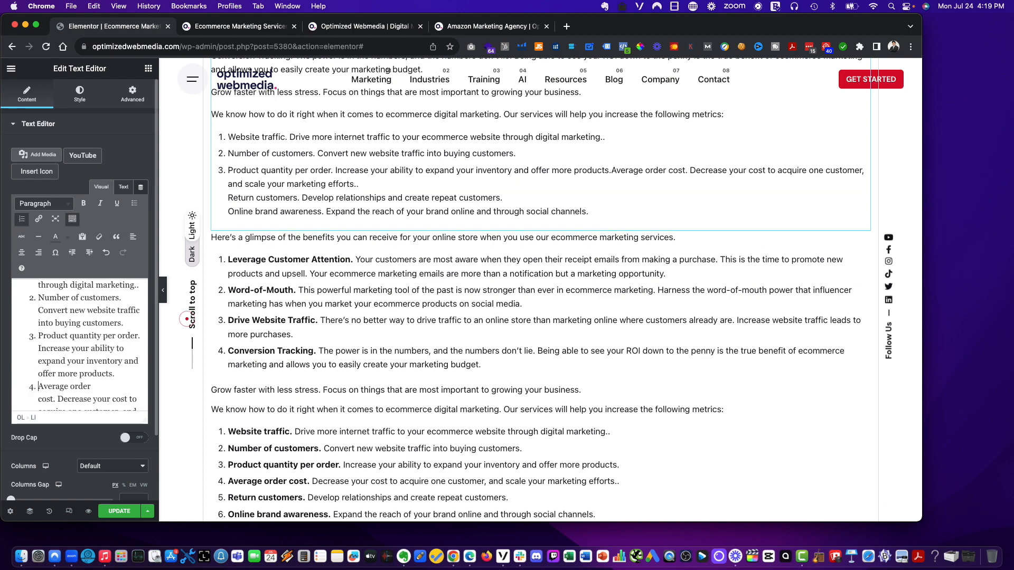
{"action": "key", "text": "Return"}
- Split 'Return customers' and 'Online brand awareness' into their own numbered list items
{"action": "scroll", "coordinate": [79, 343], "scroll_direction": "down", "scroll_amount": 2}
{"action": "left_click", "coordinate": [35, 381]}
{"action": "key", "text": "BackSpace"}
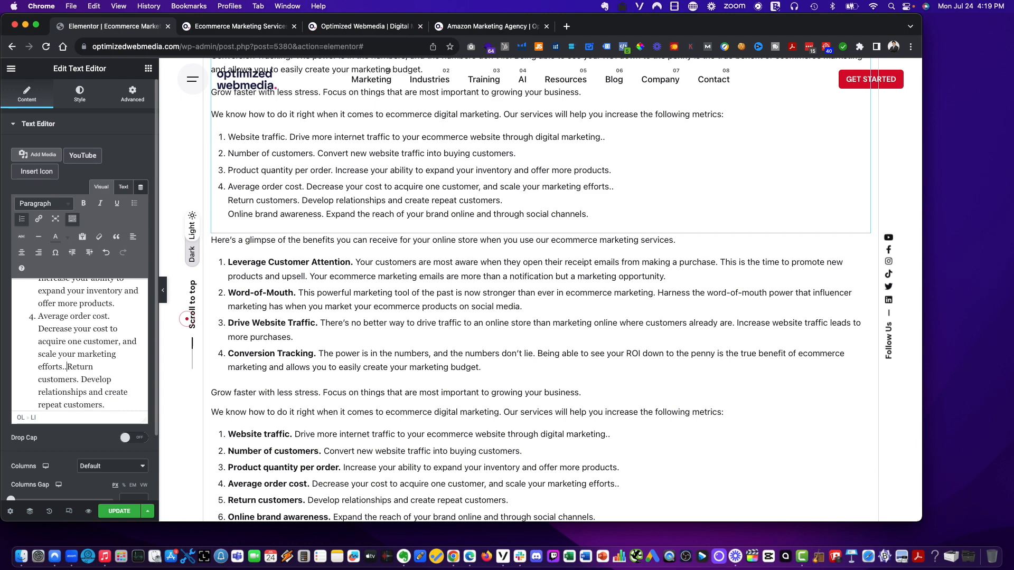
{"action": "key", "text": "Return"}
{"action": "scroll", "coordinate": [33, 396], "scroll_direction": "down", "scroll_amount": 3}
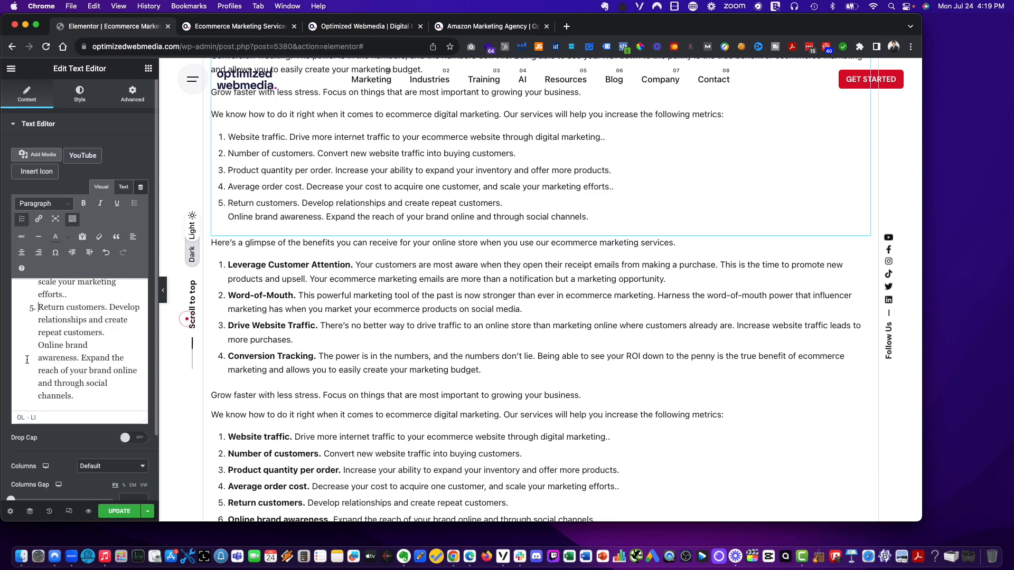
{"action": "key", "text": "BackSpace"}
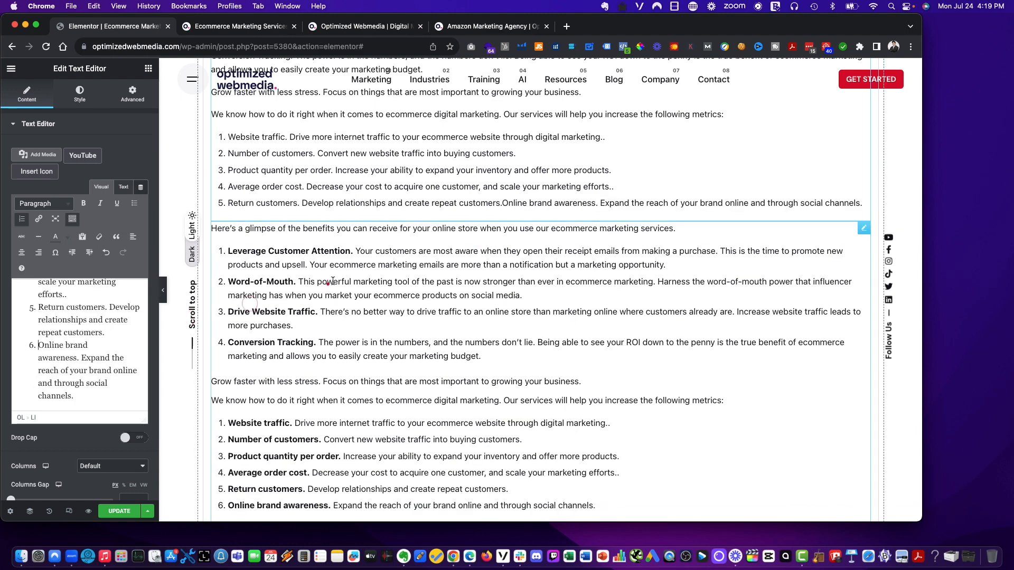
{"action": "key", "text": "Return"}
- Convert the benefits lines, starting with 'Leverage Customer Attention', into a numbered list
{"action": "scroll", "coordinate": [85, 334], "scroll_direction": "up", "scroll_amount": 2}
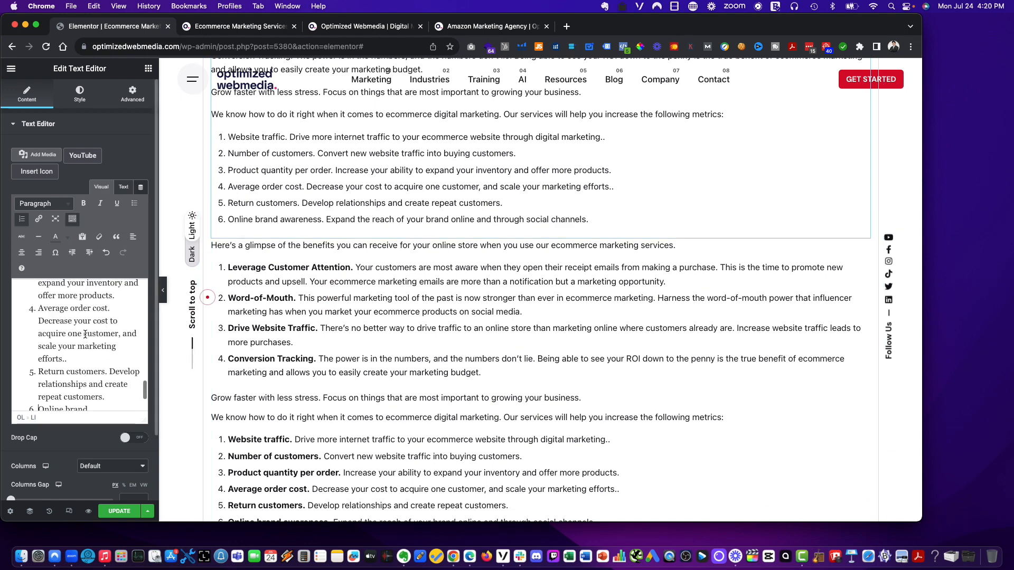
{"action": "scroll", "coordinate": [85, 334], "scroll_direction": "up", "scroll_amount": 1}
{"action": "scroll", "coordinate": [257, 224], "scroll_direction": "up", "scroll_amount": 3}
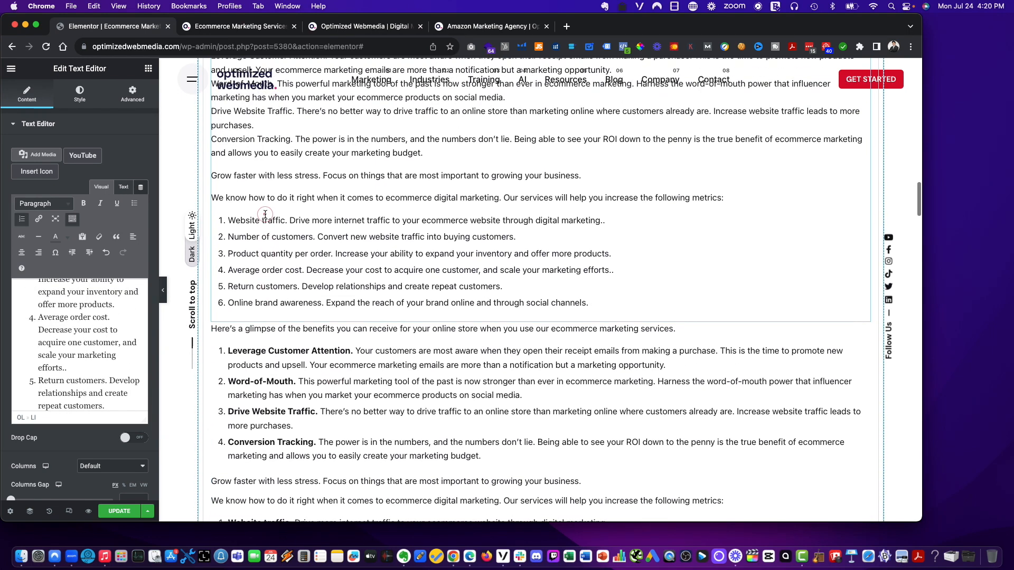
{"action": "scroll", "coordinate": [257, 224], "scroll_direction": "up", "scroll_amount": 2}
{"action": "scroll", "coordinate": [257, 222], "scroll_direction": "down", "scroll_amount": 3}
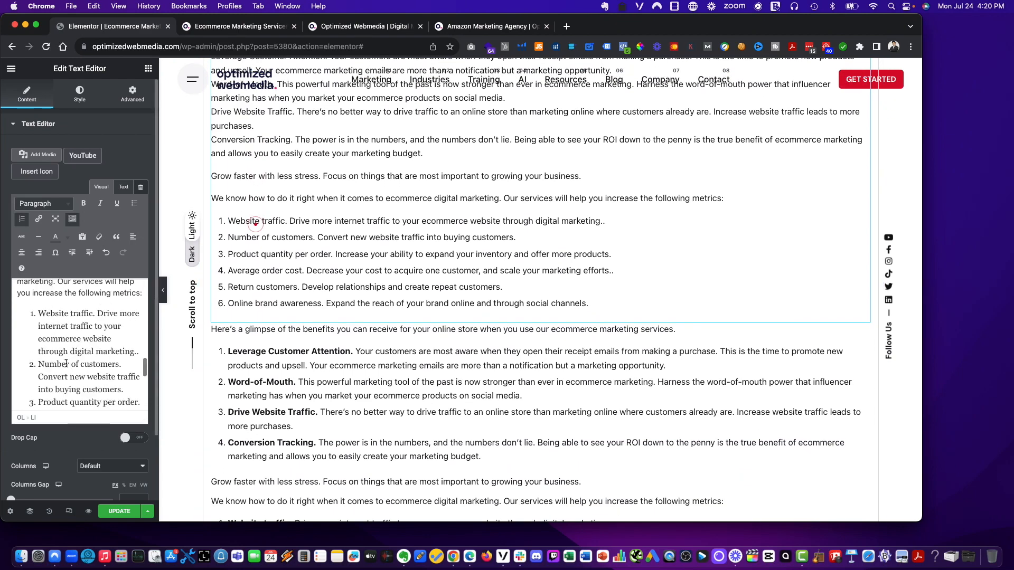
{"action": "scroll", "coordinate": [66, 363], "scroll_direction": "up", "scroll_amount": 5}
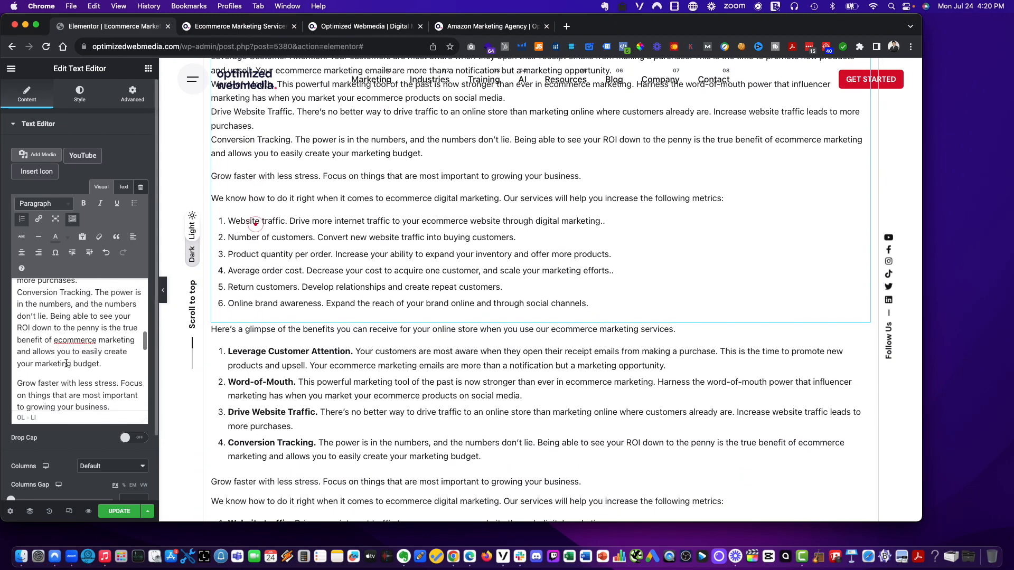
{"action": "scroll", "coordinate": [66, 363], "scroll_direction": "up", "scroll_amount": 2}
{"action": "scroll", "coordinate": [17, 344], "scroll_direction": "up", "scroll_amount": 10}
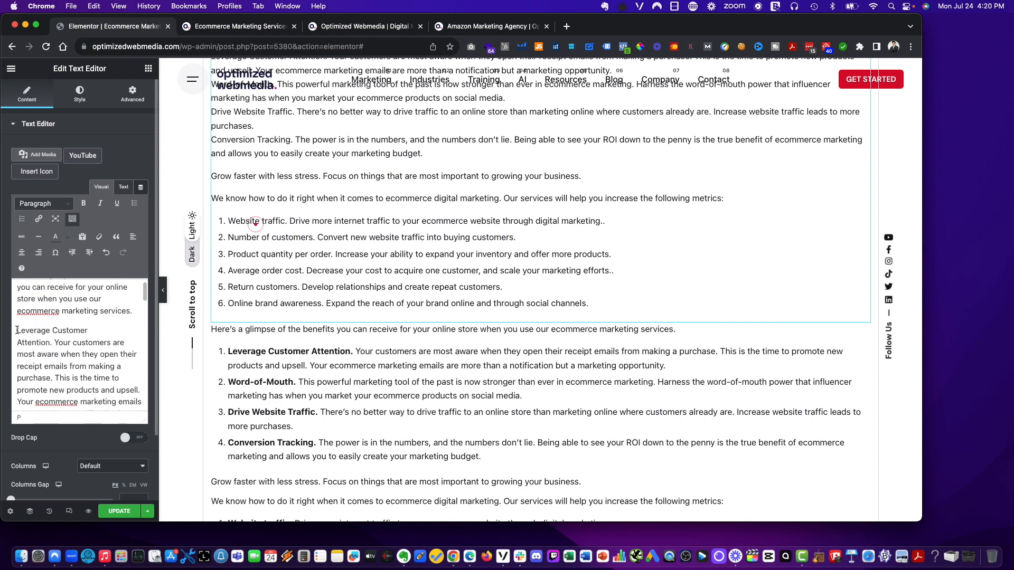
{"action": "triple_click", "coordinate": [17, 330]}
{"action": "left_click", "coordinate": [22, 219]}
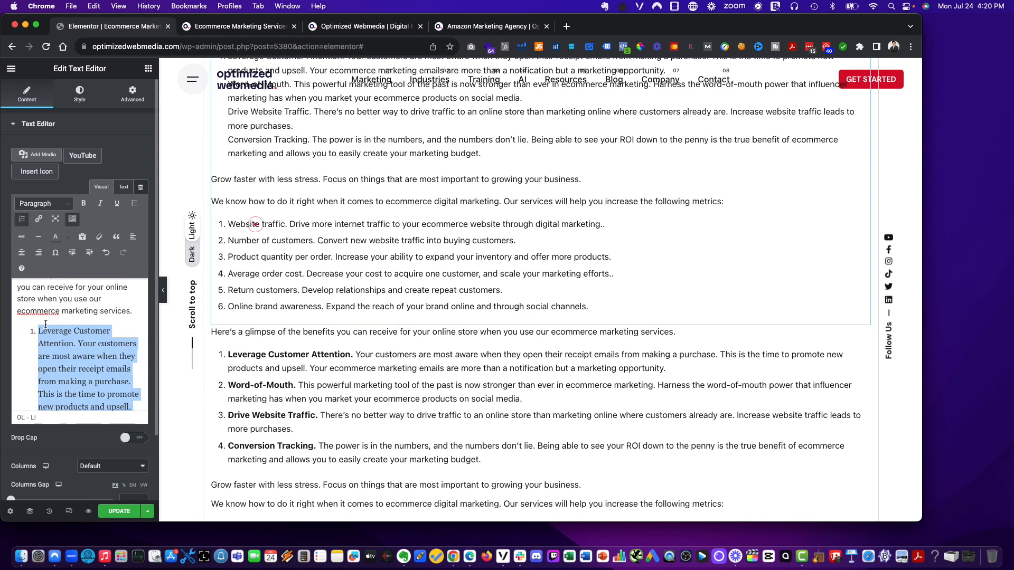
- Split 'Word-of-Mouth', 'Drive Website Traffic' and 'Conversion Tracking' into separate numbered benefit items
{"action": "scroll", "coordinate": [33, 371], "scroll_direction": "down", "scroll_amount": 5}
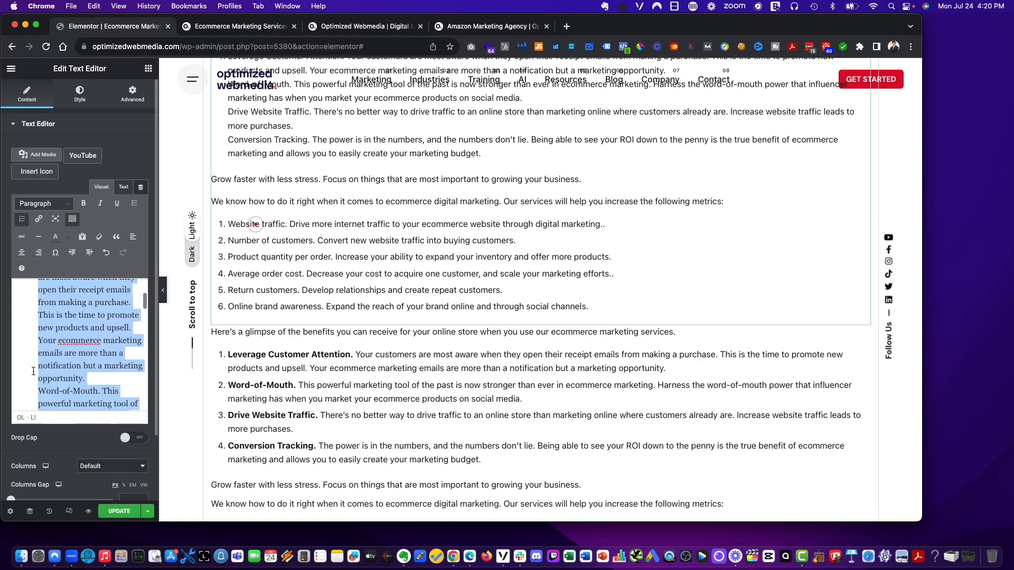
{"action": "scroll", "coordinate": [33, 371], "scroll_direction": "down", "scroll_amount": 1}
{"action": "left_click", "coordinate": [30, 338]}
{"action": "key", "text": "BackSpace"}
{"action": "key", "text": "Return"}
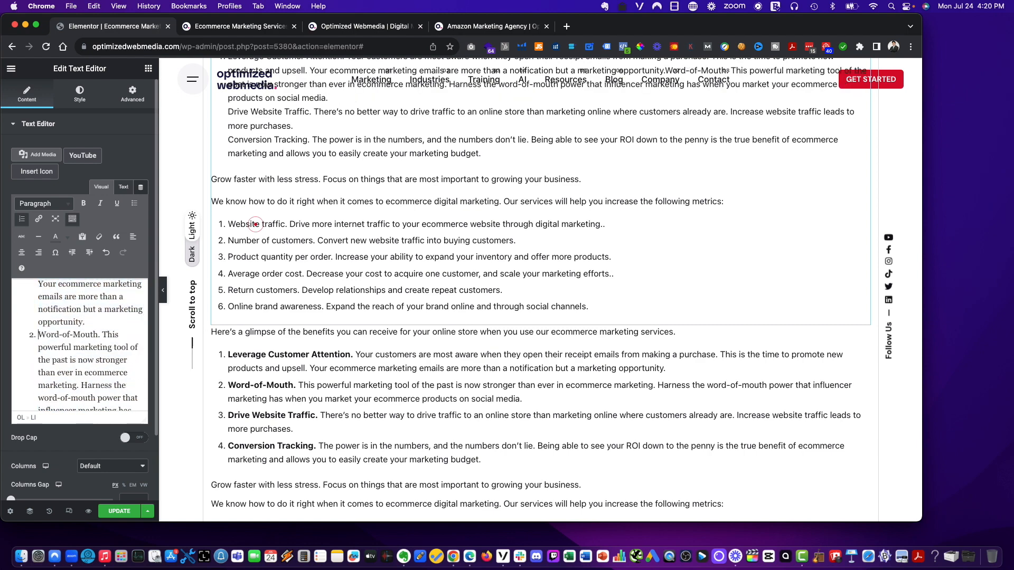
{"action": "scroll", "coordinate": [37, 379], "scroll_direction": "down", "scroll_amount": 3}
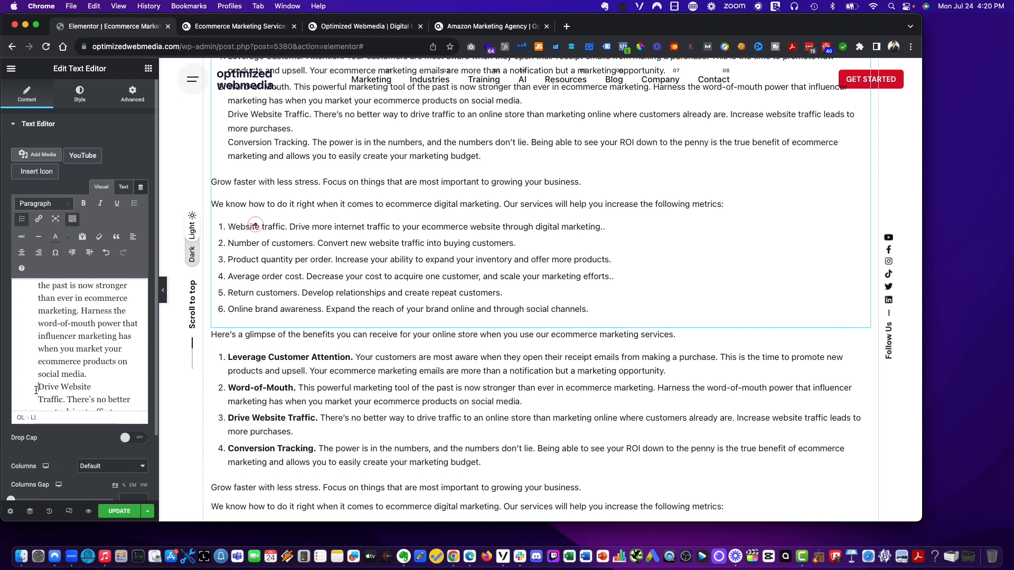
{"action": "key", "text": "BackSpace"}
{"action": "key", "text": "Return"}
{"action": "scroll", "coordinate": [37, 394], "scroll_direction": "down", "scroll_amount": 3}
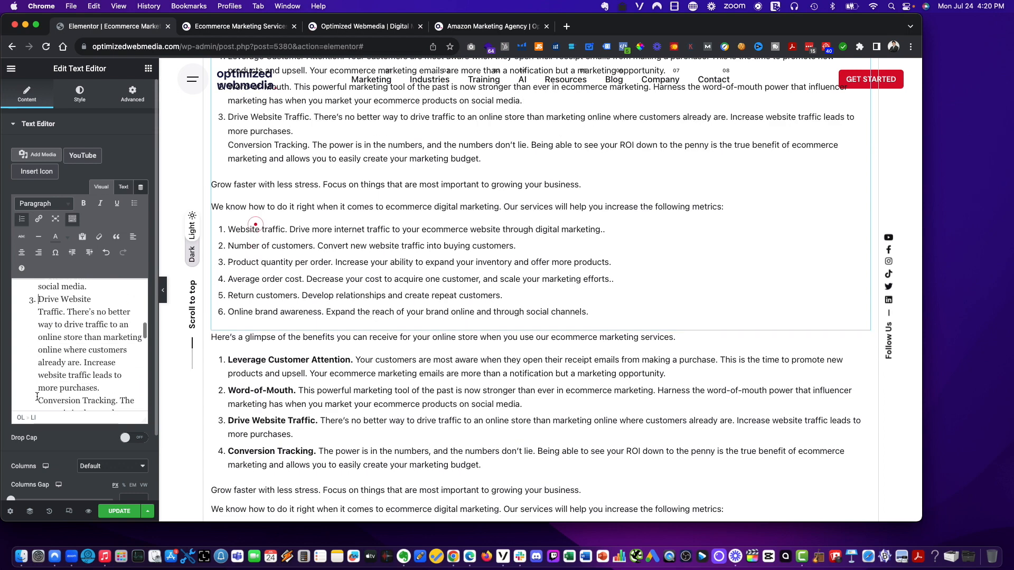
{"action": "left_click", "coordinate": [37, 400]}
{"action": "key", "text": "BackSpace"}
{"action": "key", "text": "Return"}
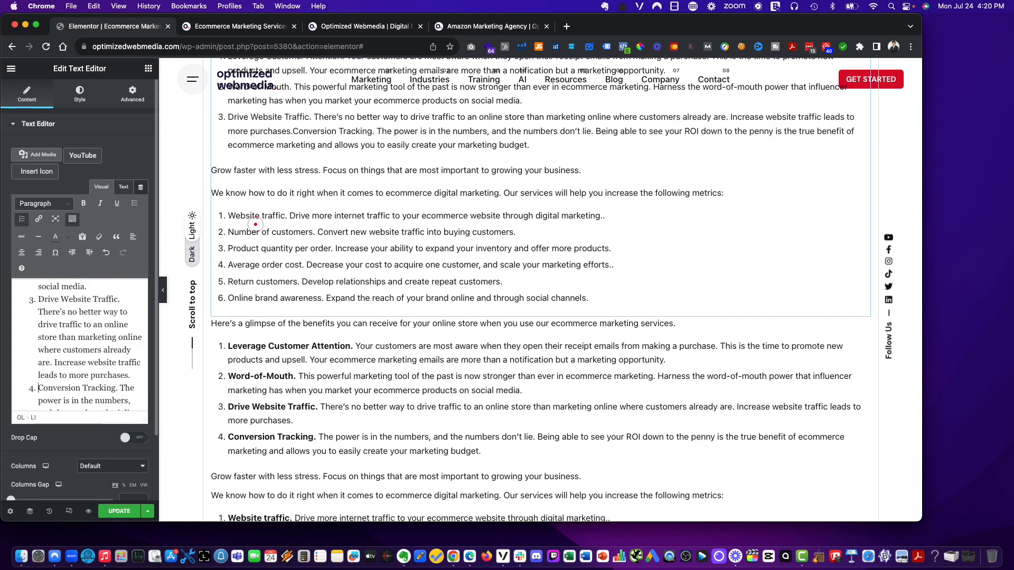
- Delete the original Benefits of Ecommerce Marketing list widget below the new copy
{"action": "scroll", "coordinate": [46, 380], "scroll_direction": "down", "scroll_amount": 3}
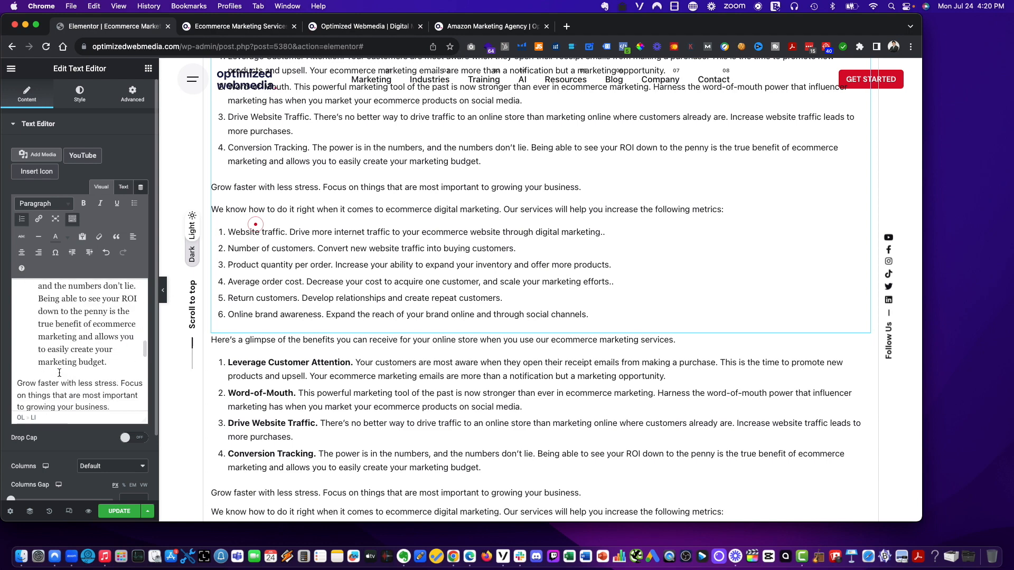
{"action": "scroll", "coordinate": [59, 372], "scroll_direction": "down", "scroll_amount": 5}
{"action": "scroll", "coordinate": [438, 379], "scroll_direction": "down", "scroll_amount": 5}
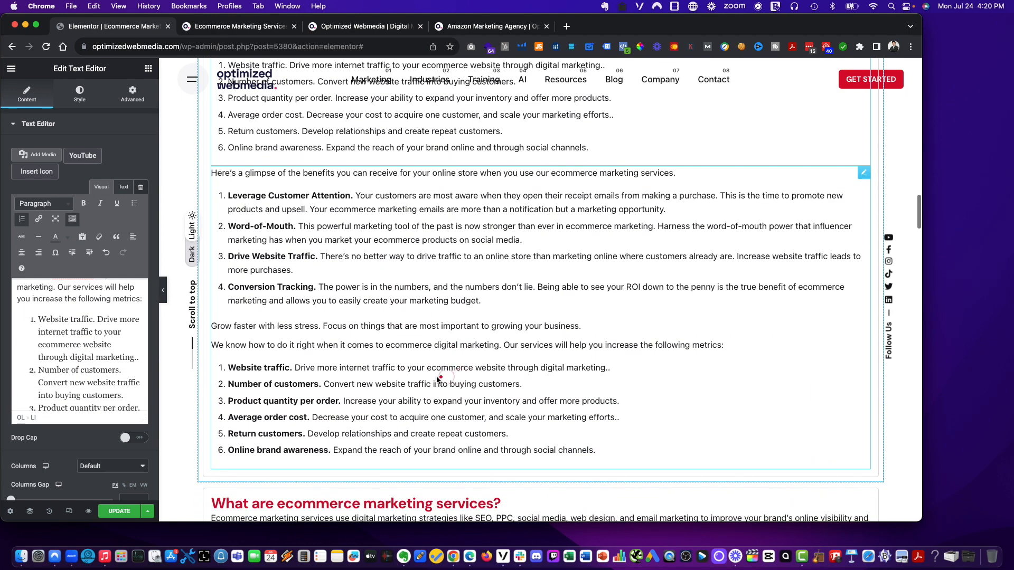
{"action": "scroll", "coordinate": [391, 328], "scroll_direction": "down", "scroll_amount": 1}
{"action": "left_click", "coordinate": [391, 328]}
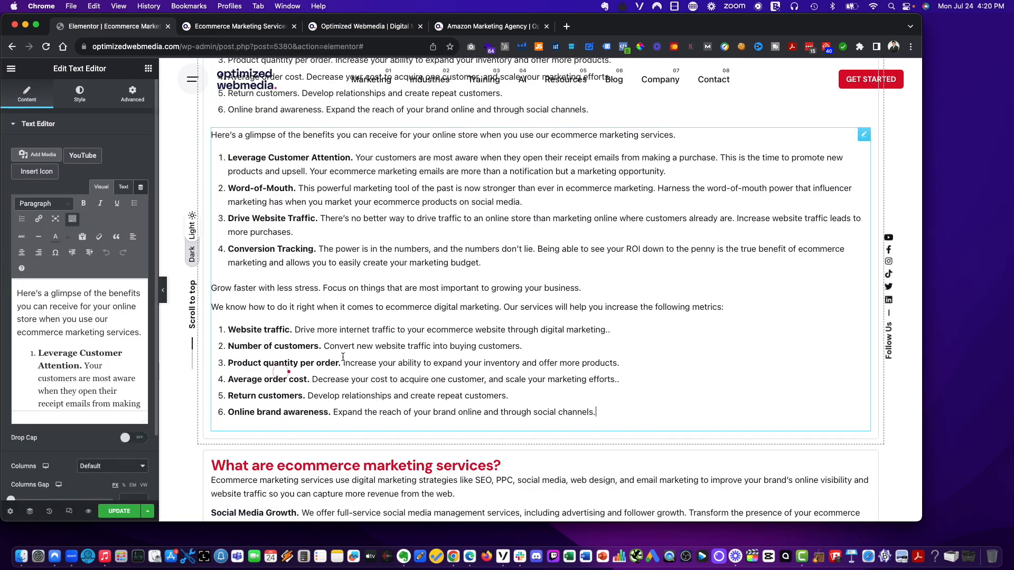
{"action": "left_click", "coordinate": [769, 139]}
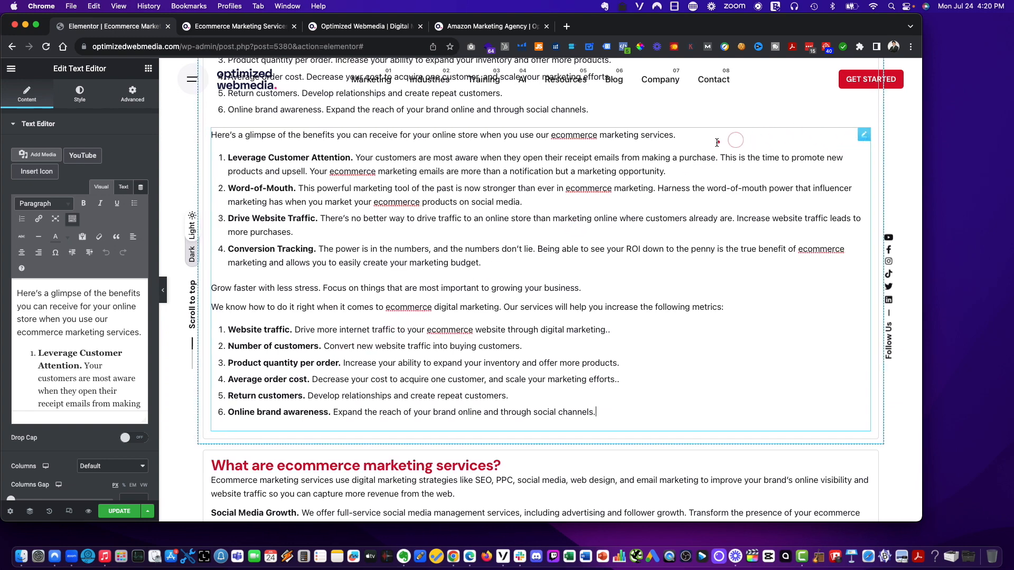
{"action": "right_click", "coordinate": [712, 148]}
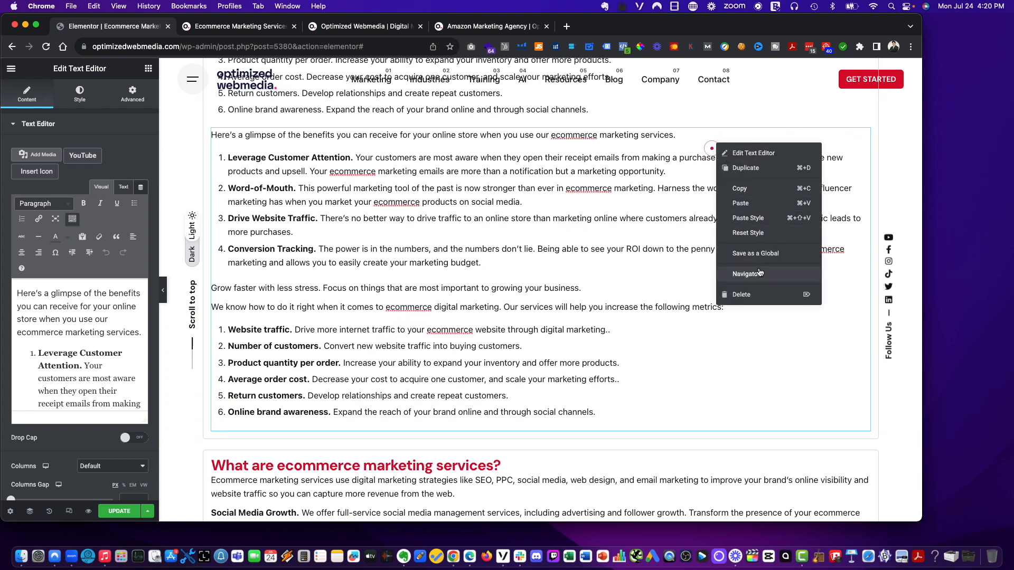
{"action": "left_click", "coordinate": [761, 294]}
{"action": "key", "text": "super+z"}
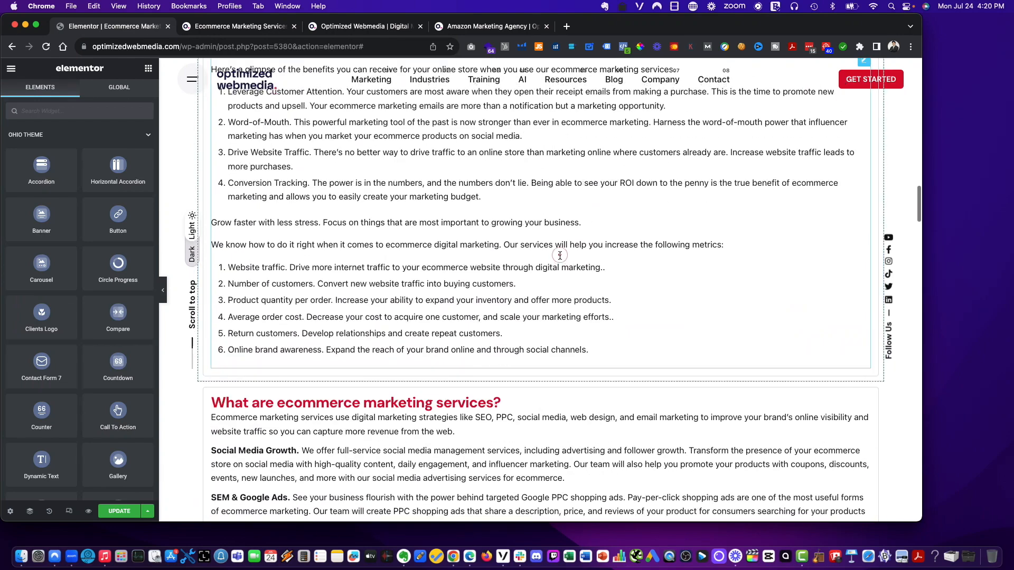
- Bold the four benefit titles, 'Leverage Customer Attention.' through 'Conversion Tracking.', in the Benefits text widget
{"action": "left_click", "coordinate": [281, 159]}
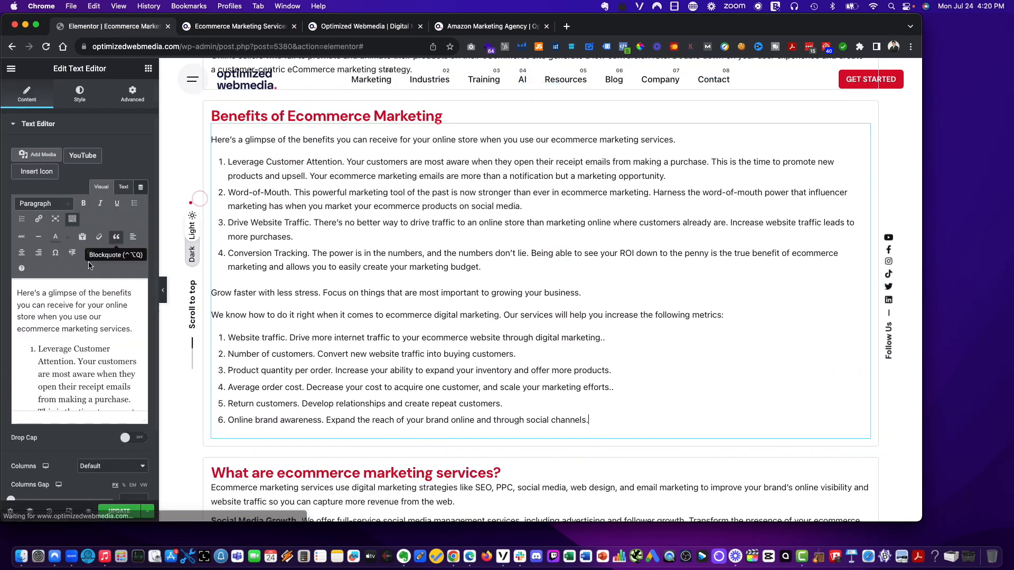
{"action": "left_click_drag", "start_coordinate": [78, 364], "coordinate": [35, 353]}
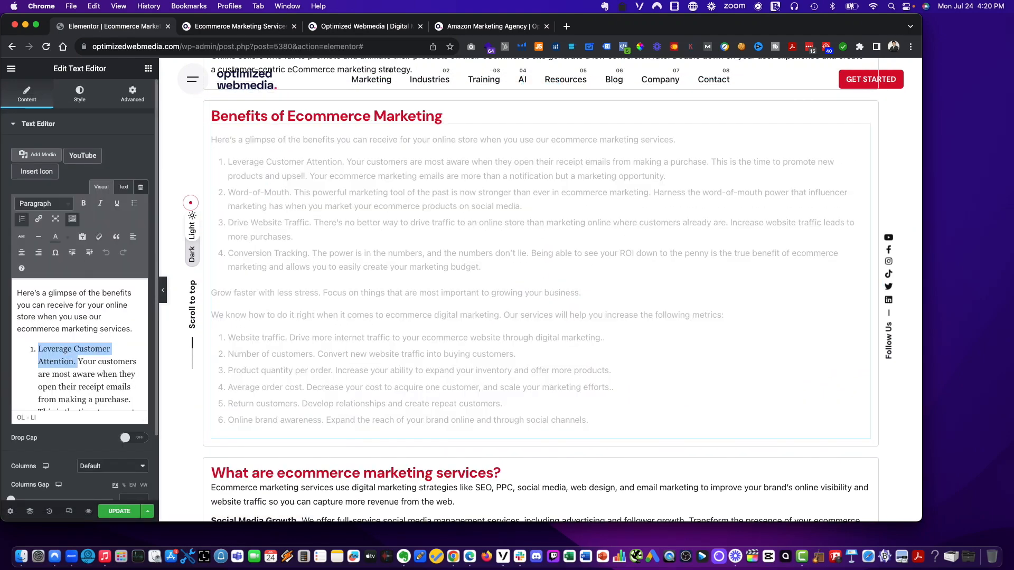
{"action": "key", "text": "super+b"}
{"action": "scroll", "coordinate": [74, 359], "scroll_direction": "down", "scroll_amount": 5}
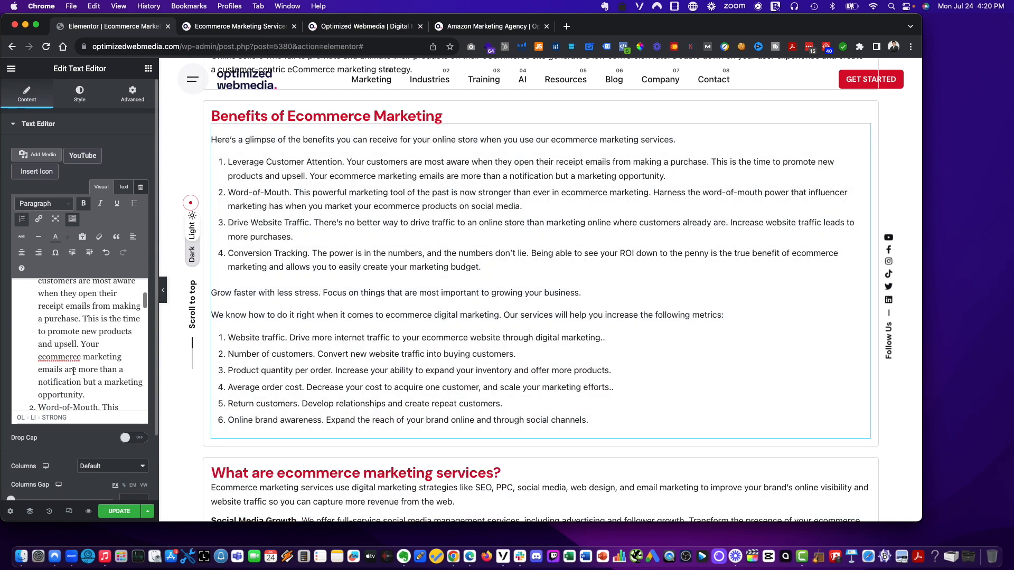
{"action": "left_click_drag", "start_coordinate": [103, 353], "coordinate": [38, 351]}
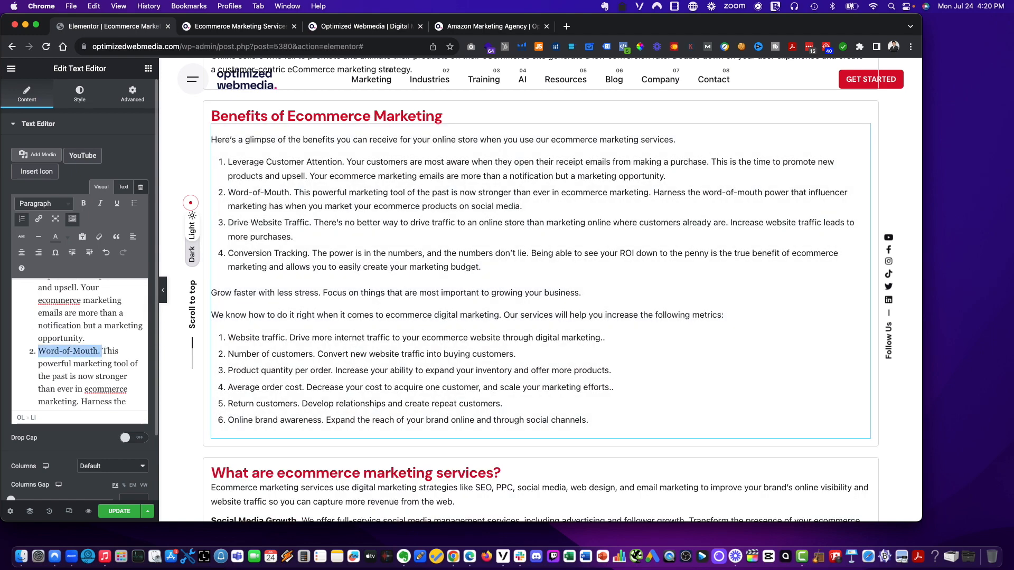
{"action": "key", "text": "super+b"}
{"action": "scroll", "coordinate": [72, 365], "scroll_direction": "down", "scroll_amount": 5}
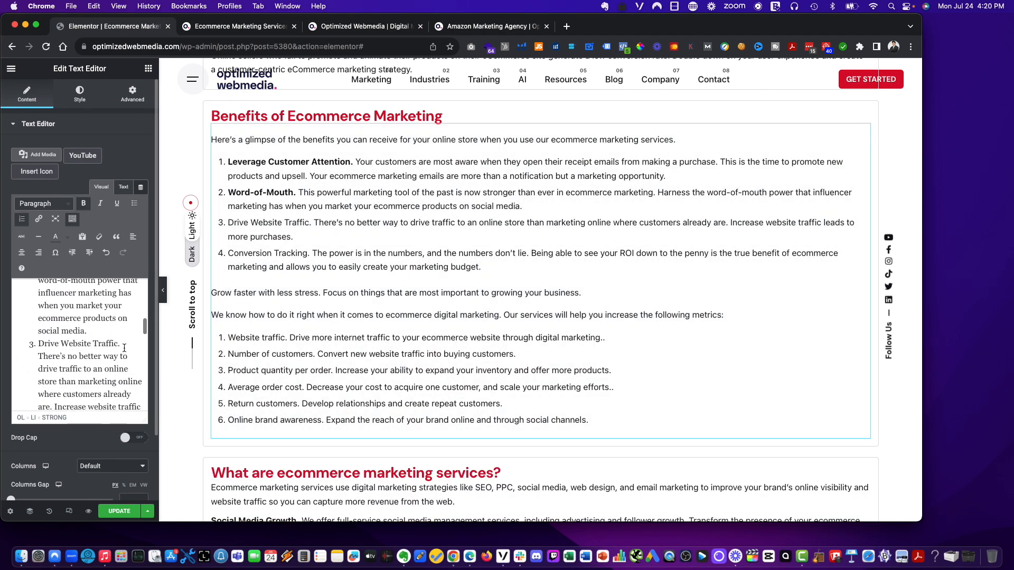
{"action": "left_click_drag", "start_coordinate": [122, 347], "coordinate": [38, 346]}
{"action": "key", "text": "super+b"}
{"action": "scroll", "coordinate": [89, 338], "scroll_direction": "down", "scroll_amount": 5}
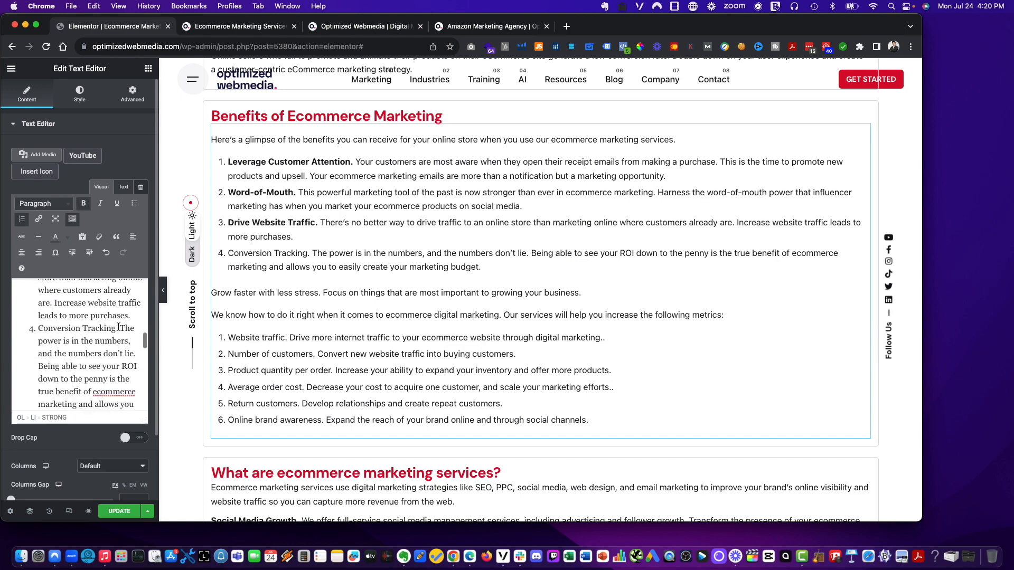
{"action": "left_click_drag", "start_coordinate": [120, 328], "coordinate": [38, 329]}
{"action": "key", "text": "super+b"}
{"action": "scroll", "coordinate": [69, 351], "scroll_direction": "down", "scroll_amount": 6}
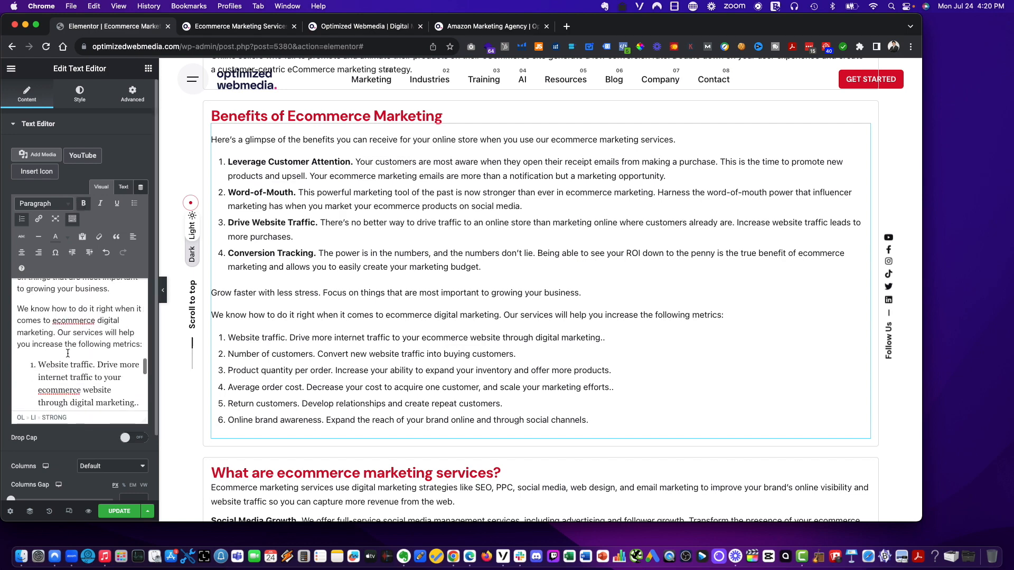
- Bold the metric titles 'Website traffic.' and 'Number of customers.' in the second numbered list
{"action": "scroll", "coordinate": [80, 351], "scroll_direction": "down", "scroll_amount": 1}
{"action": "left_click_drag", "start_coordinate": [97, 347], "coordinate": [38, 347]}
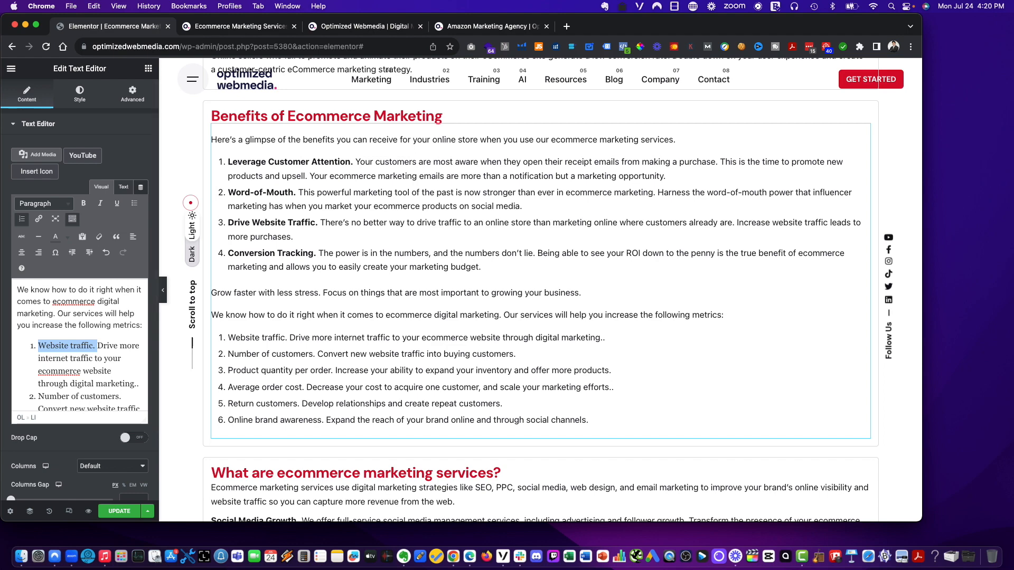
{"action": "key", "text": "super+b"}
{"action": "scroll", "coordinate": [79, 344], "scroll_direction": "down", "scroll_amount": 3}
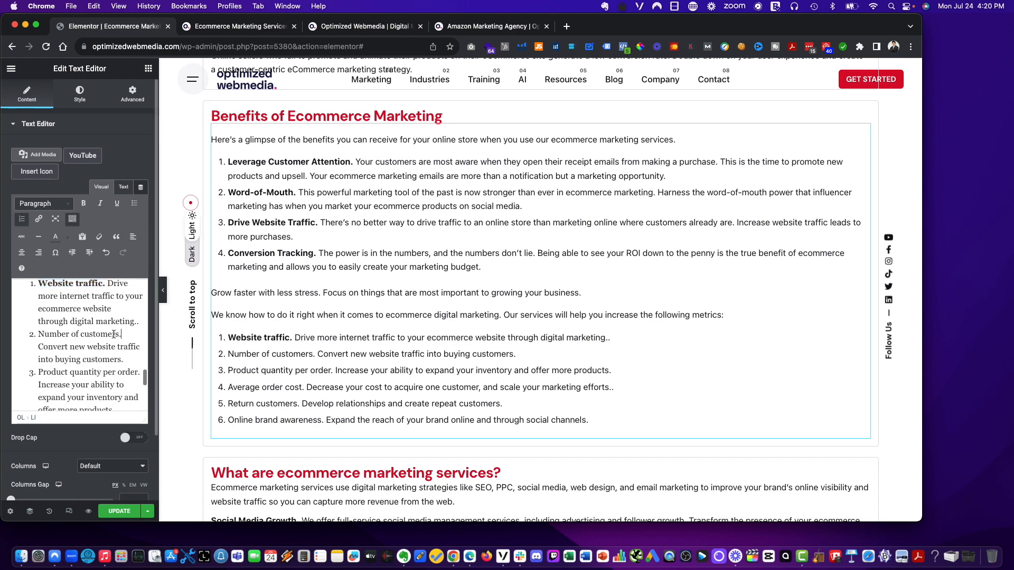
{"action": "left_click_drag", "start_coordinate": [121, 334], "coordinate": [17, 337]}
{"action": "key", "text": "super+b"}
{"action": "scroll", "coordinate": [79, 348], "scroll_direction": "down", "scroll_amount": 2}
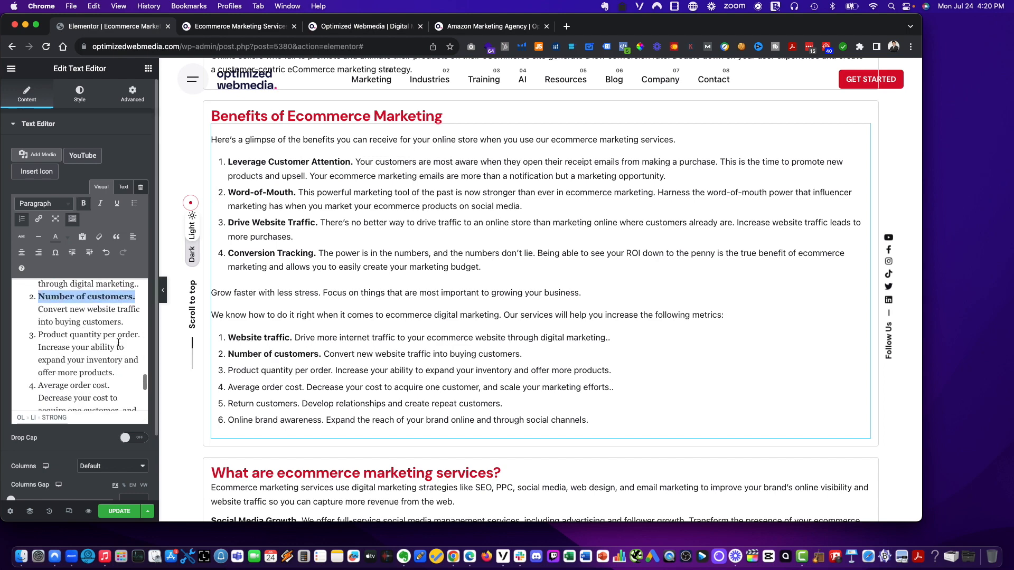
{"action": "left_click_drag", "start_coordinate": [141, 337], "coordinate": [15, 340]}
{"action": "left_click", "coordinate": [79, 367]}
{"action": "scroll", "coordinate": [79, 357], "scroll_direction": "down", "scroll_amount": 4}
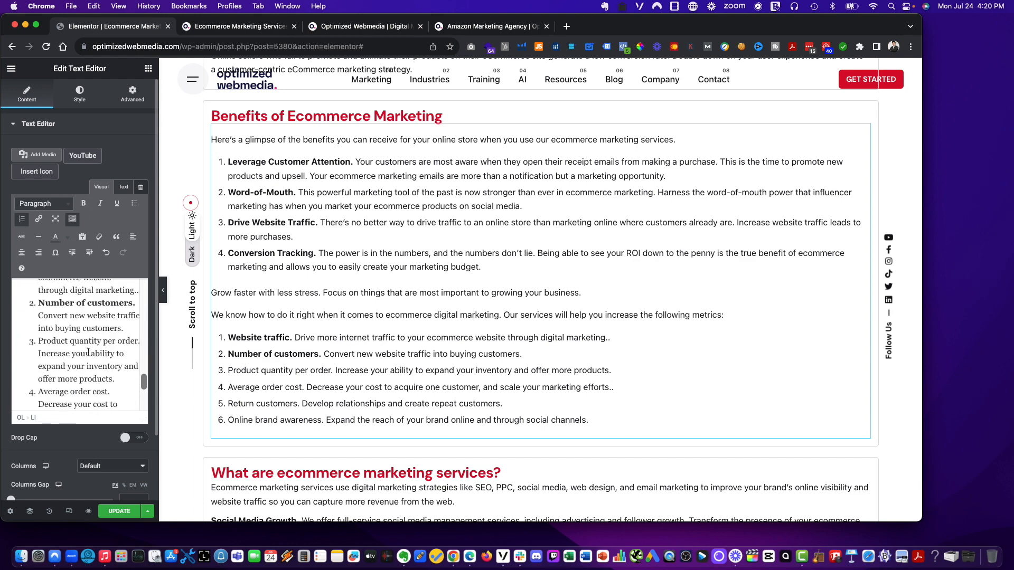
- Bold the remaining metric titles from 'Product quantity per order.' through 'Online brand awareness.'
{"action": "triple_click", "coordinate": [52, 343]}
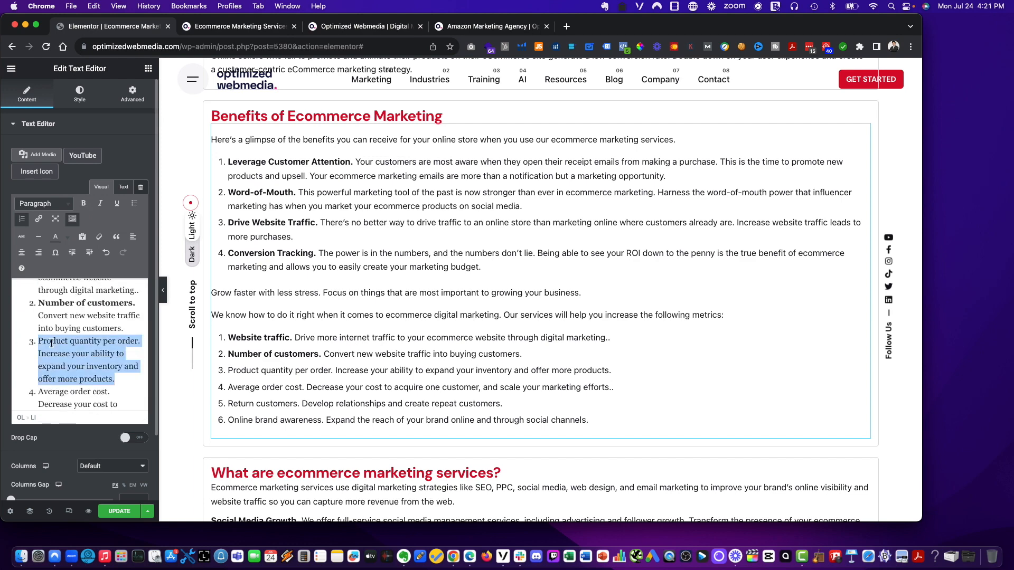
{"action": "left_click", "coordinate": [36, 342]}
{"action": "mouse_move", "coordinate": [38, 341]}
{"action": "left_mouse_down"}
{"action": "mouse_move", "coordinate": [129, 342]}
{"action": "mouse_move", "coordinate": [66, 353]}
{"action": "mouse_move", "coordinate": [38, 333]}
{"action": "left_mouse_up"}
{"action": "key", "text": "super+b"}
{"action": "scroll", "coordinate": [80, 352], "scroll_direction": "down", "scroll_amount": 4}
{"action": "key", "text": "super+b"}
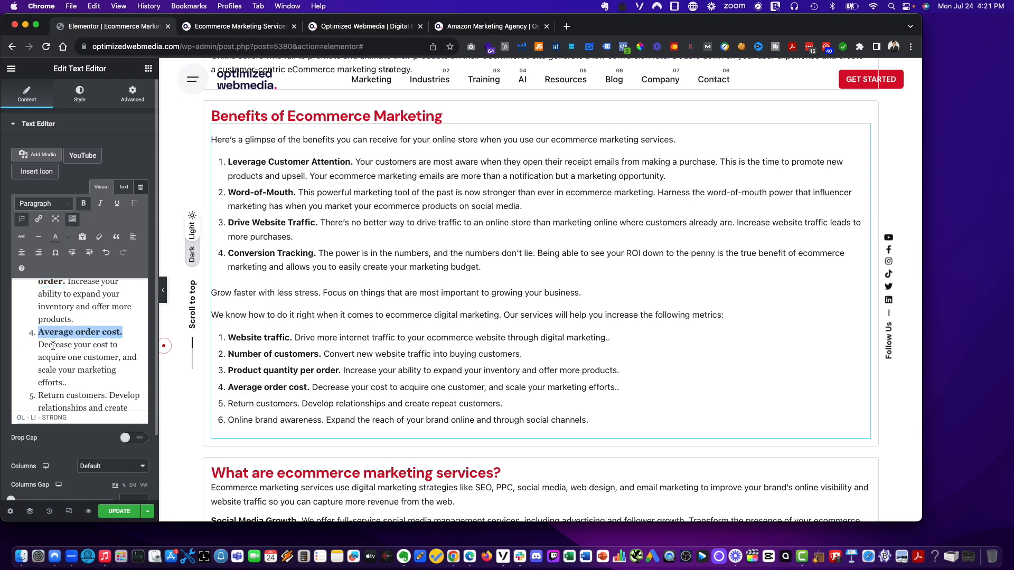
{"action": "scroll", "coordinate": [83, 338], "scroll_direction": "down", "scroll_amount": 4}
{"action": "left_click_drag", "start_coordinate": [107, 323], "coordinate": [38, 323]}
{"action": "key", "text": "super+b"}
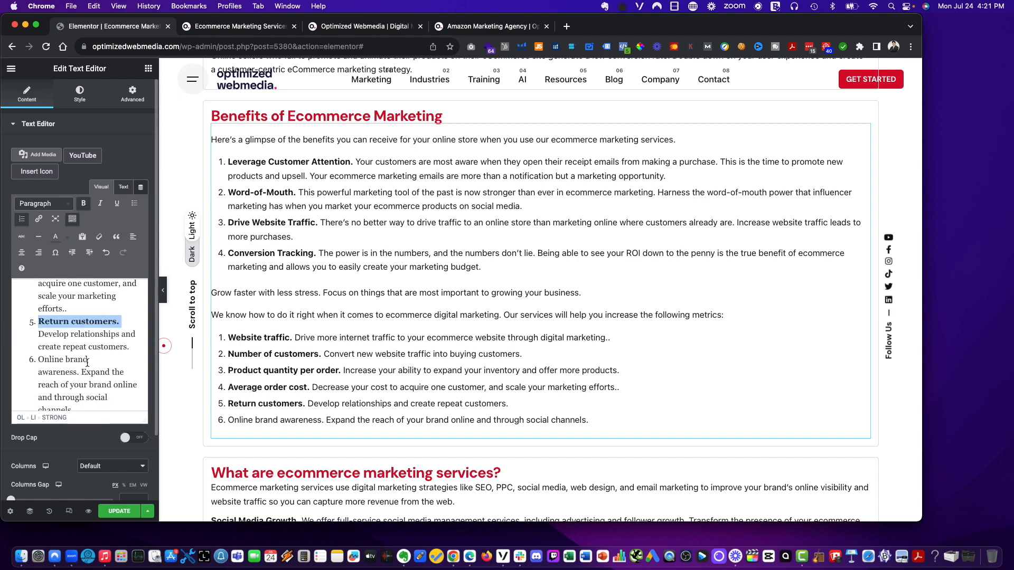
{"action": "left_click_drag", "start_coordinate": [87, 372], "coordinate": [38, 359]}
{"action": "key", "text": "super+b"}
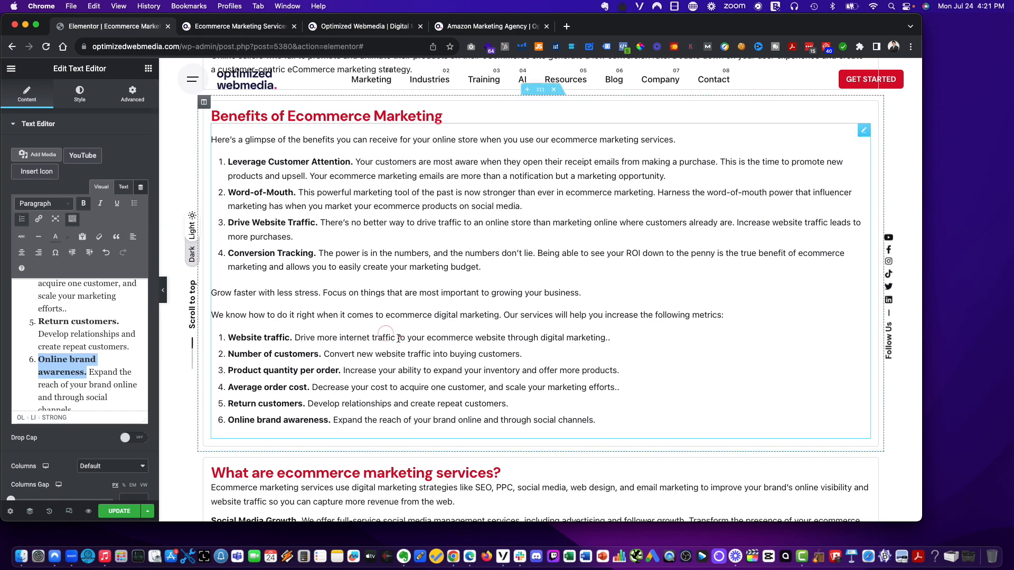
- Scroll down to review the sections below the Benefits widget
{"action": "scroll", "coordinate": [387, 341], "scroll_direction": "down", "scroll_amount": 3}
{"action": "scroll", "coordinate": [379, 346], "scroll_direction": "down", "scroll_amount": 2}
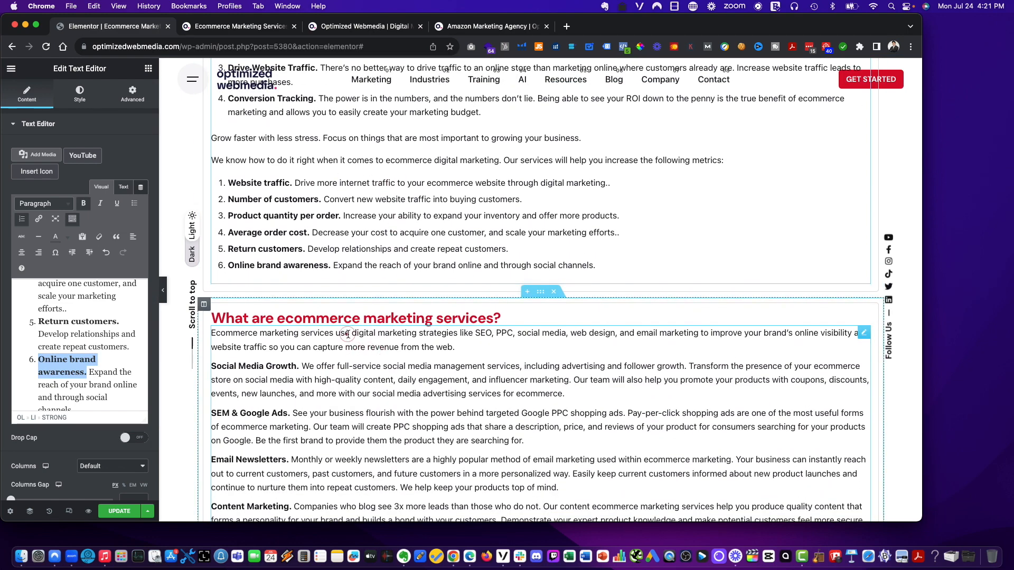
{"action": "scroll", "coordinate": [364, 359], "scroll_direction": "down", "scroll_amount": 4}
{"action": "left_click", "coordinate": [298, 292]}
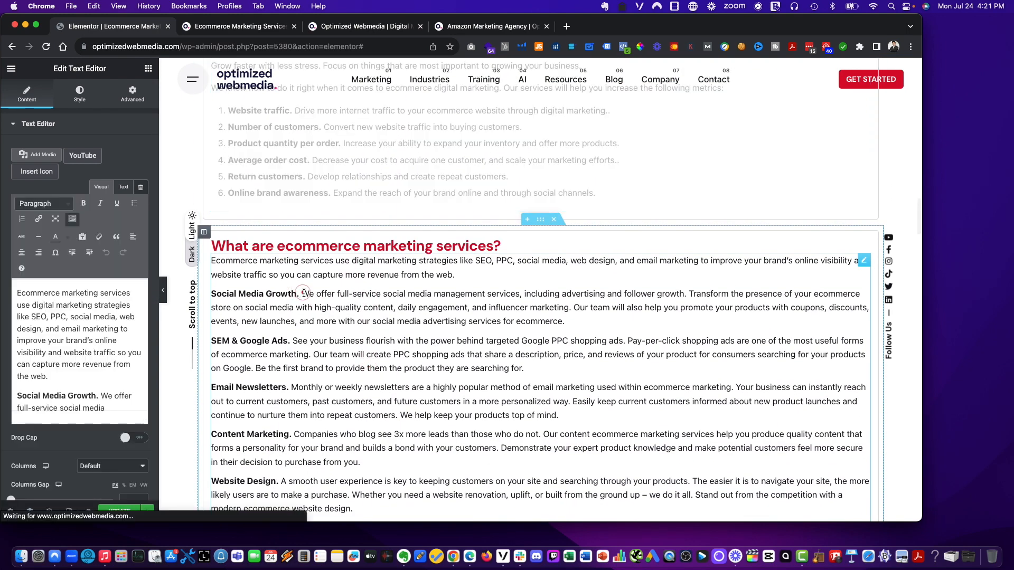
{"action": "scroll", "coordinate": [301, 293], "scroll_direction": "down", "scroll_amount": 2}
{"action": "scroll", "coordinate": [301, 293], "scroll_direction": "down", "scroll_amount": 8}
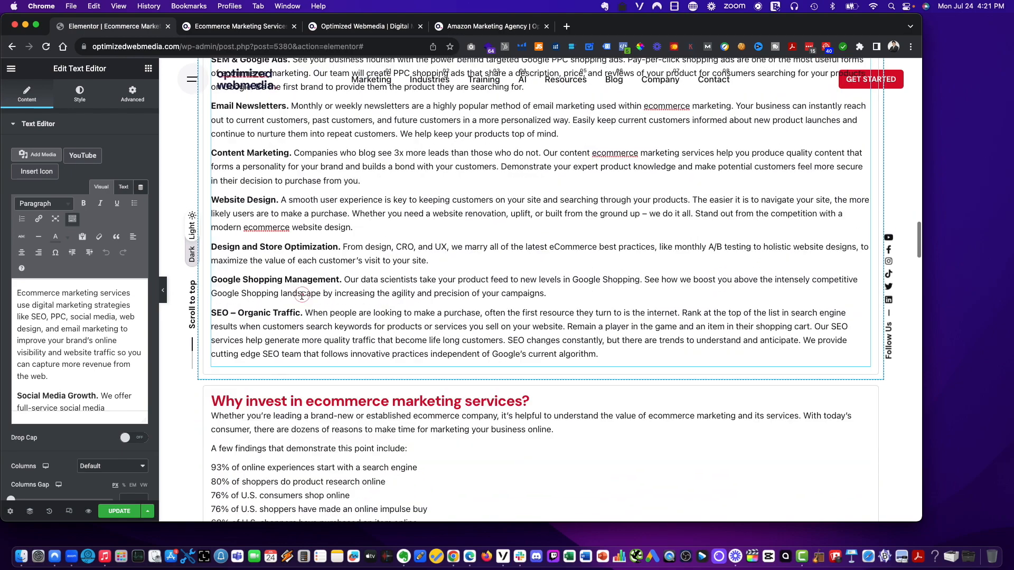
{"action": "scroll", "coordinate": [302, 296], "scroll_direction": "down", "scroll_amount": 5}
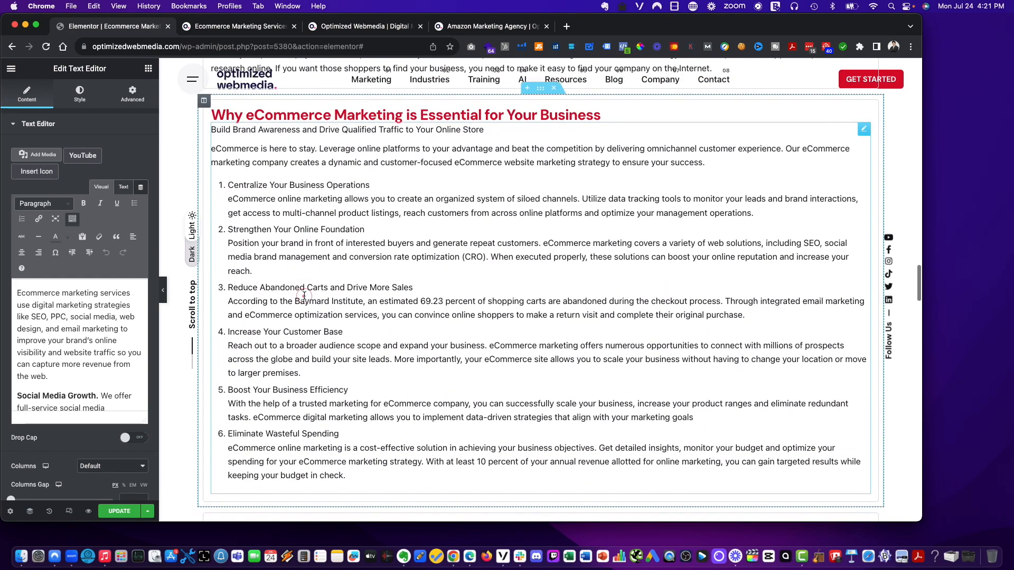
- Try adding blank lines above 'Build Brand Awareness and Drive Qualified Traffic to Your Online Store' in the Why eCommerce Marketing widget
{"action": "left_click", "coordinate": [277, 184]}
{"action": "left_click_drag", "start_coordinate": [213, 128], "coordinate": [258, 153]}
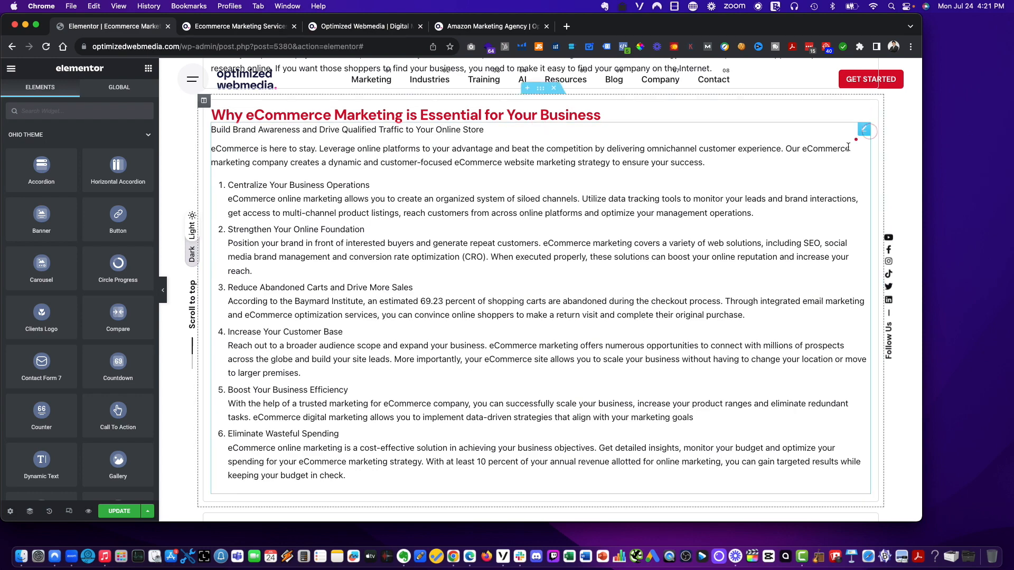
{"action": "left_click", "coordinate": [212, 141]}
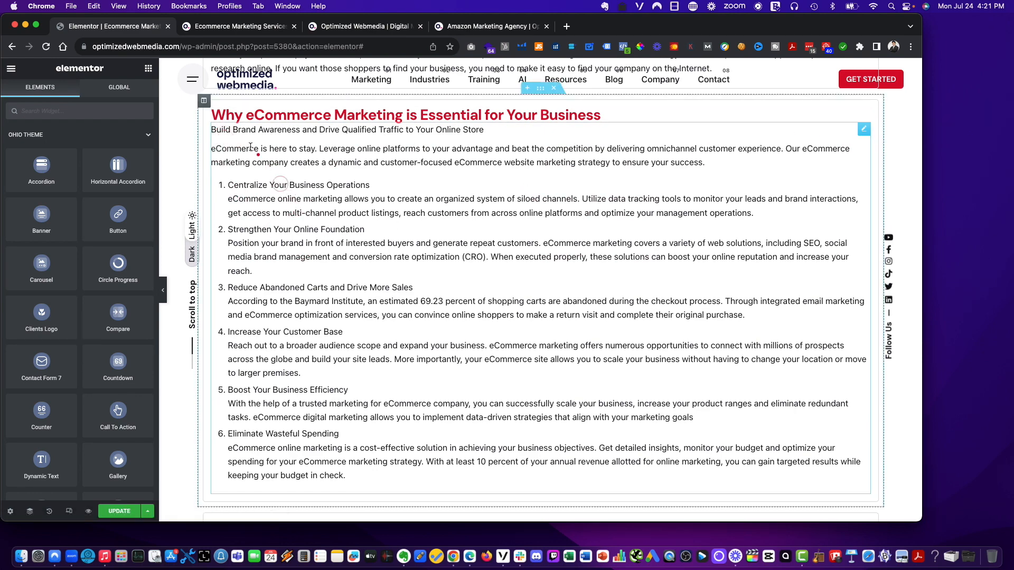
{"action": "left_click", "coordinate": [214, 131]}
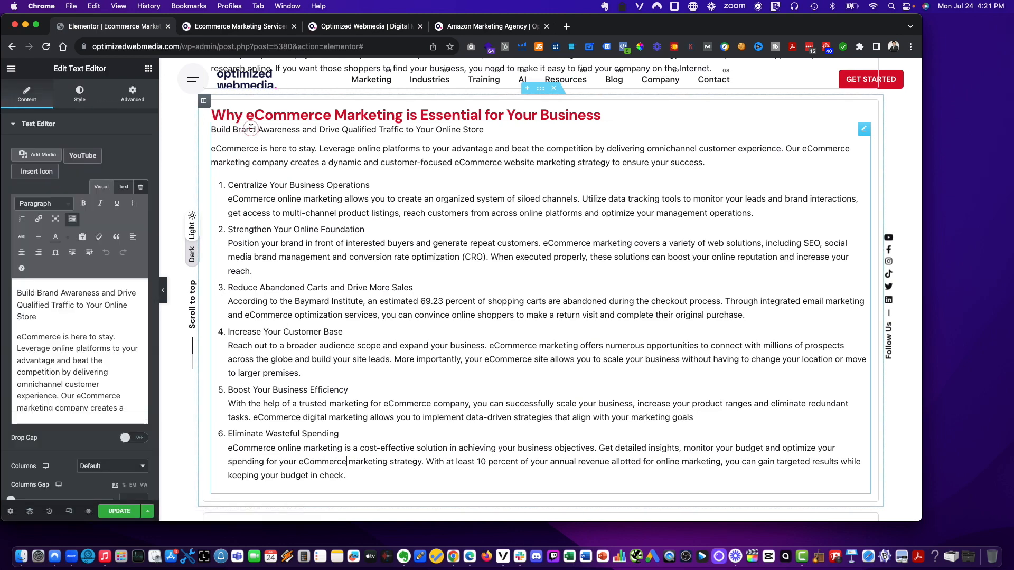
{"action": "left_click", "coordinate": [18, 293]}
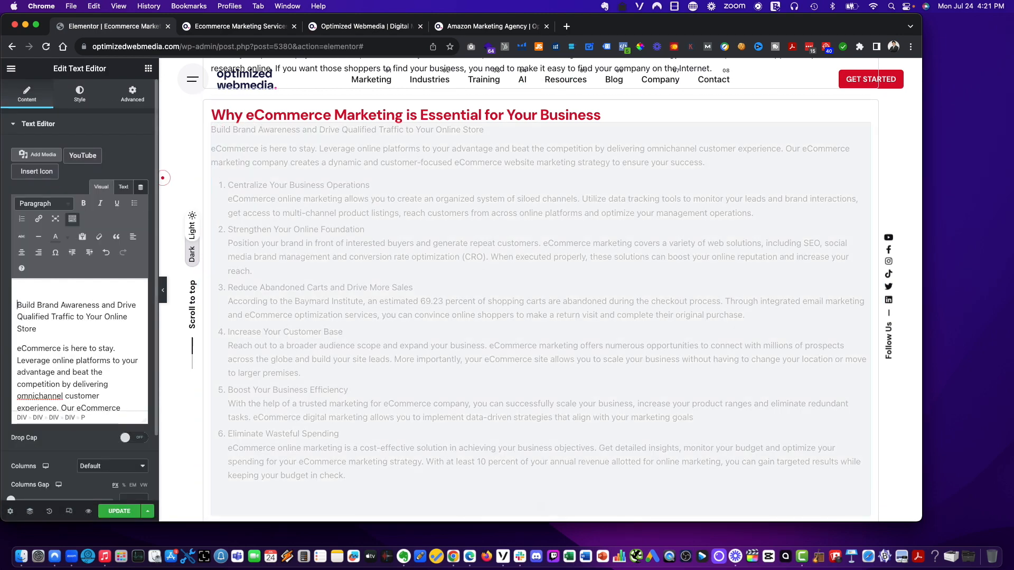
{"action": "key", "text": "Return"}
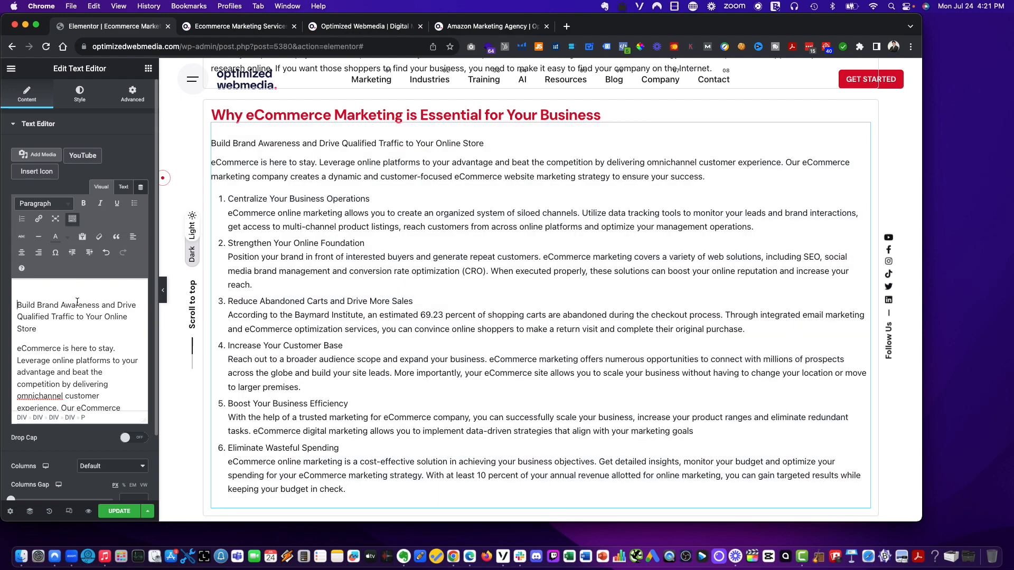
{"action": "key", "text": "Return"}
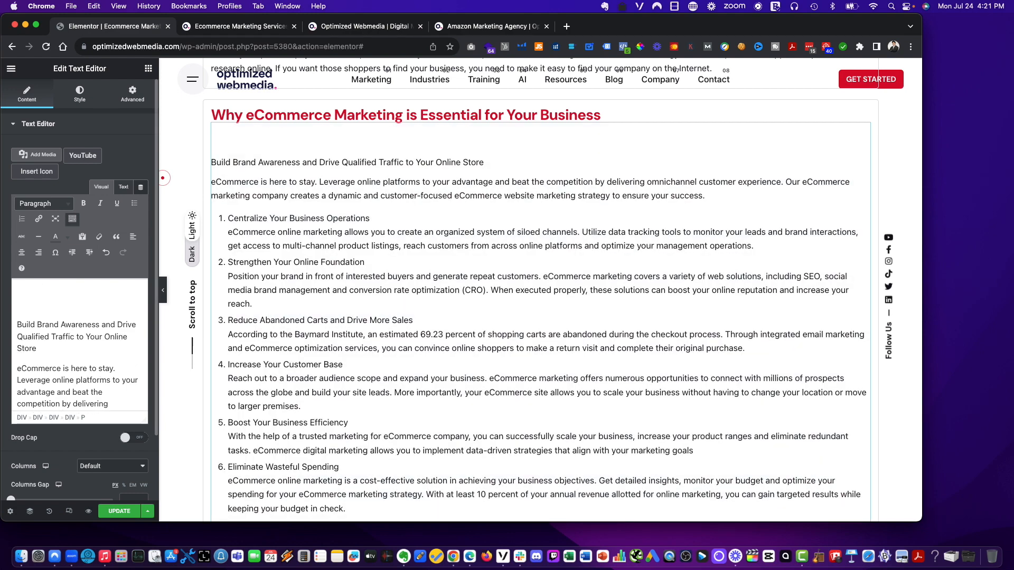
{"action": "key", "text": "BackSpace"}
{"action": "key", "text": "BackSpace"}
{"action": "key", "text": "Return"}
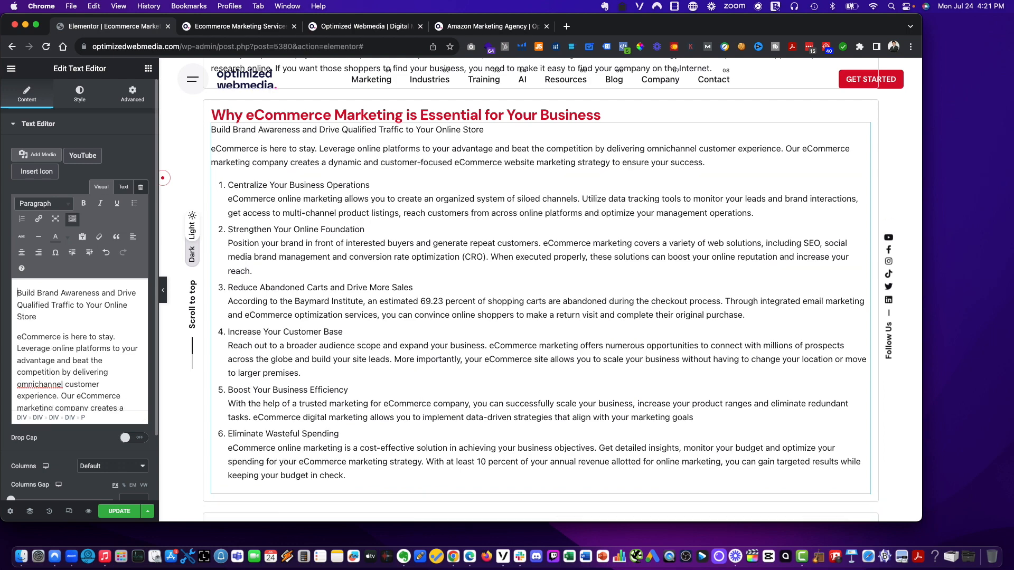
{"action": "key", "text": "Return"}
{"action": "key", "text": "BackSpace"}
{"action": "key", "text": "BackSpace"}
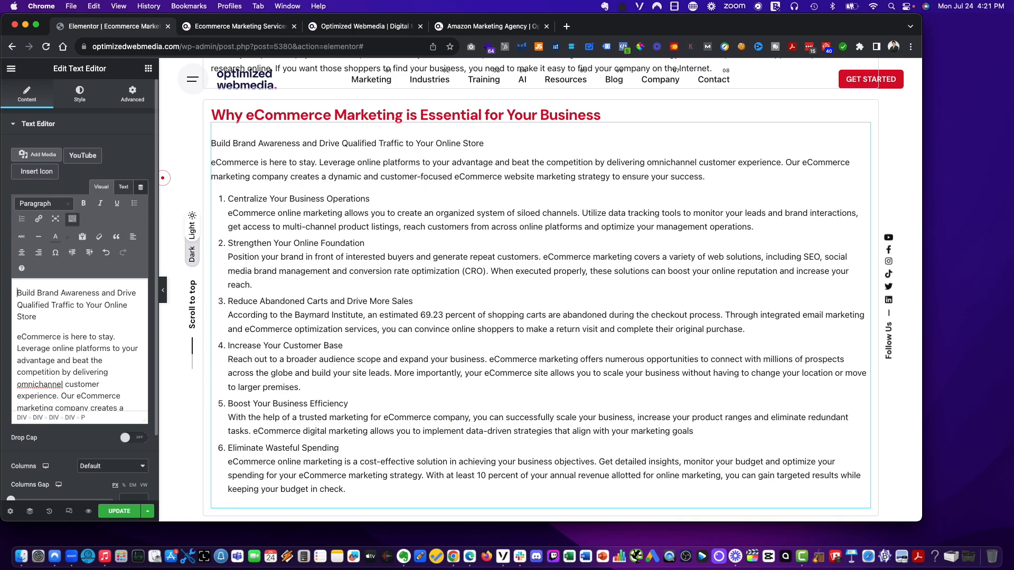
{"action": "key", "text": "Return"}
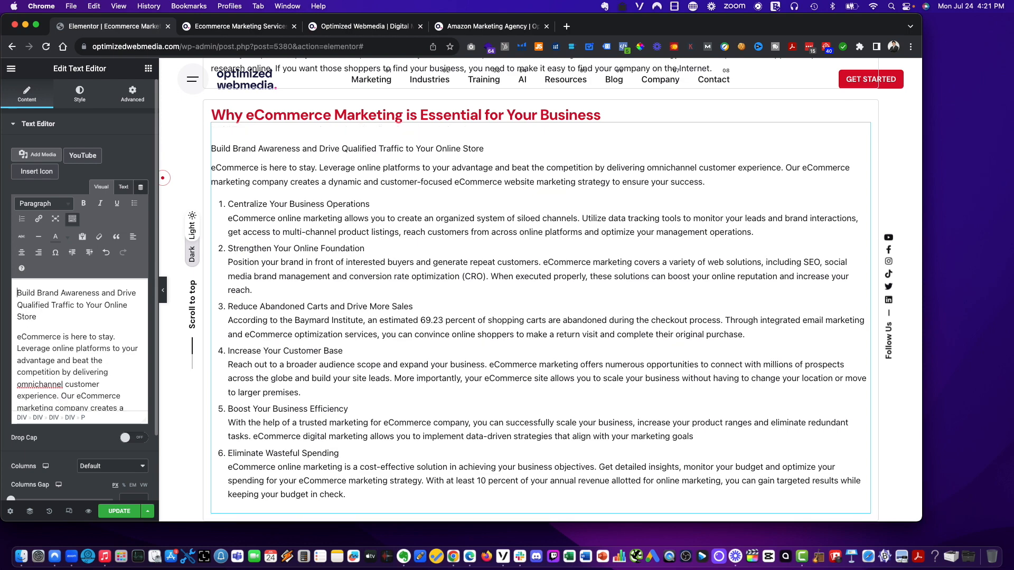
{"action": "key", "text": "BackSpace"}
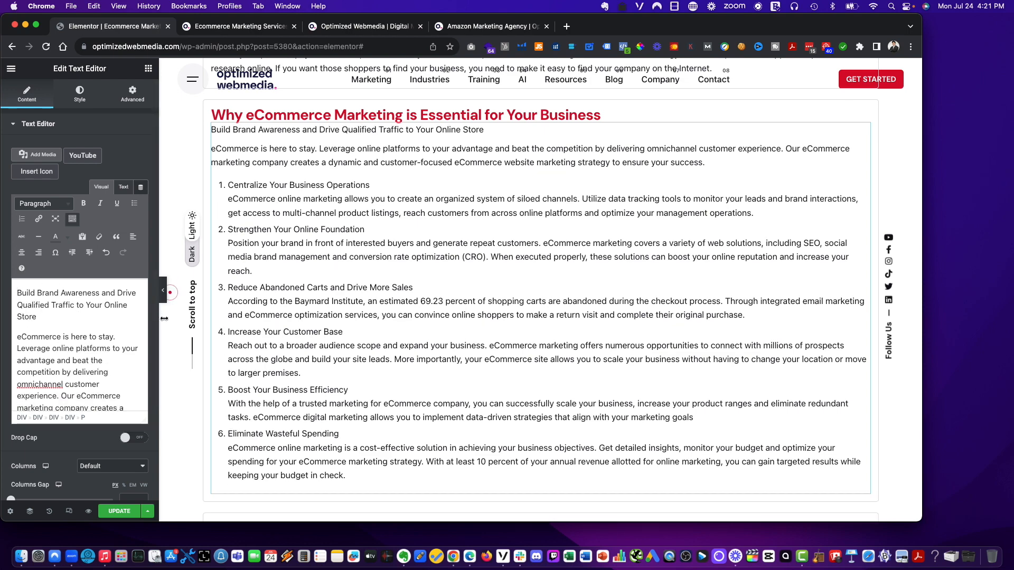
- Reset the text widget's columns gap to 0 and reselect Default for columns
{"action": "scroll", "coordinate": [60, 387], "scroll_direction": "down", "scroll_amount": 5}
{"action": "scroll", "coordinate": [70, 444], "scroll_direction": "down", "scroll_amount": 3}
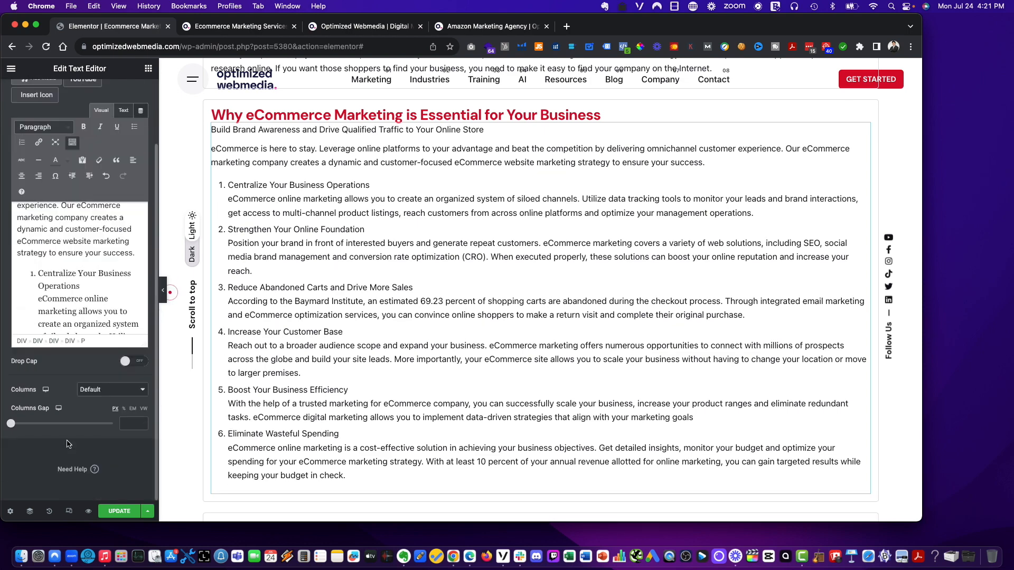
{"action": "scroll", "coordinate": [68, 445], "scroll_direction": "up", "scroll_amount": 3}
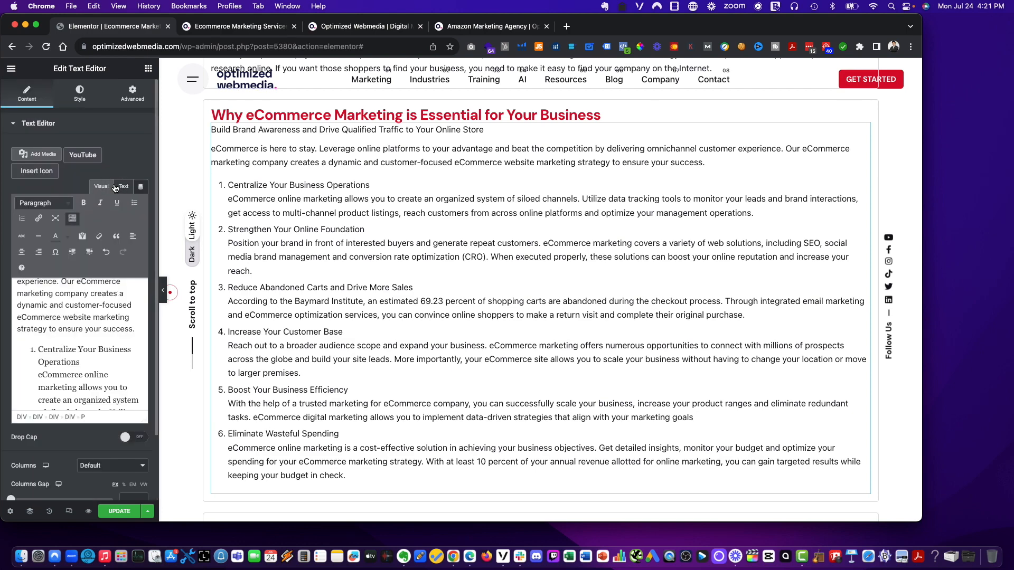
{"action": "scroll", "coordinate": [62, 211], "scroll_direction": "down", "scroll_amount": 2}
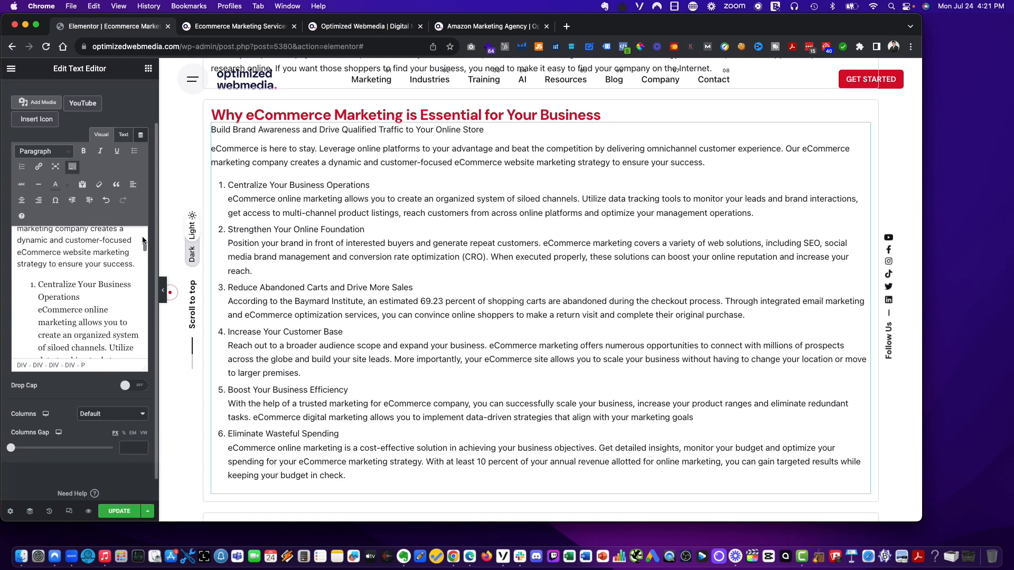
{"action": "scroll", "coordinate": [137, 228], "scroll_direction": "down", "scroll_amount": 5}
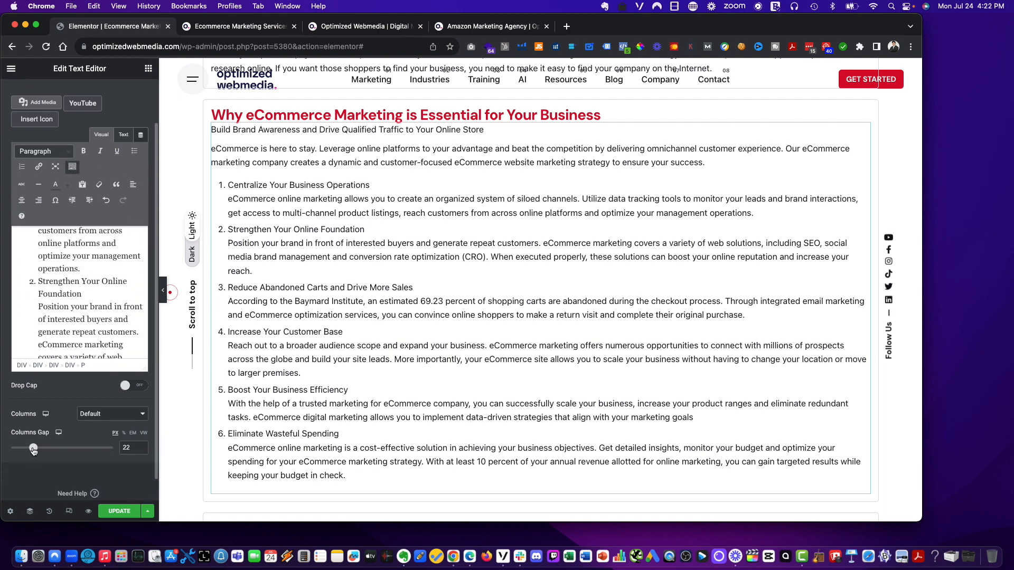
{"action": "left_click_drag", "start_coordinate": [33, 448], "coordinate": [11, 447]}
{"action": "left_click", "coordinate": [117, 413]}
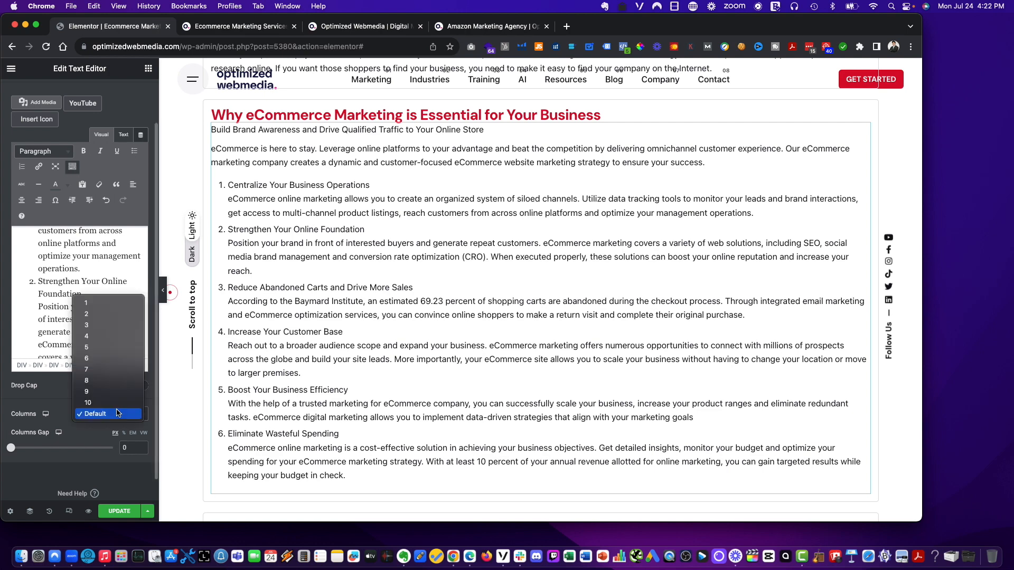
{"action": "left_click", "coordinate": [117, 413]}
{"action": "scroll", "coordinate": [124, 141], "scroll_direction": "up", "scroll_amount": 2}
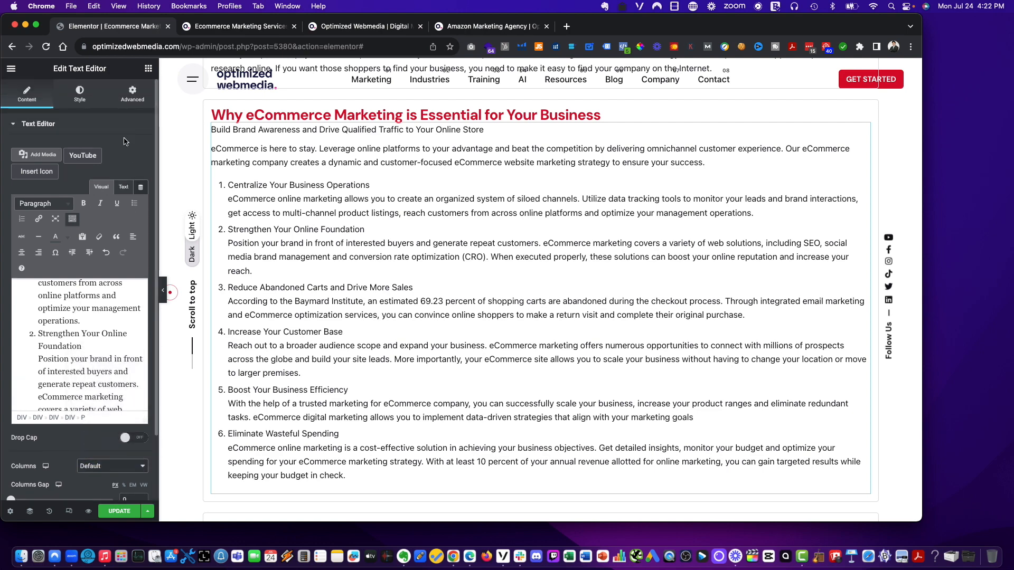
- Review the style settings of the Why eCommerce Marketing and Why invest in ecommerce marketing services text widgets
{"action": "left_click", "coordinate": [82, 94]}
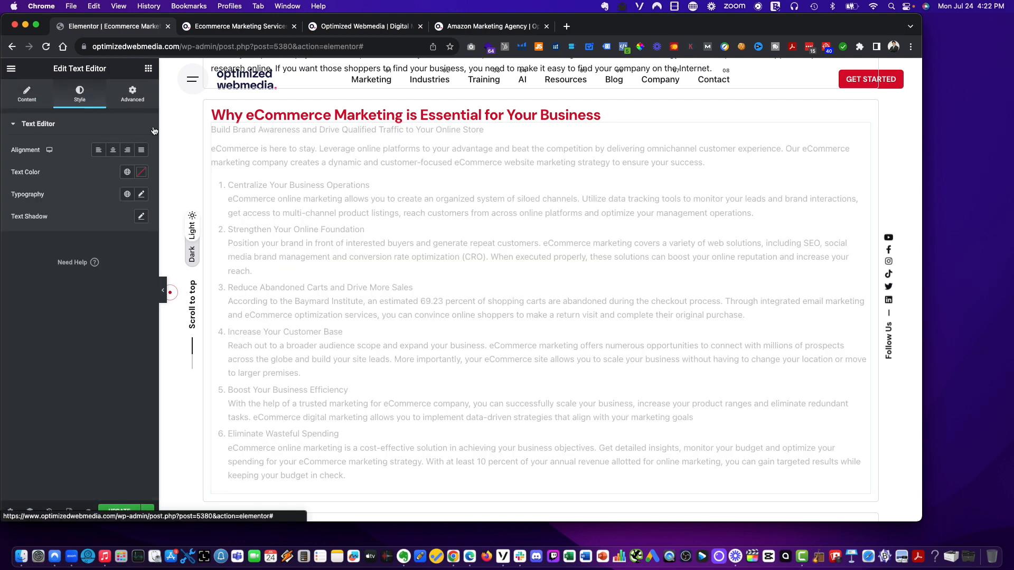
{"action": "scroll", "coordinate": [514, 169], "scroll_direction": "up", "scroll_amount": 5}
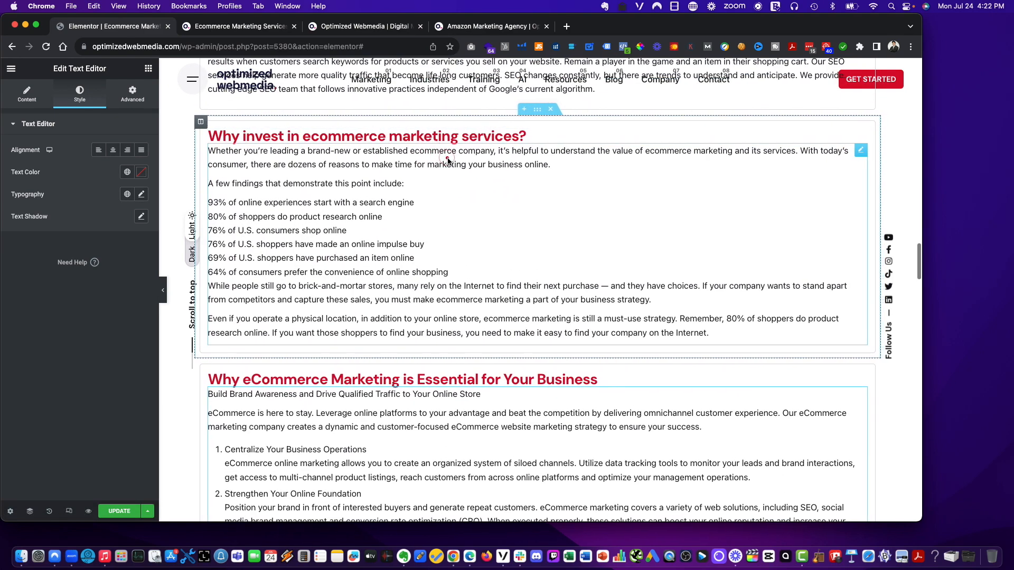
{"action": "left_click", "coordinate": [447, 161]}
{"action": "left_click", "coordinate": [858, 152]}
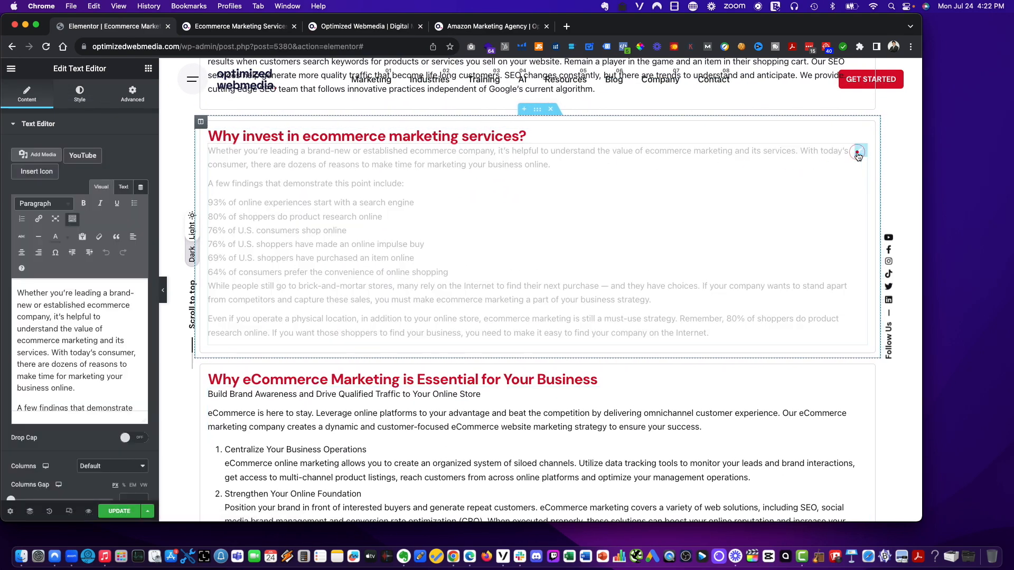
{"action": "right_click", "coordinate": [858, 154]}
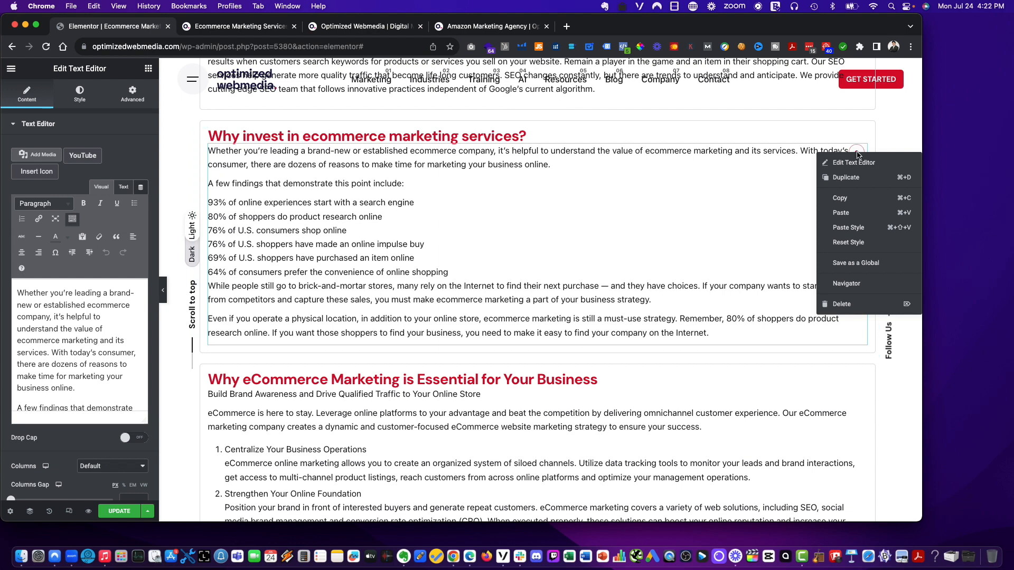
{"action": "scroll", "coordinate": [435, 299], "scroll_direction": "down", "scroll_amount": 5}
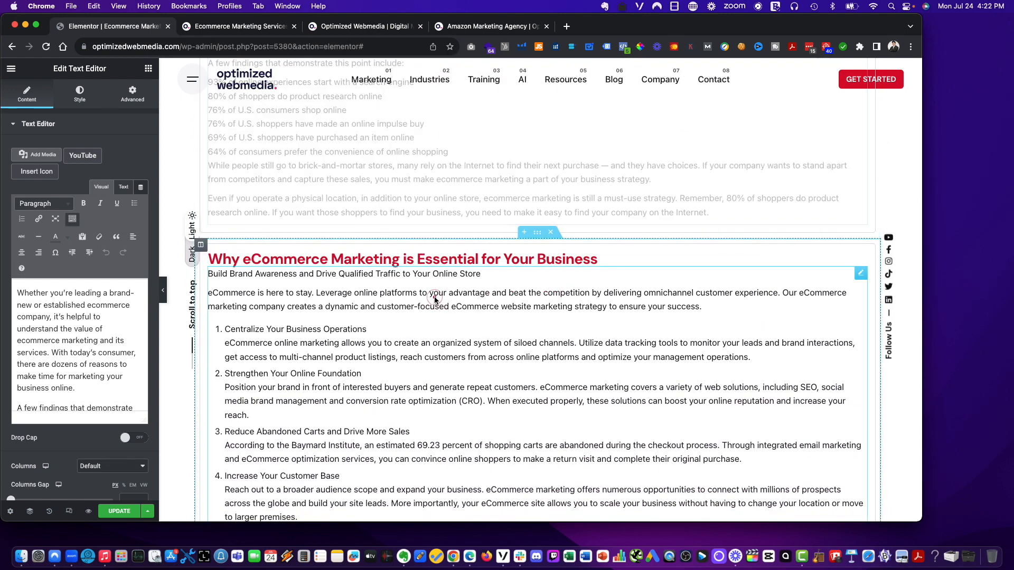
{"action": "left_click", "coordinate": [434, 298]}
{"action": "scroll", "coordinate": [443, 295], "scroll_direction": "up", "scroll_amount": 3}
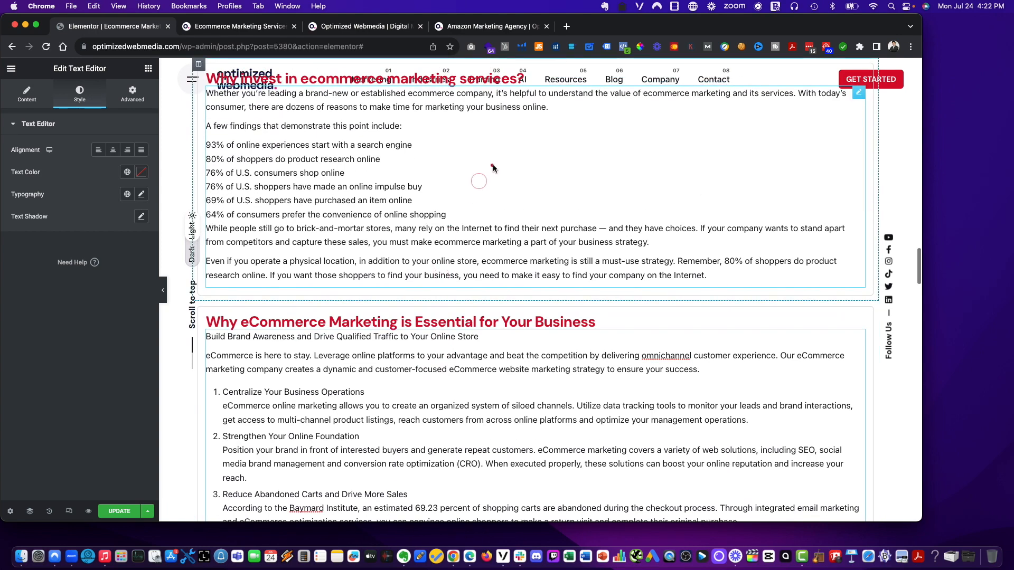
- Reset the style of the 'Why invest in ecommerce marketing services?' text widget
{"action": "right_click", "coordinate": [492, 168]}
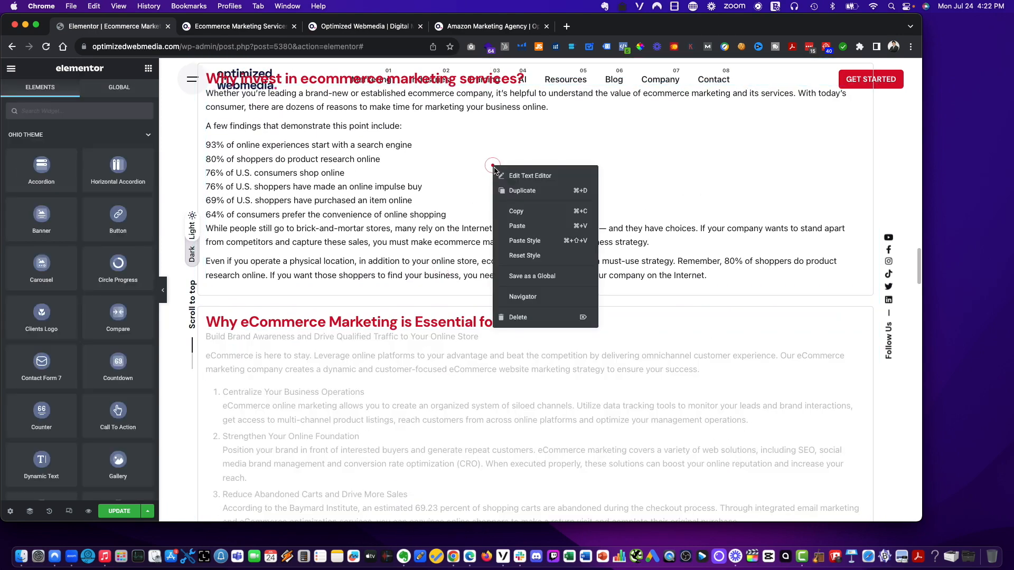
{"action": "left_click", "coordinate": [532, 255]}
{"action": "left_click", "coordinate": [465, 161]}
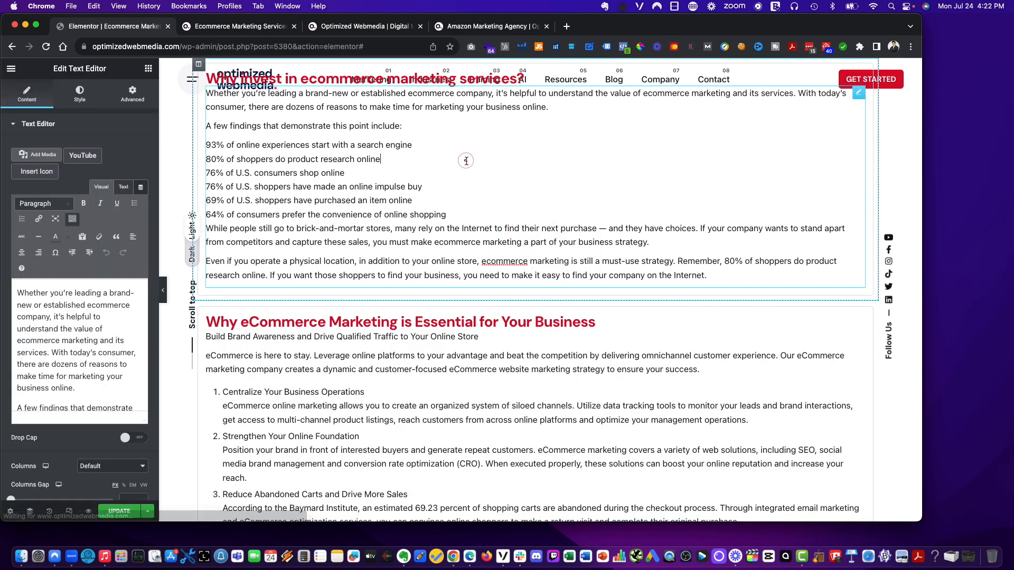
{"action": "right_click", "coordinate": [465, 161]}
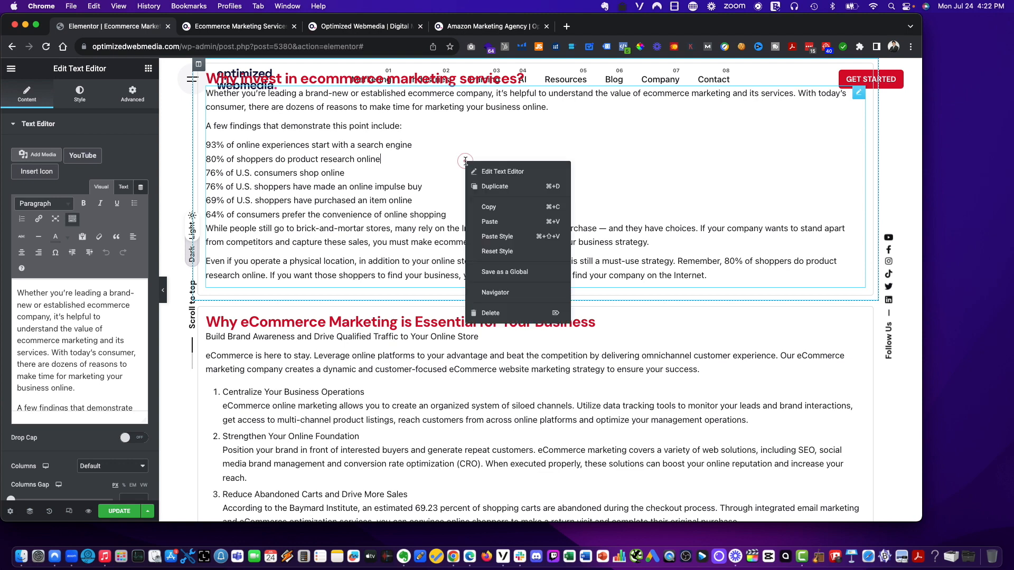
{"action": "left_click", "coordinate": [530, 255]}
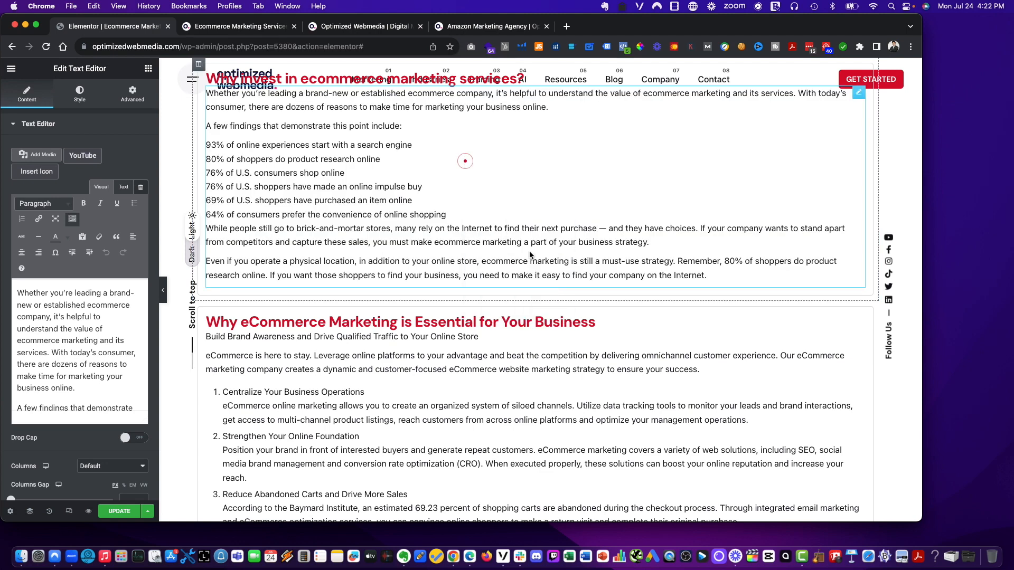
- Inspect the style and advanced layout settings of the 'What are ecommerce marketing services?' text widget
{"action": "scroll", "coordinate": [533, 245], "scroll_direction": "up", "scroll_amount": 3}
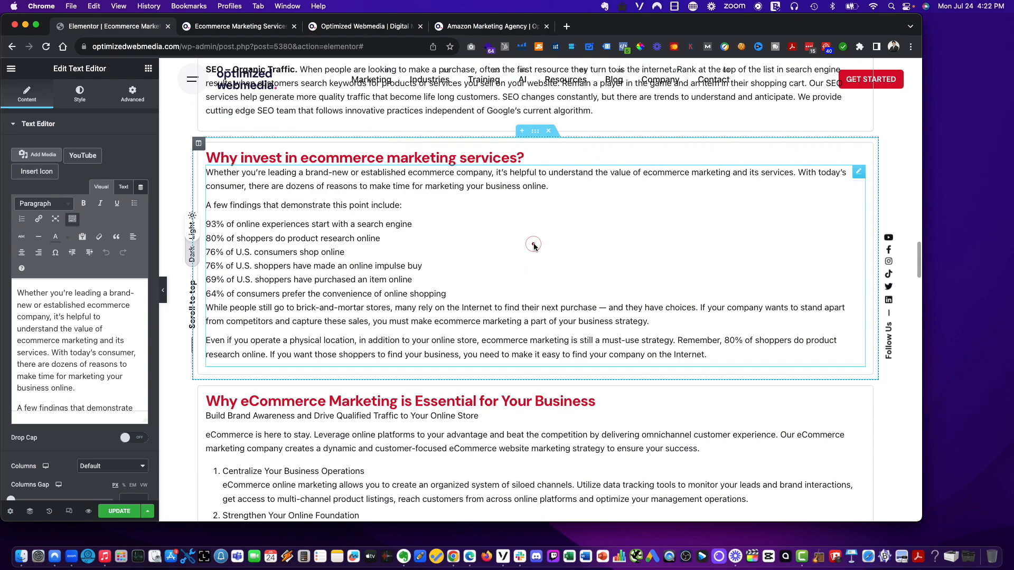
{"action": "scroll", "coordinate": [212, 174], "scroll_direction": "up", "scroll_amount": 15}
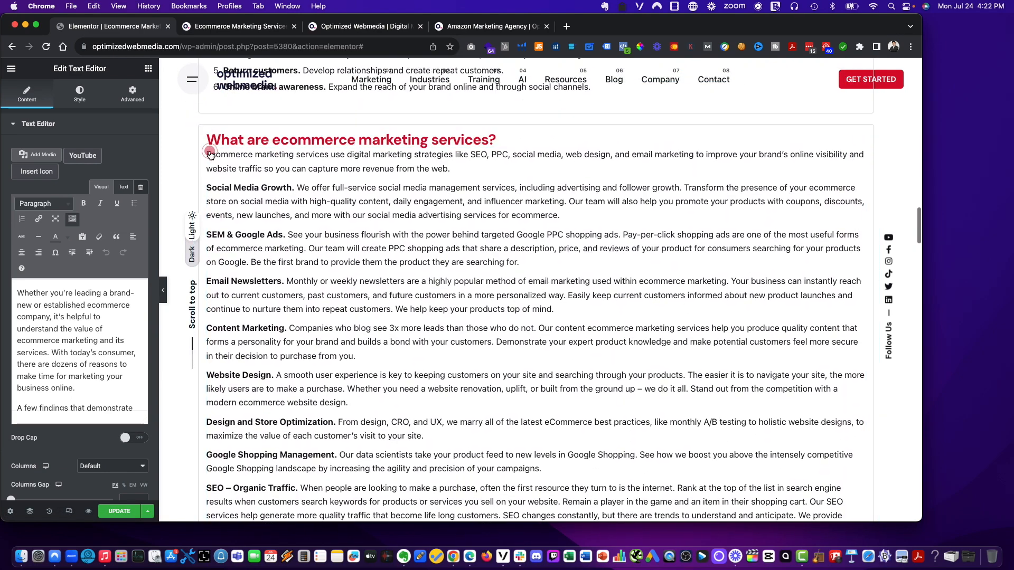
{"action": "left_click", "coordinate": [210, 157]}
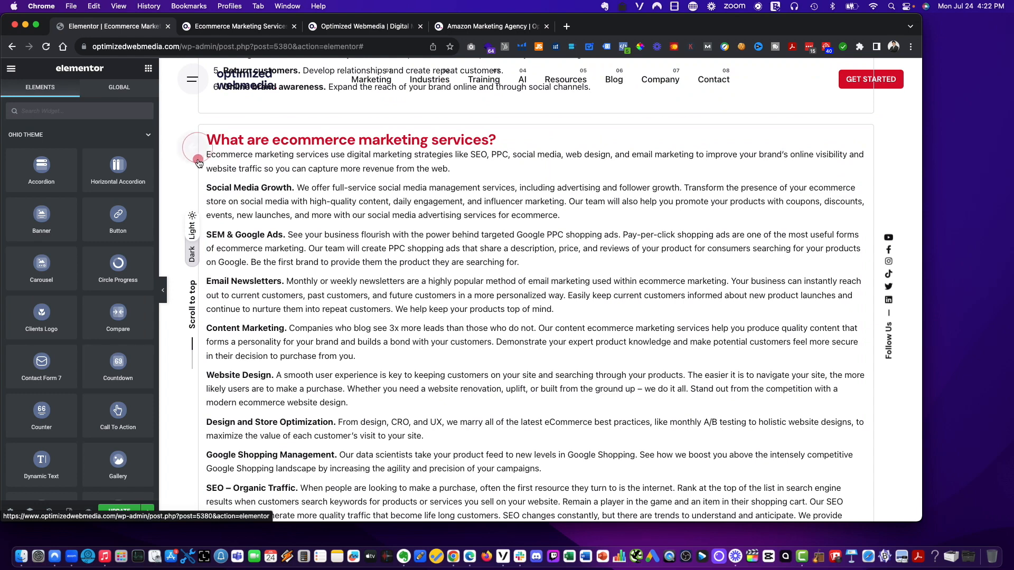
{"action": "left_click", "coordinate": [112, 88]}
{"action": "left_click", "coordinate": [59, 90]}
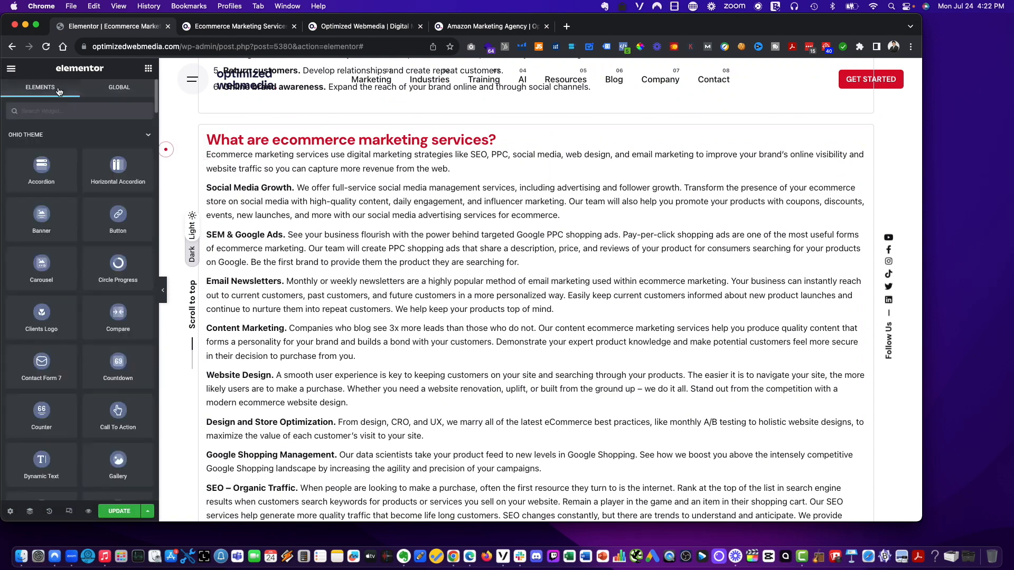
{"action": "left_click", "coordinate": [238, 281]}
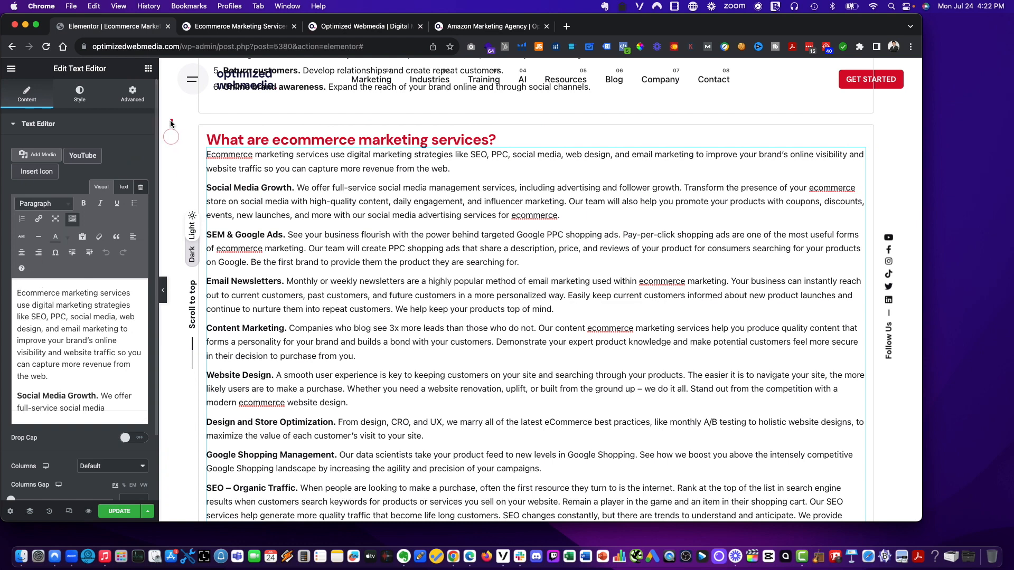
{"action": "left_click", "coordinate": [79, 95]}
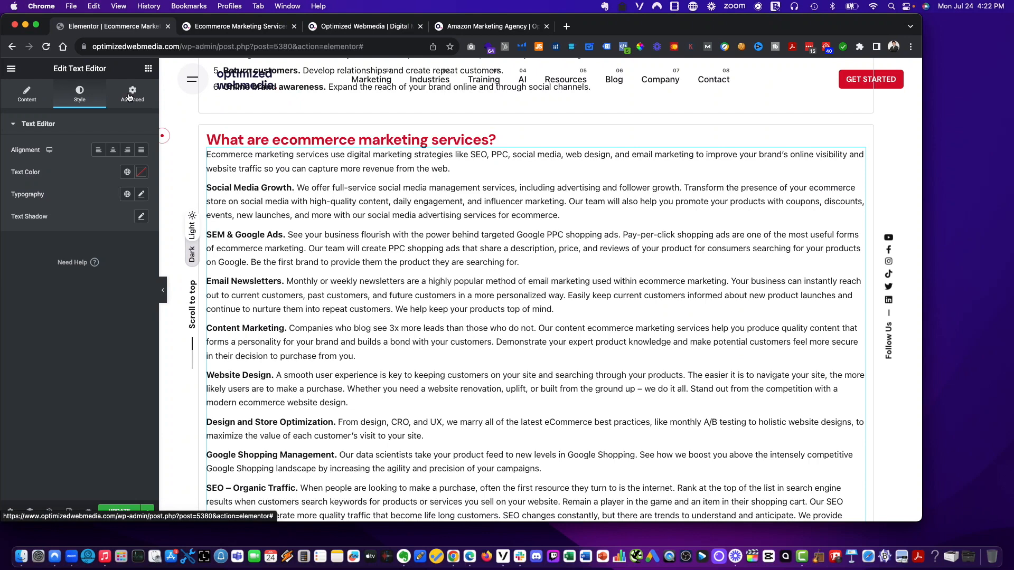
{"action": "left_click", "coordinate": [129, 97]}
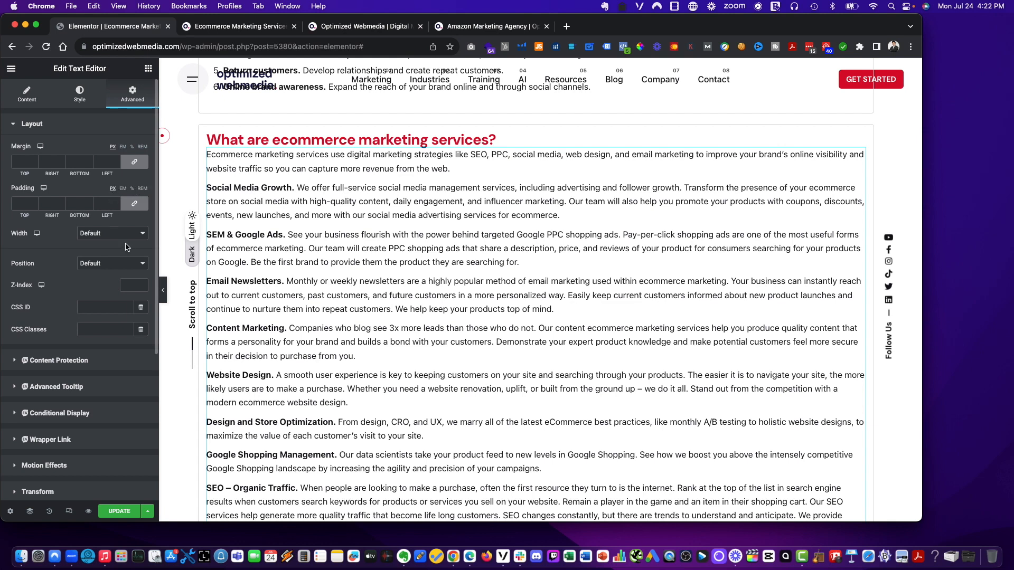
{"action": "left_click", "coordinate": [126, 265]}
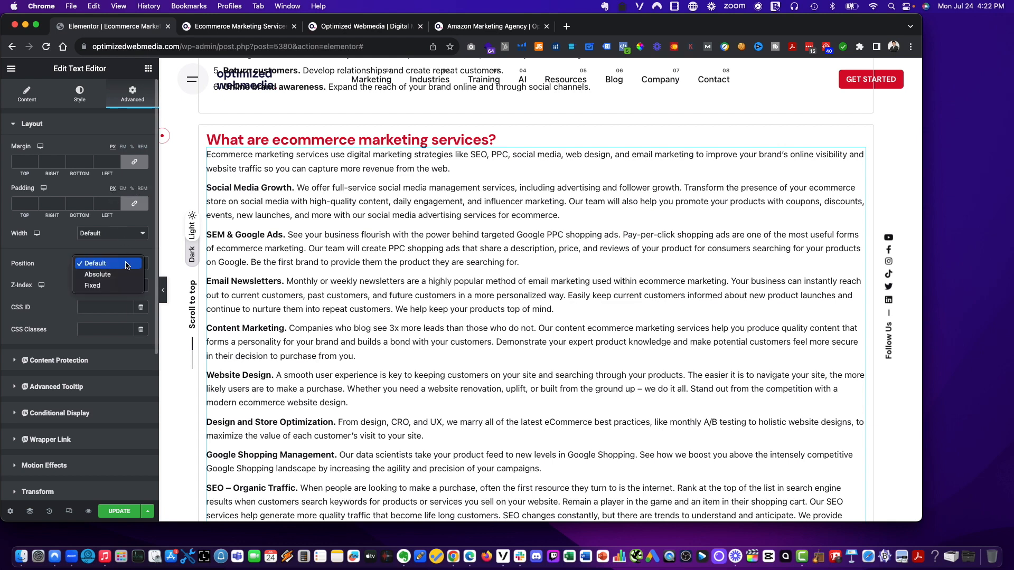
{"action": "left_click", "coordinate": [126, 264]}
{"action": "scroll", "coordinate": [117, 317], "scroll_direction": "down", "scroll_amount": 5}
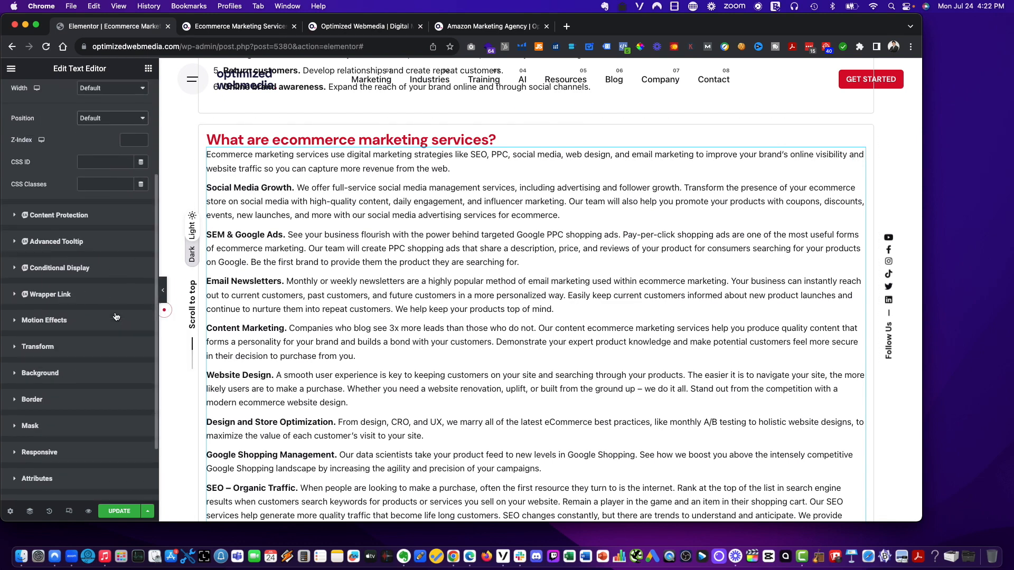
{"action": "scroll", "coordinate": [116, 317], "scroll_direction": "down", "scroll_amount": 3}
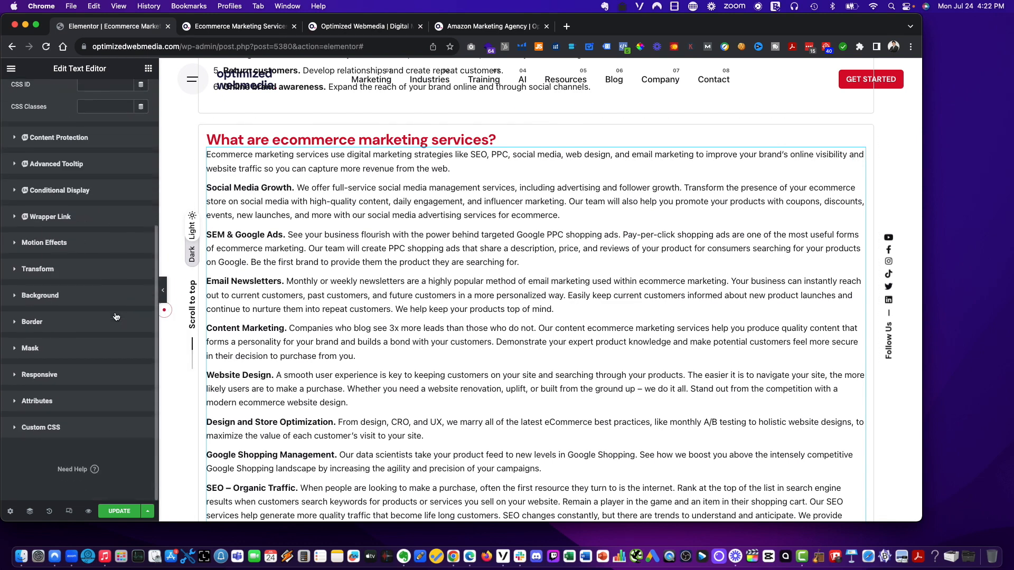
{"action": "left_click", "coordinate": [216, 155]}
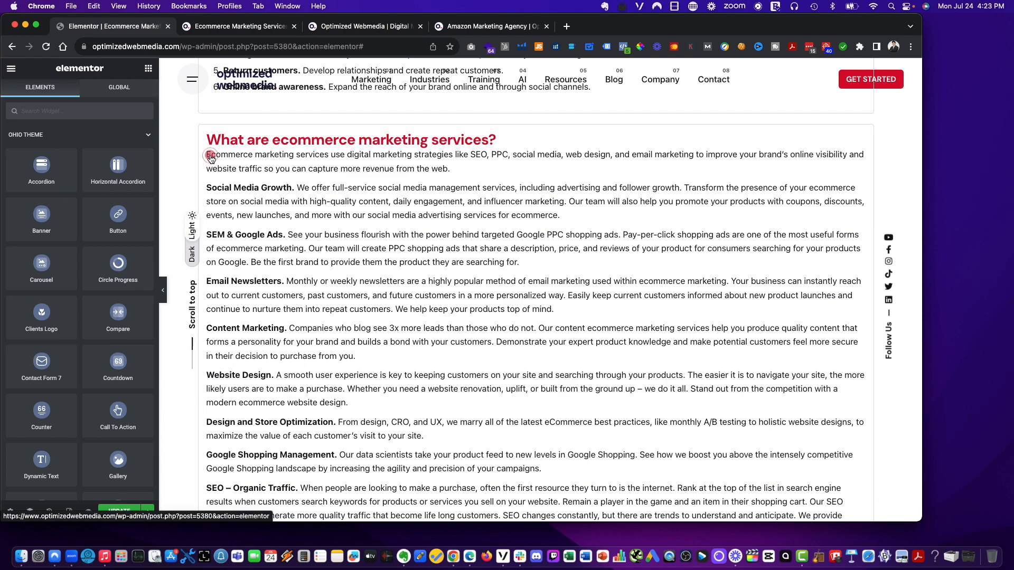
{"action": "scroll", "coordinate": [282, 171], "scroll_direction": "up", "scroll_amount": 5}
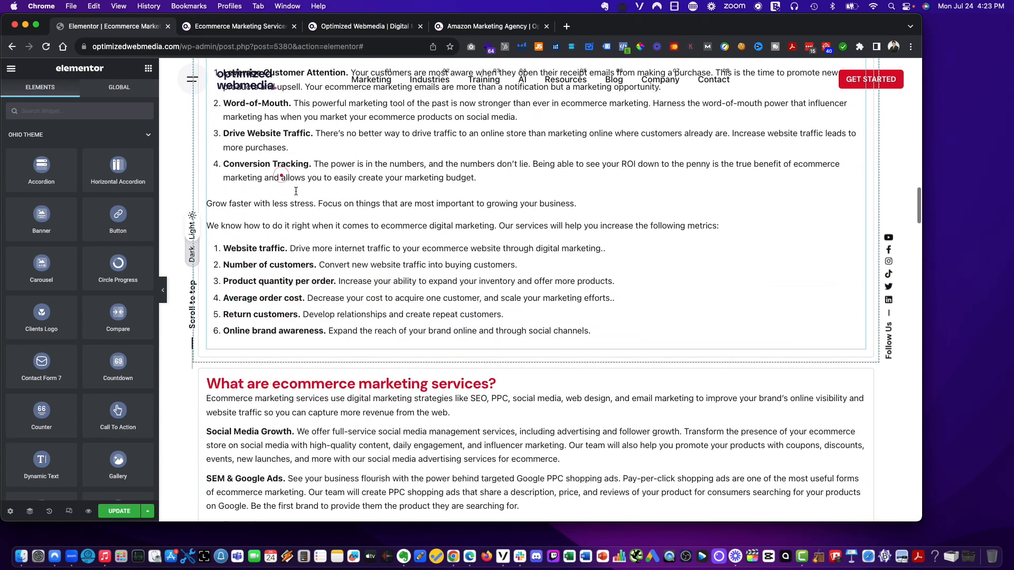
{"action": "scroll", "coordinate": [476, 195], "scroll_direction": "down", "scroll_amount": 3}
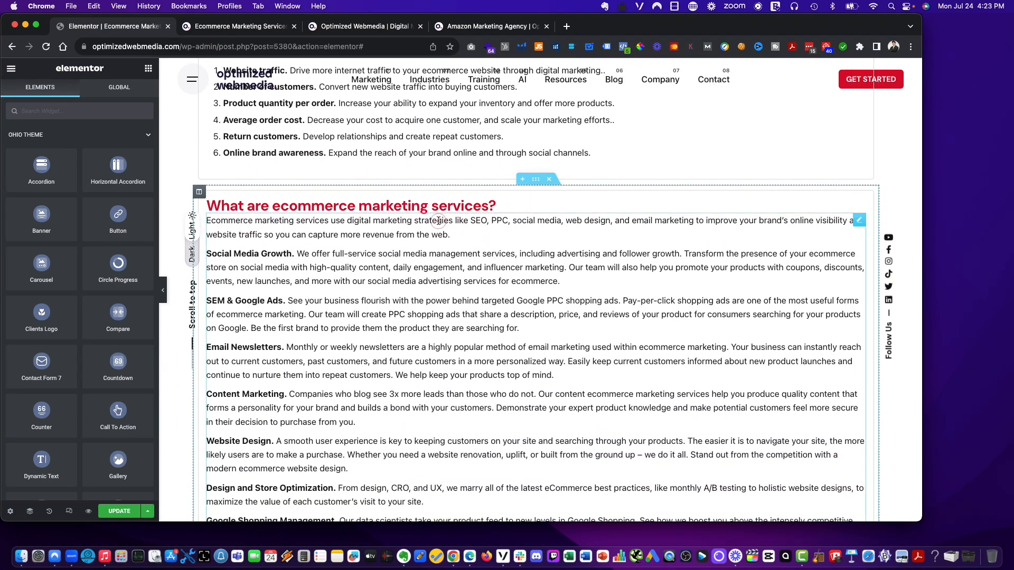
- Review the Benefits of Ecommerce Marketing and What are ecommerce marketing services sections and their text widgets
{"action": "left_click", "coordinate": [101, 87]}
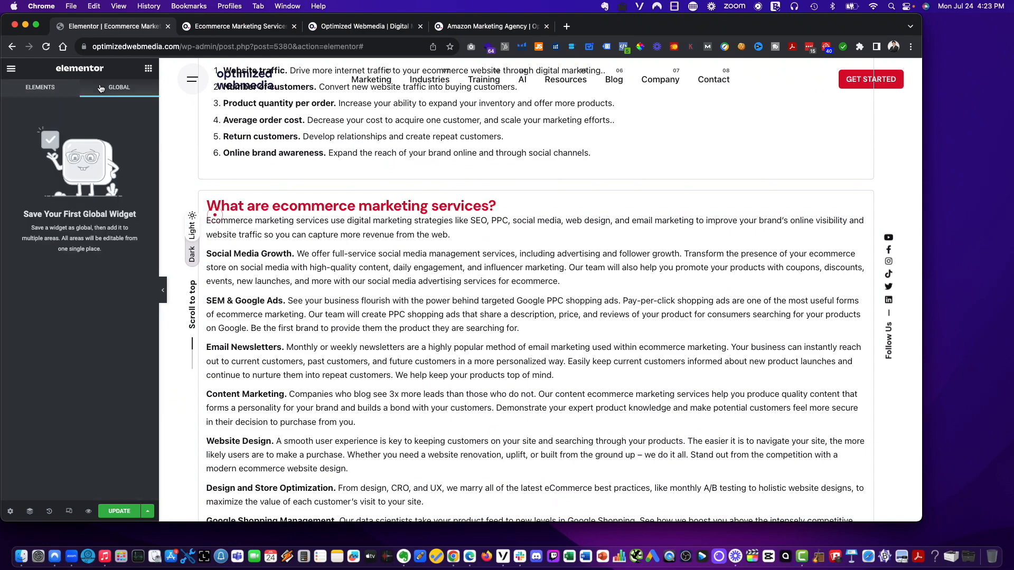
{"action": "left_click", "coordinate": [41, 88]}
{"action": "scroll", "coordinate": [226, 177], "scroll_direction": "up", "scroll_amount": 6}
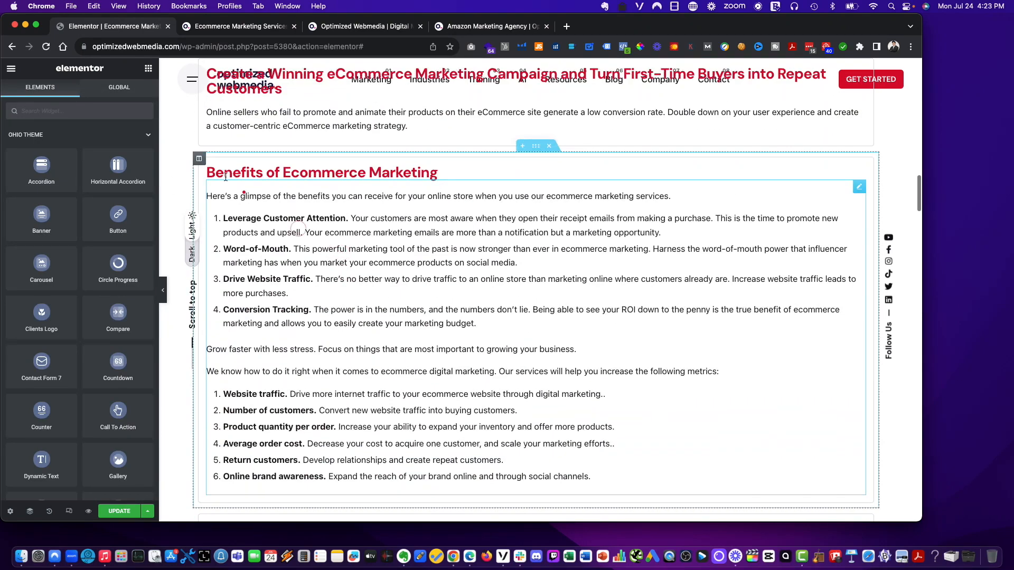
{"action": "left_click", "coordinate": [216, 188]}
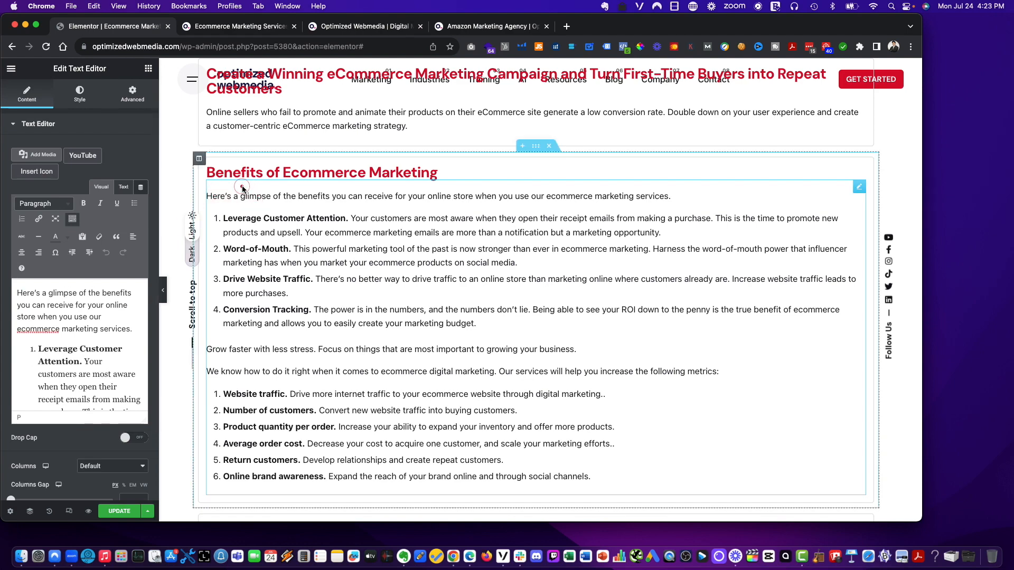
{"action": "scroll", "coordinate": [247, 221], "scroll_direction": "down", "scroll_amount": 2}
{"action": "scroll", "coordinate": [248, 221], "scroll_direction": "up", "scroll_amount": 2}
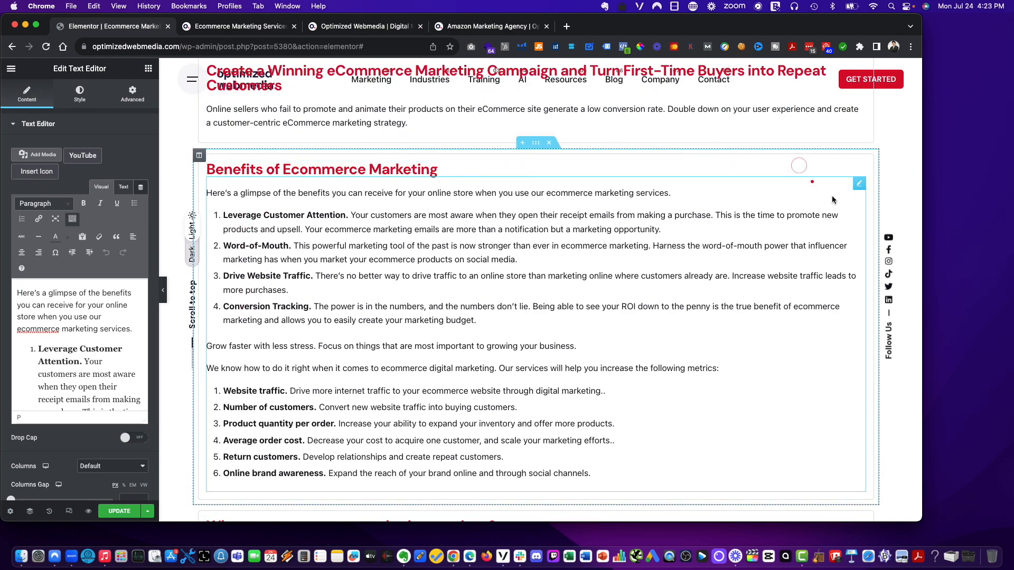
{"action": "scroll", "coordinate": [355, 304], "scroll_direction": "down", "scroll_amount": 7}
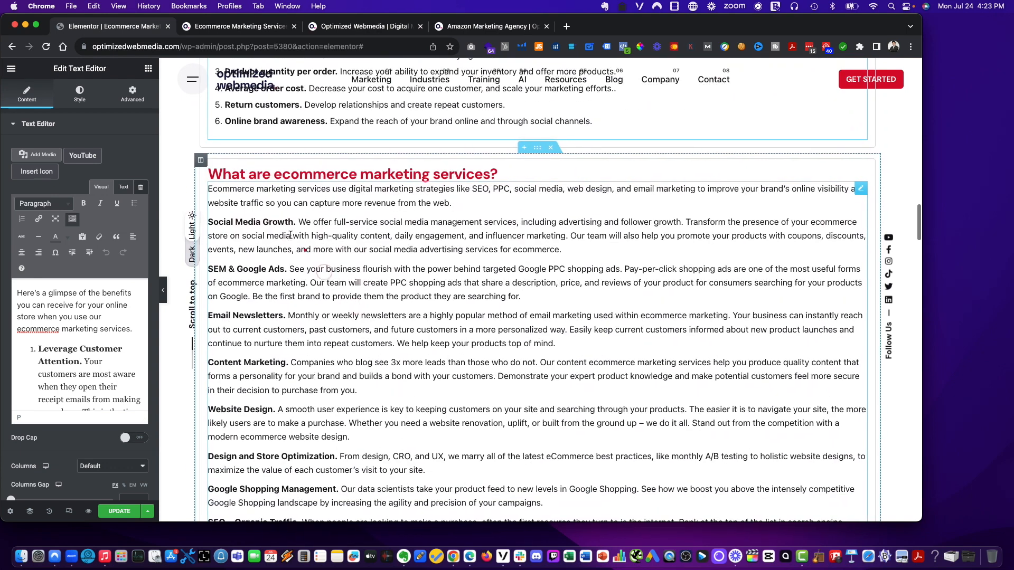
{"action": "left_click", "coordinate": [285, 228]}
{"action": "scroll", "coordinate": [298, 219], "scroll_direction": "up", "scroll_amount": 1}
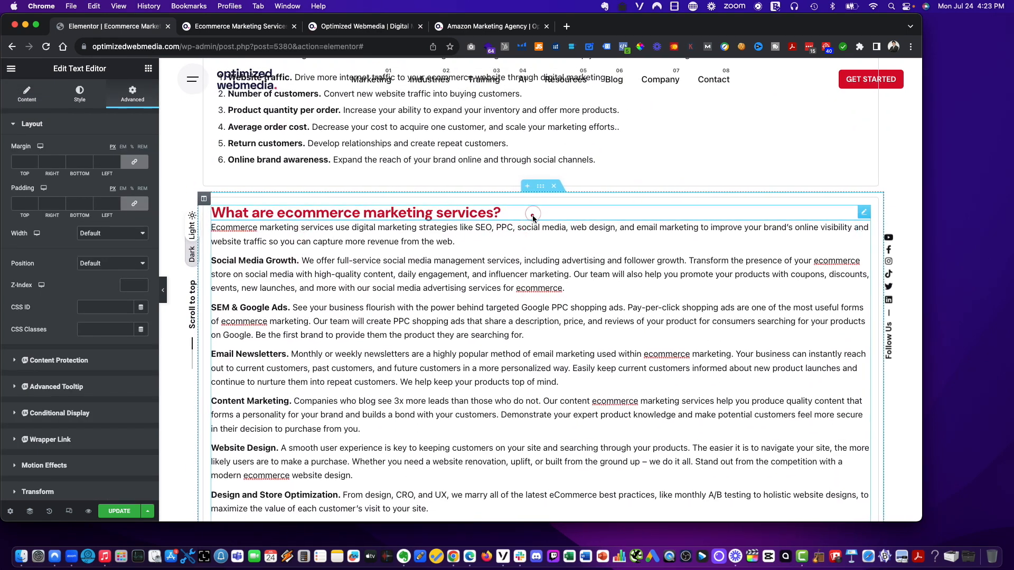
{"action": "scroll", "coordinate": [523, 242], "scroll_direction": "up", "scroll_amount": 1}
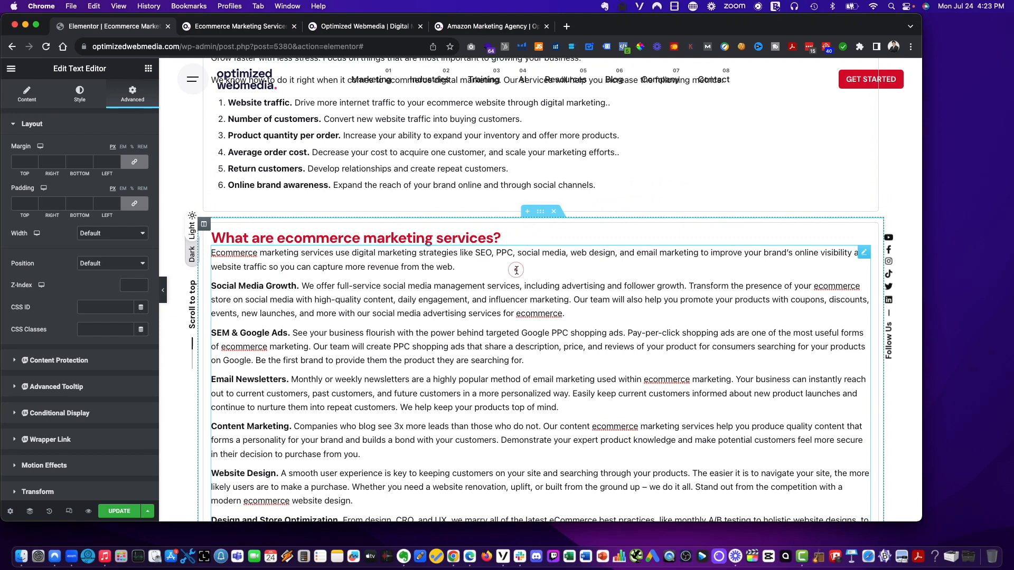
{"action": "scroll", "coordinate": [486, 272], "scroll_direction": "up", "scroll_amount": 3}
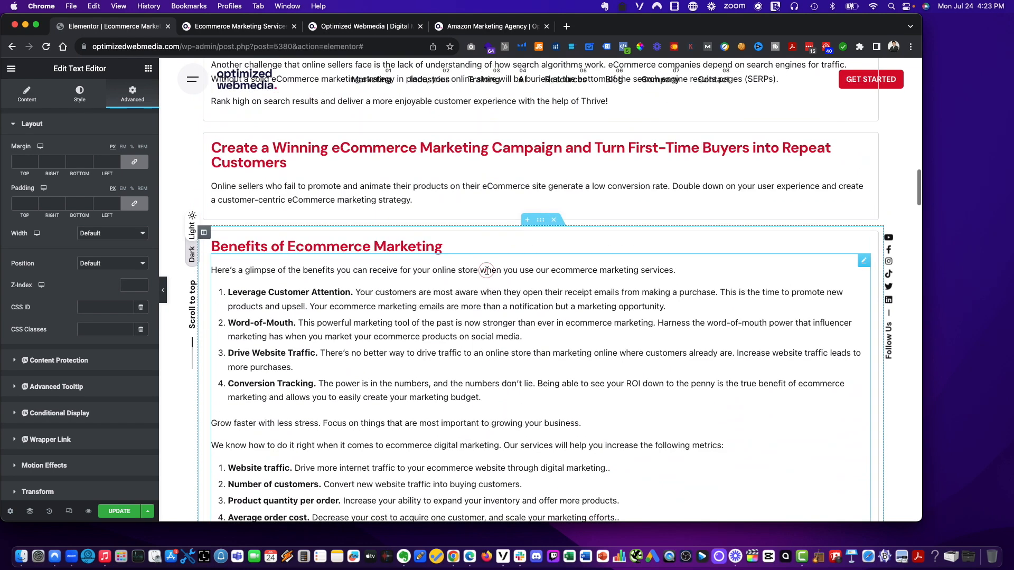
- Duplicate the 'Online sellers who fail to promote…' text widget and move the copy beneath the 'What are ecommerce marketing services?' heading
{"action": "right_click", "coordinate": [525, 189]}
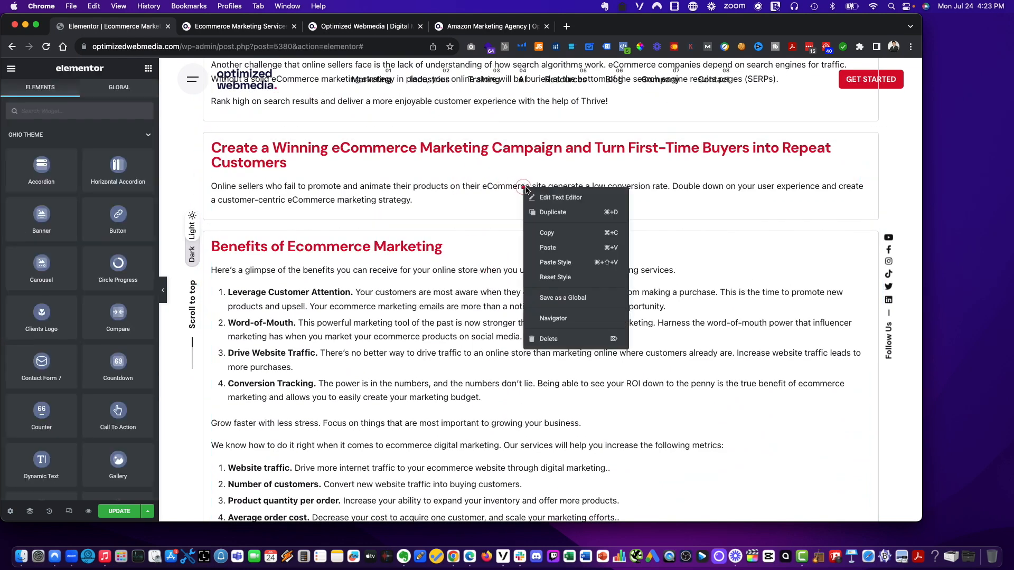
{"action": "left_click", "coordinate": [548, 213]}
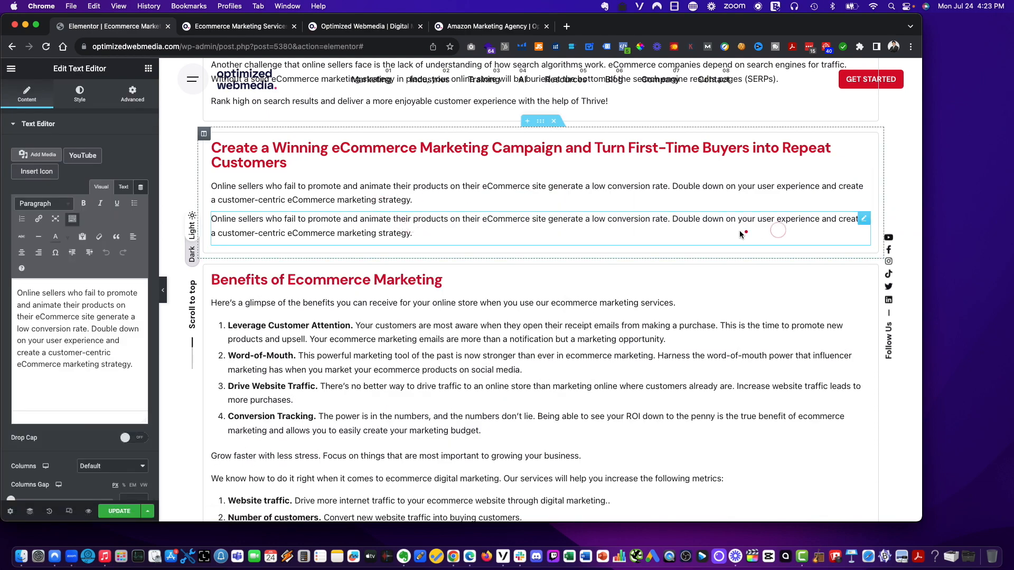
{"action": "mouse_move", "coordinate": [741, 233]}
{"action": "left_mouse_down"}
{"action": "mouse_move", "coordinate": [754, 339]}
{"action": "mouse_move", "coordinate": [766, 307]}
{"action": "left_mouse_up"}
{"action": "left_click_drag", "start_coordinate": [860, 221], "coordinate": [314, 458]}
{"action": "scroll", "coordinate": [314, 457], "scroll_direction": "down", "scroll_amount": 3}
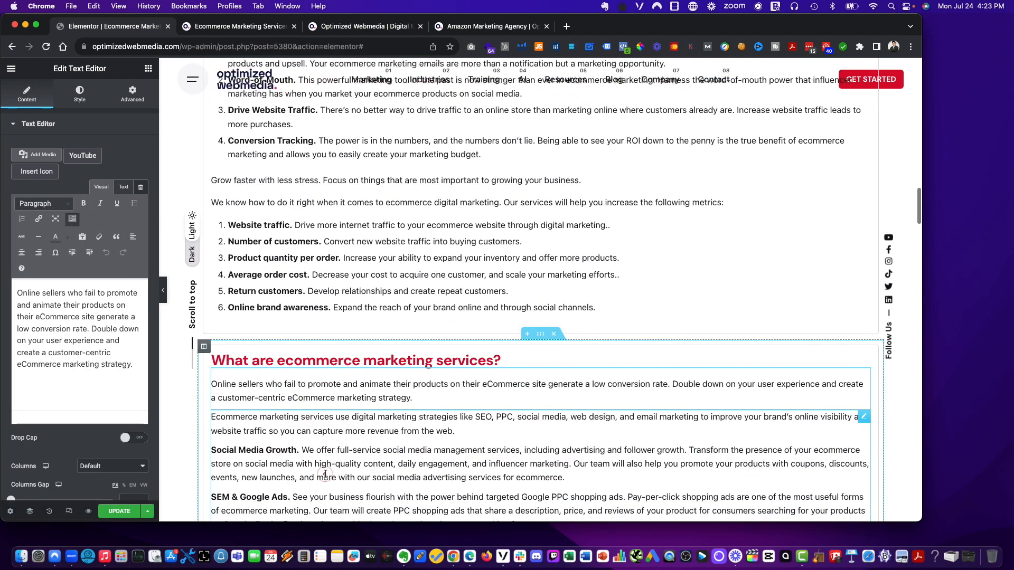
{"action": "left_click", "coordinate": [296, 396]}
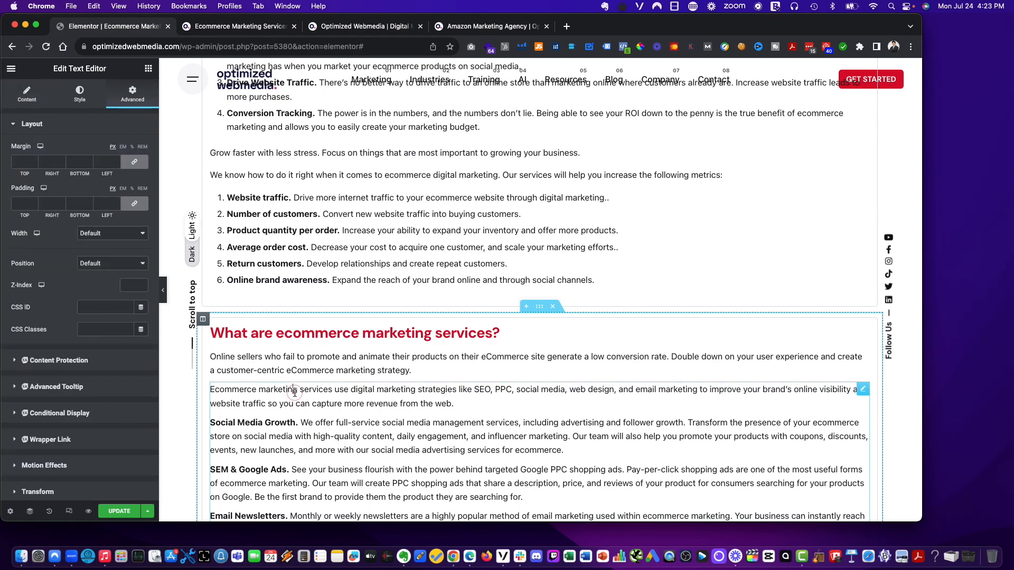
- Replace the text of the copied widget under 'What are ecommerce marketing services?' with the 'Ecommerce marketing services use digital marketing strategies…' paragraph
{"action": "scroll", "coordinate": [298, 395], "scroll_direction": "down", "scroll_amount": 1}
{"action": "double_click", "coordinate": [293, 391]}
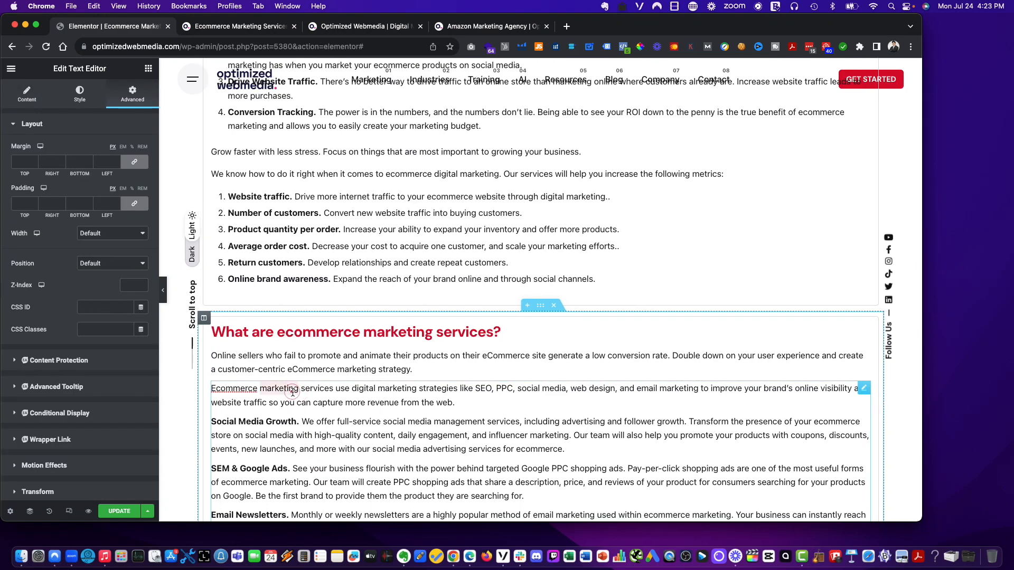
{"action": "left_click", "coordinate": [27, 94]}
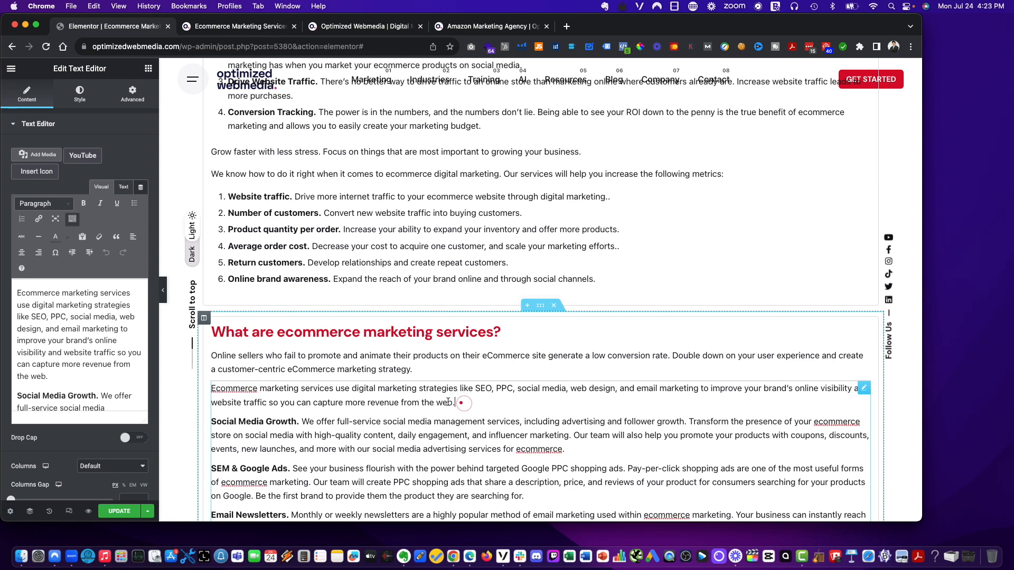
{"action": "left_click", "coordinate": [296, 363]}
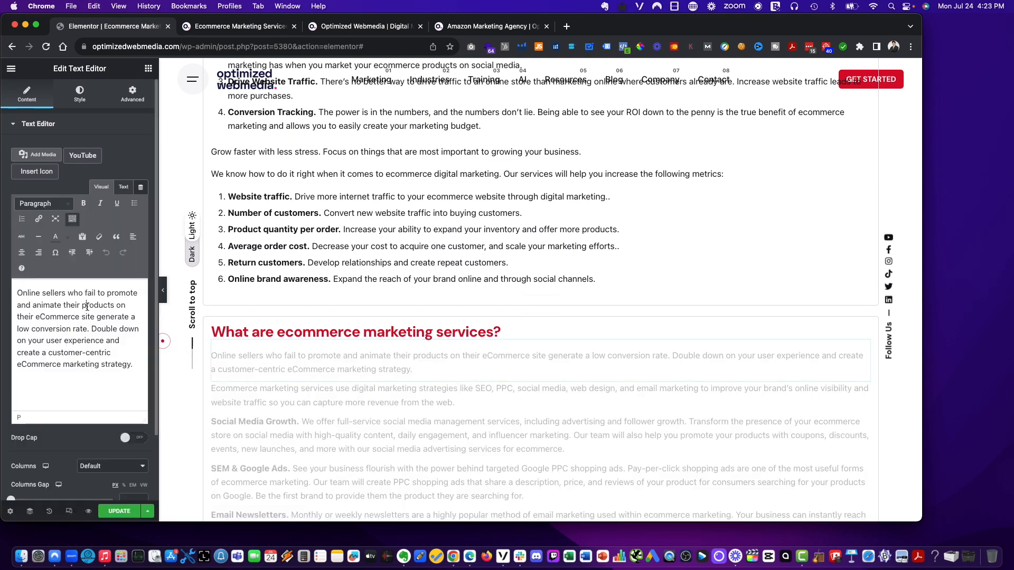
{"action": "key", "text": "super+a"}
{"action": "type", "text": "Ecommerce marketing services use digital marketing strategies like SEO, PPC, social media, web design, and email marketing to improve your brand’s online visibility and website traffic so you can capture more revenue from the web."}
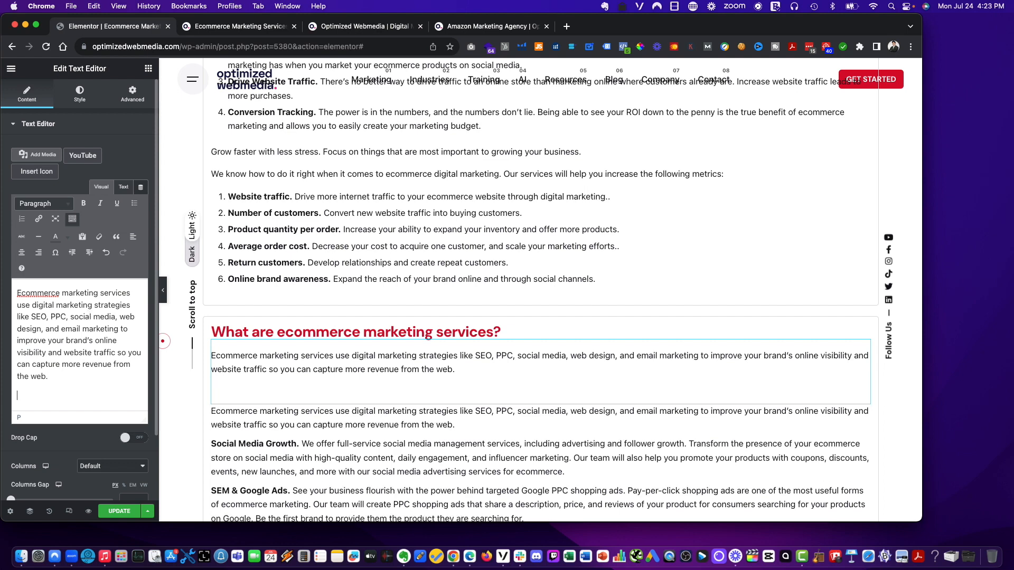
- Try deleting the service descriptions from the following text widget, then undo the deletion
{"action": "left_click", "coordinate": [312, 428]}
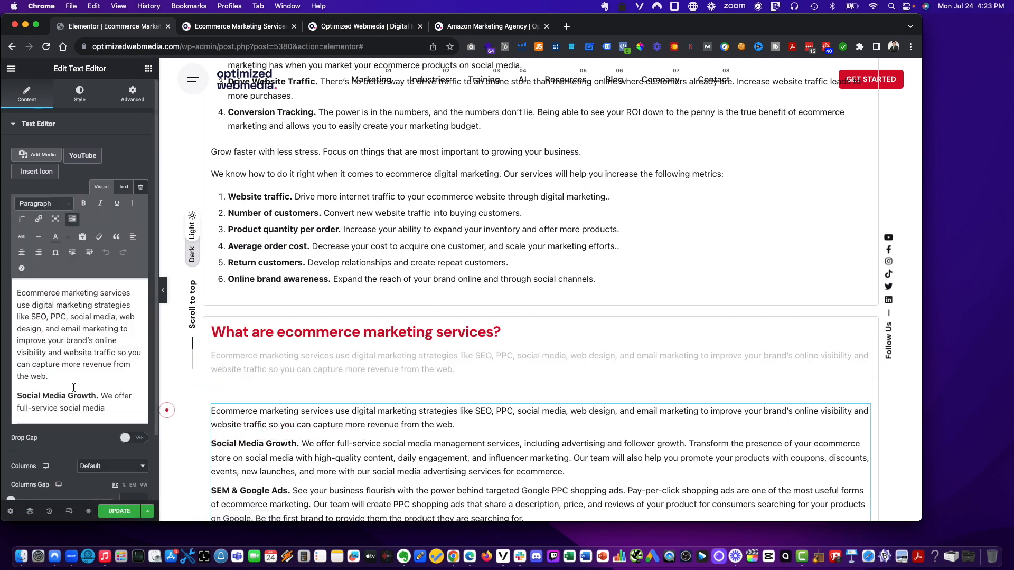
{"action": "left_click", "coordinate": [18, 396]}
{"action": "left_click_drag", "start_coordinate": [18, 396], "coordinate": [166, 549]}
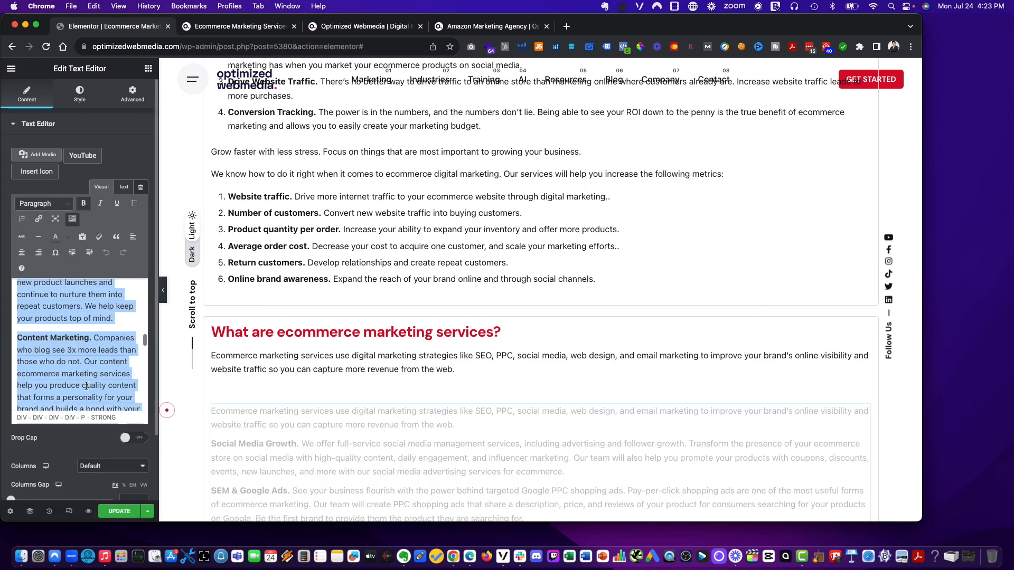
{"action": "scroll", "coordinate": [84, 378], "scroll_direction": "down", "scroll_amount": 15}
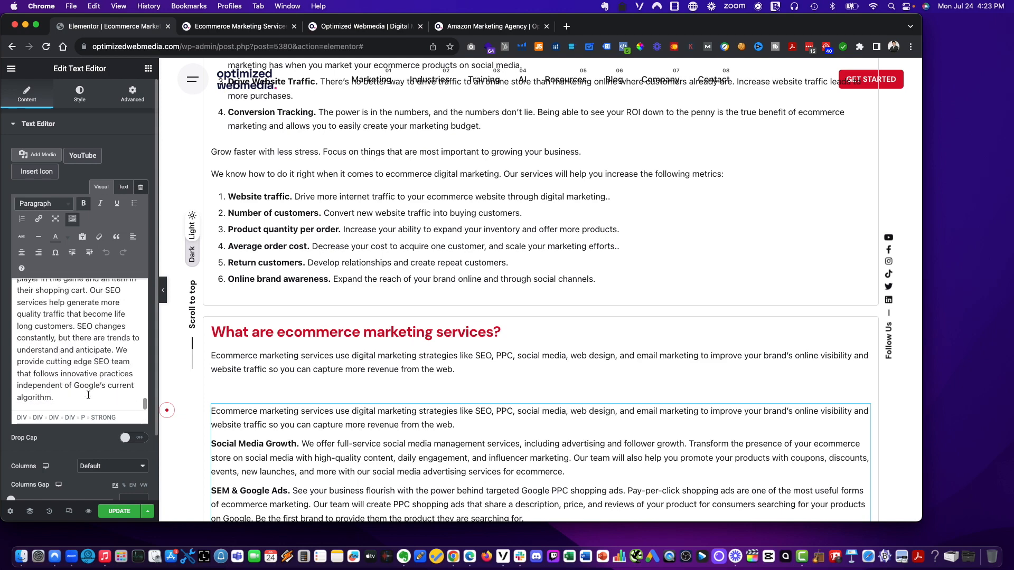
{"action": "left_click", "coordinate": [69, 400], "text": "shift"}
{"action": "key", "text": "BackSpace"}
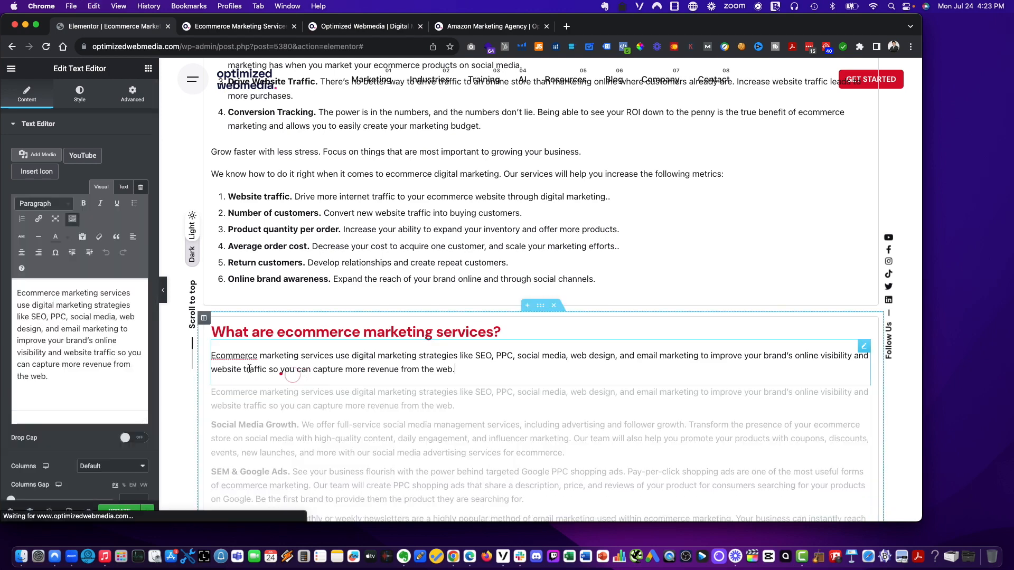
{"action": "key", "text": "super+z"}
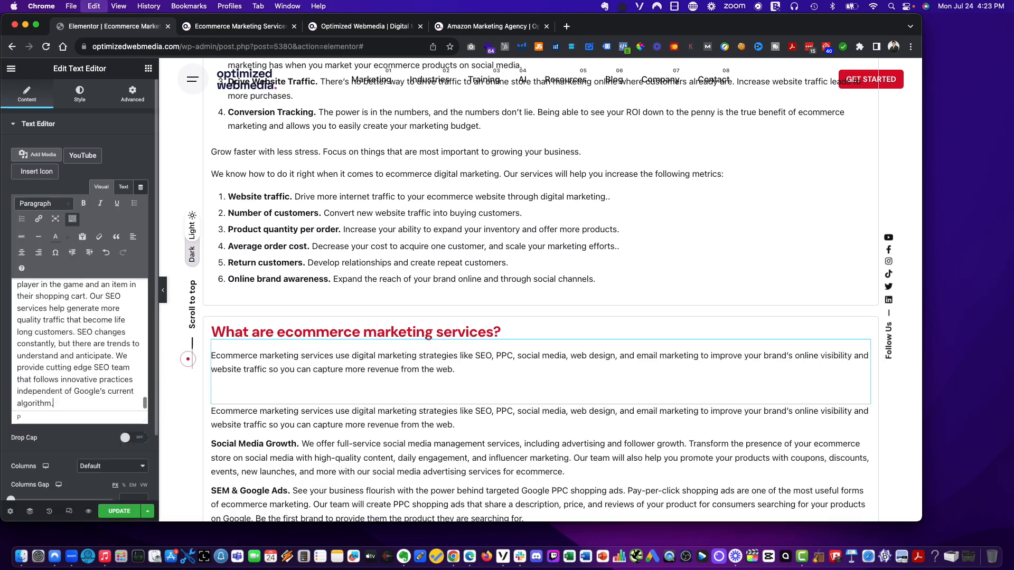
- Delete the duplicate services text widget that sits below the 'SEO – Organic Traffic' paragraph
{"action": "scroll", "coordinate": [303, 401], "scroll_direction": "down", "scroll_amount": 3}
{"action": "scroll", "coordinate": [302, 402], "scroll_direction": "down", "scroll_amount": 7}
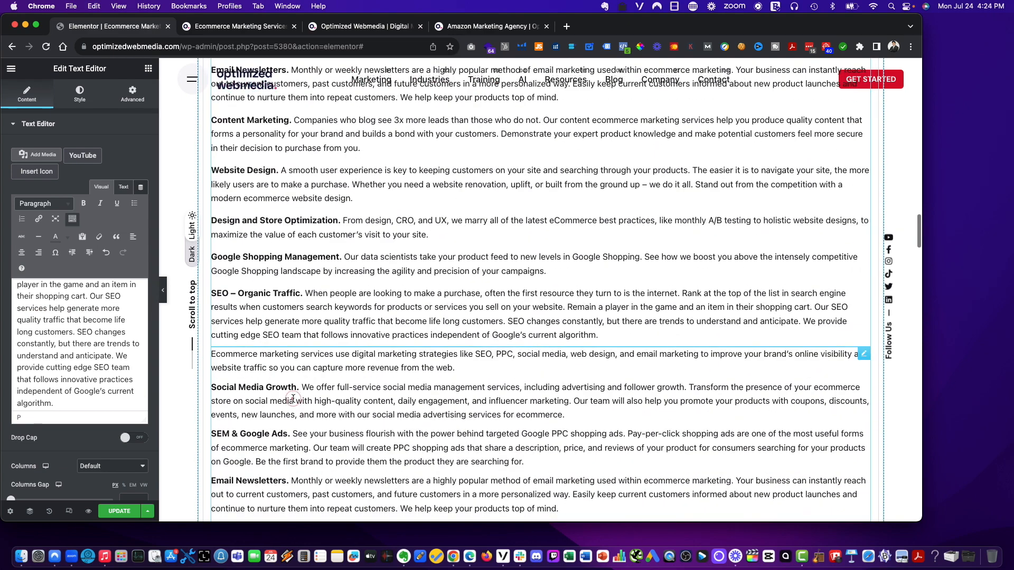
{"action": "right_click", "coordinate": [348, 330]}
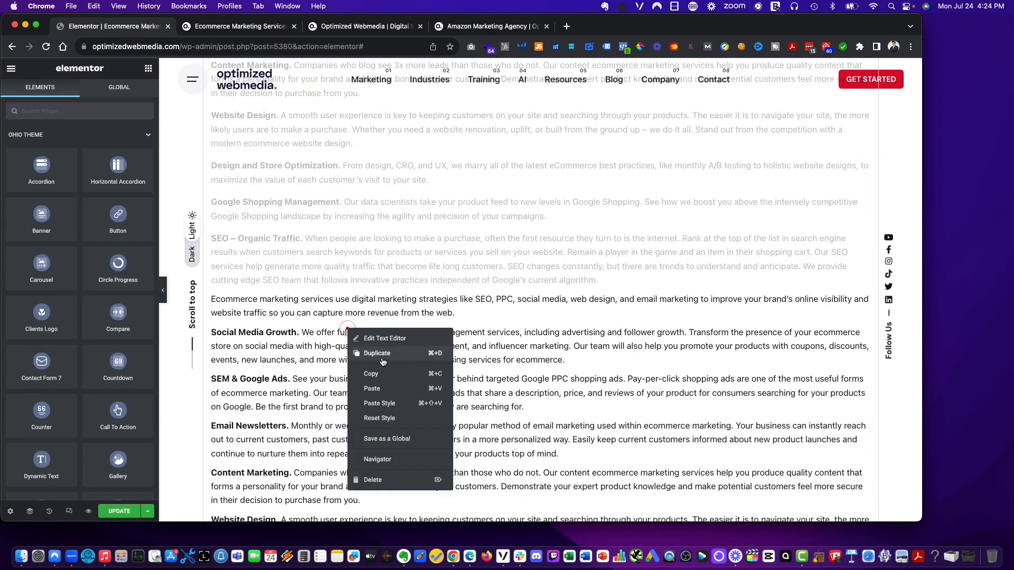
{"action": "left_click", "coordinate": [372, 479]}
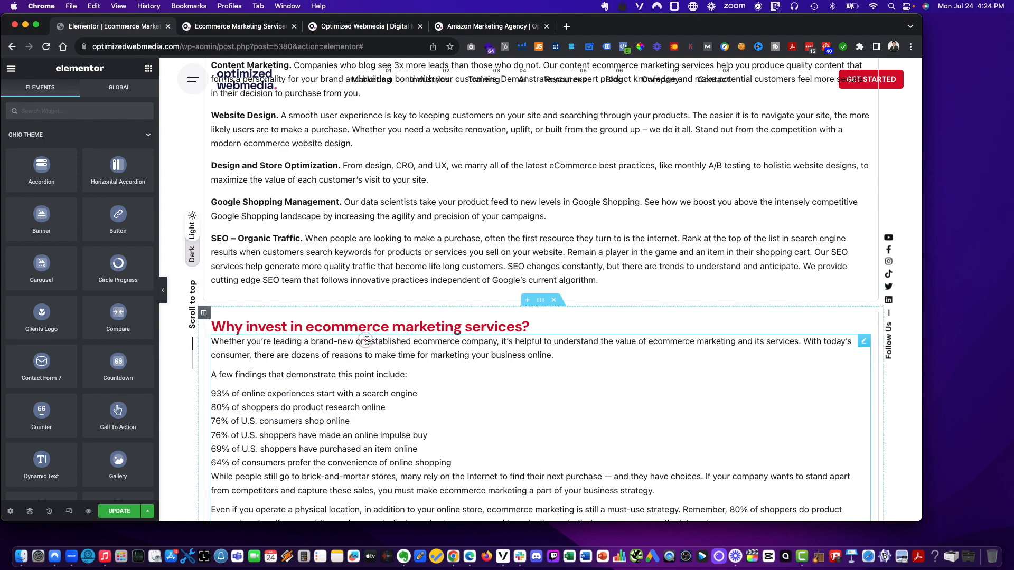
- Duplicate the 'Online sellers who fail to promote…' text widget and move the copy beneath the 'Why invest in ecommerce marketing services?' heading
{"action": "scroll", "coordinate": [390, 294], "scroll_direction": "up", "scroll_amount": 5}
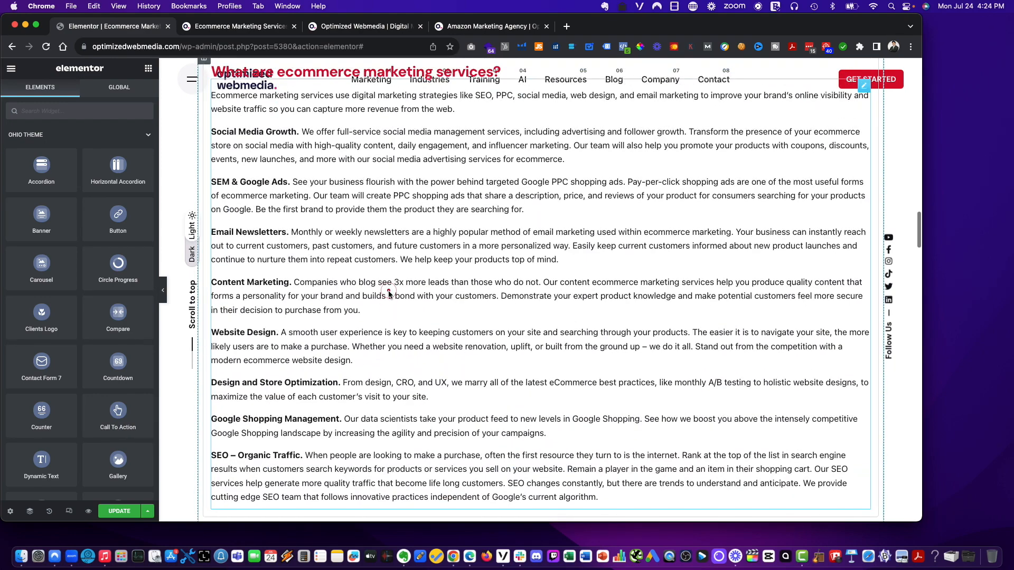
{"action": "scroll", "coordinate": [389, 294], "scroll_direction": "up", "scroll_amount": 12}
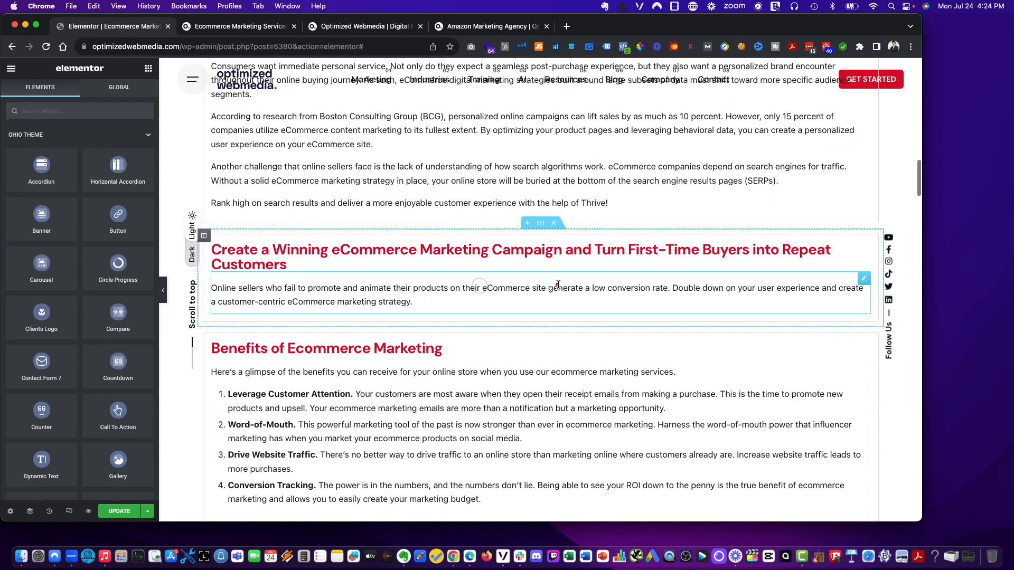
{"action": "right_click", "coordinate": [553, 286]}
{"action": "left_click", "coordinate": [571, 313]}
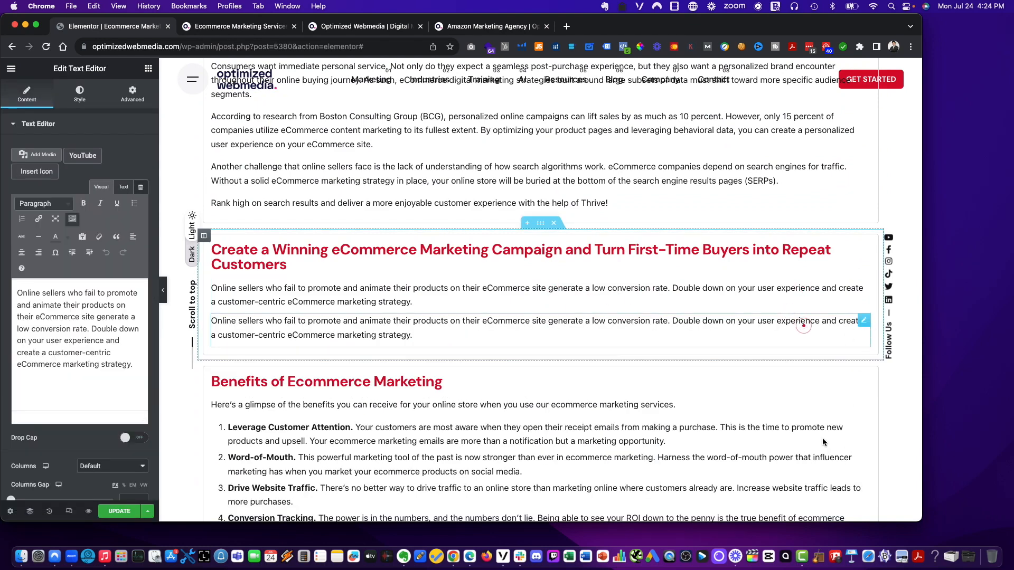
{"action": "left_click_drag", "start_coordinate": [863, 321], "coordinate": [407, 284]}
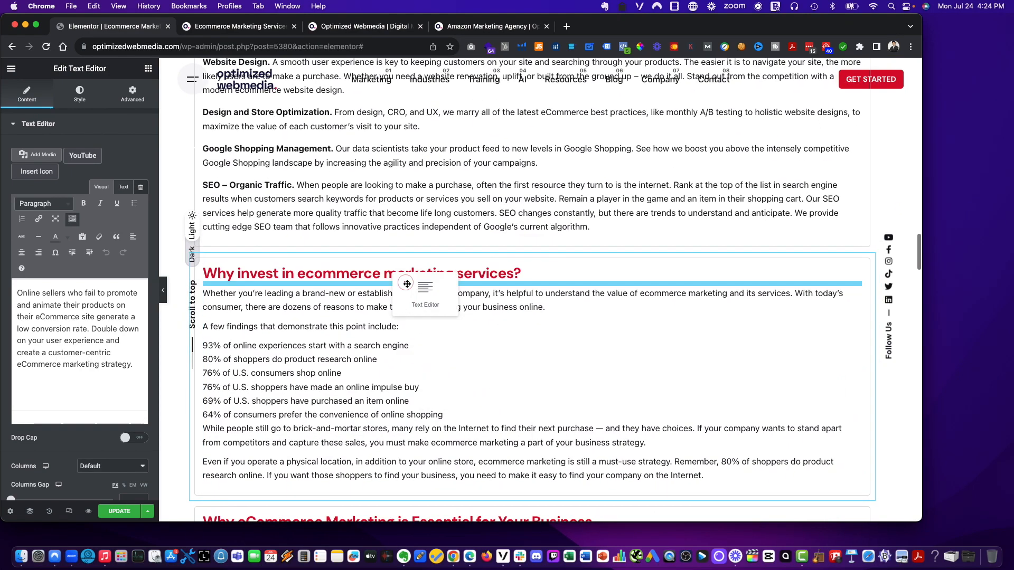
{"action": "left_click_drag", "start_coordinate": [322, 319], "coordinate": [308, 319]}
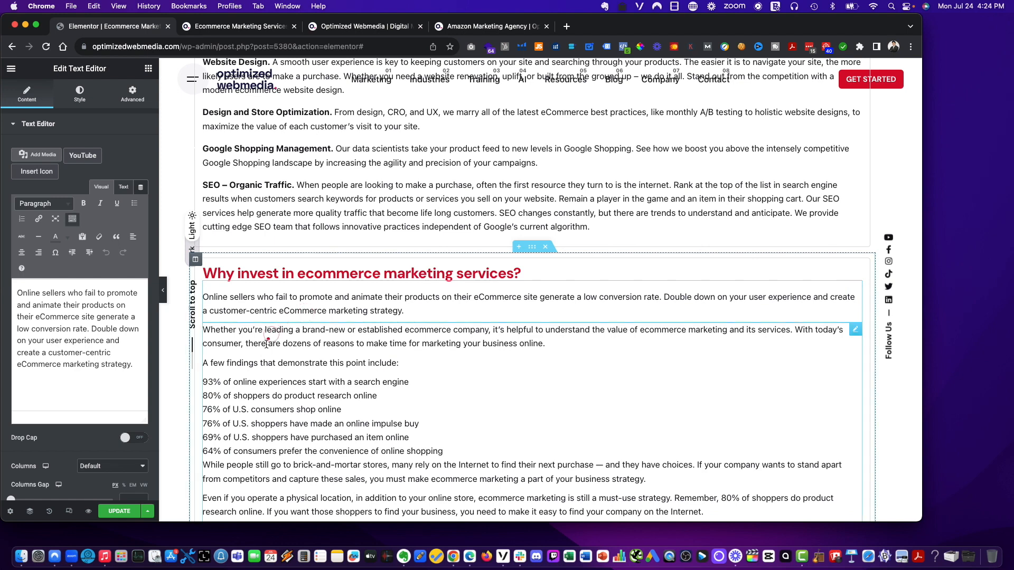
- Select the opening 'Whether you're leading a brand-new…' paragraph in the 'Why invest' text widget, then open the new copy for editing
{"action": "left_click", "coordinate": [449, 344]}
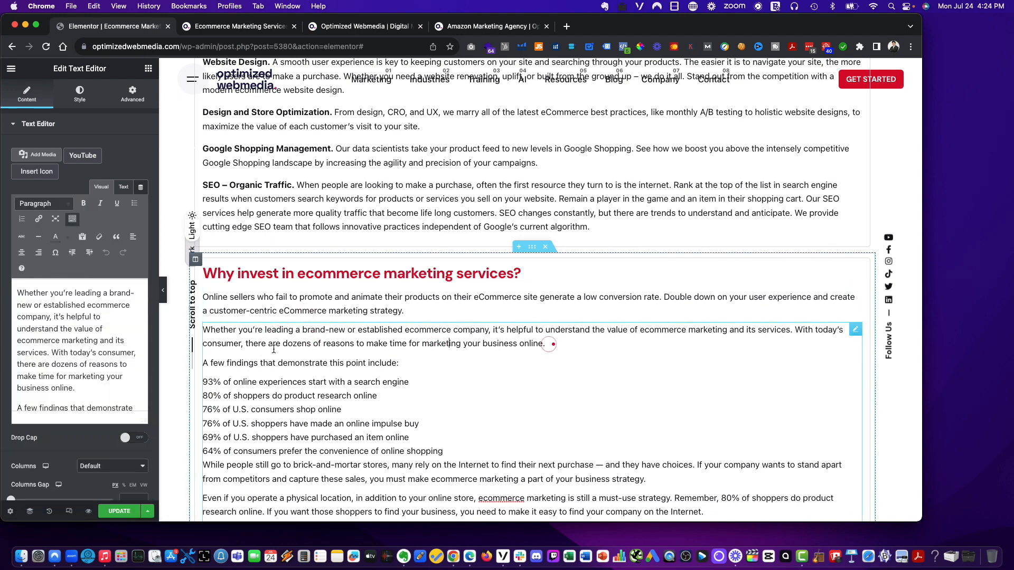
{"action": "left_click_drag", "start_coordinate": [78, 389], "coordinate": [17, 291]}
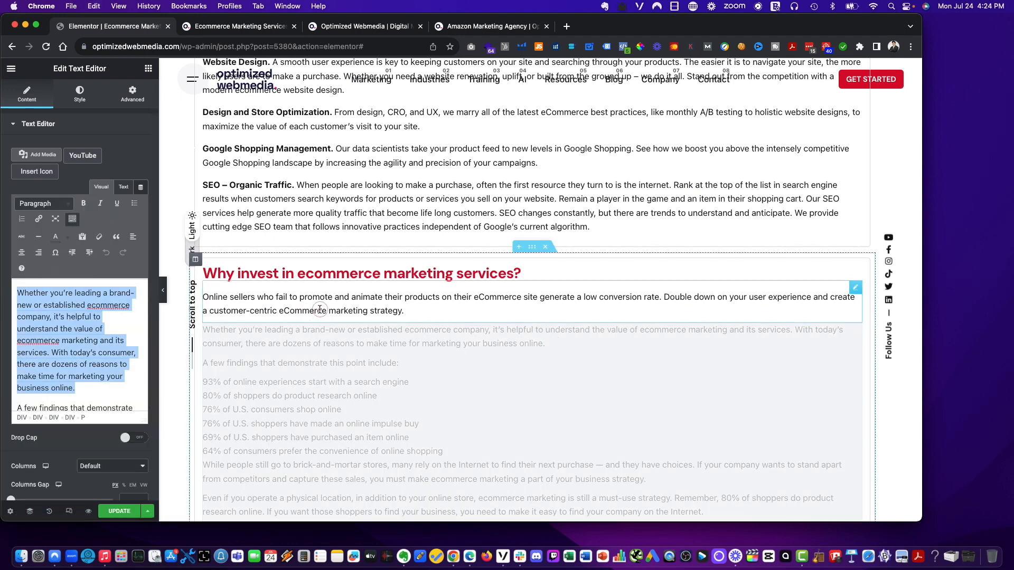
{"action": "left_click", "coordinate": [328, 322]}
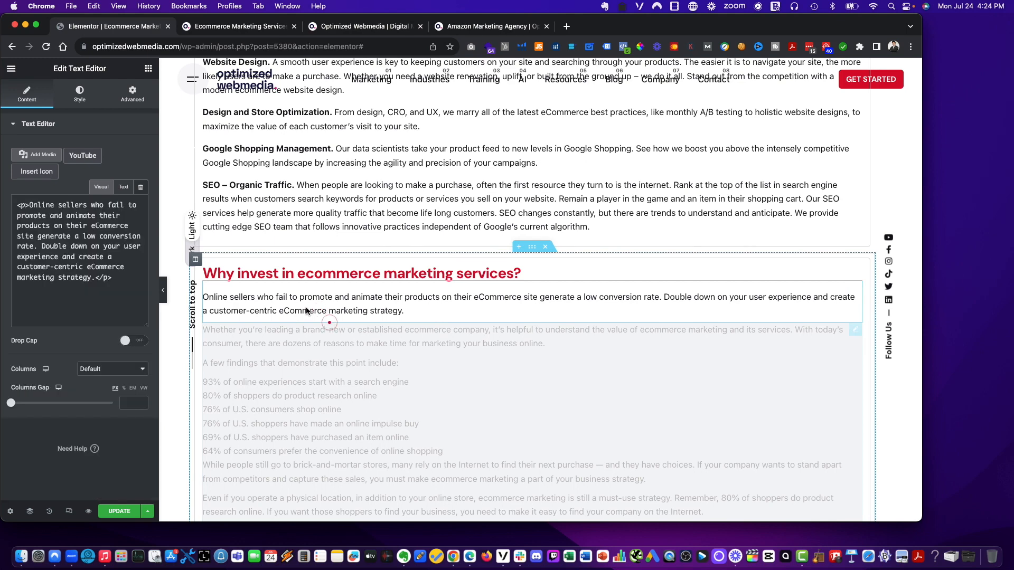
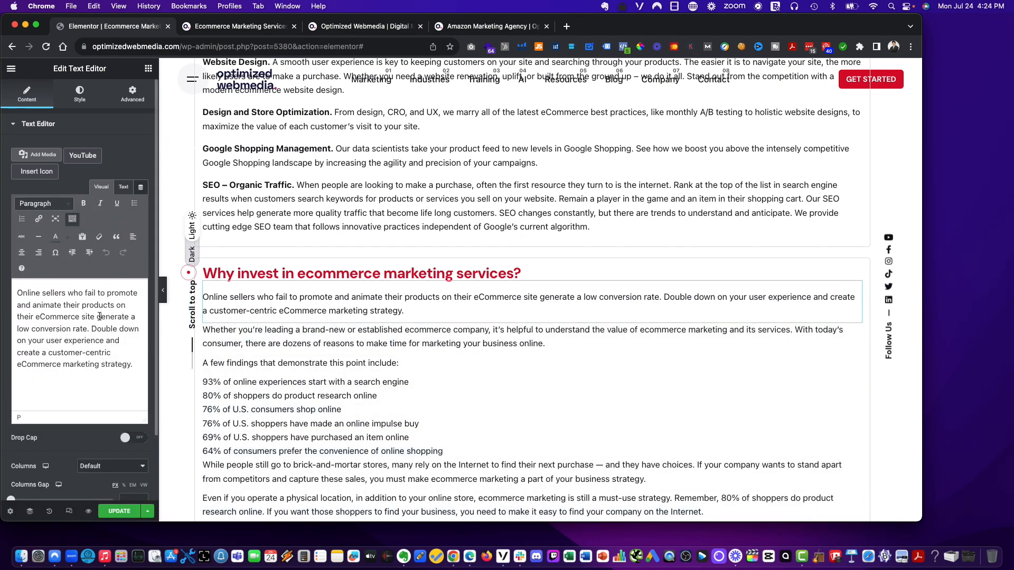
- Paste the 'Whether you're leading…' paragraph over the text of the copied widget beneath the 'Why invest in ecommerce marketing services?' heading
{"action": "left_click", "coordinate": [283, 378]}
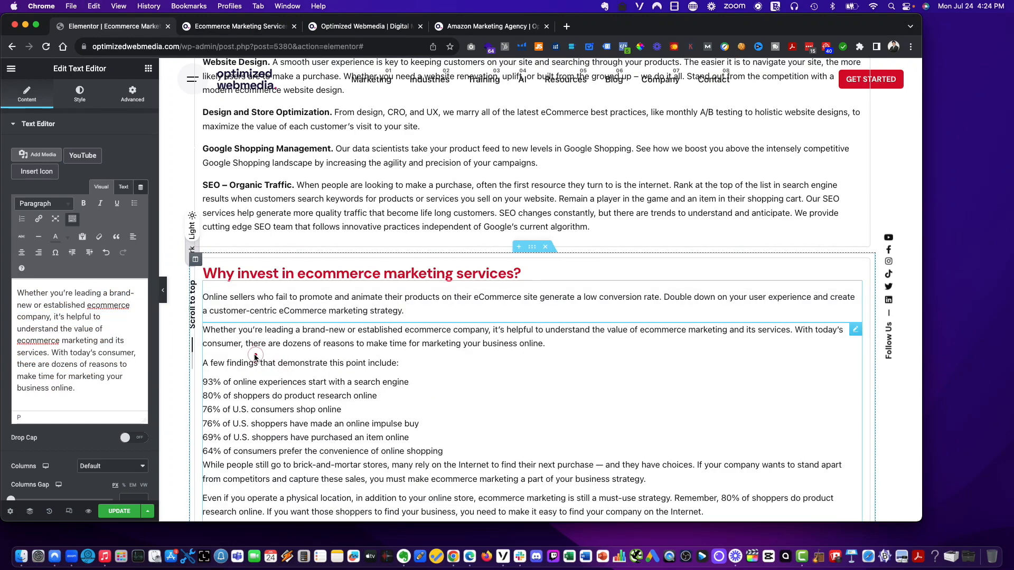
{"action": "left_click", "coordinate": [210, 344]}
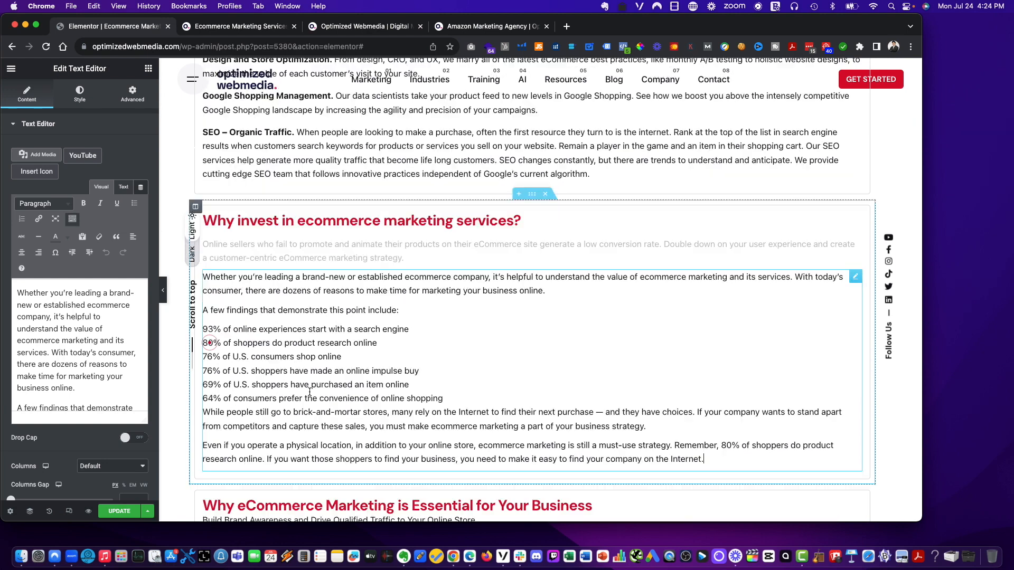
{"action": "scroll", "coordinate": [711, 411], "scroll_direction": "down", "scroll_amount": 3}
{"action": "left_click", "coordinate": [713, 411]}
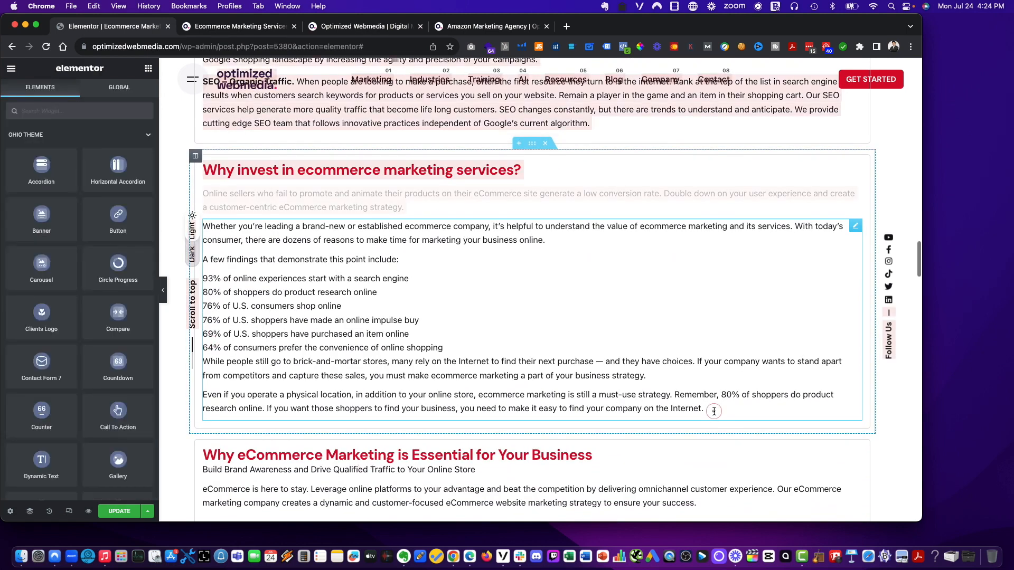
{"action": "left_click_drag", "start_coordinate": [692, 408], "coordinate": [200, 279]}
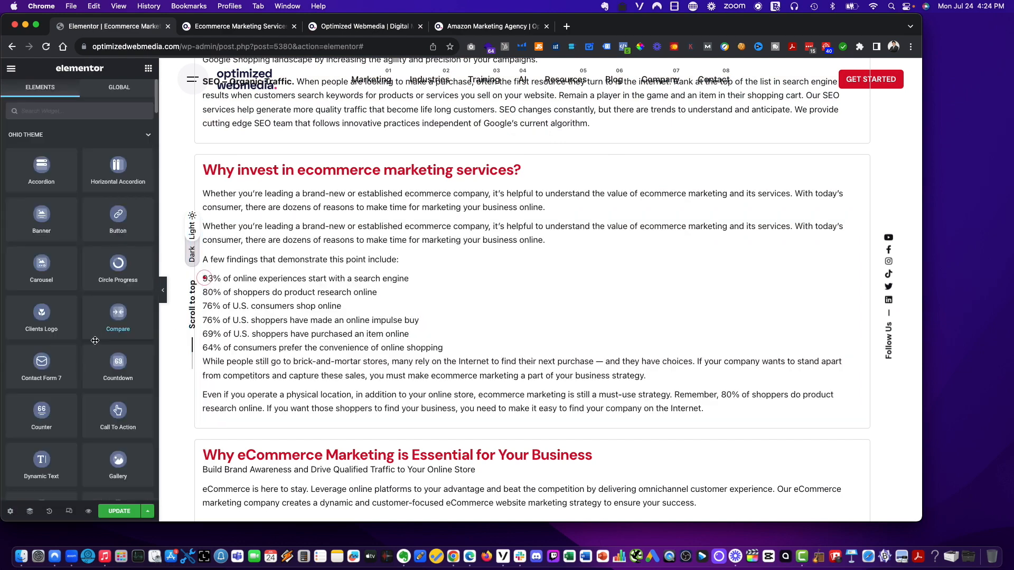
- Copy the findings list and closing paragraphs from the longer text widget and append them to the new 'Whether you're leading…' widget
{"action": "left_click", "coordinate": [281, 305]}
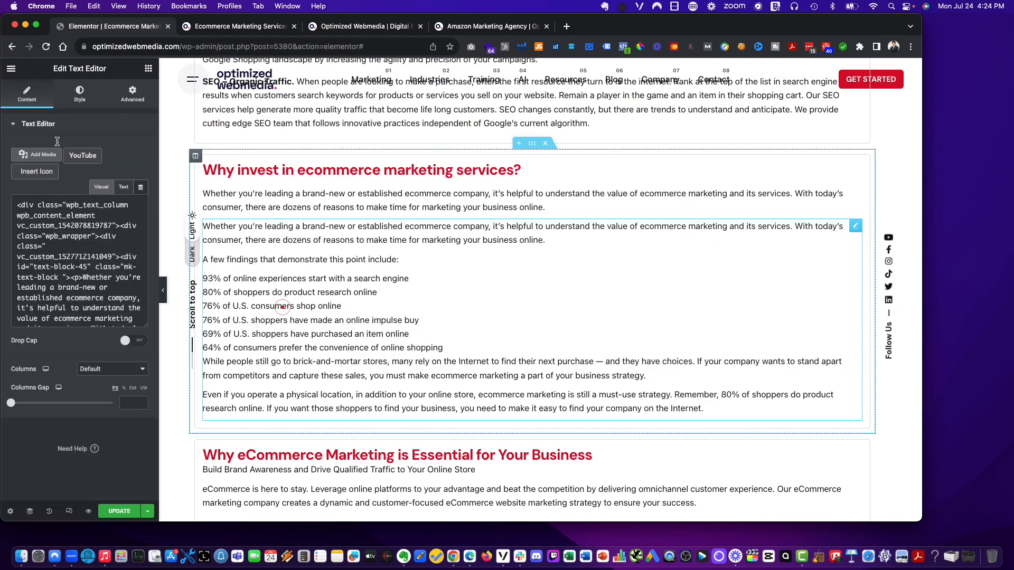
{"action": "scroll", "coordinate": [67, 342], "scroll_direction": "down", "scroll_amount": 2}
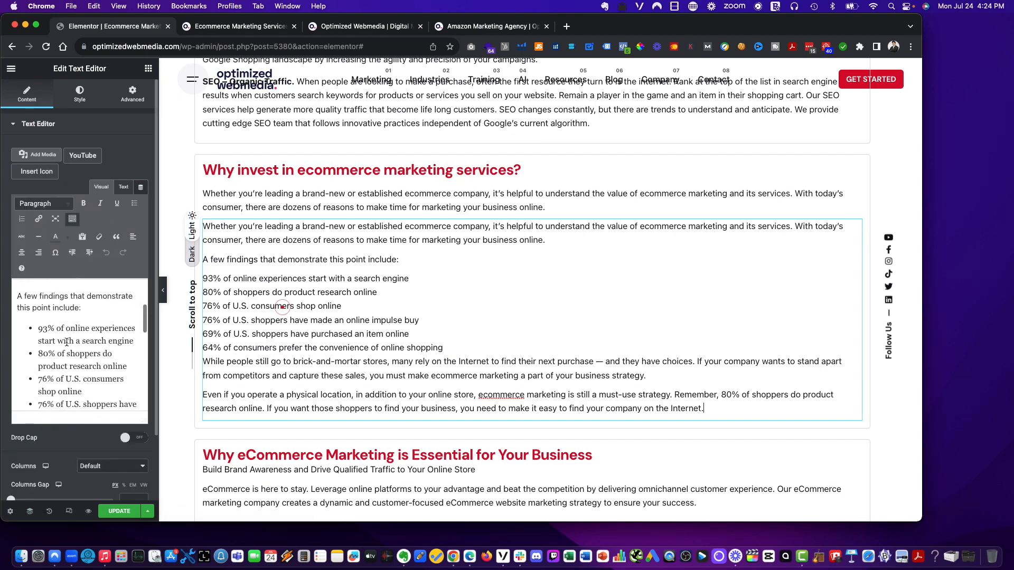
{"action": "scroll", "coordinate": [20, 307], "scroll_direction": "up", "scroll_amount": 1}
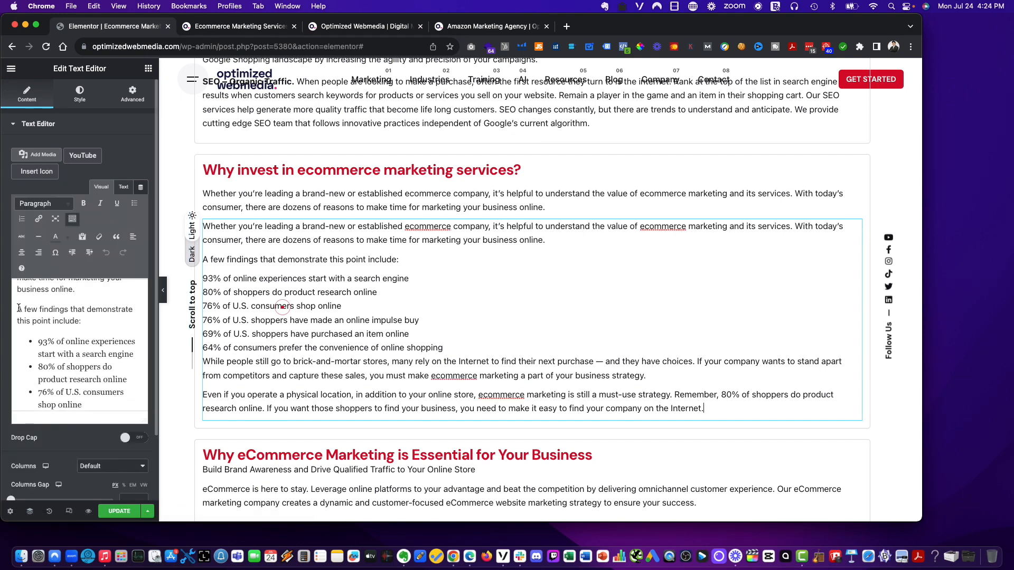
{"action": "left_click", "coordinate": [19, 307]}
{"action": "key", "text": "super+a"}
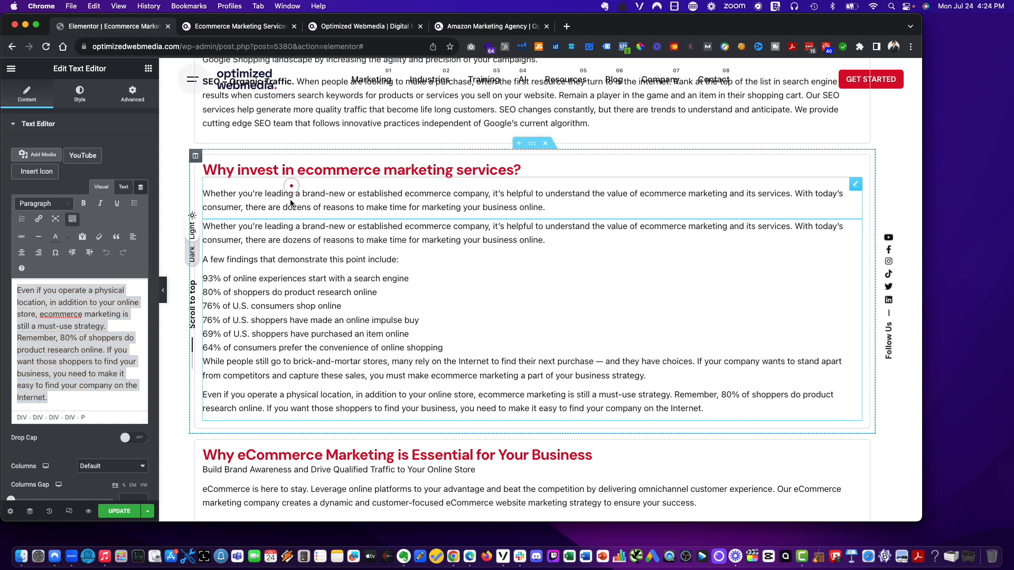
{"action": "left_click", "coordinate": [291, 202]}
{"action": "left_click", "coordinate": [92, 386]}
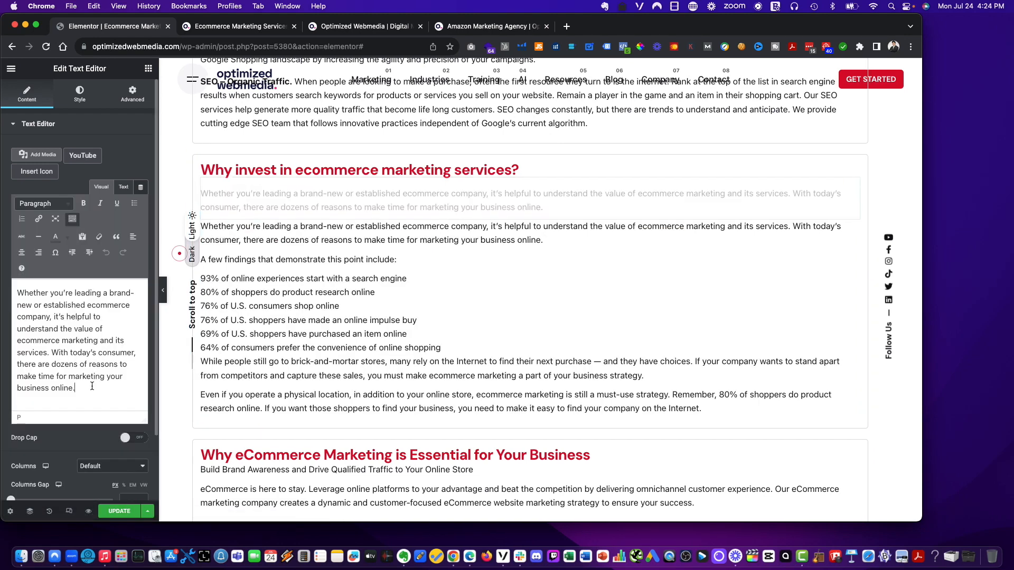
{"action": "left_click", "coordinate": [344, 292]}
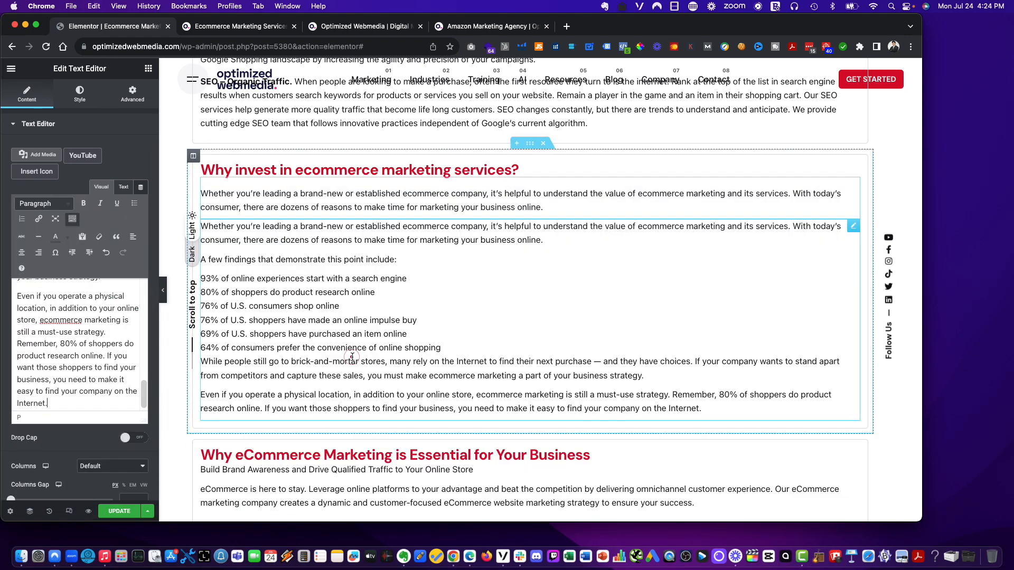
{"action": "scroll", "coordinate": [353, 356], "scroll_direction": "down", "scroll_amount": 2}
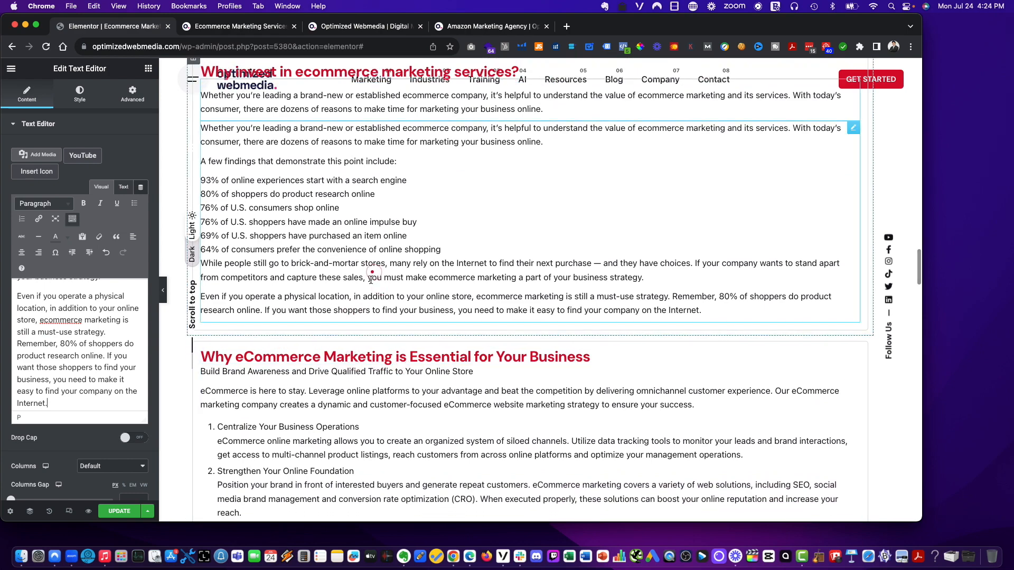
{"action": "scroll", "coordinate": [369, 325], "scroll_direction": "up", "scroll_amount": 3}
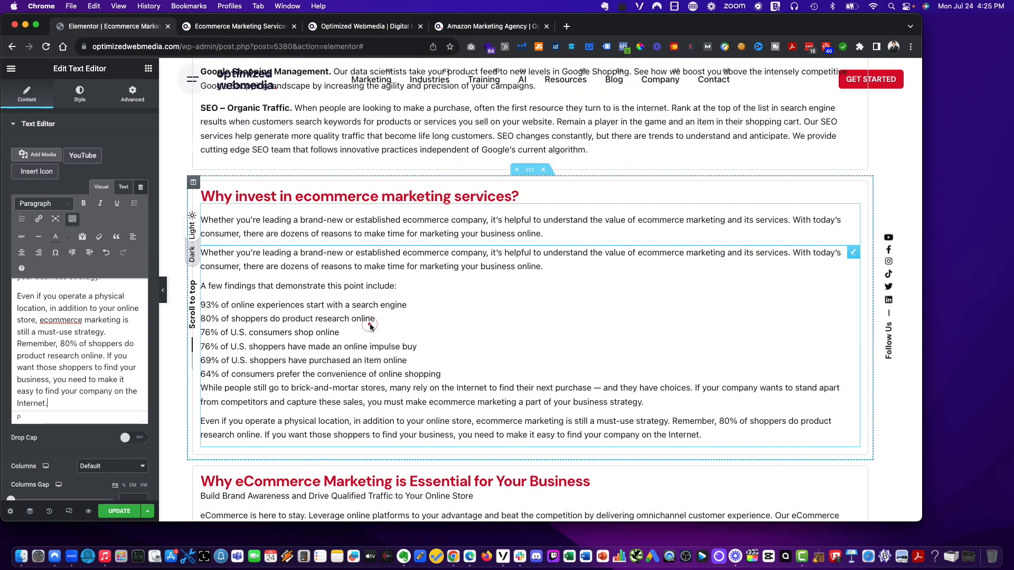
{"action": "left_click", "coordinate": [561, 232]}
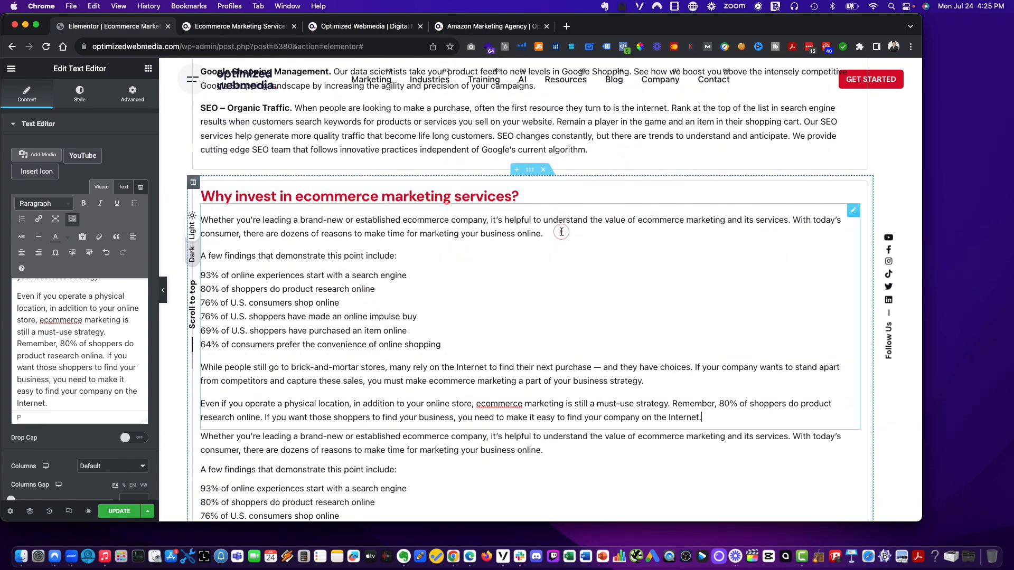
- Delete the original longer text widget that now sits below the new one in the 'Why invest' section
{"action": "left_click", "coordinate": [334, 448]}
{"action": "right_click", "coordinate": [334, 448]}
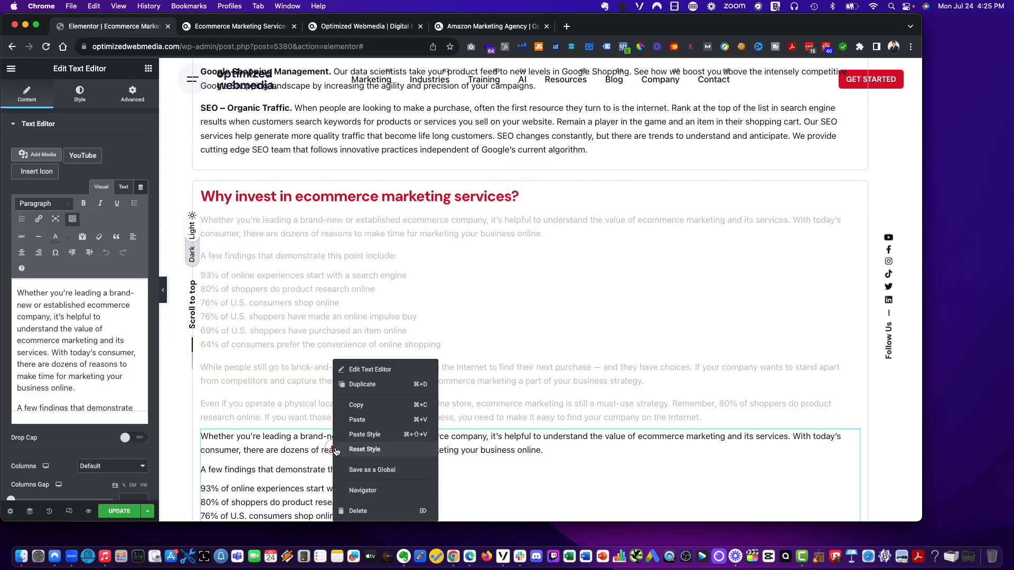
{"action": "left_click", "coordinate": [380, 511]}
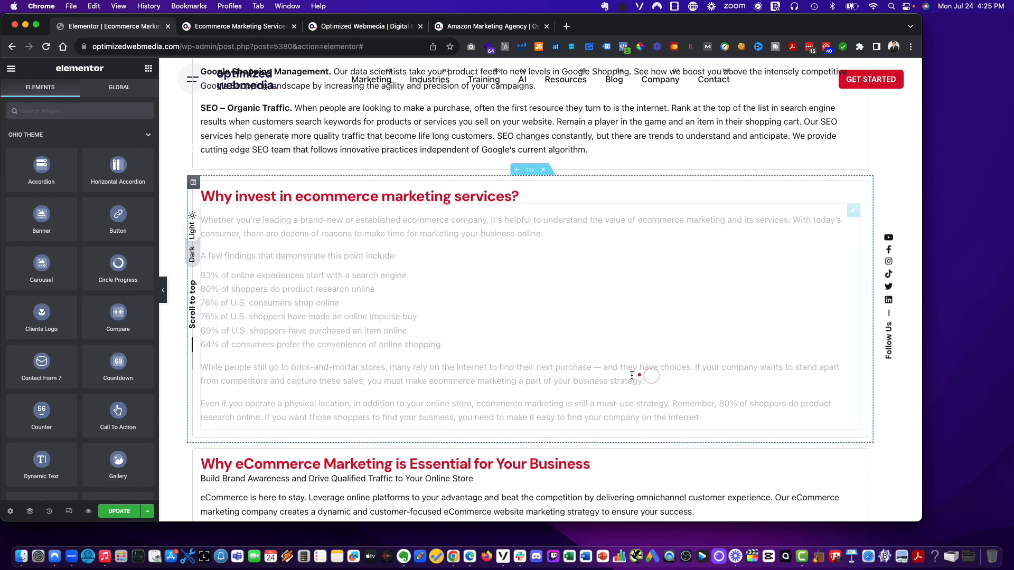
- Duplicate the 'Online sellers who fail to promote…' text widget in the 'Create a Winning eCommerce Marketing Campaign…' section
{"action": "scroll", "coordinate": [611, 381], "scroll_direction": "down", "scroll_amount": 10}
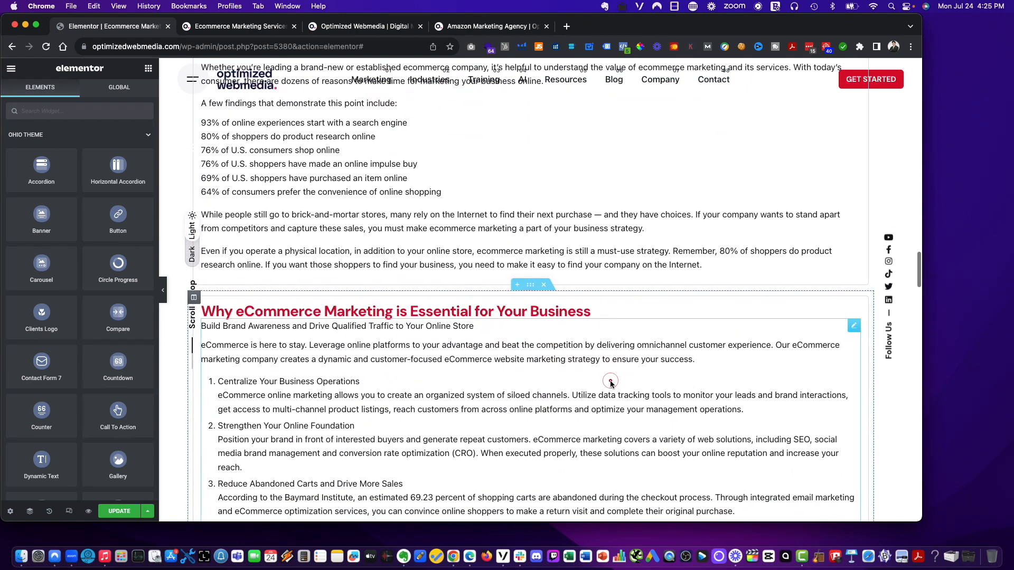
{"action": "scroll", "coordinate": [611, 381], "scroll_direction": "down", "scroll_amount": 8}
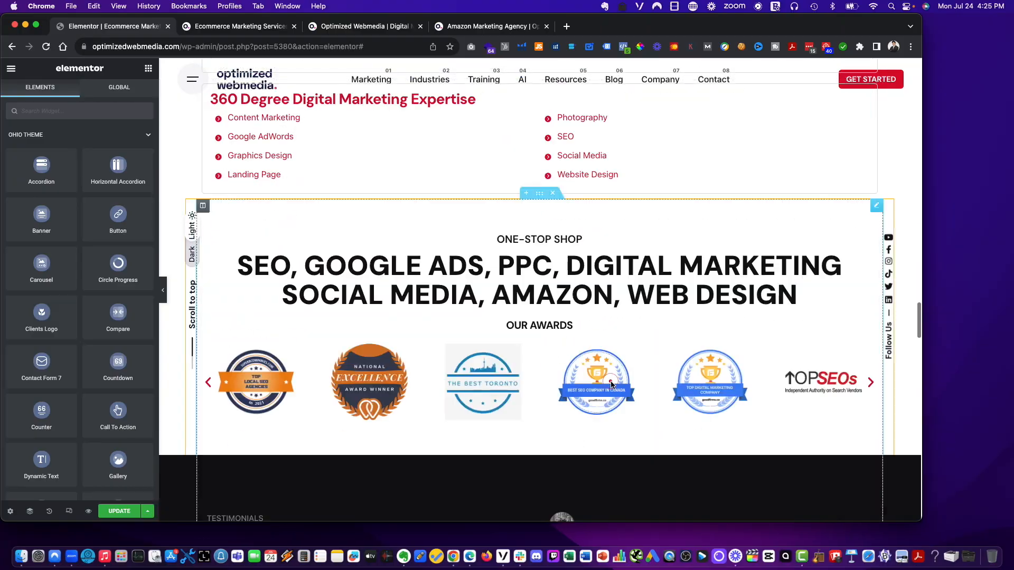
{"action": "scroll", "coordinate": [611, 381], "scroll_direction": "up", "scroll_amount": 20}
{"action": "scroll", "coordinate": [611, 381], "scroll_direction": "down", "scroll_amount": 20}
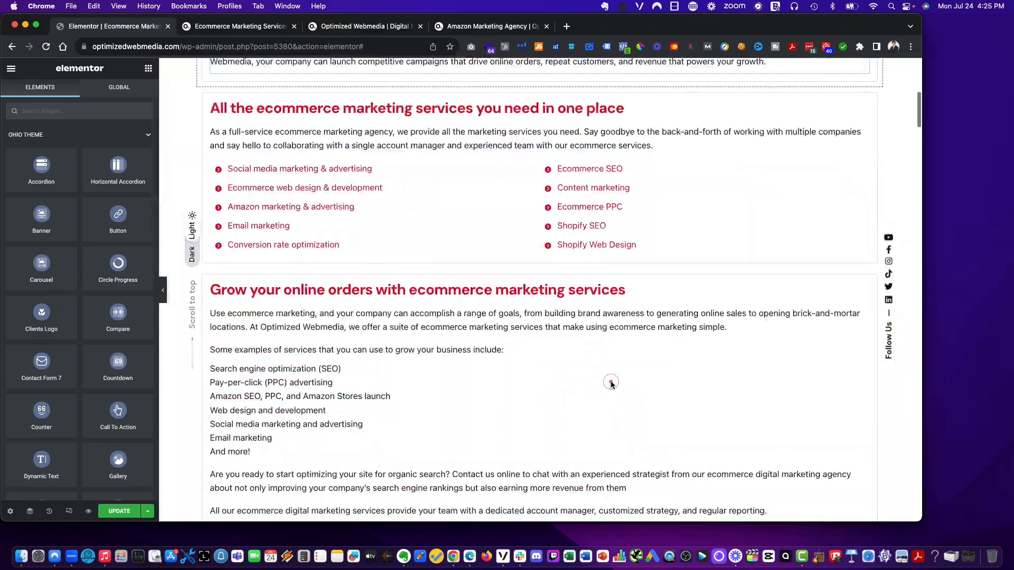
{"action": "scroll", "coordinate": [611, 383], "scroll_direction": "down", "scroll_amount": 4}
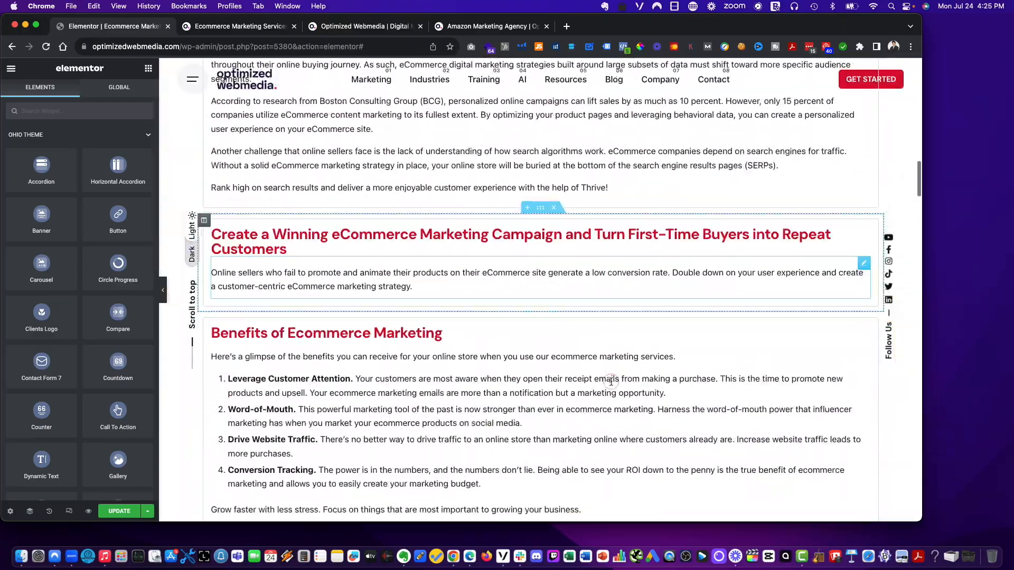
{"action": "scroll", "coordinate": [611, 381], "scroll_direction": "down", "scroll_amount": 4}
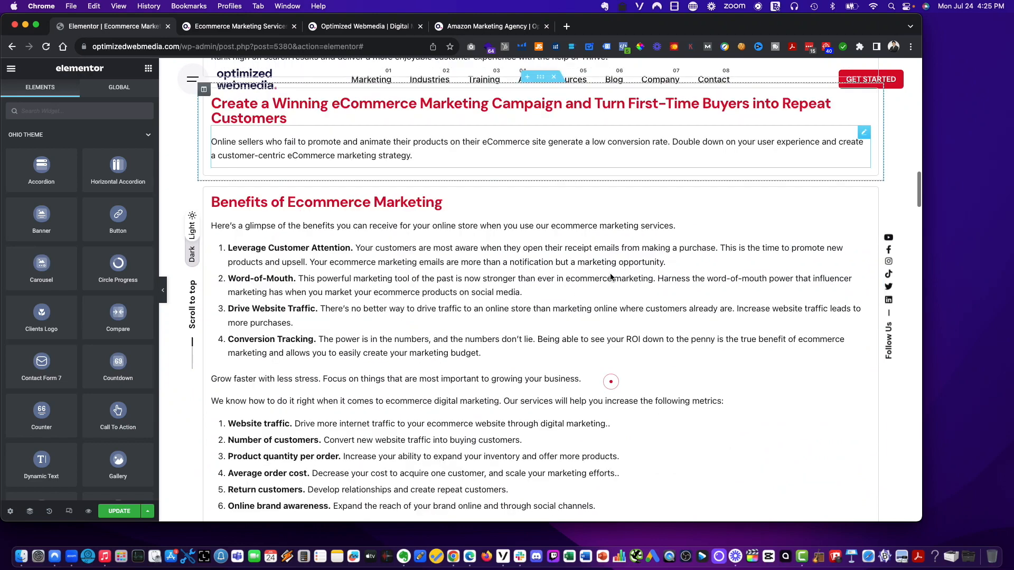
{"action": "right_click", "coordinate": [641, 132]}
{"action": "left_click", "coordinate": [667, 157]}
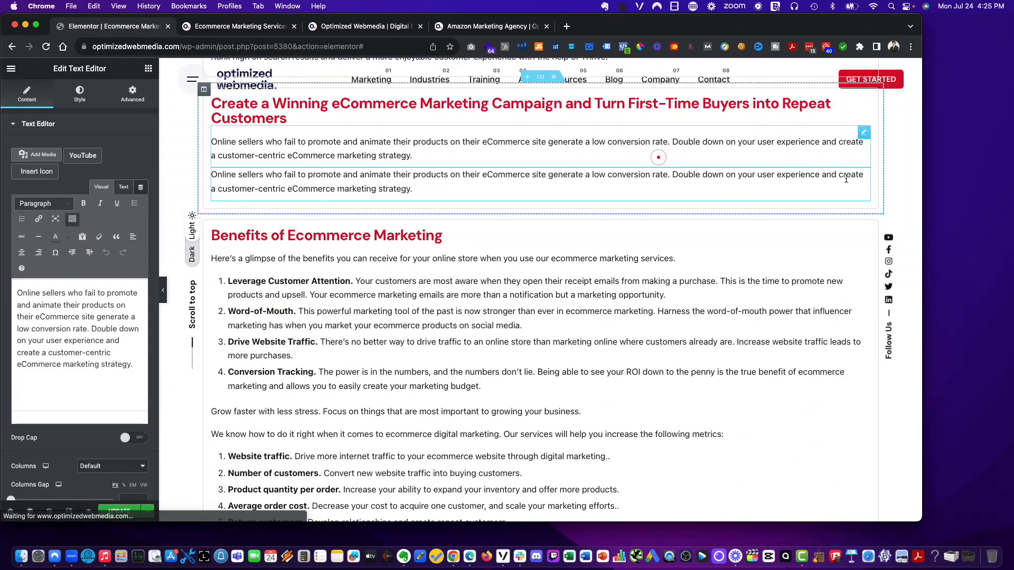
- Move the duplicated widget beneath the 'Why eCommerce Marketing is Essential for Your Business' heading
{"action": "mouse_move", "coordinate": [864, 174]}
{"action": "left_mouse_down"}
{"action": "mouse_move", "coordinate": [835, 443]}
{"action": "mouse_move", "coordinate": [702, 460]}
{"action": "mouse_move", "coordinate": [689, 318]}
{"action": "left_mouse_up"}
{"action": "scroll", "coordinate": [701, 458], "scroll_direction": "down", "scroll_amount": 6}
{"action": "scroll", "coordinate": [701, 458], "scroll_direction": "down", "scroll_amount": 8}
{"action": "scroll", "coordinate": [703, 460], "scroll_direction": "down", "scroll_amount": 8}
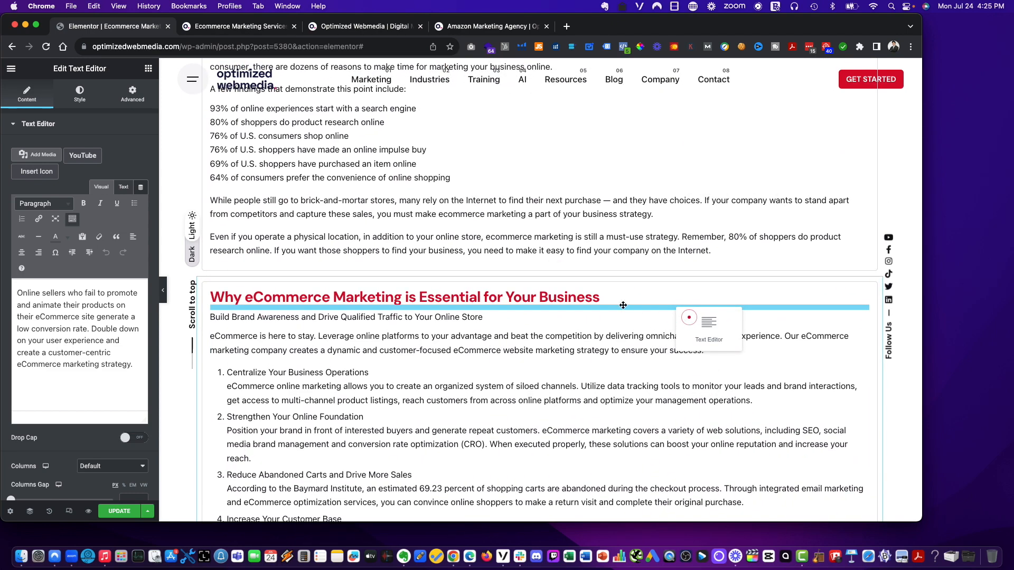
{"action": "left_click_drag", "start_coordinate": [623, 305], "coordinate": [623, 305]}
- Review the content of the 'Why invest' text widget in the editor
{"action": "scroll", "coordinate": [412, 235], "scroll_direction": "up", "scroll_amount": 3}
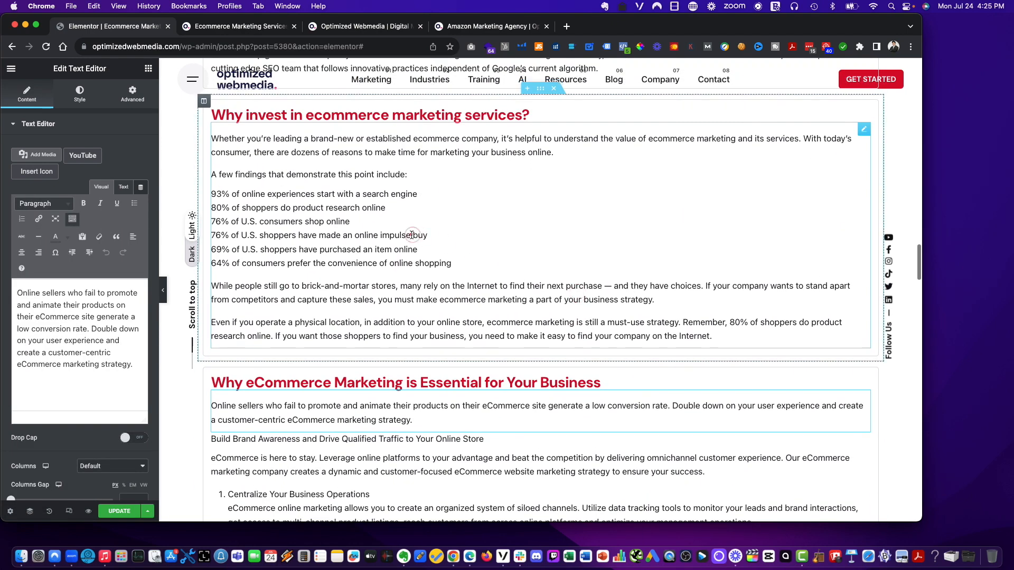
{"action": "left_click", "coordinate": [412, 235]}
{"action": "scroll", "coordinate": [82, 352], "scroll_direction": "down", "scroll_amount": 3}
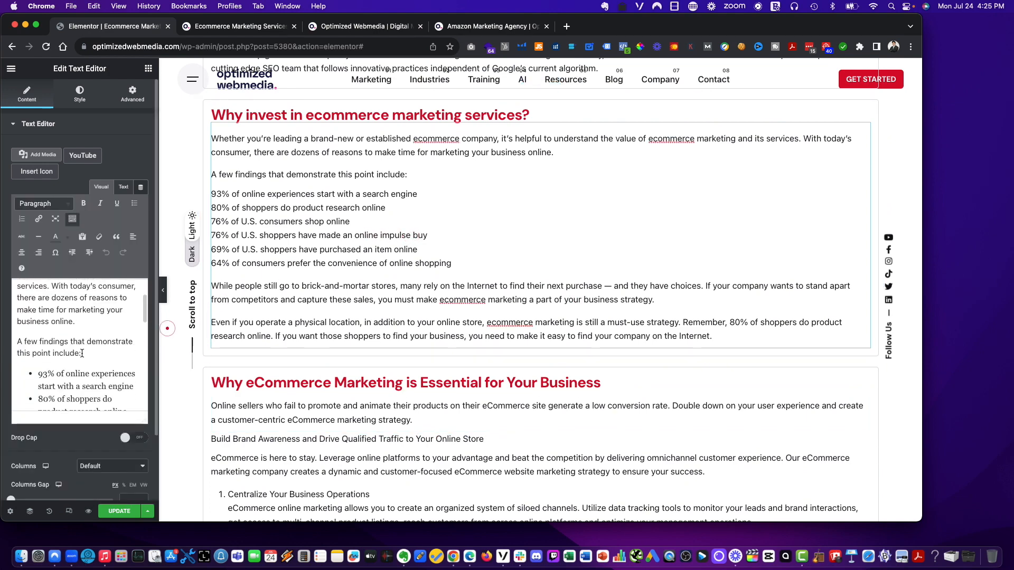
{"action": "scroll", "coordinate": [82, 352], "scroll_direction": "down", "scroll_amount": 5}
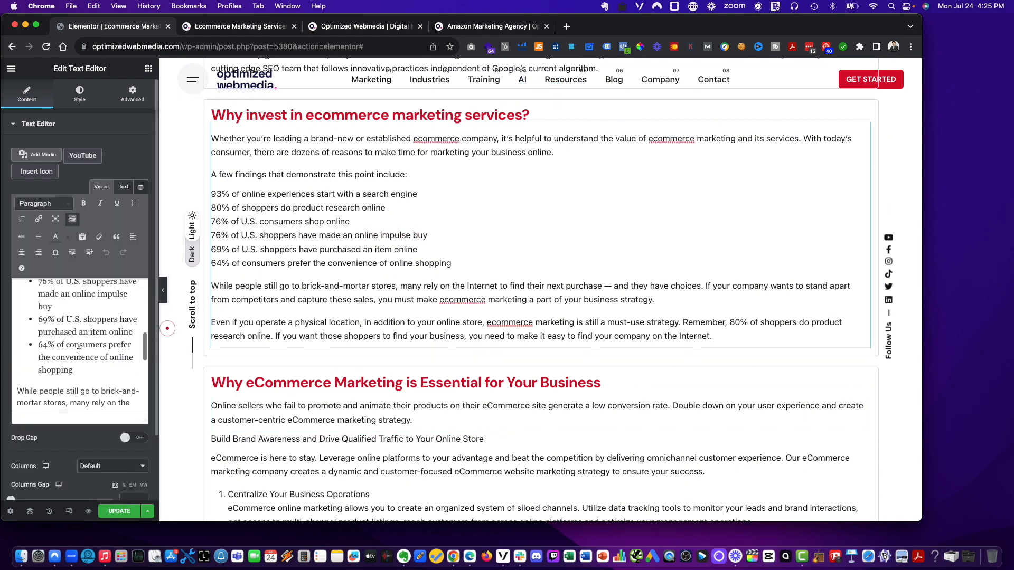
{"action": "scroll", "coordinate": [79, 352], "scroll_direction": "down", "scroll_amount": 4}
{"action": "scroll", "coordinate": [265, 343], "scroll_direction": "down", "scroll_amount": 3}
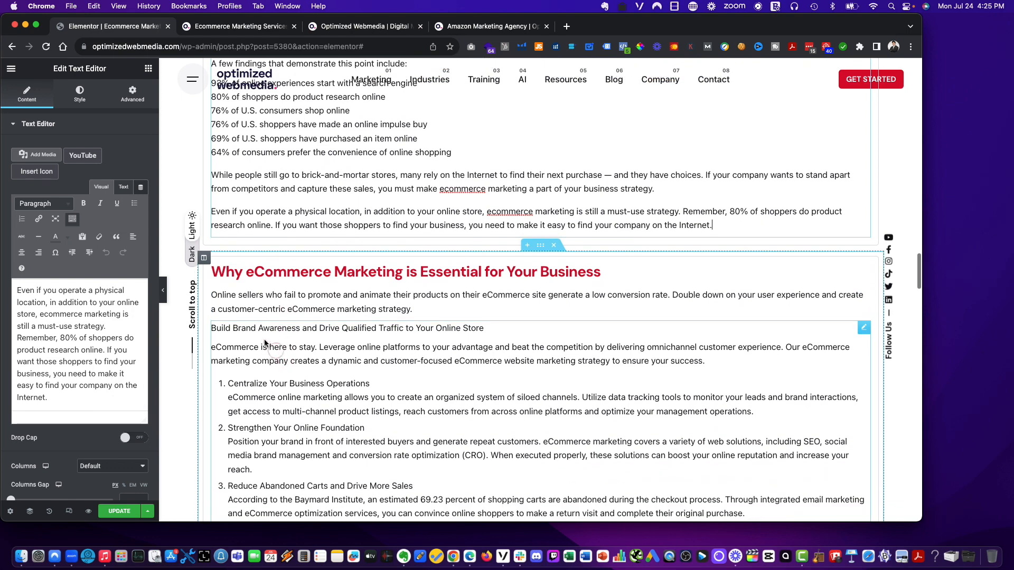
- Try pasting over the 'Online sellers…' widget text under the 'Why eCommerce Marketing…' heading, then undo the paste
{"action": "left_click", "coordinate": [265, 329]}
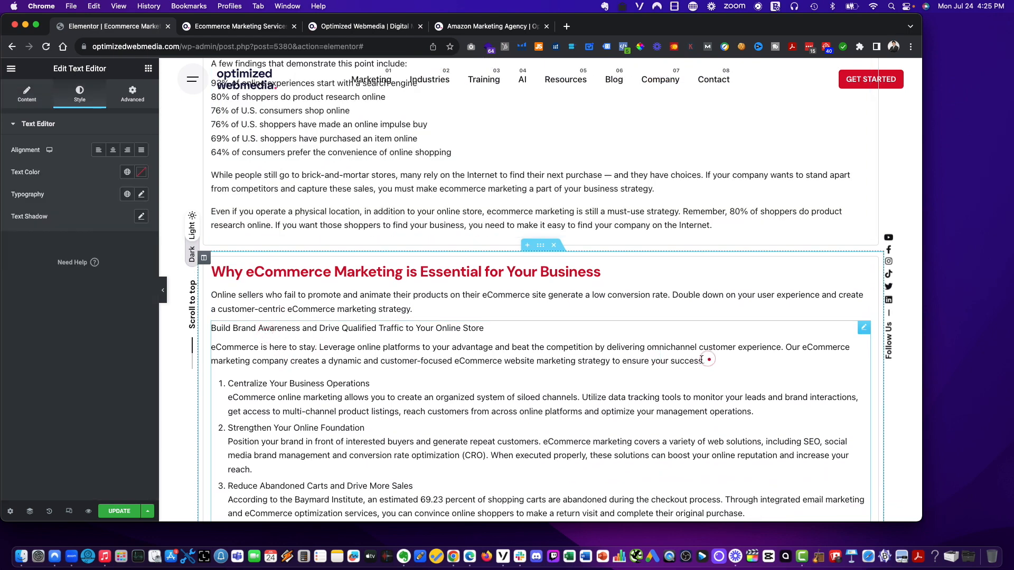
{"action": "left_click", "coordinate": [221, 327]}
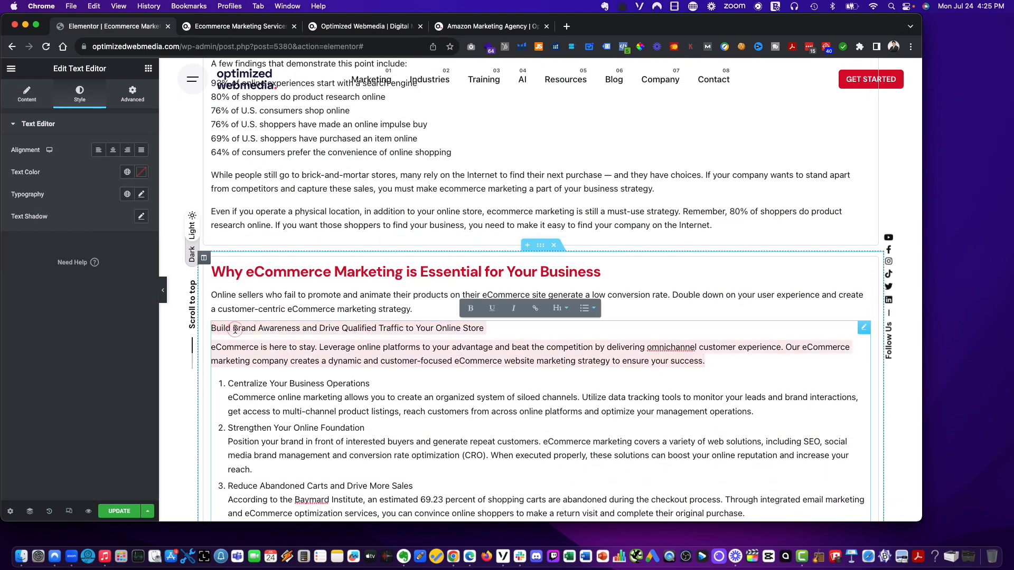
{"action": "left_click", "coordinate": [247, 302]}
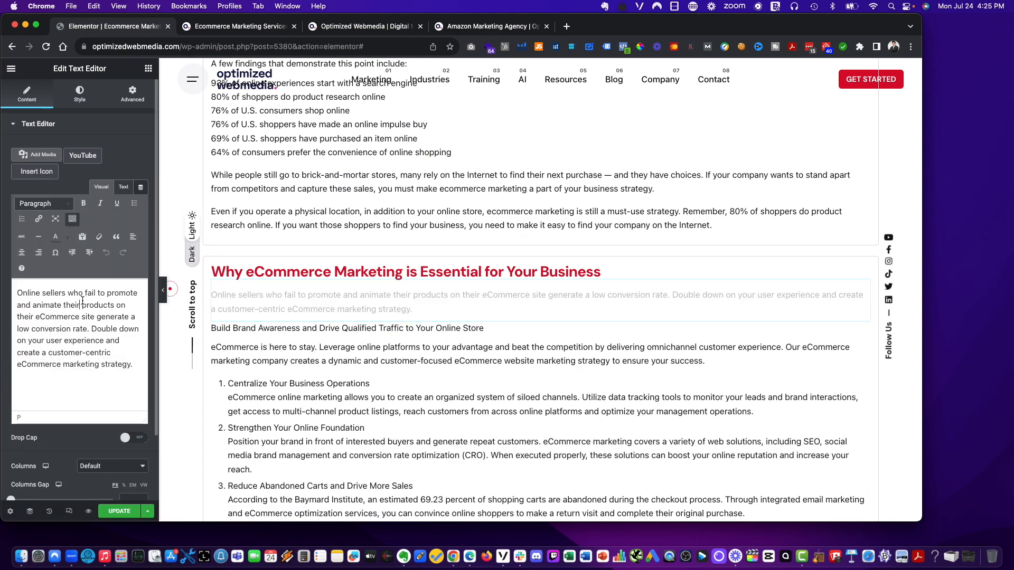
{"action": "key", "text": "super+a"}
{"action": "type", "text": "Build Brand Awareness and Drive Qualified Traffic to Your Online Store eCommerce is here to stay. Leverage online platforms to your advantage and beat the competition by delivering omnichannel customer experience. Our eCommerce marketing company creates a dynamic and customer-focused eCommerce website marketing strategy to ensure your success."}
{"action": "key", "text": "super+z"}
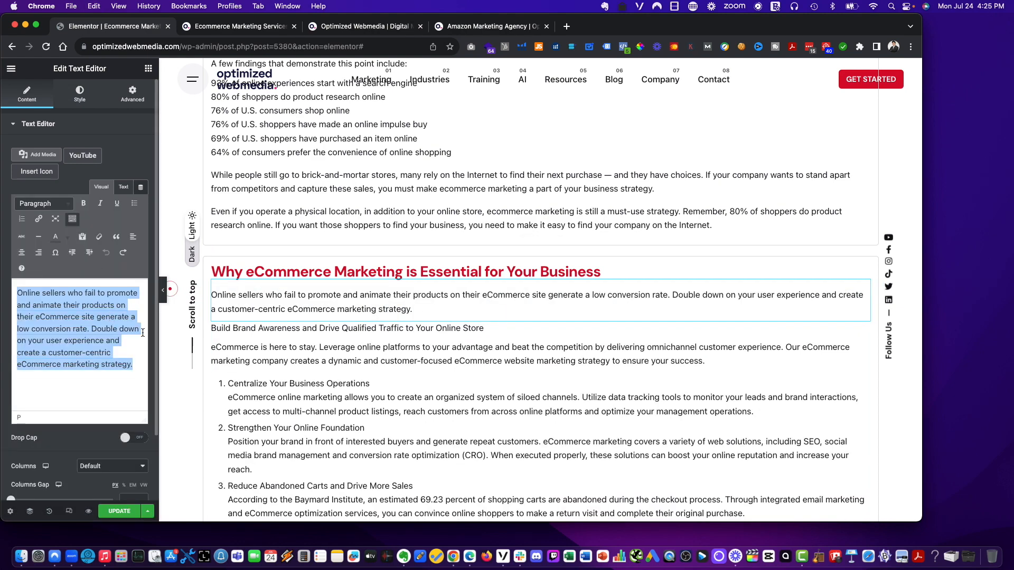
- Copy the 'eCommerce is here to stay…' paragraph from the following widget and paste it over the 'Online sellers…' widget's text
{"action": "left_click", "coordinate": [255, 364]}
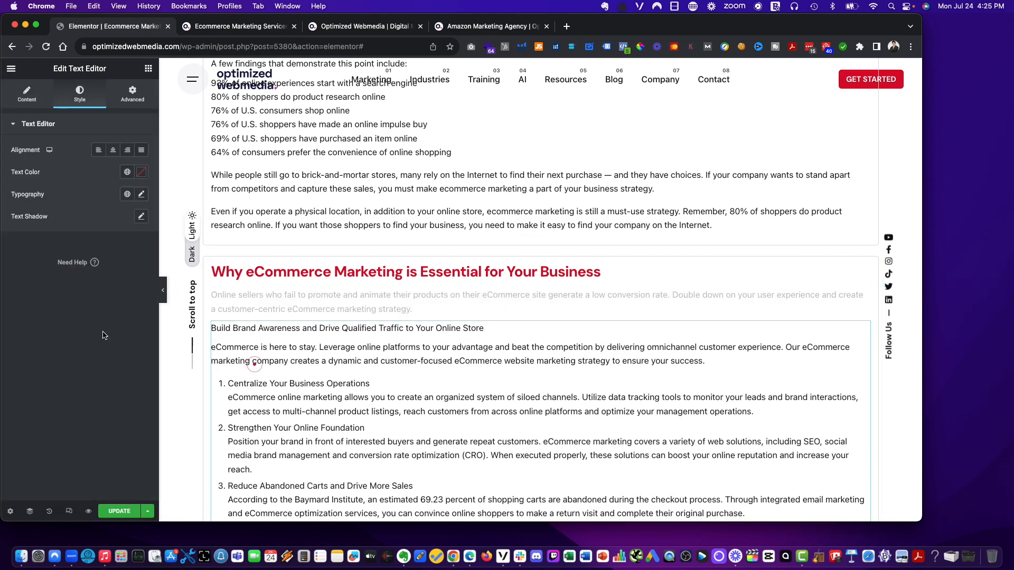
{"action": "left_click", "coordinate": [26, 94]}
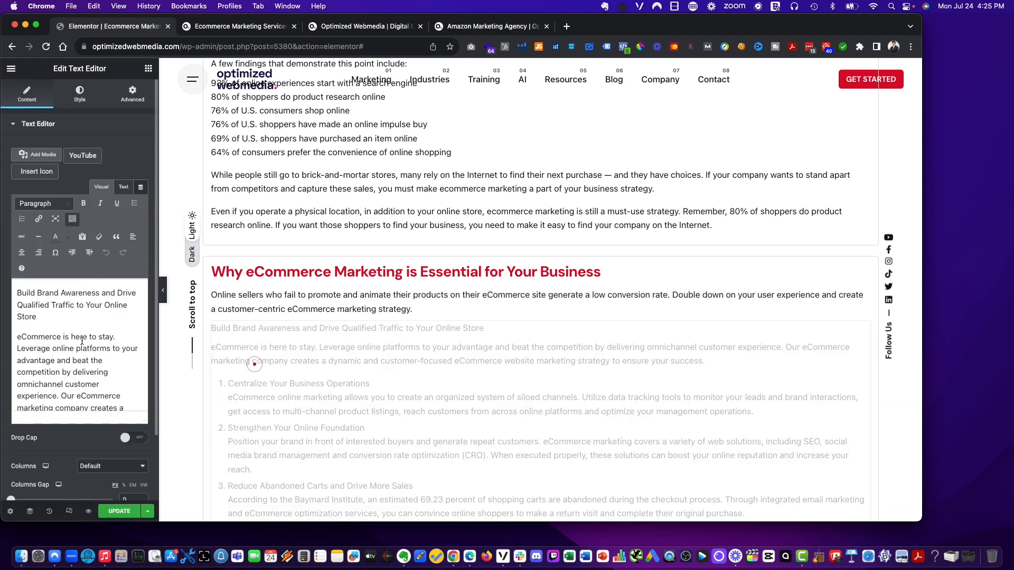
{"action": "scroll", "coordinate": [120, 390], "scroll_direction": "down", "scroll_amount": 5}
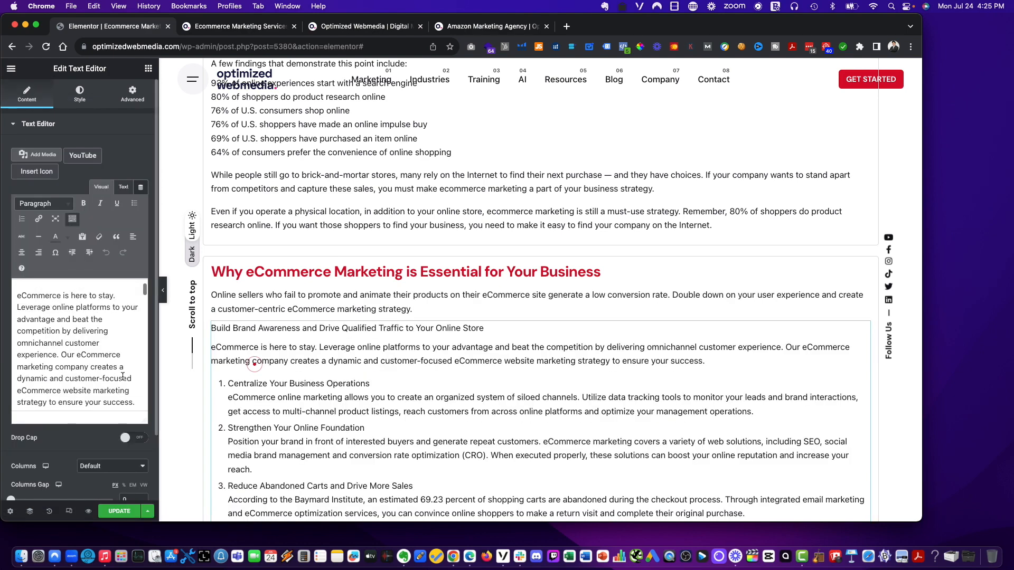
{"action": "left_click_drag", "start_coordinate": [136, 356], "coordinate": [70, 280]}
{"action": "key", "text": "super+c"}
{"action": "left_click", "coordinate": [251, 306]}
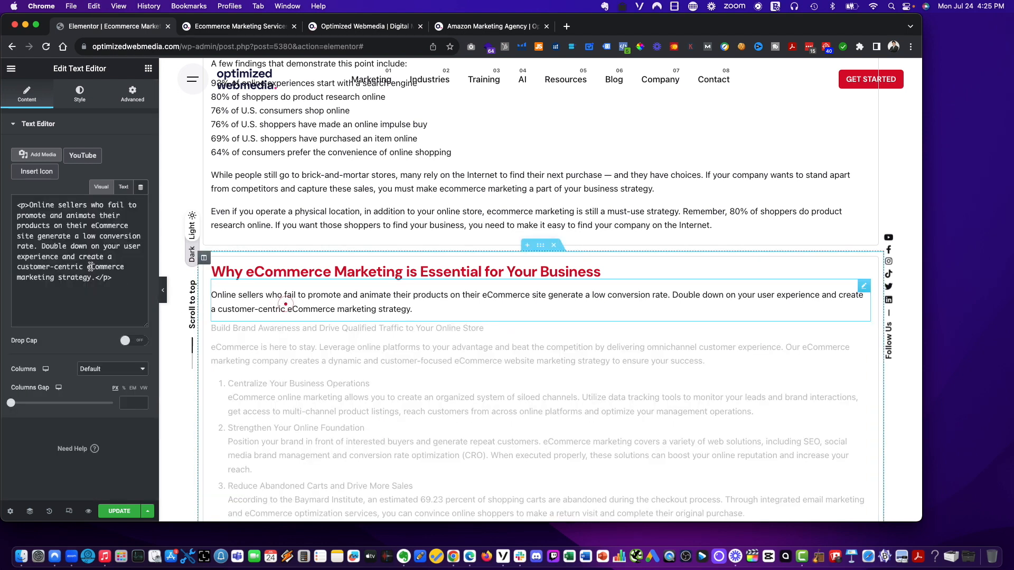
{"action": "key", "text": "super+a"}
{"action": "key", "text": "super+v"}
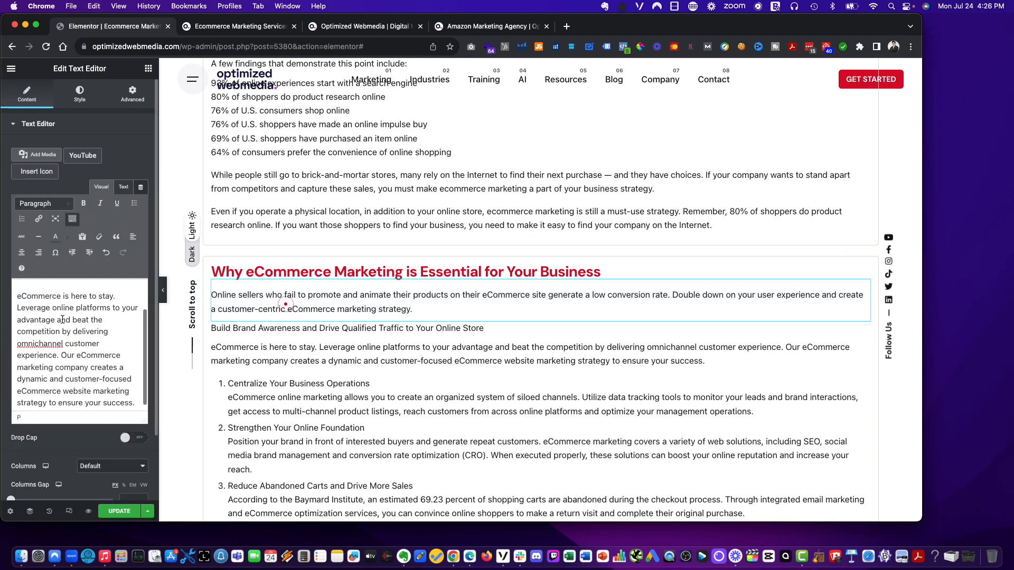
- Remove the numbered list from the lower duplicated 'Build Brand Awareness…' text widget
{"action": "scroll", "coordinate": [285, 304], "scroll_direction": "down", "scroll_amount": 3}
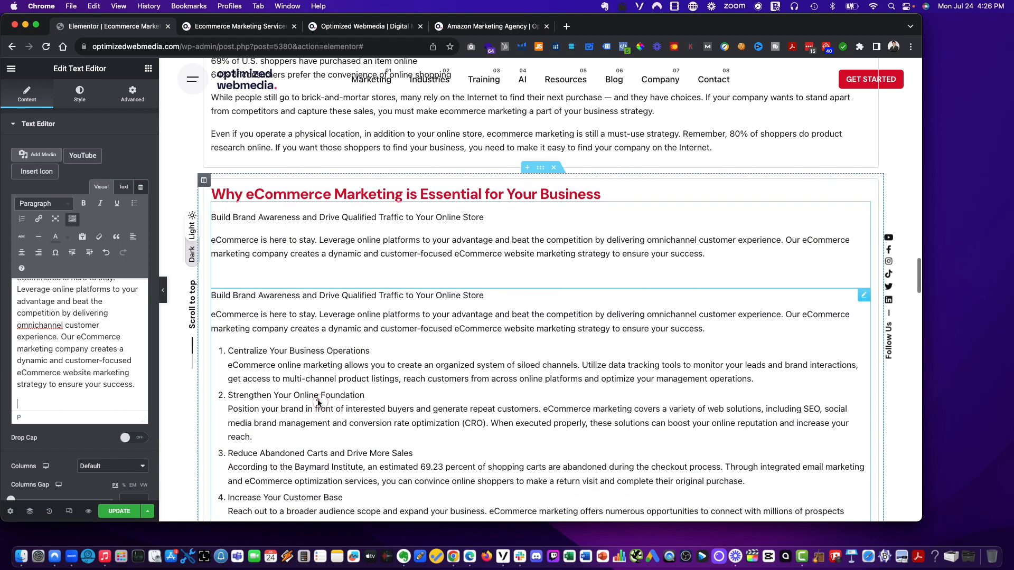
{"action": "left_click", "coordinate": [317, 399]}
{"action": "scroll", "coordinate": [91, 338], "scroll_direction": "down", "scroll_amount": 5}
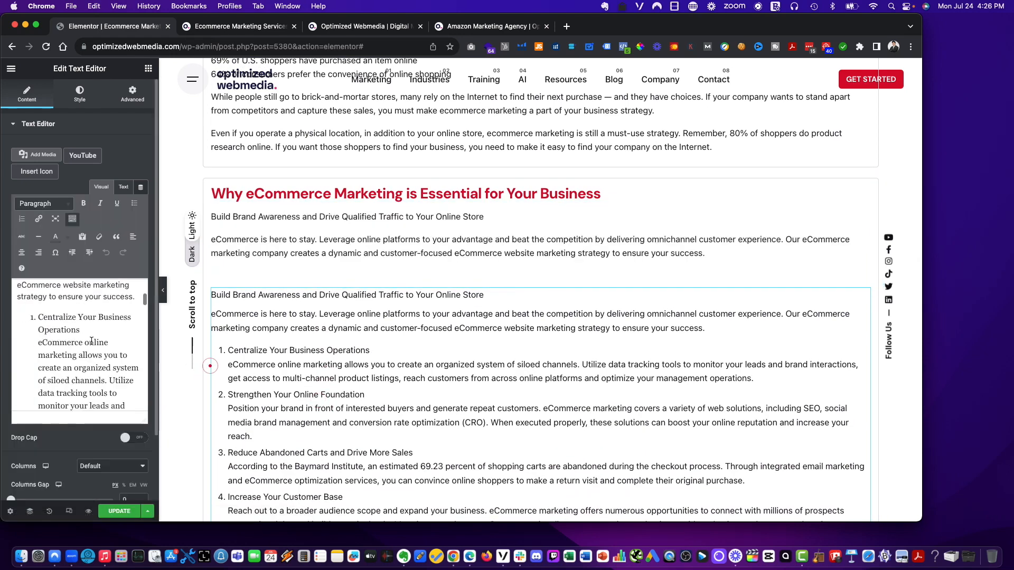
{"action": "left_click_drag", "start_coordinate": [39, 305], "coordinate": [121, 496]}
{"action": "key", "text": "cmd+c"}
{"action": "key", "text": "BackSpace"}
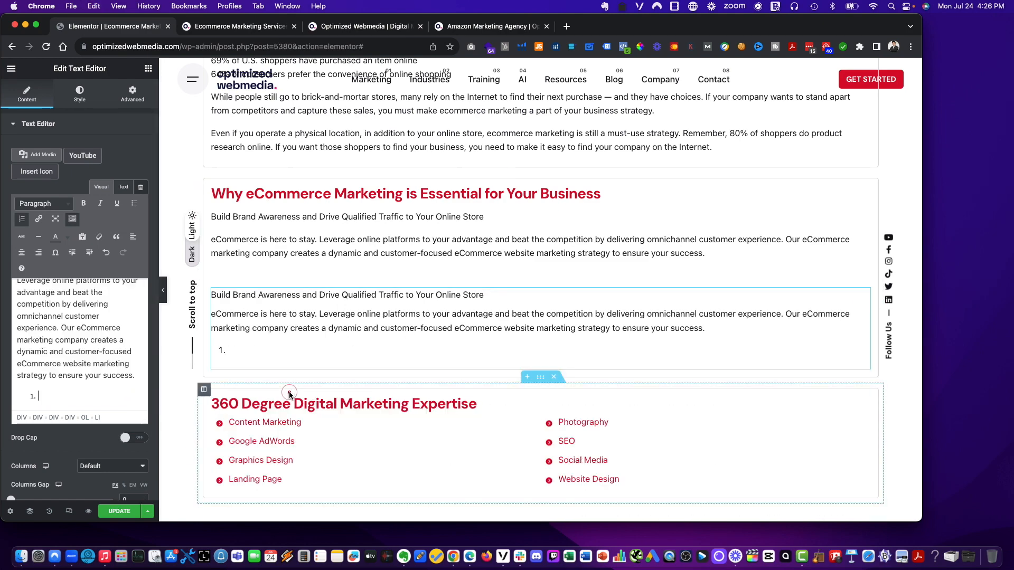
- Paste the numbered list at the end of the upper text widget under the 'Why eCommerce Marketing is Essential…' heading
{"action": "left_click", "coordinate": [294, 254]}
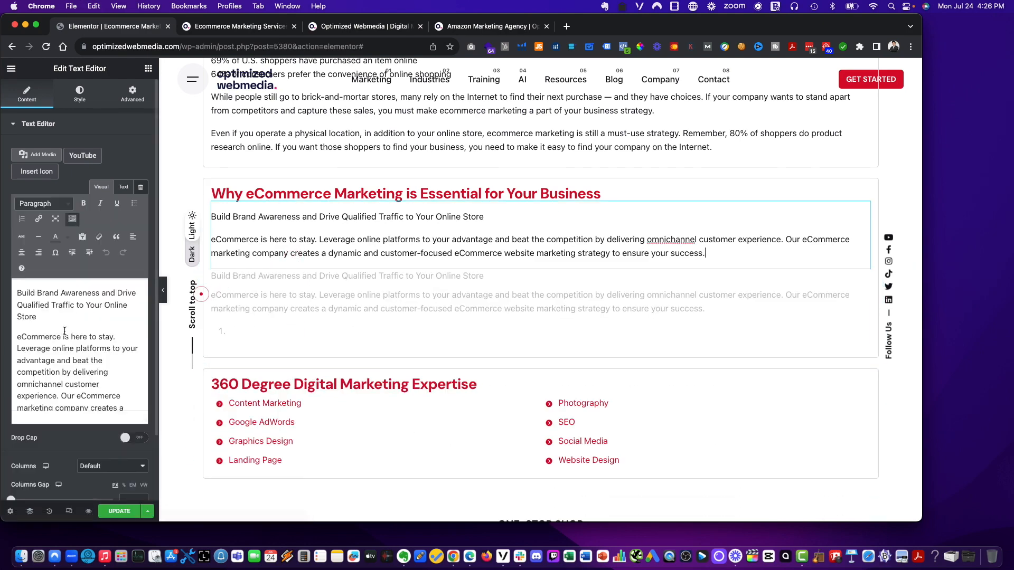
{"action": "scroll", "coordinate": [66, 336], "scroll_direction": "down", "scroll_amount": 2}
{"action": "scroll", "coordinate": [95, 405], "scroll_direction": "up", "scroll_amount": 2}
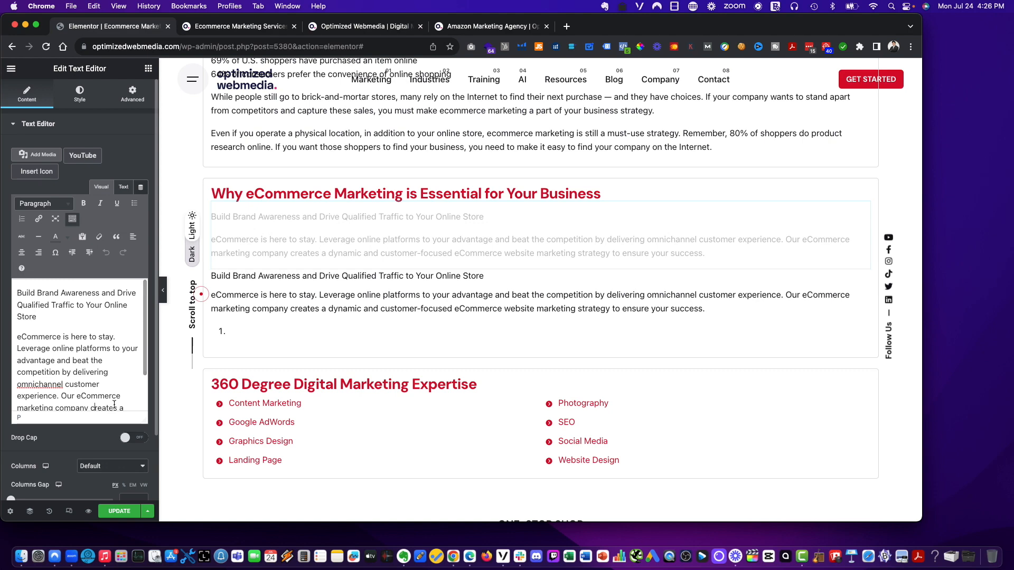
{"action": "scroll", "coordinate": [114, 404], "scroll_direction": "down", "scroll_amount": 2}
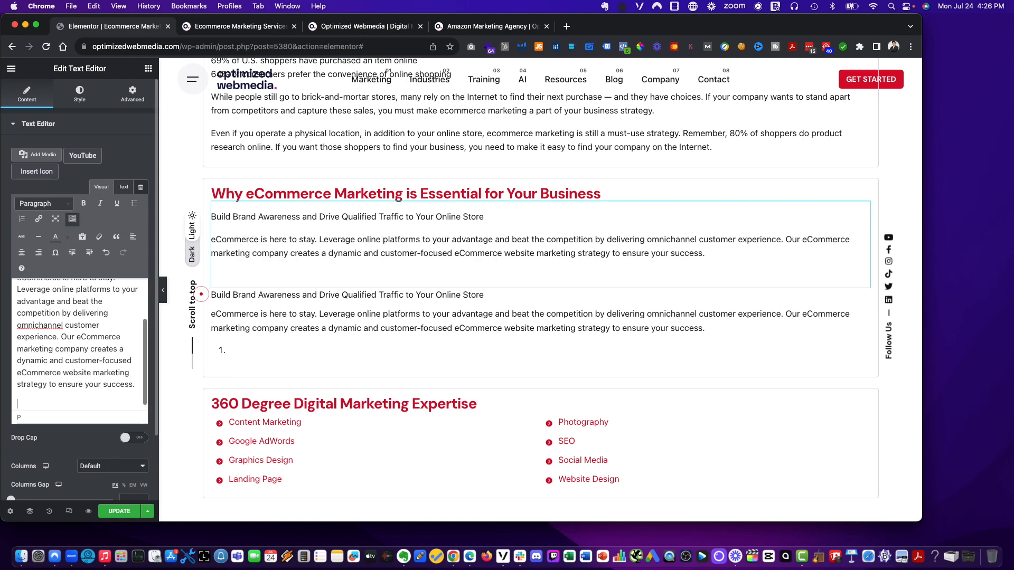
{"action": "key", "text": "cmd+v"}
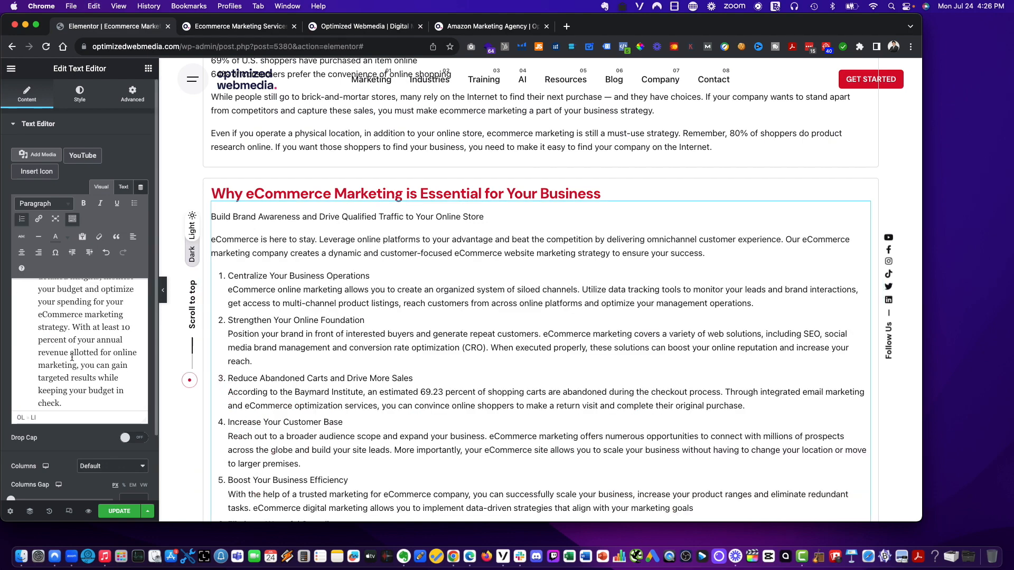
- Delete the leftover lower text widget containing the empty list
{"action": "scroll", "coordinate": [72, 358], "scroll_direction": "up", "scroll_amount": 6}
{"action": "scroll", "coordinate": [321, 377], "scroll_direction": "down", "scroll_amount": 2}
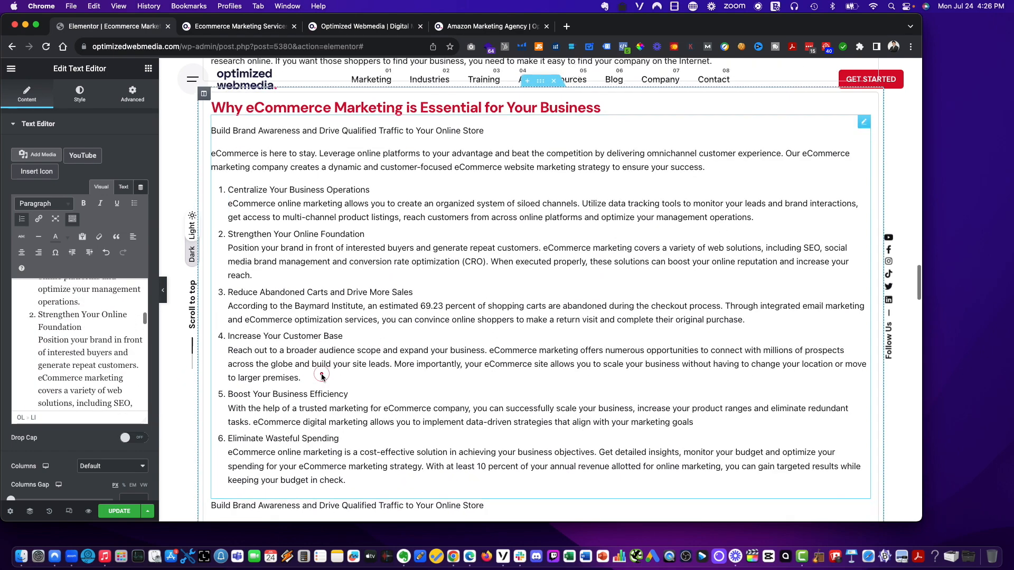
{"action": "scroll", "coordinate": [321, 376], "scroll_direction": "down", "scroll_amount": 6}
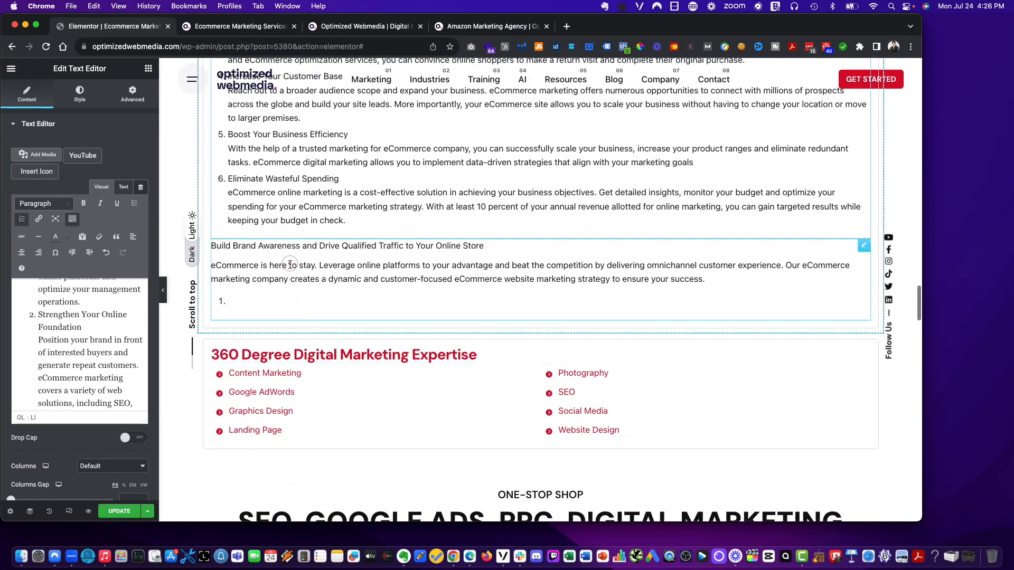
{"action": "right_click", "coordinate": [290, 265]}
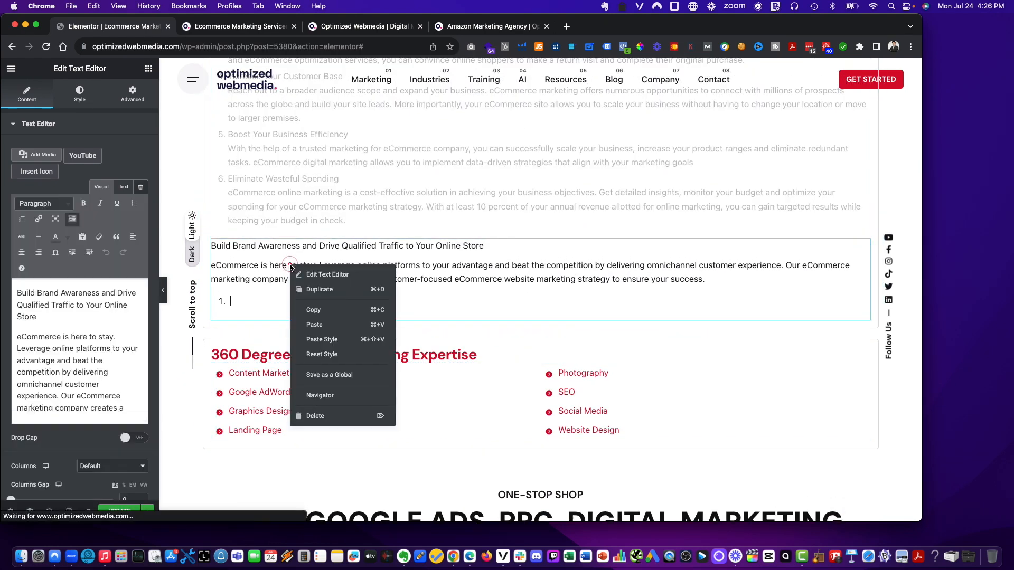
{"action": "left_click", "coordinate": [322, 417]}
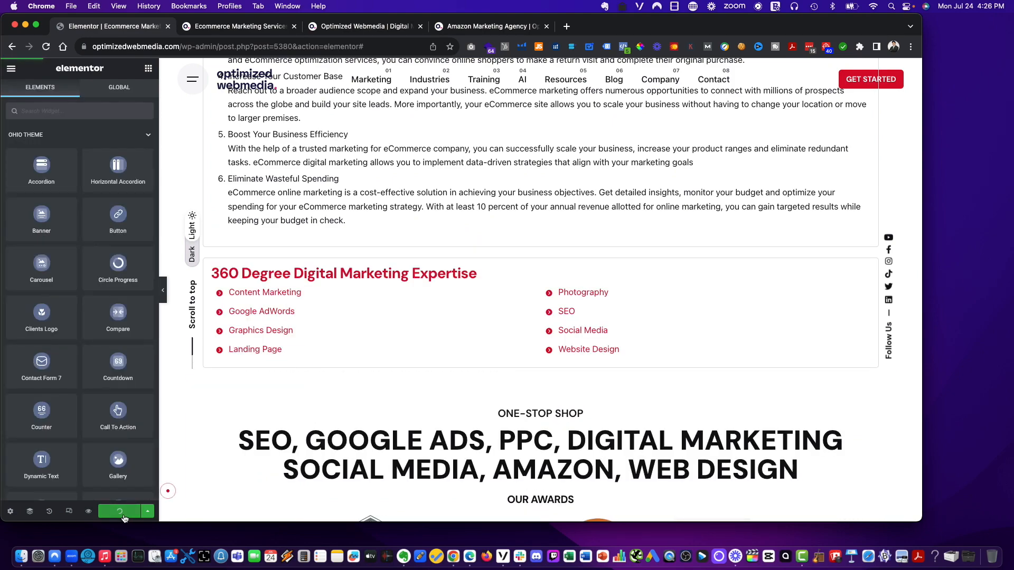
- Review the reworked sections on the live Ecommerce Marketing Services page
{"action": "left_click", "coordinate": [248, 27]}
{"action": "scroll", "coordinate": [484, 195], "scroll_direction": "up", "scroll_amount": 15}
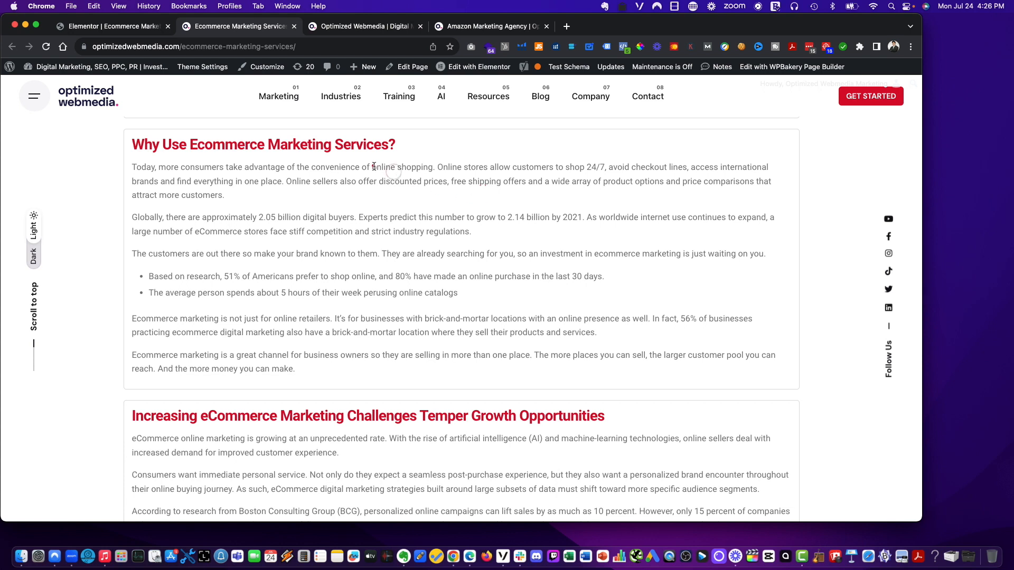
{"action": "left_click", "coordinate": [66, 29]}
{"action": "scroll", "coordinate": [203, 111], "scroll_direction": "up", "scroll_amount": 10}
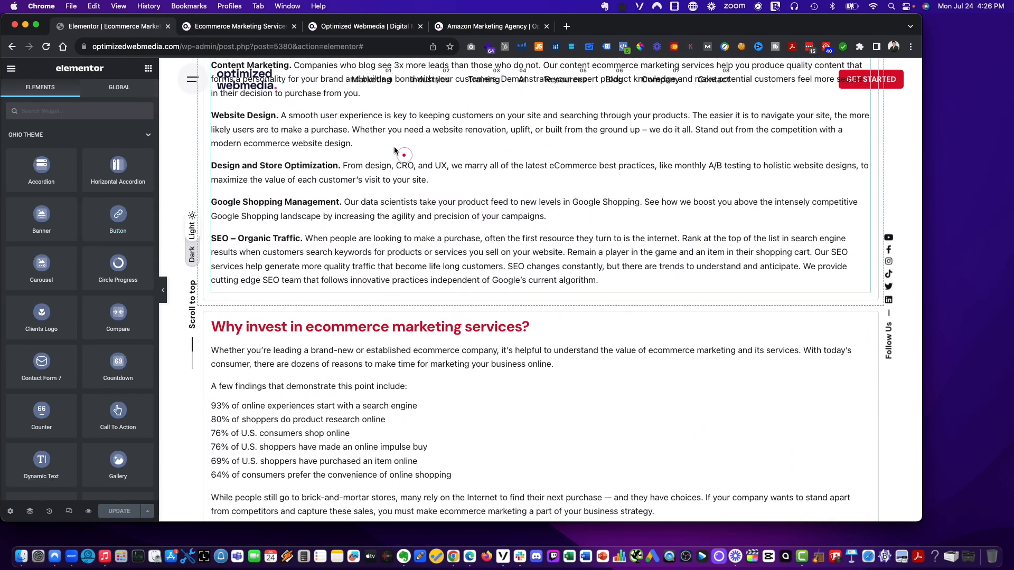
{"action": "left_click", "coordinate": [248, 26]}
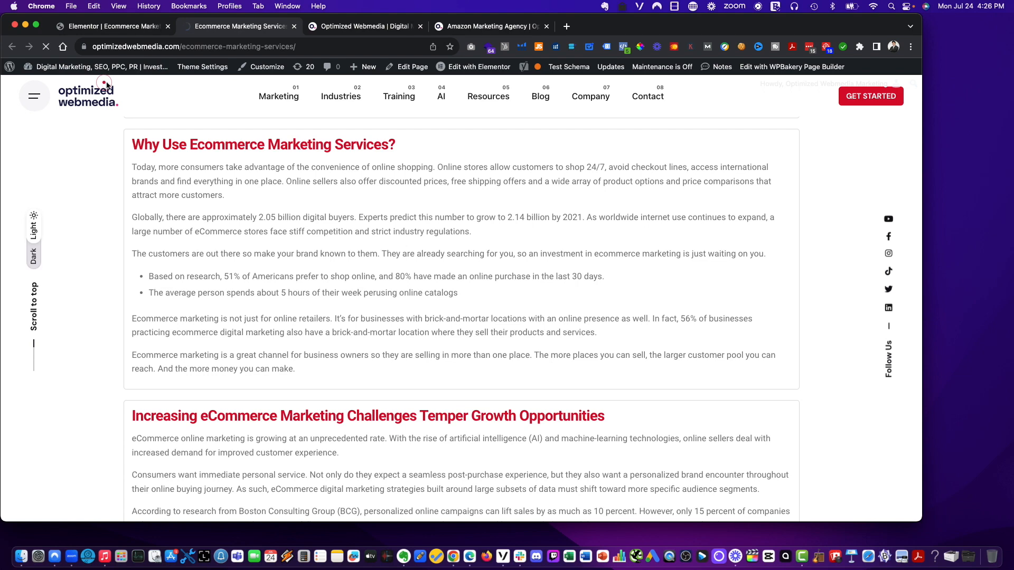
{"action": "left_click", "coordinate": [93, 26]}
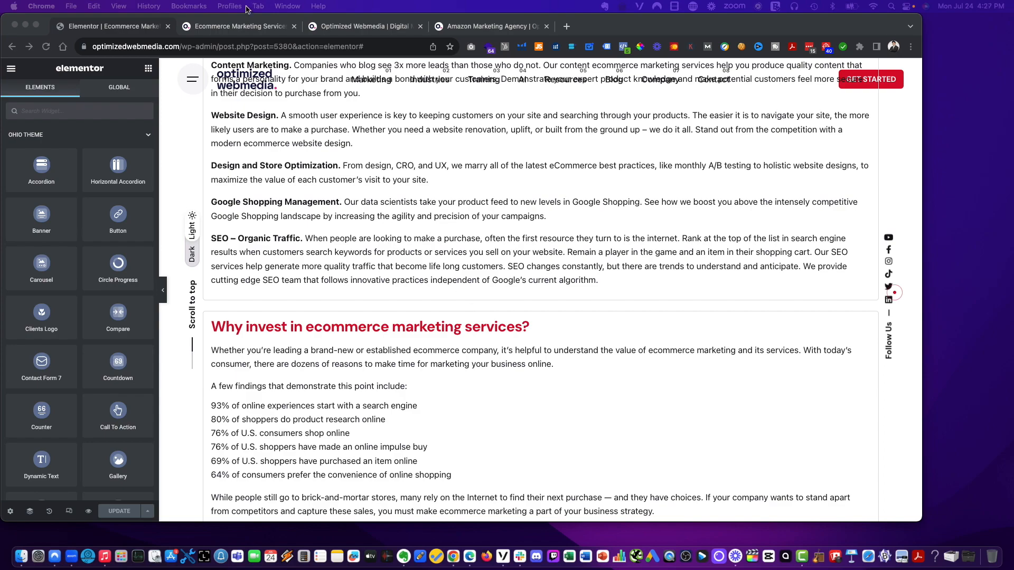
{"action": "left_click", "coordinate": [237, 26]}
{"action": "scroll", "coordinate": [549, 303], "scroll_direction": "up", "scroll_amount": 10}
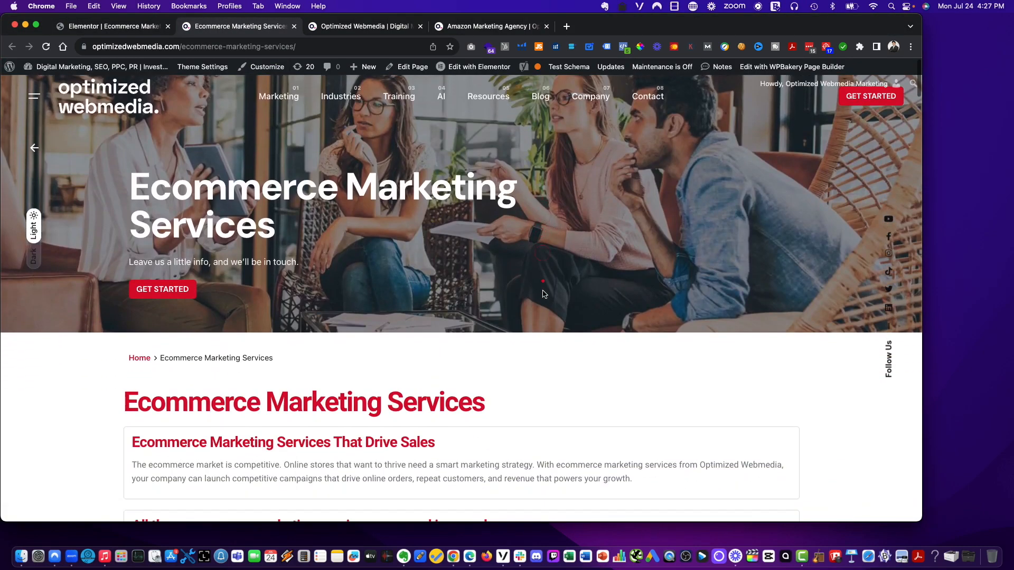
{"action": "scroll", "coordinate": [543, 294], "scroll_direction": "down", "scroll_amount": 20}
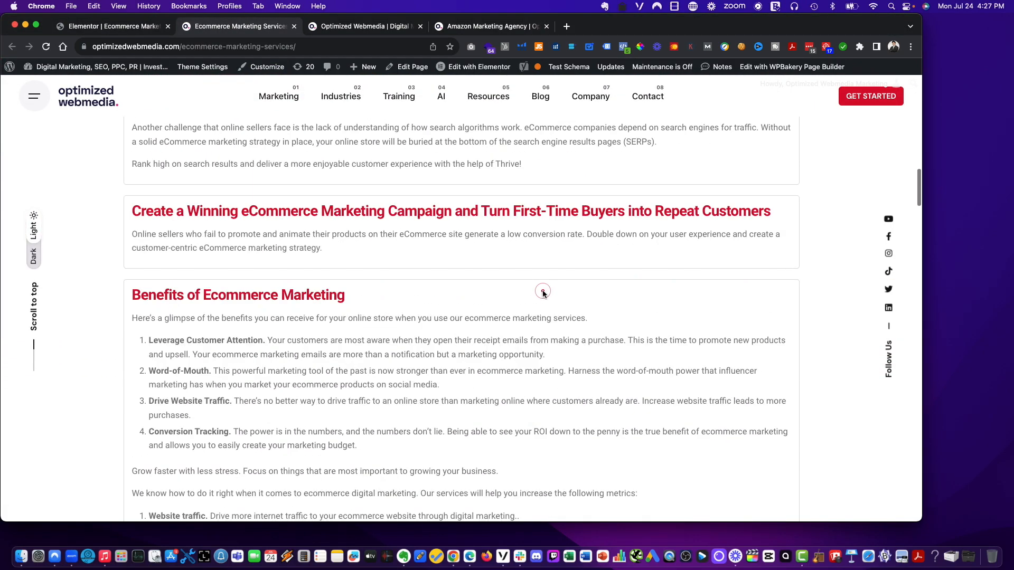
{"action": "scroll", "coordinate": [543, 294], "scroll_direction": "down", "scroll_amount": 15}
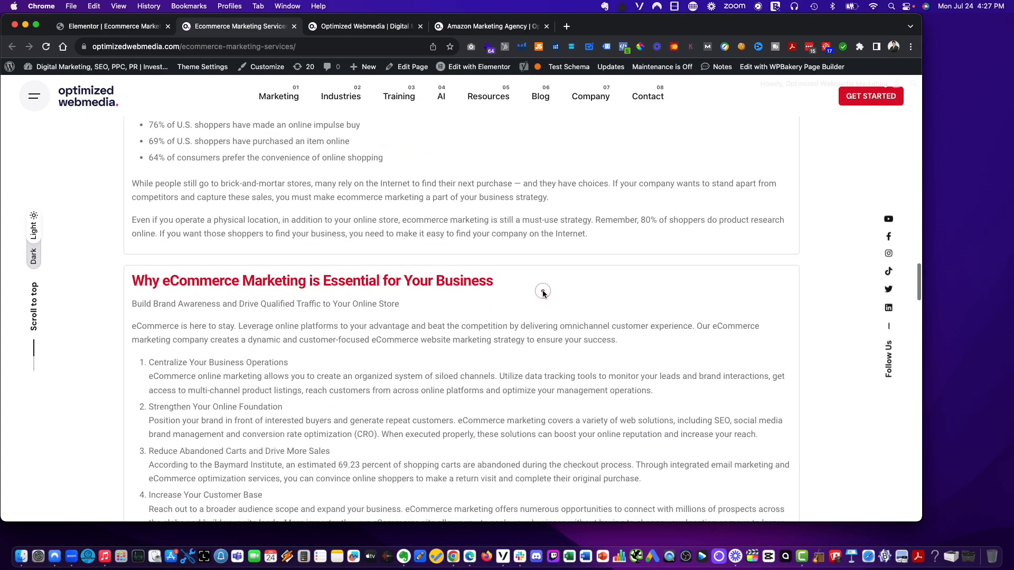
{"action": "scroll", "coordinate": [543, 294], "scroll_direction": "down", "scroll_amount": 6}
{"action": "scroll", "coordinate": [190, 251], "scroll_direction": "up", "scroll_amount": 20}
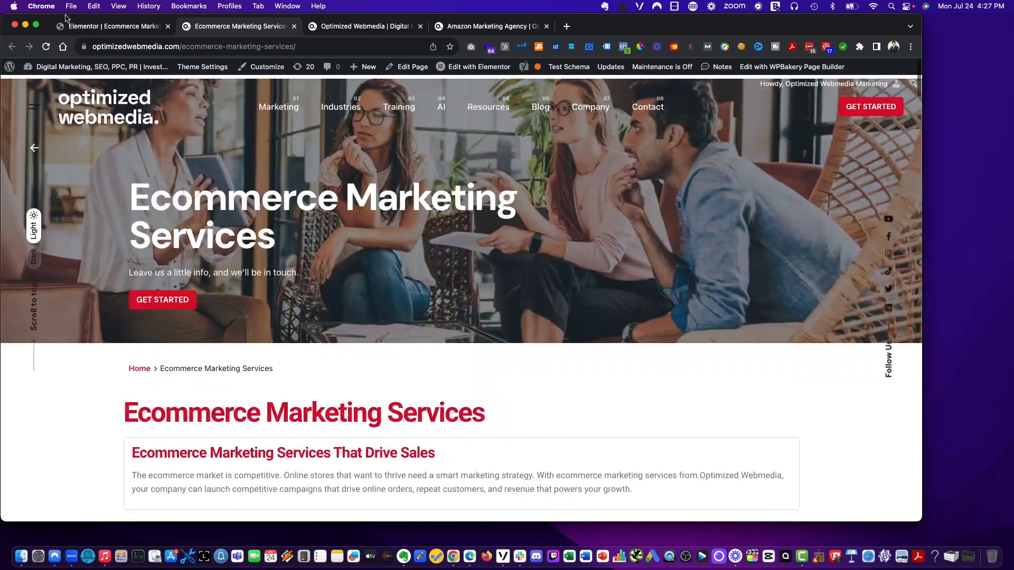
- Close the Optimized Webmedia tab and move the Amazon Marketing Agency tab into its own window
{"action": "left_click", "coordinate": [66, 25]}
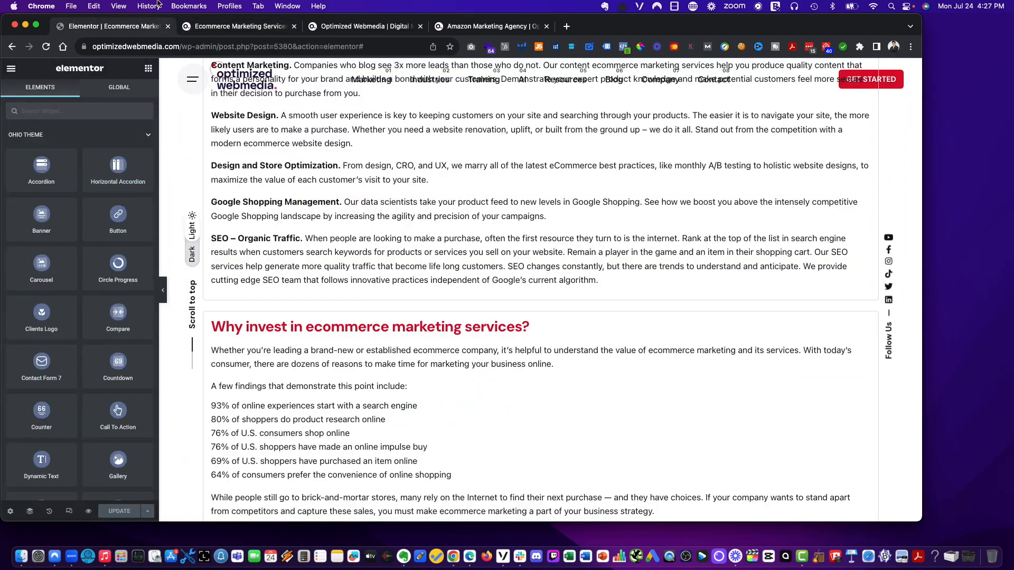
{"action": "scroll", "coordinate": [375, 151], "scroll_direction": "up", "scroll_amount": 20}
{"action": "scroll", "coordinate": [375, 151], "scroll_direction": "down", "scroll_amount": 7}
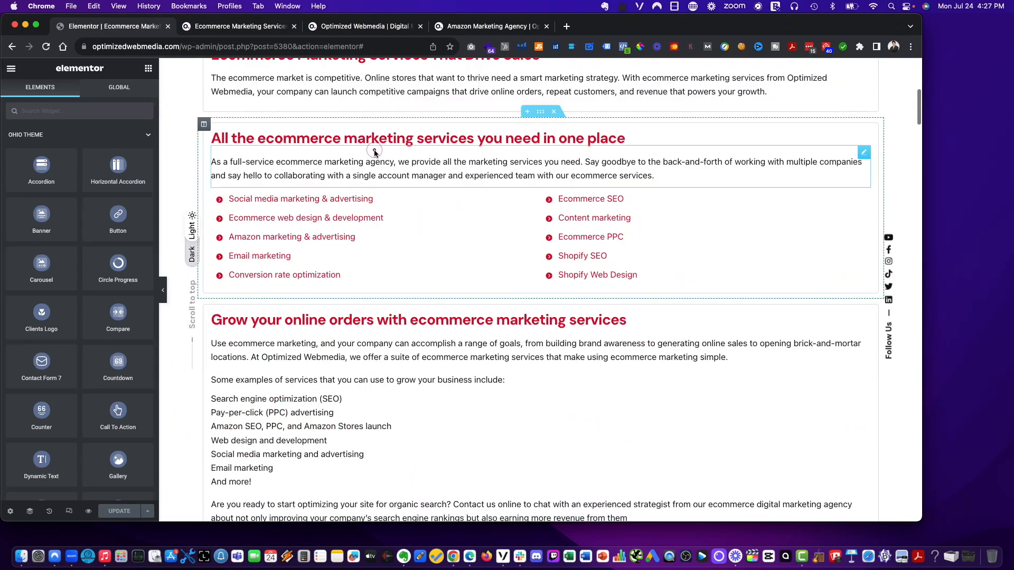
{"action": "left_click", "coordinate": [342, 30]}
{"action": "left_click", "coordinate": [421, 27]}
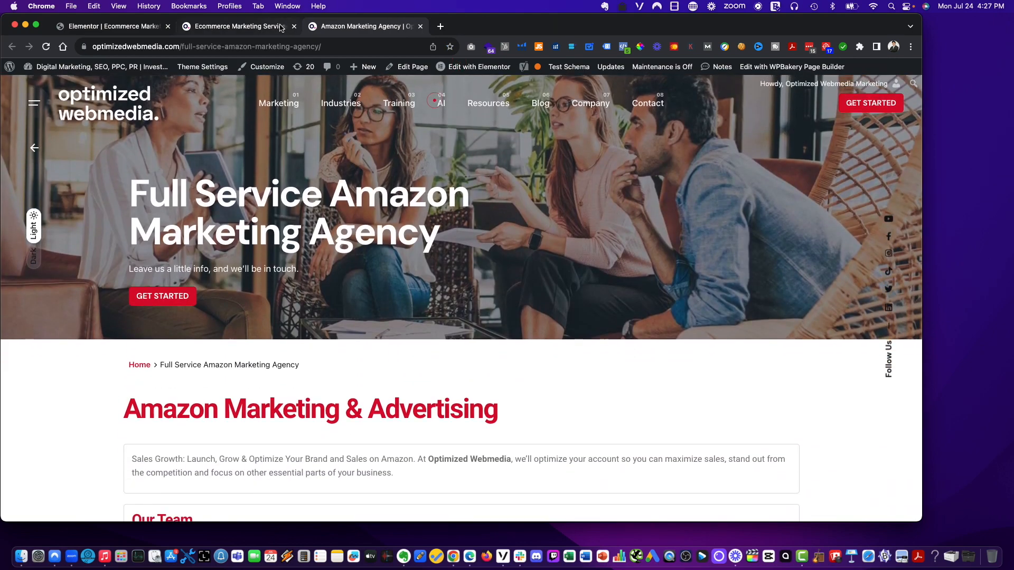
{"action": "left_click", "coordinate": [280, 26]}
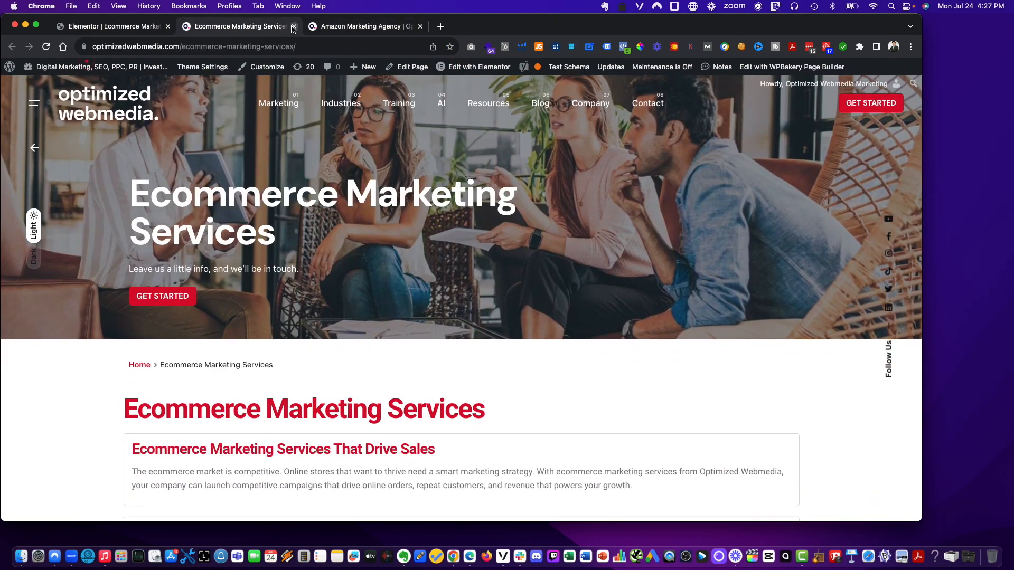
{"action": "left_click_drag", "start_coordinate": [327, 30], "coordinate": [542, 18]}
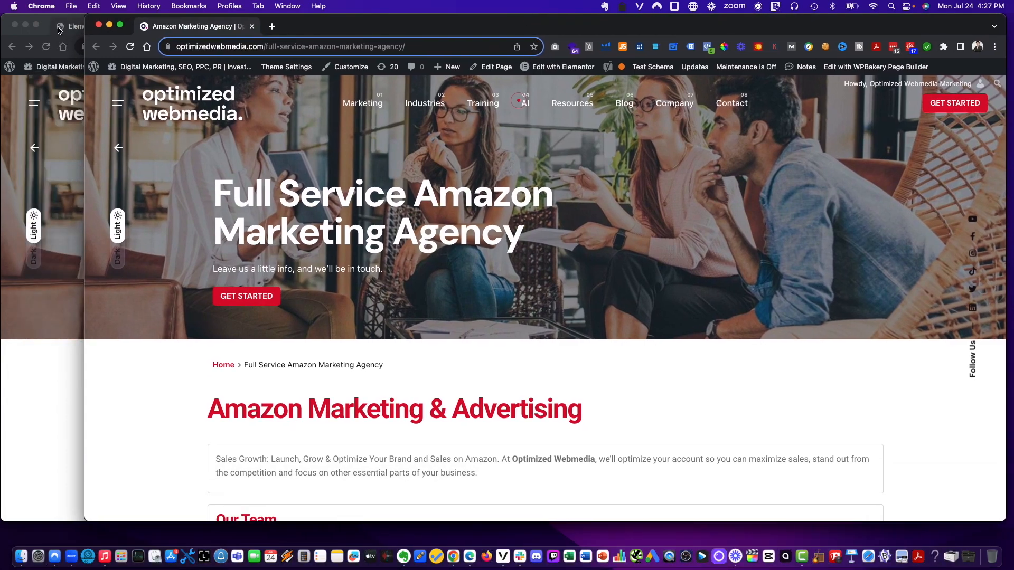
- Open the Social Media page from the site's Marketing menu in a new tab
{"action": "left_click", "coordinate": [67, 28]}
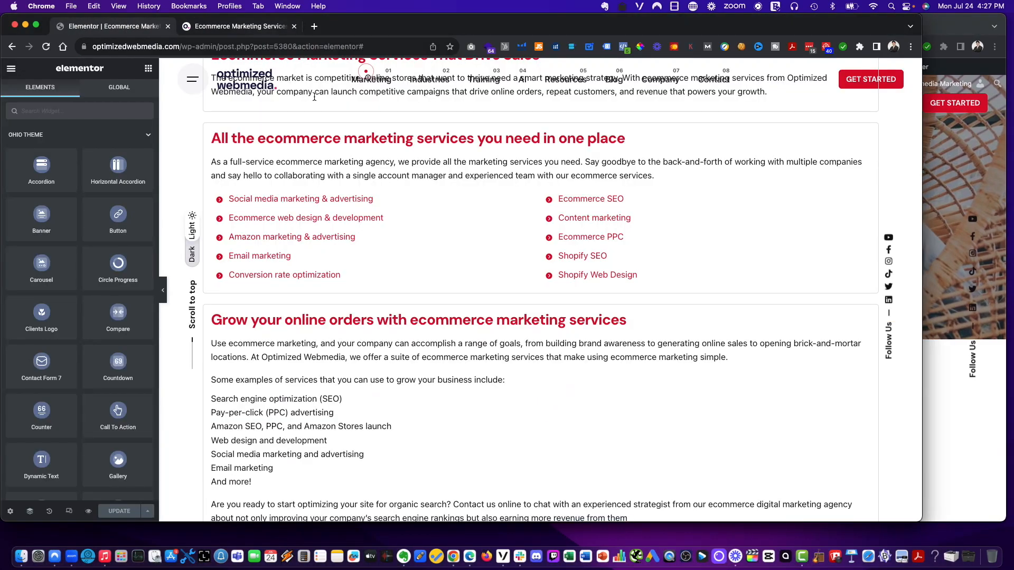
{"action": "left_click", "coordinate": [959, 28]}
{"action": "mouse_move", "coordinate": [363, 103]}
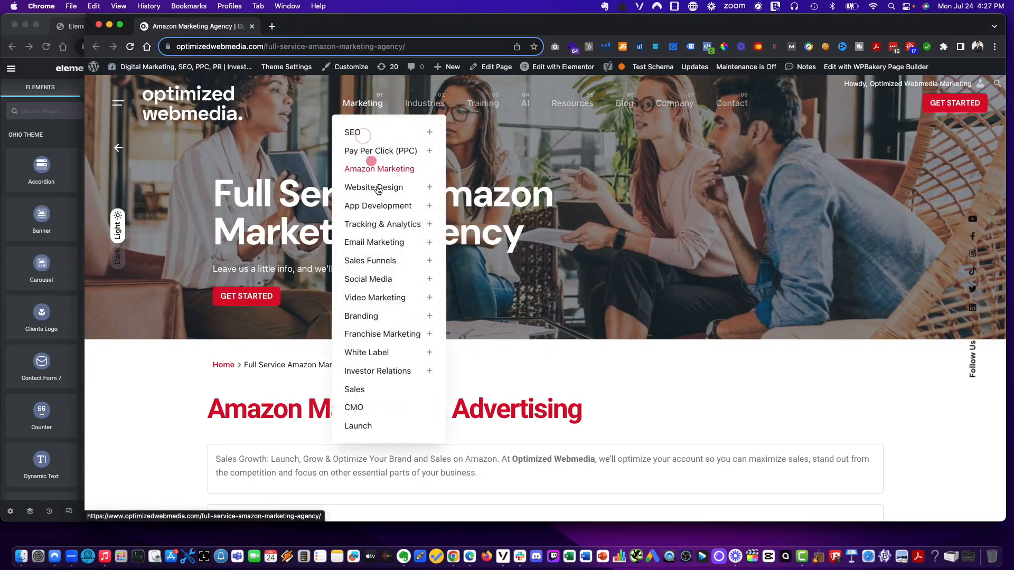
{"action": "right_click", "coordinate": [384, 276]}
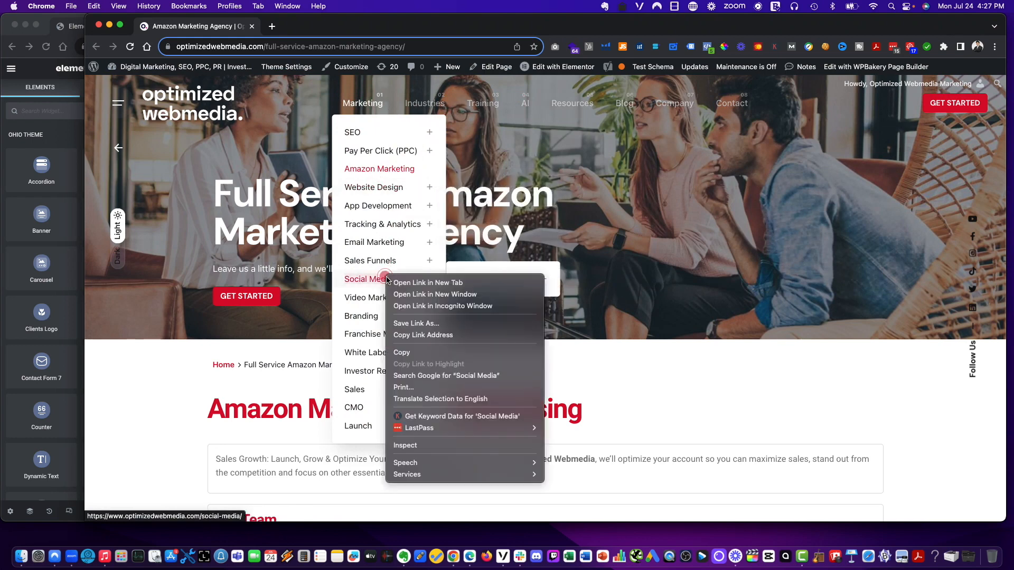
{"action": "left_click", "coordinate": [425, 287]}
- Switch to the Social Media tab and reposition its window beside the editor
{"action": "mouse_move", "coordinate": [494, 283]}
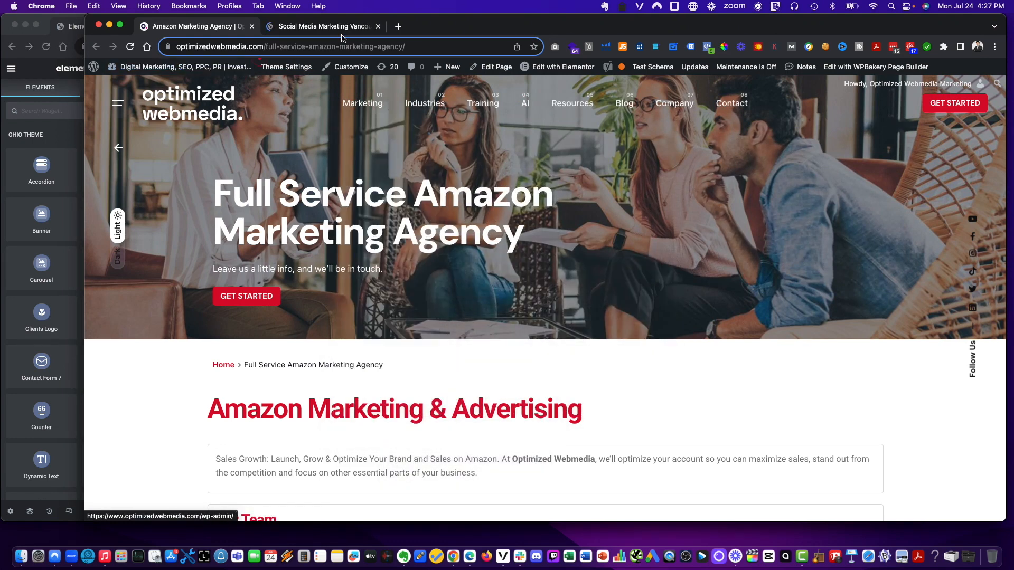
{"action": "left_click", "coordinate": [293, 28]}
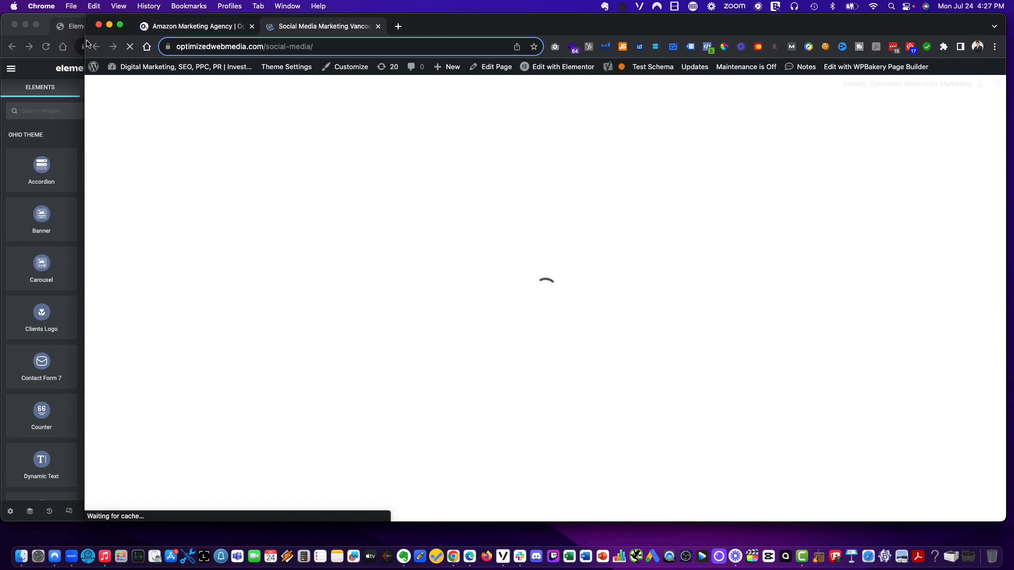
{"action": "left_click_drag", "start_coordinate": [86, 38], "coordinate": [242, 38]}
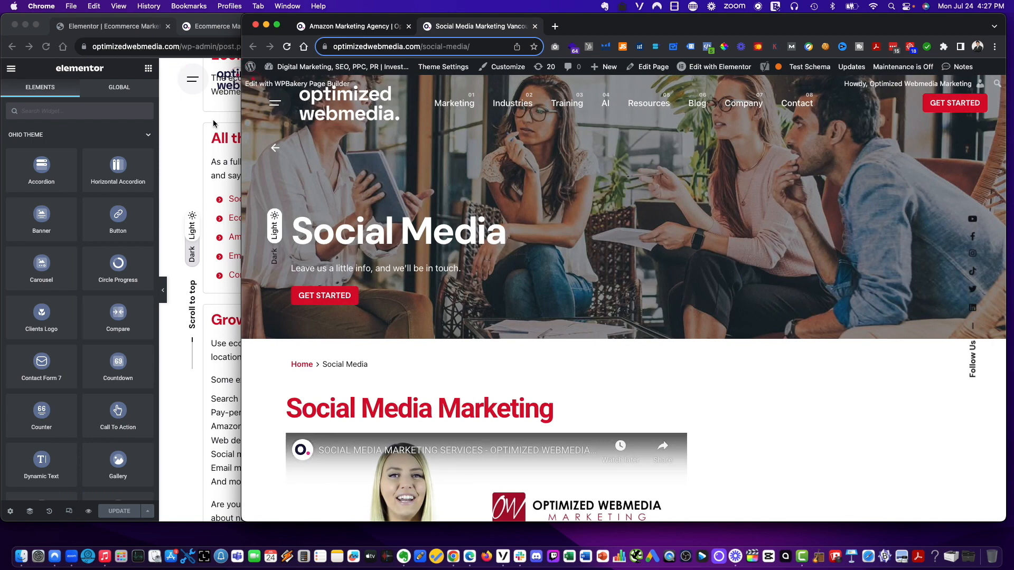
- Open the Website Design page from the Marketing menu in a new tab
{"action": "left_click", "coordinate": [183, 158]}
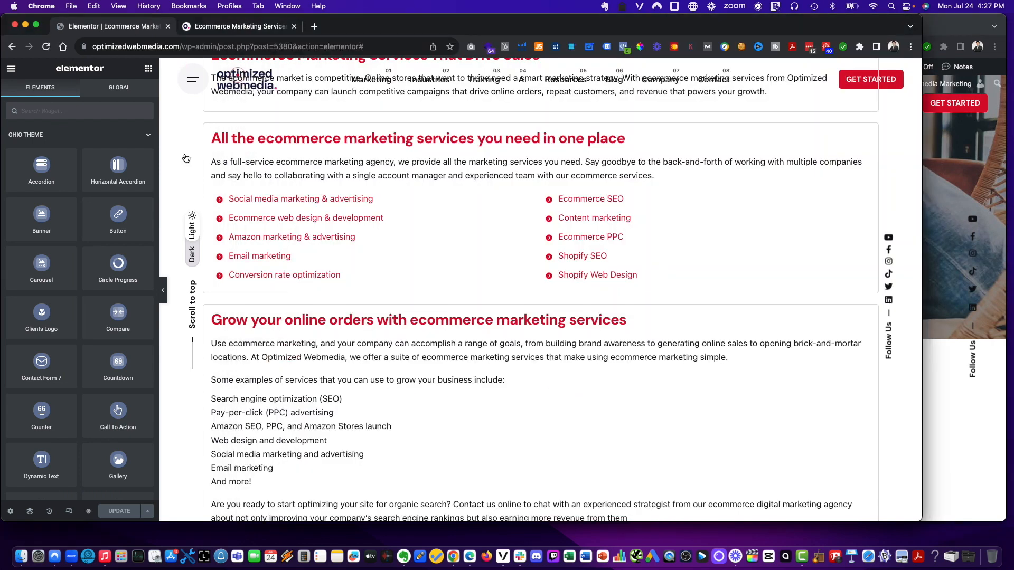
{"action": "left_click", "coordinate": [981, 29]}
{"action": "mouse_move", "coordinate": [454, 103]}
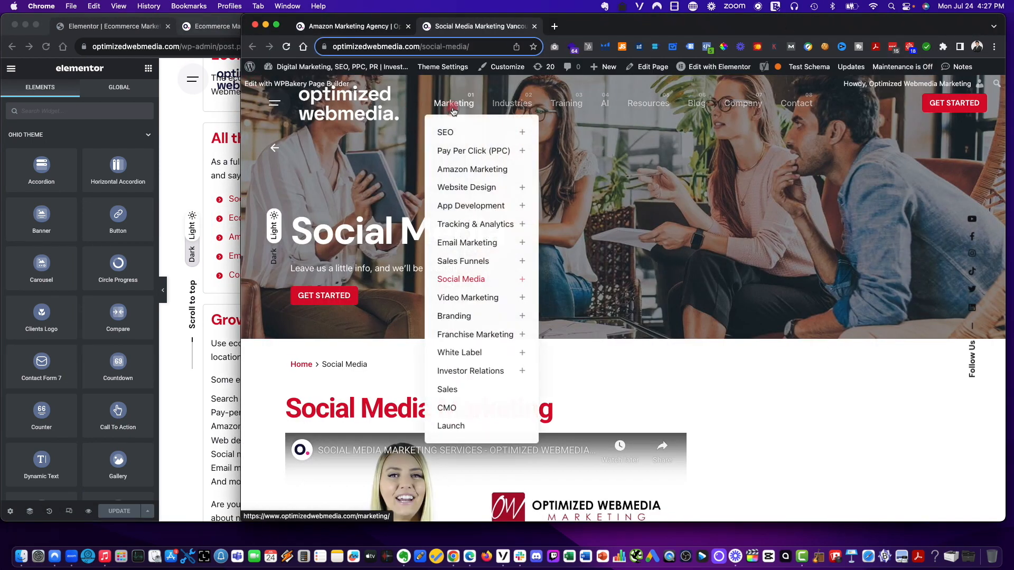
{"action": "right_click", "coordinate": [466, 181]}
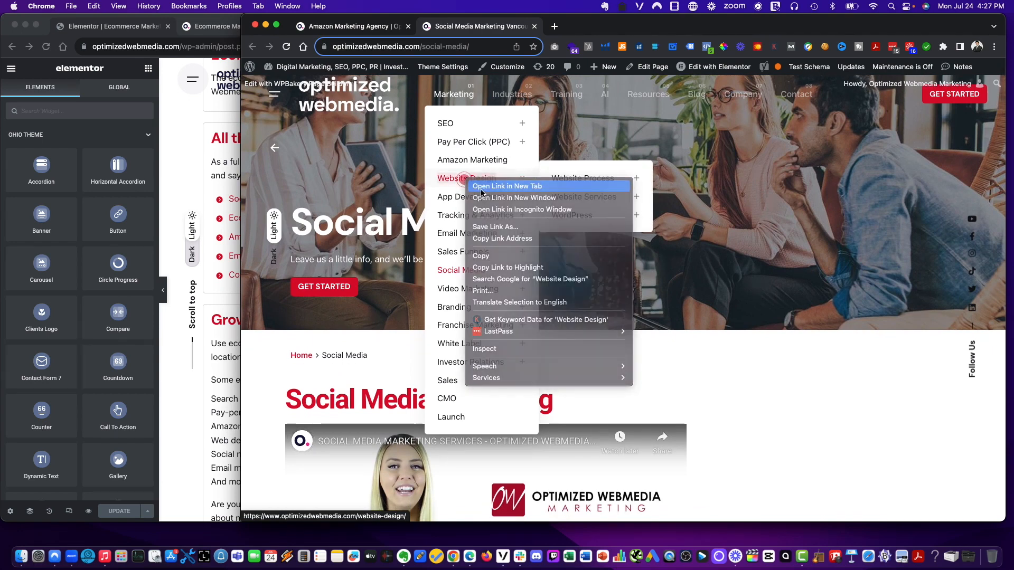
{"action": "left_click", "coordinate": [481, 186]}
{"action": "left_click", "coordinate": [181, 143]}
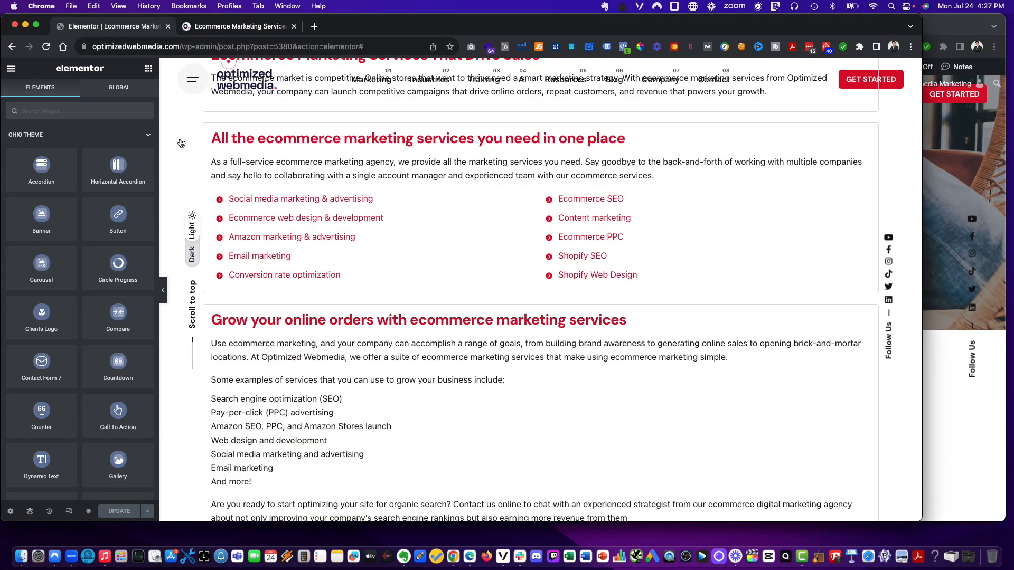
{"action": "left_click", "coordinate": [952, 26]}
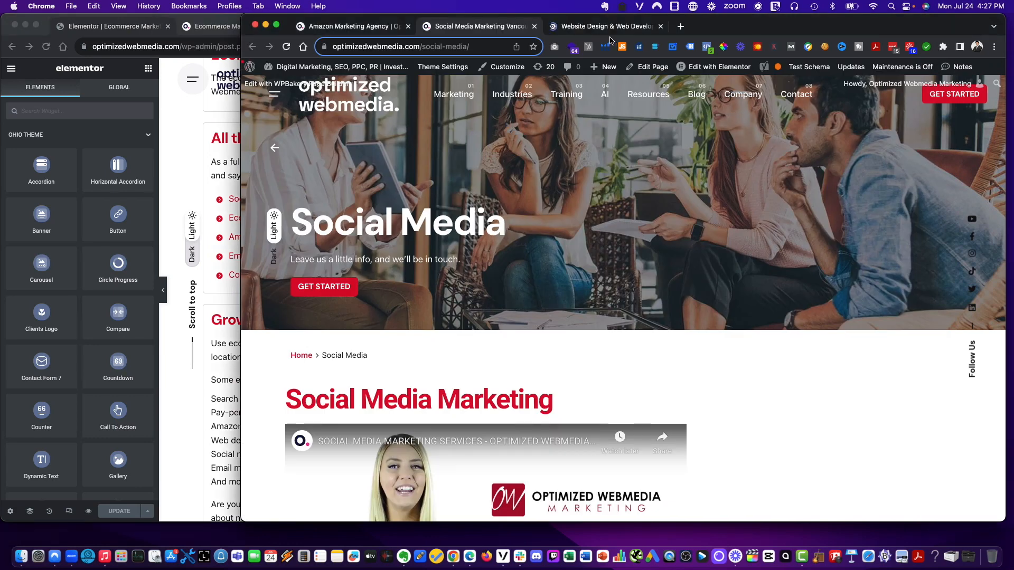
- Switch to the Amazon Marketing Agency tab and open the Amazon Marketing page from the Marketing menu in a new tab
{"action": "left_click", "coordinate": [329, 32]}
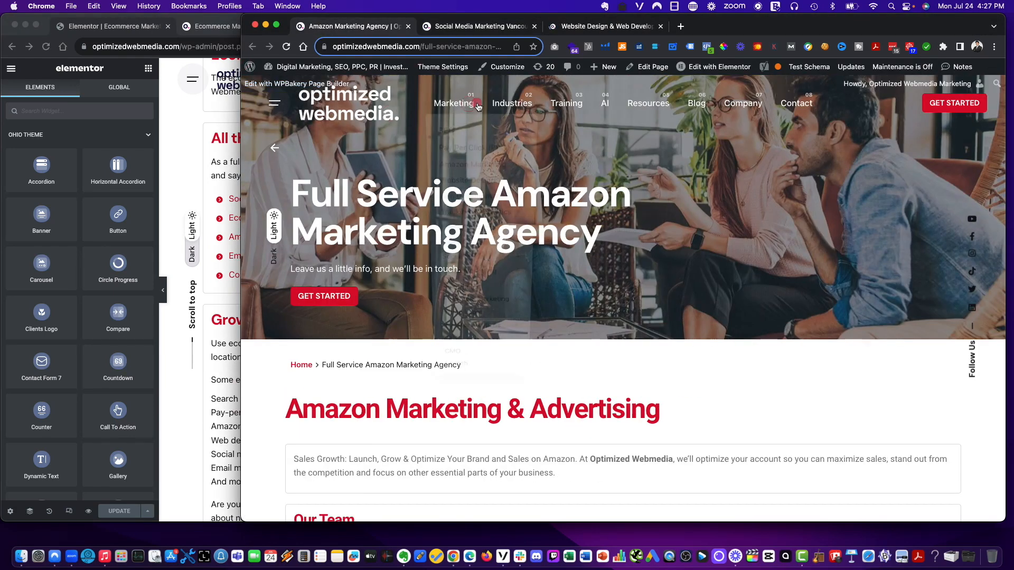
{"action": "mouse_move", "coordinate": [454, 95]}
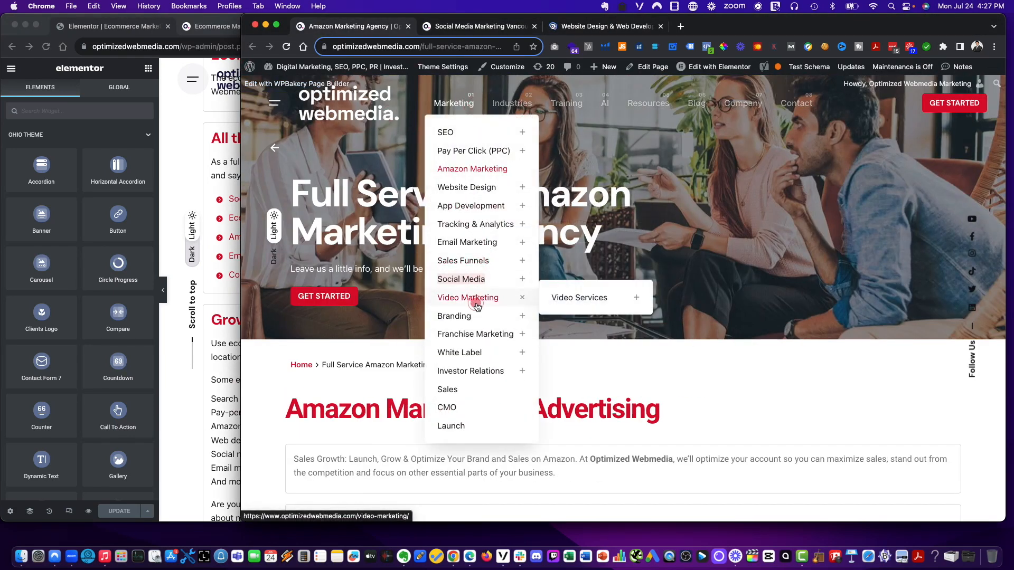
{"action": "right_click", "coordinate": [474, 169]}
{"action": "left_click", "coordinate": [483, 173]}
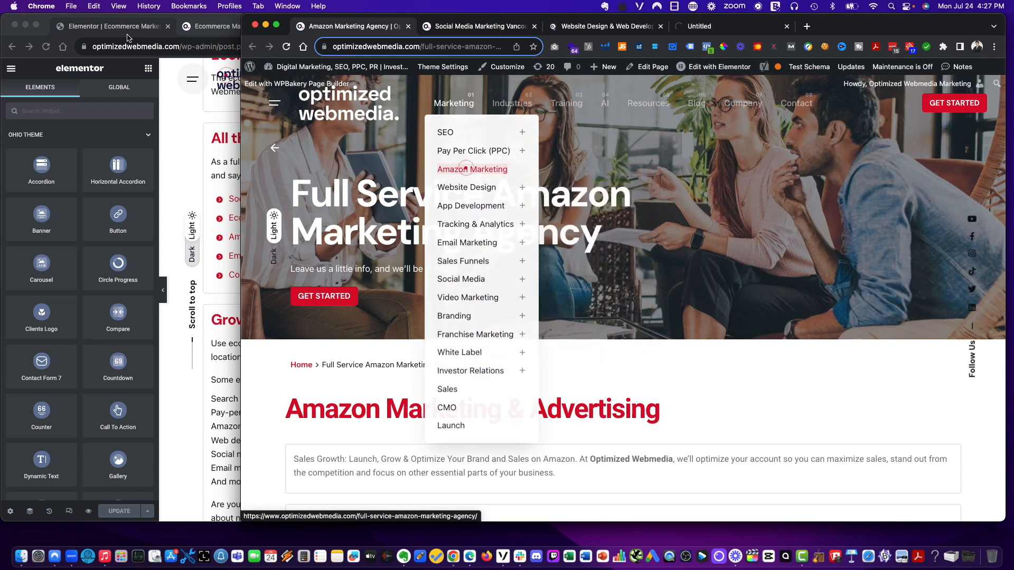
- Open the Email Marketing page from the Marketing menu in a new tab
{"action": "left_click", "coordinate": [127, 32]}
{"action": "left_click", "coordinate": [953, 29]}
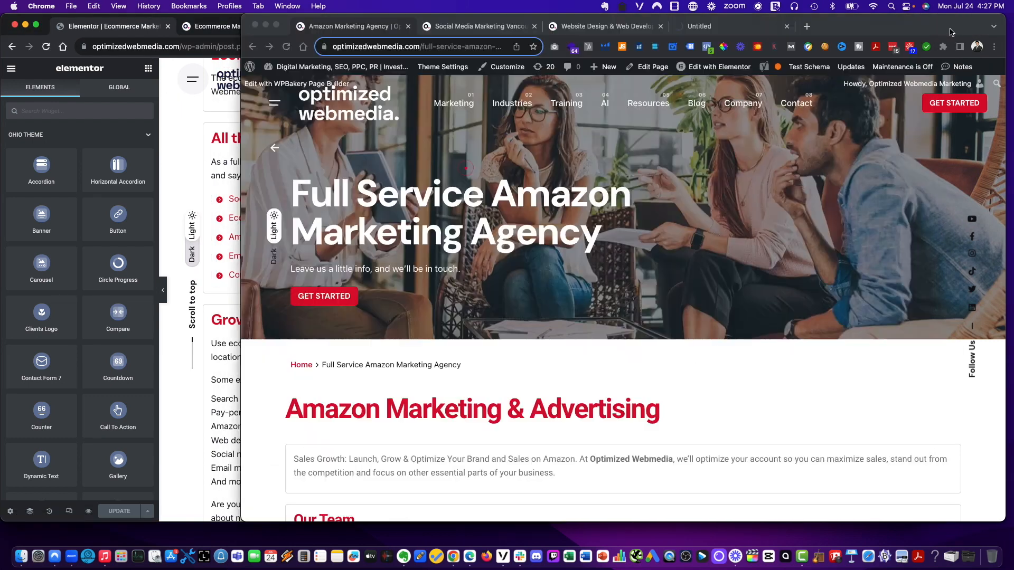
{"action": "mouse_move", "coordinate": [450, 109]}
{"action": "left_click", "coordinate": [470, 248]}
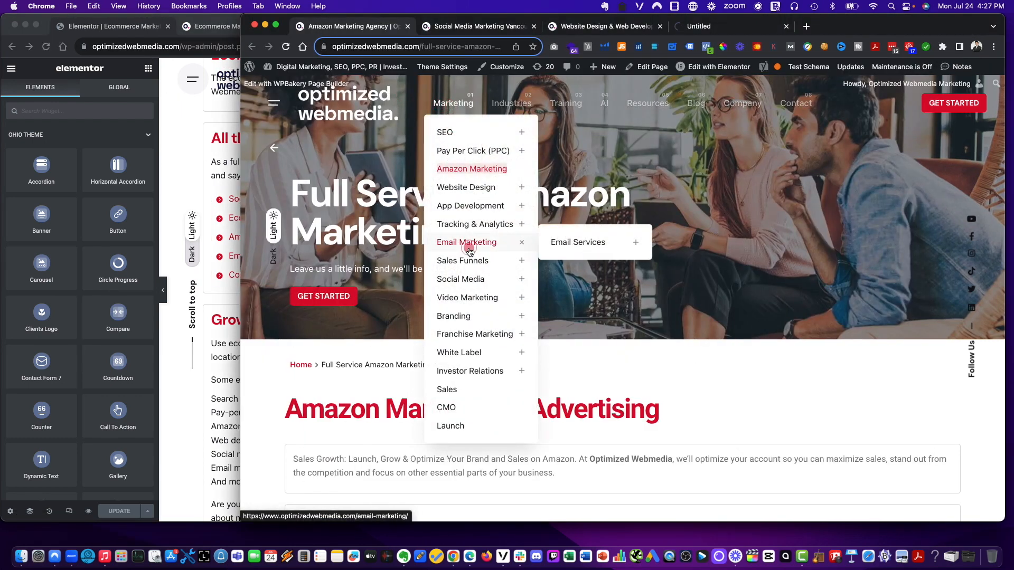
{"action": "right_click", "coordinate": [471, 250]}
{"action": "left_click", "coordinate": [483, 255]}
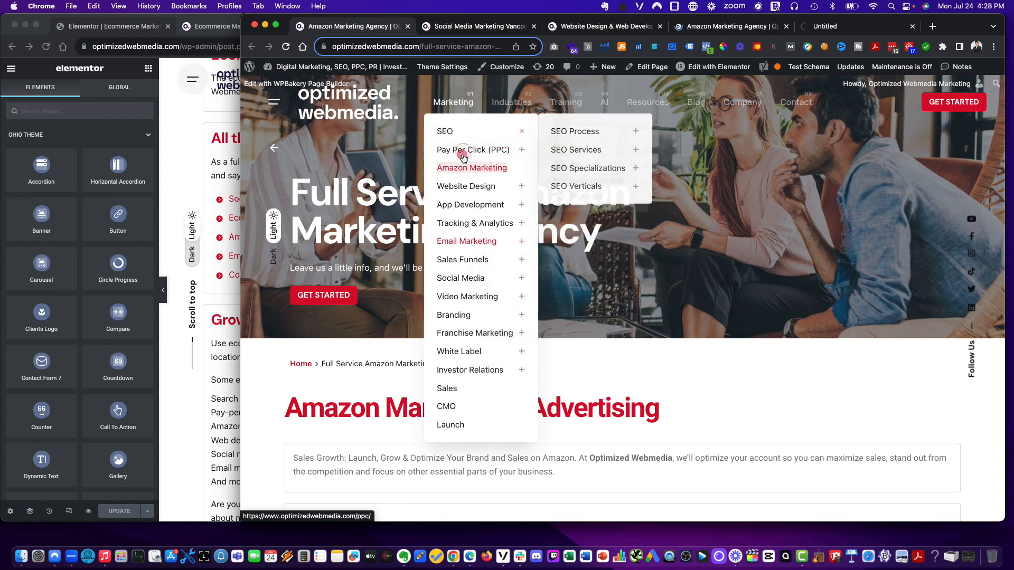
- Open the Conversion Optimization page from the SEO Specializations submenu in a new tab
{"action": "mouse_move", "coordinate": [463, 155]}
{"action": "mouse_move", "coordinate": [470, 186]}
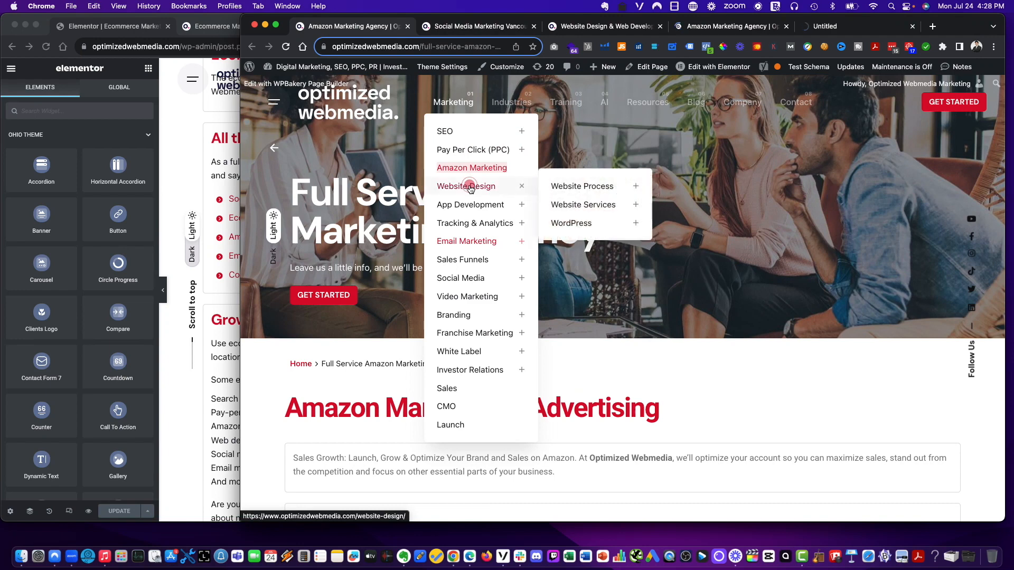
{"action": "mouse_move", "coordinate": [573, 184]}
{"action": "mouse_move", "coordinate": [591, 224]}
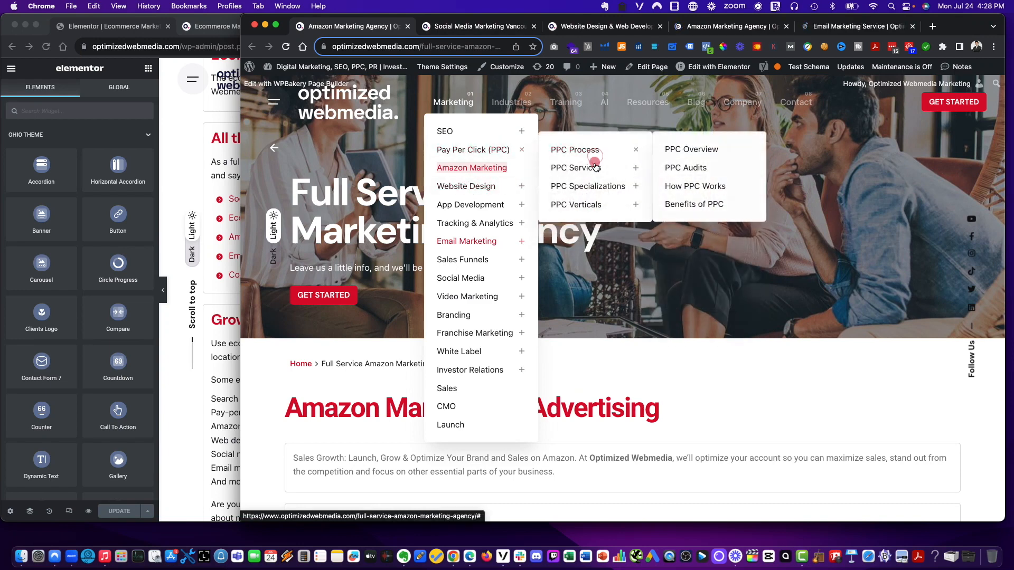
{"action": "mouse_move", "coordinate": [594, 171]}
{"action": "mouse_move", "coordinate": [594, 204]}
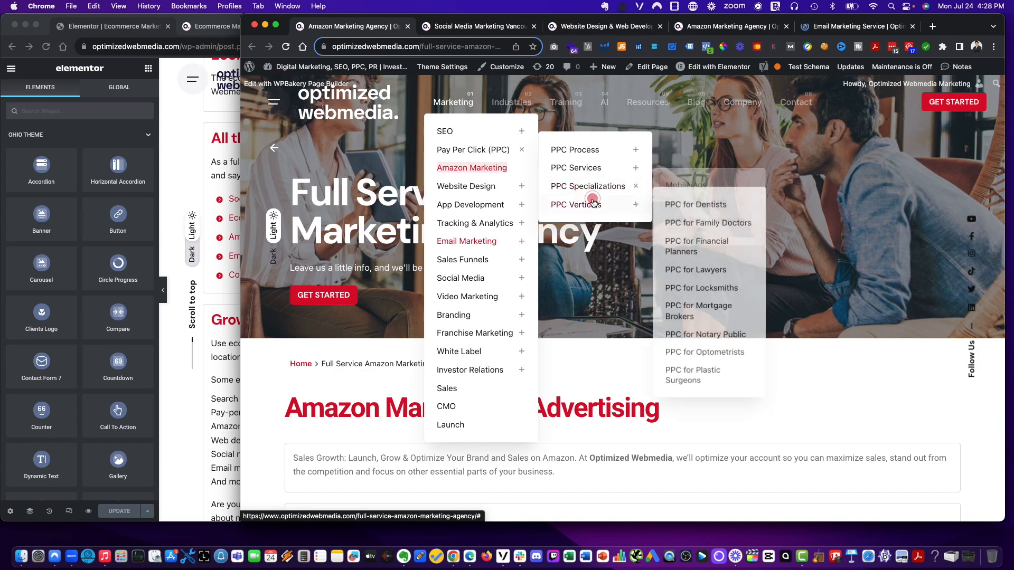
{"action": "mouse_move", "coordinate": [457, 130]}
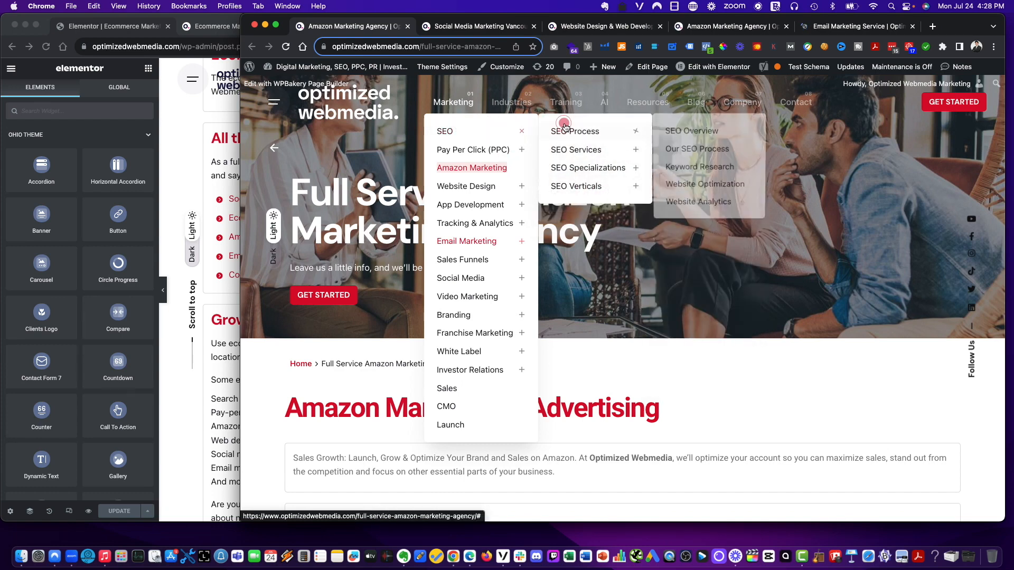
{"action": "mouse_move", "coordinate": [569, 151]}
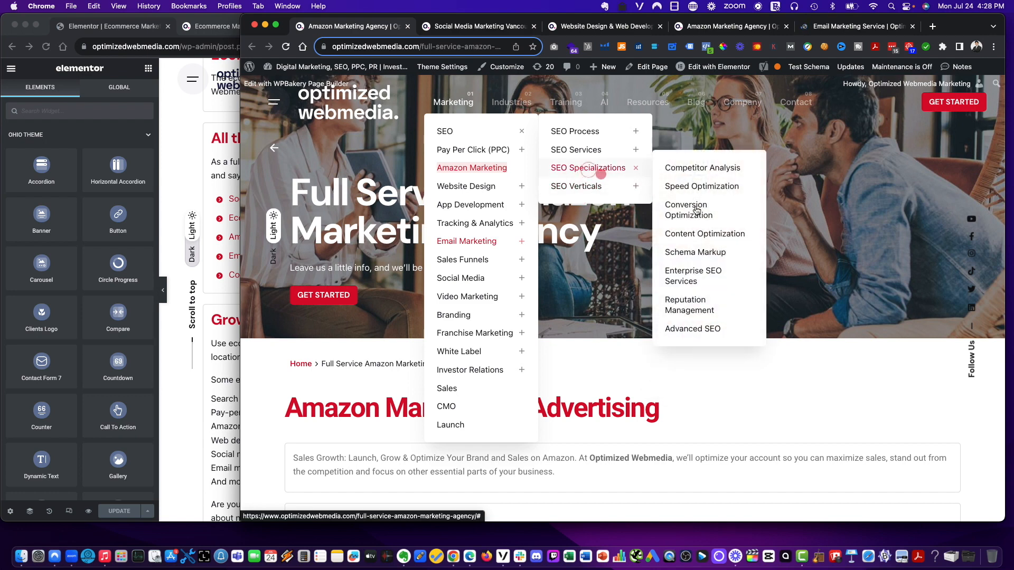
{"action": "right_click", "coordinate": [698, 210]}
{"action": "left_click", "coordinate": [723, 216]}
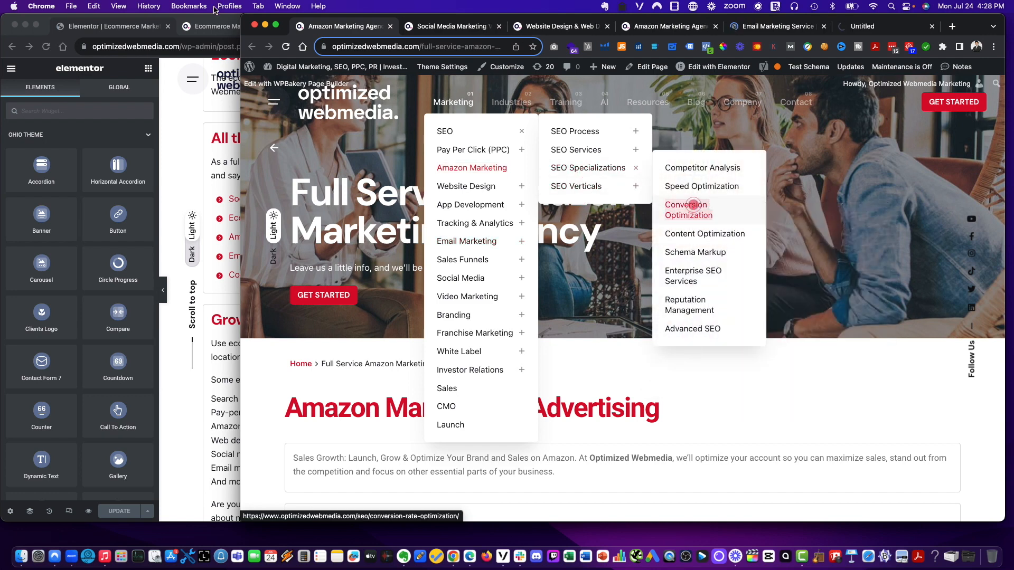
- Open the Content Optimization page from the SEO Specializations submenu in a new tab
{"action": "left_click", "coordinate": [124, 28]}
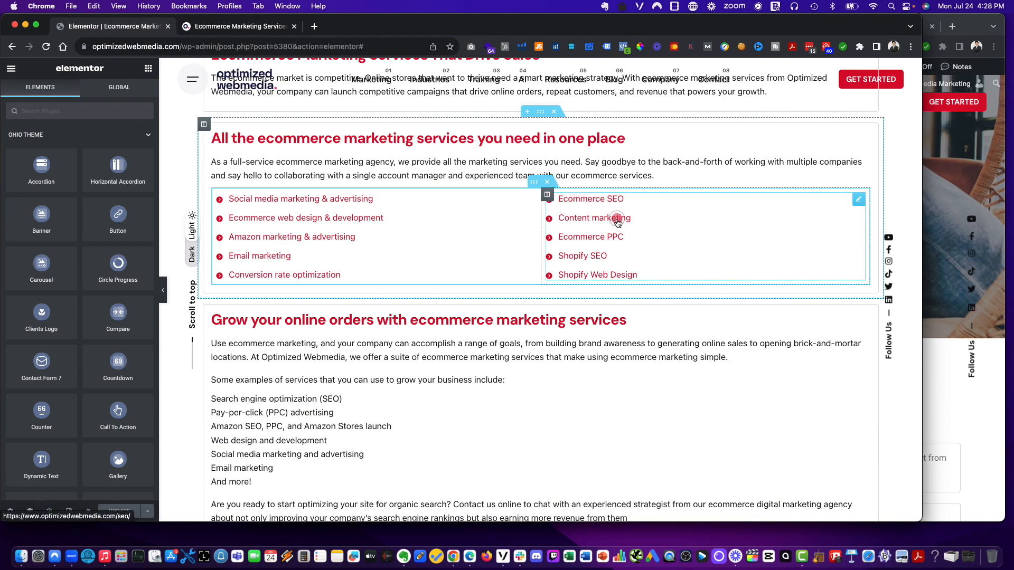
{"action": "left_click", "coordinate": [976, 166]}
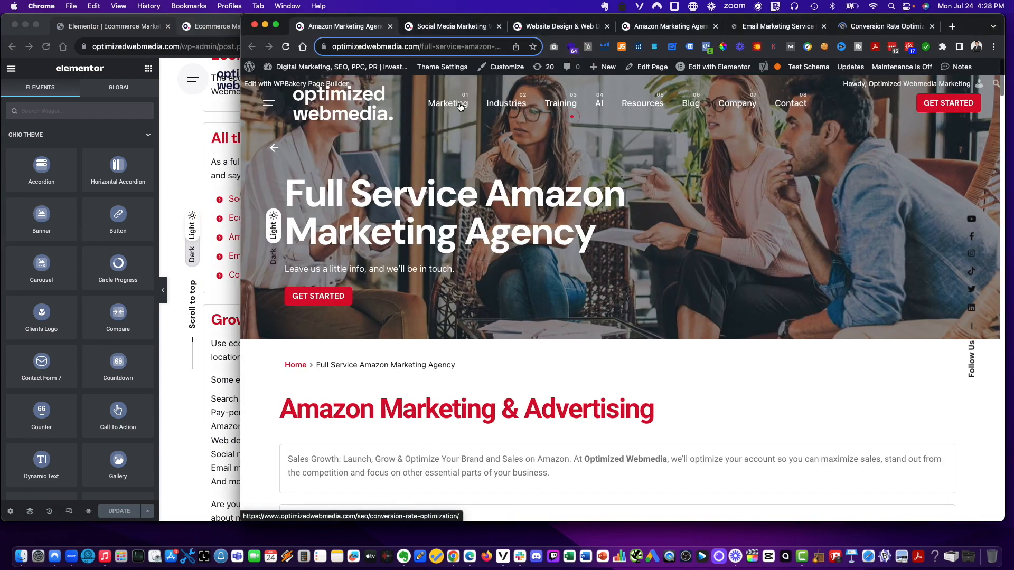
{"action": "mouse_move", "coordinate": [460, 105]}
{"action": "left_click", "coordinate": [475, 149]}
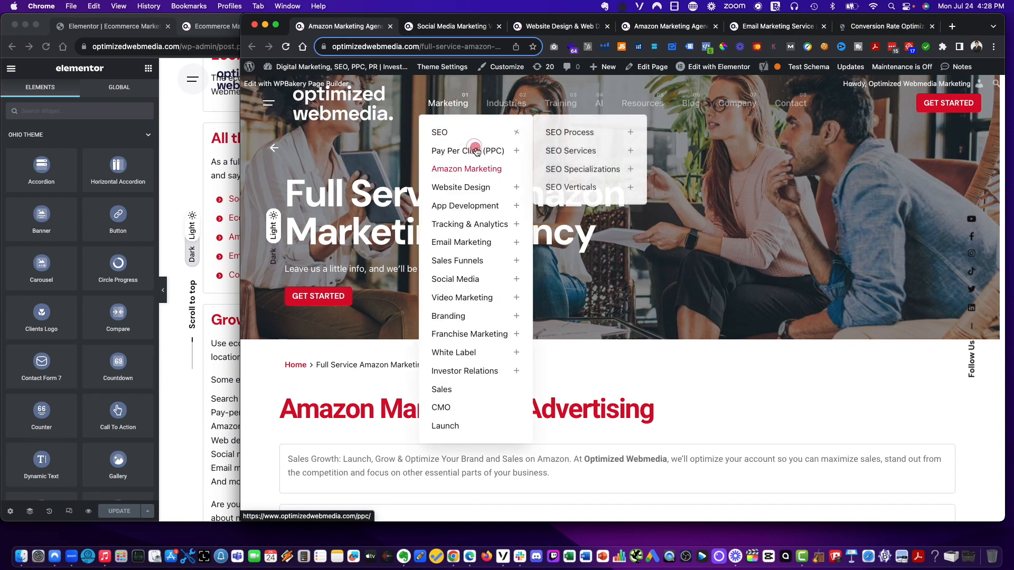
{"action": "mouse_move", "coordinate": [468, 296]}
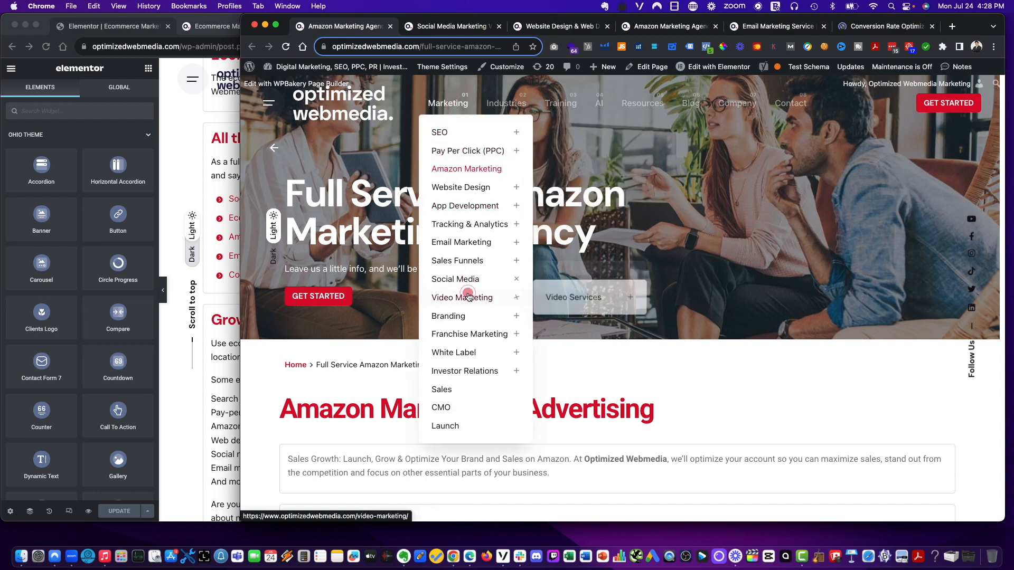
{"action": "mouse_move", "coordinate": [455, 203]}
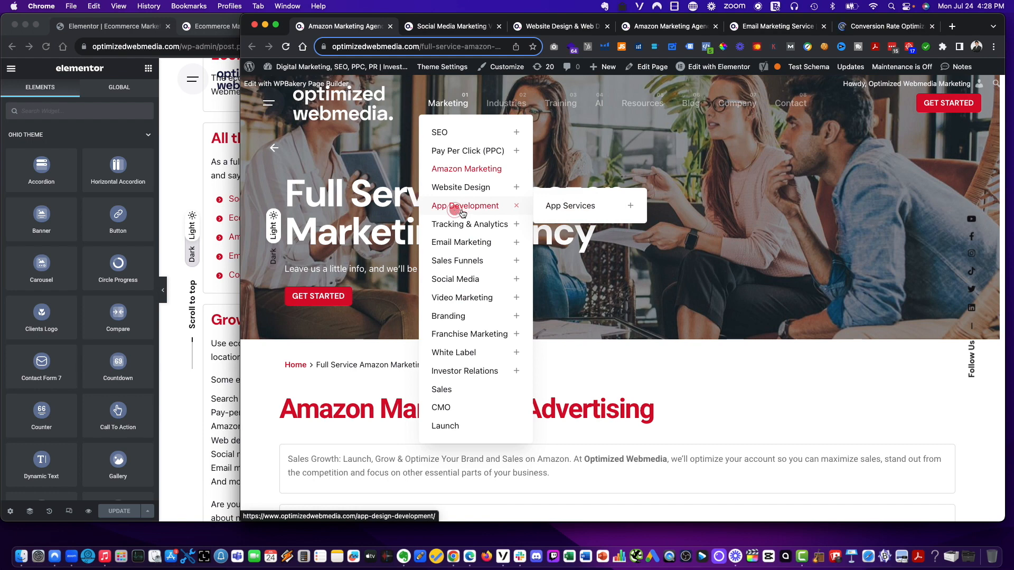
{"action": "mouse_move", "coordinate": [468, 133]}
{"action": "mouse_move", "coordinate": [597, 156]}
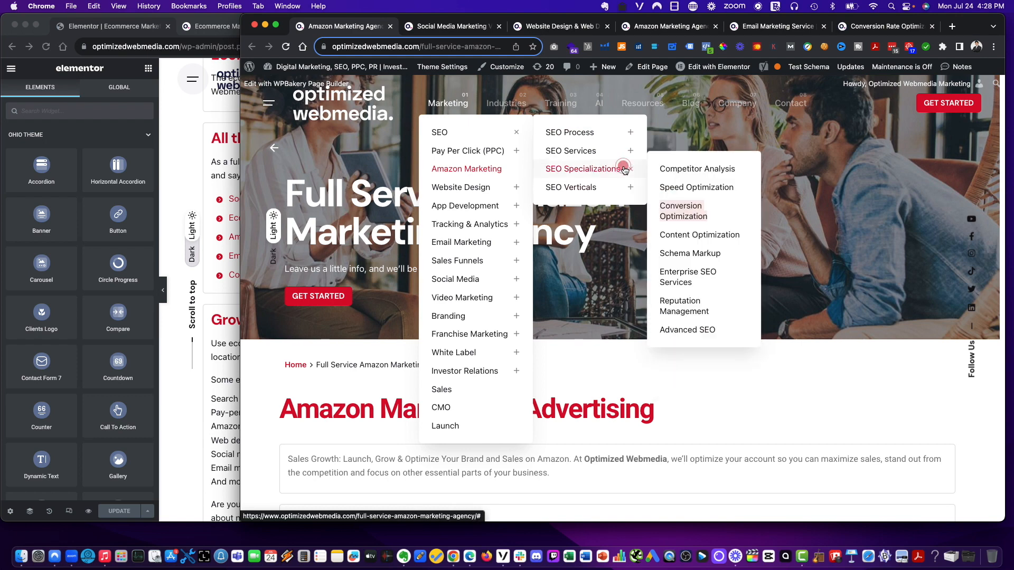
{"action": "right_click", "coordinate": [672, 236]}
{"action": "left_click", "coordinate": [681, 236]}
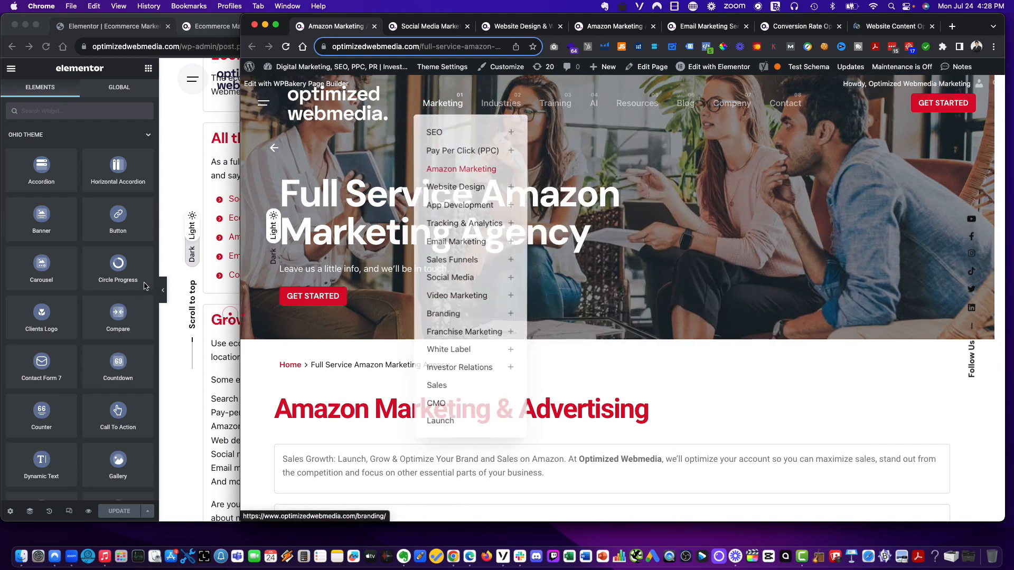
- Open the Pay Per Click (PPC) and SEO pages from the Marketing menu in new tabs
{"action": "left_click", "coordinate": [197, 161]}
{"action": "scroll", "coordinate": [599, 238], "scroll_direction": "up", "scroll_amount": 1}
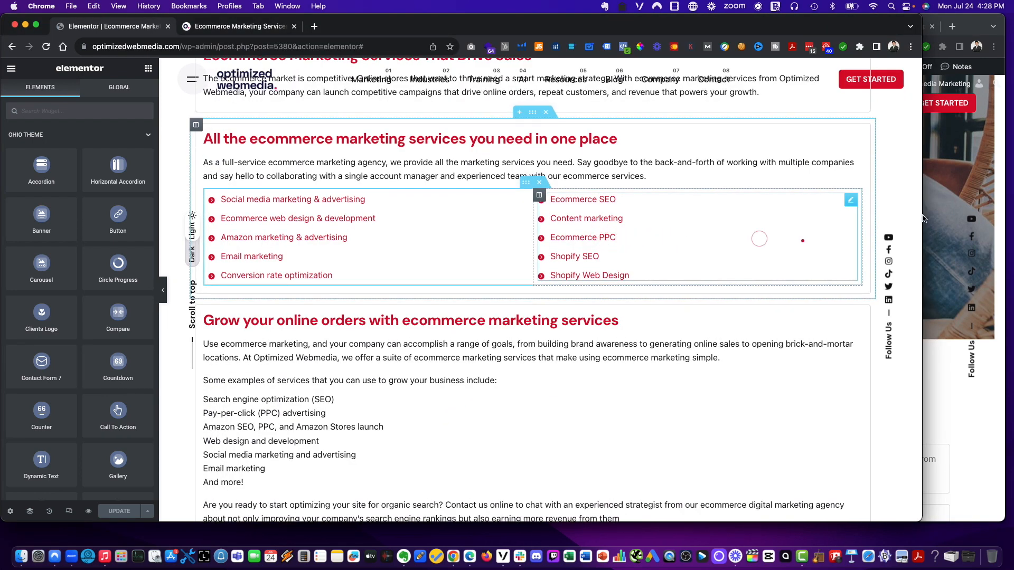
{"action": "left_click", "coordinate": [948, 162]}
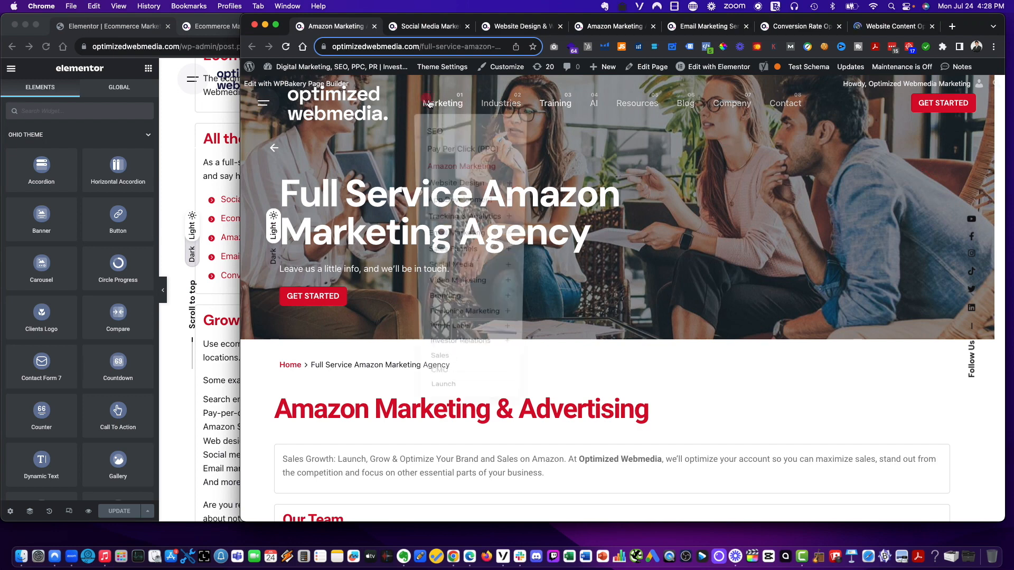
{"action": "mouse_move", "coordinate": [442, 106]}
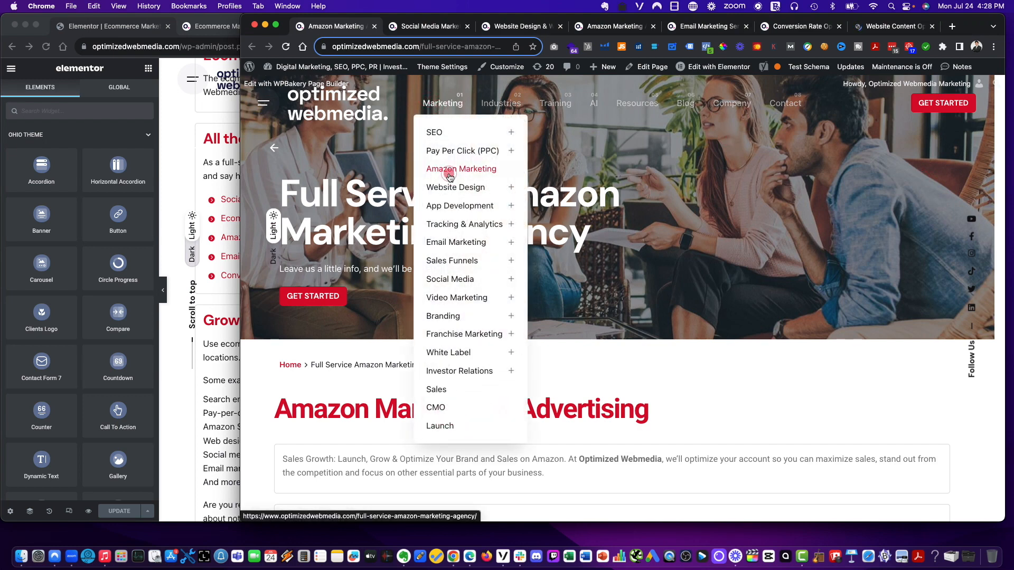
{"action": "right_click", "coordinate": [462, 151]}
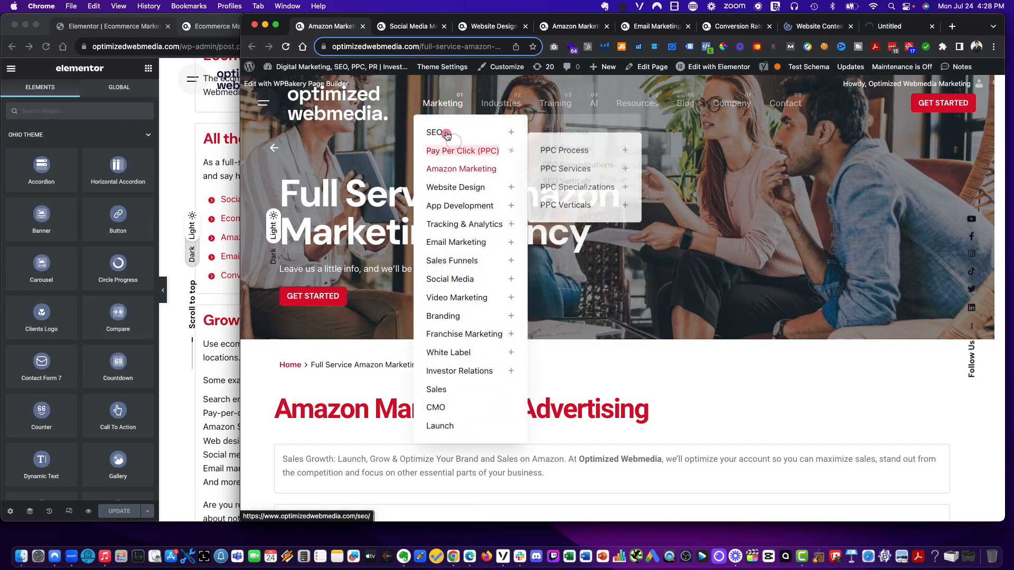
{"action": "right_click", "coordinate": [445, 131]}
{"action": "left_click", "coordinate": [457, 137]}
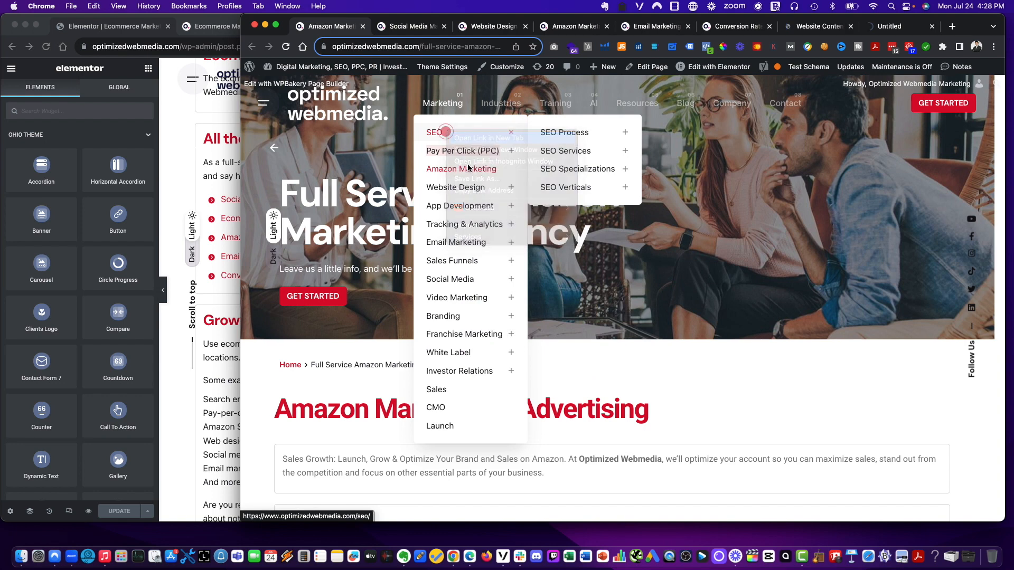
- Copy the Social Media page URL and set it as the link of the list's Social media marketing & advertising item
{"action": "left_click", "coordinate": [391, 26]}
{"action": "left_click_drag", "start_coordinate": [387, 44], "coordinate": [212, 46]}
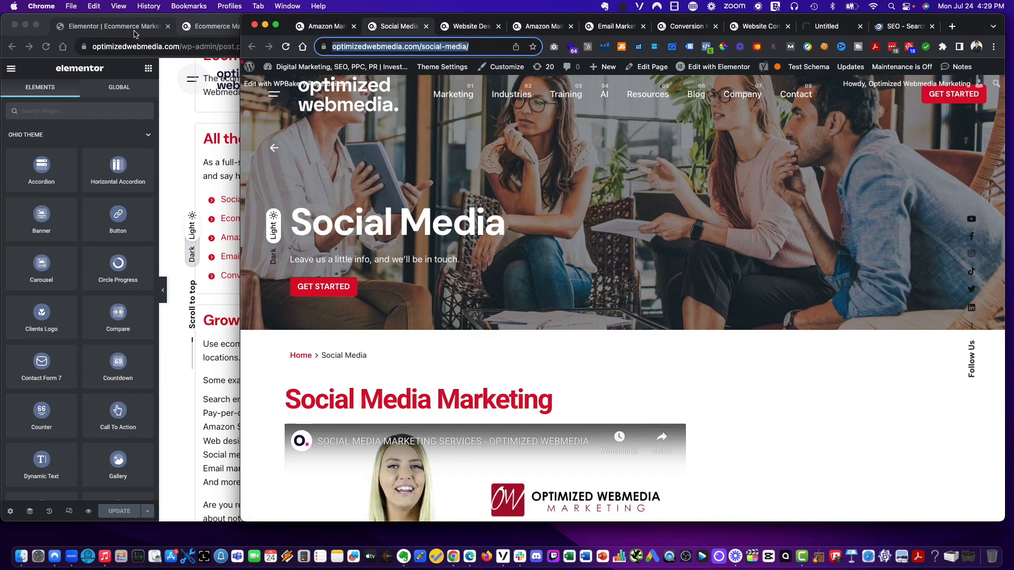
{"action": "left_click", "coordinate": [134, 35]}
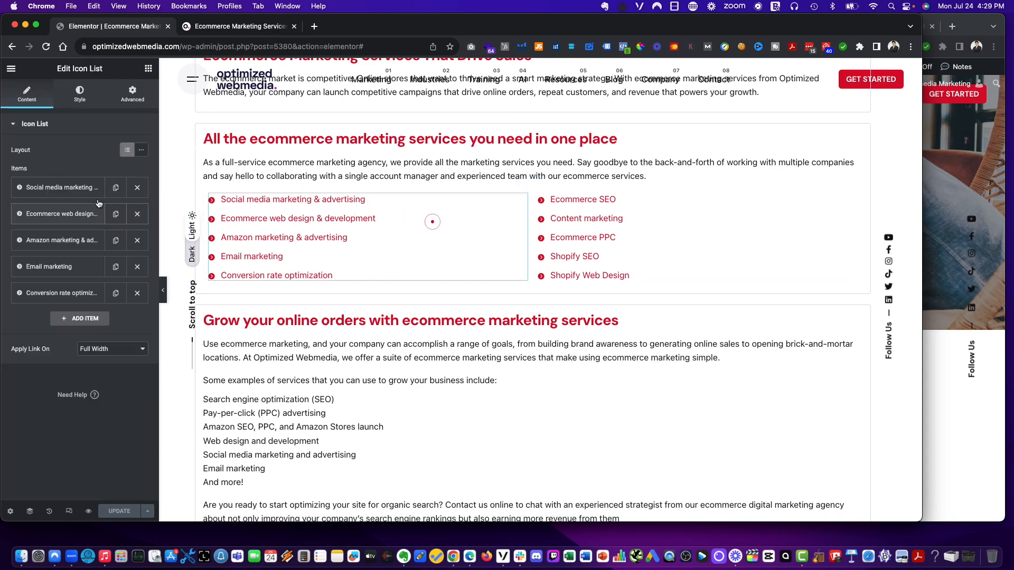
{"action": "left_click", "coordinate": [82, 193]}
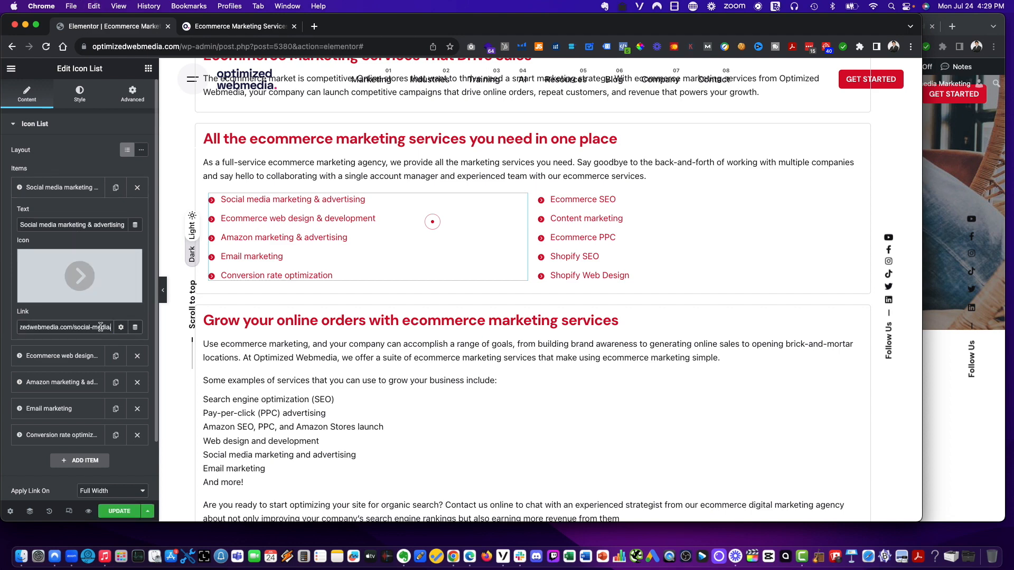
{"action": "scroll", "coordinate": [89, 331], "scroll_direction": "down", "scroll_amount": 2}
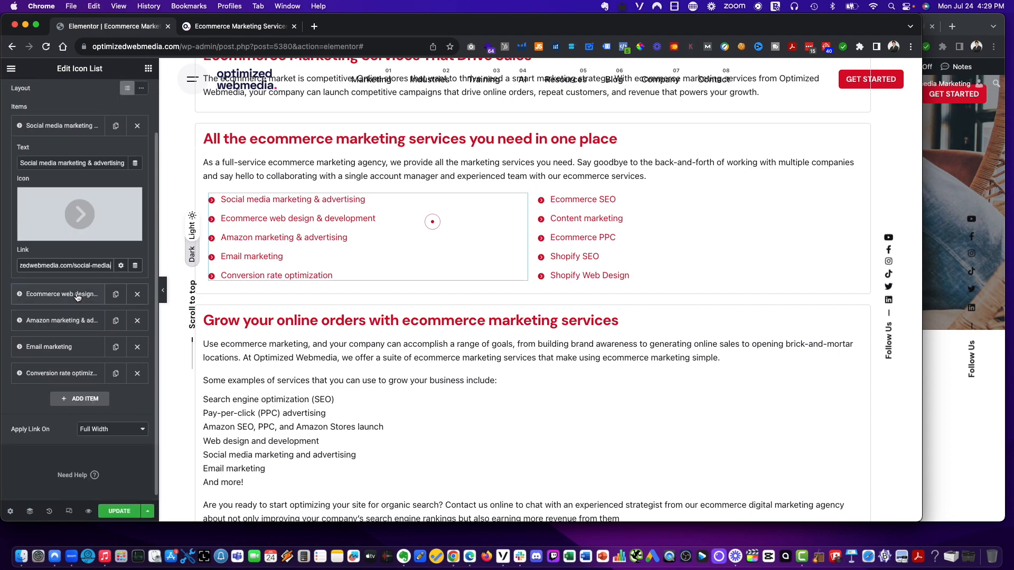
- Set the Ecommerce web design & development item's link to the Website Design page URL
{"action": "left_click", "coordinate": [78, 296]}
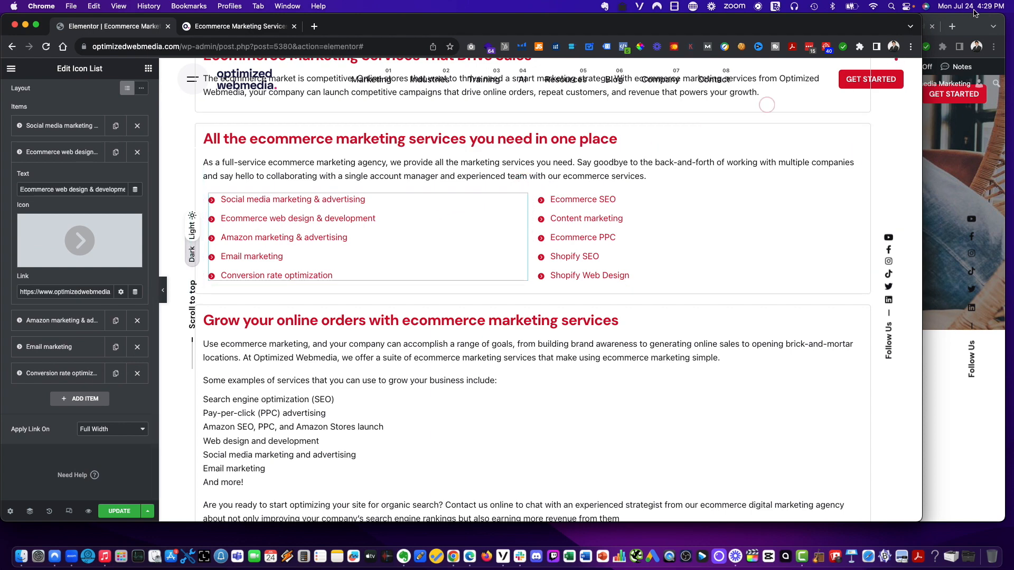
{"action": "left_click", "coordinate": [967, 32]}
{"action": "left_click", "coordinate": [461, 29]}
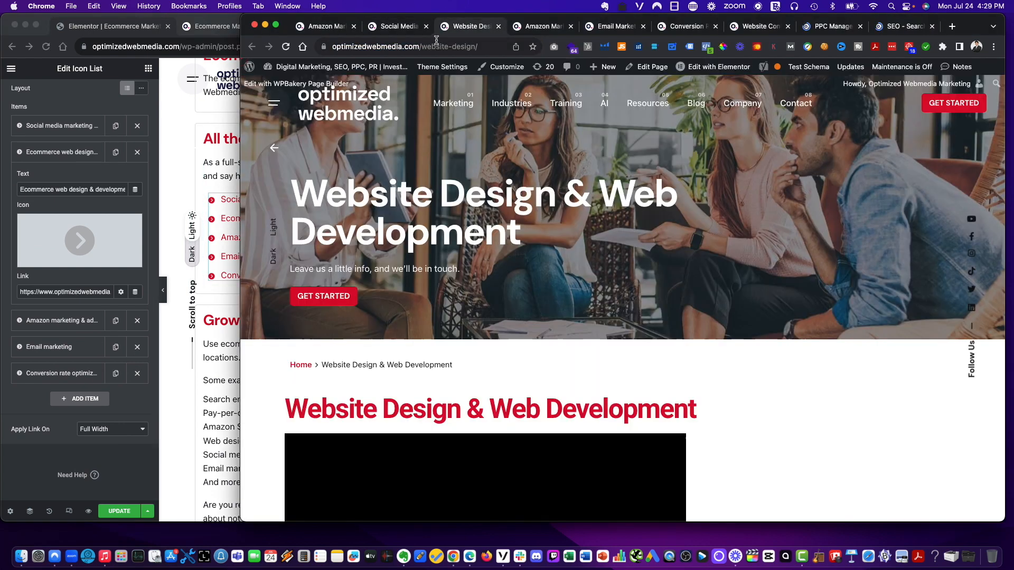
{"action": "left_click", "coordinate": [74, 286]}
{"action": "triple_click", "coordinate": [77, 288]}
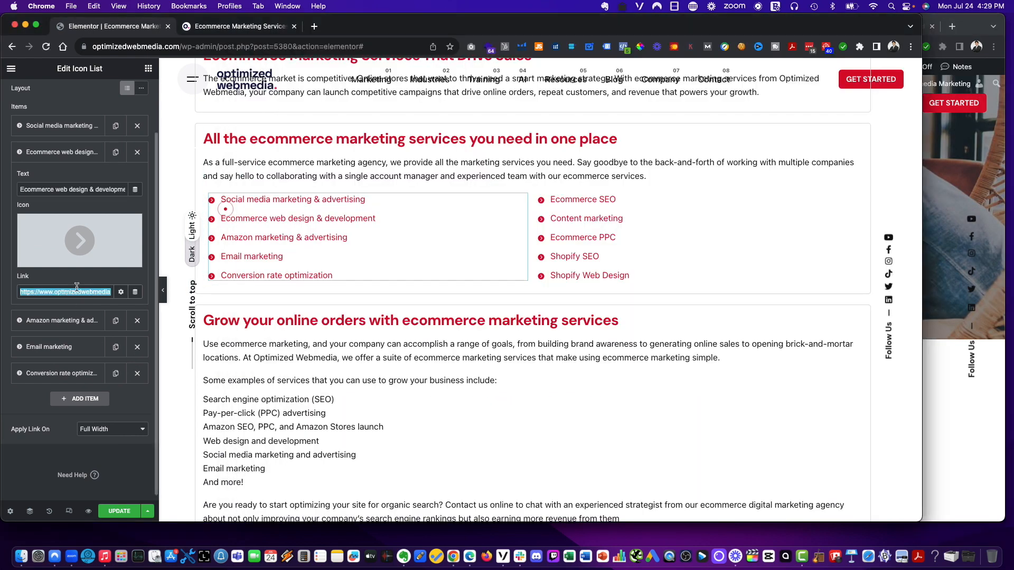
- Copy the Amazon Marketing page URL and paste it as the Amazon marketing & advertising item's link
{"action": "left_click", "coordinate": [62, 323]}
{"action": "left_click", "coordinate": [946, 158]}
{"action": "left_click", "coordinate": [457, 46]}
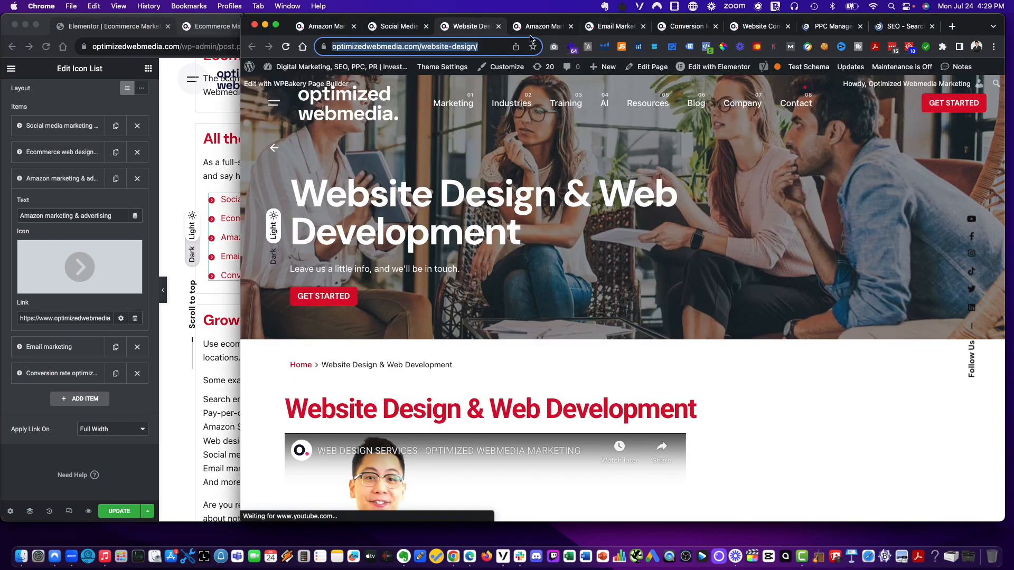
{"action": "key", "text": "ctrl+Tab"}
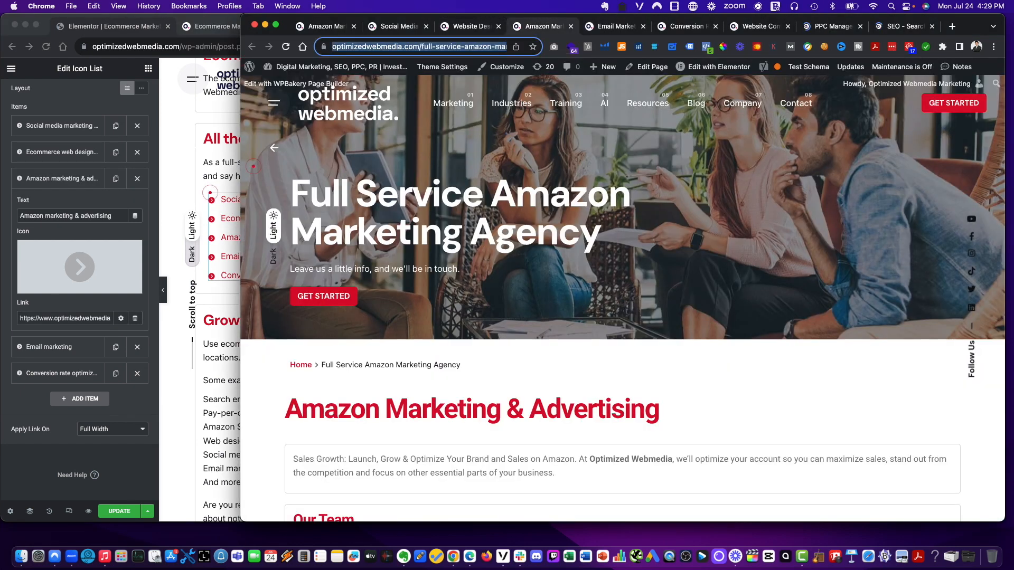
{"action": "left_click", "coordinate": [72, 319]}
{"action": "type", "text": "https://www.optimizedwebmedia.com/full-service-amazon-marketing-agency/"}
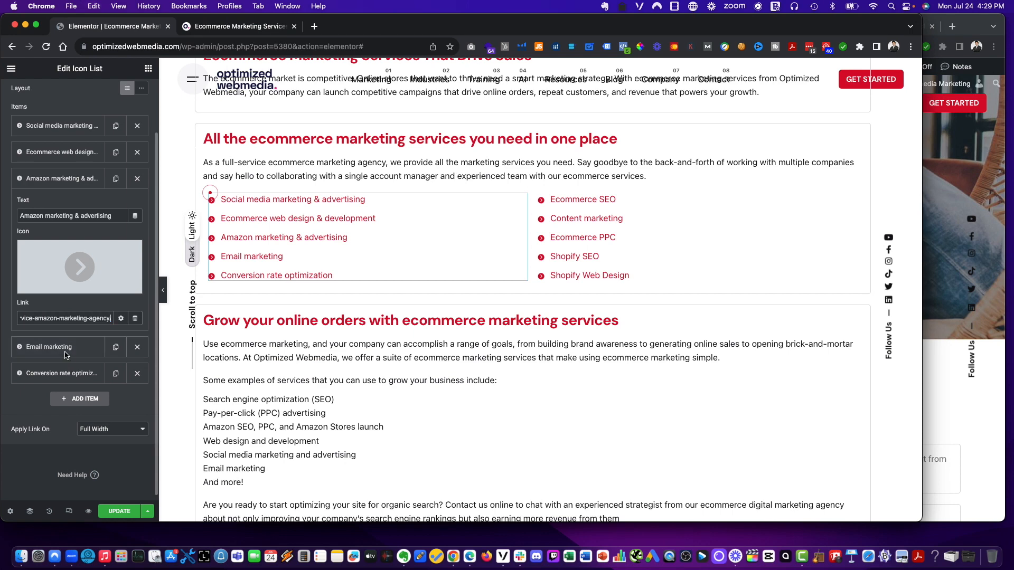
- Copy the Email Marketing page URL and paste it as the Email marketing item's link
{"action": "left_click", "coordinate": [949, 254]}
{"action": "left_click", "coordinate": [604, 29]}
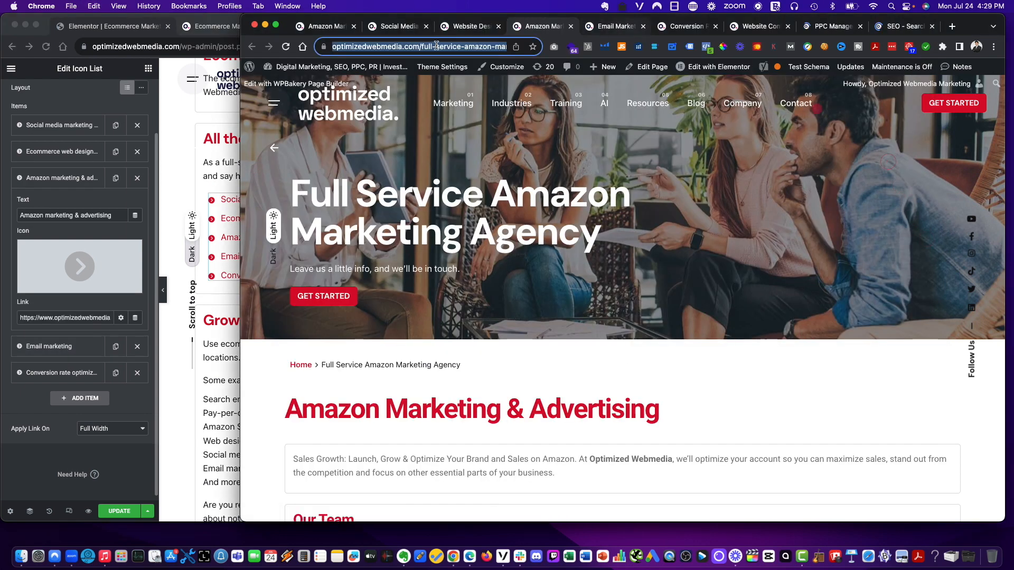
{"action": "left_click", "coordinate": [435, 46]}
{"action": "key", "text": "cmd+c"}
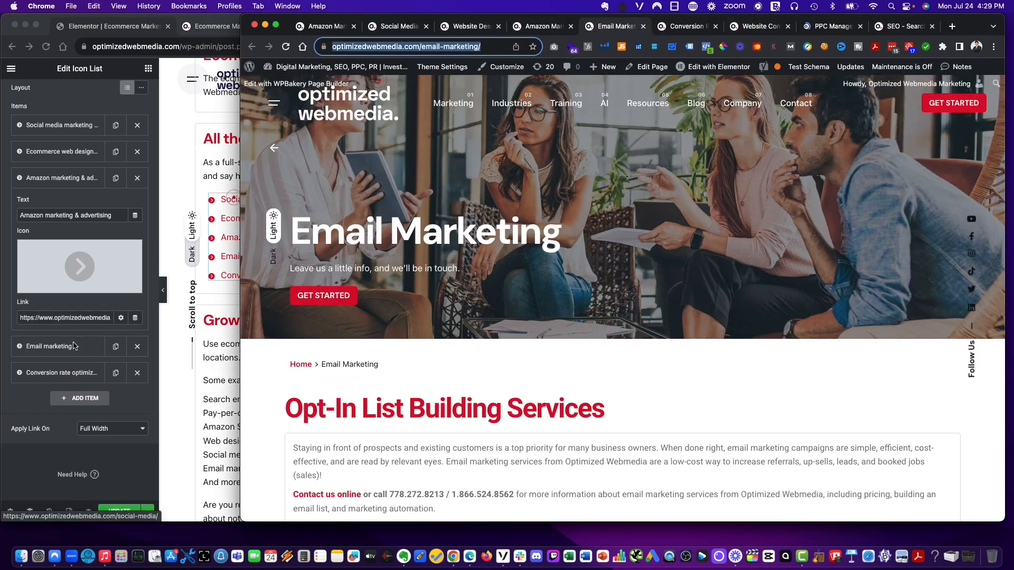
{"action": "left_click", "coordinate": [58, 348]}
{"action": "left_click", "coordinate": [61, 346]}
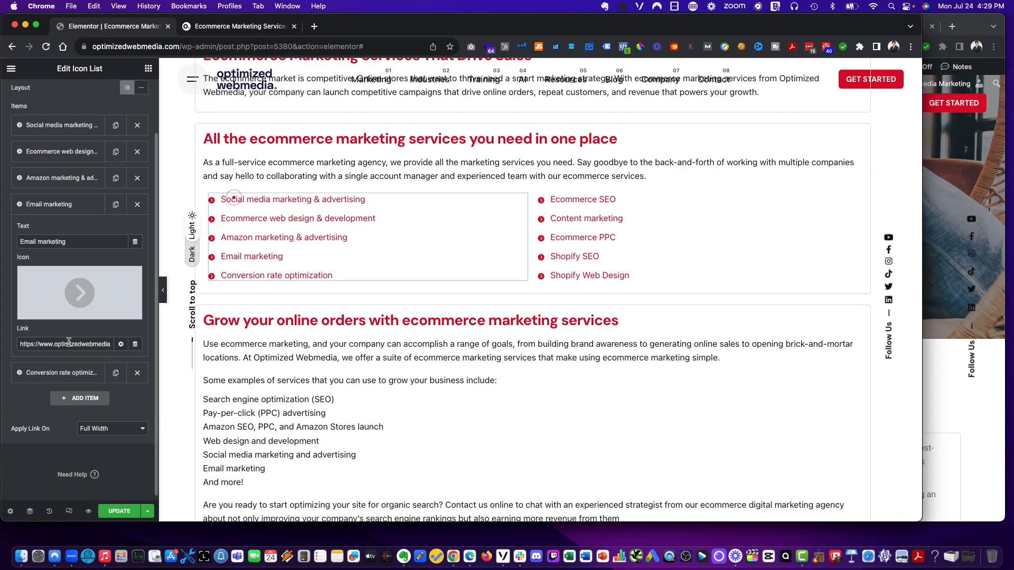
{"action": "key", "text": "super+v"}
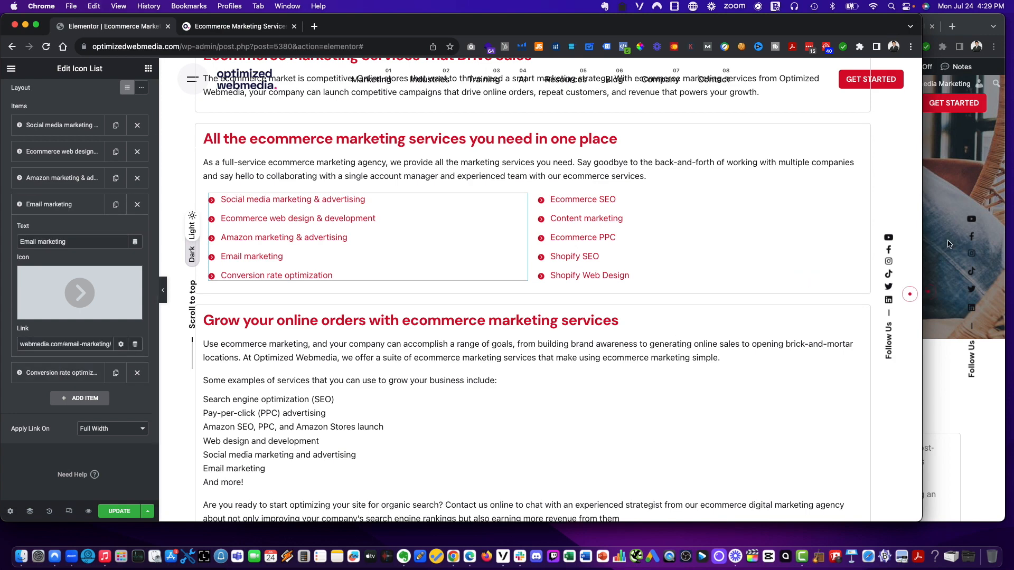
- Copy the Conversion Rate Optimization page URL and set it as the Conversion rate optimization item's link
{"action": "left_click", "coordinate": [954, 208]}
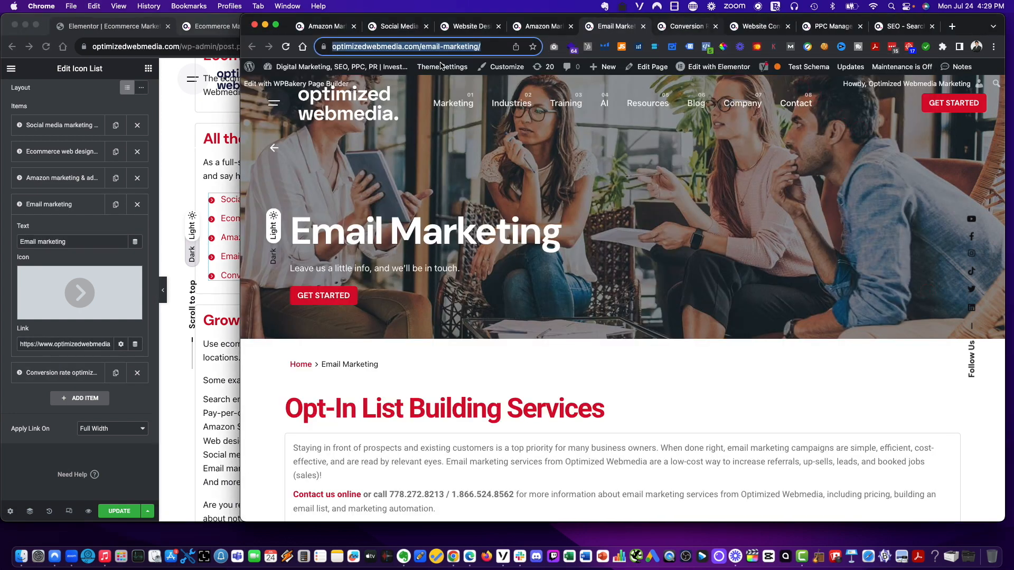
{"action": "key", "text": "ctrl+Tab"}
{"action": "left_click", "coordinate": [466, 46]}
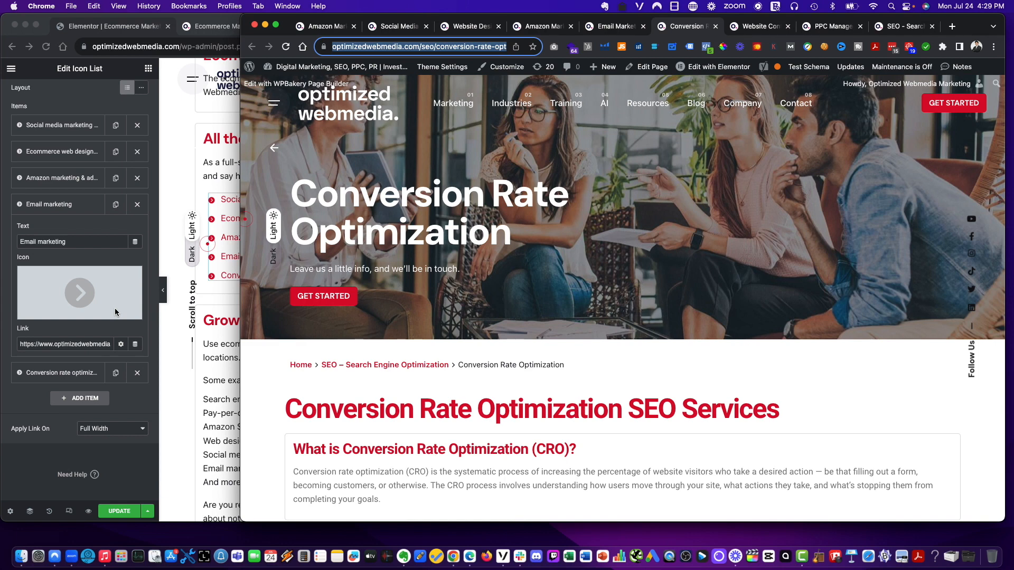
{"action": "left_click", "coordinate": [72, 380]}
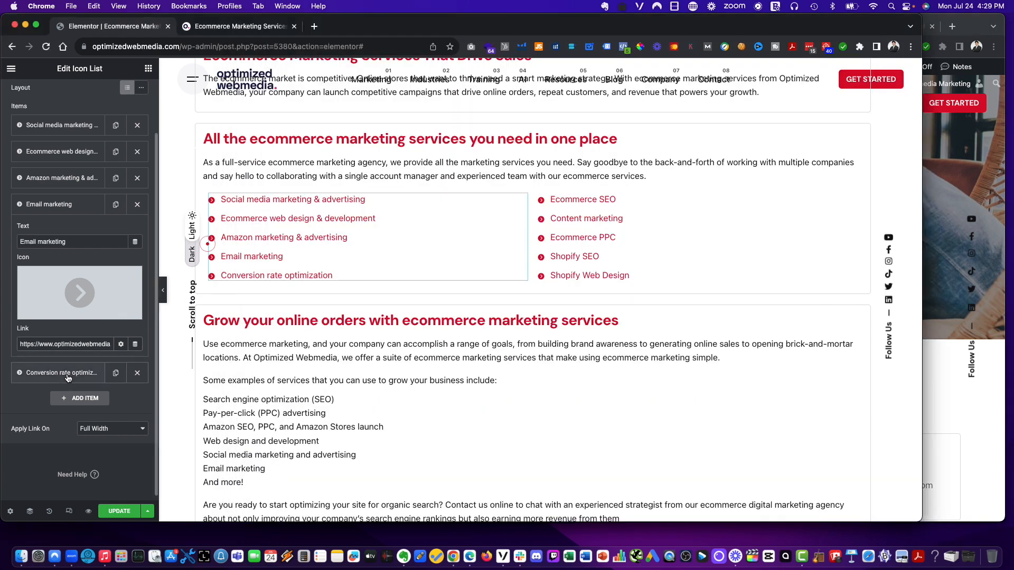
{"action": "left_click", "coordinate": [71, 378]}
{"action": "left_click", "coordinate": [69, 373]}
{"action": "key", "text": "super+a"}
{"action": "key", "text": "super+v"}
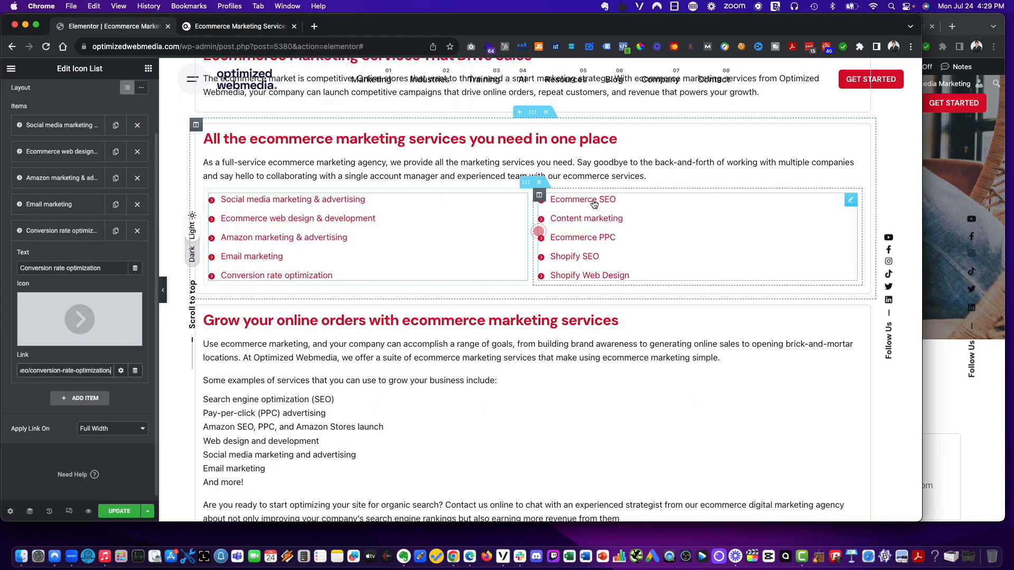
- Open the second icon list and set the Ecommerce SEO item's link to the SEO page URL
{"action": "left_click", "coordinate": [594, 201]}
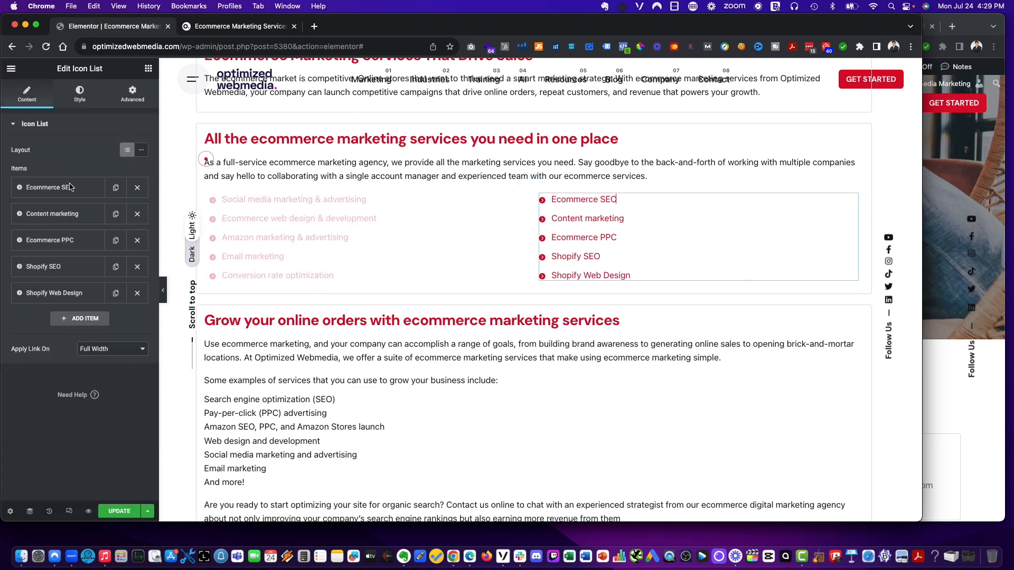
{"action": "left_click", "coordinate": [960, 20]}
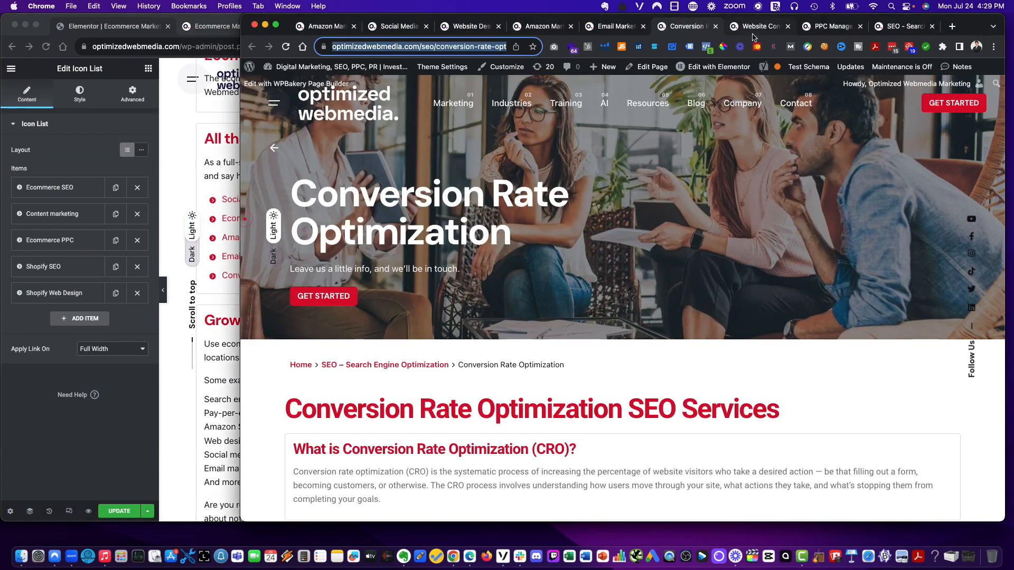
{"action": "left_click_drag", "start_coordinate": [898, 27], "coordinate": [755, 28]}
{"action": "left_click", "coordinate": [452, 45]}
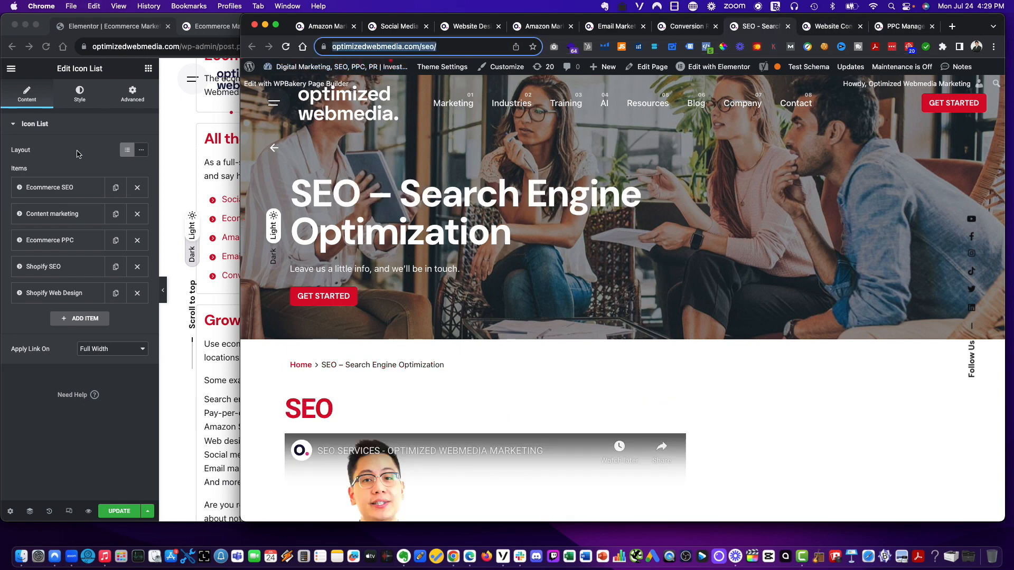
{"action": "left_click", "coordinate": [61, 191]}
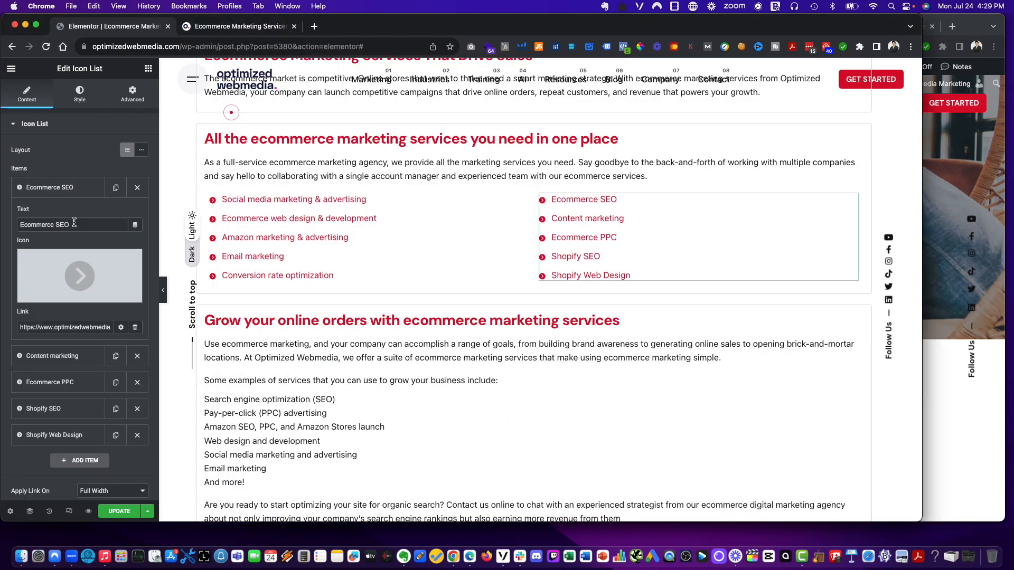
{"action": "left_click", "coordinate": [74, 328]}
{"action": "key", "text": "super+a"}
{"action": "key", "text": "super+v"}
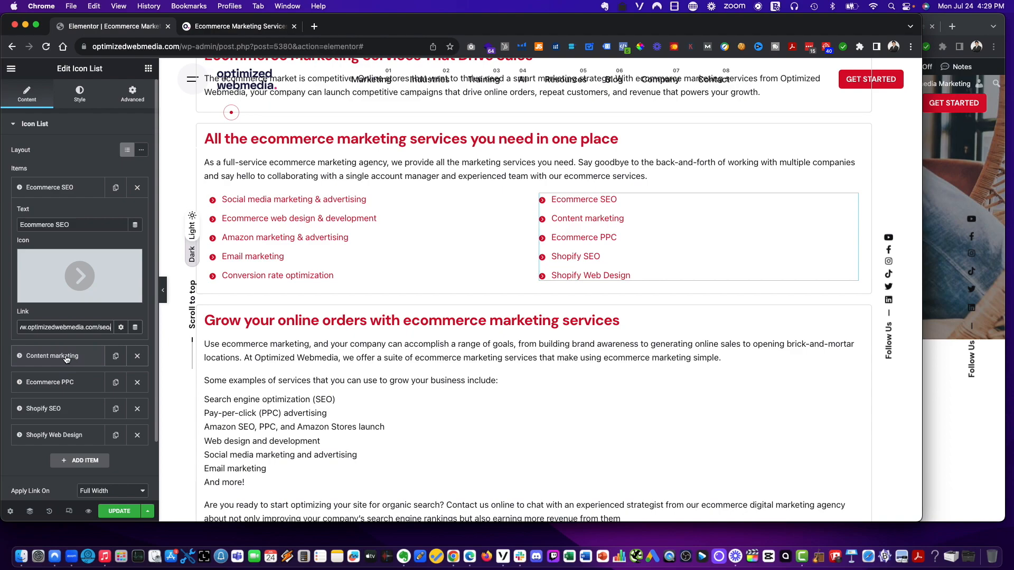
- Copy the Content Marketing item's link from the 360 Degree Digital Marketing Expertise list further down the page
{"action": "left_click", "coordinate": [60, 357]}
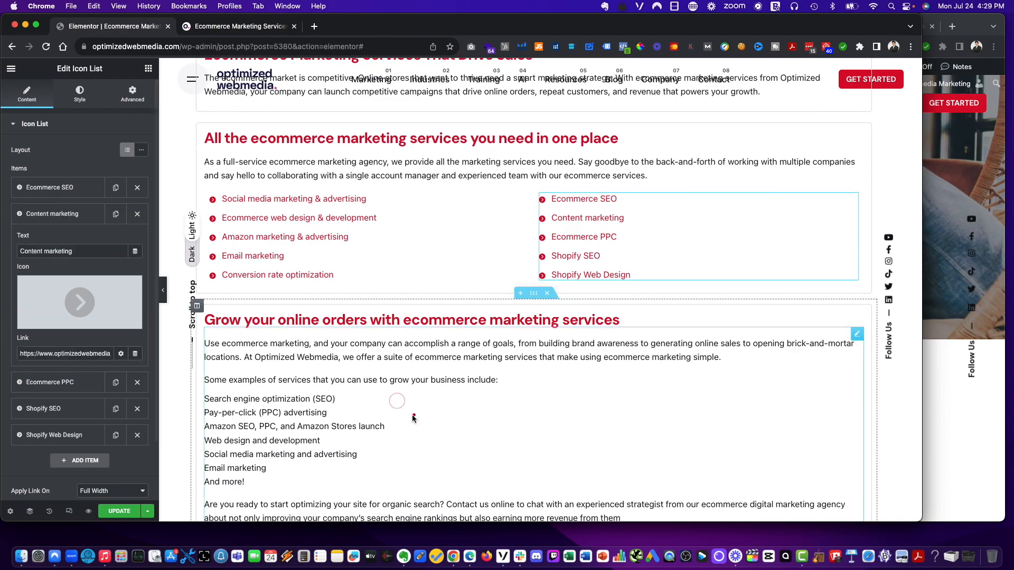
{"action": "scroll", "coordinate": [411, 414], "scroll_direction": "down", "scroll_amount": 10}
{"action": "scroll", "coordinate": [410, 417], "scroll_direction": "up", "scroll_amount": 15}
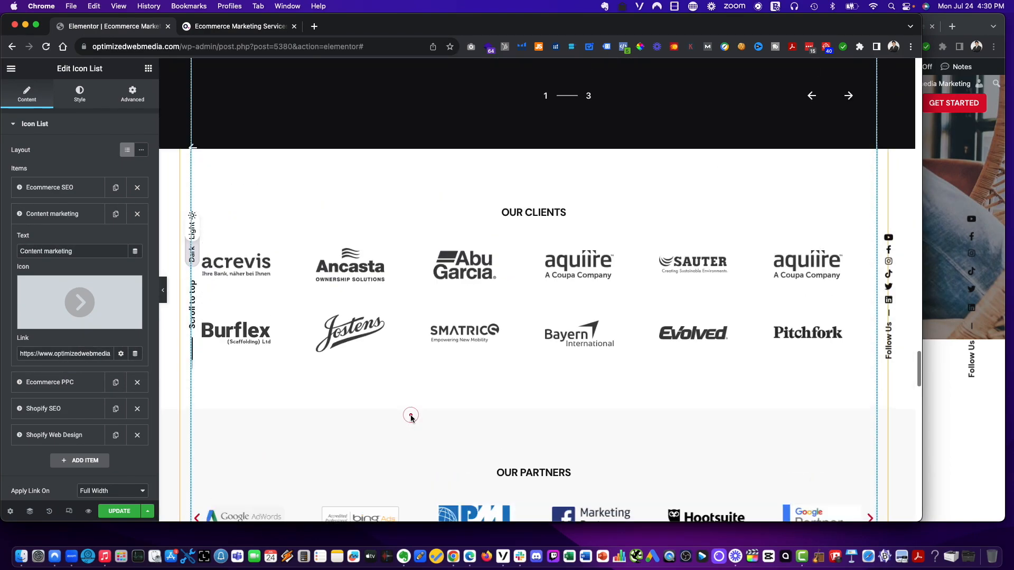
{"action": "scroll", "coordinate": [410, 417], "scroll_direction": "up", "scroll_amount": 3}
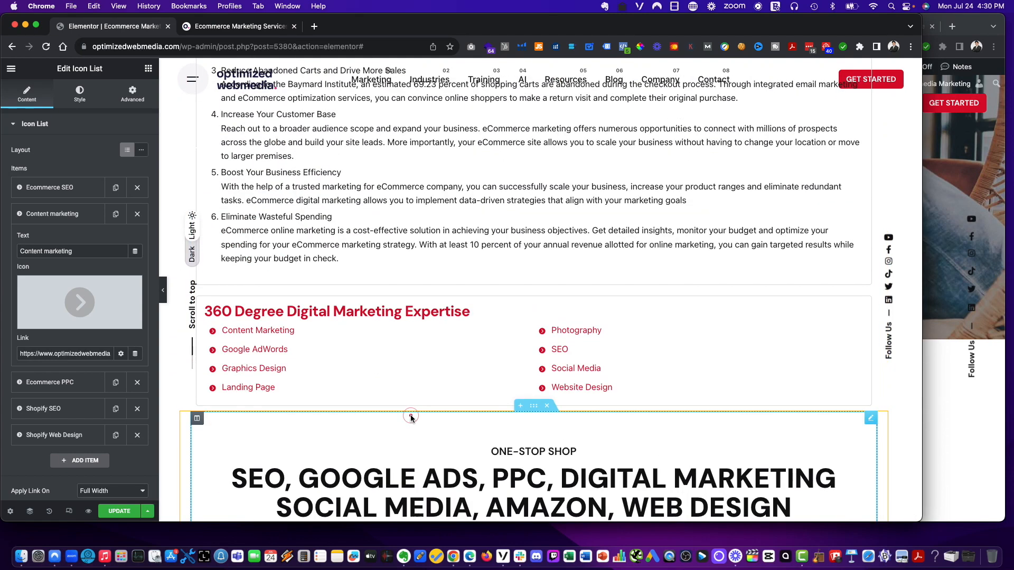
{"action": "left_click", "coordinate": [262, 332]}
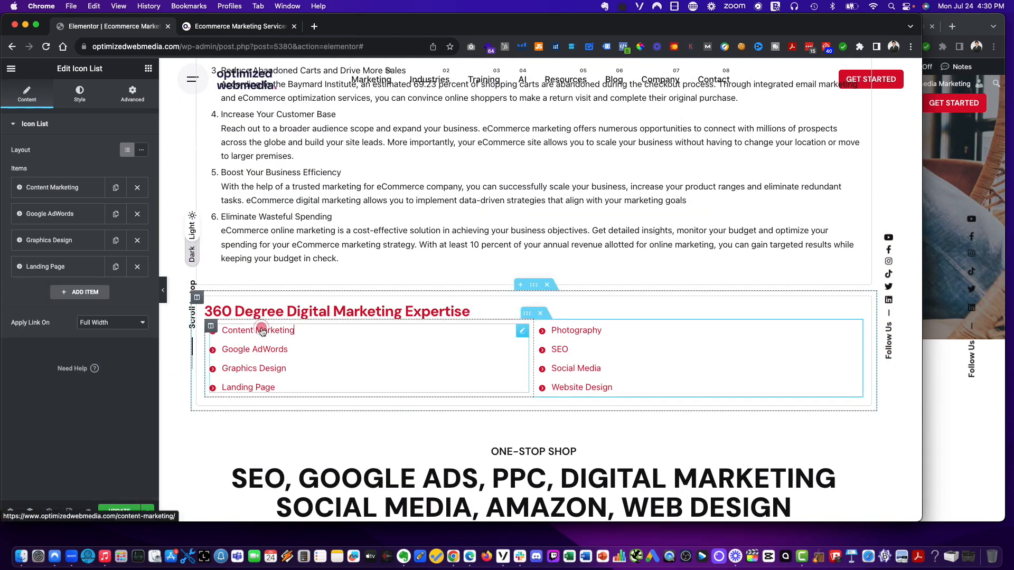
{"action": "left_click", "coordinate": [86, 194]}
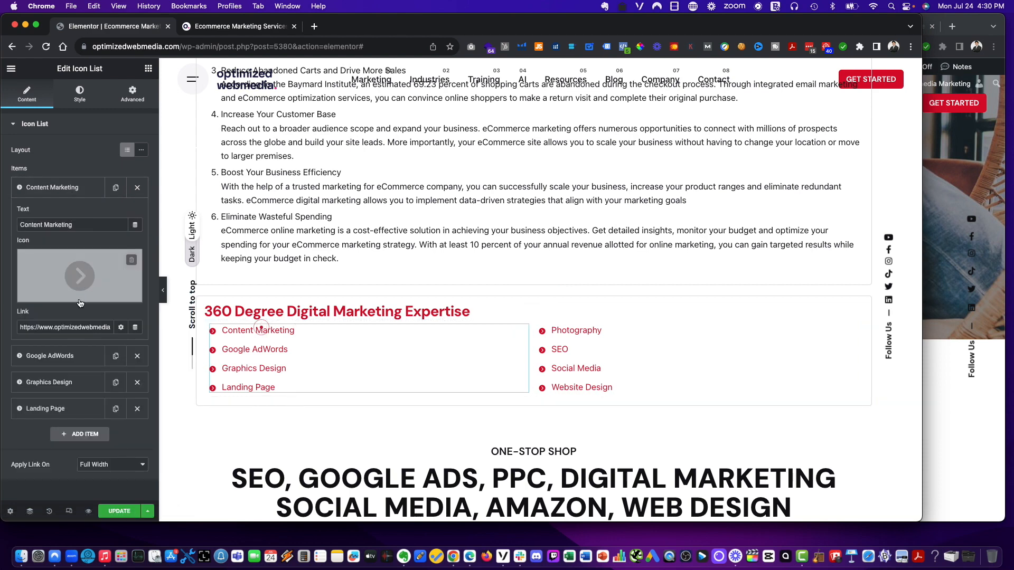
{"action": "left_click_drag", "start_coordinate": [67, 327], "coordinate": [141, 338]}
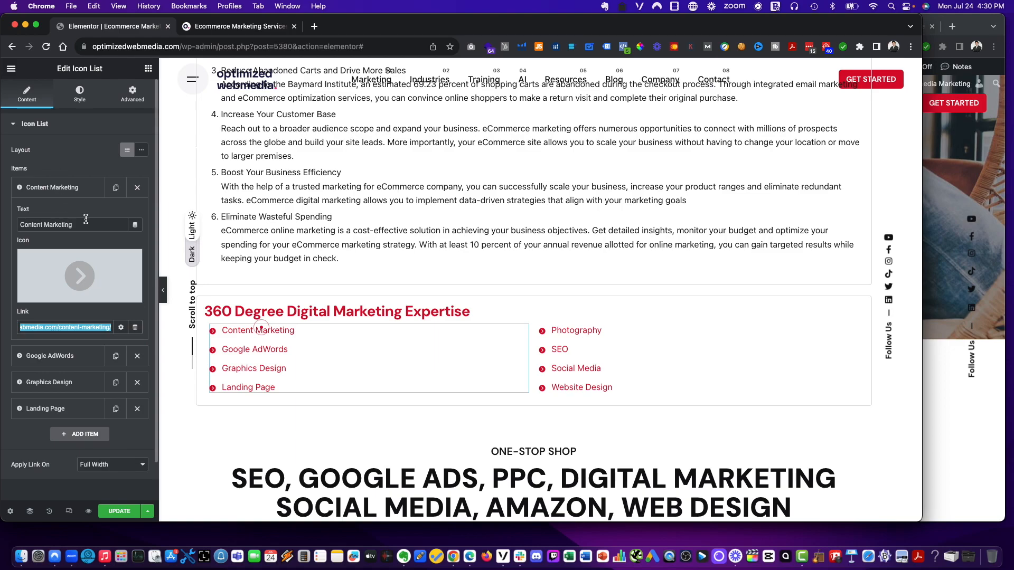
- Paste that URL as the link of the Content marketing item in the ecommerce services list
{"action": "scroll", "coordinate": [233, 244], "scroll_direction": "up", "scroll_amount": 20}
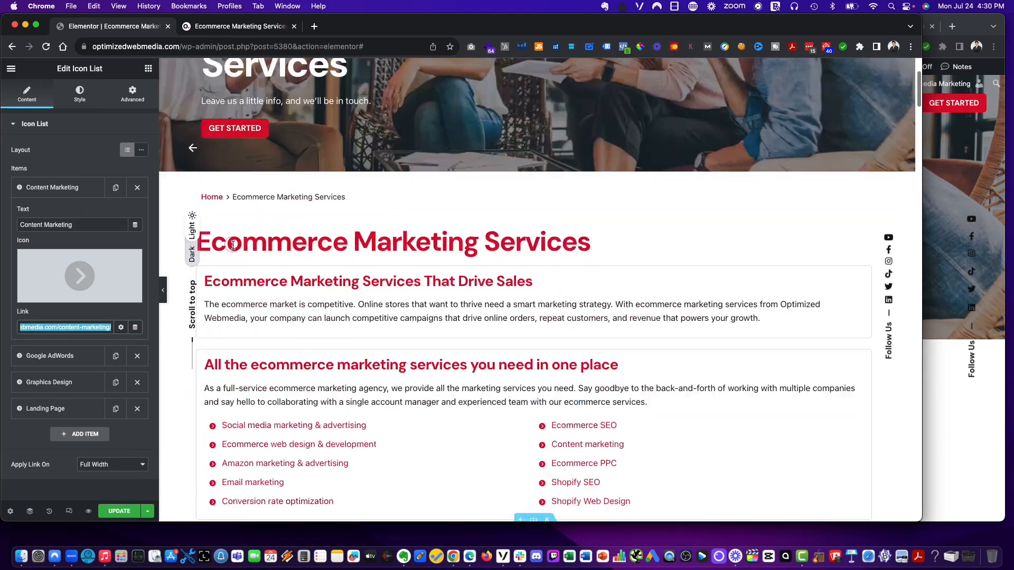
{"action": "scroll", "coordinate": [233, 244], "scroll_direction": "up", "scroll_amount": 5}
{"action": "scroll", "coordinate": [344, 287], "scroll_direction": "down", "scroll_amount": 10}
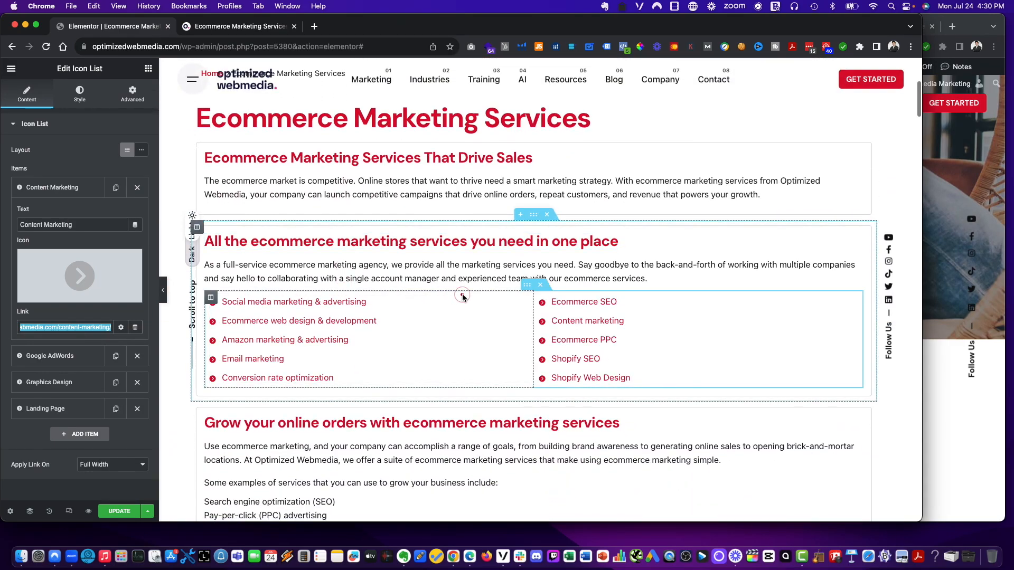
{"action": "left_click", "coordinate": [652, 304]}
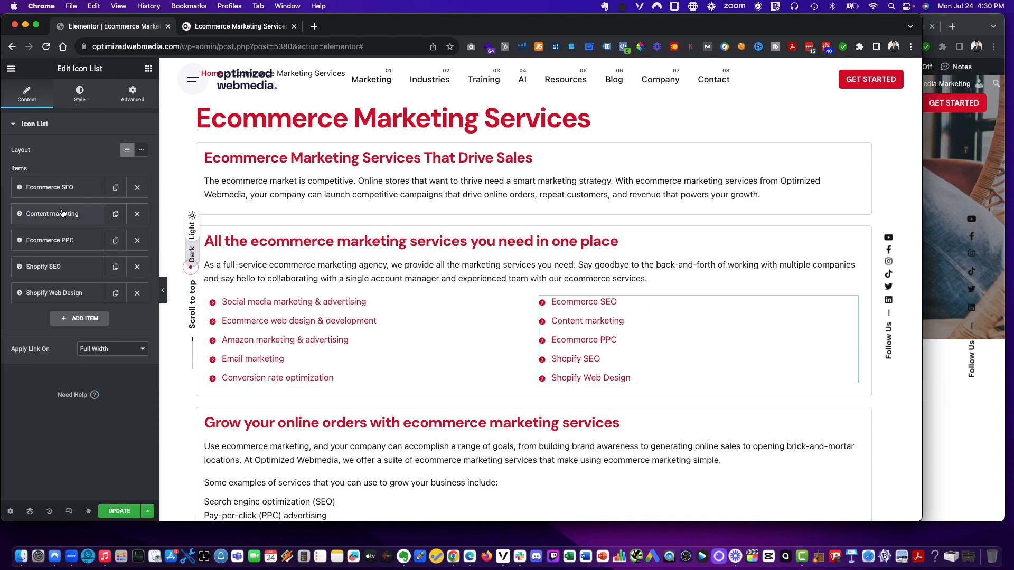
{"action": "left_click", "coordinate": [53, 214]}
{"action": "triple_click", "coordinate": [89, 348]}
{"action": "type", "text": "https://www.optimizedwebmedia.com/content-marketing/"}
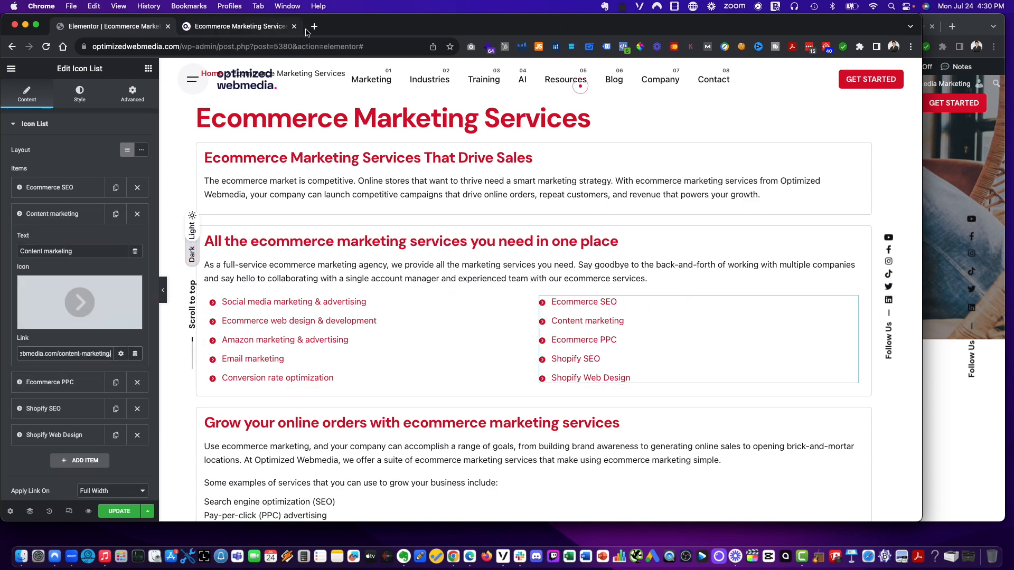
- Open the pasted content marketing URL in a new tab to check it, then return to the editor
{"action": "left_click", "coordinate": [316, 27]}
{"action": "type", "text": "https://www.optimizedwebmedia.com/content-marketing/"}
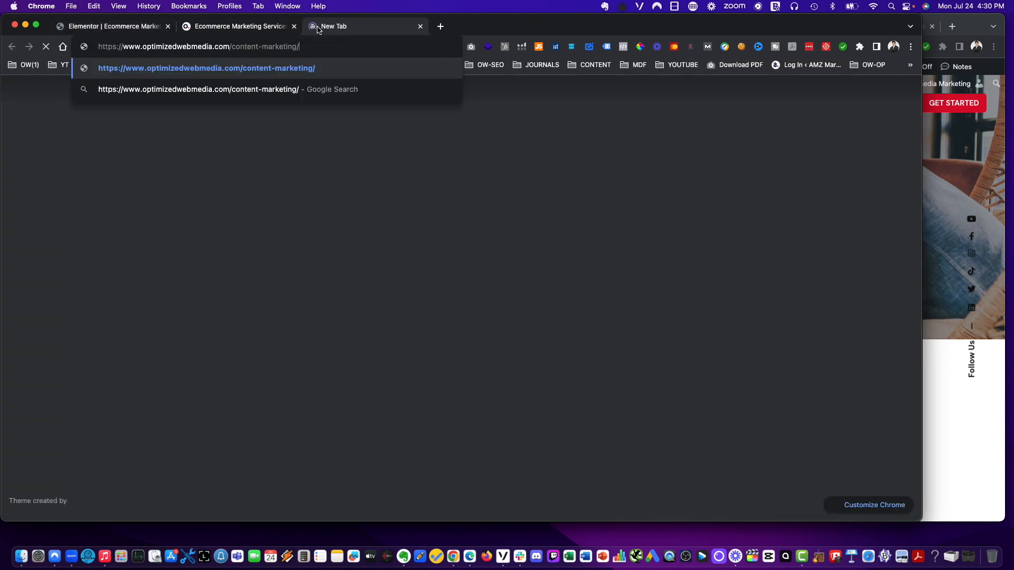
{"action": "key", "text": "Return"}
{"action": "left_click", "coordinate": [82, 26]}
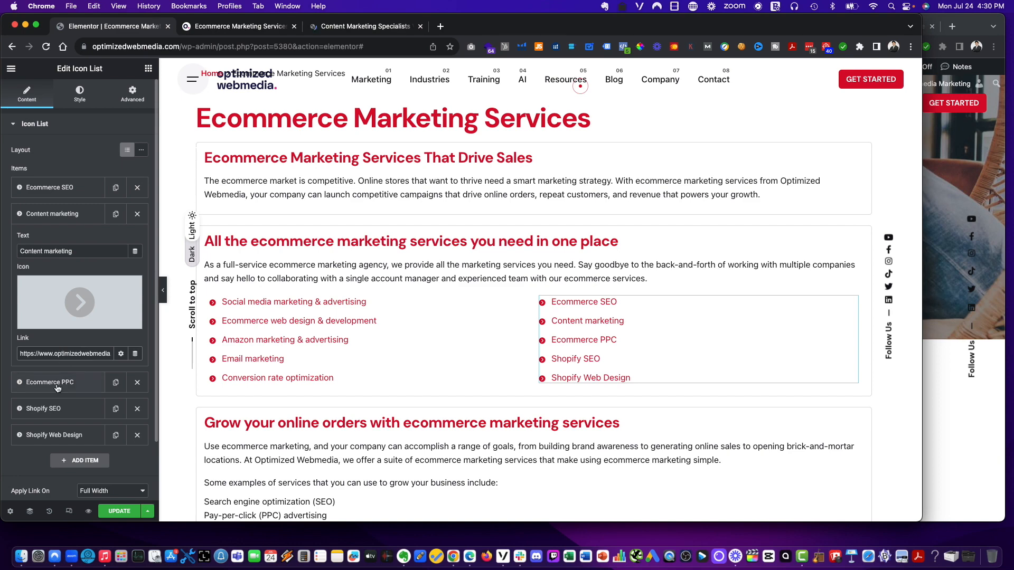
- Copy the Pay Per Click (PPC) page URL and set it as the Ecommerce PPC item's link
{"action": "key", "text": "super+grave"}
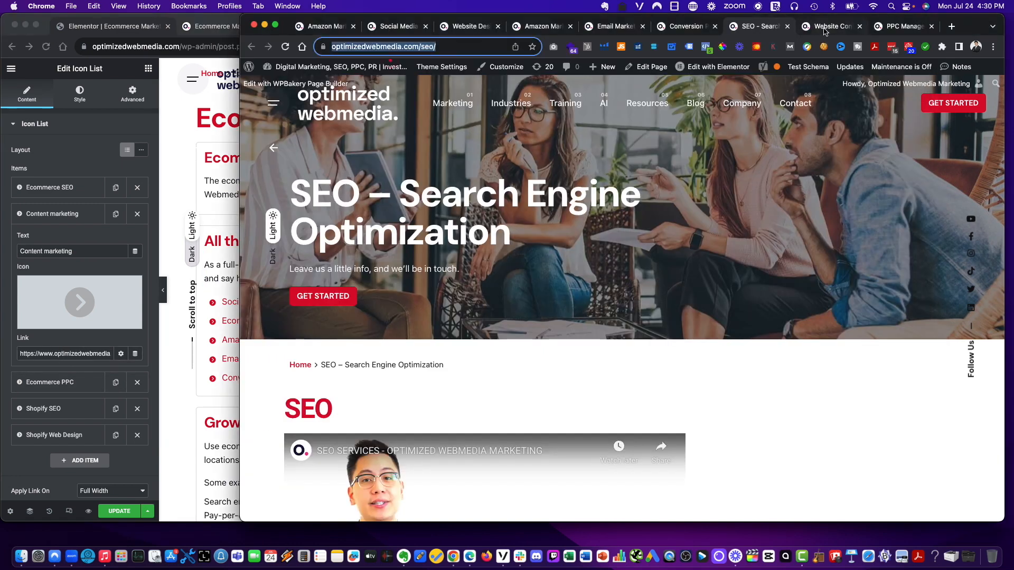
{"action": "left_click", "coordinate": [825, 29]}
{"action": "left_click_drag", "start_coordinate": [898, 28], "coordinate": [802, 28]}
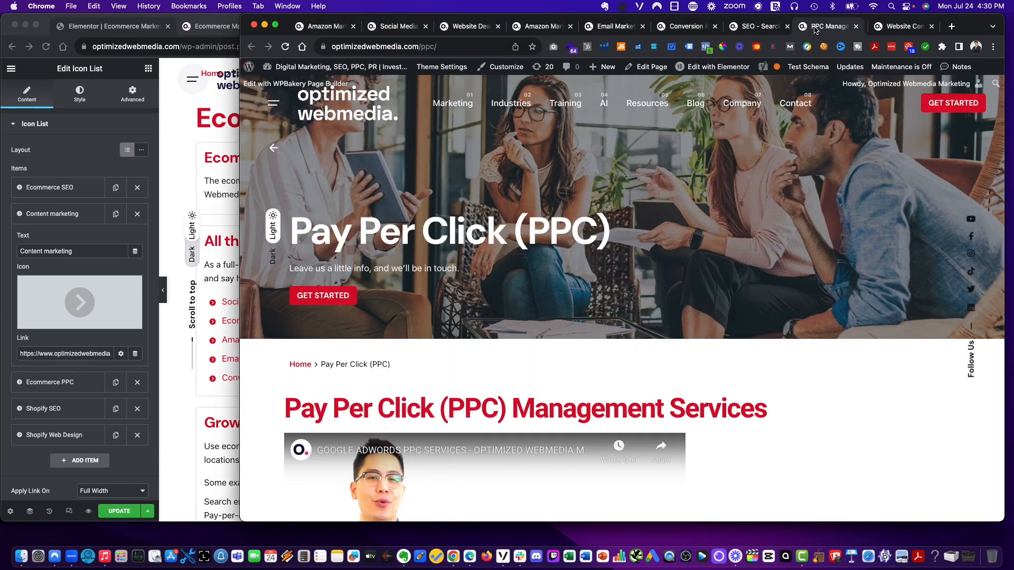
{"action": "left_click", "coordinate": [419, 46]}
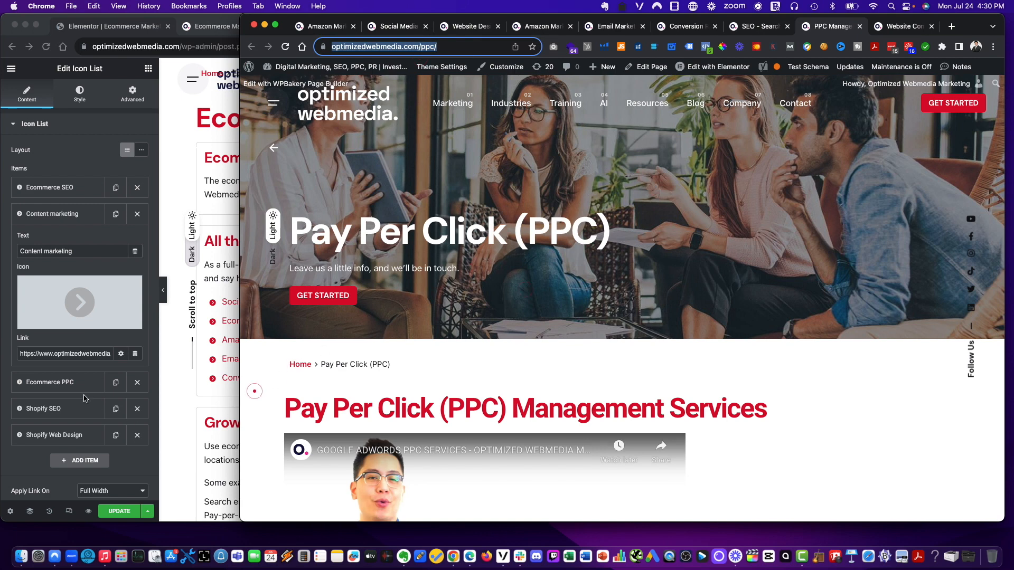
{"action": "left_click", "coordinate": [70, 381]}
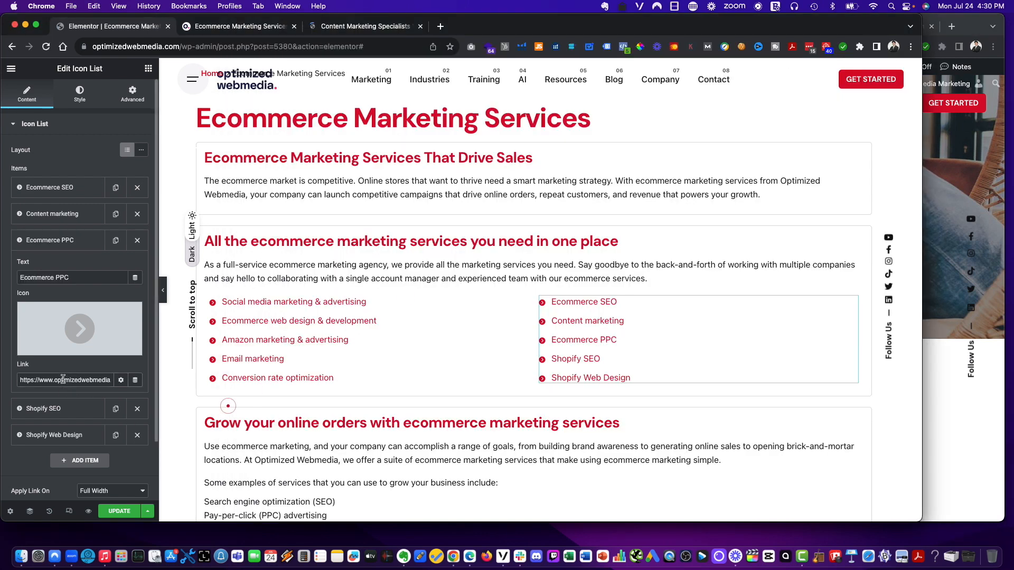
{"action": "left_click", "coordinate": [62, 380]}
{"action": "key", "text": "super+a"}
{"action": "key", "text": "super+v"}
- Set the Shopify SEO item's link to the SEO page URL
{"action": "left_click", "coordinate": [68, 410]}
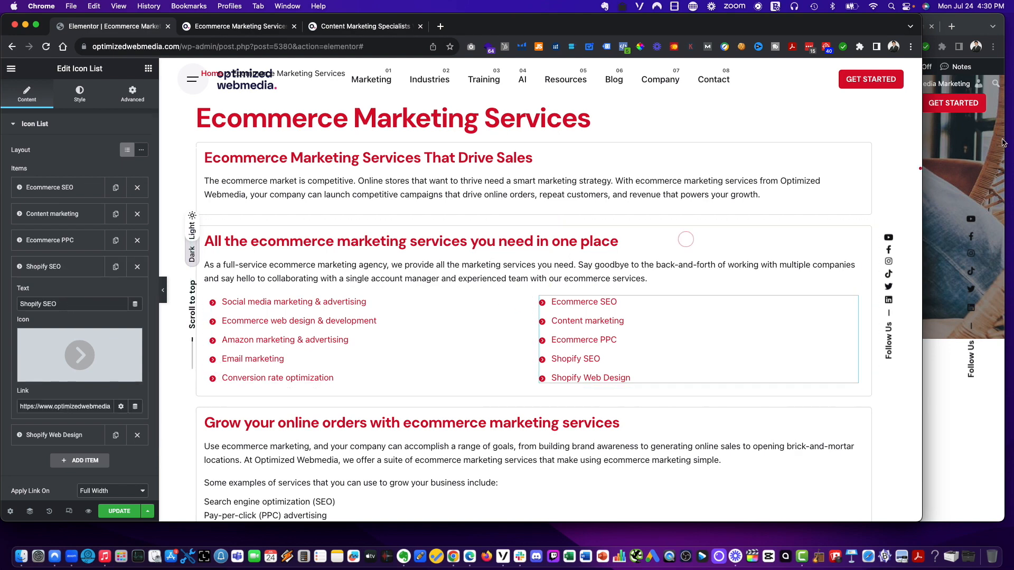
{"action": "left_click", "coordinate": [967, 31]}
{"action": "left_click", "coordinate": [743, 28]}
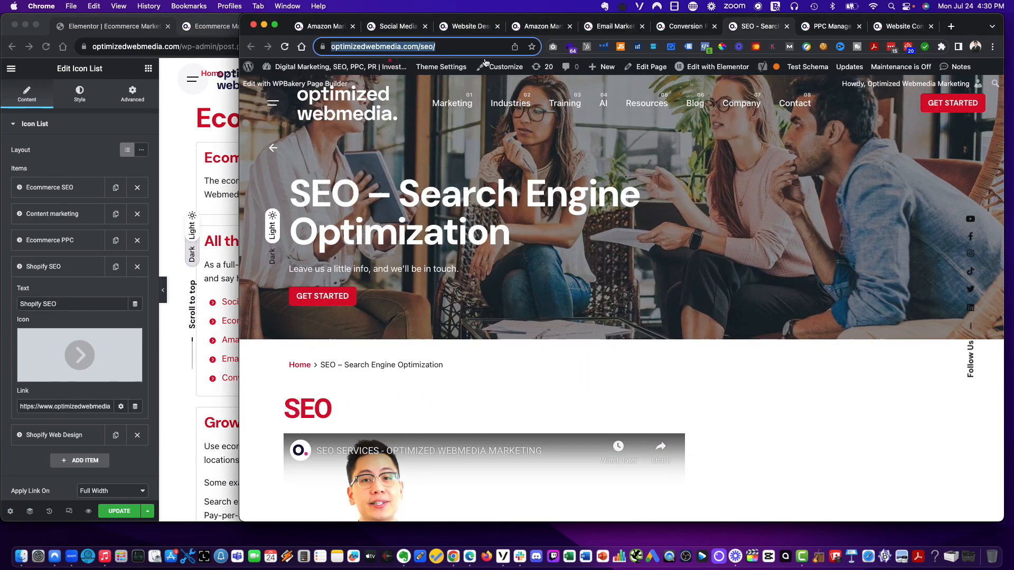
{"action": "key", "text": "super+c"}
{"action": "left_click", "coordinate": [30, 407]}
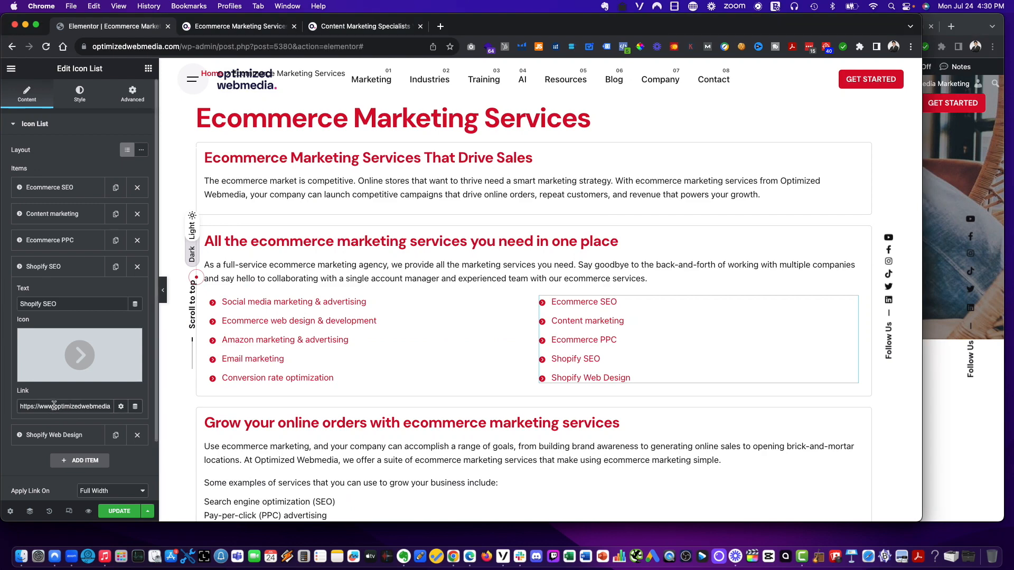
{"action": "key", "text": "super+a"}
{"action": "key", "text": "super+v"}
- Copy the Website Design page URL and set it as the Shopify Web Design item's link
{"action": "left_click", "coordinate": [63, 437]}
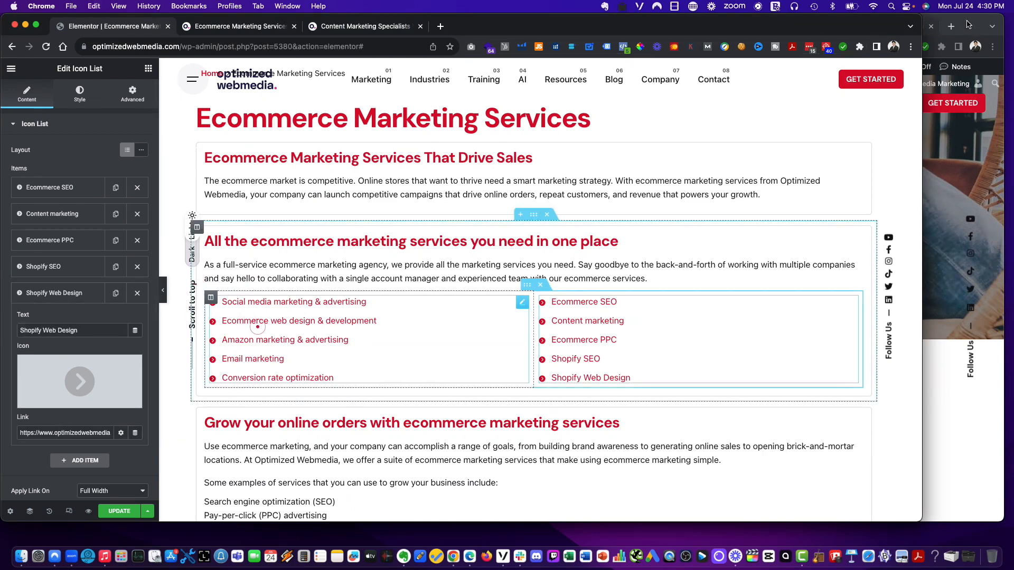
{"action": "left_click", "coordinate": [968, 31]}
{"action": "left_click", "coordinate": [896, 27]}
{"action": "left_click", "coordinate": [443, 46]}
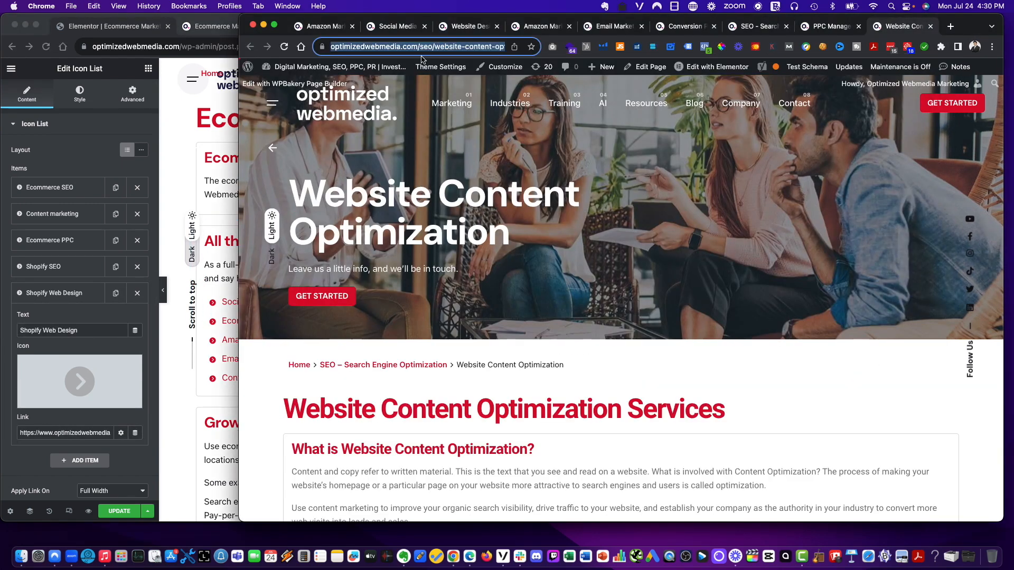
{"action": "key", "text": "super+c"}
{"action": "left_click", "coordinate": [457, 31]}
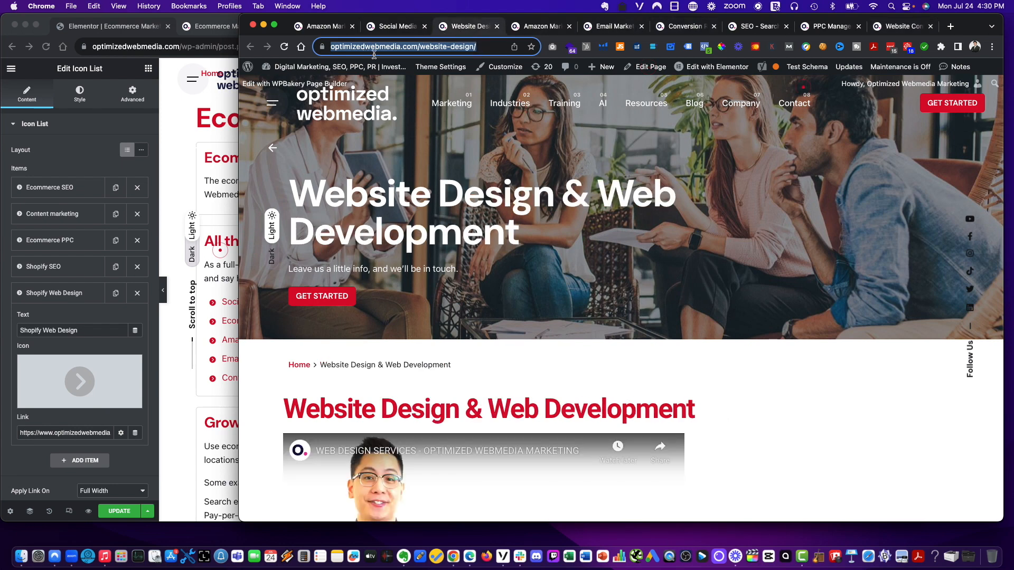
{"action": "triple_click", "coordinate": [74, 433]}
{"action": "key", "text": "super+v"}
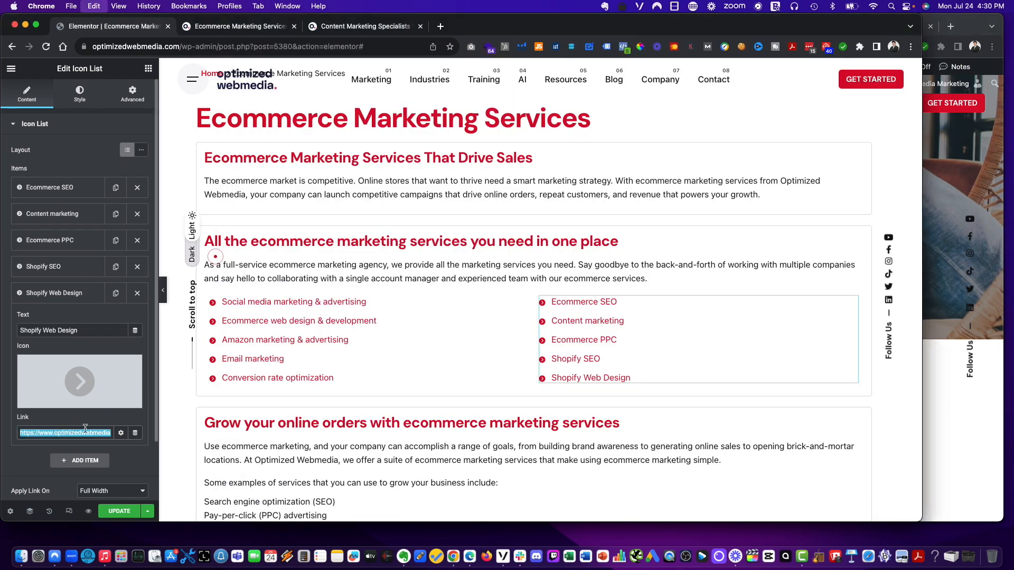
- Browse the site's Marketing menu for matching service pages, then update the page to save the links
{"action": "left_click", "coordinate": [952, 134]}
{"action": "left_click", "coordinate": [902, 30]}
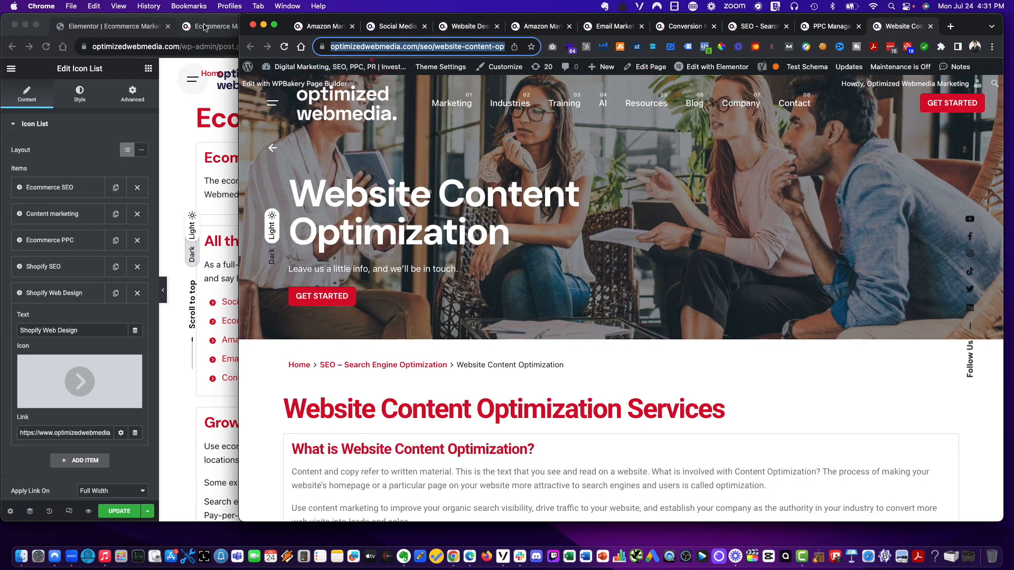
{"action": "mouse_move", "coordinate": [451, 103]}
{"action": "left_click", "coordinate": [465, 153]}
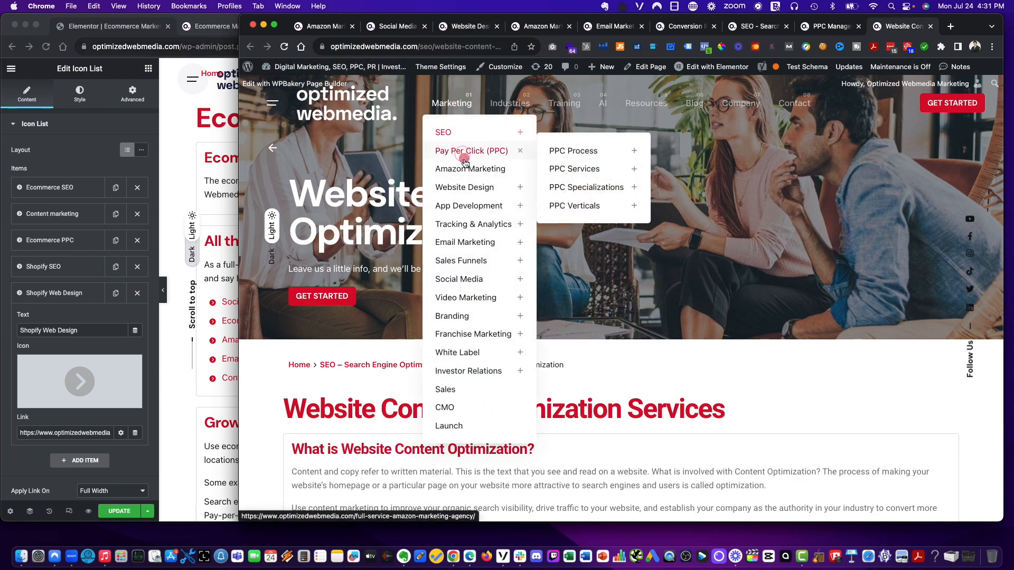
{"action": "left_click", "coordinate": [454, 279]}
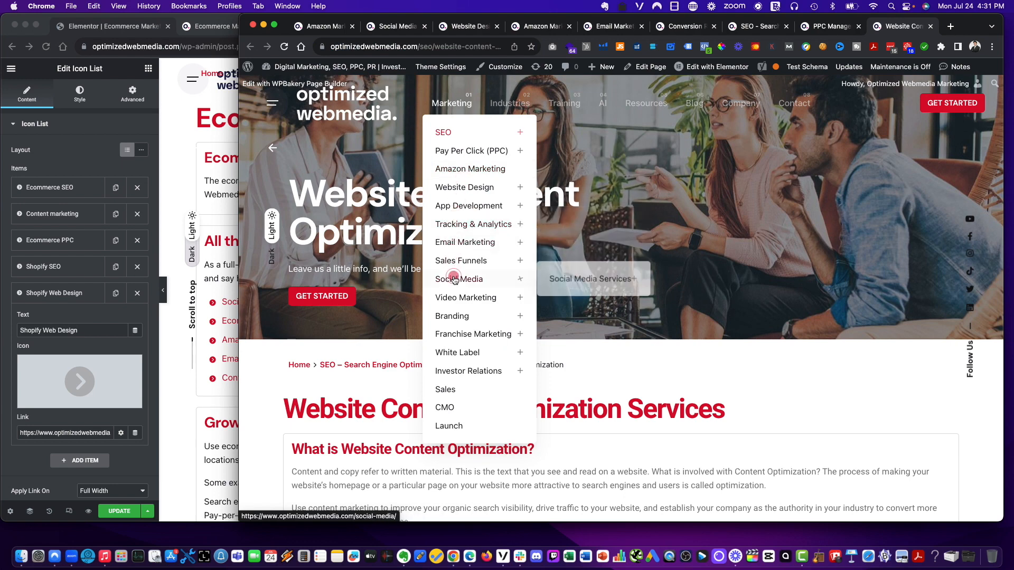
{"action": "mouse_move", "coordinate": [454, 328]}
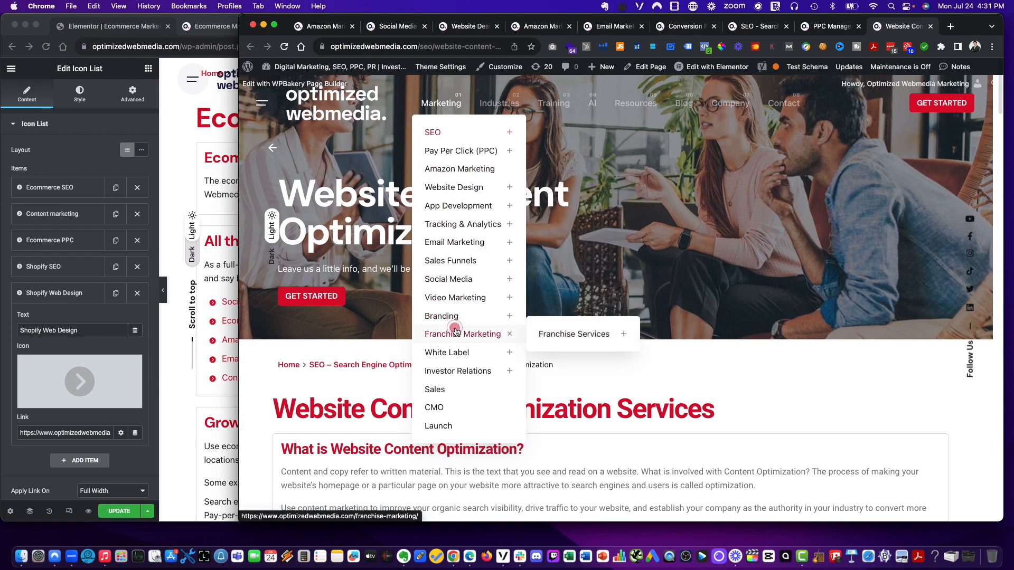
{"action": "left_click", "coordinate": [454, 353]}
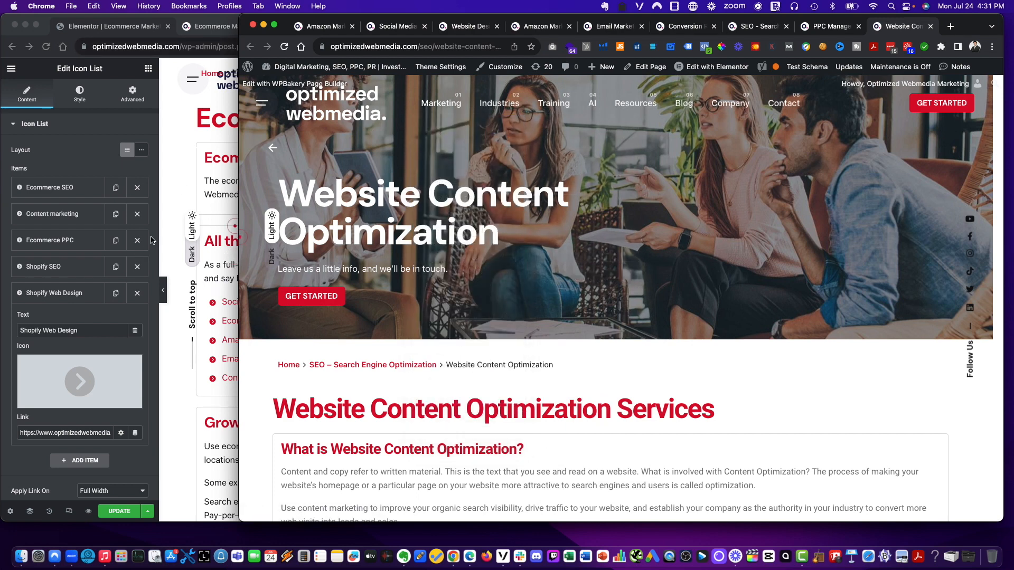
{"action": "left_click", "coordinate": [166, 492]}
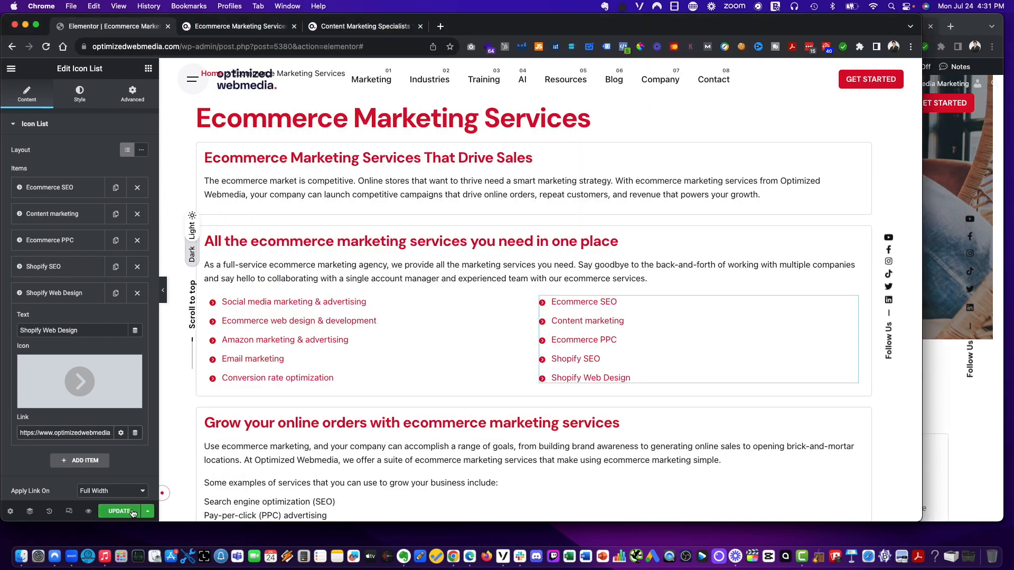
{"action": "left_click", "coordinate": [121, 513]}
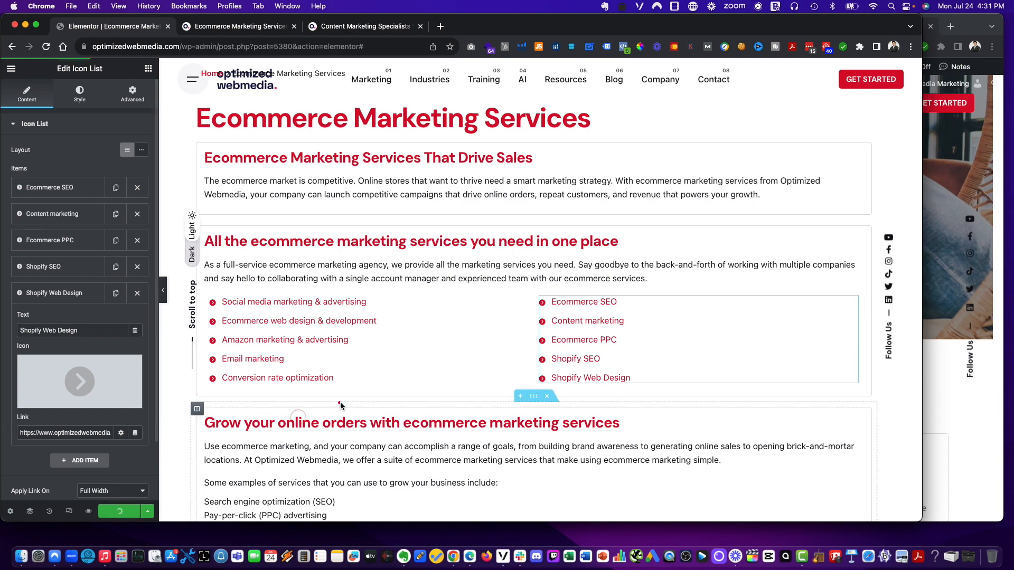
- Review the services list and text sections on the live Ecommerce Marketing Services page
{"action": "scroll", "coordinate": [338, 404], "scroll_direction": "down", "scroll_amount": 10}
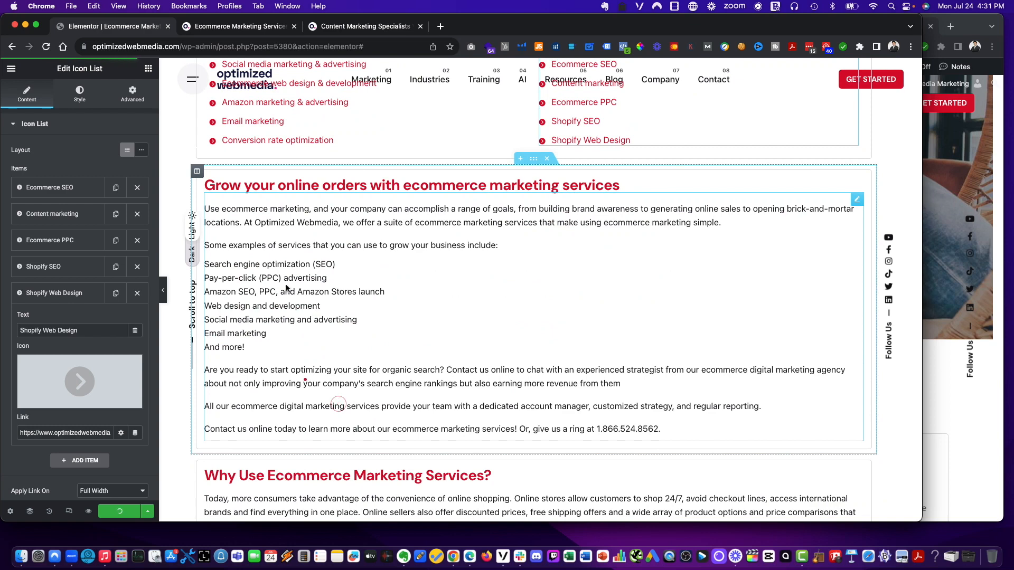
{"action": "left_click", "coordinate": [232, 26]}
{"action": "scroll", "coordinate": [395, 259], "scroll_direction": "down", "scroll_amount": 15}
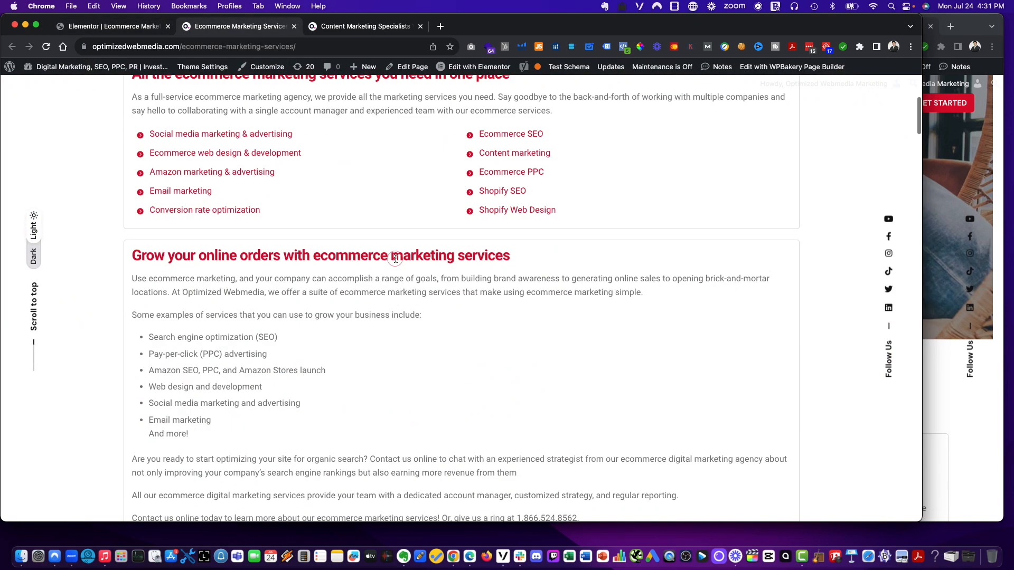
{"action": "scroll", "coordinate": [396, 258], "scroll_direction": "down", "scroll_amount": 3}
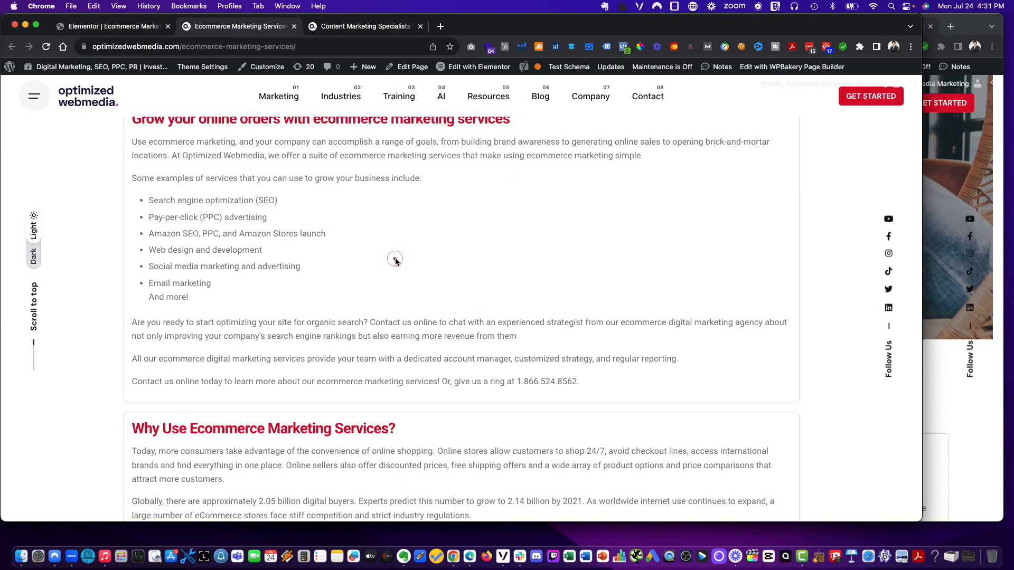
{"action": "scroll", "coordinate": [149, 297], "scroll_direction": "right", "scroll_amount": 1}
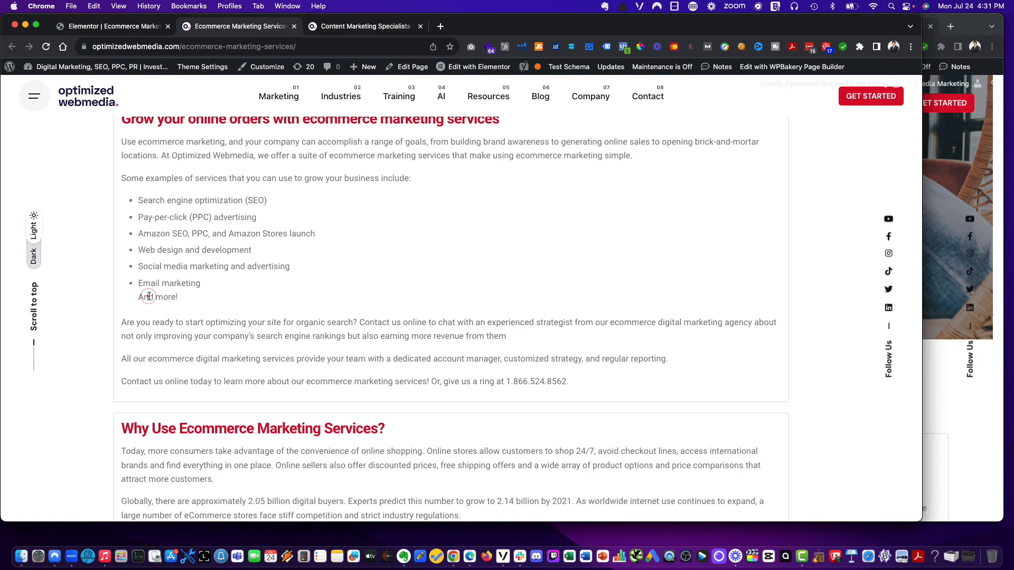
{"action": "scroll", "coordinate": [149, 296], "scroll_direction": "up", "scroll_amount": 1}
{"action": "scroll", "coordinate": [149, 297], "scroll_direction": "down", "scroll_amount": 8}
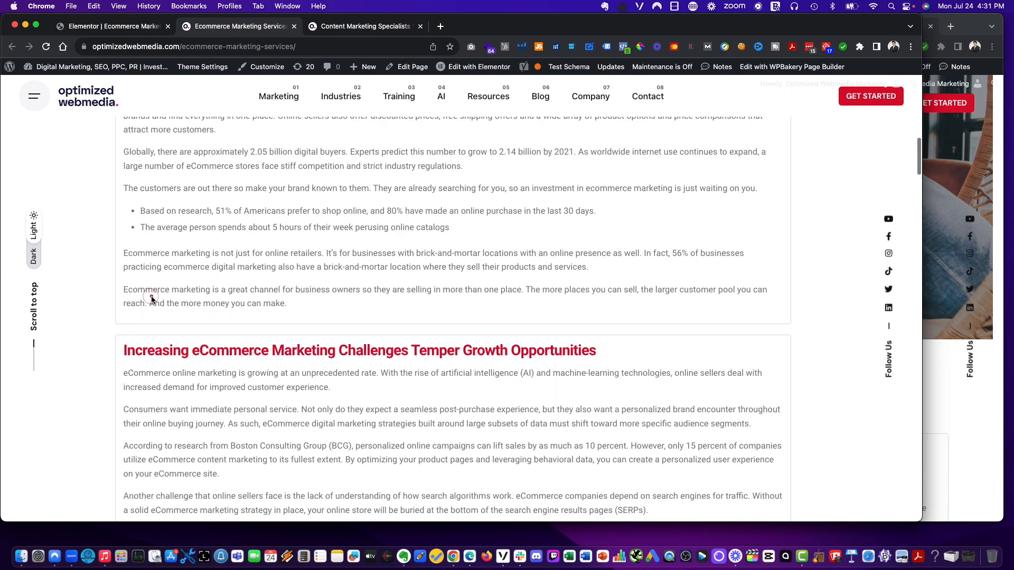
{"action": "scroll", "coordinate": [152, 299], "scroll_direction": "down", "scroll_amount": 5}
{"action": "scroll", "coordinate": [151, 299], "scroll_direction": "up", "scroll_amount": 20}
{"action": "scroll", "coordinate": [153, 300], "scroll_direction": "down", "scroll_amount": 6}
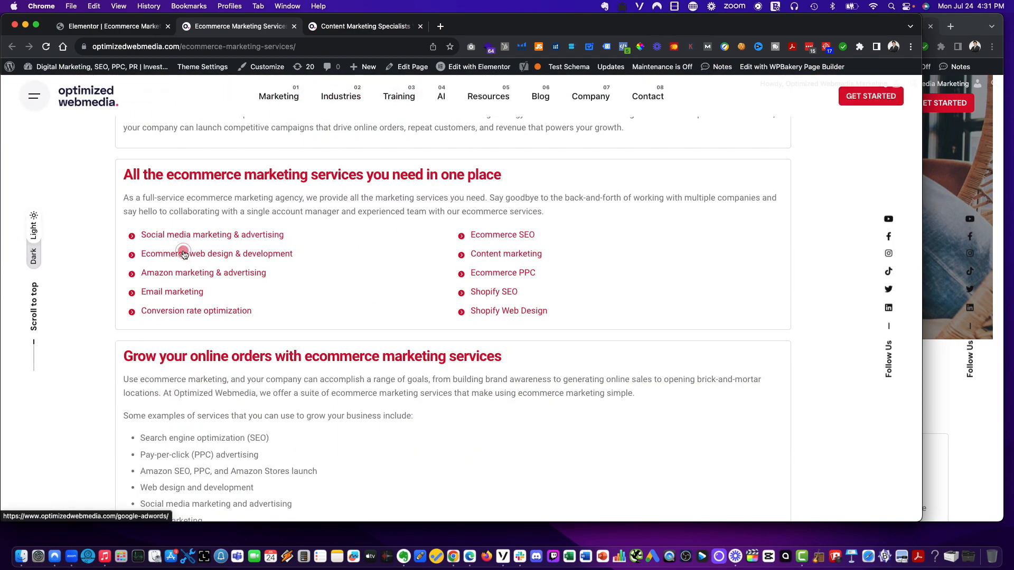
- Make 'And more!' its own bullet in the Grow your online orders text list
{"action": "left_click", "coordinate": [134, 26]}
{"action": "scroll", "coordinate": [259, 224], "scroll_direction": "down", "scroll_amount": 2}
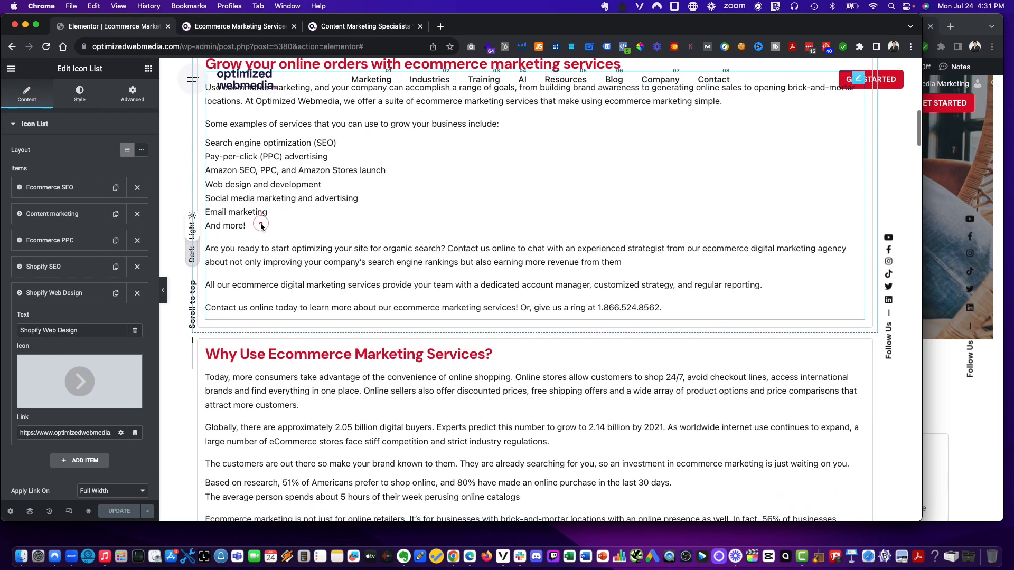
{"action": "left_click", "coordinate": [272, 233]}
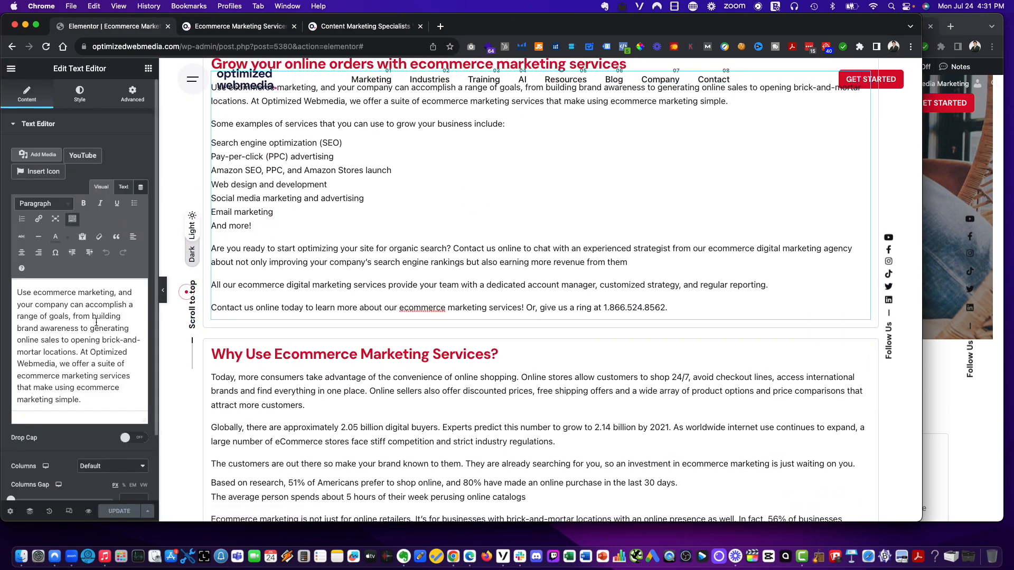
{"action": "scroll", "coordinate": [93, 321], "scroll_direction": "up", "scroll_amount": 5}
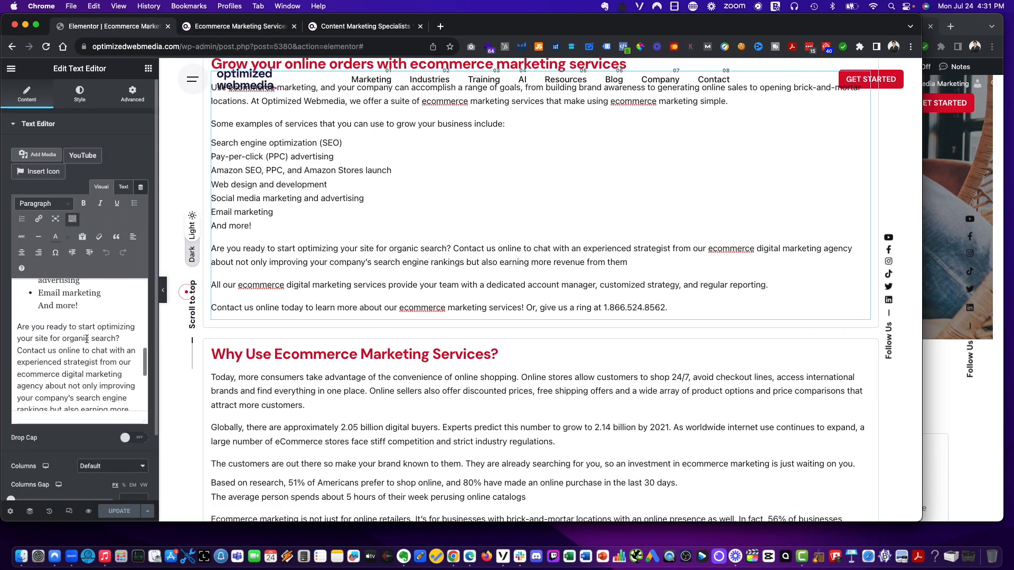
{"action": "left_click", "coordinate": [35, 303]}
{"action": "key", "text": "BackSpace"}
{"action": "key", "text": "Return"}
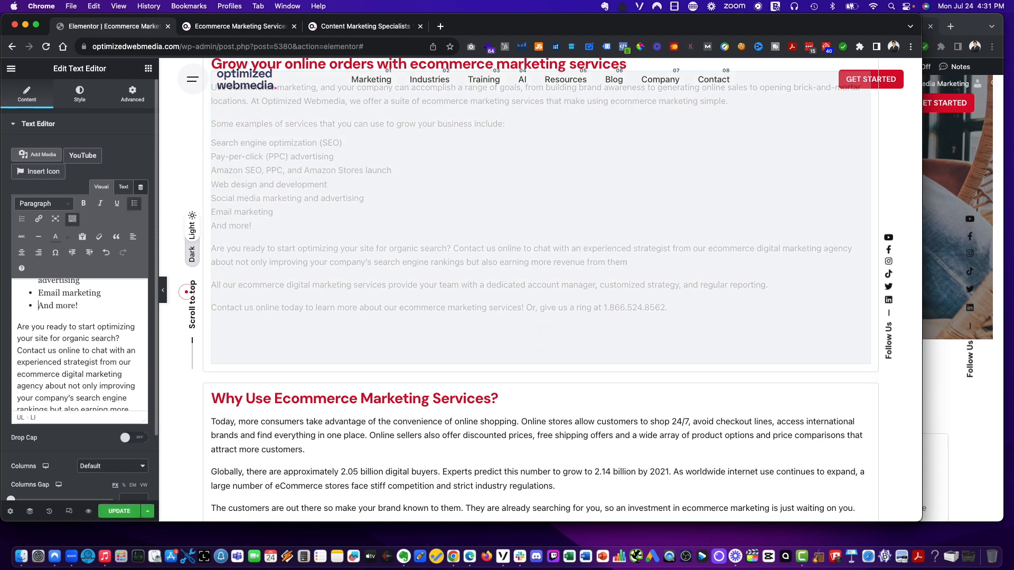
{"action": "left_click", "coordinate": [961, 18]}
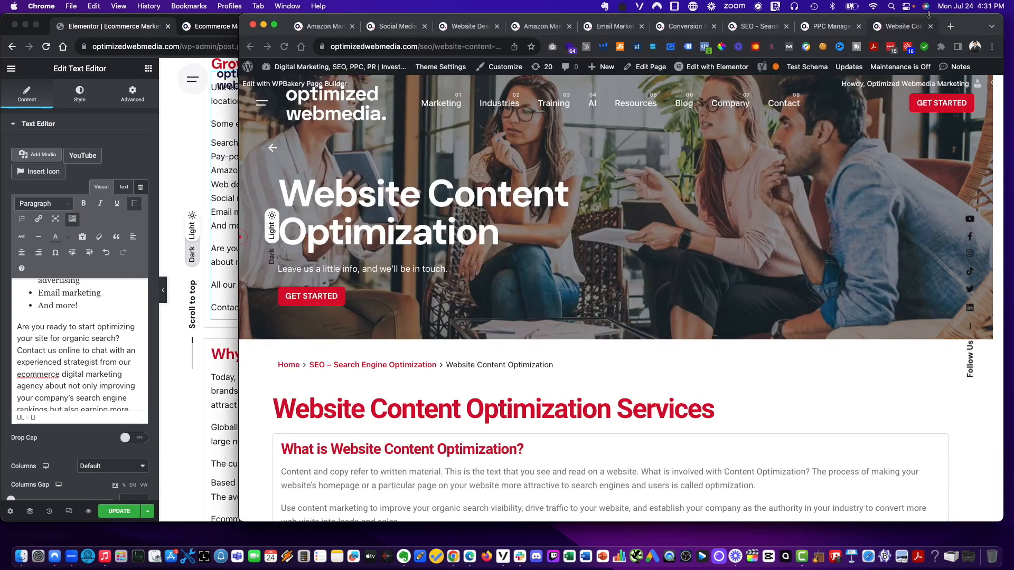
{"action": "left_click", "coordinate": [323, 27]}
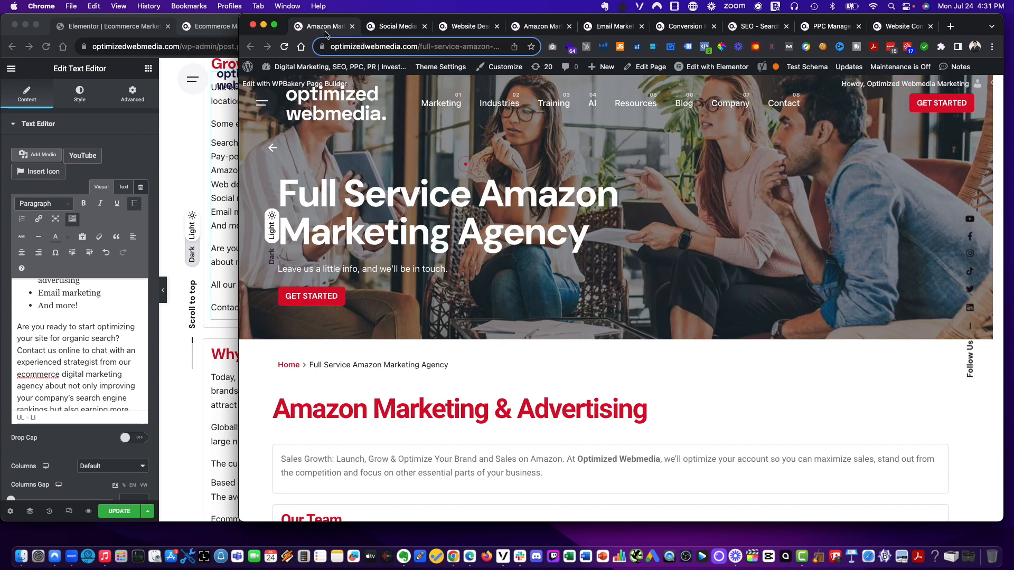
{"action": "left_click", "coordinate": [233, 88]}
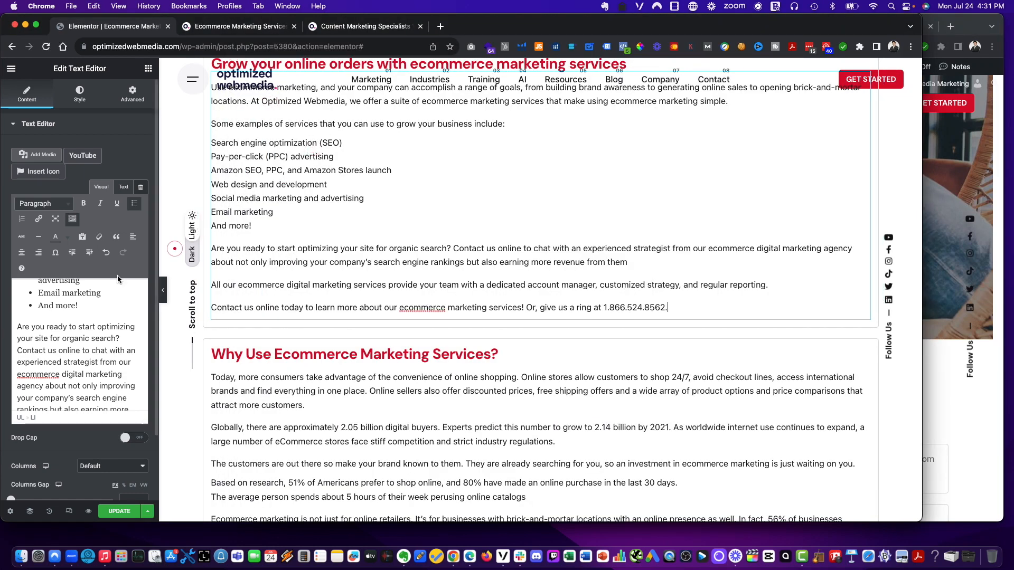
{"action": "scroll", "coordinate": [65, 346], "scroll_direction": "up", "scroll_amount": 3}
{"action": "scroll", "coordinate": [65, 346], "scroll_direction": "up", "scroll_amount": 2}
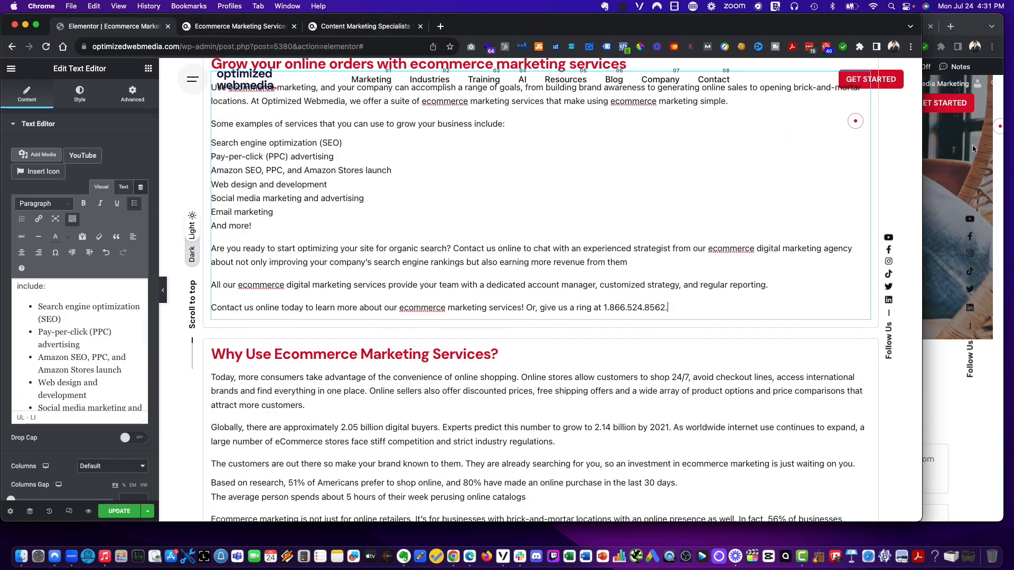
{"action": "left_click", "coordinate": [975, 149]}
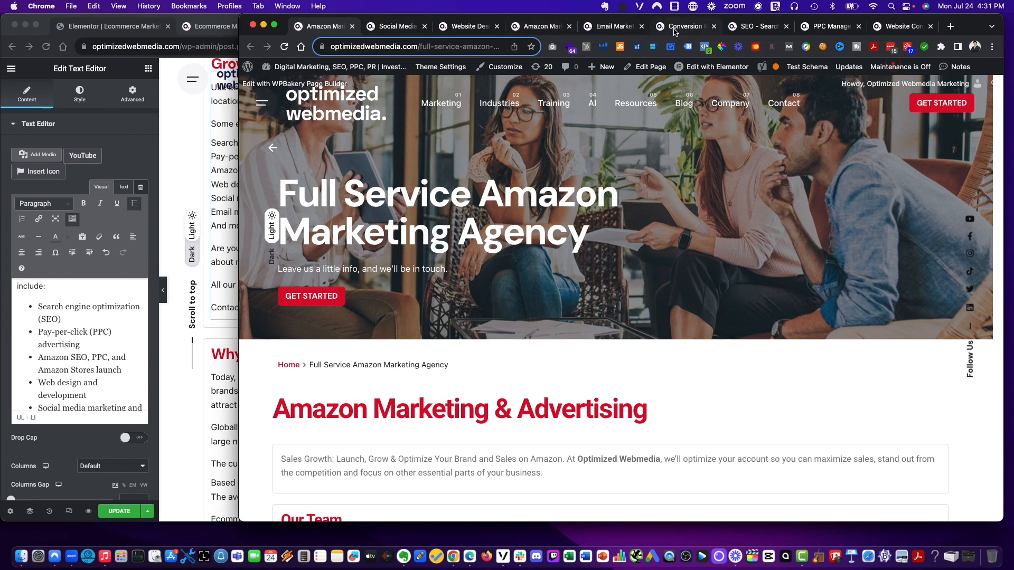
{"action": "left_click", "coordinate": [739, 30]}
{"action": "left_click", "coordinate": [62, 316]}
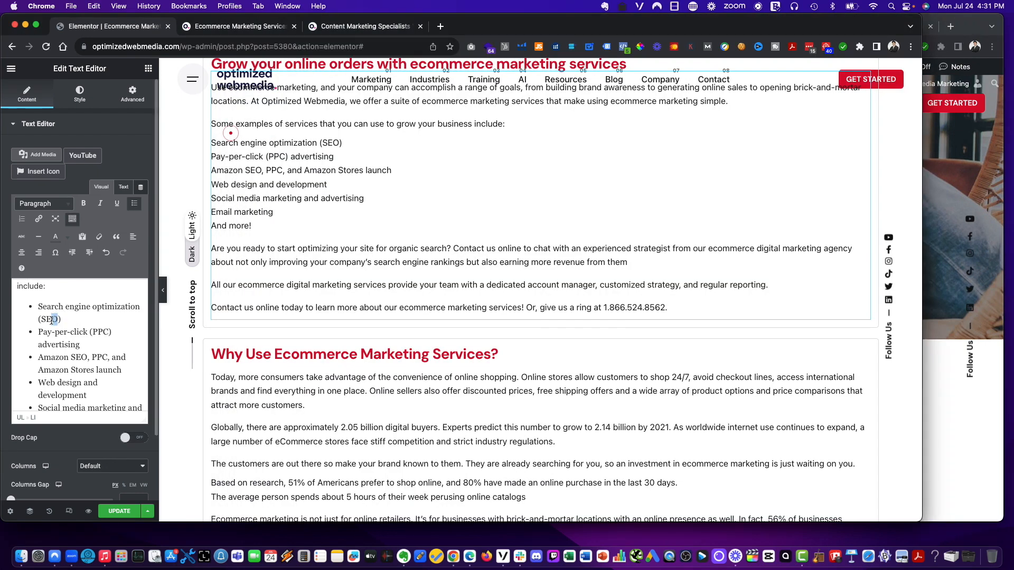
{"action": "left_click_drag", "start_coordinate": [52, 320], "coordinate": [44, 320]}
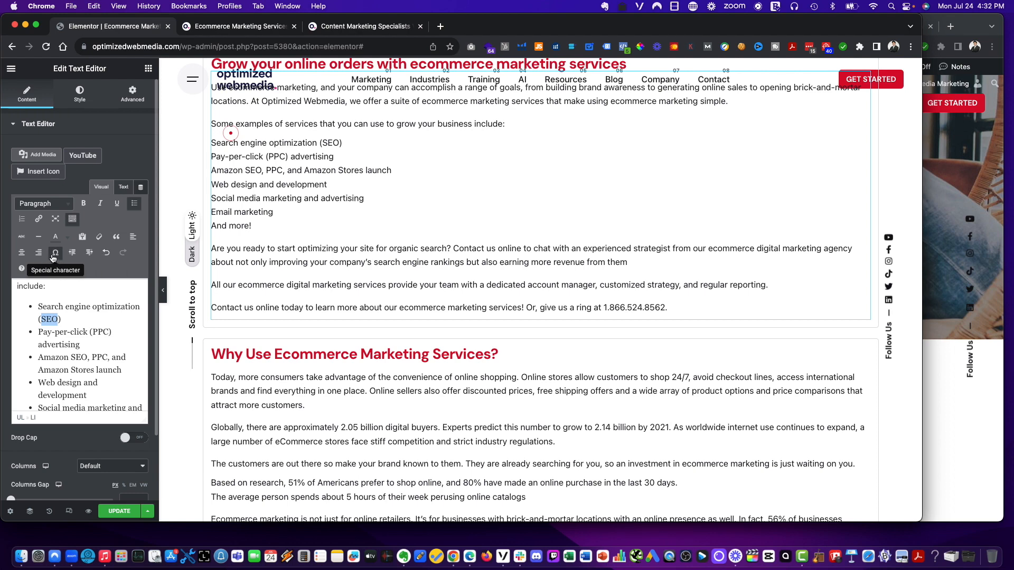
{"action": "left_click", "coordinate": [38, 218]}
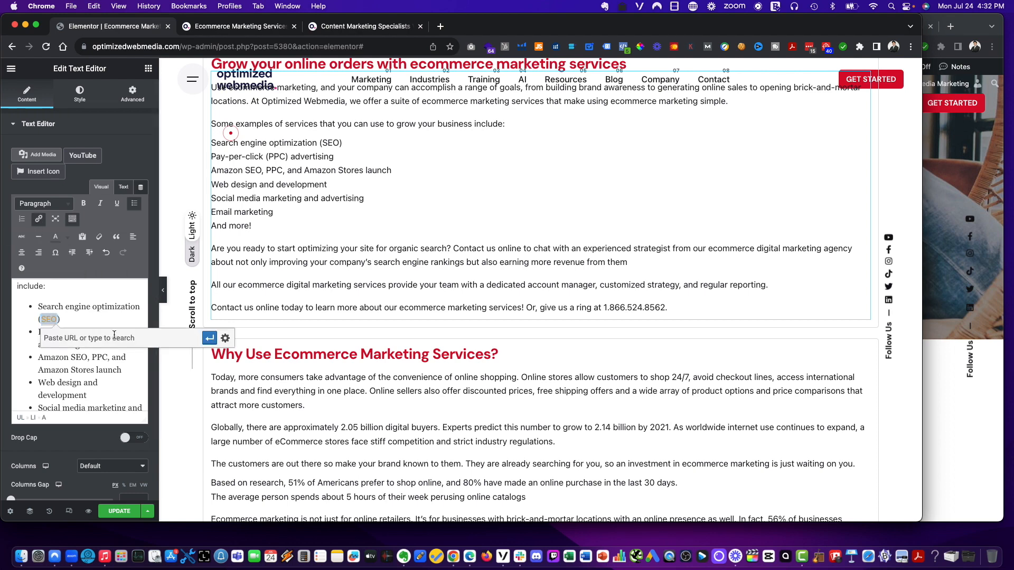
{"action": "type", "text": "https://www.optimizedwebmedia.com/seo/"}
{"action": "left_click", "coordinate": [226, 338]}
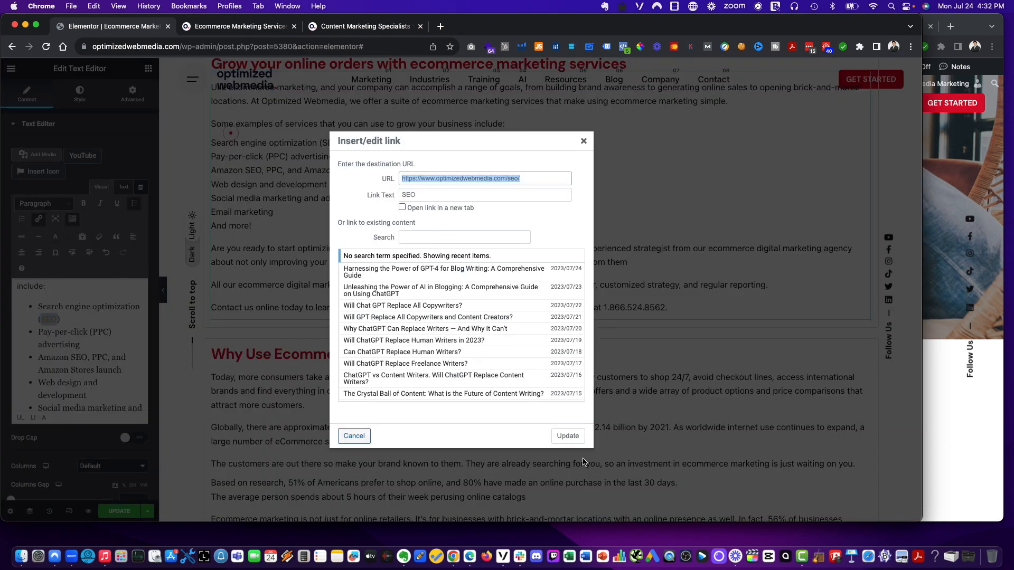
{"action": "left_click", "coordinate": [568, 436]}
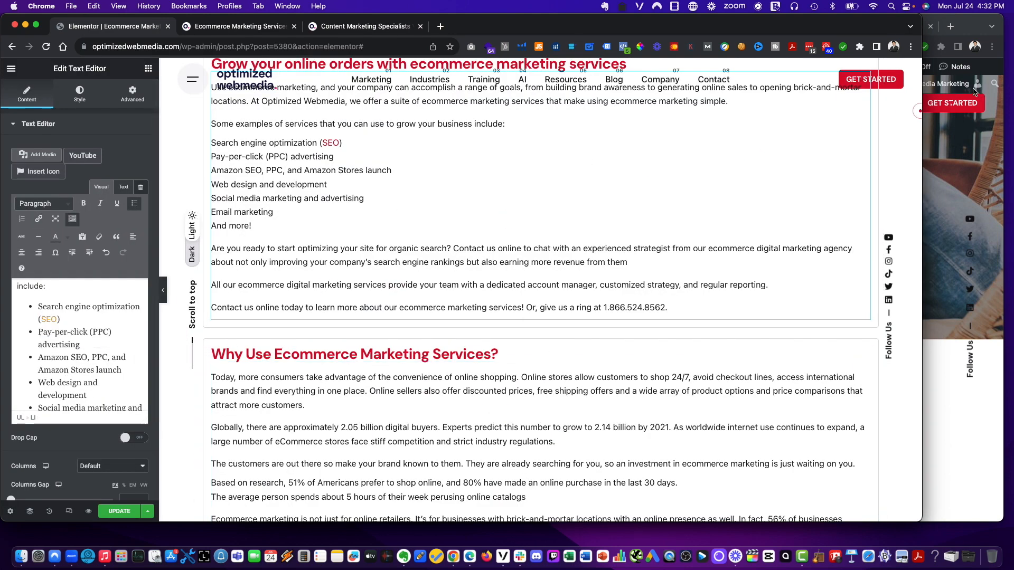
- Open the Google AdWords page from the PPC Services menu in a new tab
{"action": "left_click", "coordinate": [971, 23]}
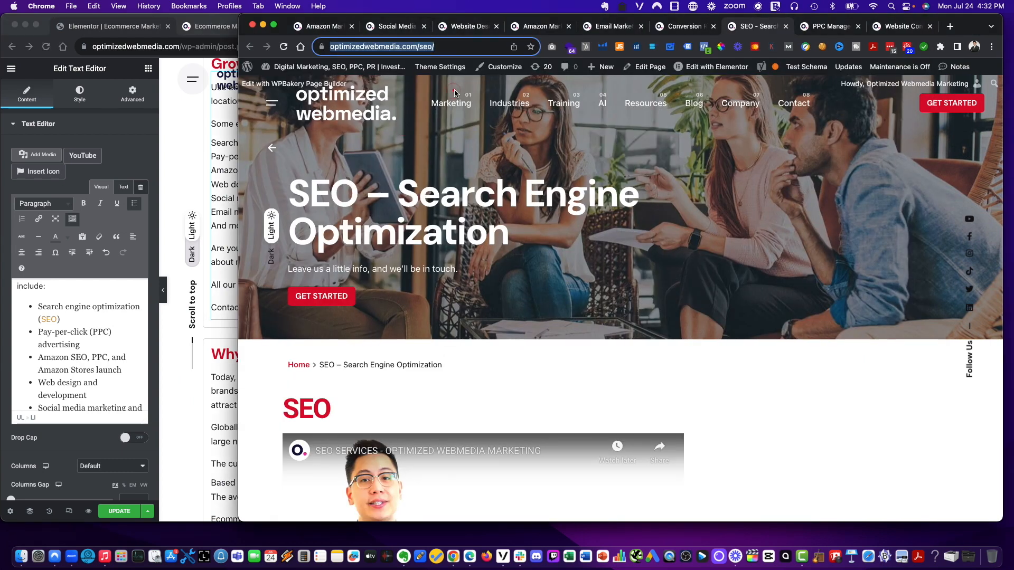
{"action": "mouse_move", "coordinate": [461, 106]}
{"action": "mouse_move", "coordinate": [468, 152]}
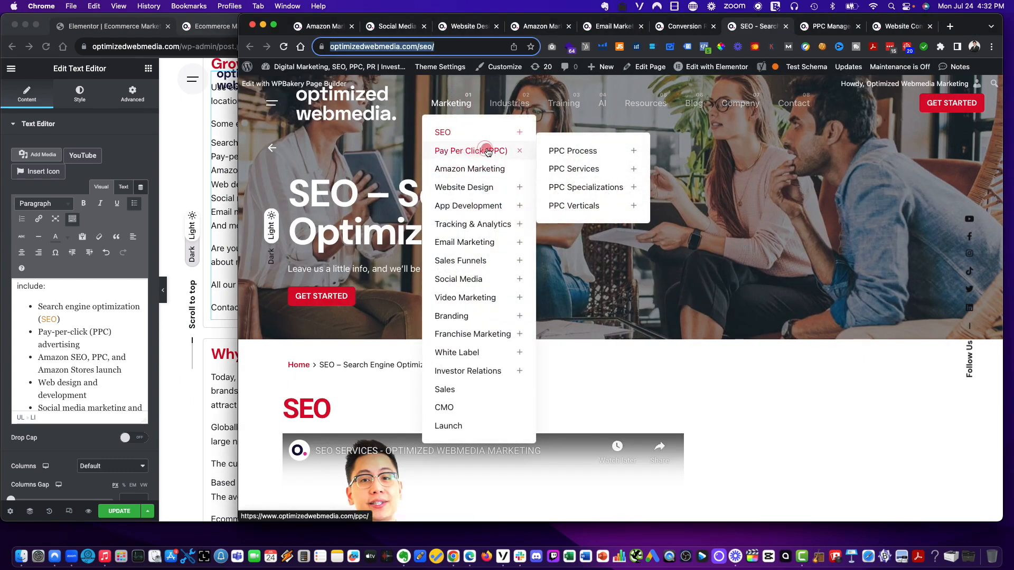
{"action": "mouse_move", "coordinate": [586, 169]}
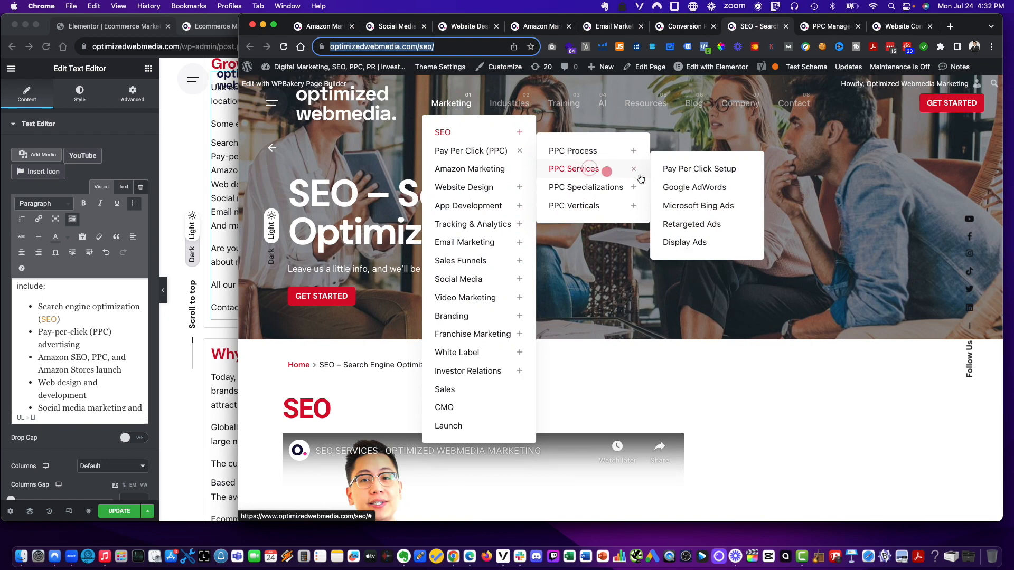
{"action": "right_click", "coordinate": [686, 187]}
{"action": "left_click", "coordinate": [697, 194]}
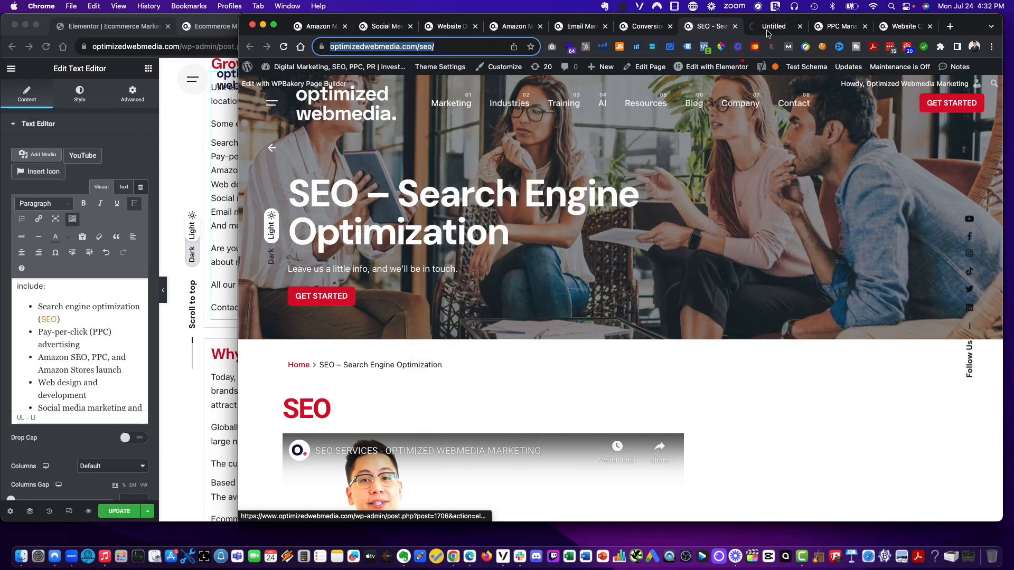
- Add a new Google Ads bullet below the Pay-per-click (PPC) advertising bullet in the services list
{"action": "left_click_drag", "start_coordinate": [767, 33], "coordinate": [384, 26]}
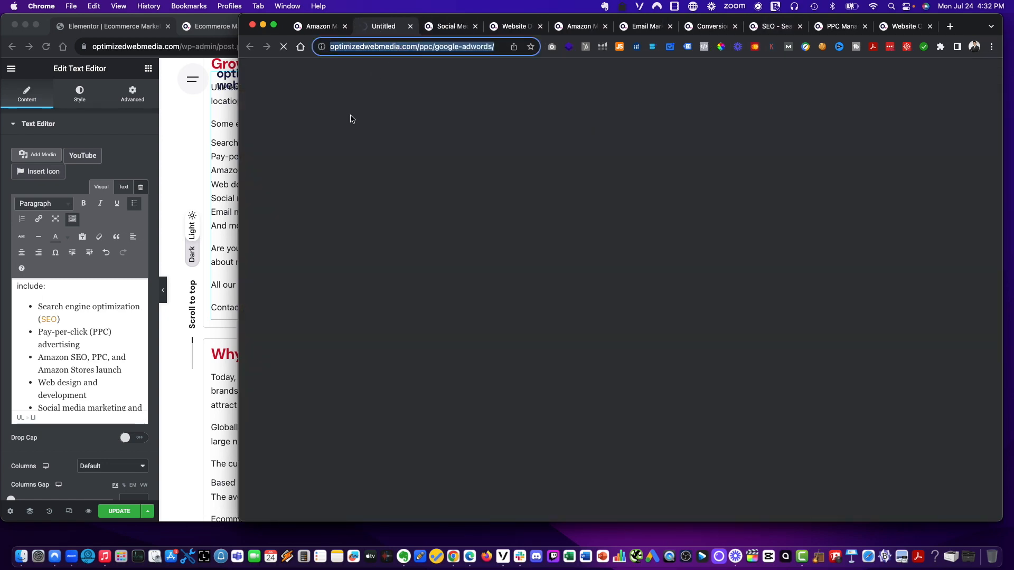
{"action": "left_click", "coordinate": [81, 395]}
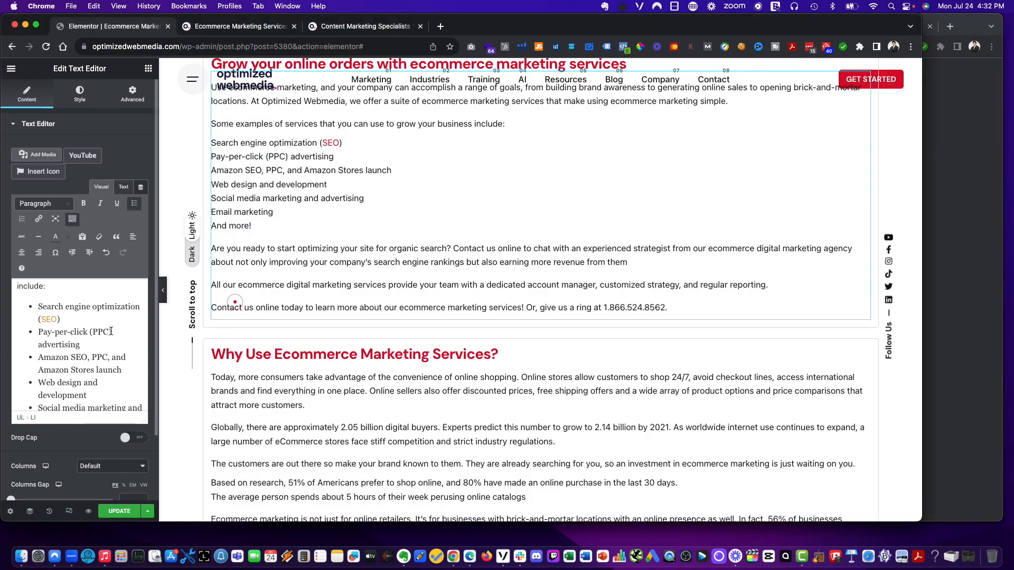
{"action": "left_click_drag", "start_coordinate": [110, 332], "coordinate": [93, 335]}
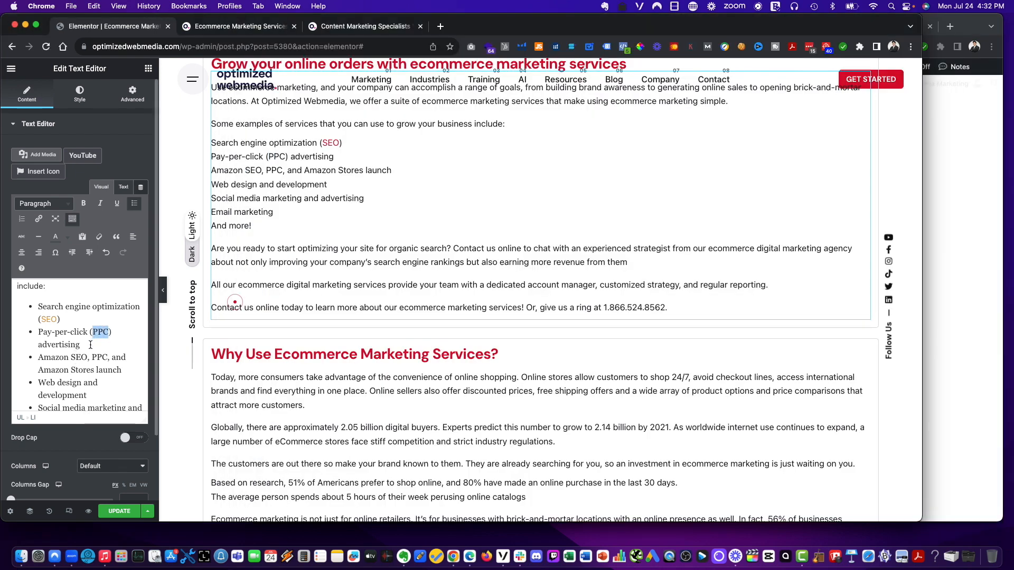
{"action": "left_click", "coordinate": [91, 345]}
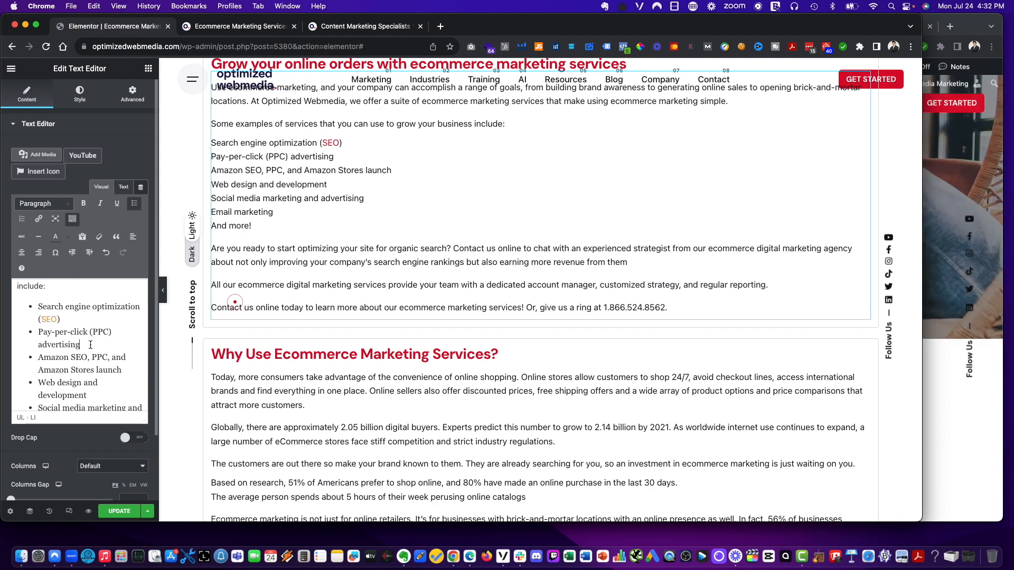
{"action": "key", "text": "Return"}
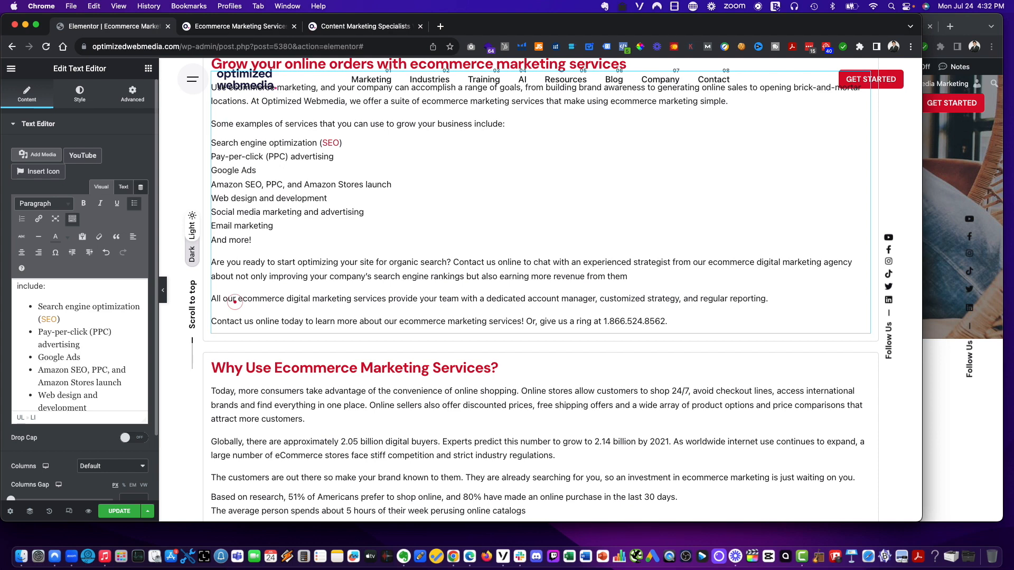
{"action": "left_click", "coordinate": [39, 358], "text": "shift"}
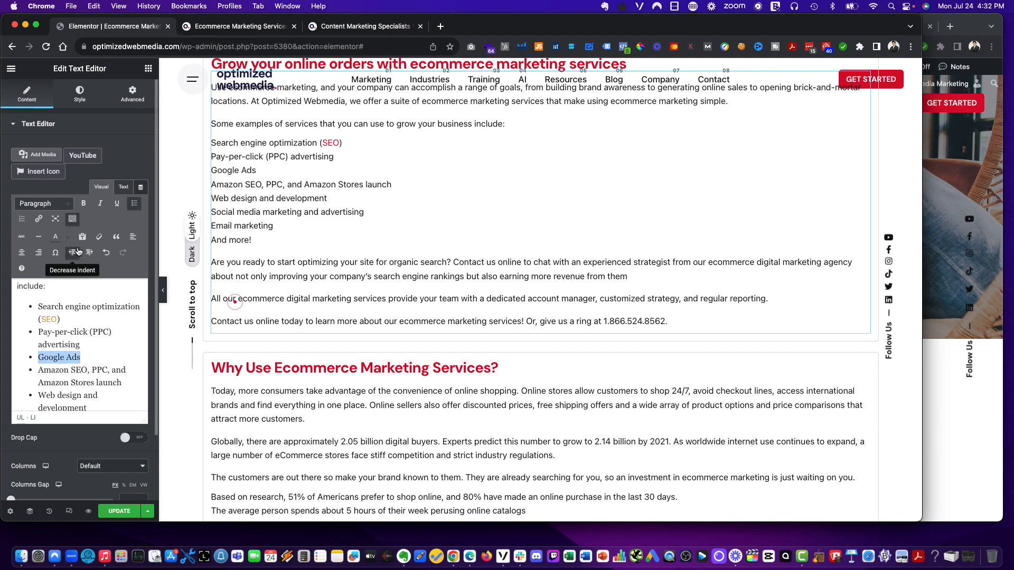
{"action": "left_click", "coordinate": [38, 219]}
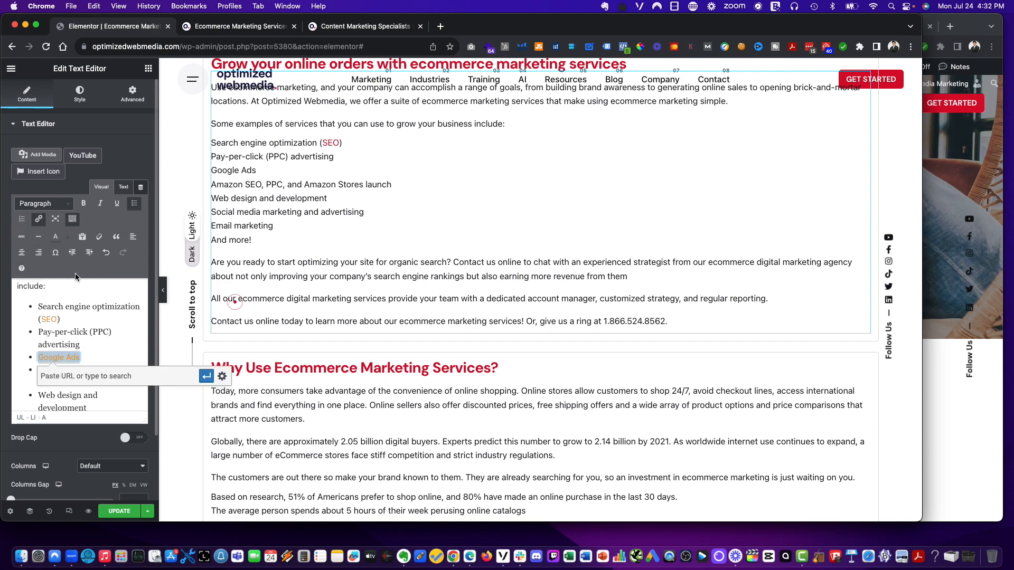
{"action": "type", "text": "optimizedwebmedia.com/ppc/google-adwords/"}
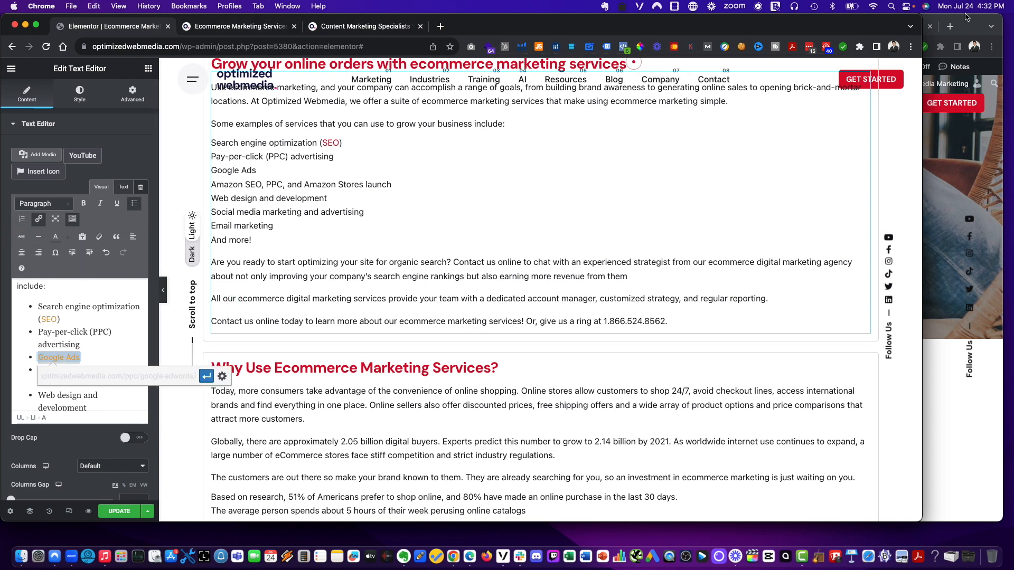
{"action": "left_click", "coordinate": [966, 16]}
{"action": "left_click", "coordinate": [840, 26]}
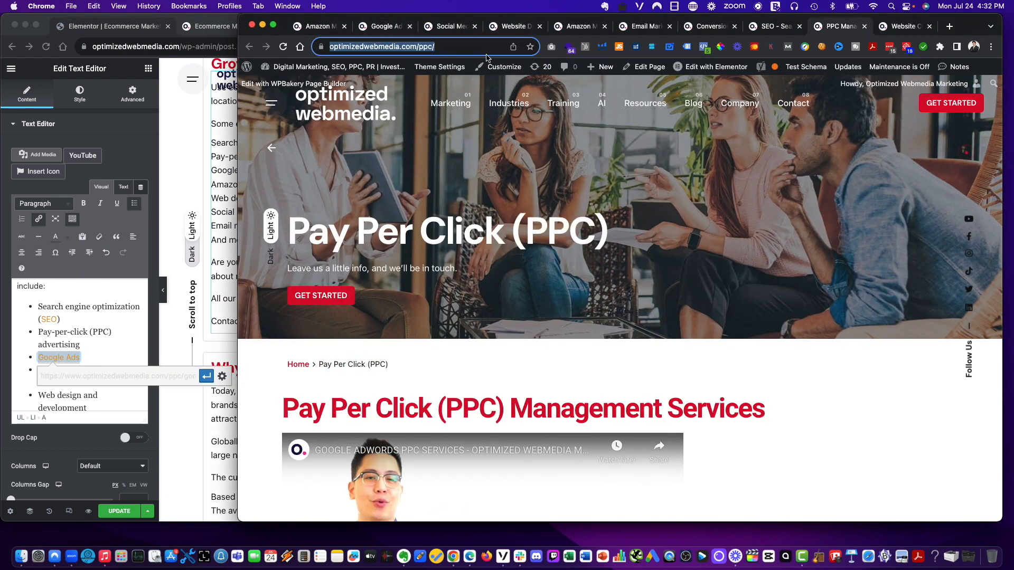
{"action": "left_click", "coordinate": [45, 354]}
{"action": "double_click", "coordinate": [98, 333]}
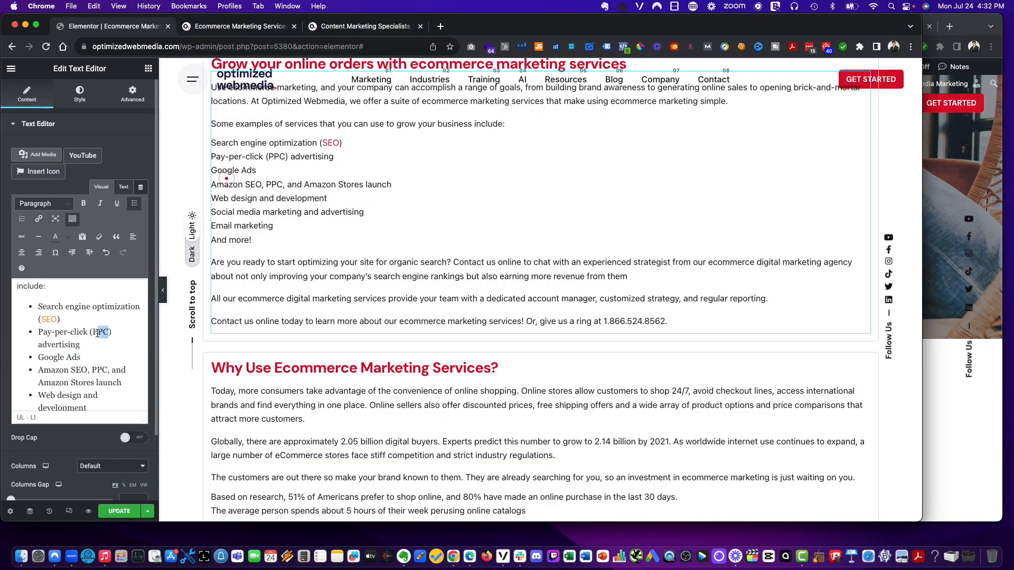
{"action": "left_click", "coordinate": [38, 219]}
{"action": "type", "text": "https://www.optimizedwebmedia.com/ppc/"}
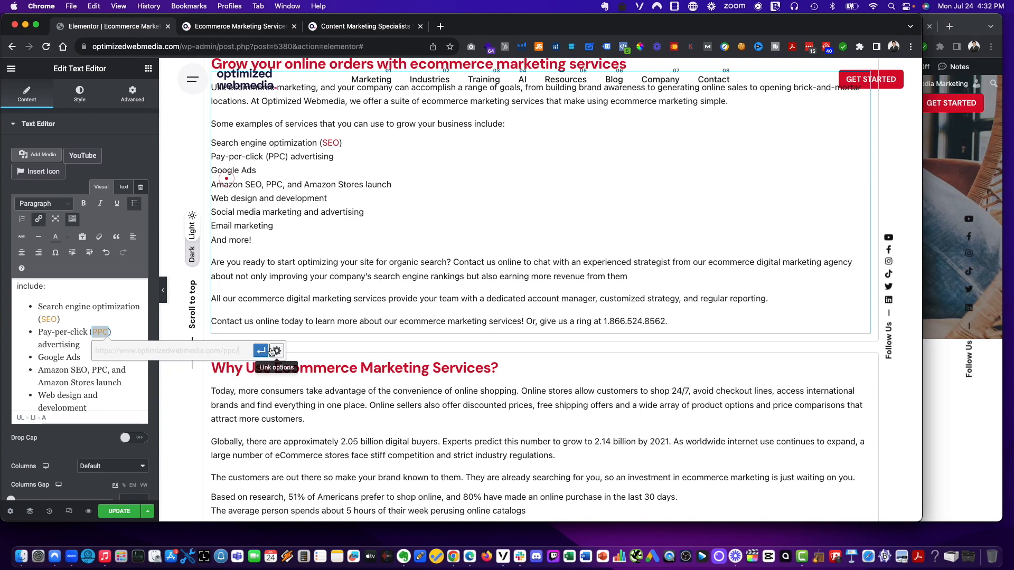
{"action": "left_click", "coordinate": [97, 305]}
{"action": "scroll", "coordinate": [108, 327], "scroll_direction": "down", "scroll_amount": 1}
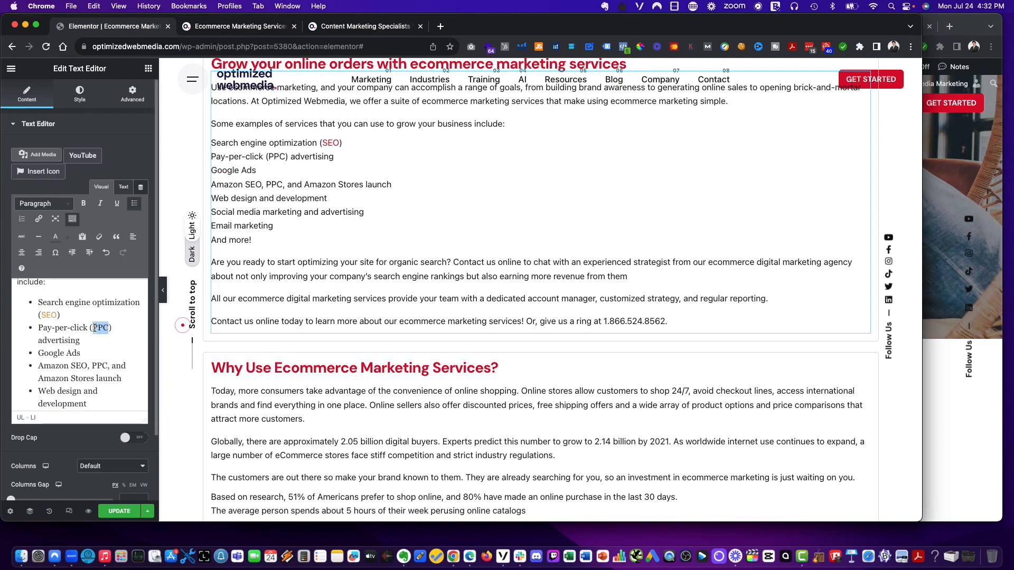
{"action": "left_click", "coordinate": [38, 218]}
{"action": "type", "text": "https://optimizedwebmedia.com/ppc/"}
{"action": "key", "text": "Return"}
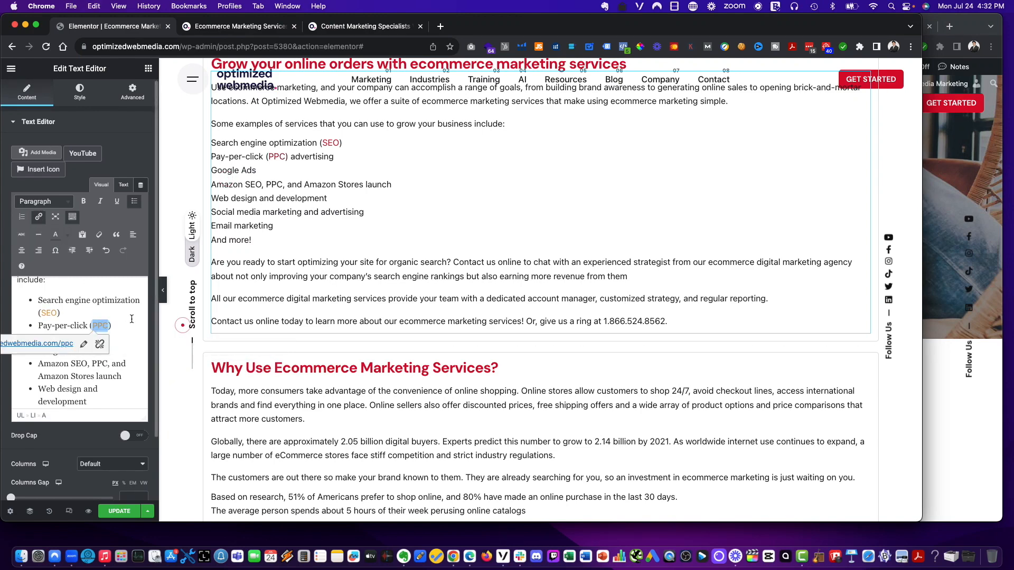
- Link the Google Ads bullet to the Google AdWords page, optimizedwebmedia.com/ppc/google-adwords/
{"action": "left_click", "coordinate": [132, 318]}
{"action": "left_click_drag", "start_coordinate": [87, 349], "coordinate": [23, 350]}
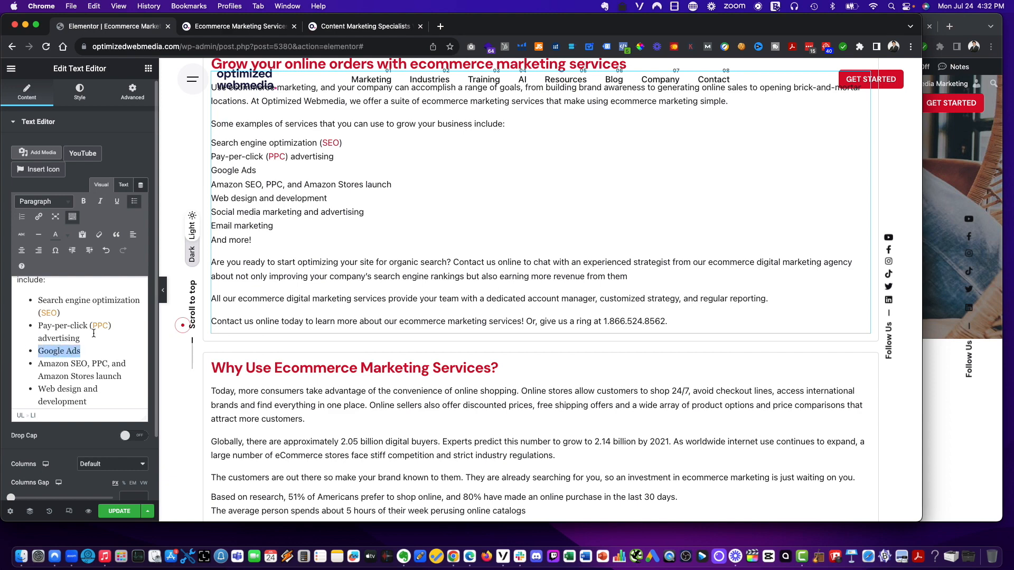
{"action": "left_click", "coordinate": [975, 20]}
{"action": "left_click", "coordinate": [388, 33]}
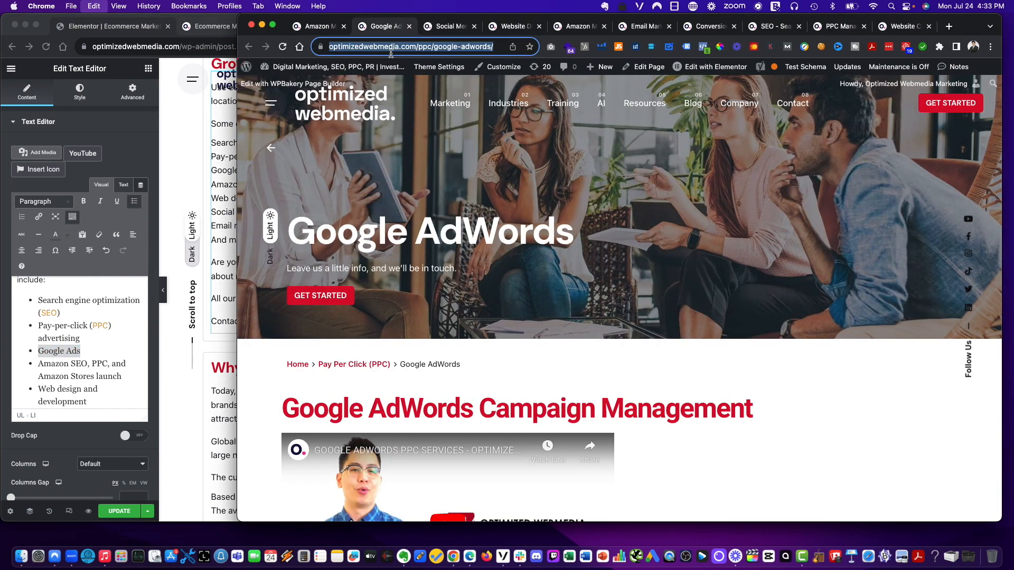
{"action": "left_click", "coordinate": [217, 181]}
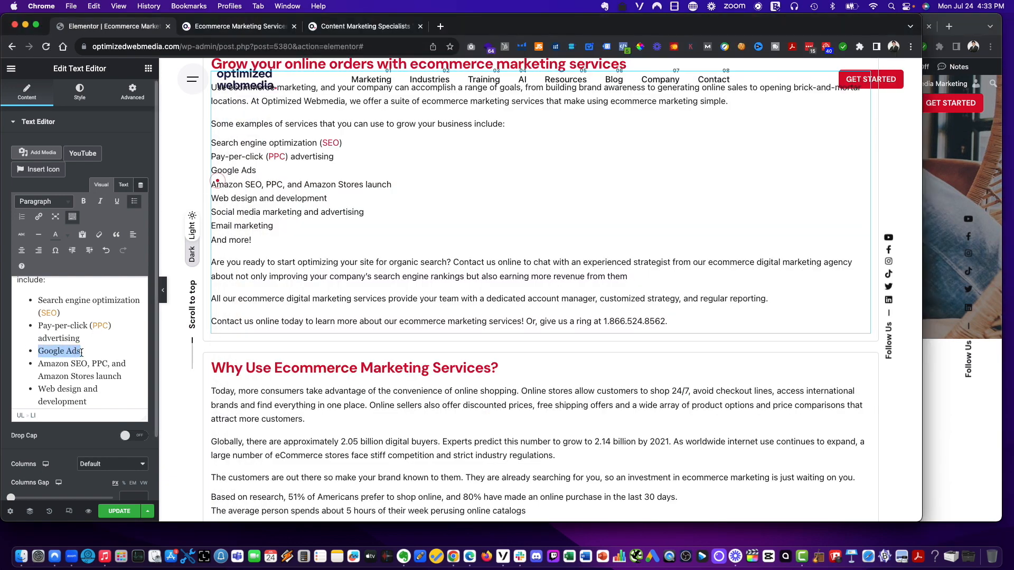
{"action": "left_click", "coordinate": [39, 216]}
{"action": "type", "text": "optimizedwebmedia.com/ppc/google-adwords"}
{"action": "key", "text": "Return"}
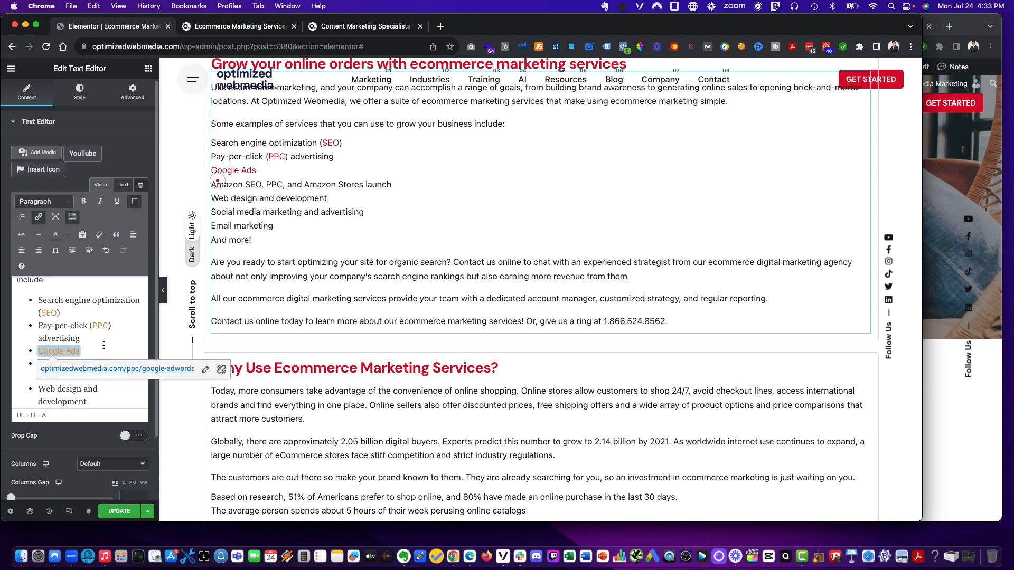
- Link the word Amazon in the Amazon bullet to optimizedwebmedia.com/full-service-amazon-marketing-agency
{"action": "left_click", "coordinate": [86, 400]}
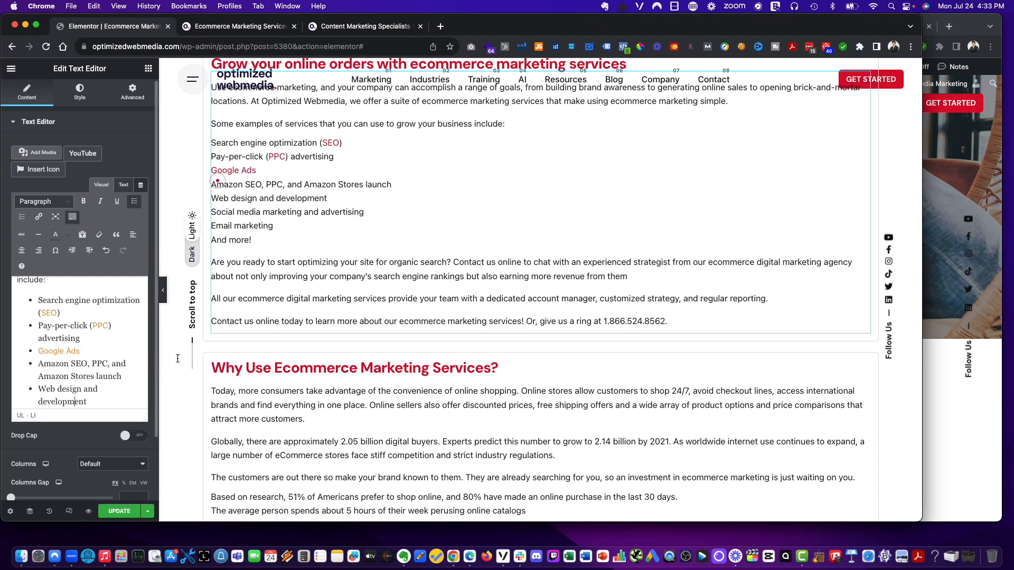
{"action": "left_click", "coordinate": [968, 22]}
{"action": "left_click", "coordinate": [560, 30]}
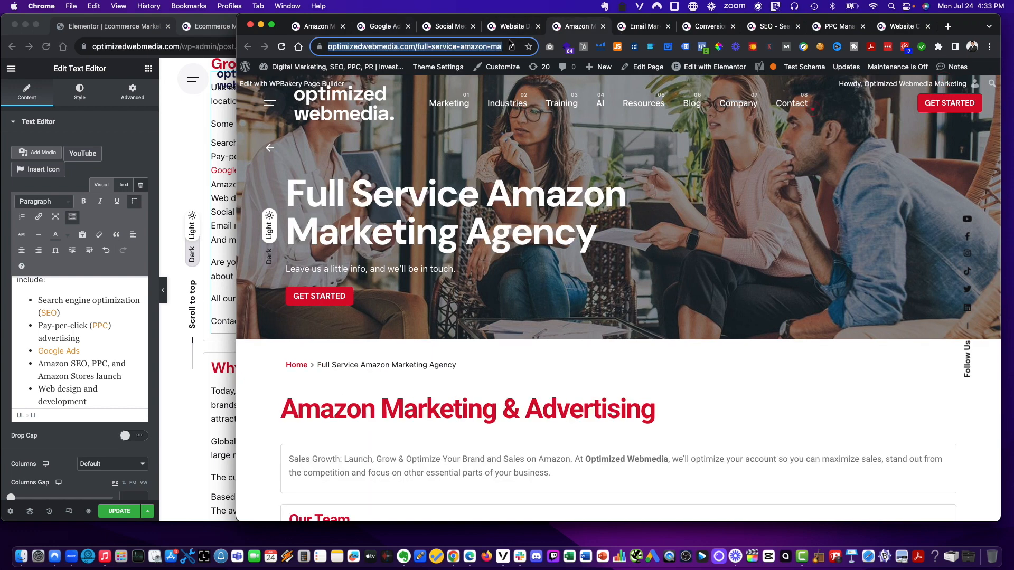
{"action": "left_click", "coordinate": [56, 380]}
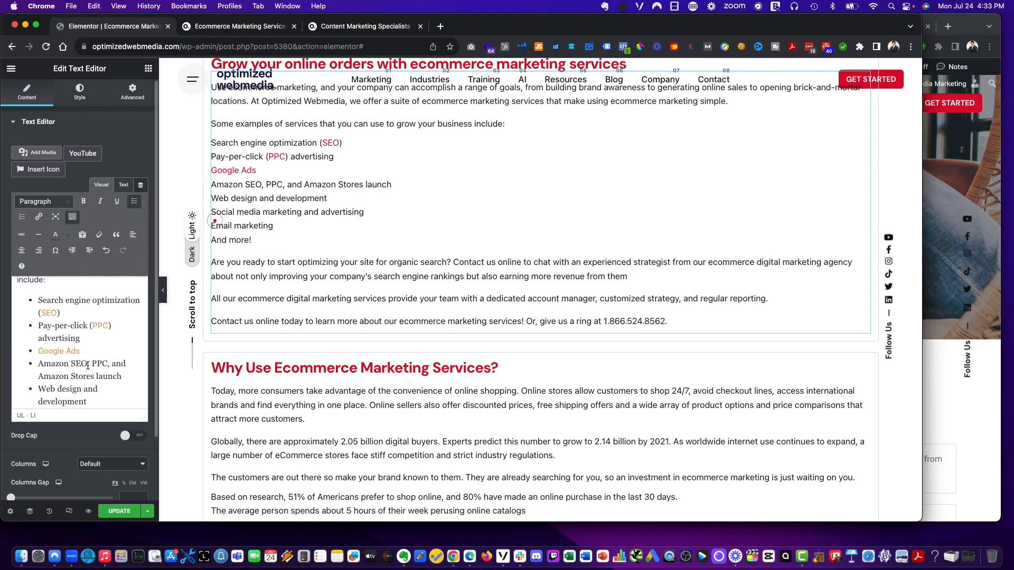
{"action": "left_click_drag", "start_coordinate": [69, 365], "coordinate": [41, 365]}
{"action": "left_click", "coordinate": [36, 217]}
{"action": "key", "text": "super+v"}
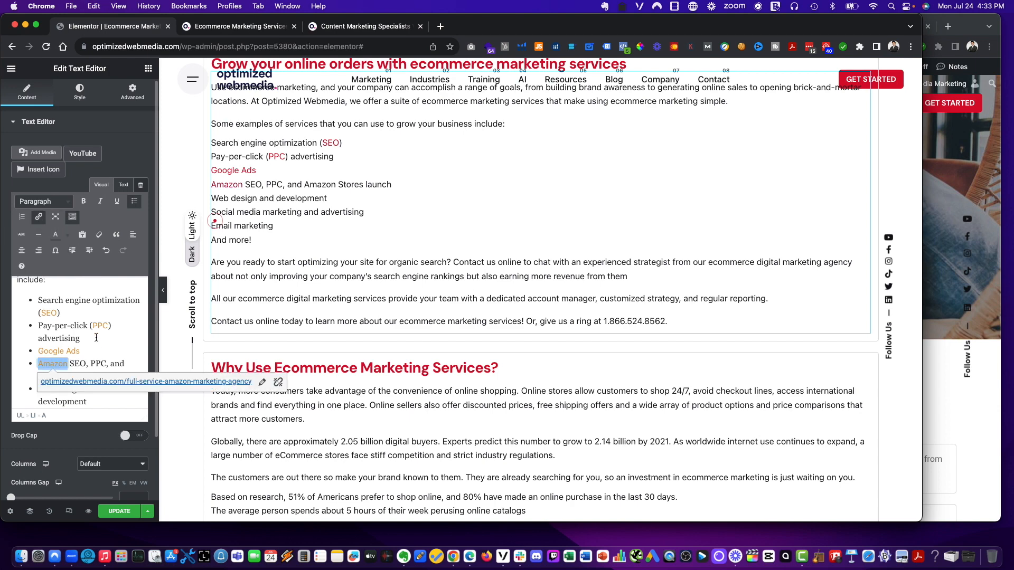
{"action": "key", "text": "Return"}
{"action": "scroll", "coordinate": [101, 345], "scroll_direction": "down", "scroll_amount": 3}
{"action": "scroll", "coordinate": [101, 346], "scroll_direction": "up", "scroll_amount": 1}
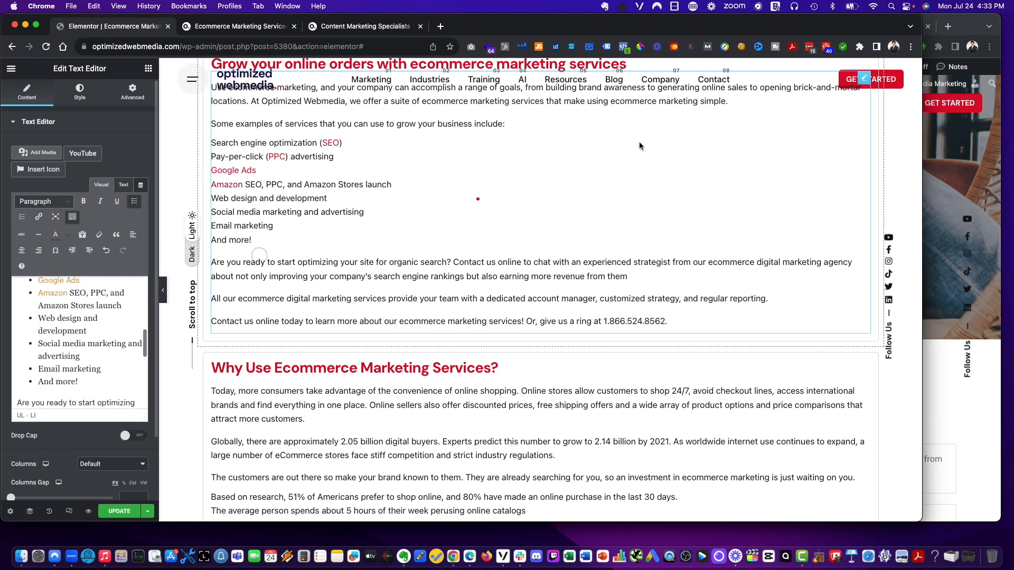
- Change 'Web design' to 'Website design' and link it to optimizedwebmedia.com/website-design/
{"action": "left_click", "coordinate": [963, 18]}
{"action": "left_click", "coordinate": [496, 31]}
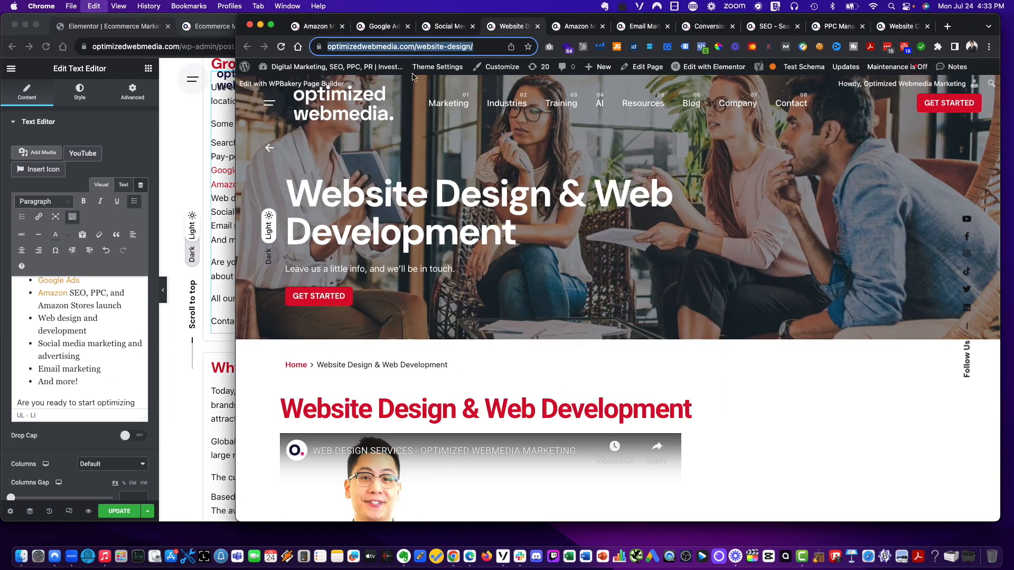
{"action": "left_click", "coordinate": [73, 366]}
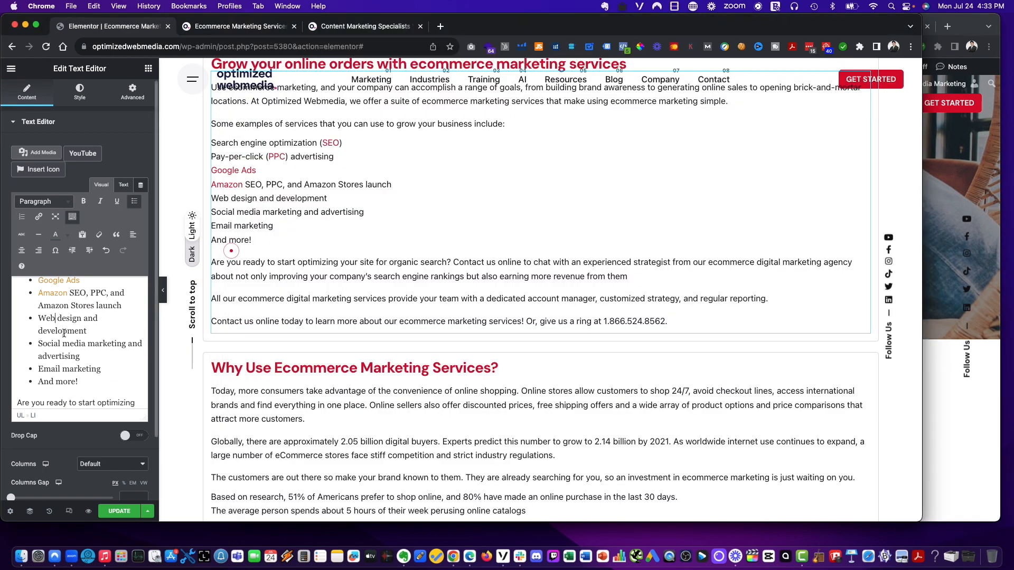
{"action": "type", "text": "site"}
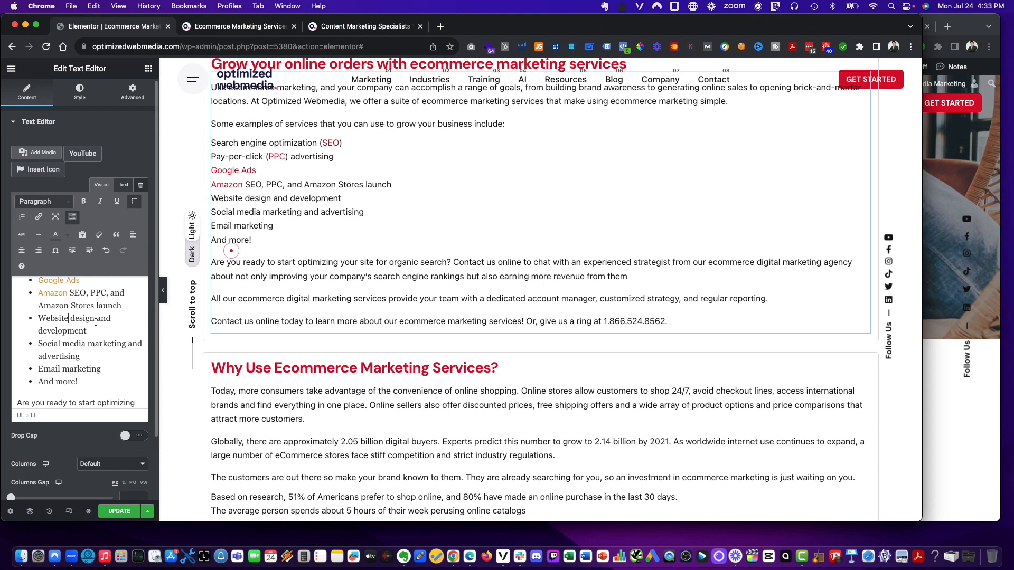
{"action": "left_click_drag", "start_coordinate": [96, 322], "coordinate": [44, 325]}
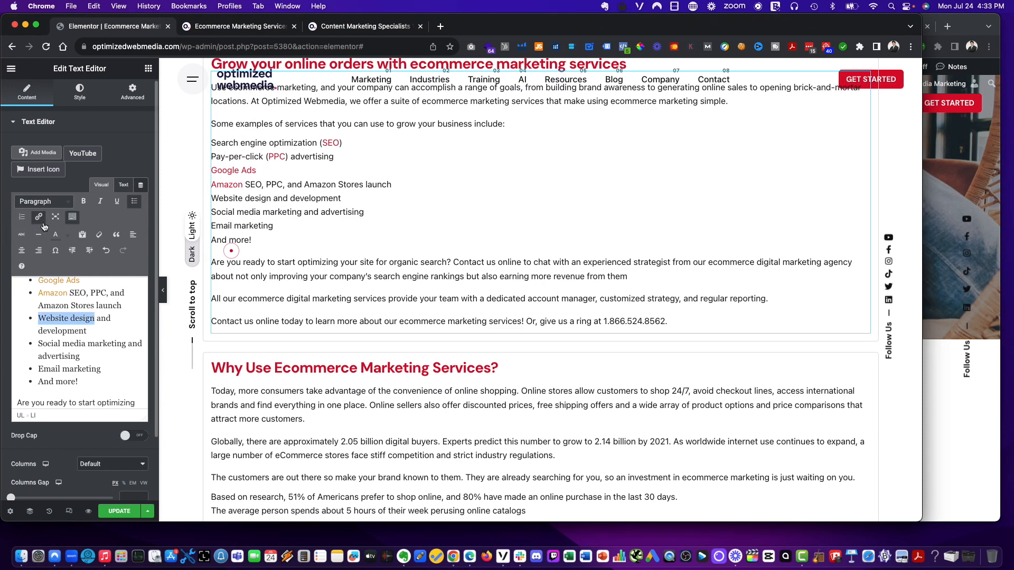
{"action": "left_click", "coordinate": [38, 216]}
{"action": "key", "text": "cmd+v"}
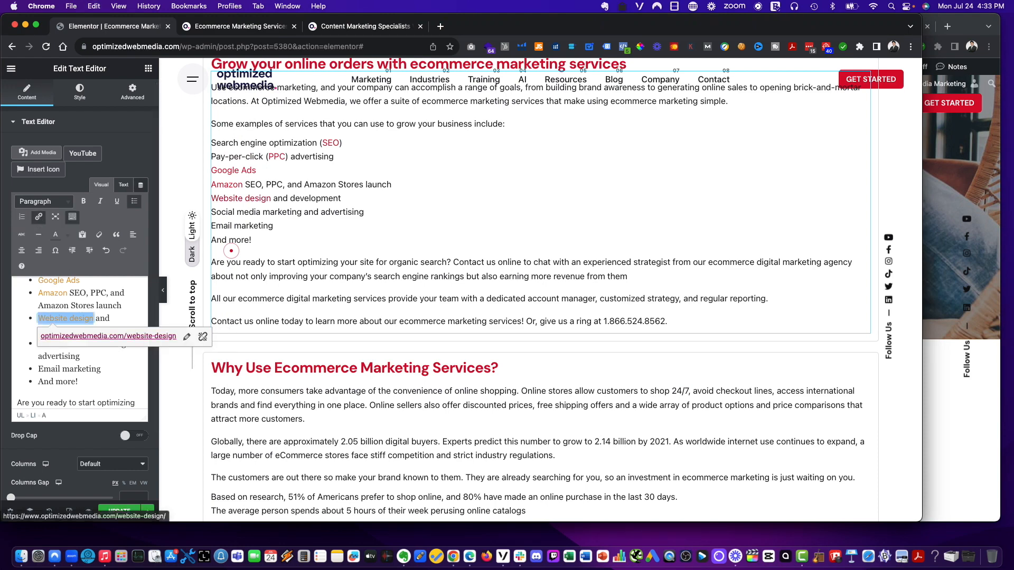
{"action": "key", "text": "Return"}
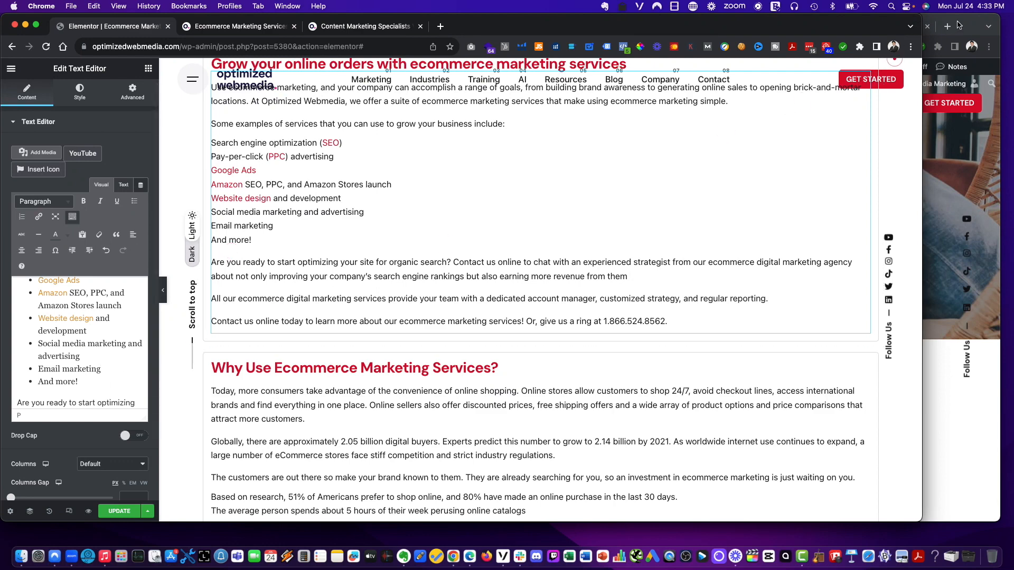
- Link 'Social media marketing' in its bullet to the social media page, optimizedwebmedia.com/social-media
{"action": "left_click", "coordinate": [963, 26]}
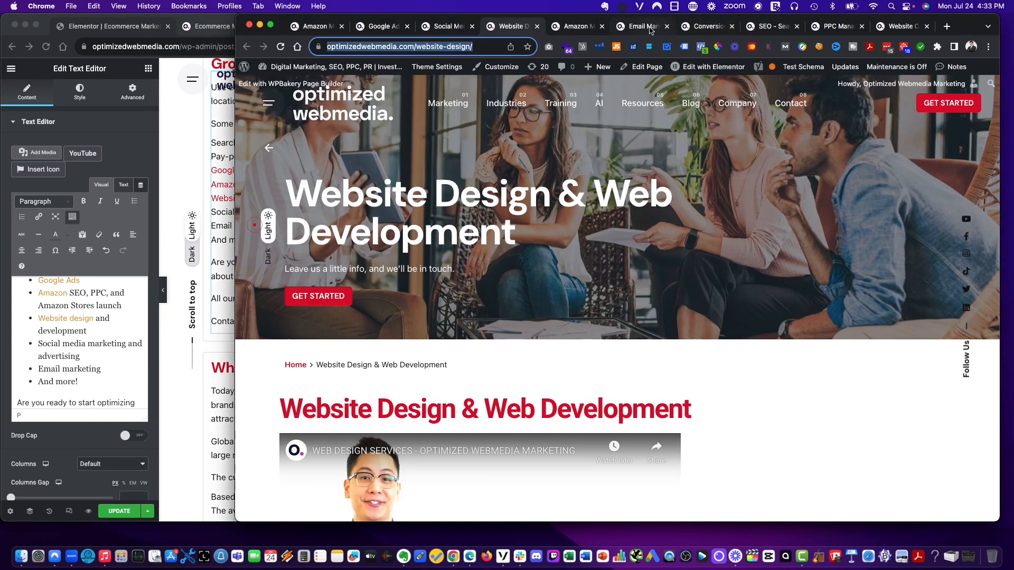
{"action": "left_click", "coordinate": [440, 32]}
{"action": "left_click", "coordinate": [103, 346]}
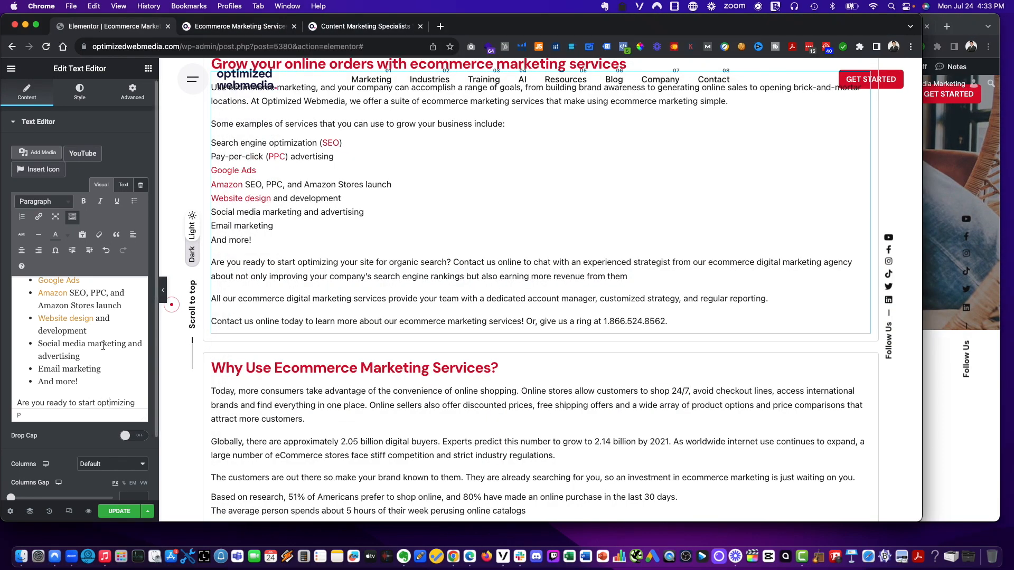
{"action": "left_click_drag", "start_coordinate": [126, 343], "coordinate": [31, 347]}
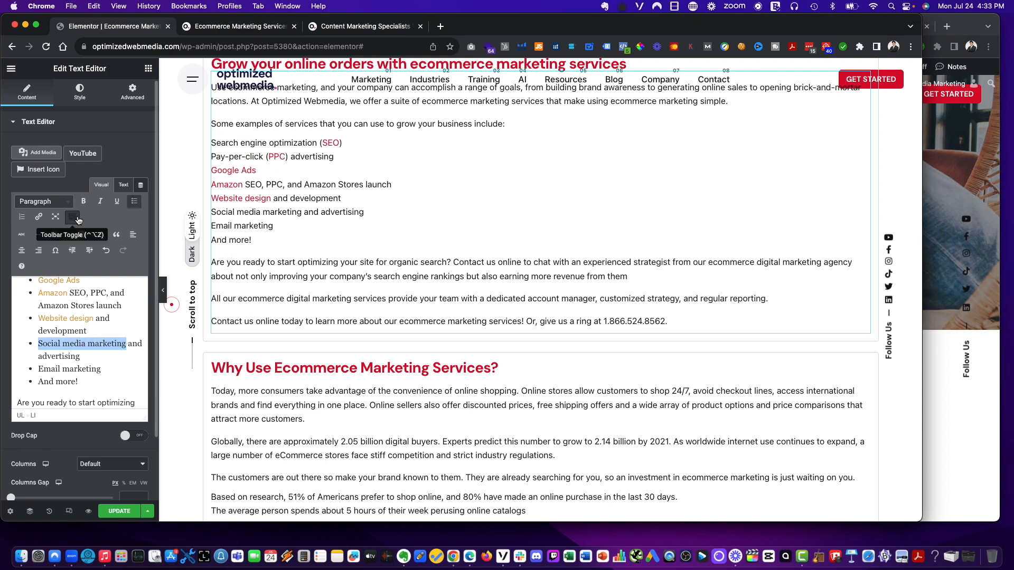
{"action": "left_click", "coordinate": [39, 217]}
{"action": "type", "text": "optimizedwebmedia.com/social-media"}
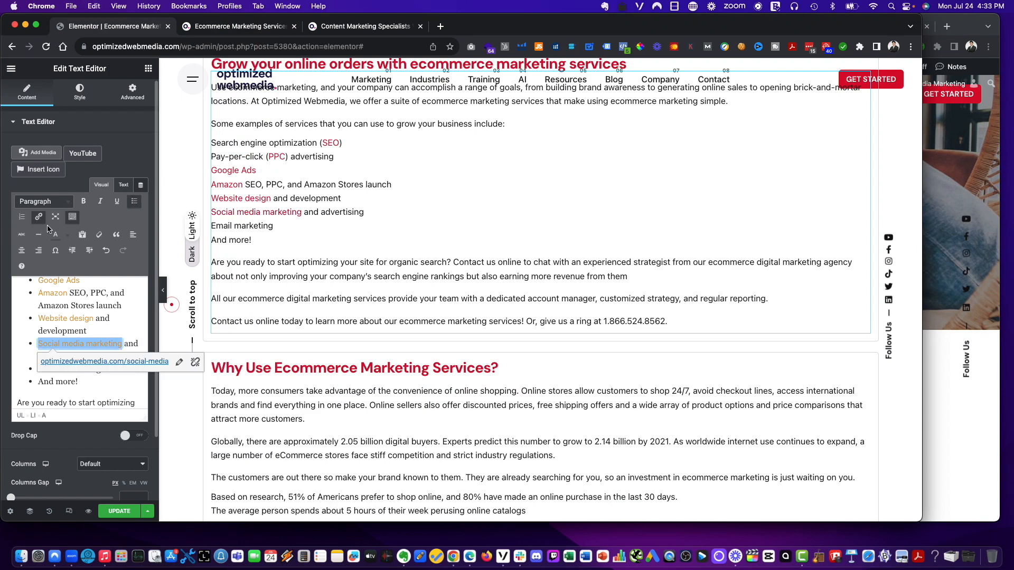
{"action": "key", "text": "Return"}
- Link the 'Email marketing' bullet to the email marketing page, optimizedwebmedia.com/email-marketing/
{"action": "left_click", "coordinate": [951, 164]}
{"action": "left_click", "coordinate": [643, 29]}
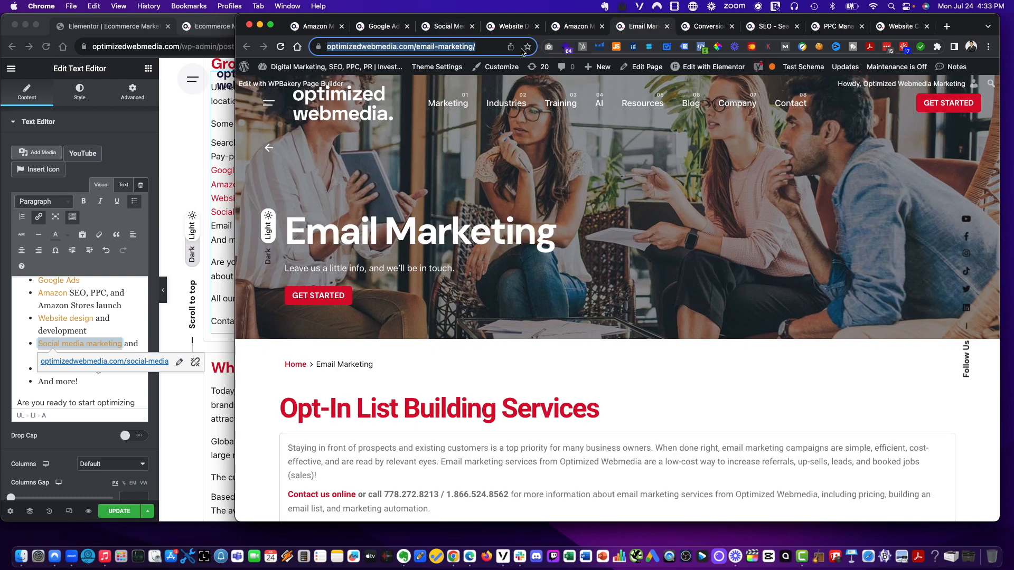
{"action": "left_click", "coordinate": [84, 391]}
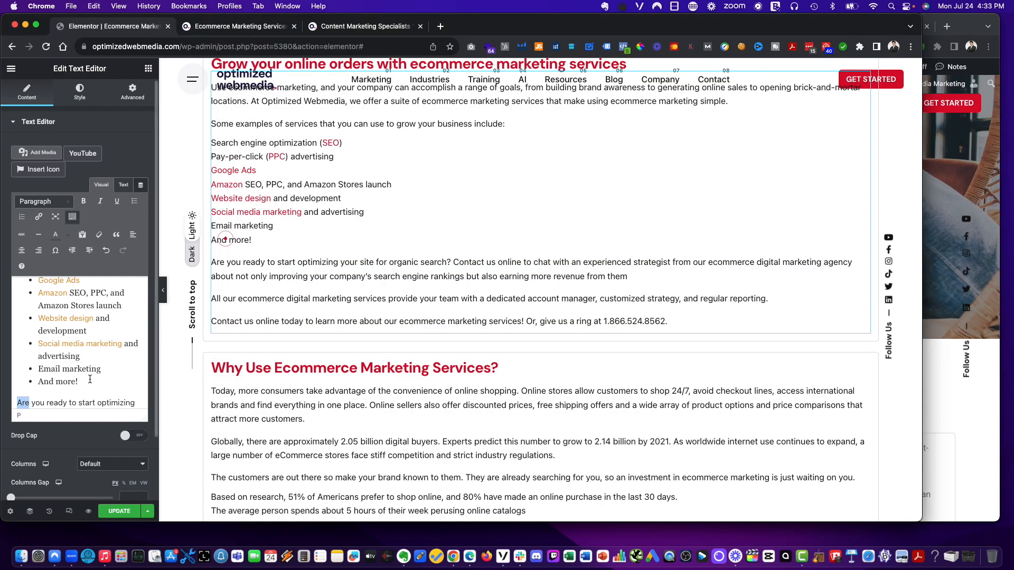
{"action": "left_click_drag", "start_coordinate": [109, 369], "coordinate": [39, 363]}
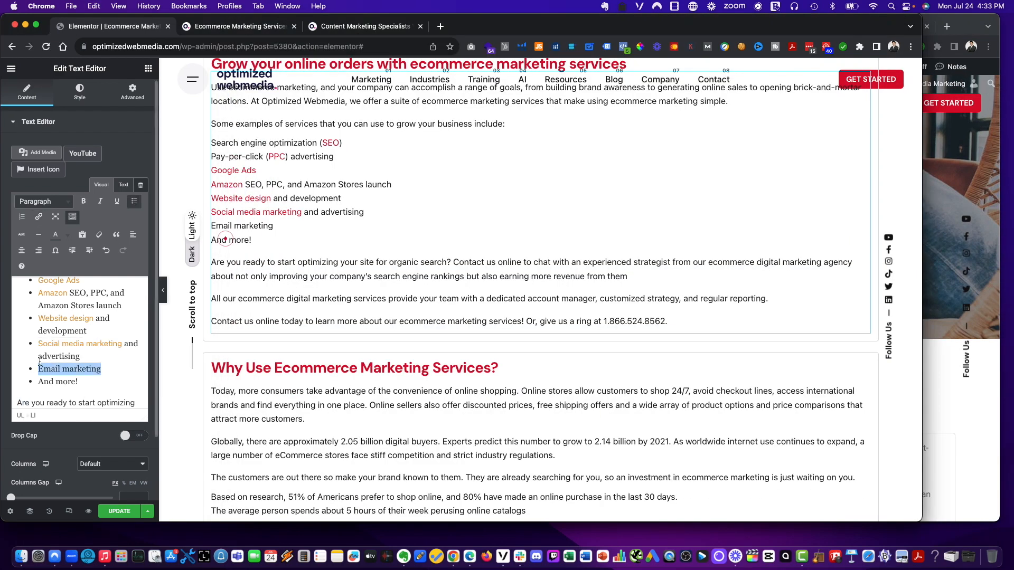
{"action": "left_click", "coordinate": [41, 217]}
{"action": "key", "text": "cmd+v"}
{"action": "key", "text": "Return"}
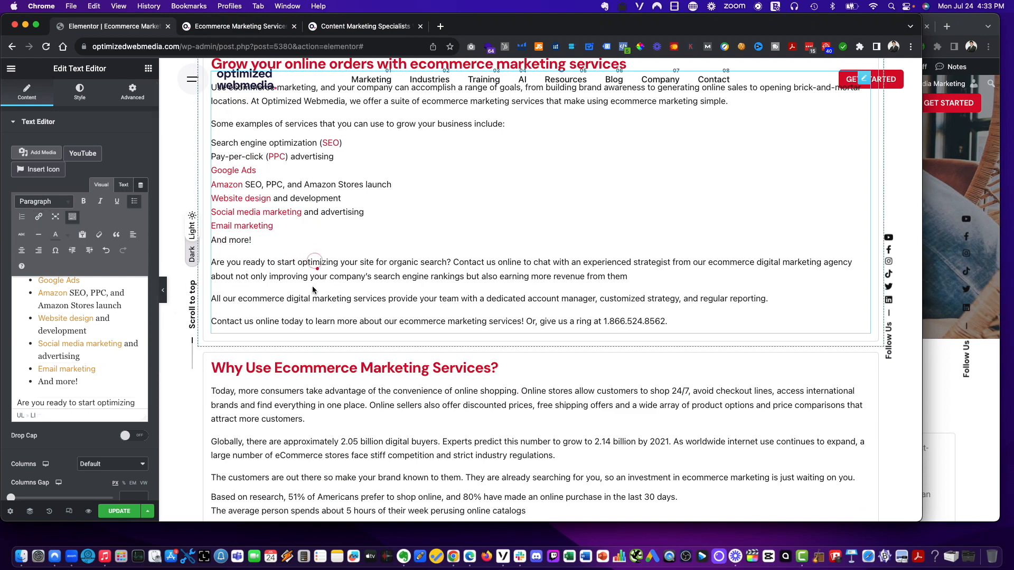
- Save the page changes in the Elementor editor
{"action": "left_click", "coordinate": [119, 512]}
{"action": "left_click", "coordinate": [967, 21]}
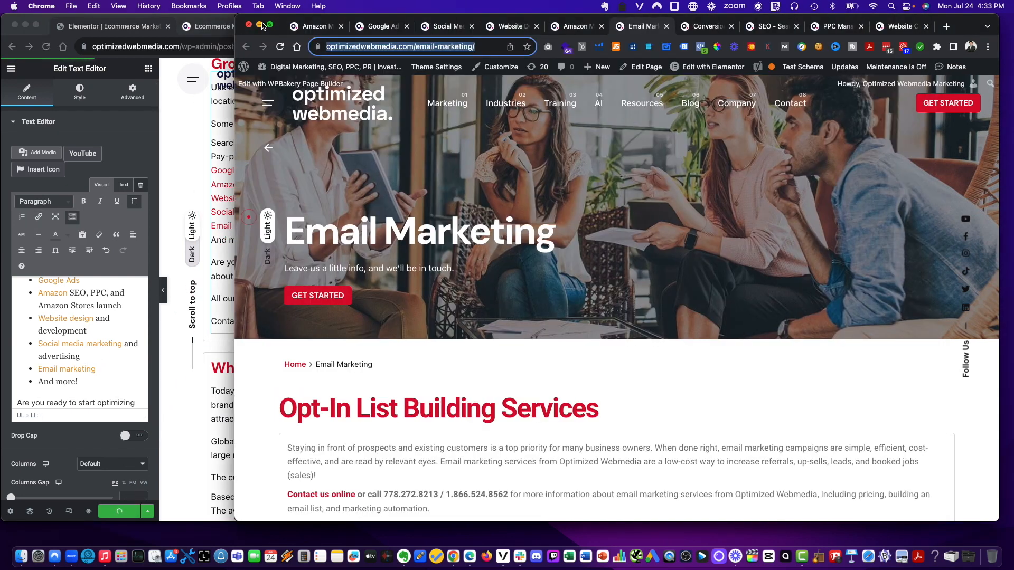
- Review the live Ecommerce Marketing Services page and the Content Marketing page in the other tabs
{"action": "left_click", "coordinate": [249, 26]}
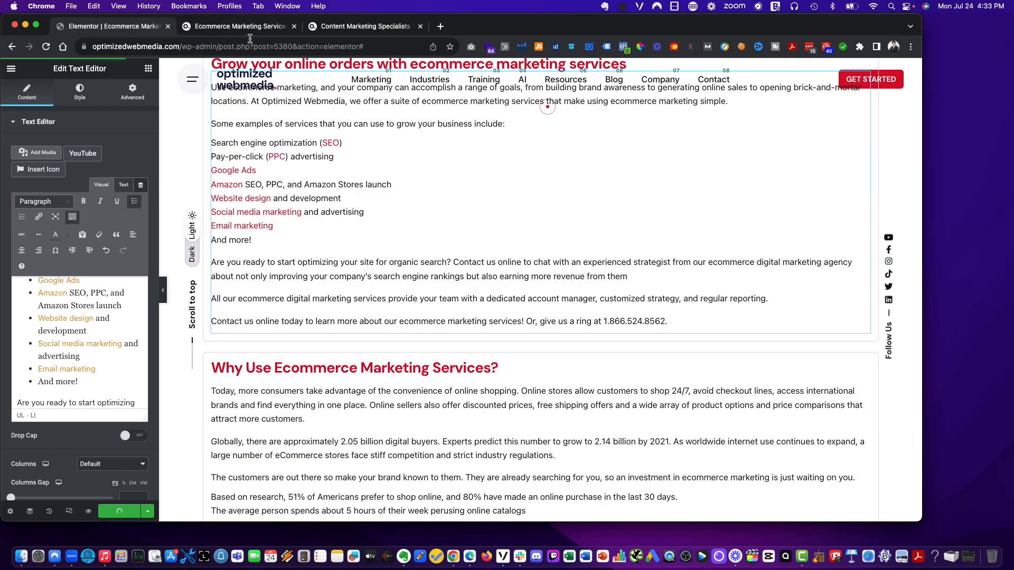
{"action": "left_click", "coordinate": [238, 29]}
{"action": "scroll", "coordinate": [282, 79], "scroll_direction": "up", "scroll_amount": 7}
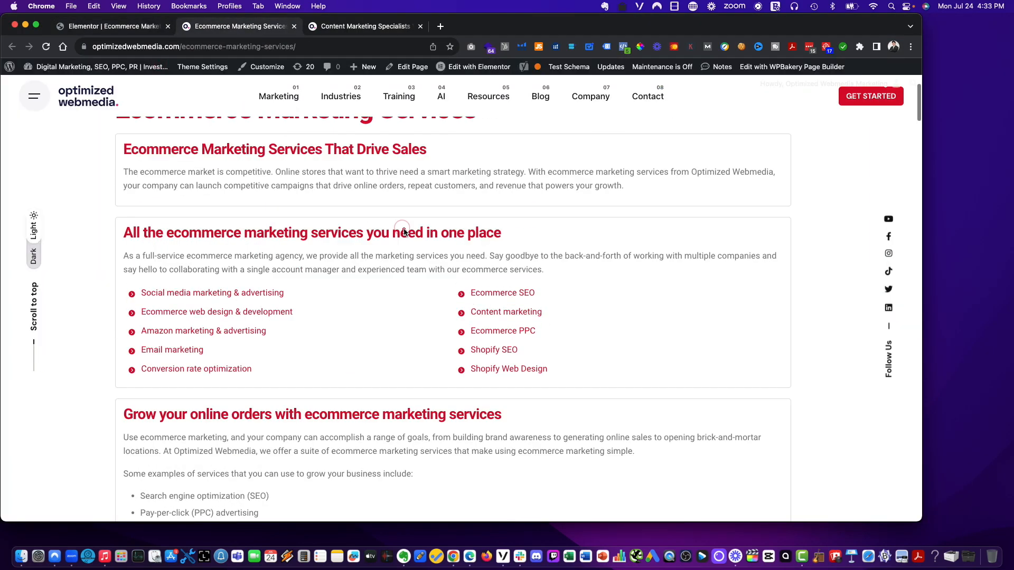
{"action": "mouse_move", "coordinate": [287, 106]}
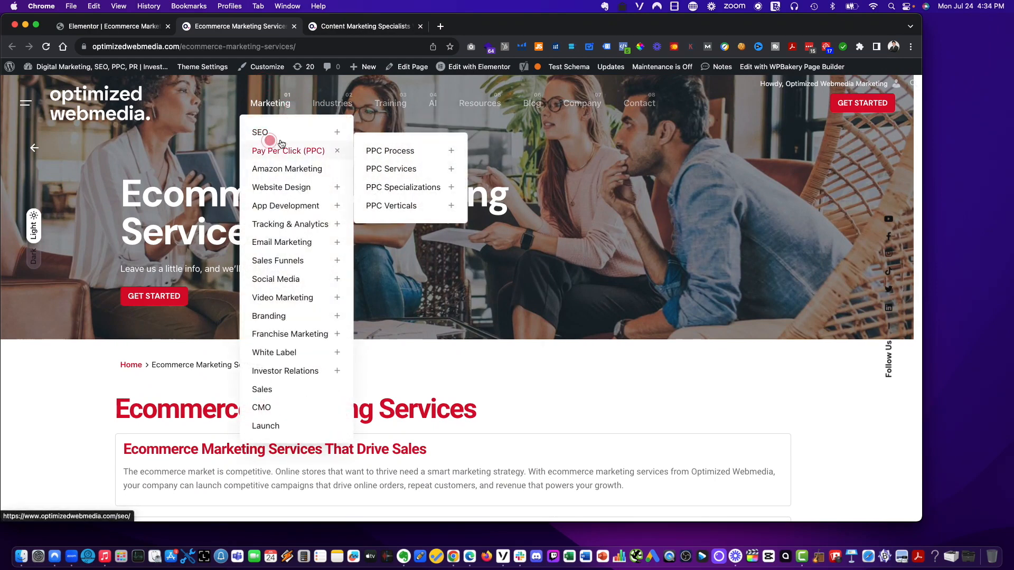
{"action": "left_click", "coordinate": [333, 26]}
{"action": "scroll", "coordinate": [335, 251], "scroll_direction": "down", "scroll_amount": 20}
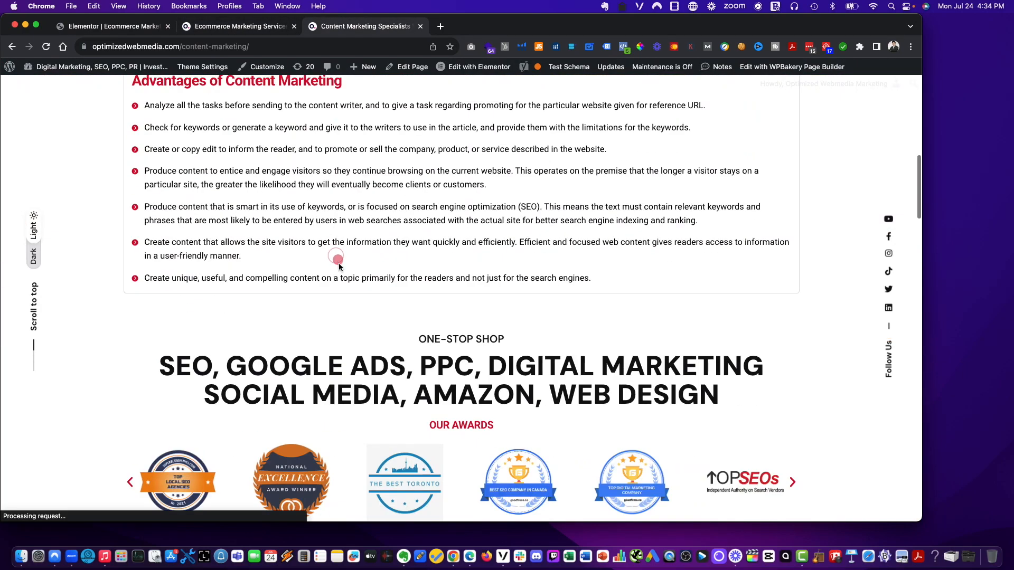
{"action": "scroll", "coordinate": [339, 265], "scroll_direction": "up", "scroll_amount": 15}
{"action": "scroll", "coordinate": [339, 265], "scroll_direction": "up", "scroll_amount": 5}
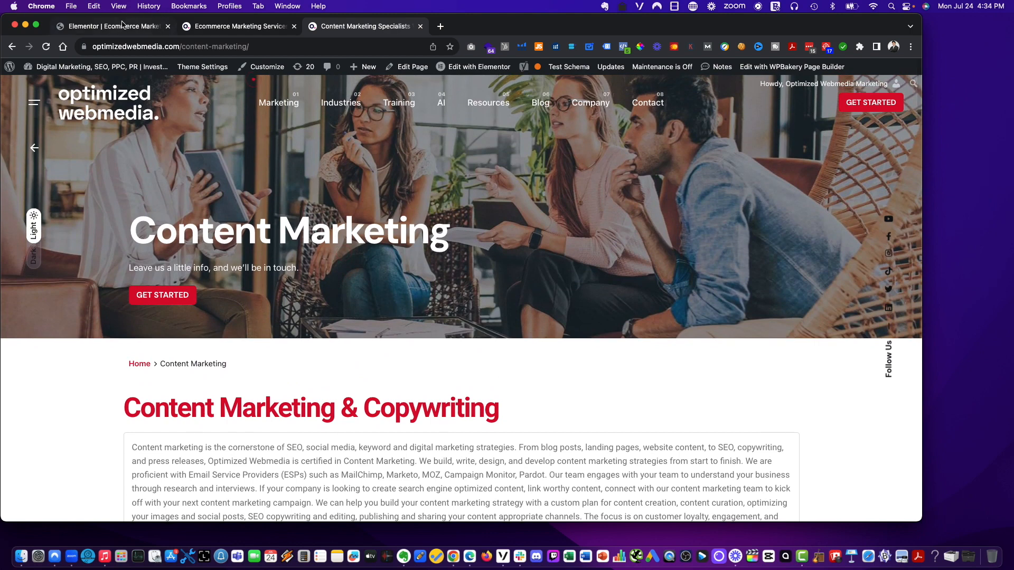
- Leave the Elementor editor and exit to the WordPress dashboard's page edit screen
{"action": "left_click", "coordinate": [122, 25]}
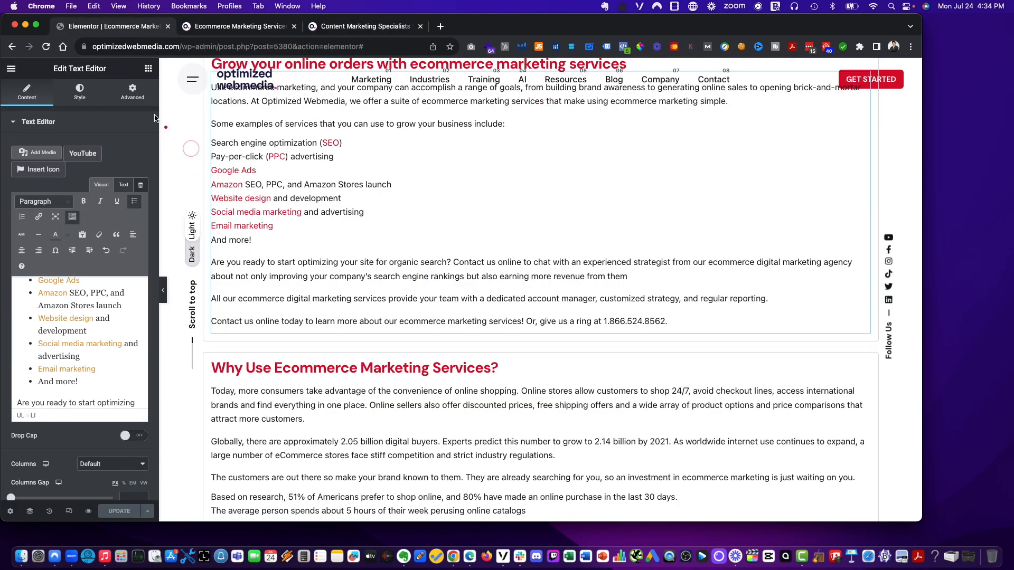
{"action": "left_click", "coordinate": [12, 72]}
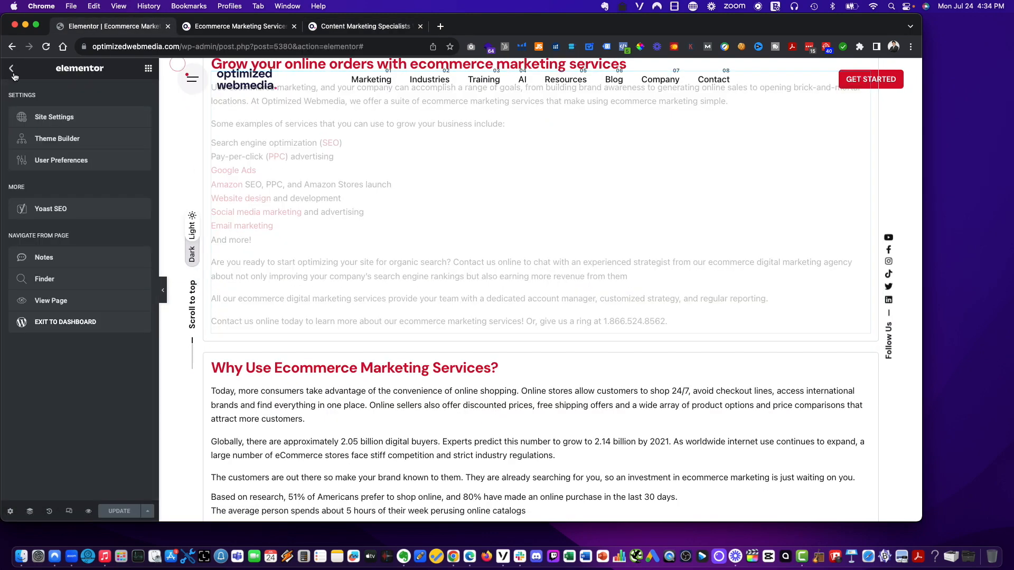
{"action": "left_click", "coordinate": [65, 331]}
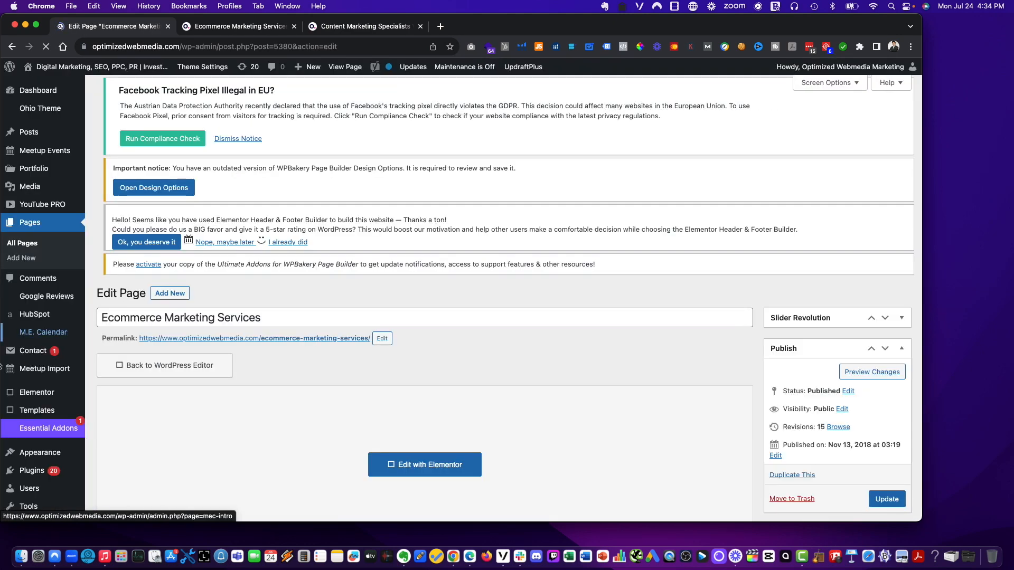
- Update the Ecommerce Marketing Services page from the WordPress page editor
{"action": "scroll", "coordinate": [49, 366], "scroll_direction": "down", "scroll_amount": 2}
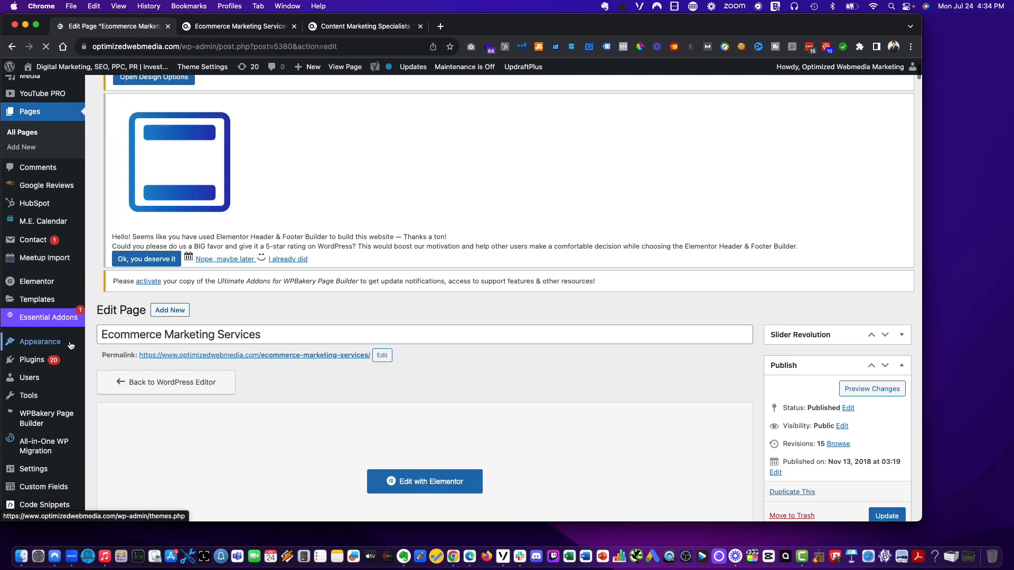
{"action": "scroll", "coordinate": [65, 274], "scroll_direction": "down", "scroll_amount": 2}
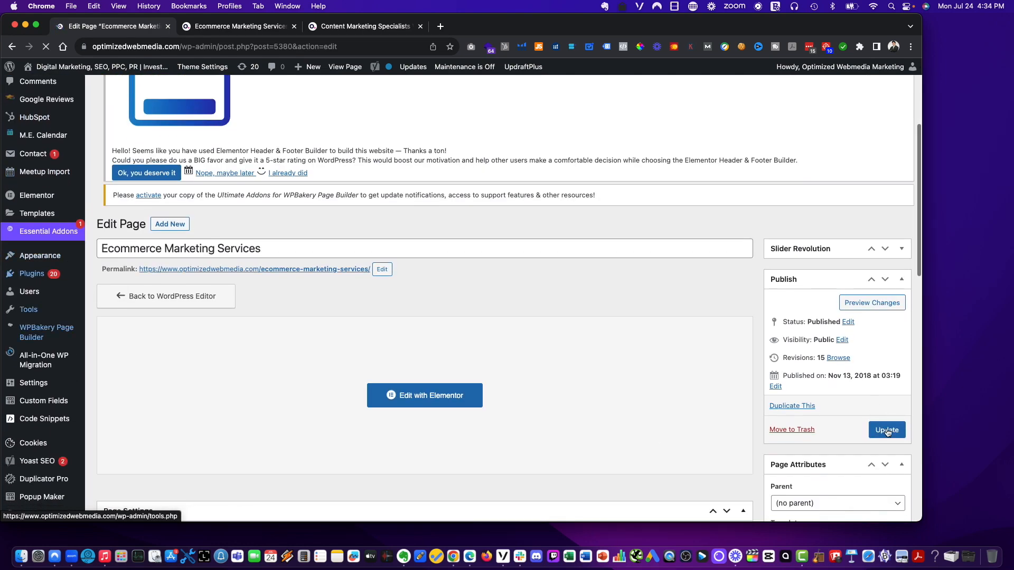
{"action": "left_click", "coordinate": [887, 431]}
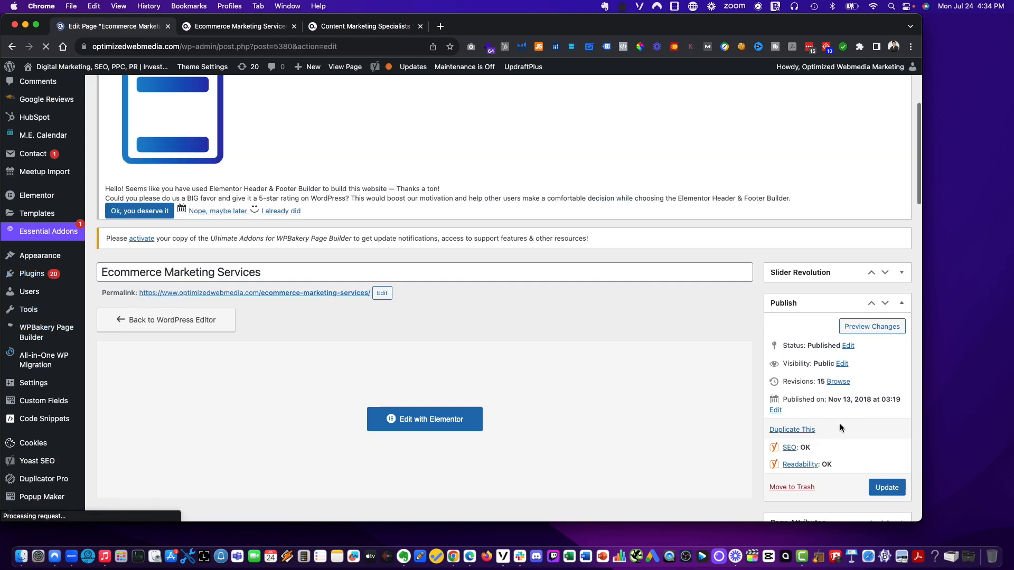
{"action": "scroll", "coordinate": [498, 396], "scroll_direction": "down", "scroll_amount": 5}
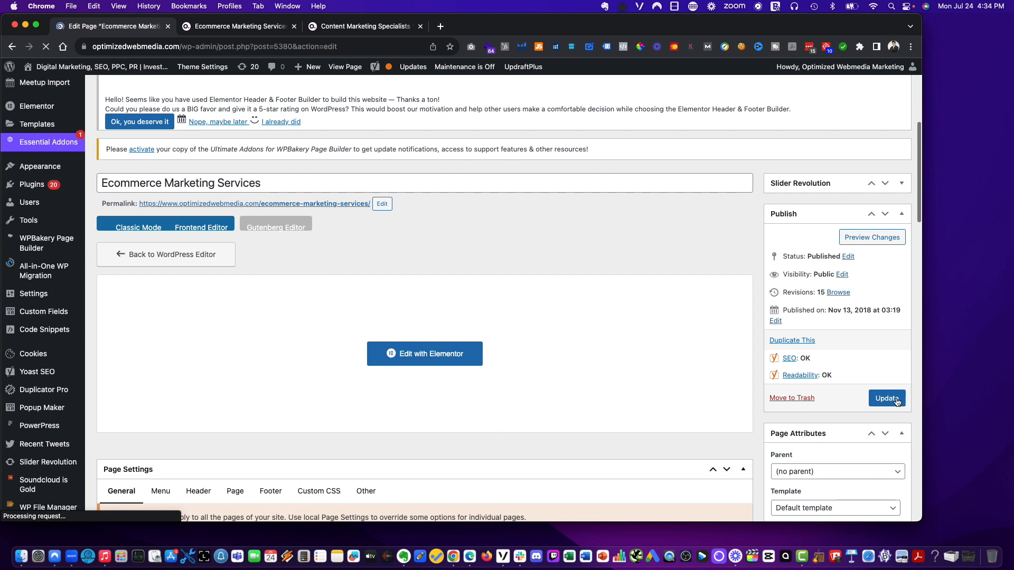
{"action": "left_click", "coordinate": [896, 401]}
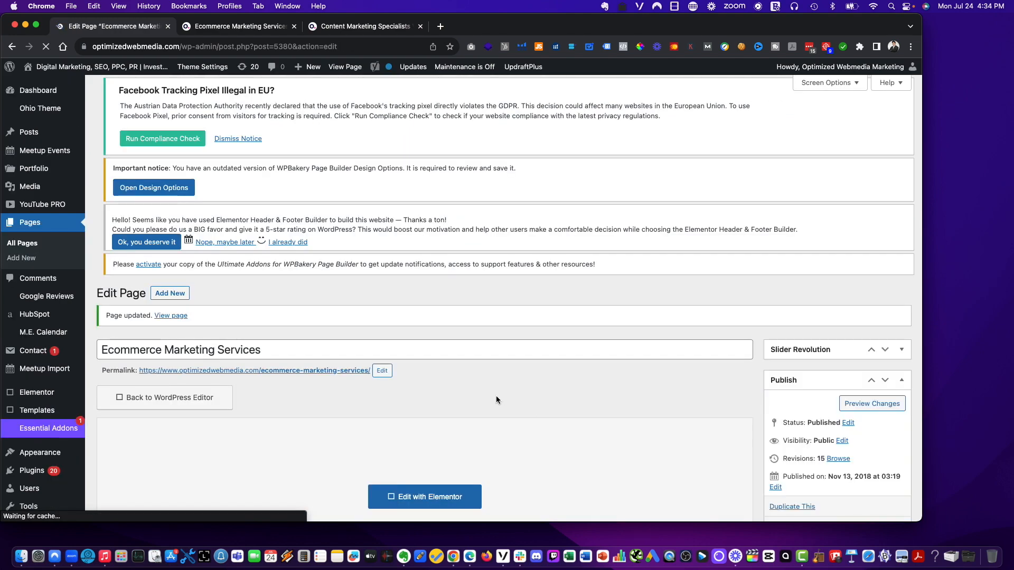
- Check the live Ecommerce Marketing Services page, then return to its WordPress edit screen
{"action": "scroll", "coordinate": [496, 395], "scroll_direction": "down", "scroll_amount": 7}
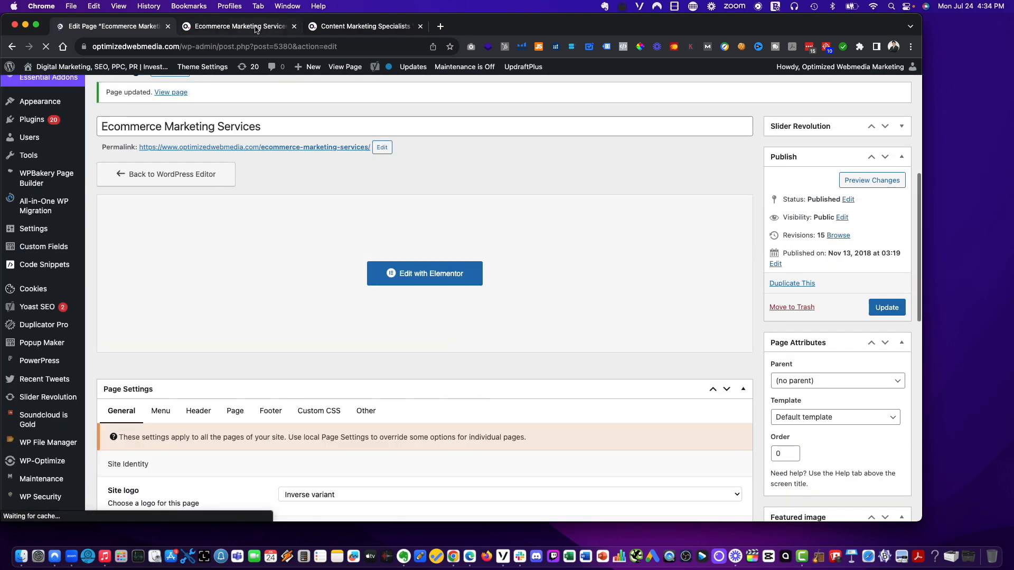
{"action": "left_click", "coordinate": [258, 28]}
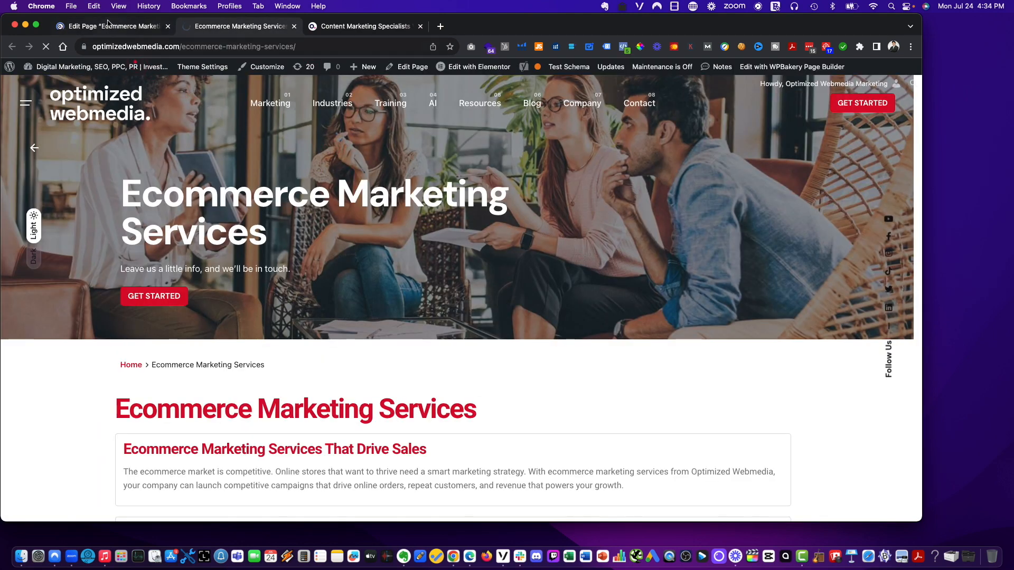
{"action": "left_click", "coordinate": [107, 24]}
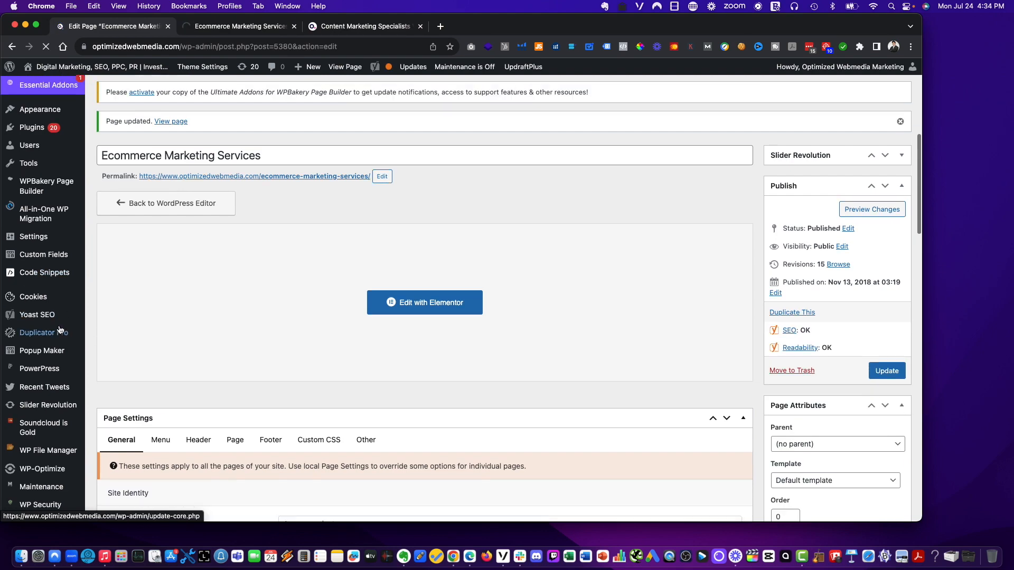
{"action": "scroll", "coordinate": [60, 331], "scroll_direction": "up", "scroll_amount": 7}
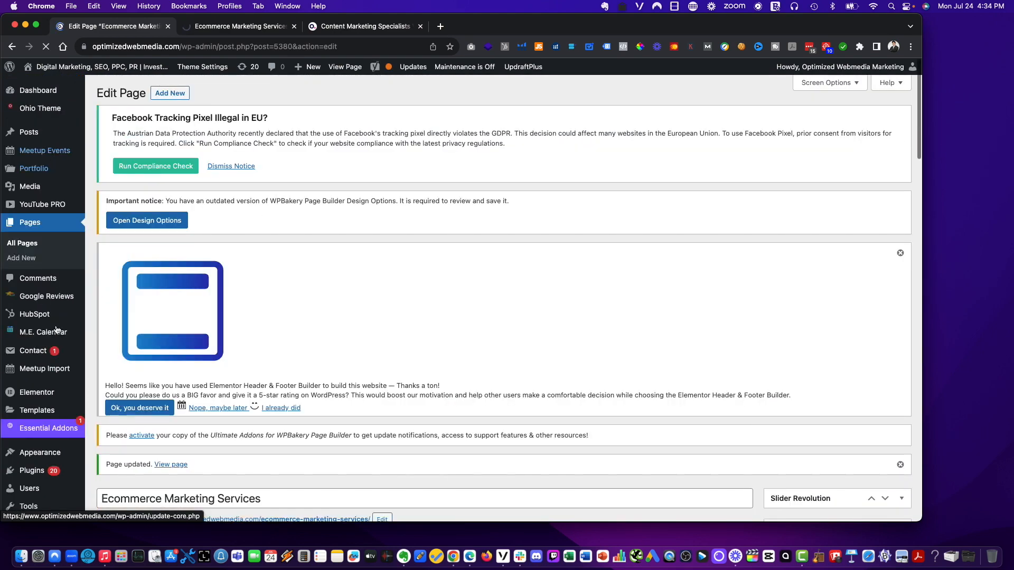
{"action": "scroll", "coordinate": [57, 326], "scroll_direction": "down", "scroll_amount": 2}
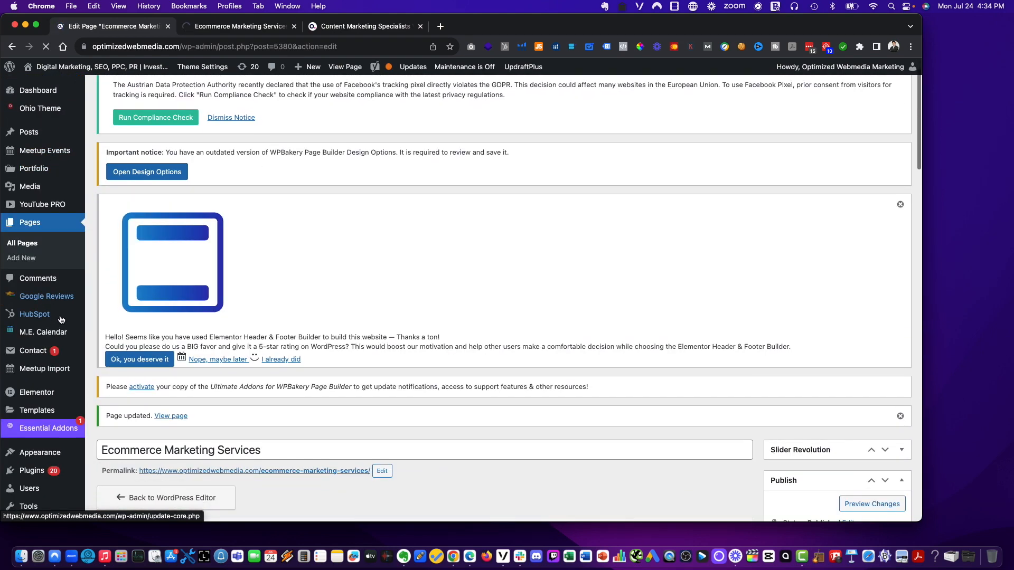
{"action": "scroll", "coordinate": [67, 457], "scroll_direction": "down", "scroll_amount": 5}
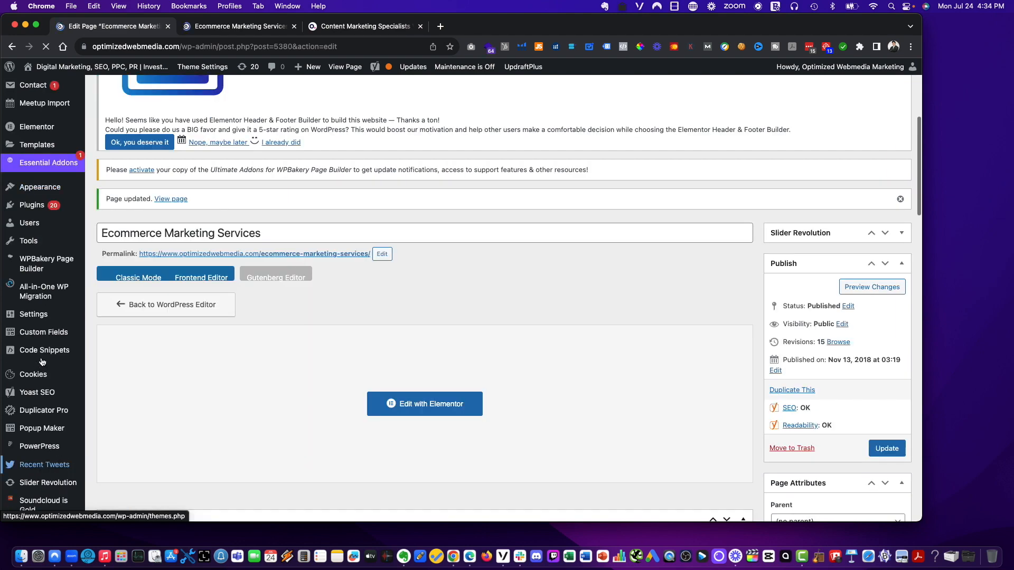
- Open the Appearance Menus screen in a new browser tab
{"action": "mouse_move", "coordinate": [52, 187]}
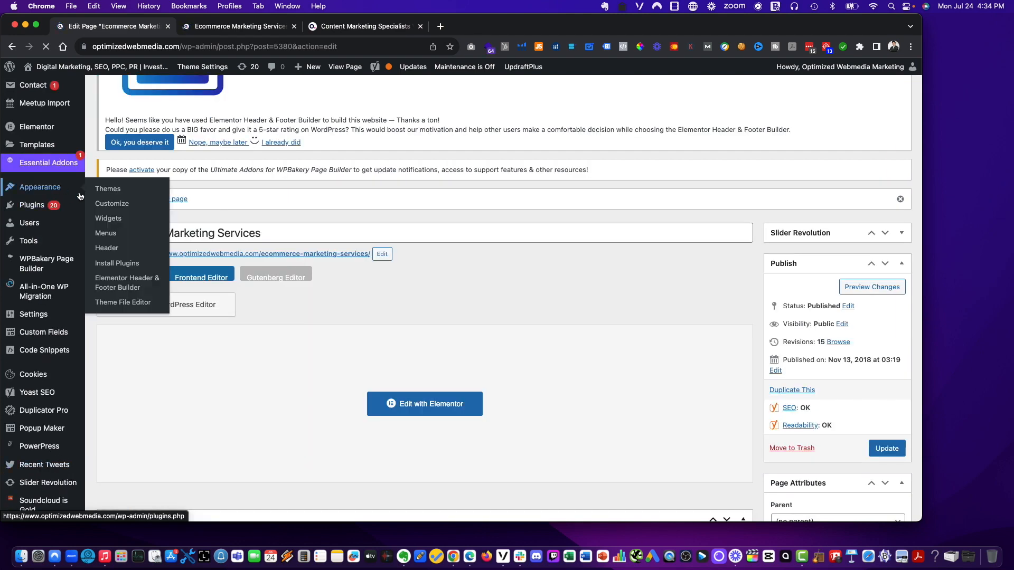
{"action": "right_click", "coordinate": [113, 241]}
{"action": "left_click", "coordinate": [125, 246]}
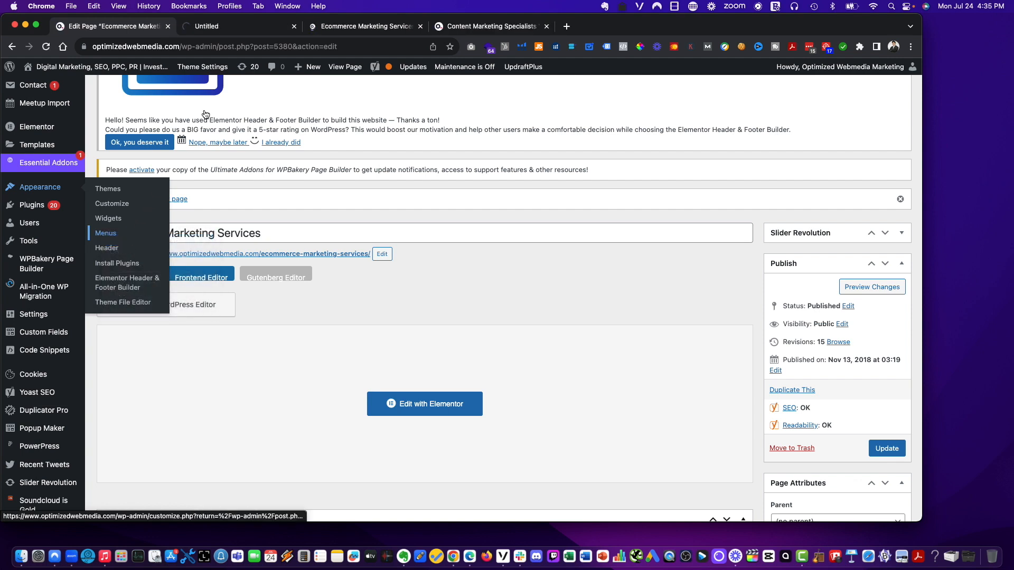
{"action": "left_click", "coordinate": [245, 30]}
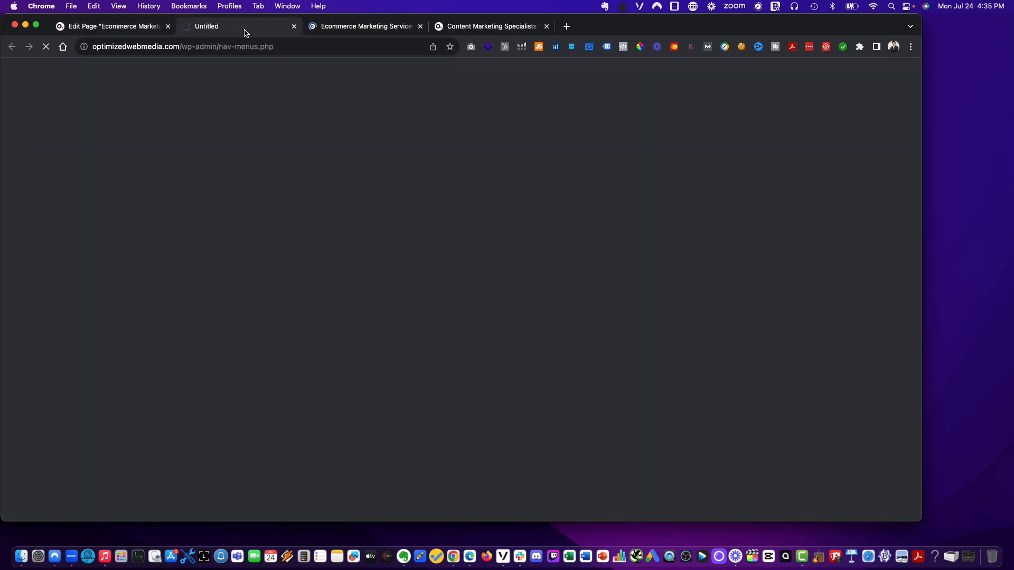
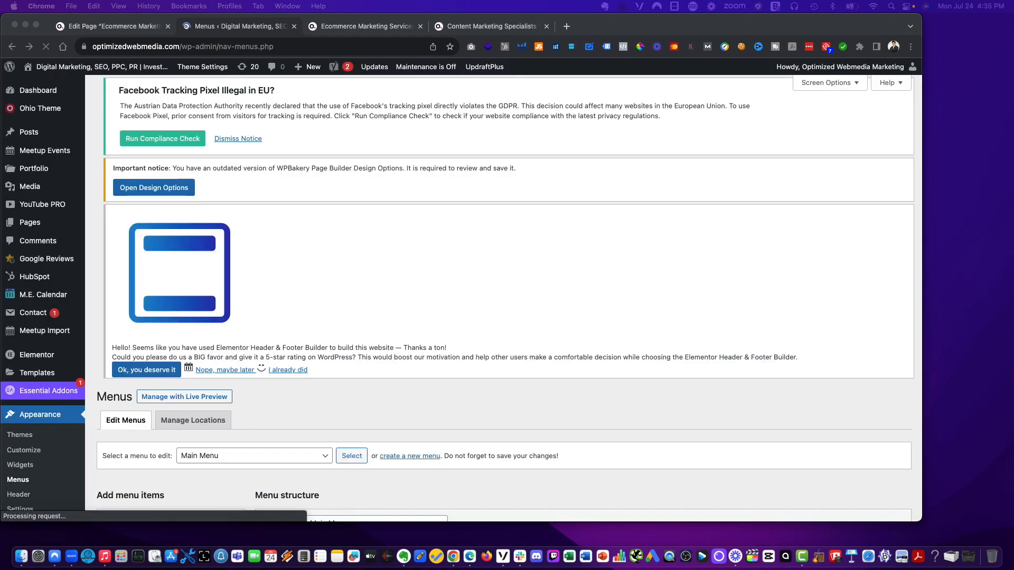
- Review the Main Menu structure and the live Ecommerce Marketing Services page's service list and content
{"action": "scroll", "coordinate": [380, 300], "scroll_direction": "down", "scroll_amount": 3}
{"action": "scroll", "coordinate": [454, 322], "scroll_direction": "down", "scroll_amount": 3}
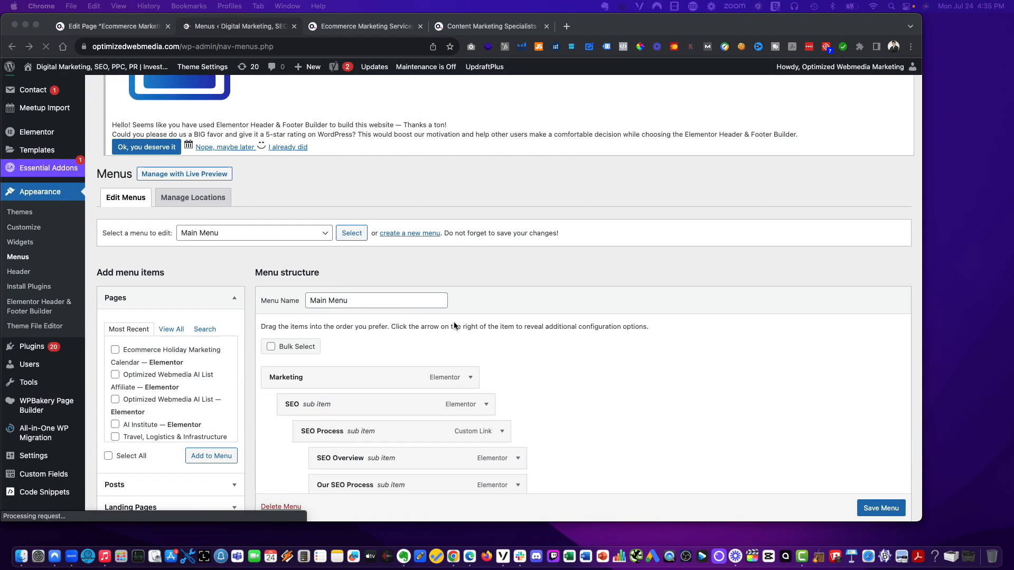
{"action": "scroll", "coordinate": [276, 311], "scroll_direction": "down", "scroll_amount": 1}
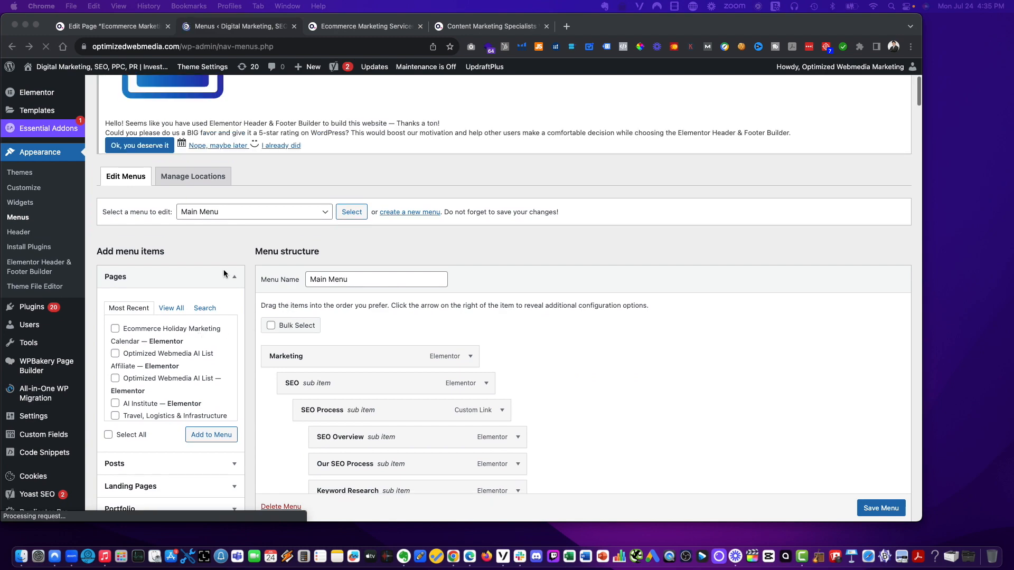
{"action": "left_click", "coordinate": [346, 26]}
{"action": "scroll", "coordinate": [407, 201], "scroll_direction": "down", "scroll_amount": 6}
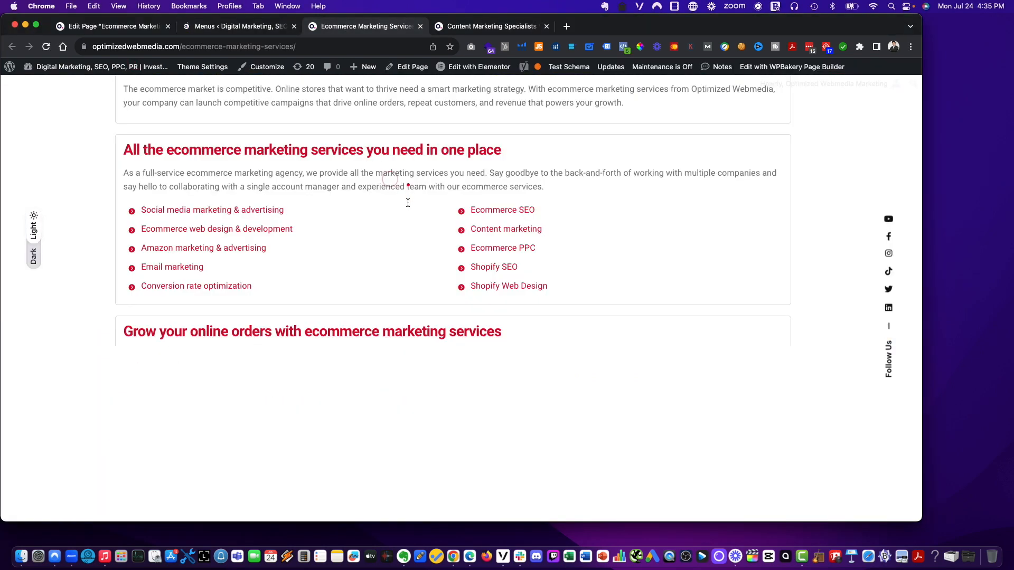
{"action": "scroll", "coordinate": [327, 208], "scroll_direction": "up", "scroll_amount": 7}
{"action": "scroll", "coordinate": [328, 209], "scroll_direction": "down", "scroll_amount": 9}
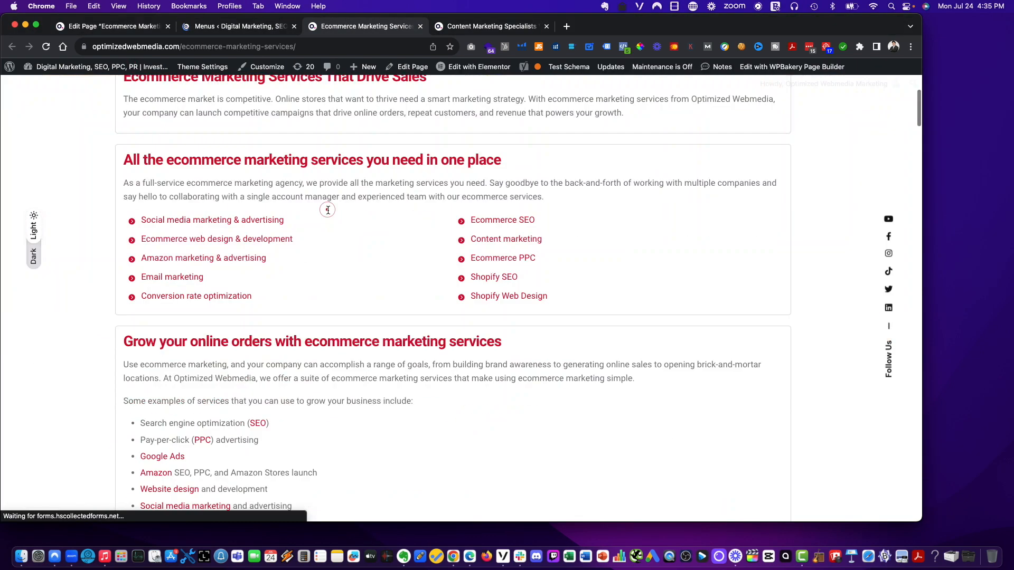
{"action": "scroll", "coordinate": [238, 330], "scroll_direction": "down", "scroll_amount": 10}
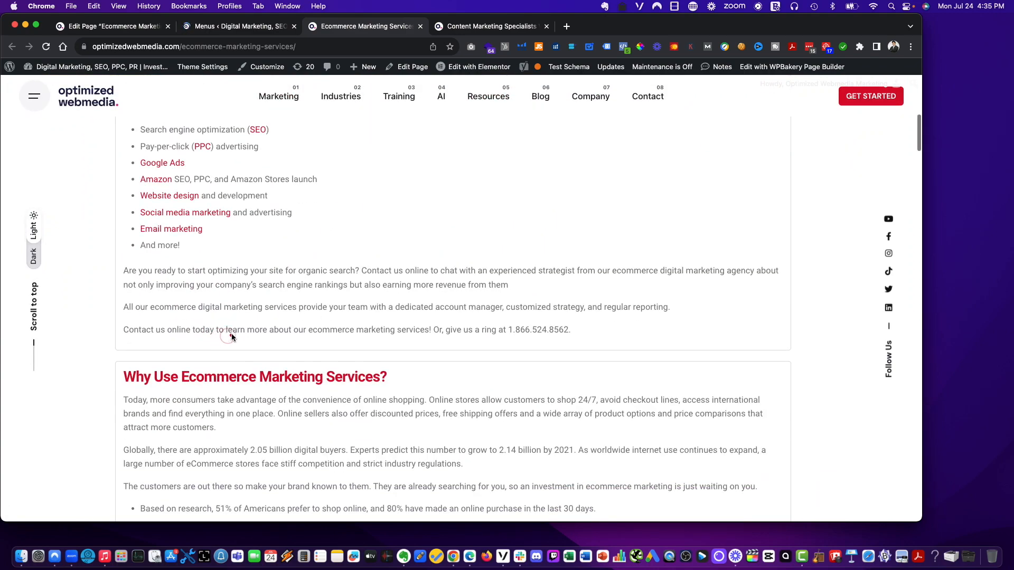
{"action": "scroll", "coordinate": [233, 337], "scroll_direction": "down", "scroll_amount": 15}
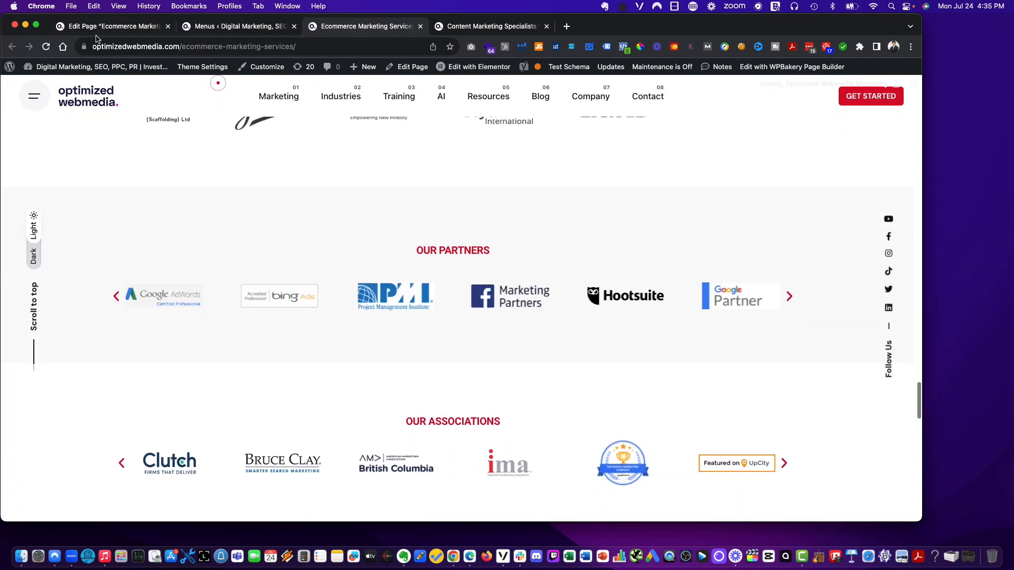
- Search the menu's Pages list for ecommerce marketing and look through the results
{"action": "left_click", "coordinate": [101, 33]}
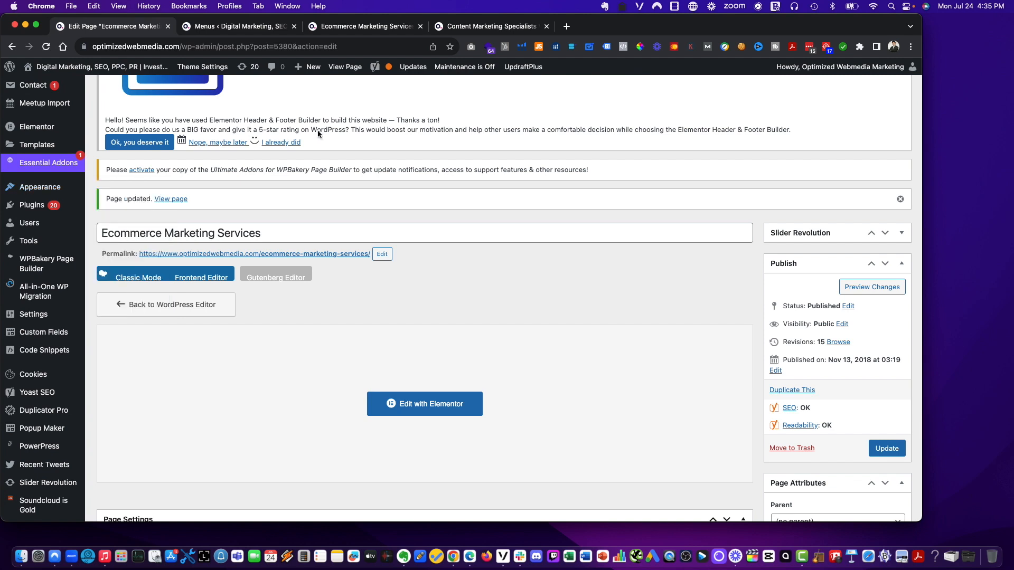
{"action": "left_click", "coordinate": [195, 32]}
{"action": "left_click", "coordinate": [168, 26]}
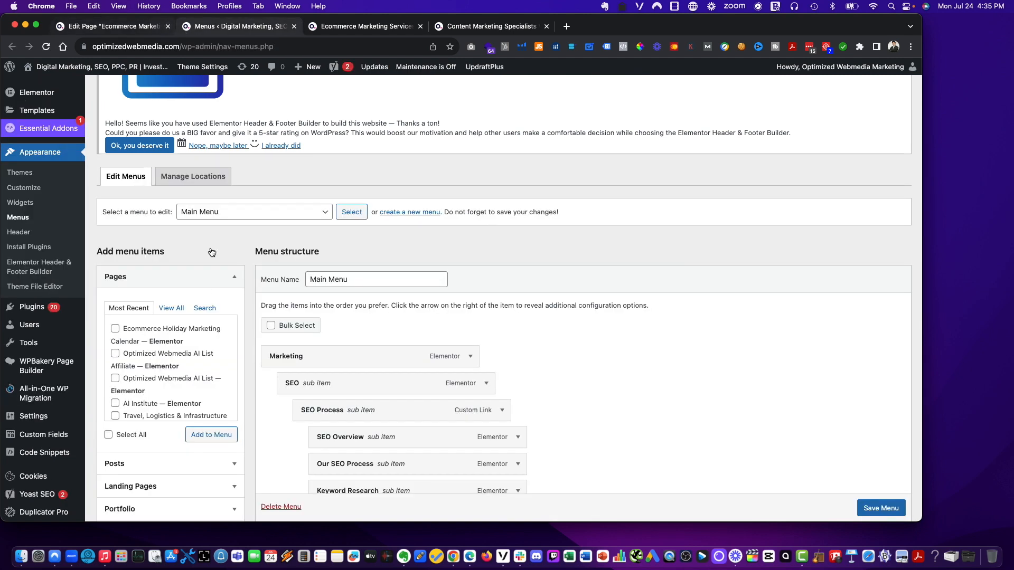
{"action": "left_click", "coordinate": [204, 310]}
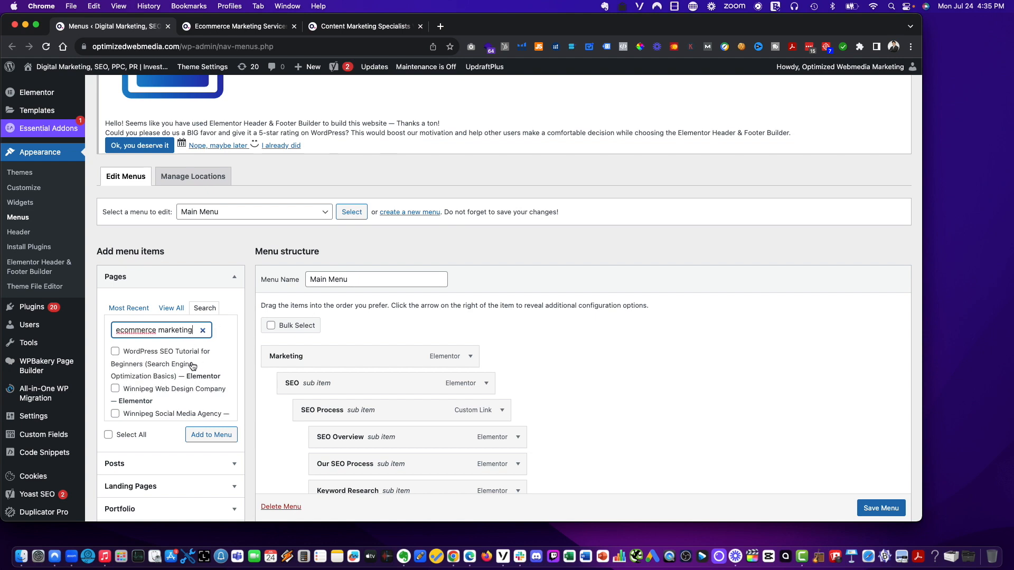
{"action": "scroll", "coordinate": [193, 369], "scroll_direction": "down", "scroll_amount": 10}
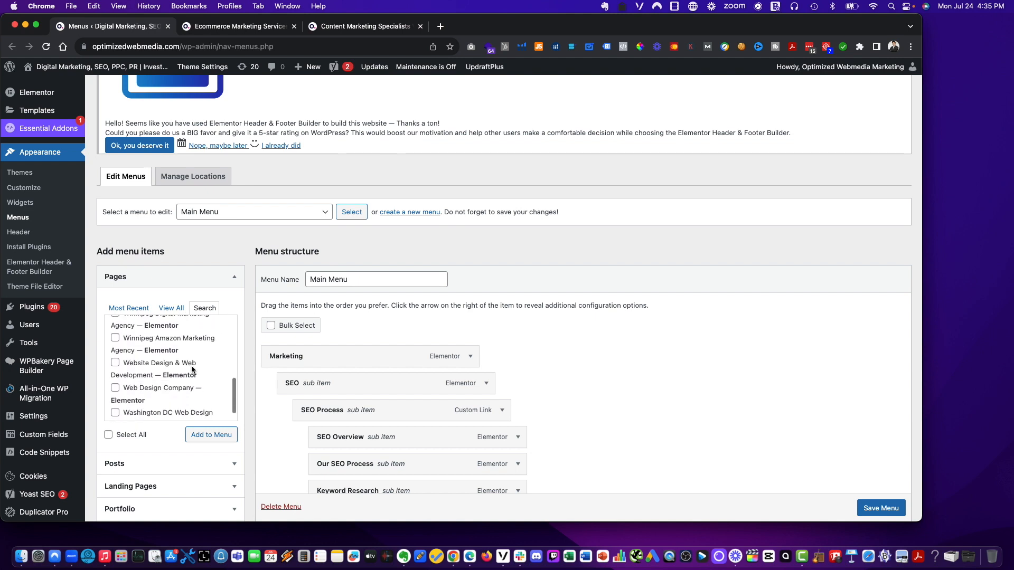
{"action": "scroll", "coordinate": [192, 369], "scroll_direction": "down", "scroll_amount": 5}
{"action": "scroll", "coordinate": [192, 366], "scroll_direction": "up", "scroll_amount": 5}
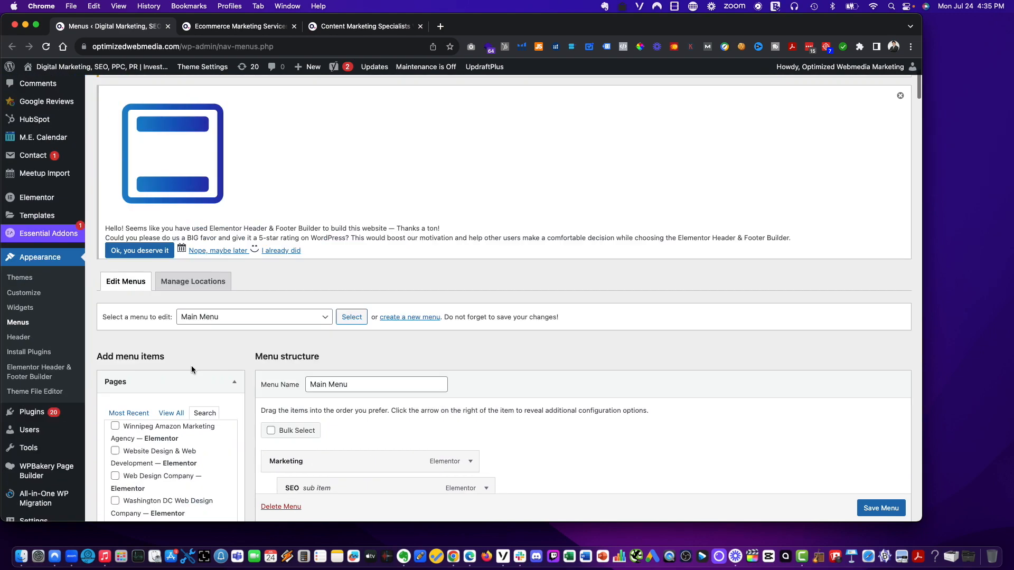
{"action": "scroll", "coordinate": [166, 464], "scroll_direction": "up", "scroll_amount": 10}
- Show all pages in the Pages list and move to its third page
{"action": "left_click", "coordinate": [170, 414]}
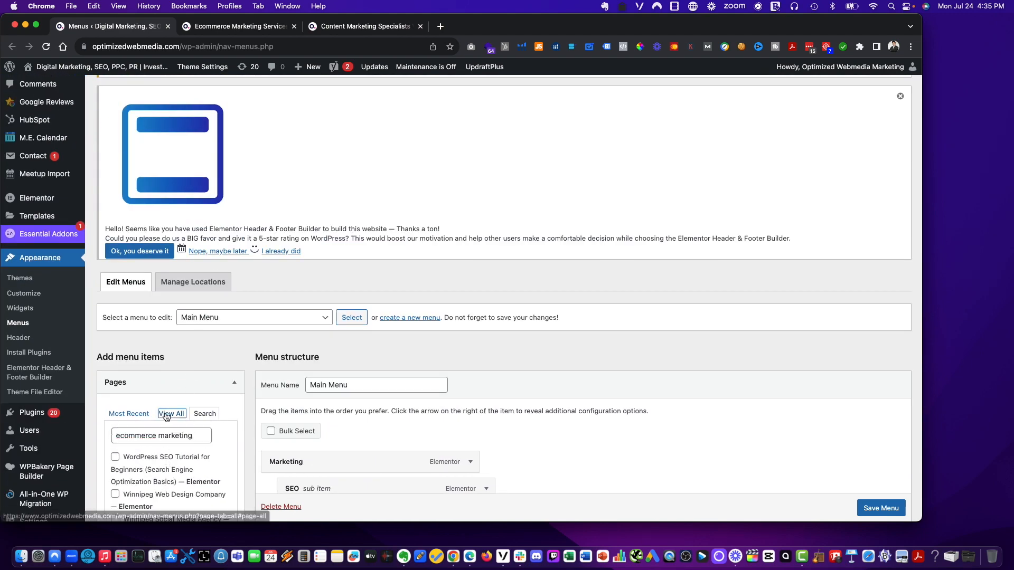
{"action": "scroll", "coordinate": [196, 409], "scroll_direction": "down", "scroll_amount": 2}
{"action": "scroll", "coordinate": [196, 407], "scroll_direction": "down", "scroll_amount": 3}
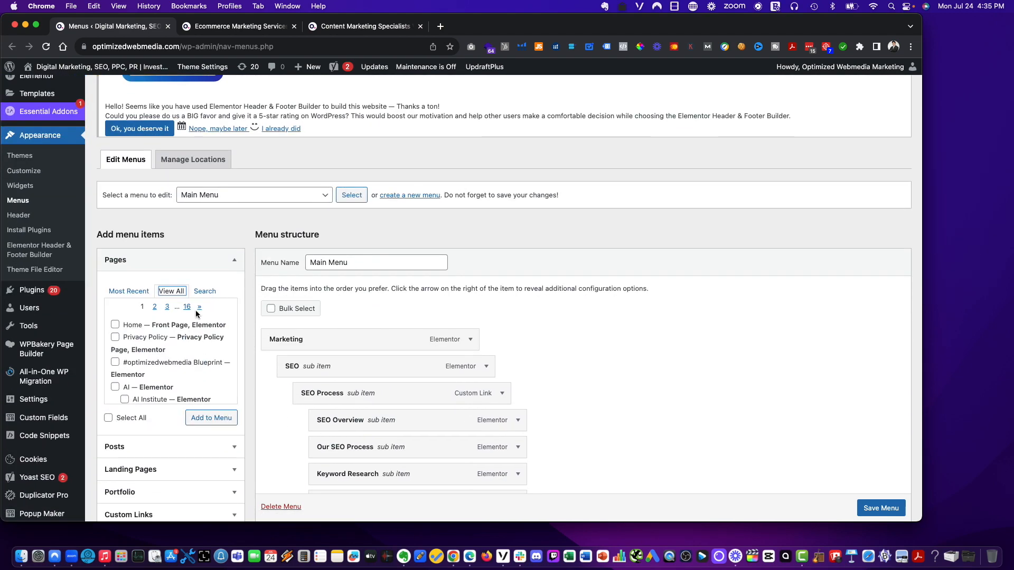
{"action": "left_click", "coordinate": [170, 310]}
- Open the Ecommerce Marketing Services page editor in a new tab and place it beside the Menus tab
{"action": "left_click", "coordinate": [241, 27]}
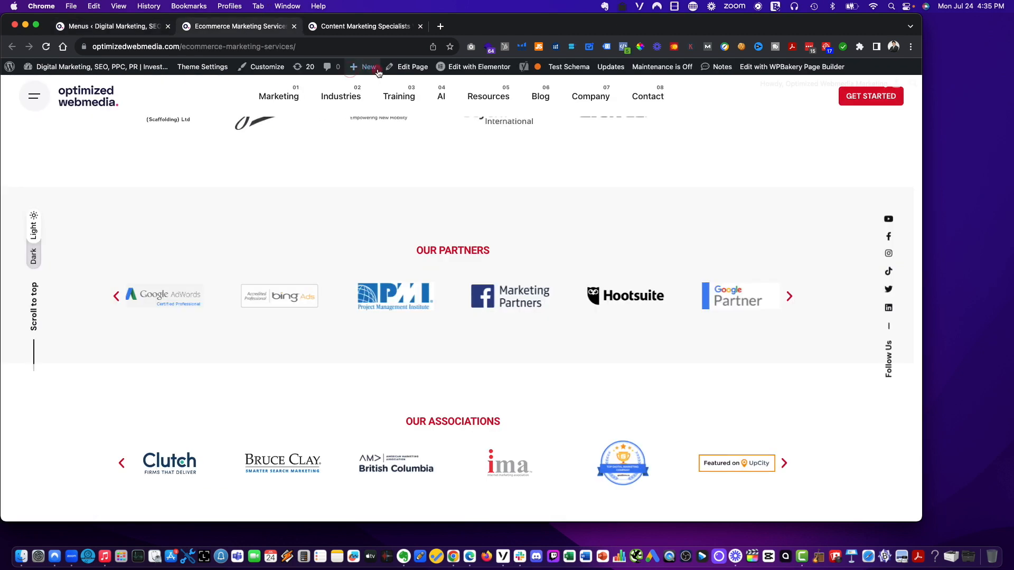
{"action": "right_click", "coordinate": [405, 66]}
{"action": "left_click", "coordinate": [341, 39]}
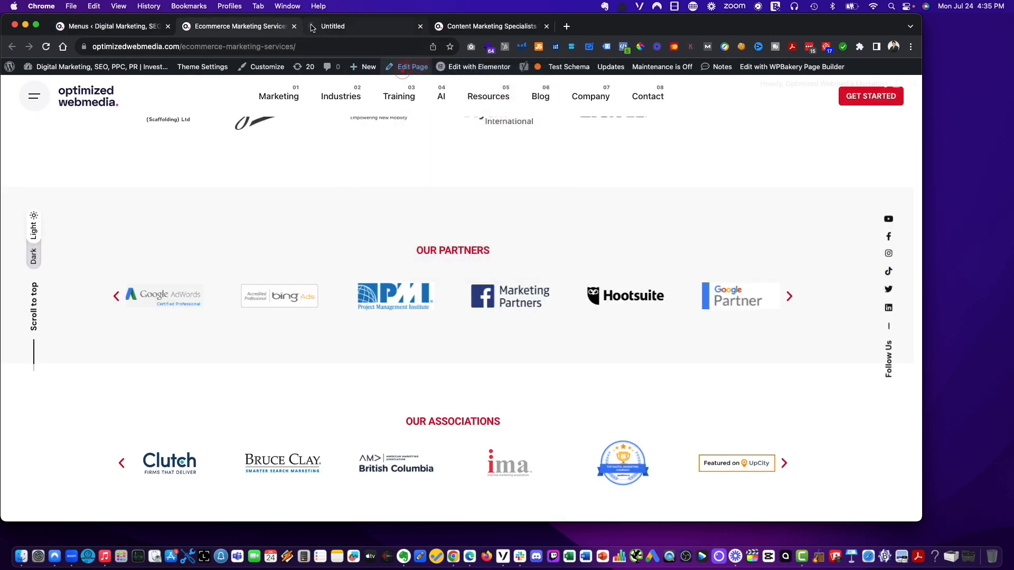
{"action": "left_click_drag", "start_coordinate": [316, 29], "coordinate": [203, 28]}
- Browse the all-pages list on the Menus screen, moving through its pages 5 and 4
{"action": "left_click", "coordinate": [140, 28]}
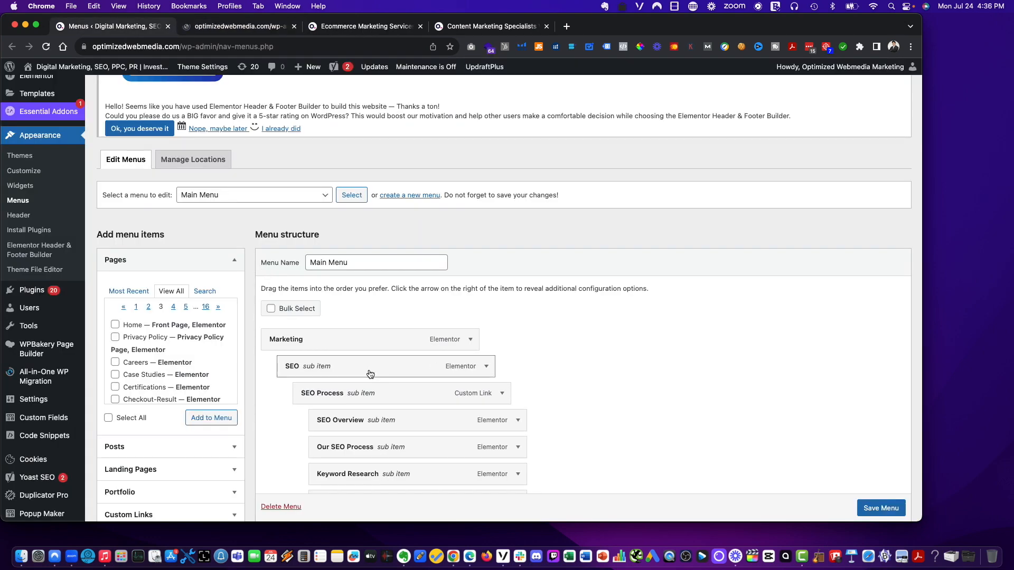
{"action": "scroll", "coordinate": [158, 369], "scroll_direction": "down", "scroll_amount": 5}
{"action": "scroll", "coordinate": [163, 368], "scroll_direction": "down", "scroll_amount": 5}
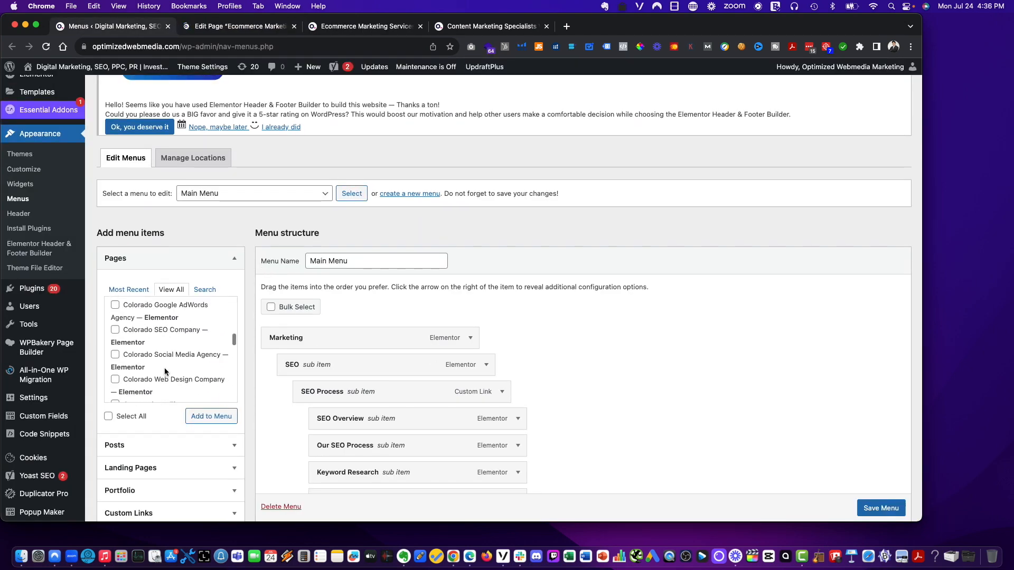
{"action": "scroll", "coordinate": [169, 375], "scroll_direction": "down", "scroll_amount": 3}
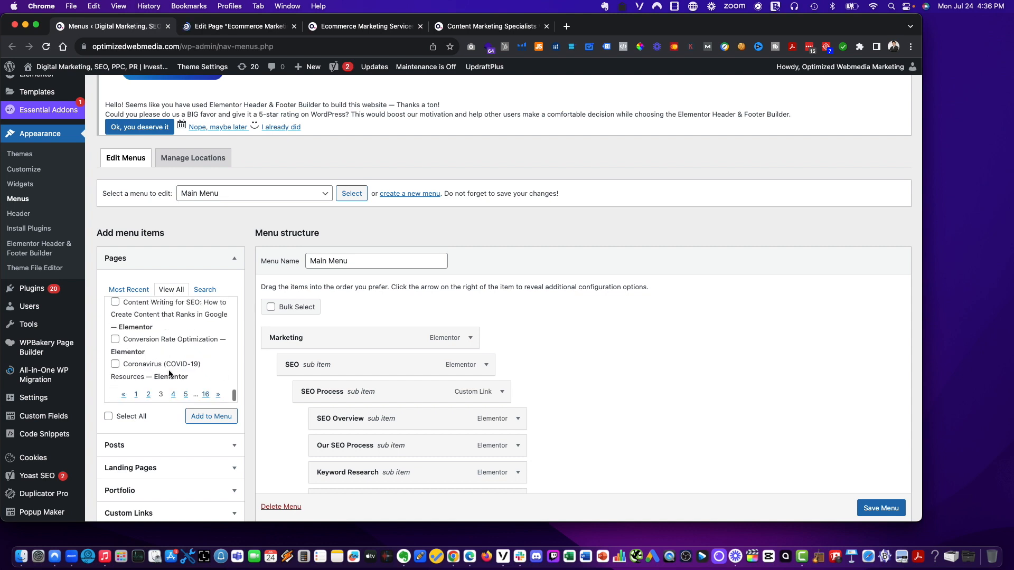
{"action": "left_click", "coordinate": [185, 395]}
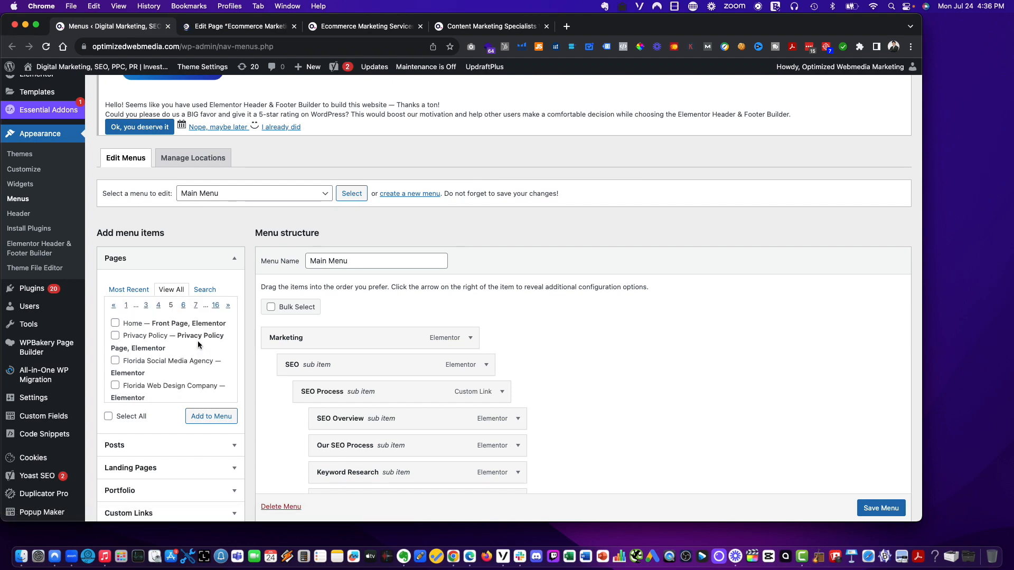
{"action": "scroll", "coordinate": [194, 350], "scroll_direction": "down", "scroll_amount": 6}
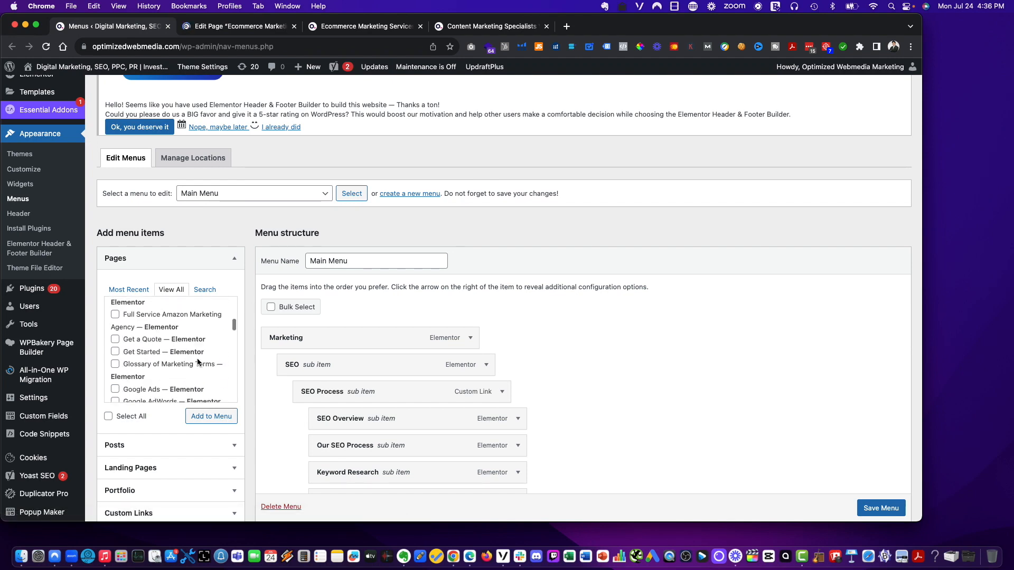
{"action": "left_click", "coordinate": [158, 395]}
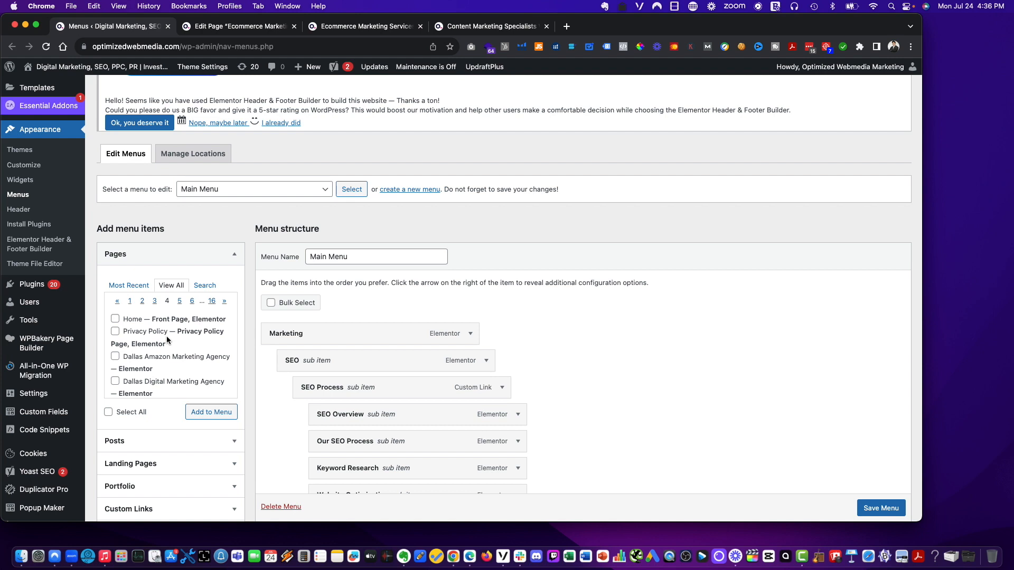
- Scroll through page 4 of the pages list looking for the Ecommerce Marketing Services page, then return to page 3
{"action": "scroll", "coordinate": [166, 340], "scroll_direction": "down", "scroll_amount": 5}
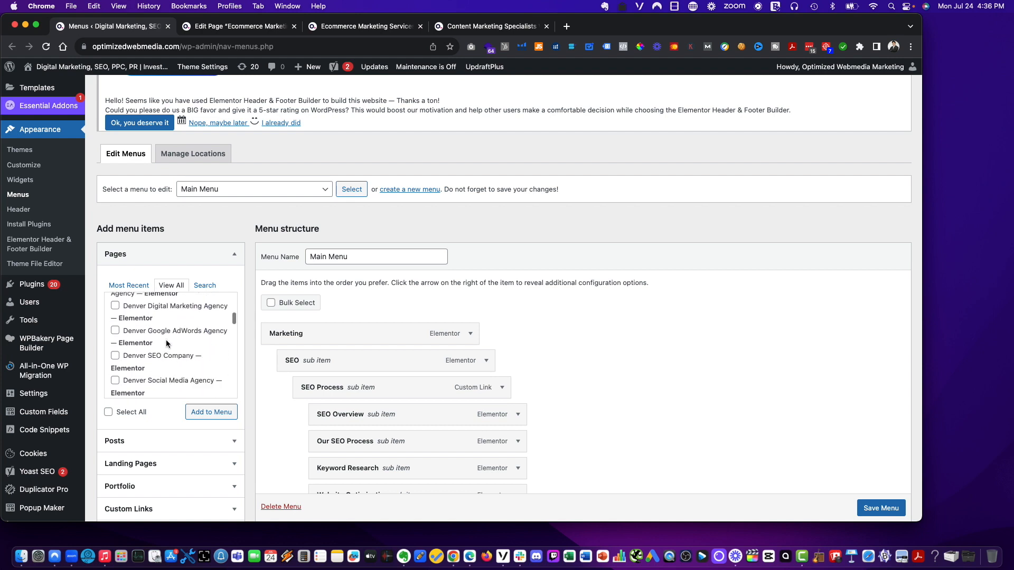
{"action": "scroll", "coordinate": [166, 340], "scroll_direction": "down", "scroll_amount": 5}
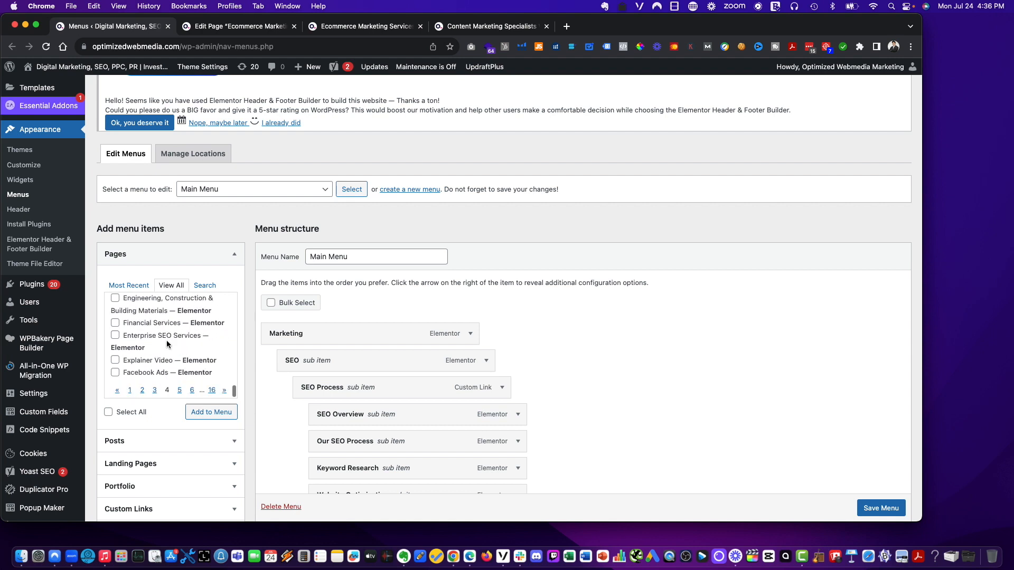
{"action": "scroll", "coordinate": [166, 341], "scroll_direction": "up", "scroll_amount": 2}
{"action": "scroll", "coordinate": [204, 317], "scroll_direction": "down", "scroll_amount": 2}
{"action": "scroll", "coordinate": [154, 383], "scroll_direction": "up", "scroll_amount": 1}
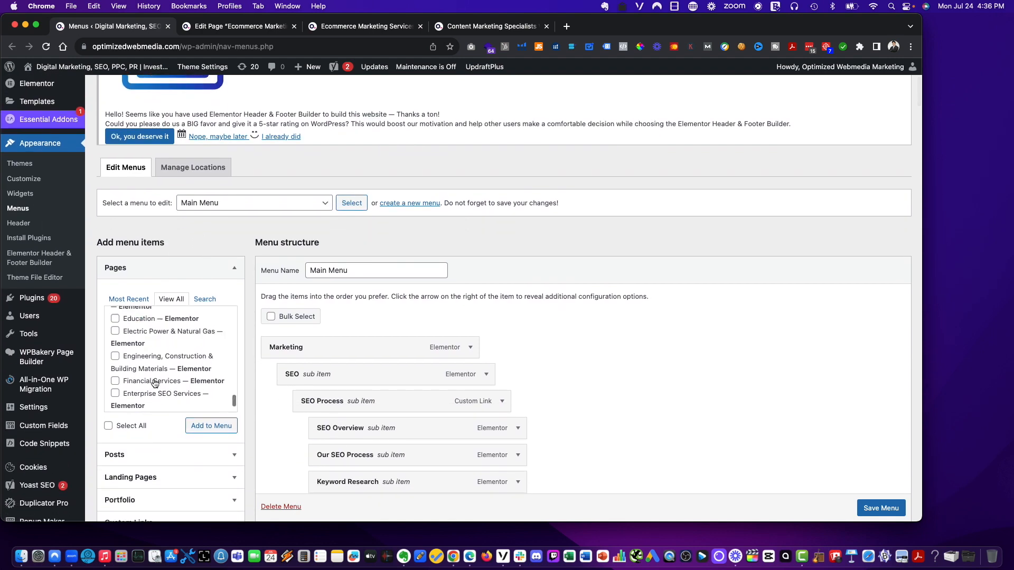
{"action": "scroll", "coordinate": [153, 382], "scroll_direction": "up", "scroll_amount": 3}
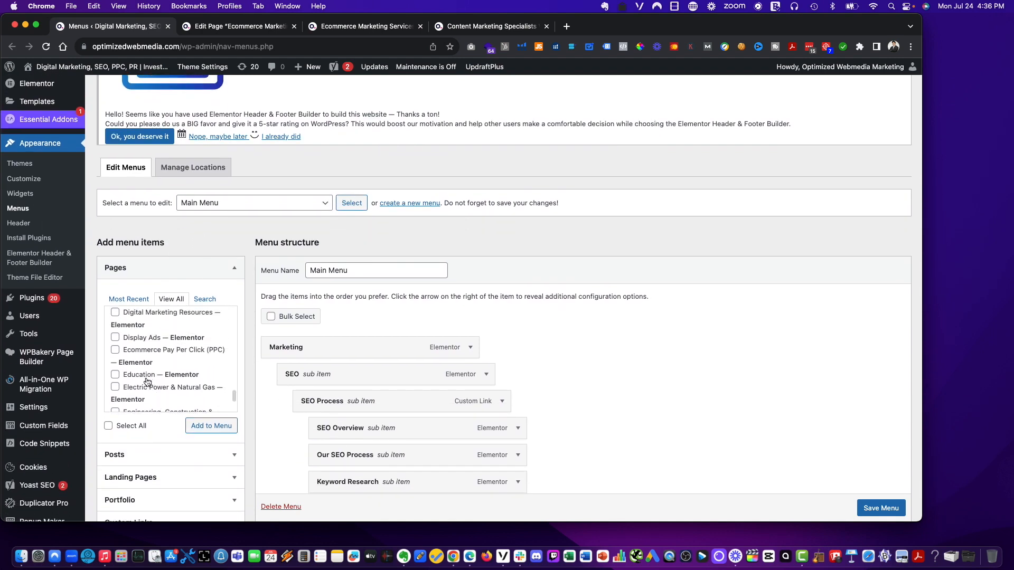
{"action": "scroll", "coordinate": [148, 382], "scroll_direction": "up", "scroll_amount": 3}
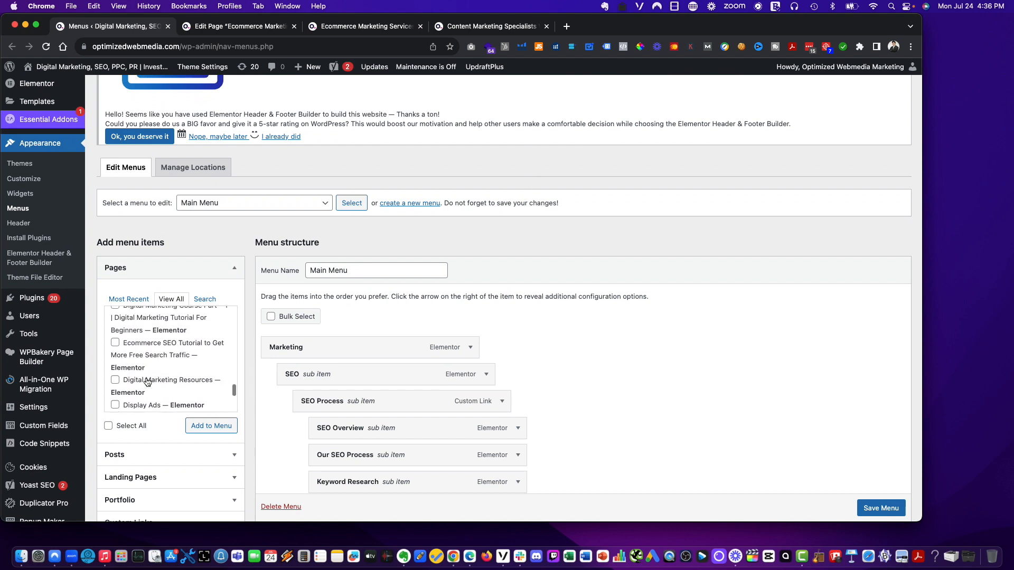
{"action": "scroll", "coordinate": [147, 381], "scroll_direction": "up", "scroll_amount": 1}
{"action": "scroll", "coordinate": [141, 381], "scroll_direction": "up", "scroll_amount": 5}
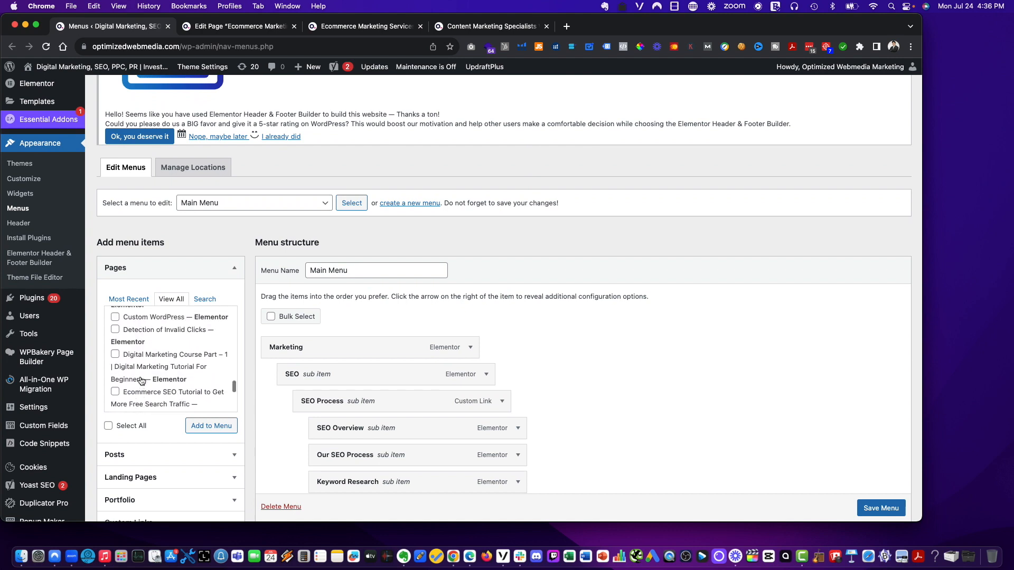
{"action": "scroll", "coordinate": [141, 381], "scroll_direction": "up", "scroll_amount": 2}
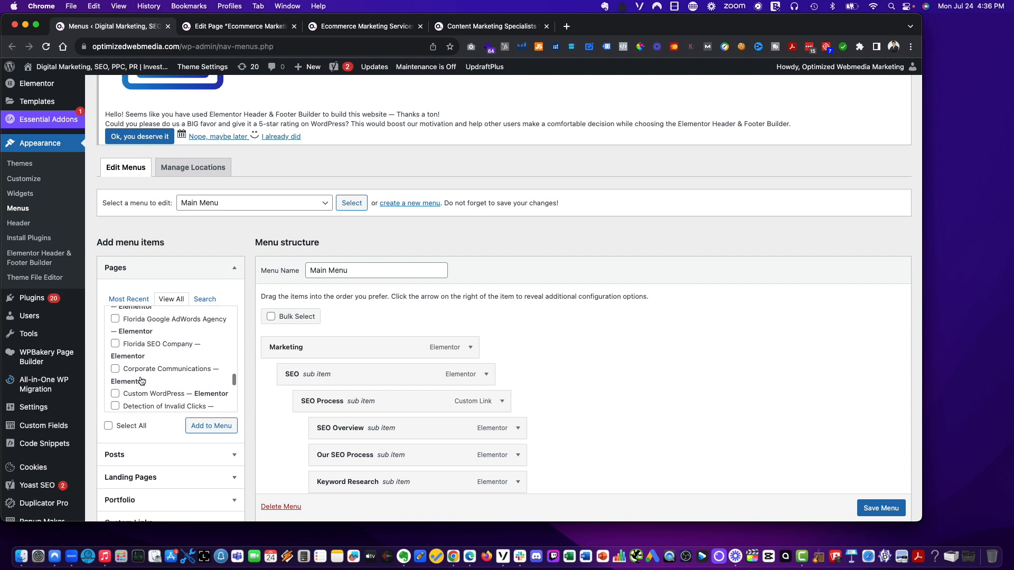
{"action": "scroll", "coordinate": [141, 381], "scroll_direction": "up", "scroll_amount": 5}
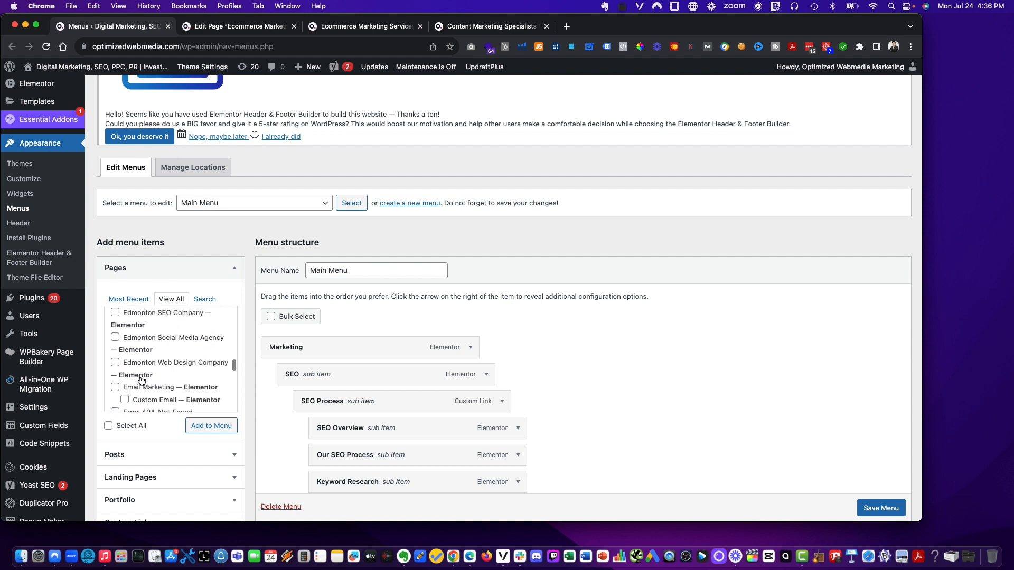
{"action": "scroll", "coordinate": [142, 381], "scroll_direction": "up", "scroll_amount": 5}
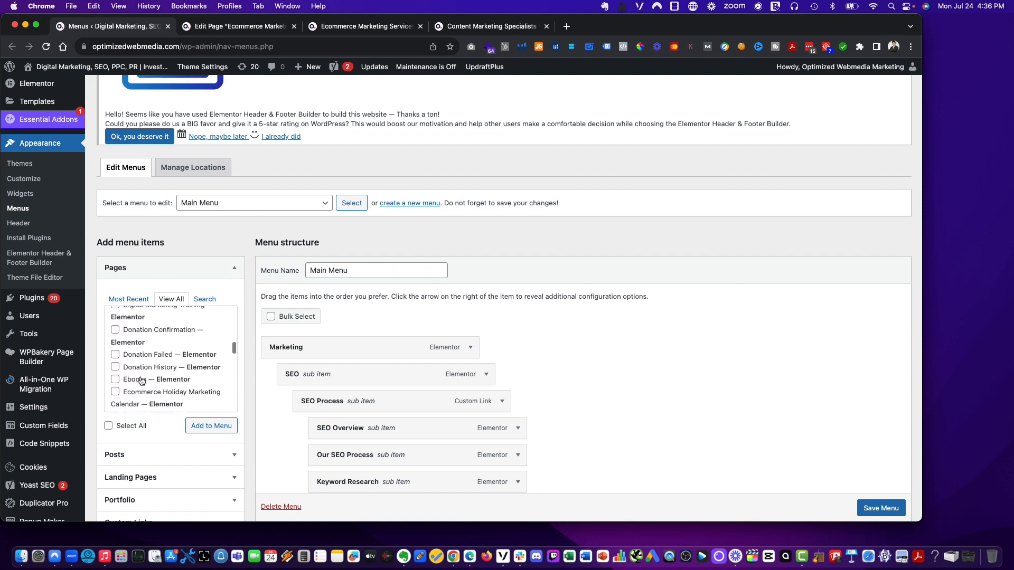
{"action": "scroll", "coordinate": [141, 381], "scroll_direction": "down", "scroll_amount": 2}
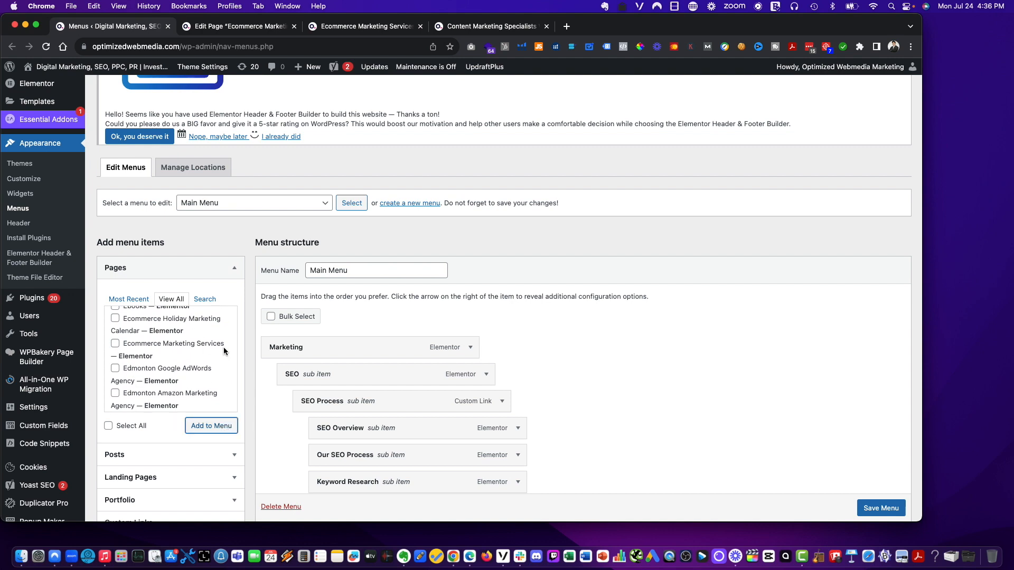
{"action": "scroll", "coordinate": [167, 342], "scroll_direction": "up", "scroll_amount": 10}
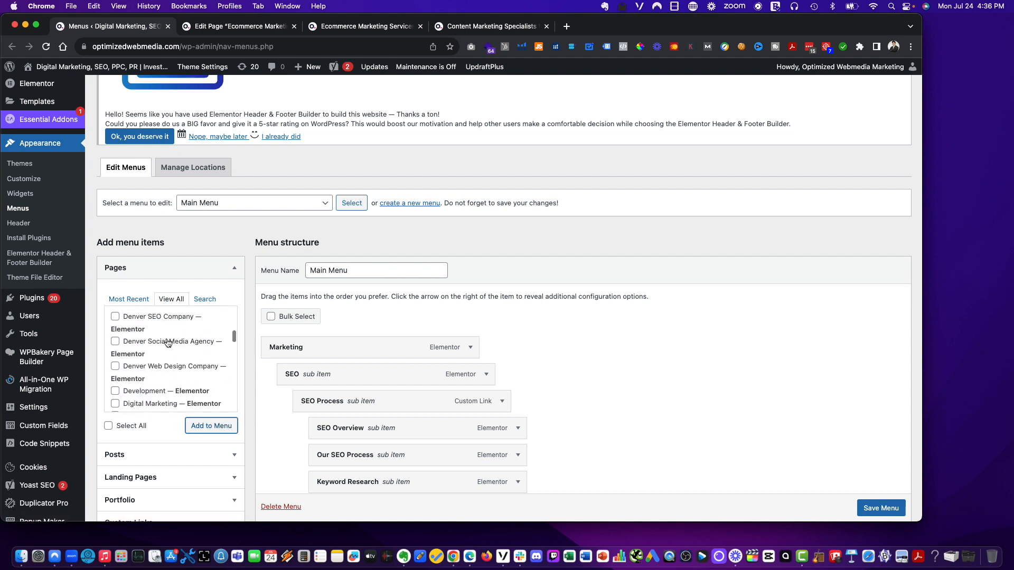
{"action": "scroll", "coordinate": [169, 348], "scroll_direction": "down", "scroll_amount": 15}
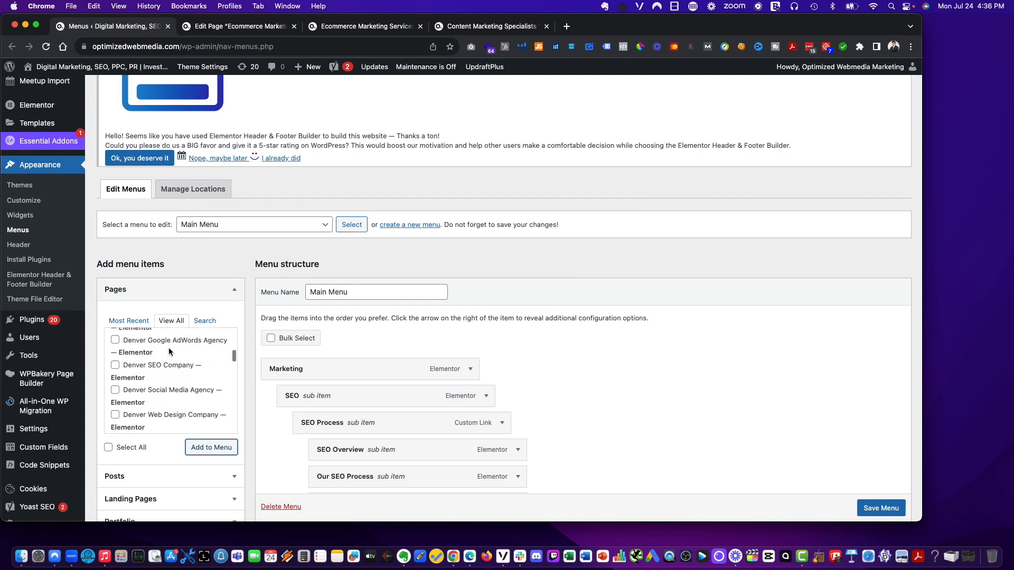
{"action": "scroll", "coordinate": [169, 348], "scroll_direction": "up", "scroll_amount": 8}
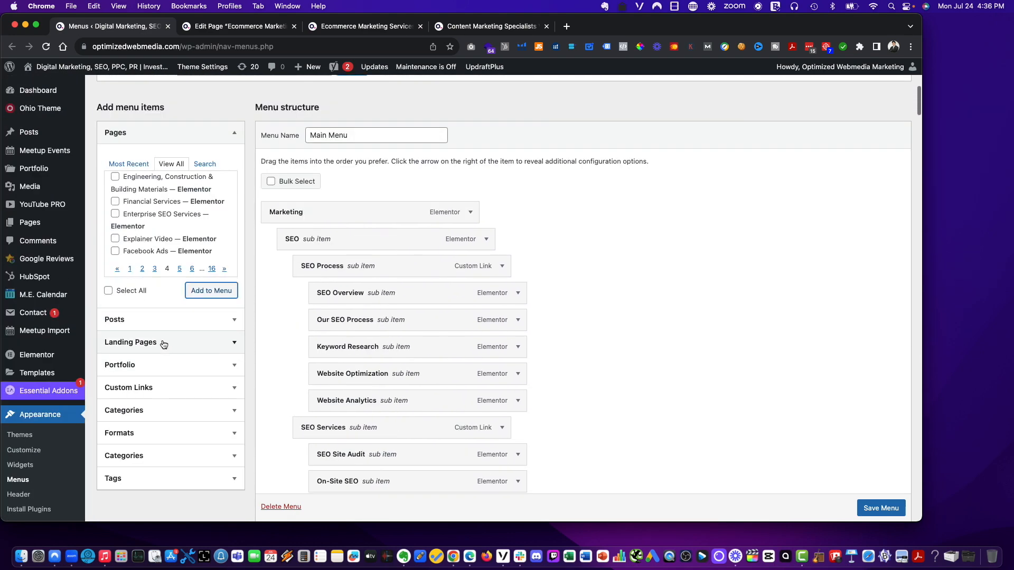
{"action": "left_click", "coordinate": [155, 271]}
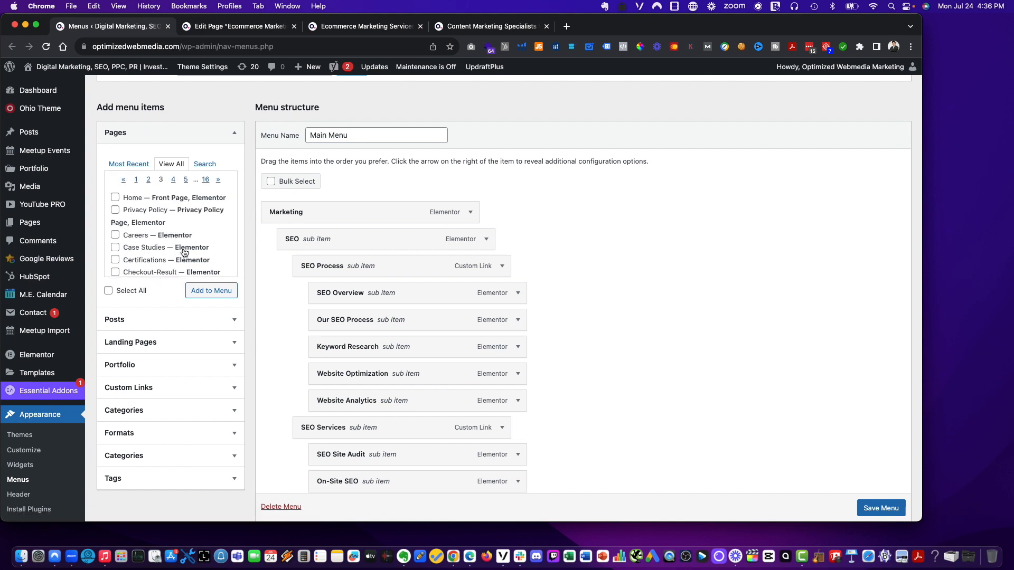
- Scroll through page 3 of the all-pages list and glance over the other open tabs
{"action": "scroll", "coordinate": [185, 253], "scroll_direction": "down", "scroll_amount": 3}
{"action": "scroll", "coordinate": [184, 252], "scroll_direction": "down", "scroll_amount": 5}
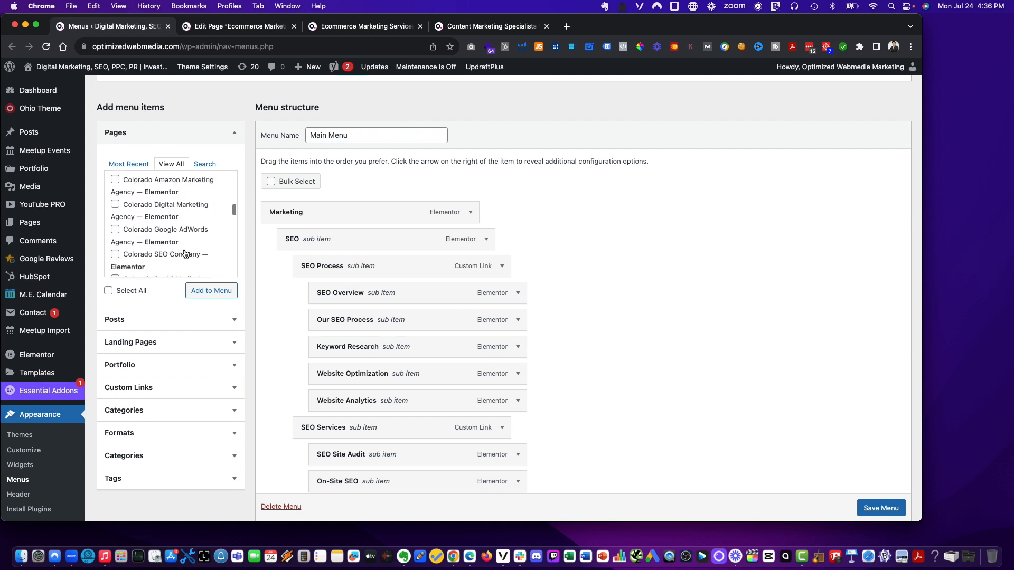
{"action": "scroll", "coordinate": [184, 249], "scroll_direction": "down", "scroll_amount": 5}
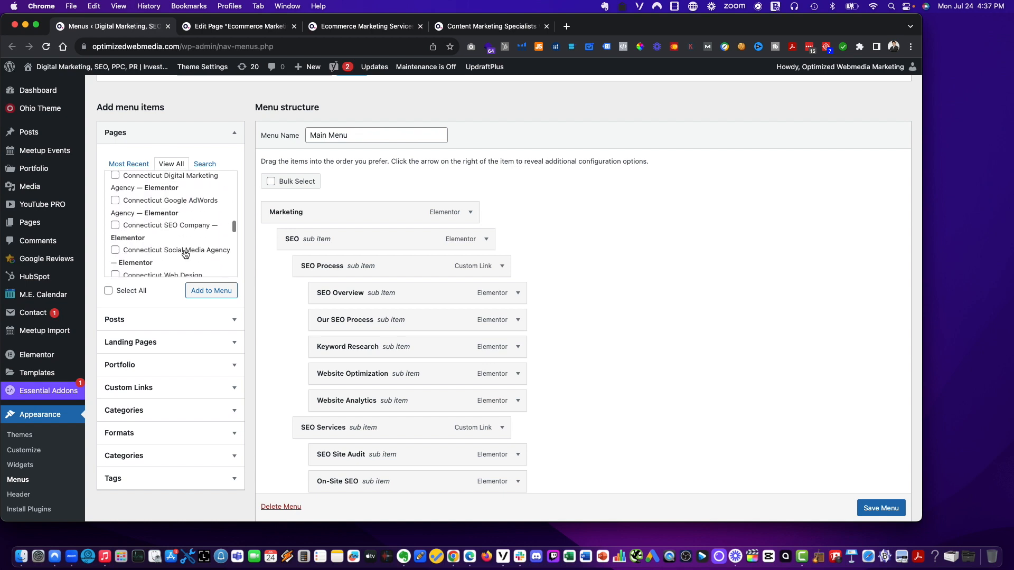
{"action": "scroll", "coordinate": [185, 254], "scroll_direction": "down", "scroll_amount": 5}
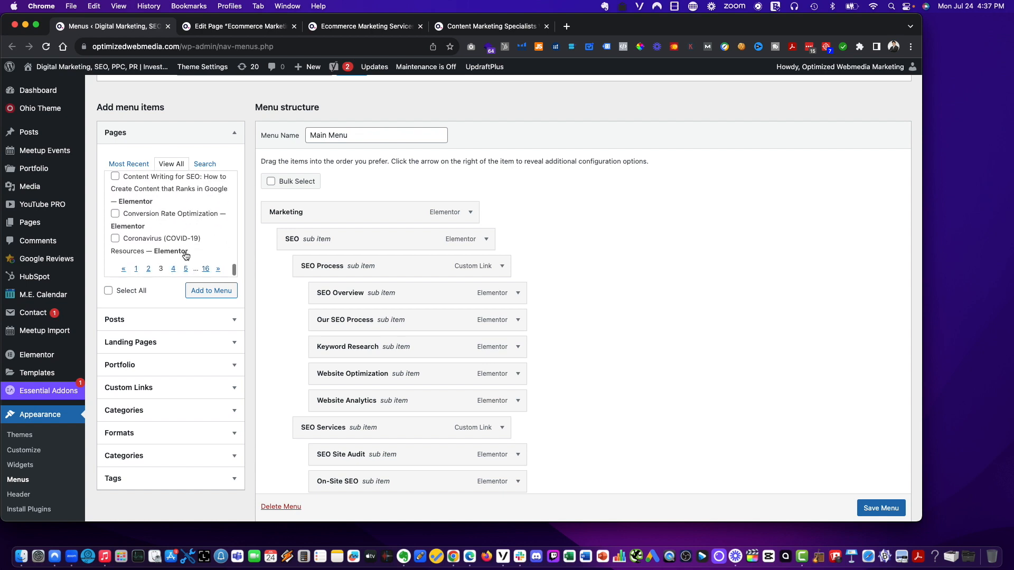
{"action": "scroll", "coordinate": [157, 237], "scroll_direction": "up", "scroll_amount": 3}
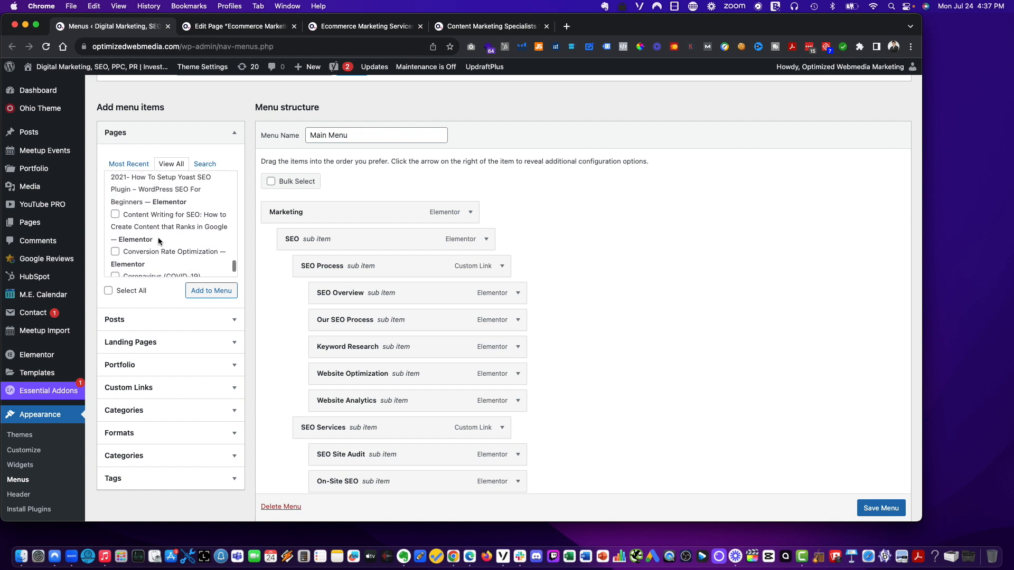
{"action": "scroll", "coordinate": [156, 246], "scroll_direction": "up", "scroll_amount": 3}
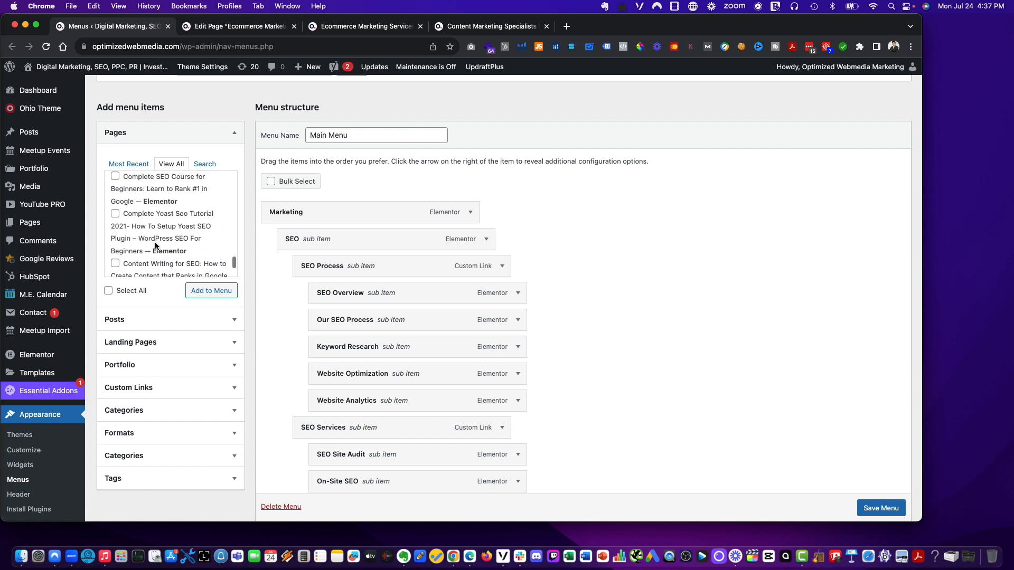
{"action": "scroll", "coordinate": [156, 246], "scroll_direction": "up", "scroll_amount": 4}
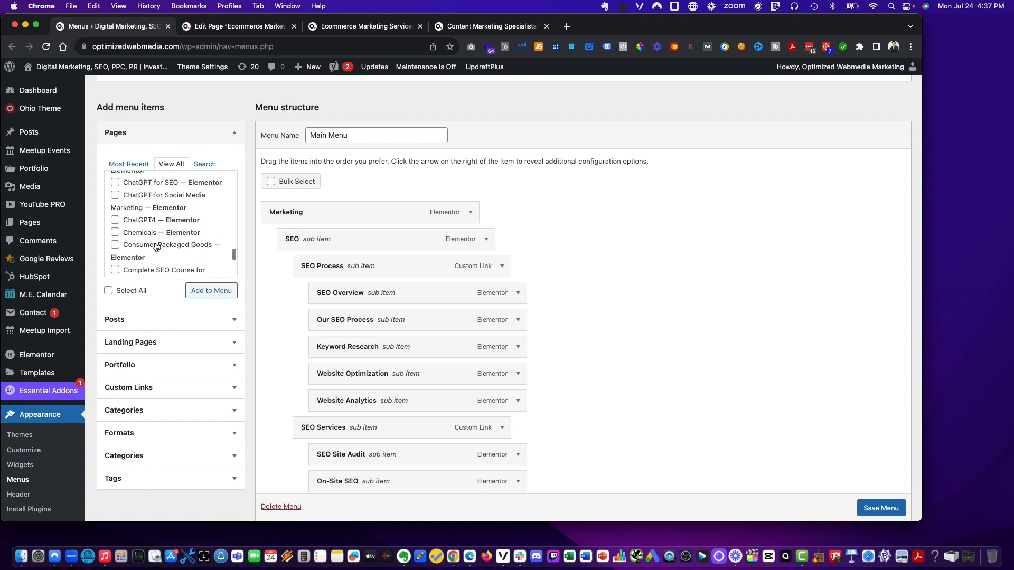
{"action": "scroll", "coordinate": [156, 247], "scroll_direction": "down", "scroll_amount": 2}
{"action": "scroll", "coordinate": [156, 246], "scroll_direction": "down", "scroll_amount": 5}
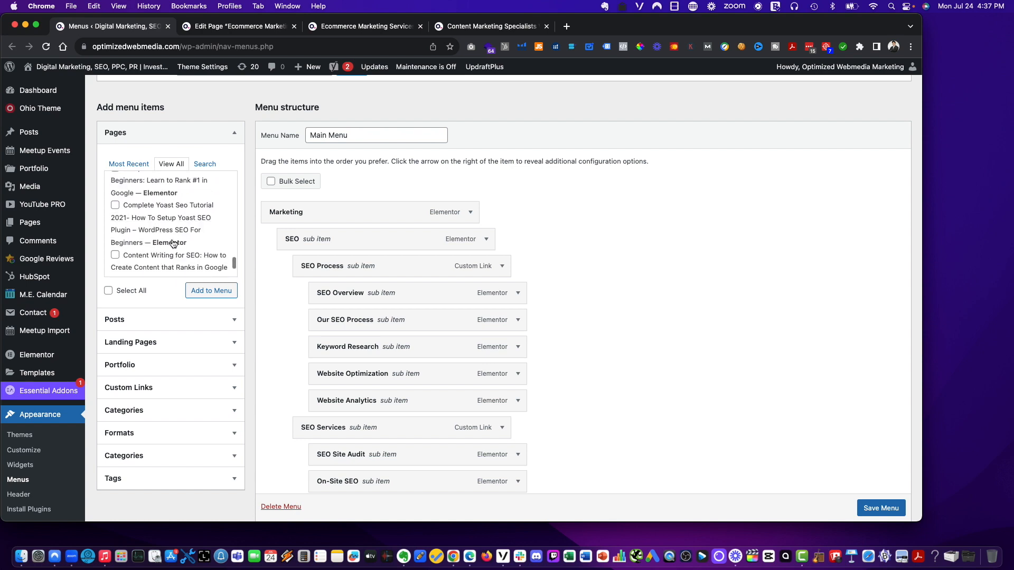
{"action": "scroll", "coordinate": [172, 239], "scroll_direction": "down", "scroll_amount": 2}
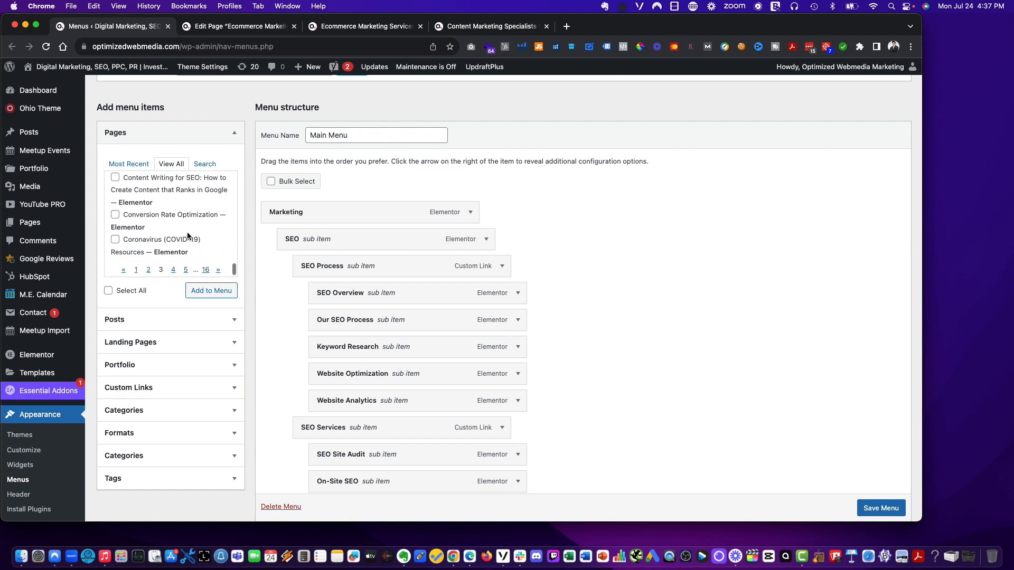
{"action": "left_click", "coordinate": [468, 28]}
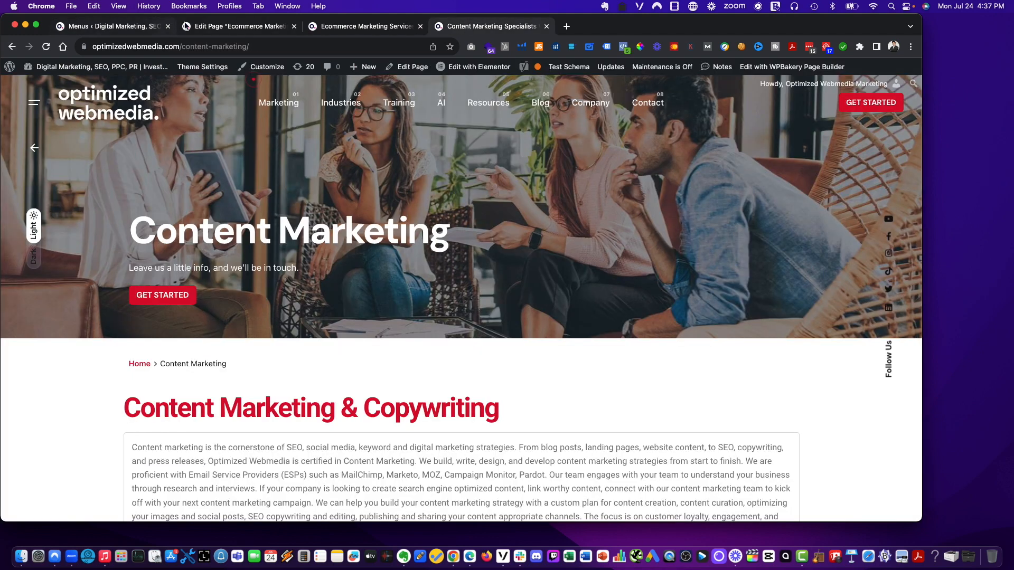
{"action": "left_click", "coordinate": [219, 29]}
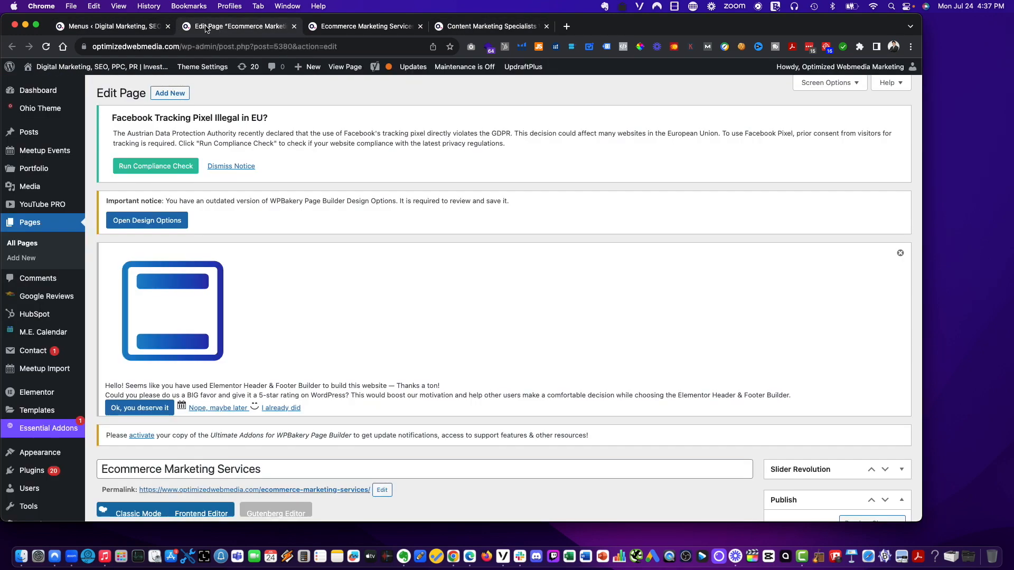
{"action": "left_click", "coordinate": [130, 28]}
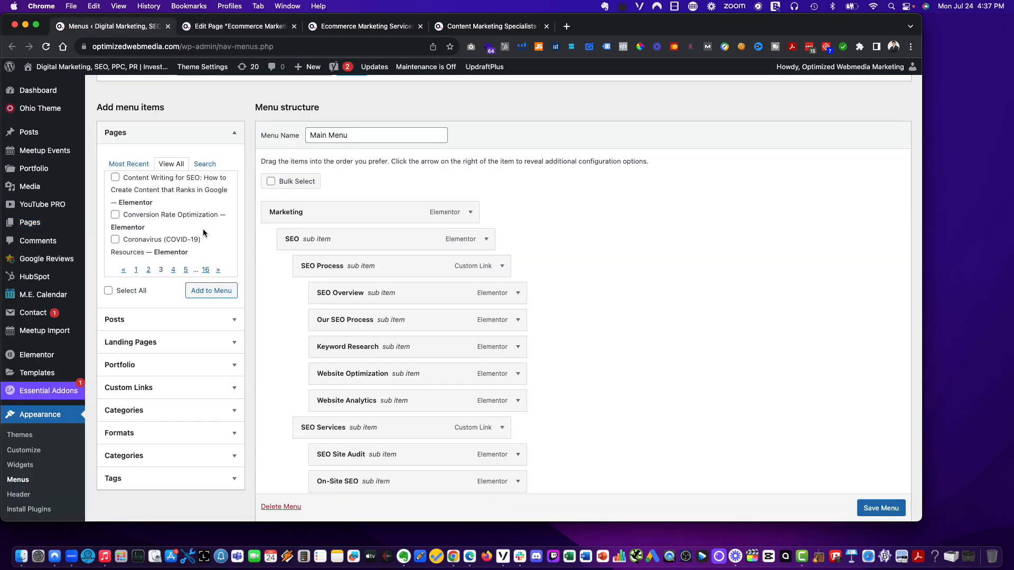
- Browse pages 3 and 4 of the all-pages list again for the wanted page
{"action": "scroll", "coordinate": [200, 230], "scroll_direction": "up", "scroll_amount": 4}
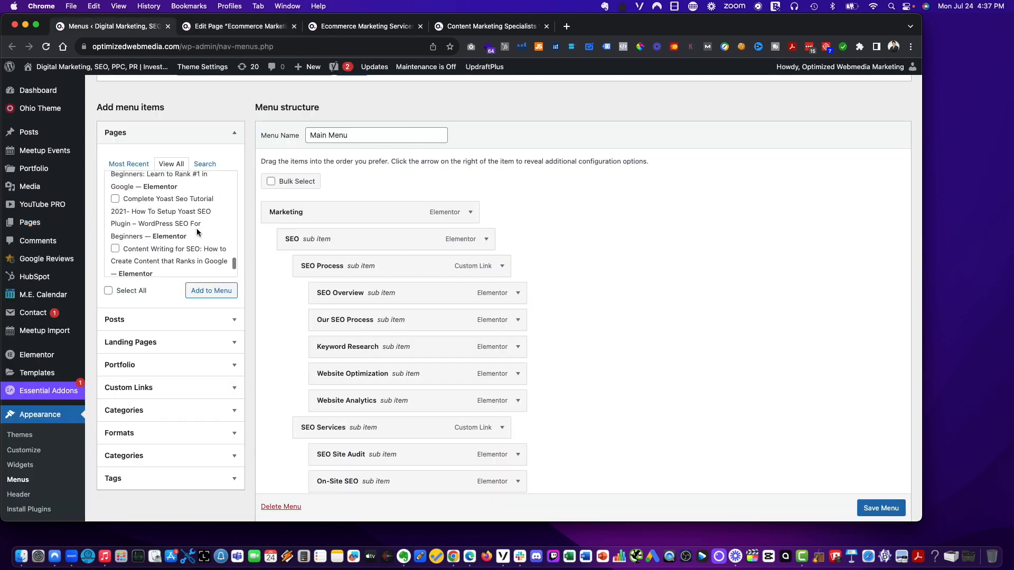
{"action": "scroll", "coordinate": [197, 229], "scroll_direction": "up", "scroll_amount": 6}
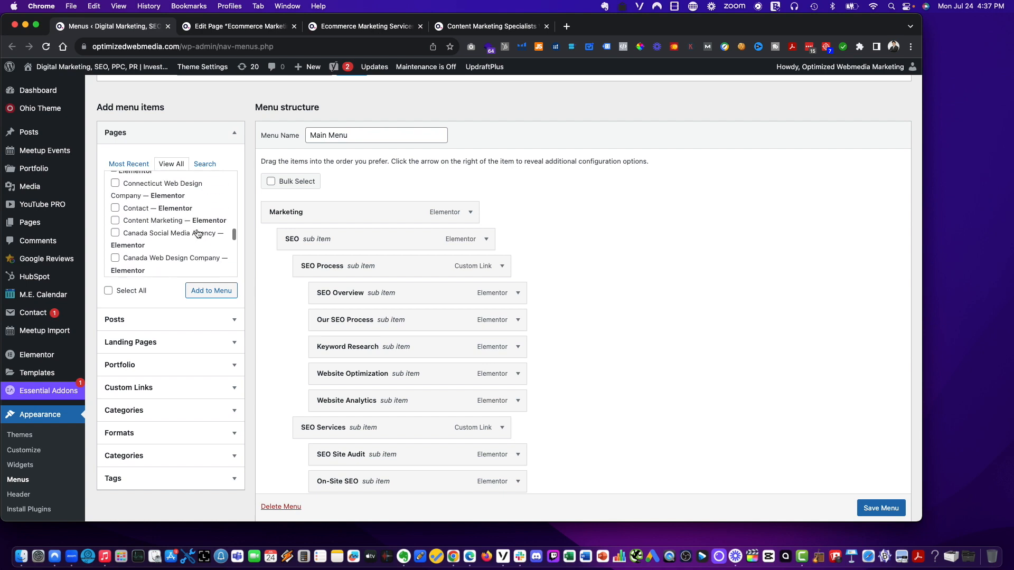
{"action": "scroll", "coordinate": [198, 233], "scroll_direction": "down", "scroll_amount": 3}
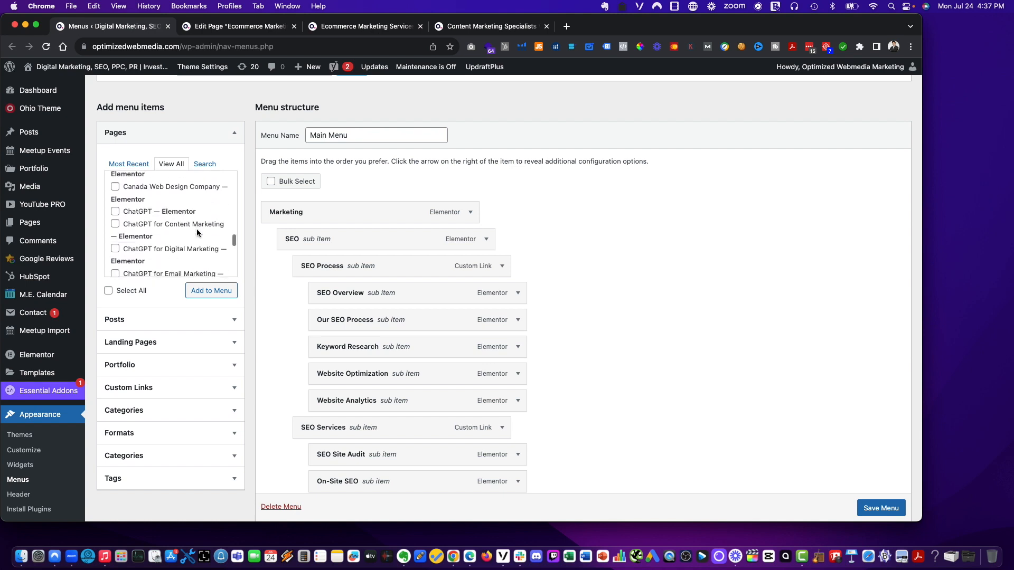
{"action": "scroll", "coordinate": [197, 233], "scroll_direction": "down", "scroll_amount": 5}
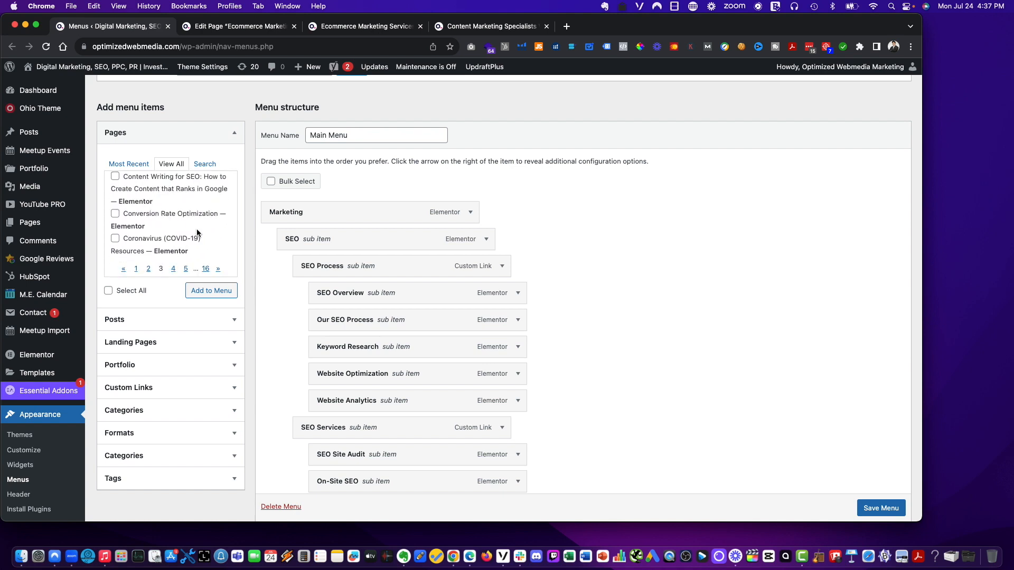
{"action": "scroll", "coordinate": [197, 233], "scroll_direction": "up", "scroll_amount": 4}
{"action": "scroll", "coordinate": [201, 243], "scroll_direction": "down", "scroll_amount": 4}
{"action": "left_click", "coordinate": [174, 268]}
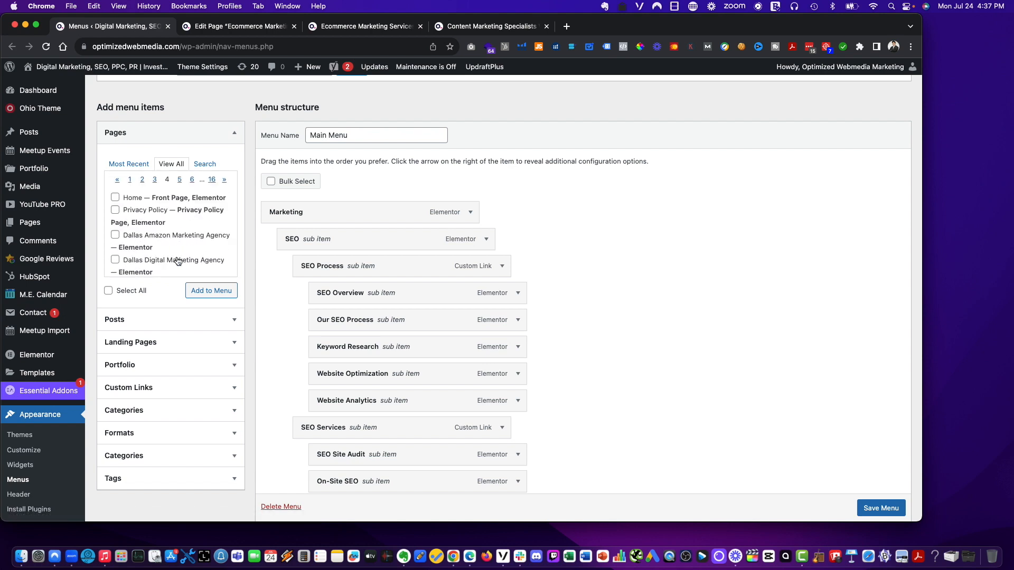
{"action": "scroll", "coordinate": [177, 259], "scroll_direction": "down", "scroll_amount": 10}
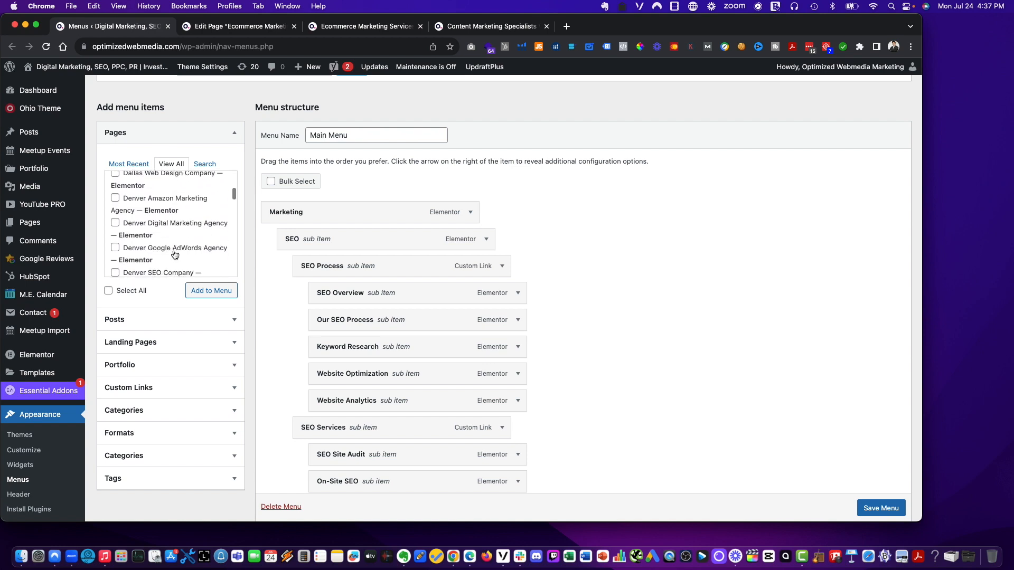
{"action": "left_click", "coordinate": [156, 270]}
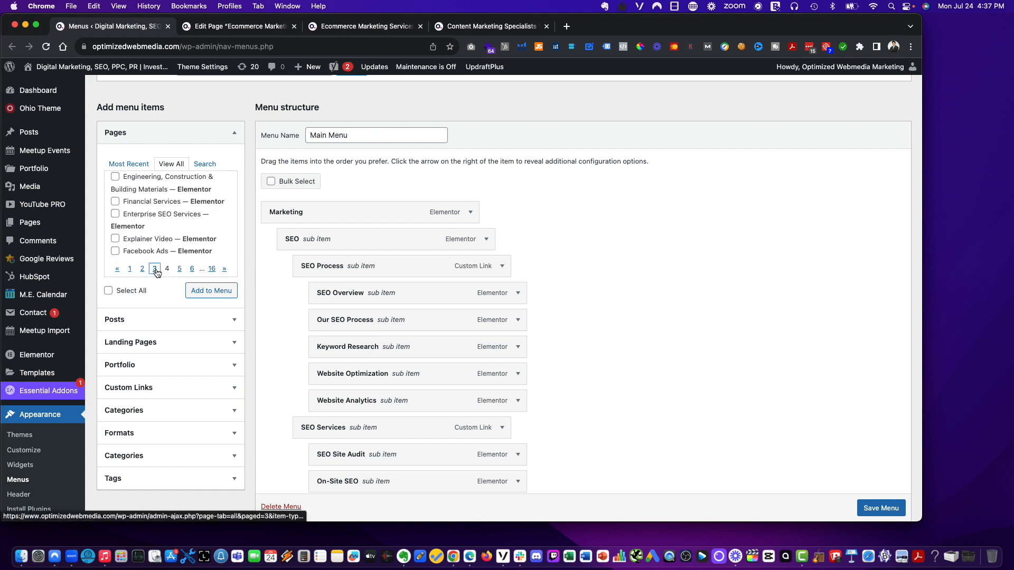
{"action": "scroll", "coordinate": [185, 238], "scroll_direction": "down", "scroll_amount": 5}
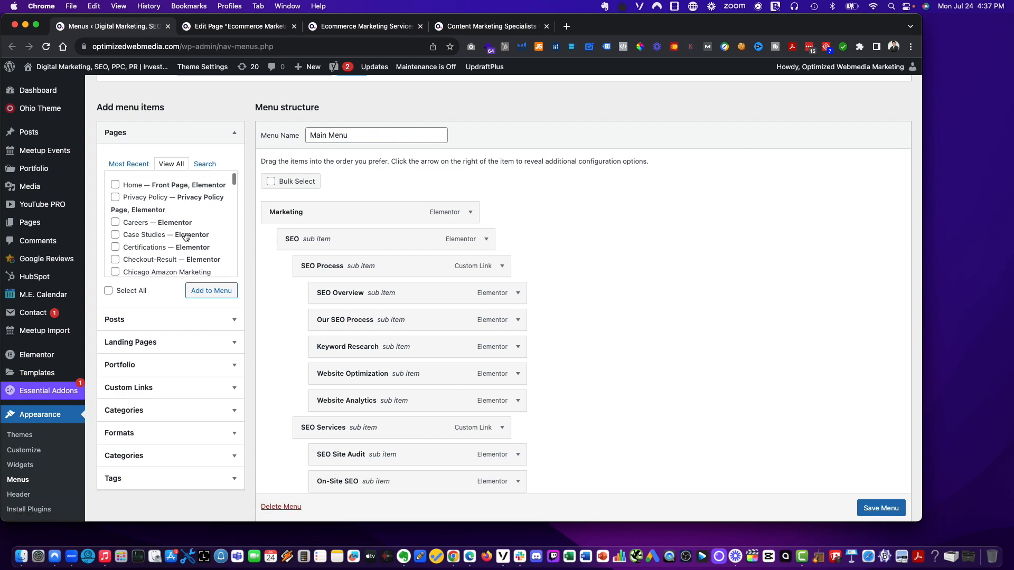
{"action": "scroll", "coordinate": [186, 238], "scroll_direction": "down", "scroll_amount": 3}
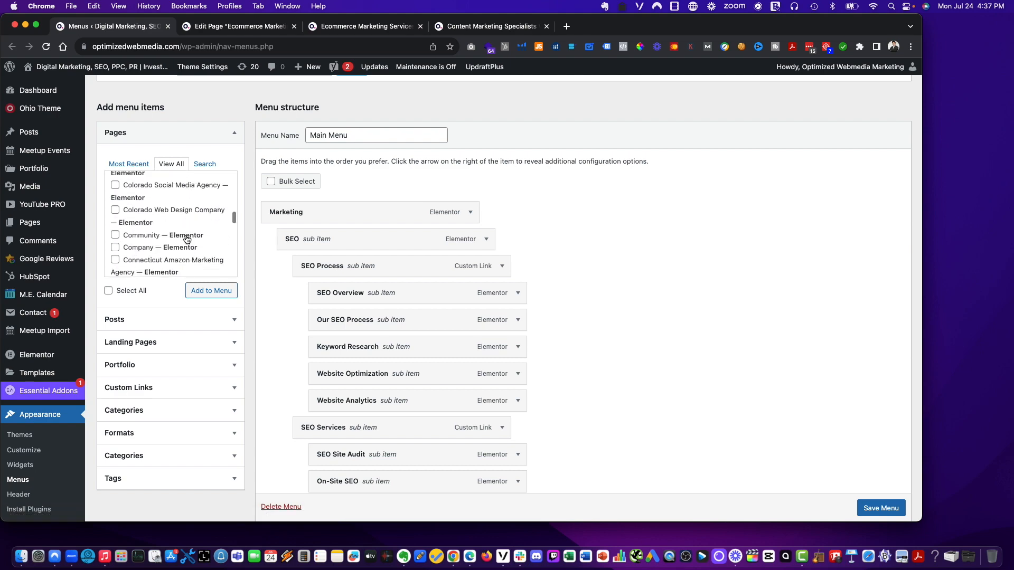
- Search the Menus screen for content marketing
{"action": "key", "text": "super+f"}
{"action": "type", "text": "content marketing"}
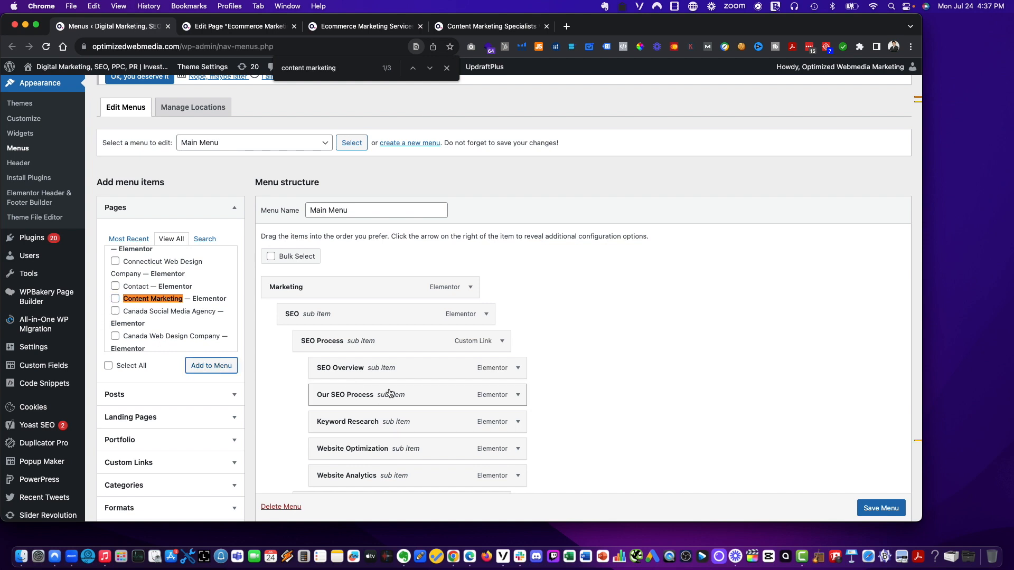
{"action": "scroll", "coordinate": [568, 369], "scroll_direction": "down", "scroll_amount": 20}
{"action": "scroll", "coordinate": [566, 376], "scroll_direction": "down", "scroll_amount": 15}
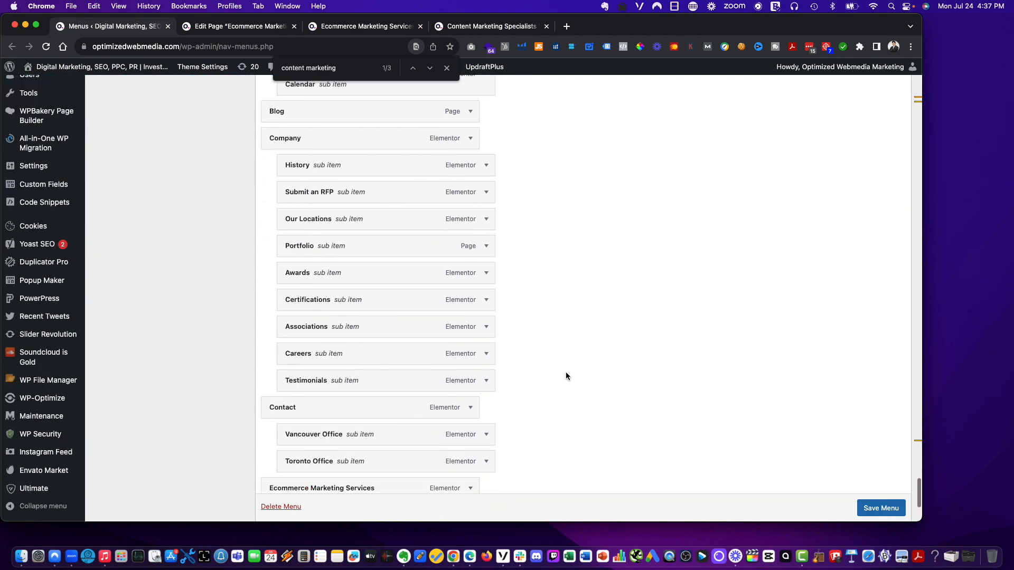
- Move the Ecommerce Marketing Services menu item up to the first sub item under Marketing
{"action": "left_click_drag", "start_coordinate": [416, 294], "coordinate": [446, 237]}
{"action": "scroll", "coordinate": [410, 221], "scroll_direction": "up", "scroll_amount": 20}
{"action": "scroll", "coordinate": [410, 227], "scroll_direction": "up", "scroll_amount": 15}
{"action": "scroll", "coordinate": [410, 238], "scroll_direction": "up", "scroll_amount": 15}
{"action": "scroll", "coordinate": [410, 242], "scroll_direction": "up", "scroll_amount": 10}
{"action": "scroll", "coordinate": [528, 290], "scroll_direction": "up", "scroll_amount": 10}
{"action": "scroll", "coordinate": [417, 233], "scroll_direction": "up", "scroll_amount": 10}
{"action": "scroll", "coordinate": [416, 235], "scroll_direction": "up", "scroll_amount": 10}
{"action": "scroll", "coordinate": [417, 176], "scroll_direction": "up", "scroll_amount": 10}
{"action": "scroll", "coordinate": [417, 185], "scroll_direction": "up", "scroll_amount": 10}
{"action": "scroll", "coordinate": [430, 173], "scroll_direction": "up", "scroll_amount": 10}
{"action": "scroll", "coordinate": [425, 181], "scroll_direction": "up", "scroll_amount": 1}
{"action": "scroll", "coordinate": [542, 211], "scroll_direction": "up", "scroll_amount": 5}
{"action": "left_click", "coordinate": [367, 26]}
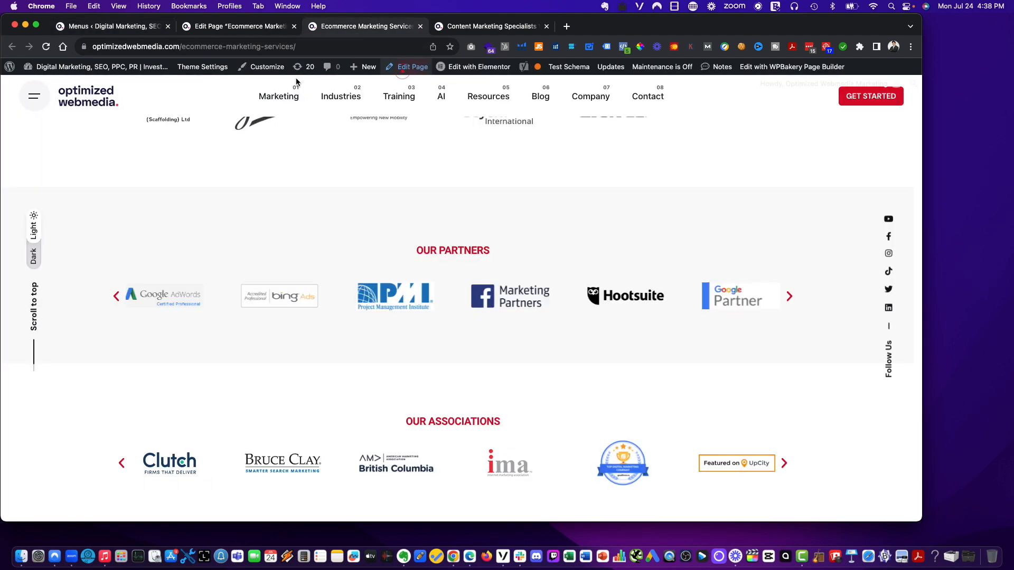
{"action": "left_click", "coordinate": [136, 27]}
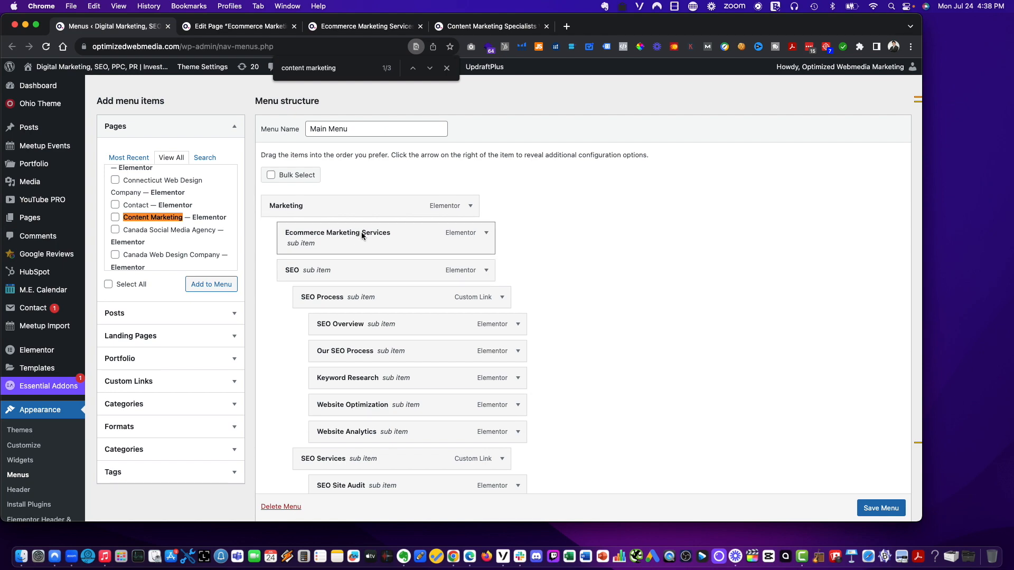
{"action": "scroll", "coordinate": [613, 361], "scroll_direction": "down", "scroll_amount": 20}
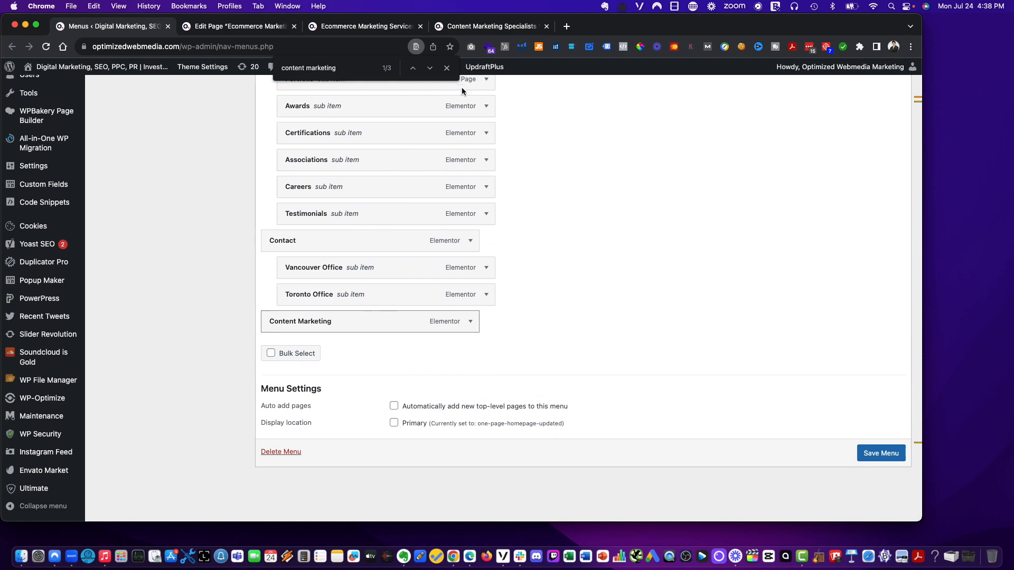
- Move the Content Marketing menu item into the Marketing submenu just above App Development and save the menu
{"action": "left_click_drag", "start_coordinate": [404, 322], "coordinate": [417, 349]}
{"action": "scroll", "coordinate": [691, 196], "scroll_direction": "down", "scroll_amount": 3}
{"action": "scroll", "coordinate": [689, 194], "scroll_direction": "down", "scroll_amount": 10}
{"action": "scroll", "coordinate": [690, 196], "scroll_direction": "down", "scroll_amount": 10}
{"action": "scroll", "coordinate": [417, 349], "scroll_direction": "down", "scroll_amount": 1}
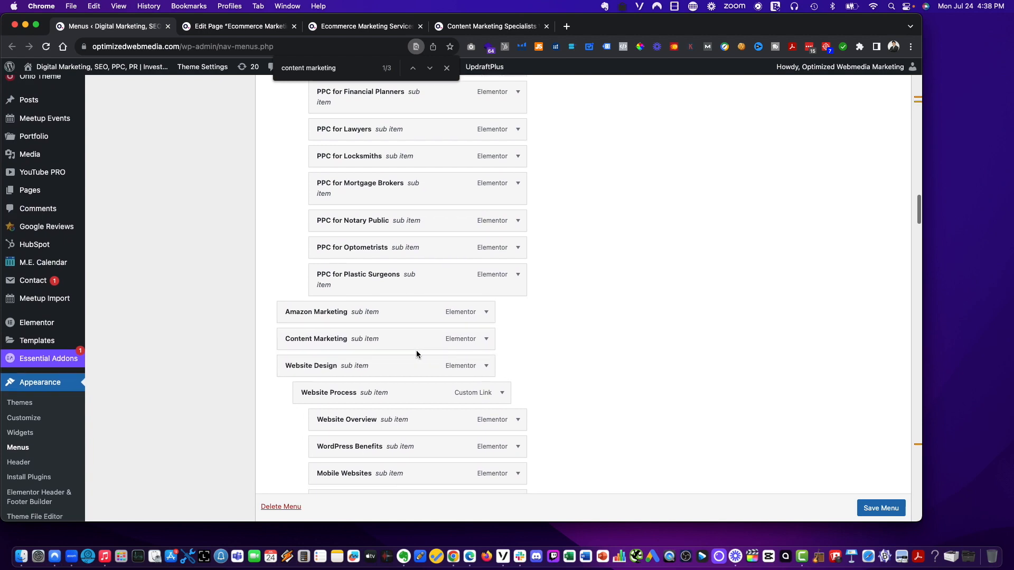
{"action": "scroll", "coordinate": [417, 355], "scroll_direction": "down", "scroll_amount": 3}
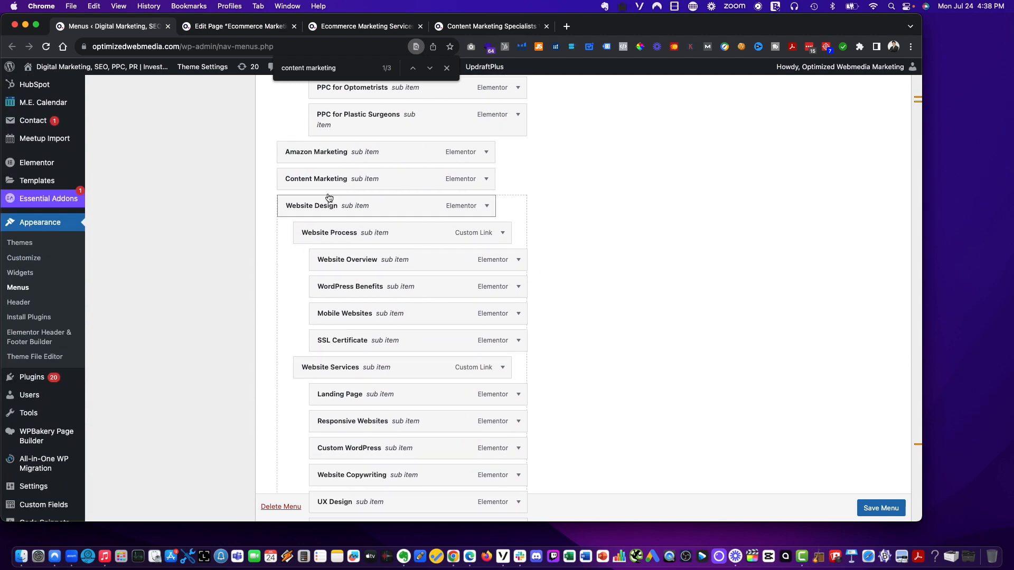
{"action": "left_click_drag", "start_coordinate": [328, 178], "coordinate": [328, 330]}
{"action": "scroll", "coordinate": [314, 388], "scroll_direction": "down", "scroll_amount": 3}
{"action": "scroll", "coordinate": [314, 389], "scroll_direction": "down", "scroll_amount": 5}
{"action": "scroll", "coordinate": [436, 347], "scroll_direction": "down", "scroll_amount": 1}
{"action": "scroll", "coordinate": [625, 436], "scroll_direction": "down", "scroll_amount": 3}
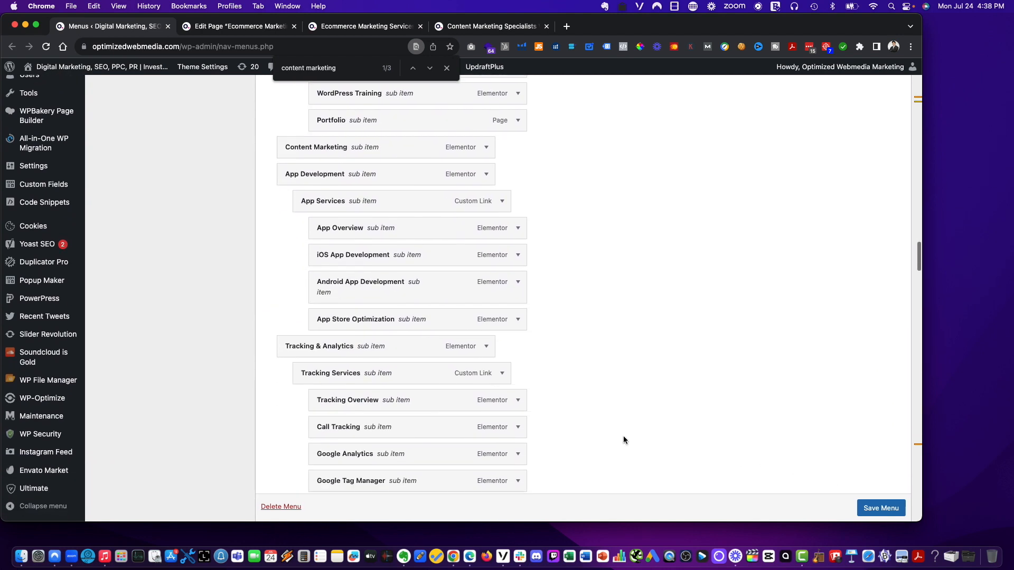
{"action": "left_click", "coordinate": [881, 508]}
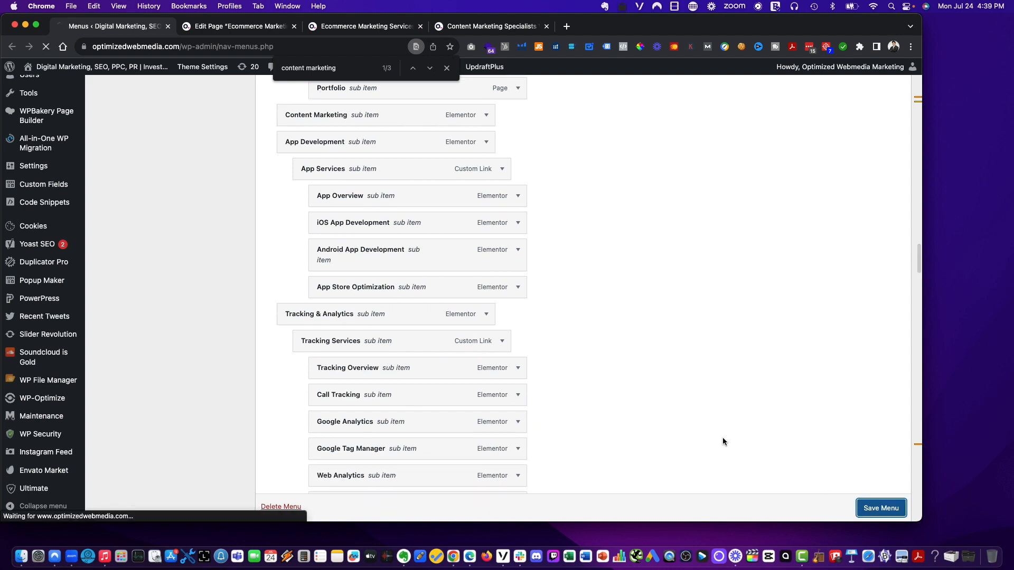
- Compare the Ecommerce Marketing Services page editor with its live page
{"action": "left_click", "coordinate": [215, 30]}
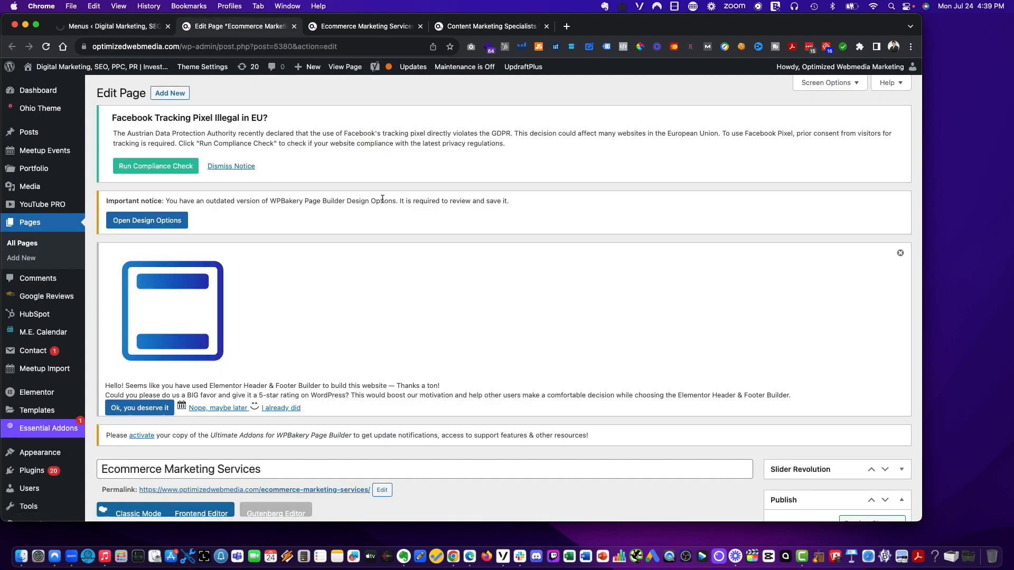
{"action": "left_click", "coordinate": [359, 27]}
{"action": "scroll", "coordinate": [318, 220], "scroll_direction": "up", "scroll_amount": 20}
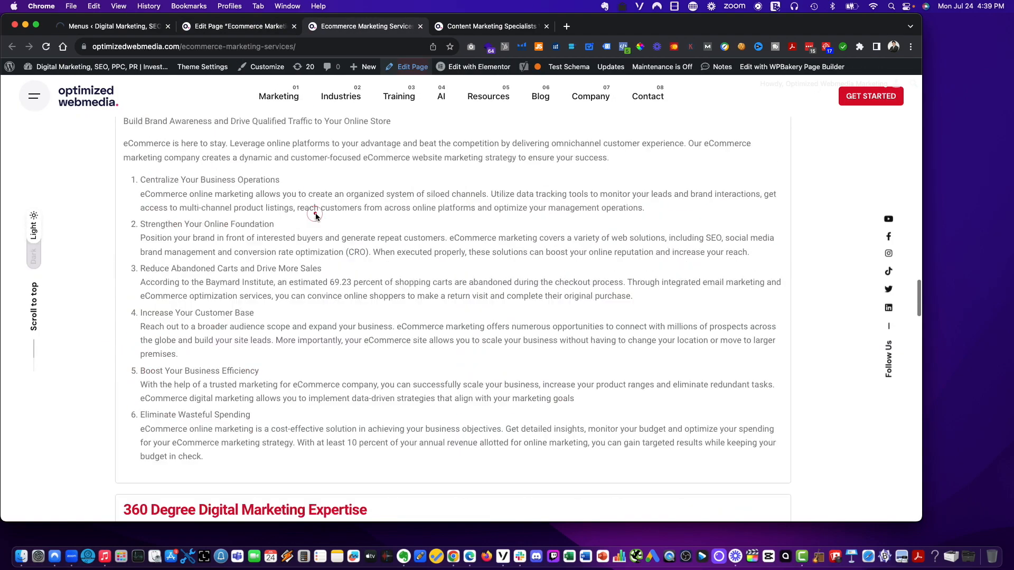
{"action": "left_click", "coordinate": [267, 28]}
- In the page's Yoast meta description, remove the extra 'Marketing' after Webmedia and replace the period after Services with ', including'
{"action": "scroll", "coordinate": [524, 329], "scroll_direction": "down", "scroll_amount": 1}
{"action": "scroll", "coordinate": [525, 330], "scroll_direction": "down", "scroll_amount": 10}
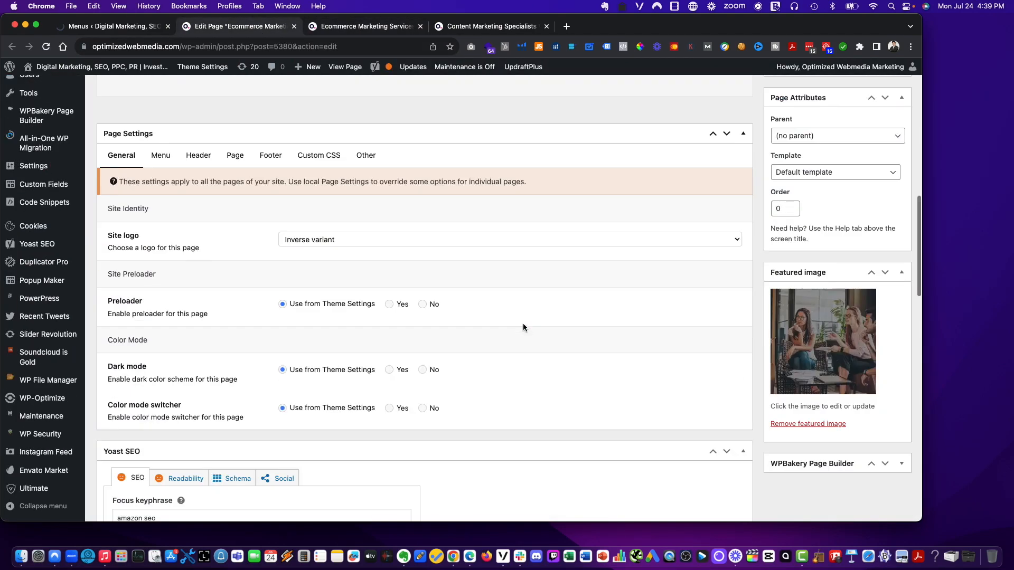
{"action": "scroll", "coordinate": [522, 324], "scroll_direction": "down", "scroll_amount": 10}
{"action": "scroll", "coordinate": [523, 323], "scroll_direction": "up", "scroll_amount": 6}
{"action": "scroll", "coordinate": [524, 327], "scroll_direction": "down", "scroll_amount": 10}
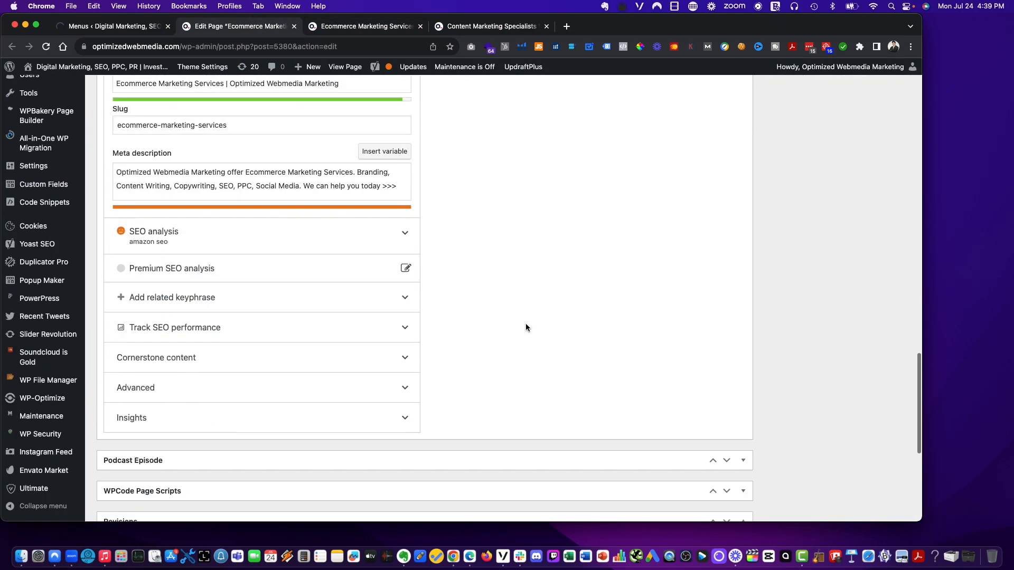
{"action": "scroll", "coordinate": [526, 327], "scroll_direction": "up", "scroll_amount": 3}
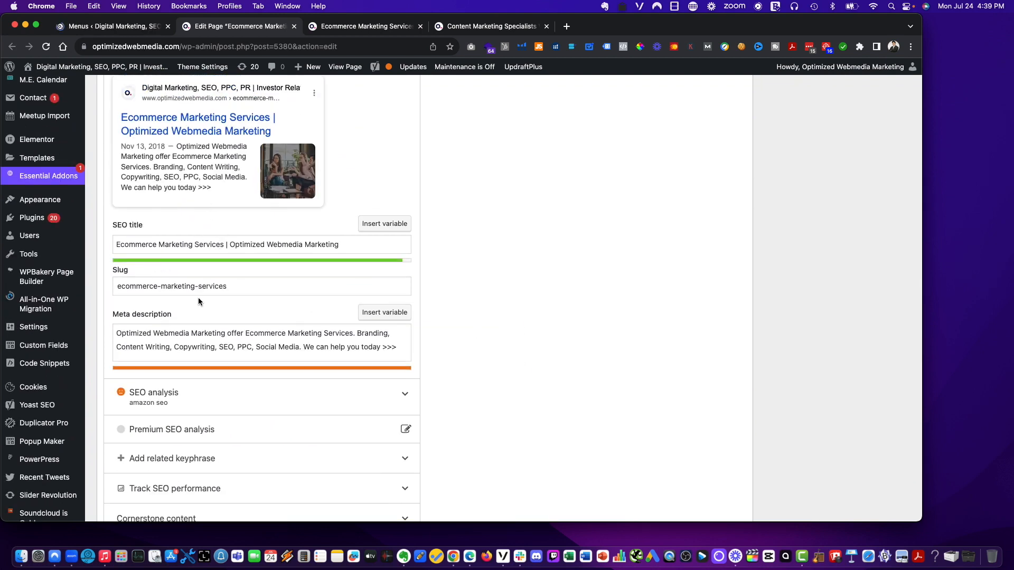
{"action": "left_click_drag", "start_coordinate": [224, 337], "coordinate": [210, 336]}
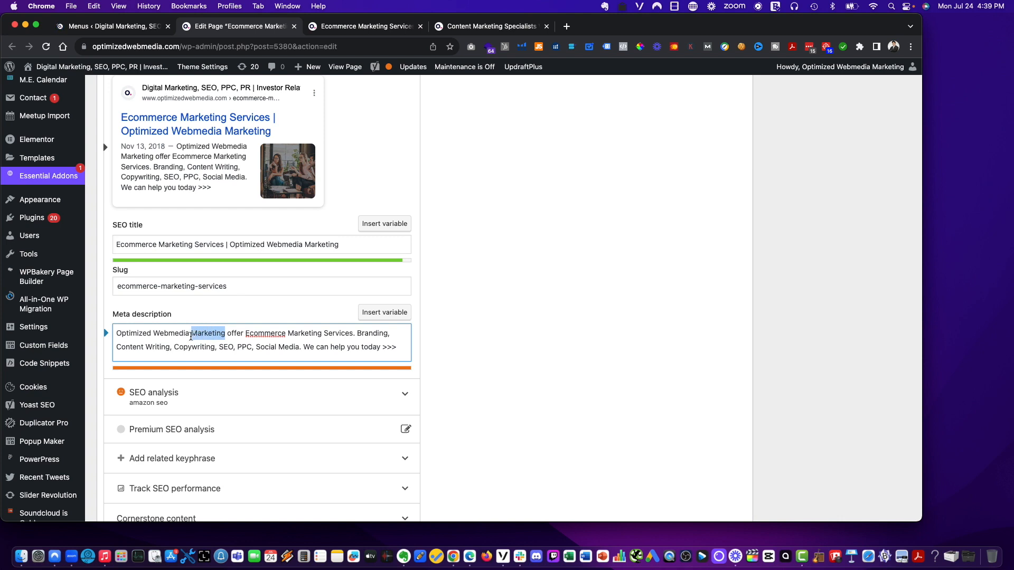
{"action": "key", "text": "BackSpace"}
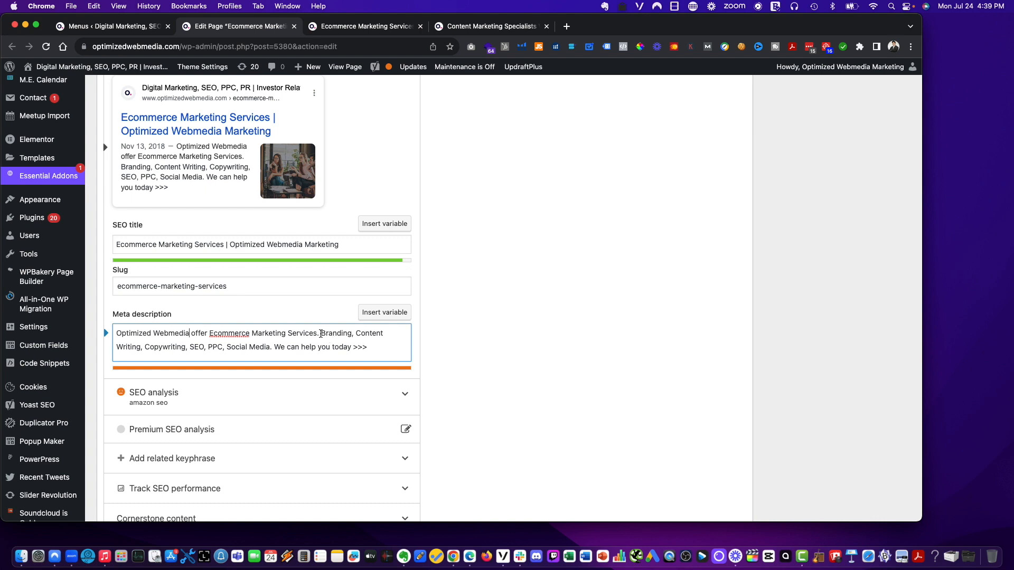
{"action": "key", "text": "BackSpace"}
{"action": "key", "text": "BackSpace"}
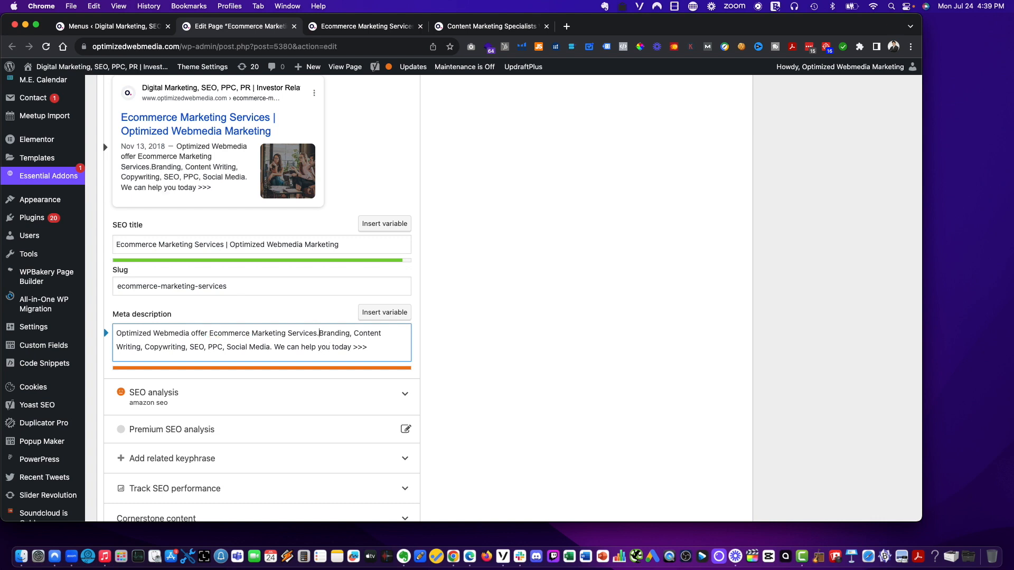
{"action": "type", "text": ", including"}
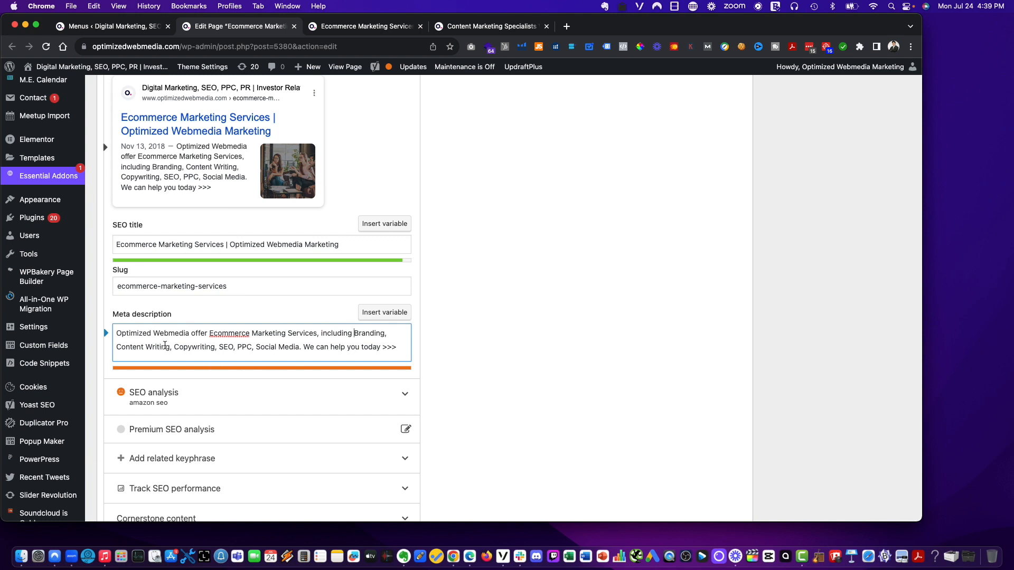
- Shorten the offer to 'Ecommerce Marketing' and replace Branding, Content Writing and Copywriting with 'Amazon Marketing' in the meta description
{"action": "left_click_drag", "start_coordinate": [215, 348], "coordinate": [89, 349]}
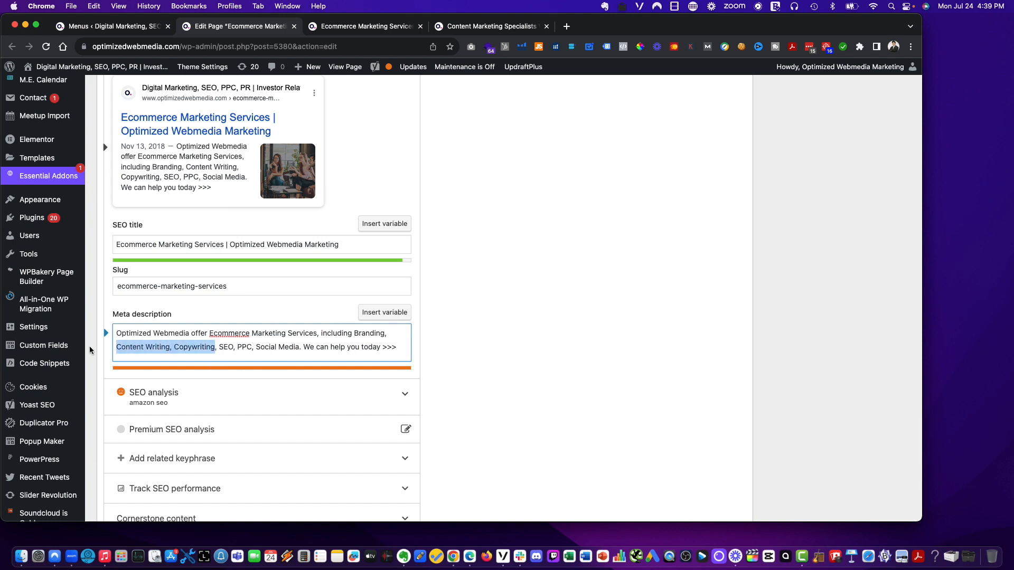
{"action": "type", "text": "Amazon"}
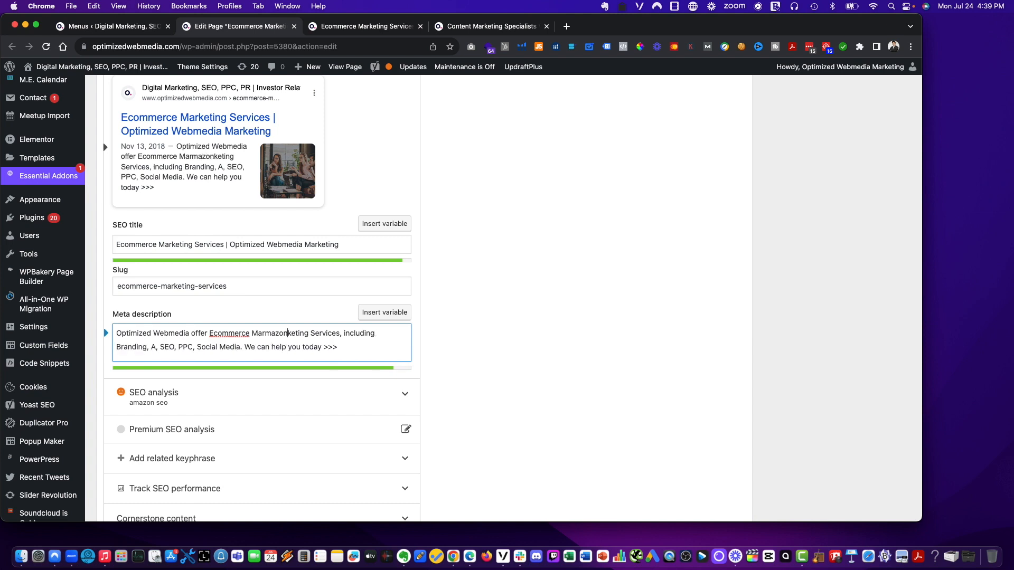
{"action": "key", "text": "BackSpace"}
{"action": "key", "text": "BackSpace"}
{"action": "key", "text": "BackSpace"}
{"action": "key", "text": "BackSpace"}
{"action": "key", "text": "BackSpace"}
{"action": "key", "text": "BackSpace"}
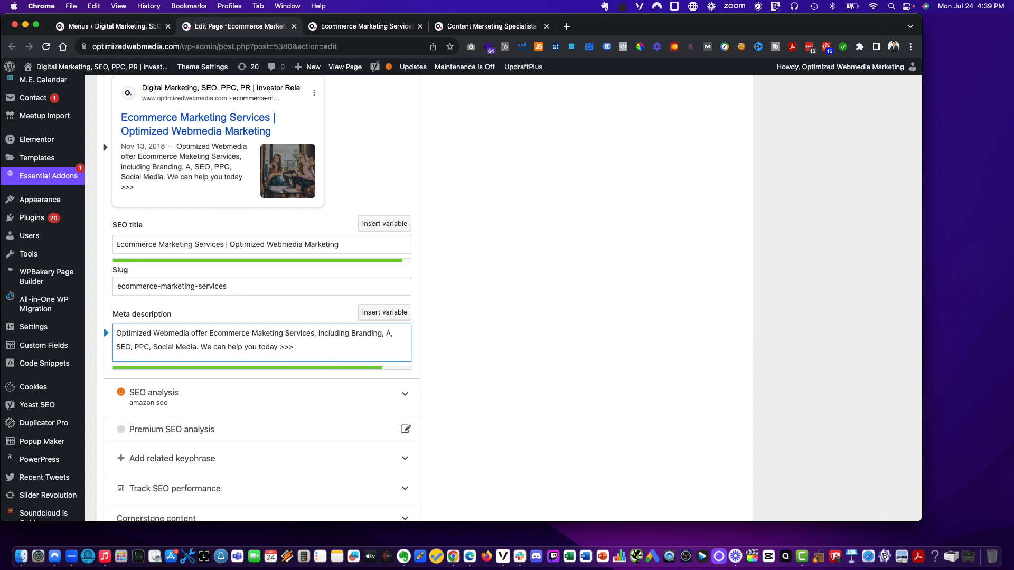
{"action": "type", "text": "rketing"}
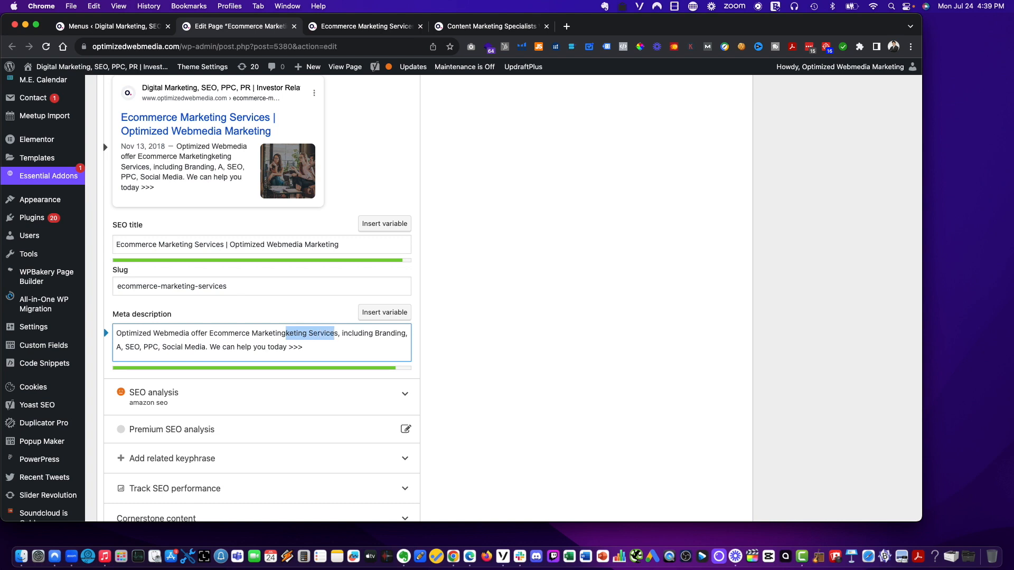
{"action": "key", "text": "BackSpace"}
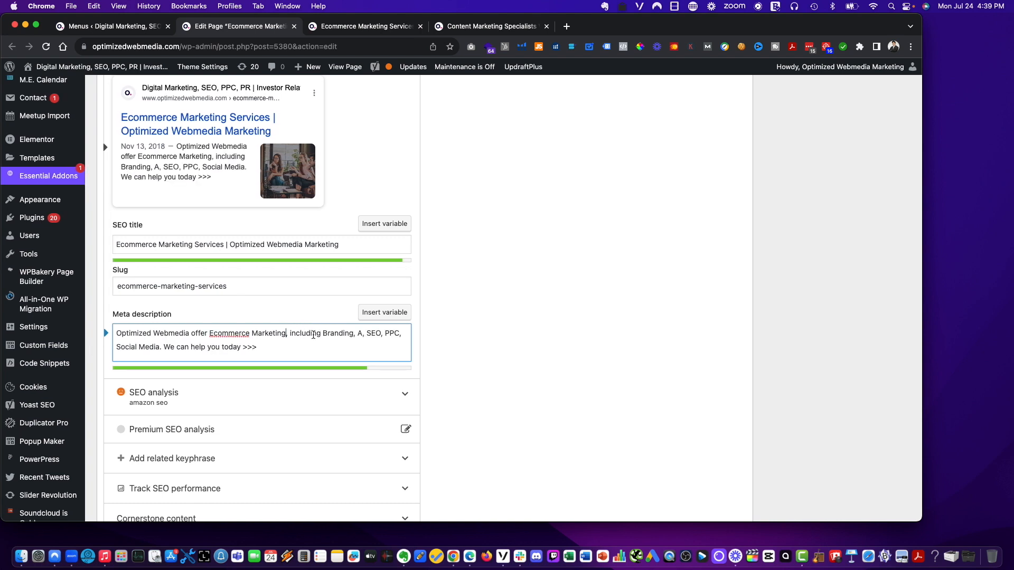
{"action": "type", "text": "Amazon Marke"}
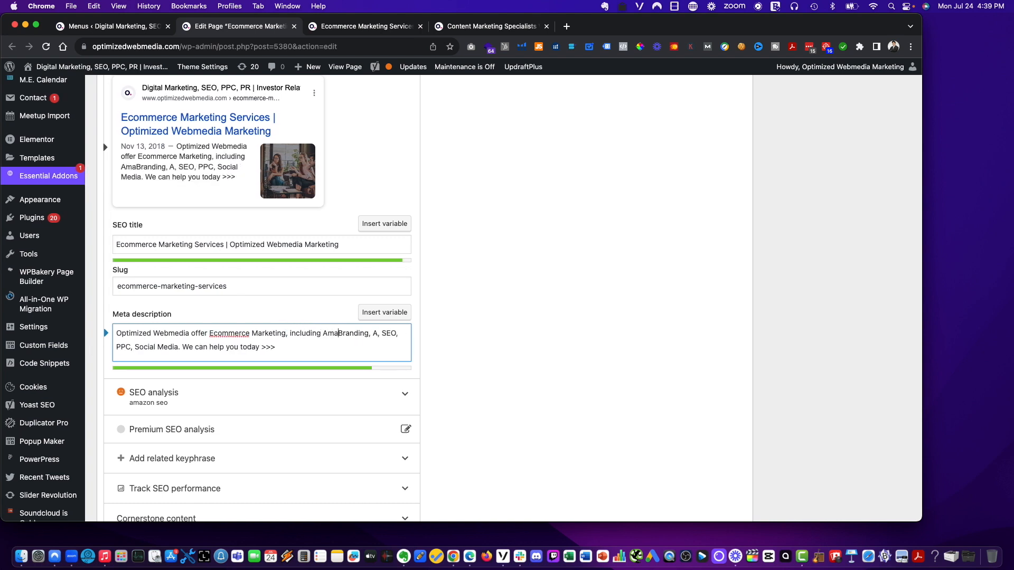
{"action": "type", "text": "ting,"}
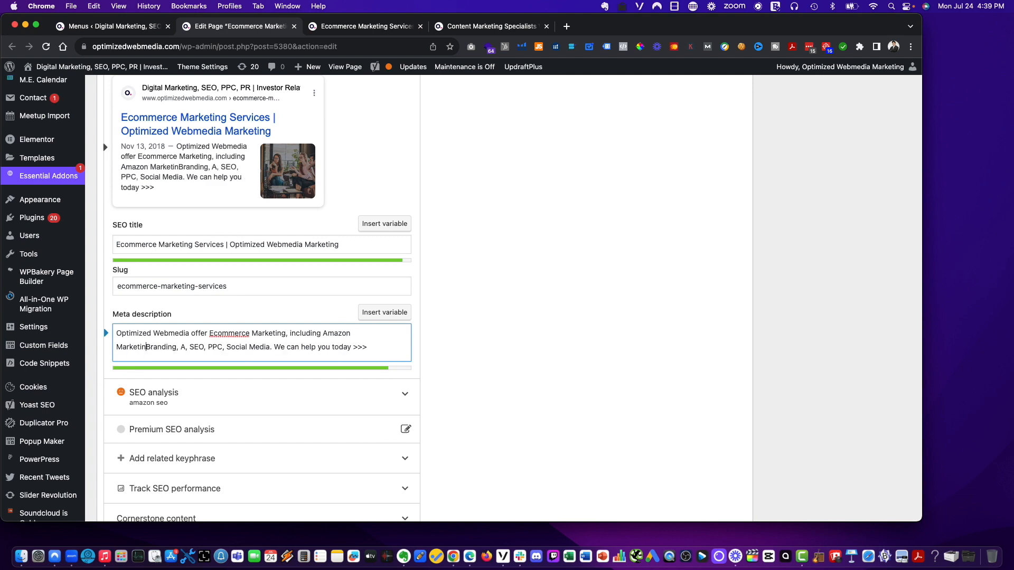
{"action": "left_click", "coordinate": [164, 347], "text": "shift"}
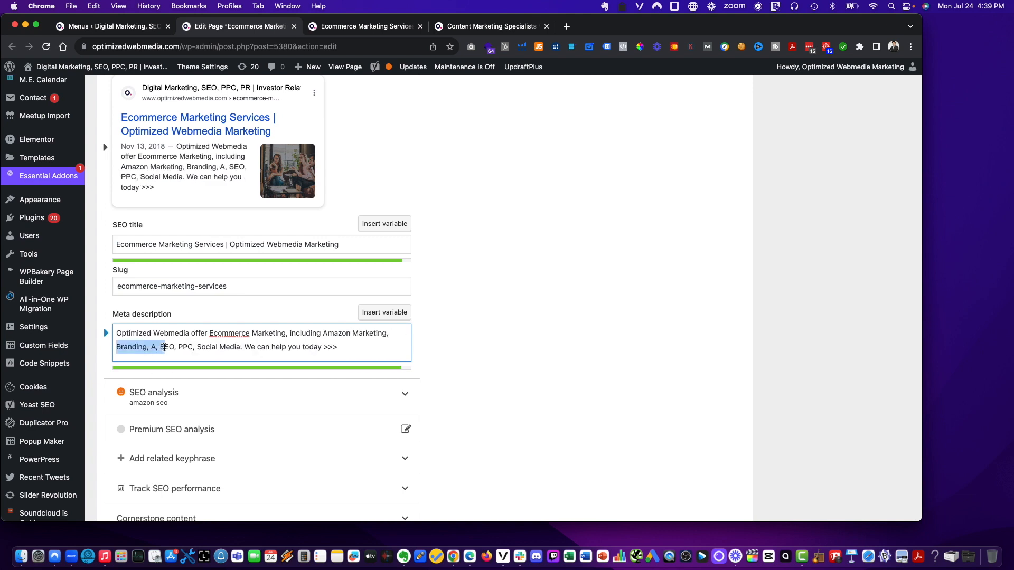
{"action": "type", "text": "S"}
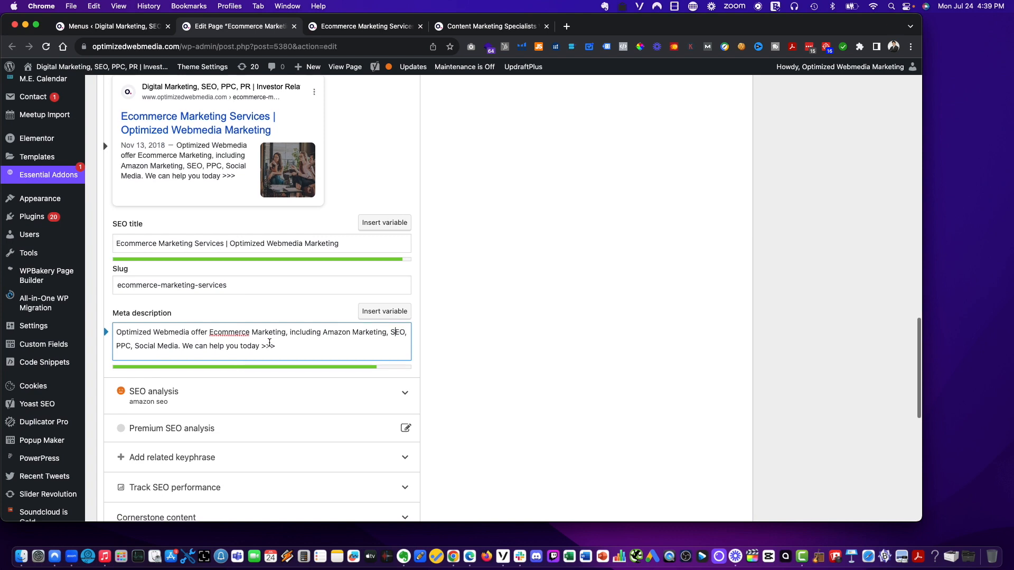
- Extend 'Social Media' to 'Social Media Marketing, Email Marketing' and delete the closing 'We can help you today >>>' sentence
{"action": "left_click", "coordinate": [179, 347]}
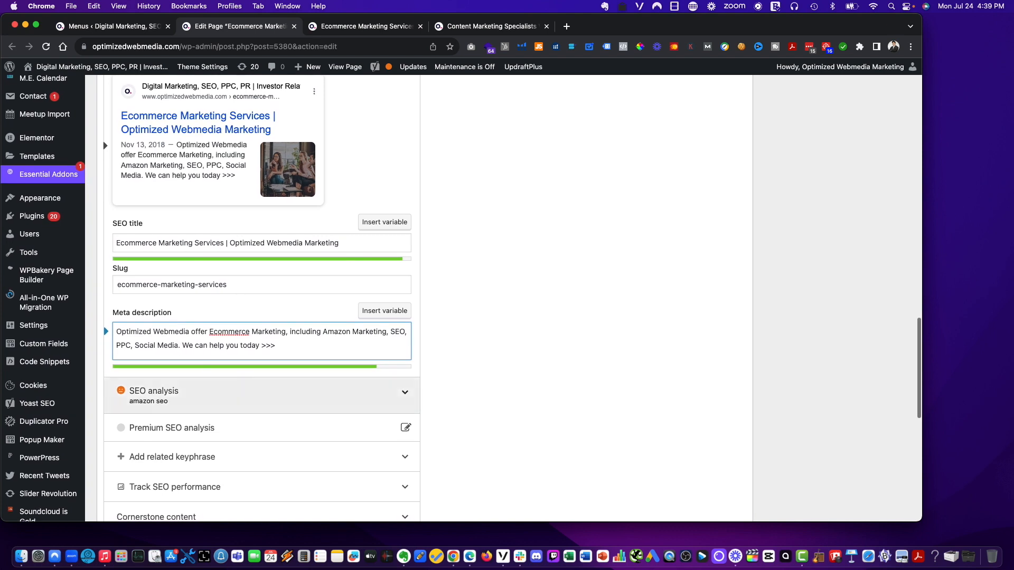
{"action": "type", "text": "Marketing"}
{"action": "type", "text": ", Email Mark"}
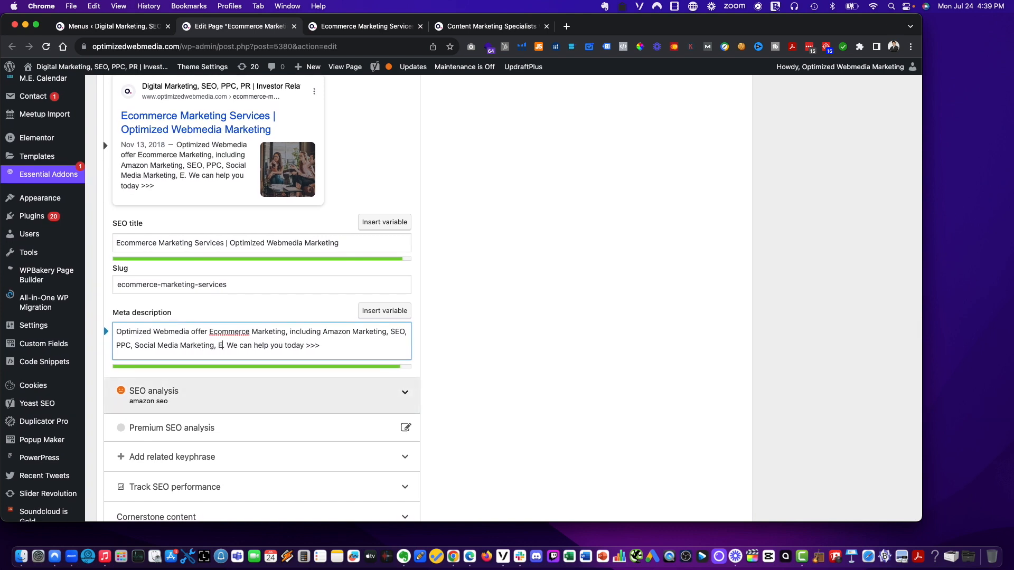
{"action": "type", "text": "et"}
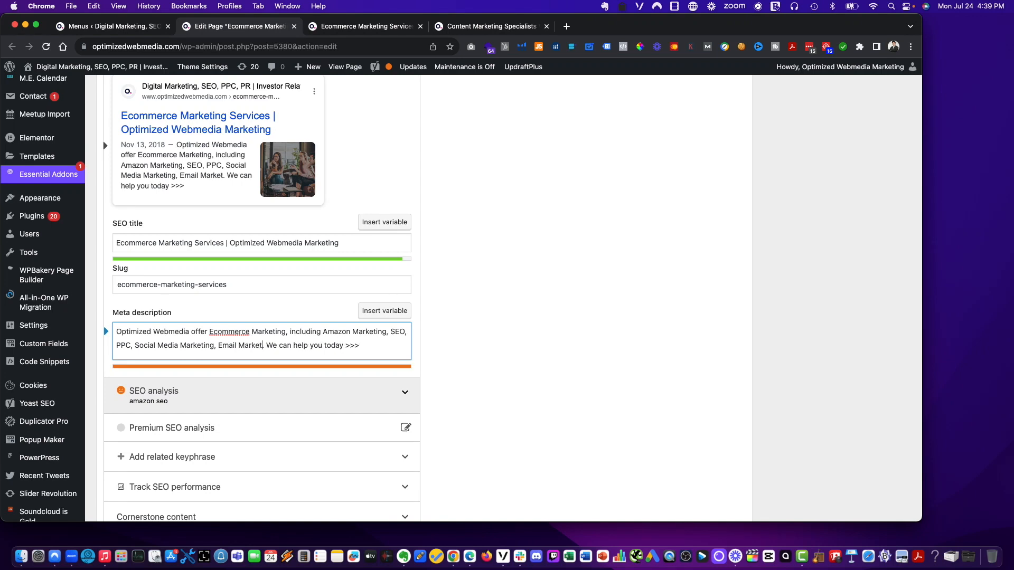
{"action": "type", "text": "ing"}
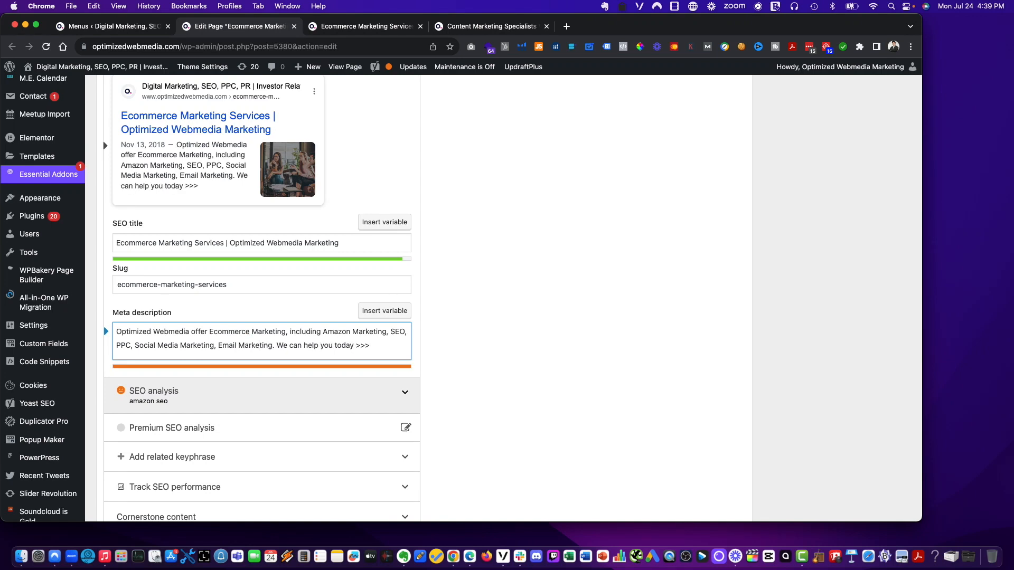
{"action": "left_click", "coordinate": [274, 348]}
{"action": "key", "text": "shift+Down"}
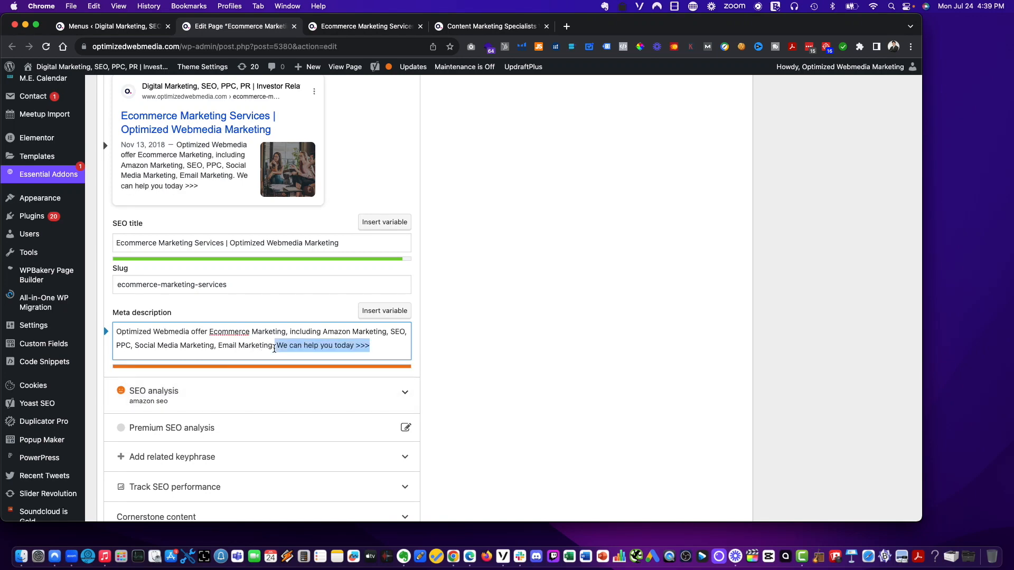
{"action": "key", "text": "BackSpace"}
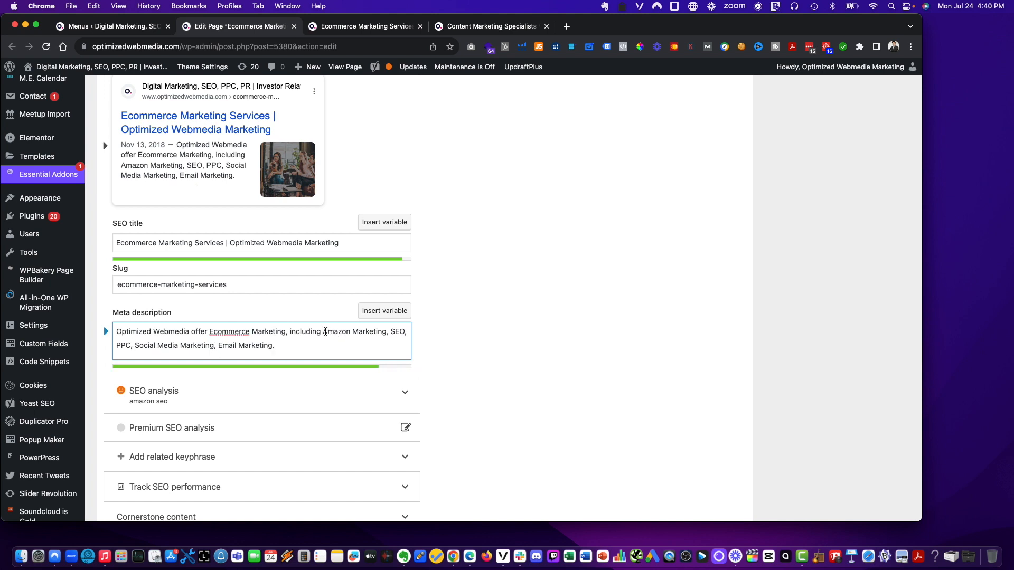
- Insert 'Website Design, ' before Amazon Marketing in the meta description and update the page
{"action": "type", "text": "Website Design"}
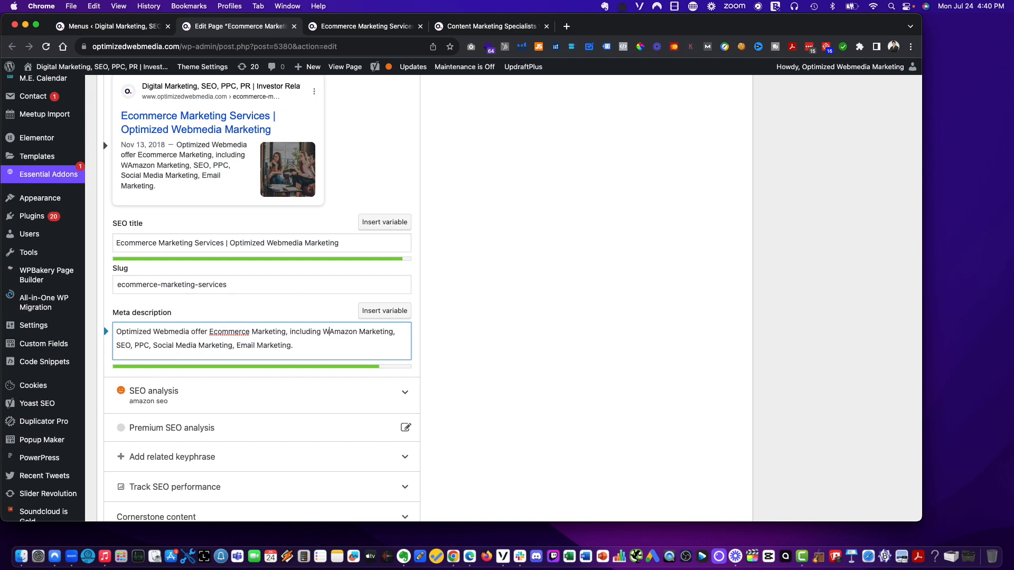
{"action": "type", "text": ","}
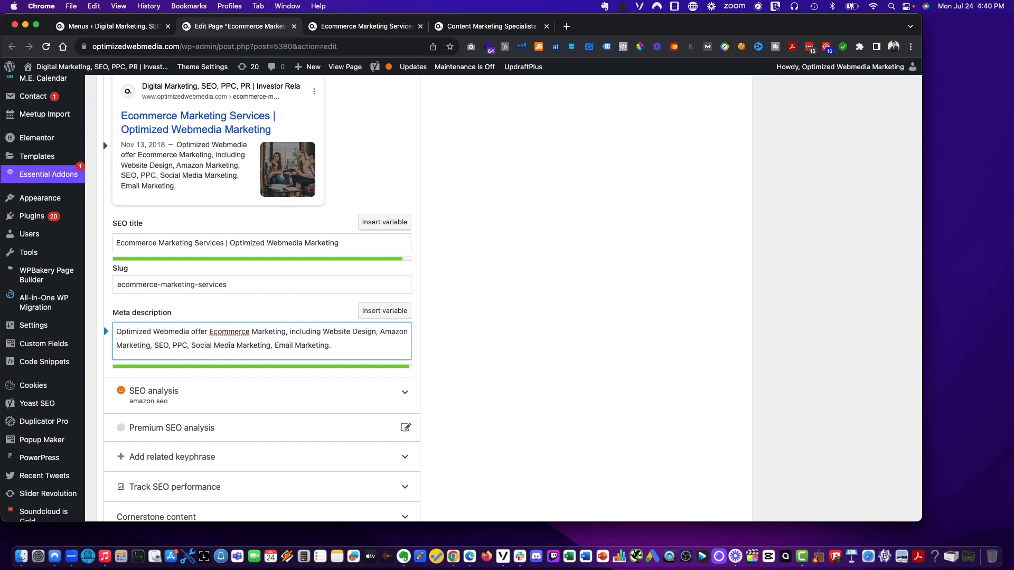
{"action": "scroll", "coordinate": [448, 355], "scroll_direction": "up", "scroll_amount": 15}
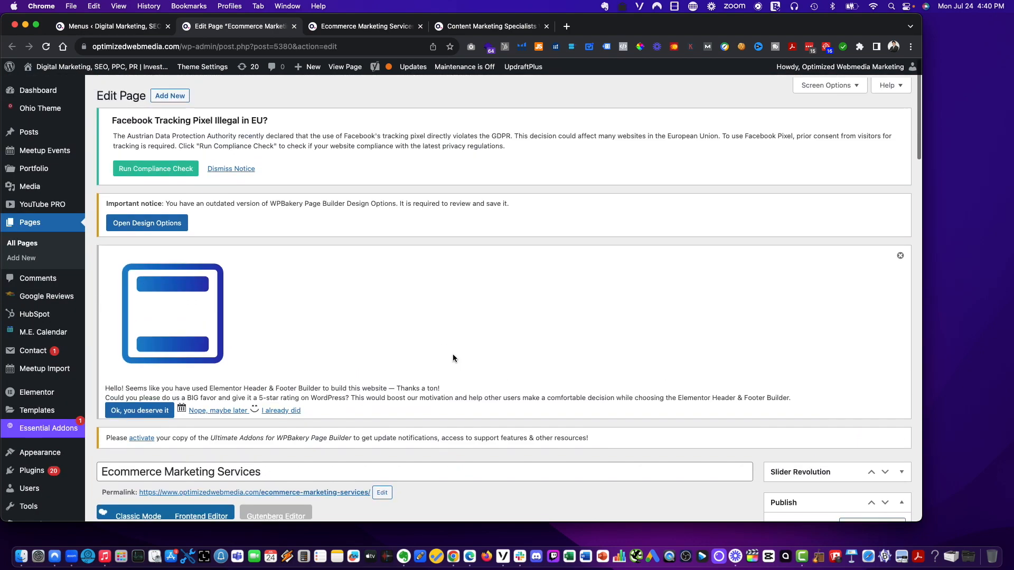
{"action": "scroll", "coordinate": [454, 355], "scroll_direction": "down", "scroll_amount": 4}
{"action": "scroll", "coordinate": [459, 359], "scroll_direction": "down", "scroll_amount": 2}
{"action": "left_click", "coordinate": [886, 311]}
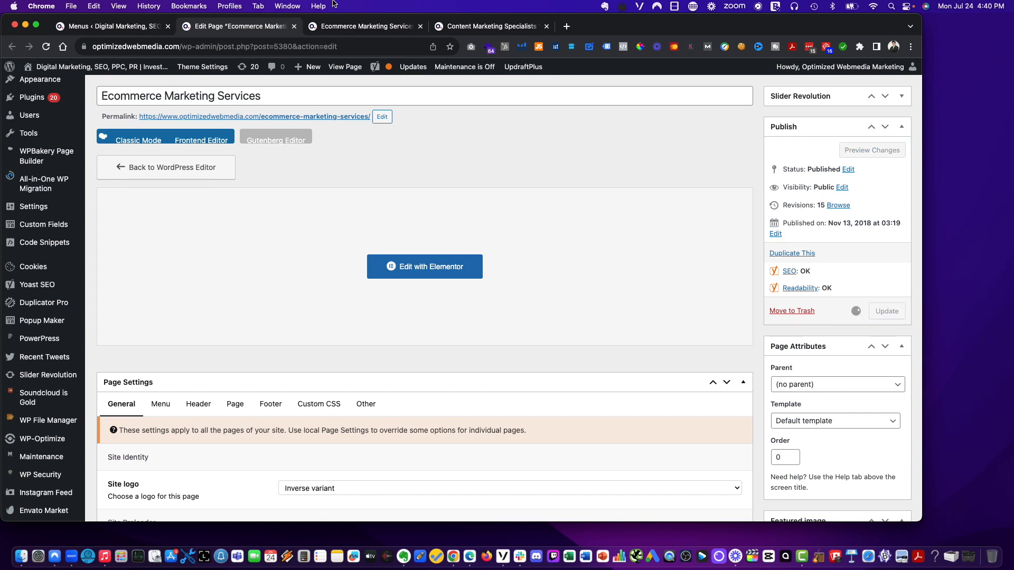
- Reload the live Ecommerce Marketing Services page and check its Marketing dropdown menu
{"action": "left_click", "coordinate": [349, 26]}
{"action": "mouse_move", "coordinate": [285, 99]}
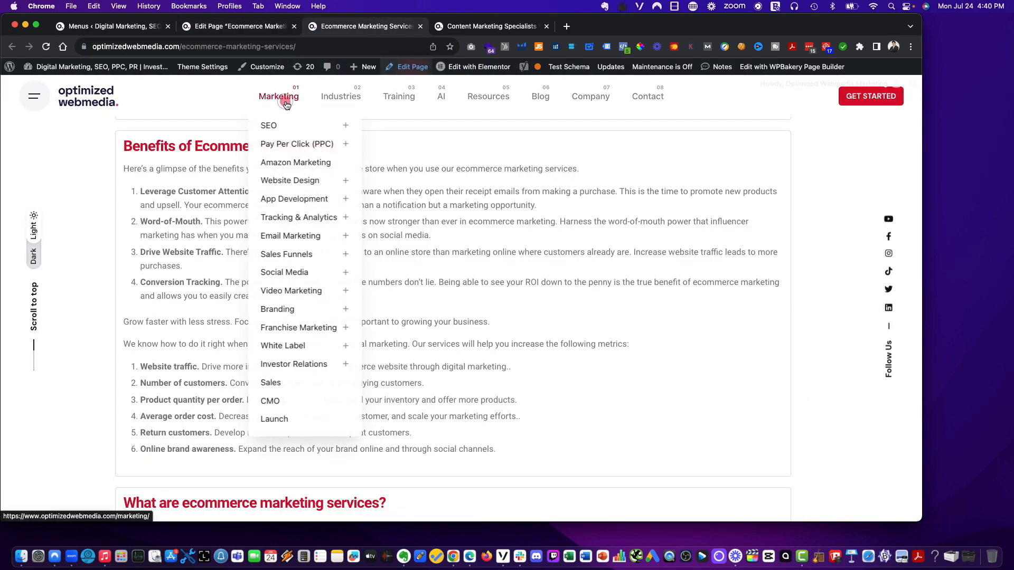
{"action": "left_click", "coordinate": [274, 131]}
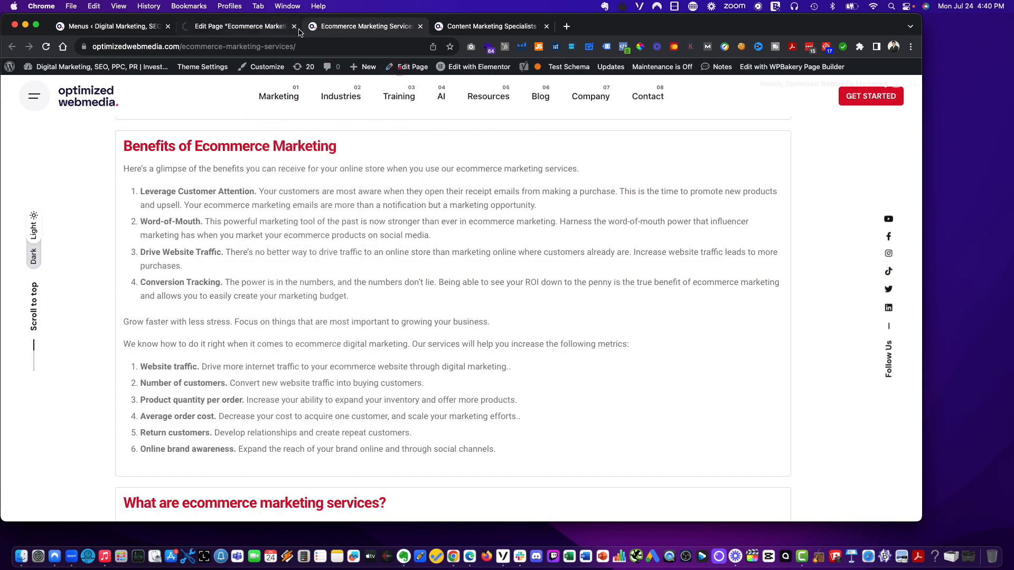
{"action": "key", "text": "super+r"}
{"action": "scroll", "coordinate": [410, 251], "scroll_direction": "up", "scroll_amount": 12}
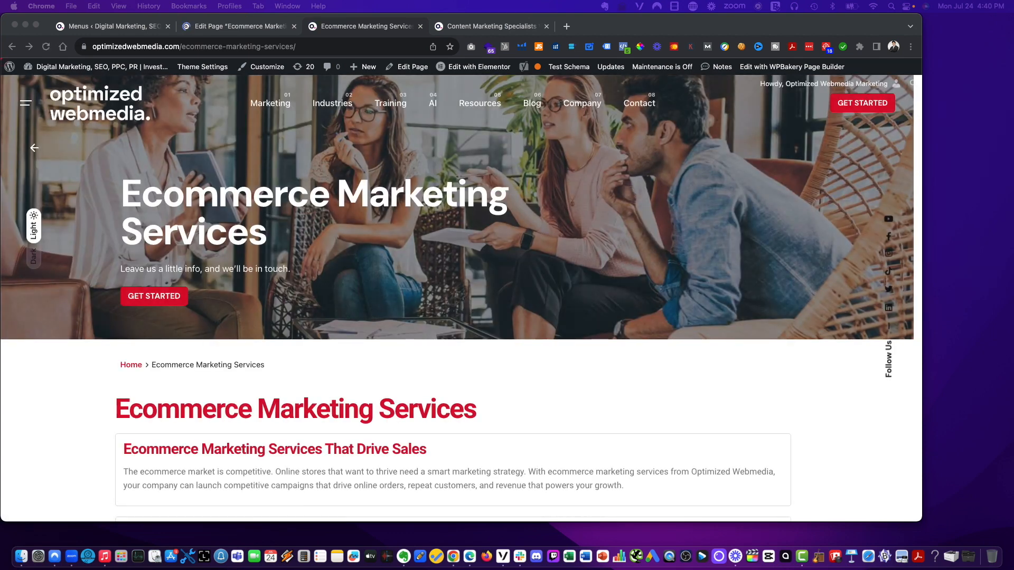
{"action": "left_click", "coordinate": [486, 346]}
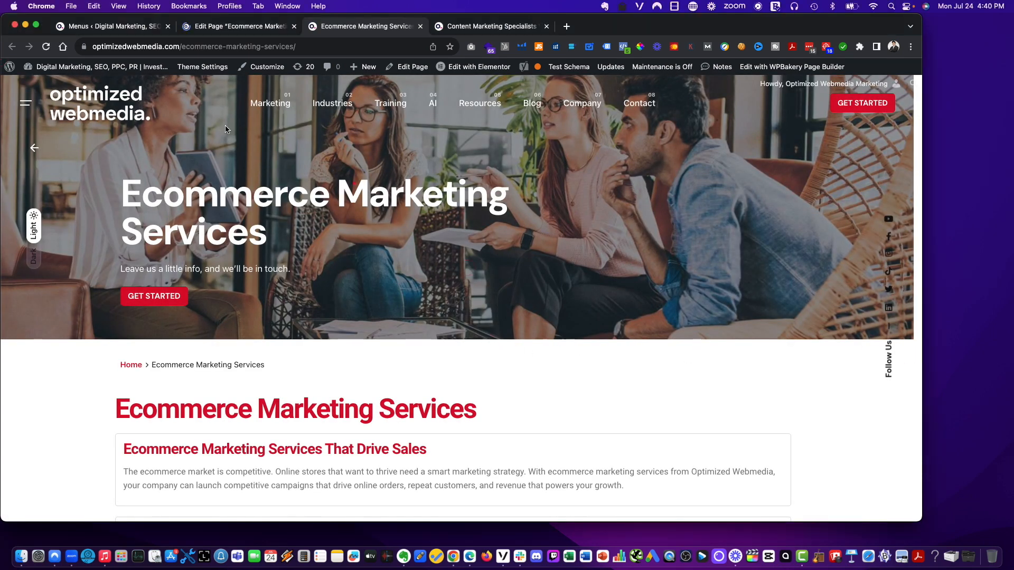
{"action": "left_click", "coordinate": [113, 117]}
- Close the page editor and Content Marketing Specialists tabs and review the live Marketing dropdown menu
{"action": "left_click", "coordinate": [260, 29]}
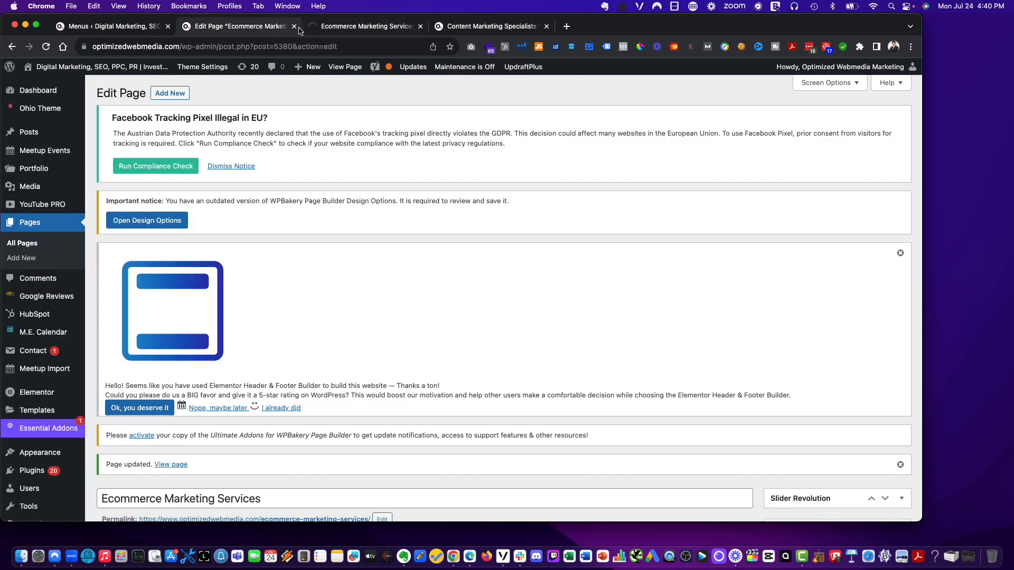
{"action": "left_click", "coordinate": [294, 26]}
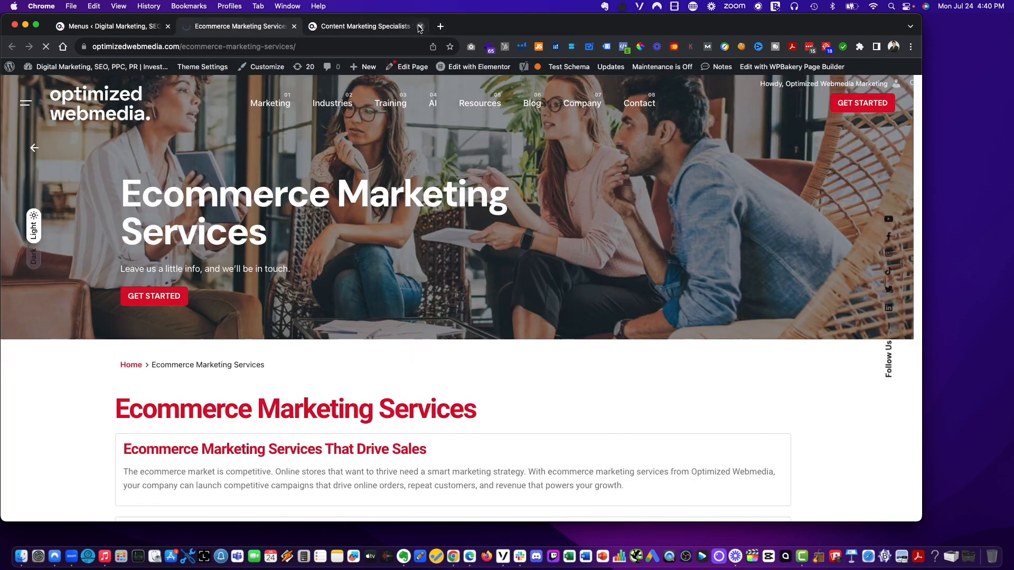
{"action": "left_click", "coordinate": [420, 26]}
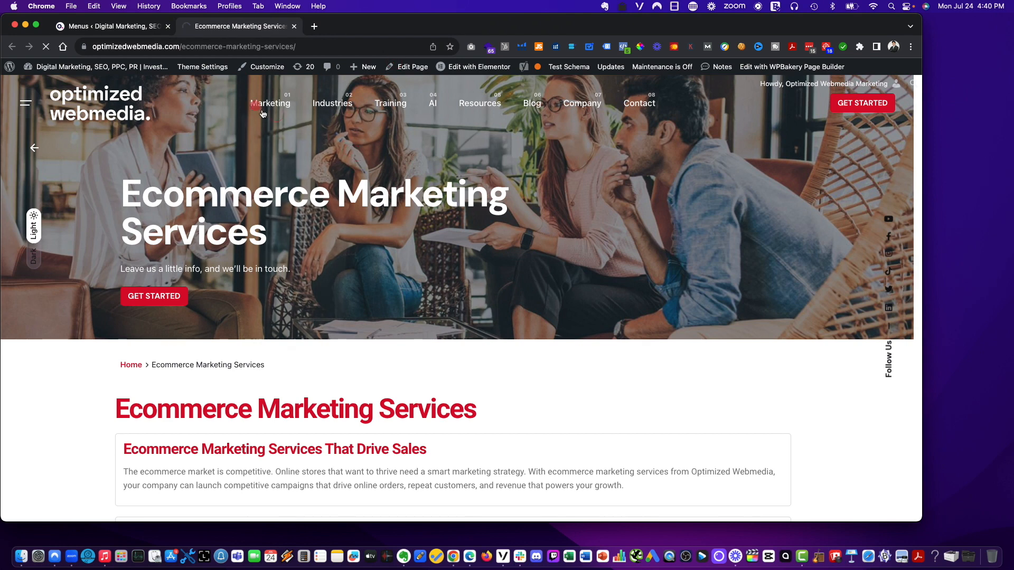
{"action": "mouse_move", "coordinate": [270, 103]}
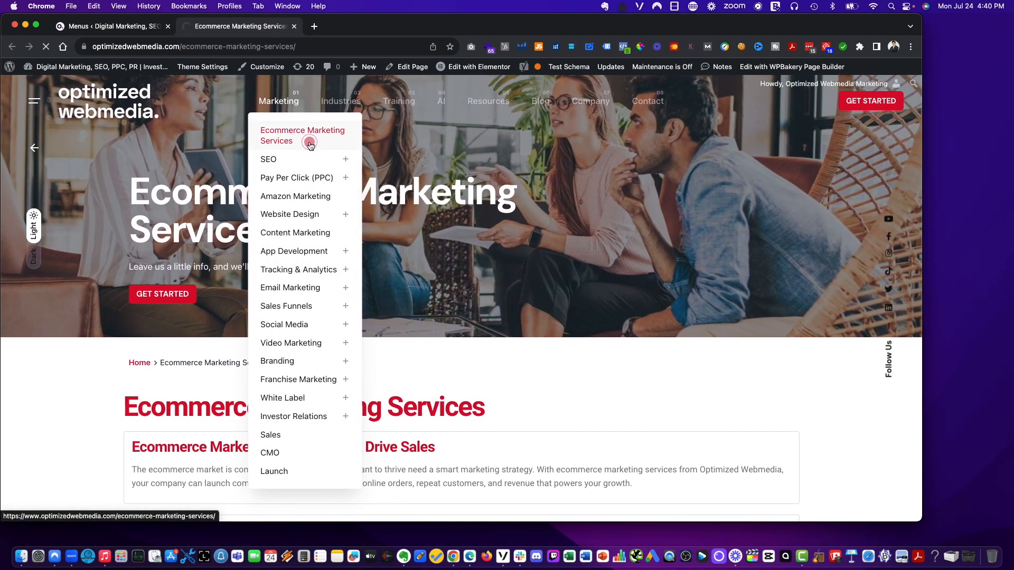
- Shorten the Ecommerce Marketing Services menu item's navigation label to 'Ecommerce Marketing' and save the menu
{"action": "left_click", "coordinate": [293, 227]}
{"action": "left_click", "coordinate": [111, 27]}
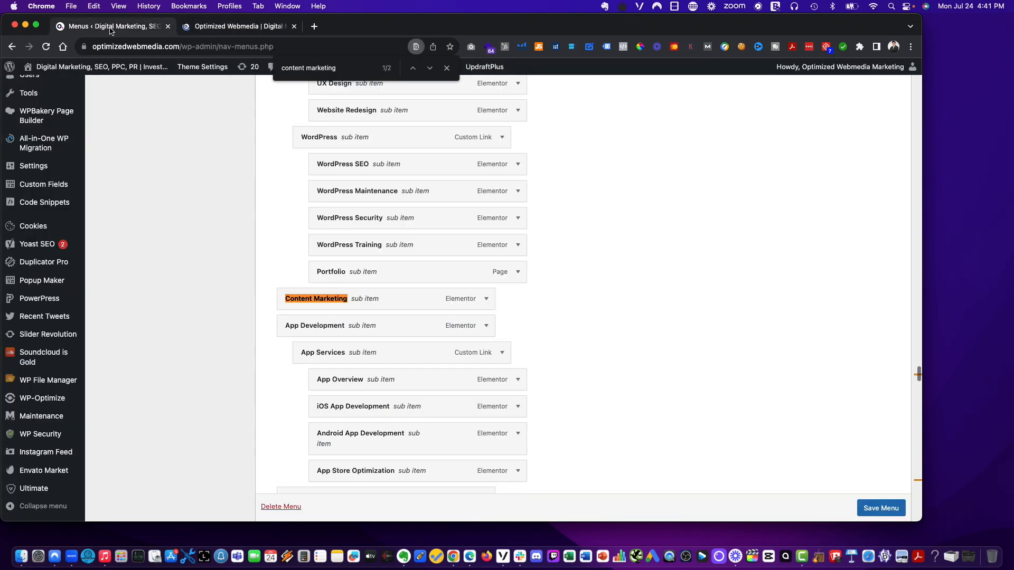
{"action": "scroll", "coordinate": [419, 308], "scroll_direction": "up", "scroll_amount": 20}
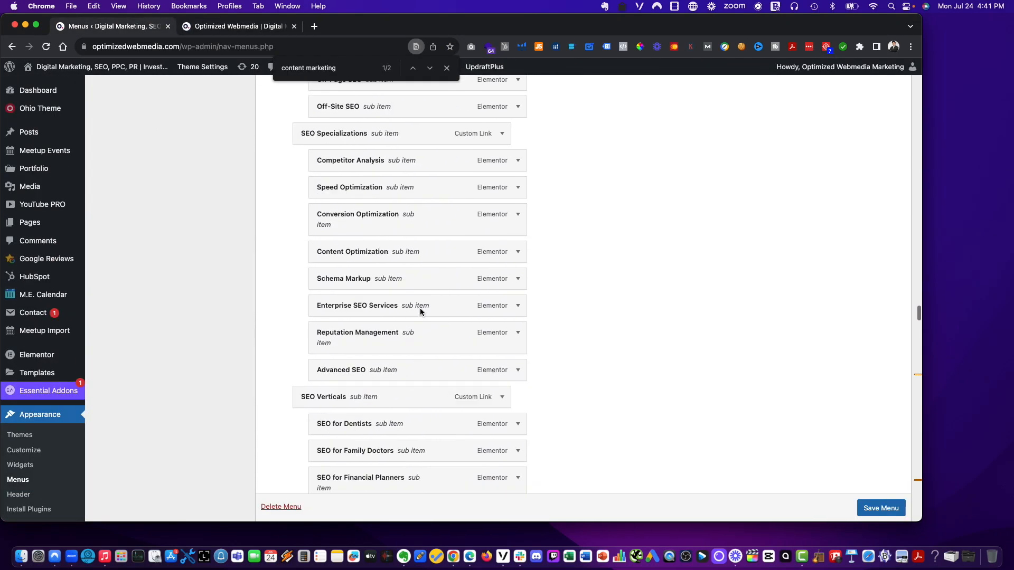
{"action": "scroll", "coordinate": [419, 307], "scroll_direction": "down", "scroll_amount": 20}
{"action": "scroll", "coordinate": [420, 306], "scroll_direction": "up", "scroll_amount": 8}
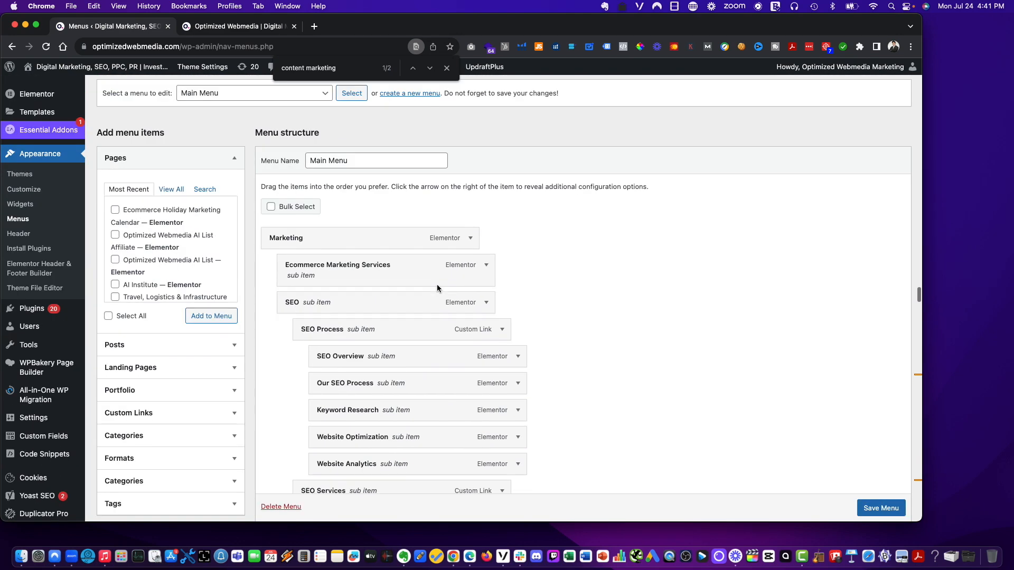
{"action": "left_click", "coordinate": [487, 270]}
{"action": "left_click_drag", "start_coordinate": [364, 312], "coordinate": [445, 315]}
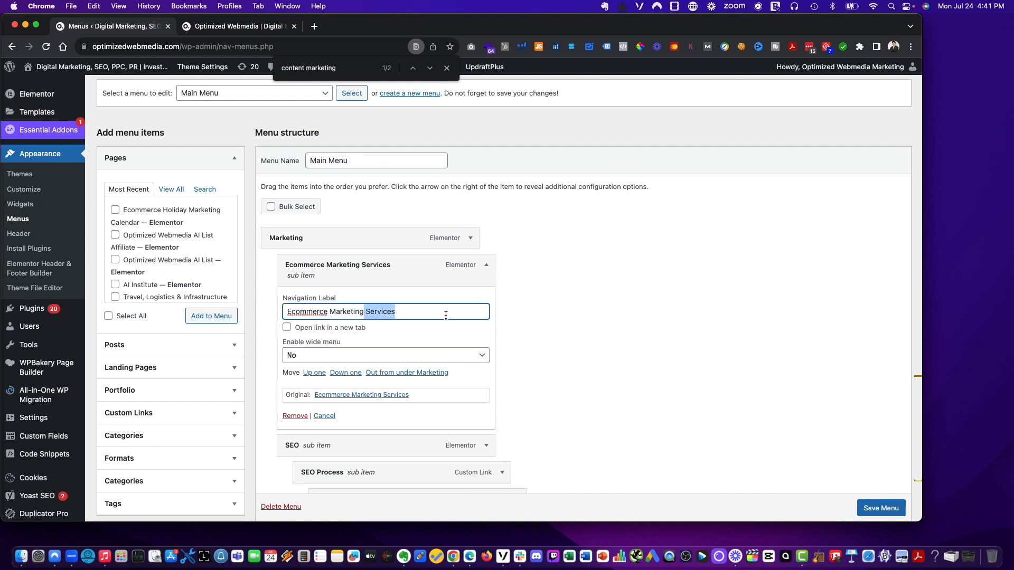
{"action": "key", "text": "BackSpace"}
{"action": "left_click", "coordinate": [676, 362]}
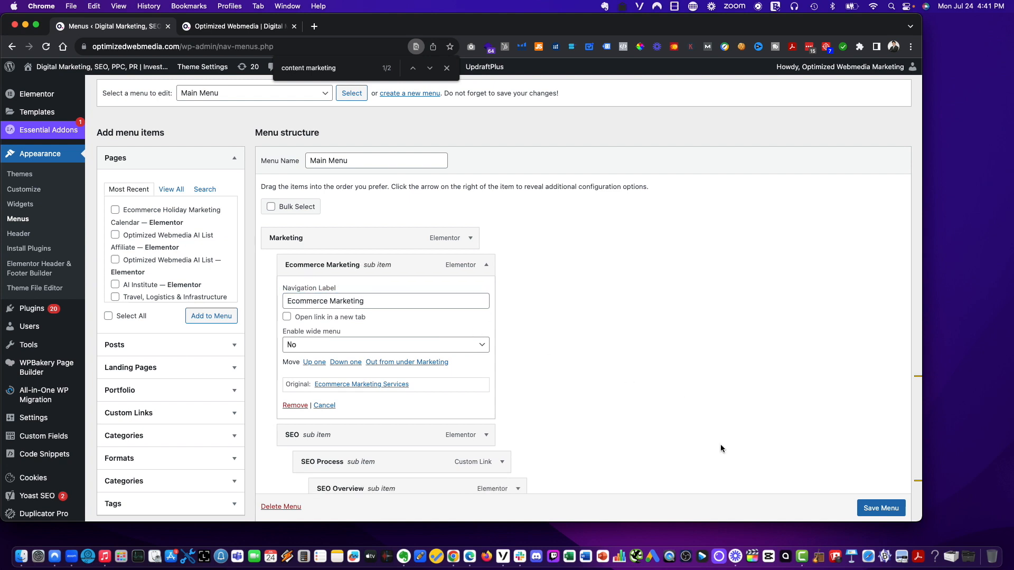
{"action": "left_click", "coordinate": [874, 508]}
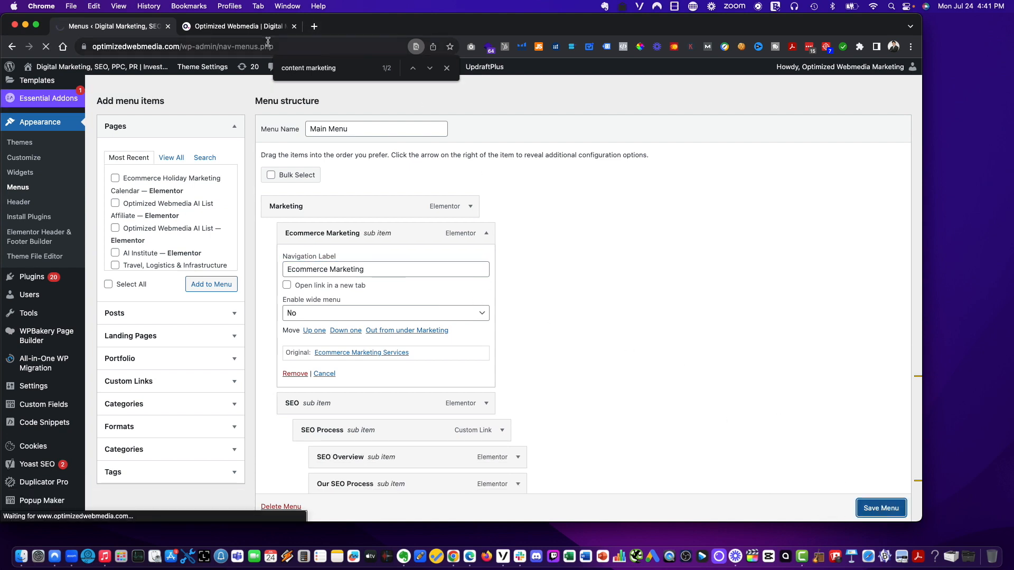
- Reload the live homepage and review the Marketing dropdown menu's first entry
{"action": "left_click", "coordinate": [239, 24]}
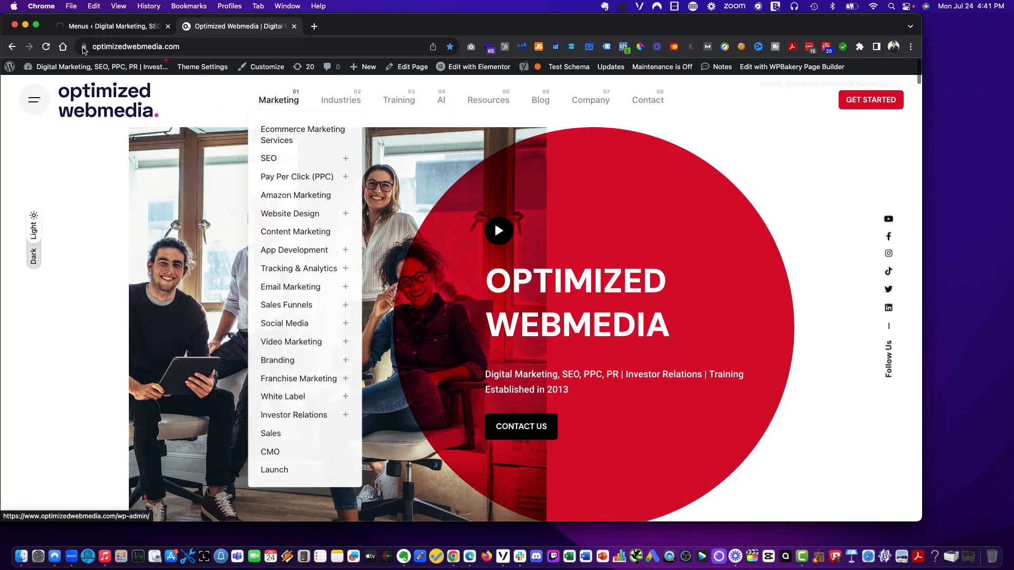
{"action": "left_click", "coordinate": [47, 47]}
{"action": "mouse_move", "coordinate": [276, 102]}
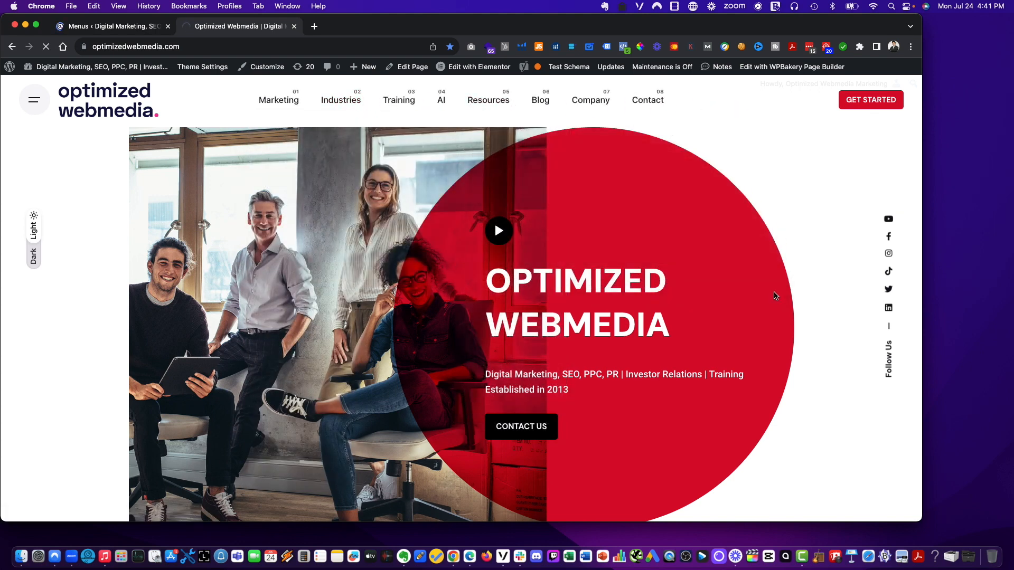
{"action": "scroll", "coordinate": [775, 295], "scroll_direction": "down", "scroll_amount": 10}
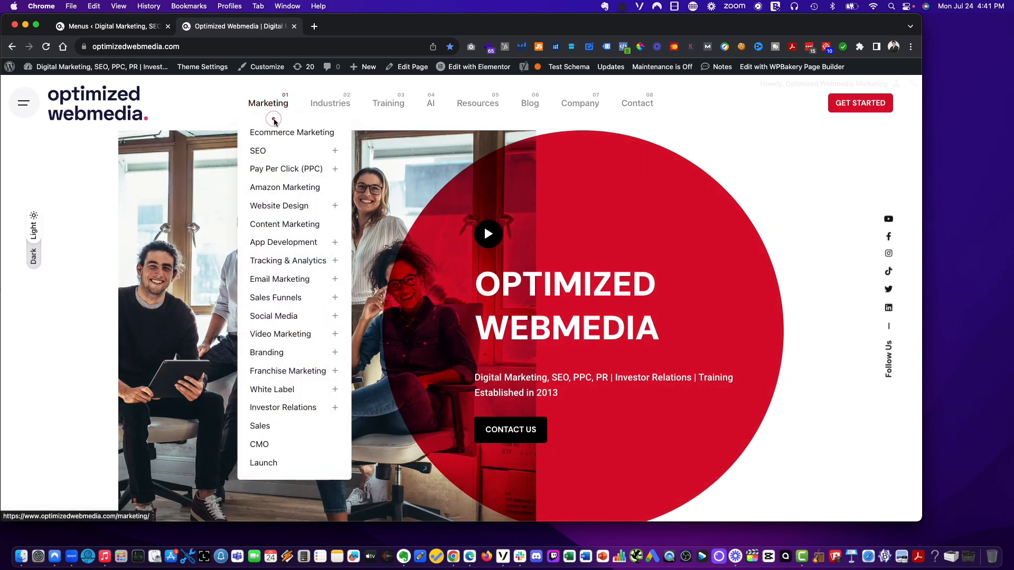
{"action": "left_click", "coordinate": [293, 167]}
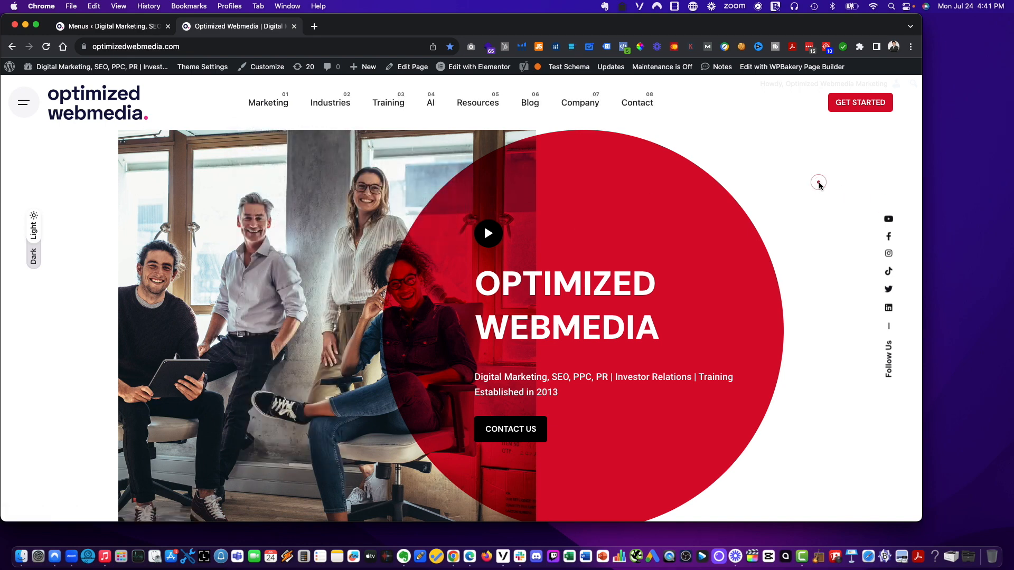
{"action": "scroll", "coordinate": [786, 185], "scroll_direction": "down", "scroll_amount": 20}
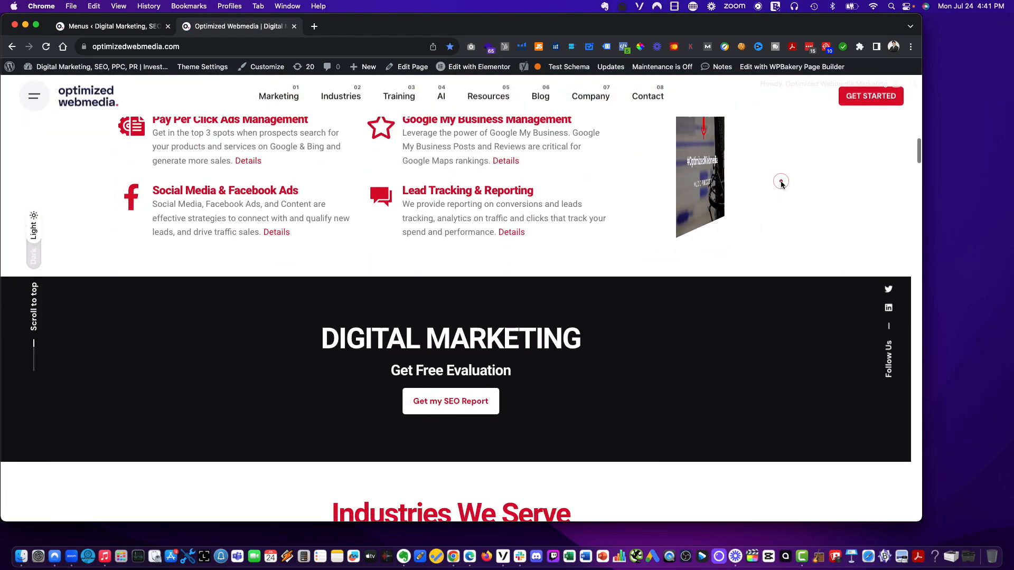
{"action": "scroll", "coordinate": [781, 182], "scroll_direction": "down", "scroll_amount": 17}
{"action": "scroll", "coordinate": [781, 181], "scroll_direction": "up", "scroll_amount": 20}
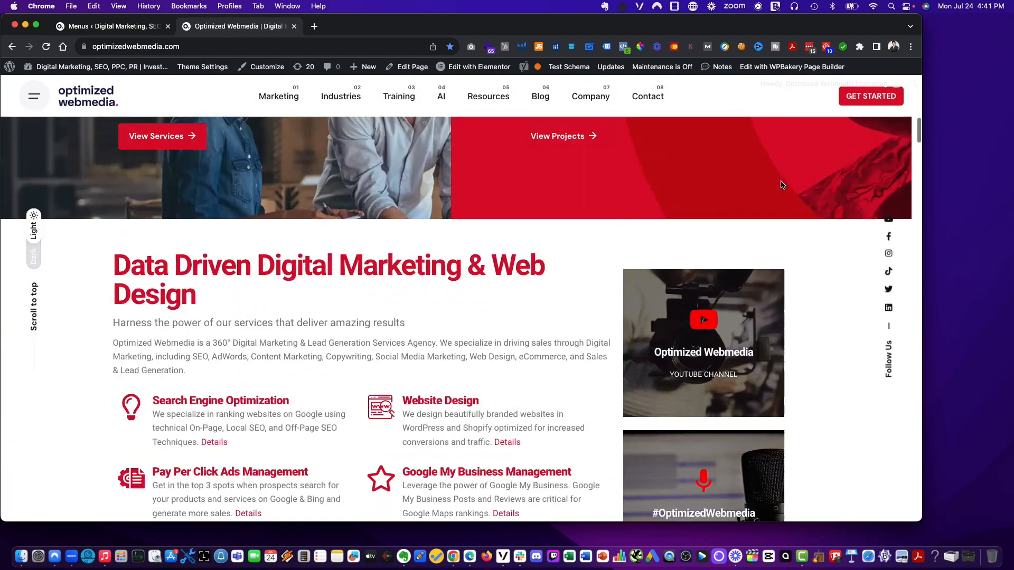